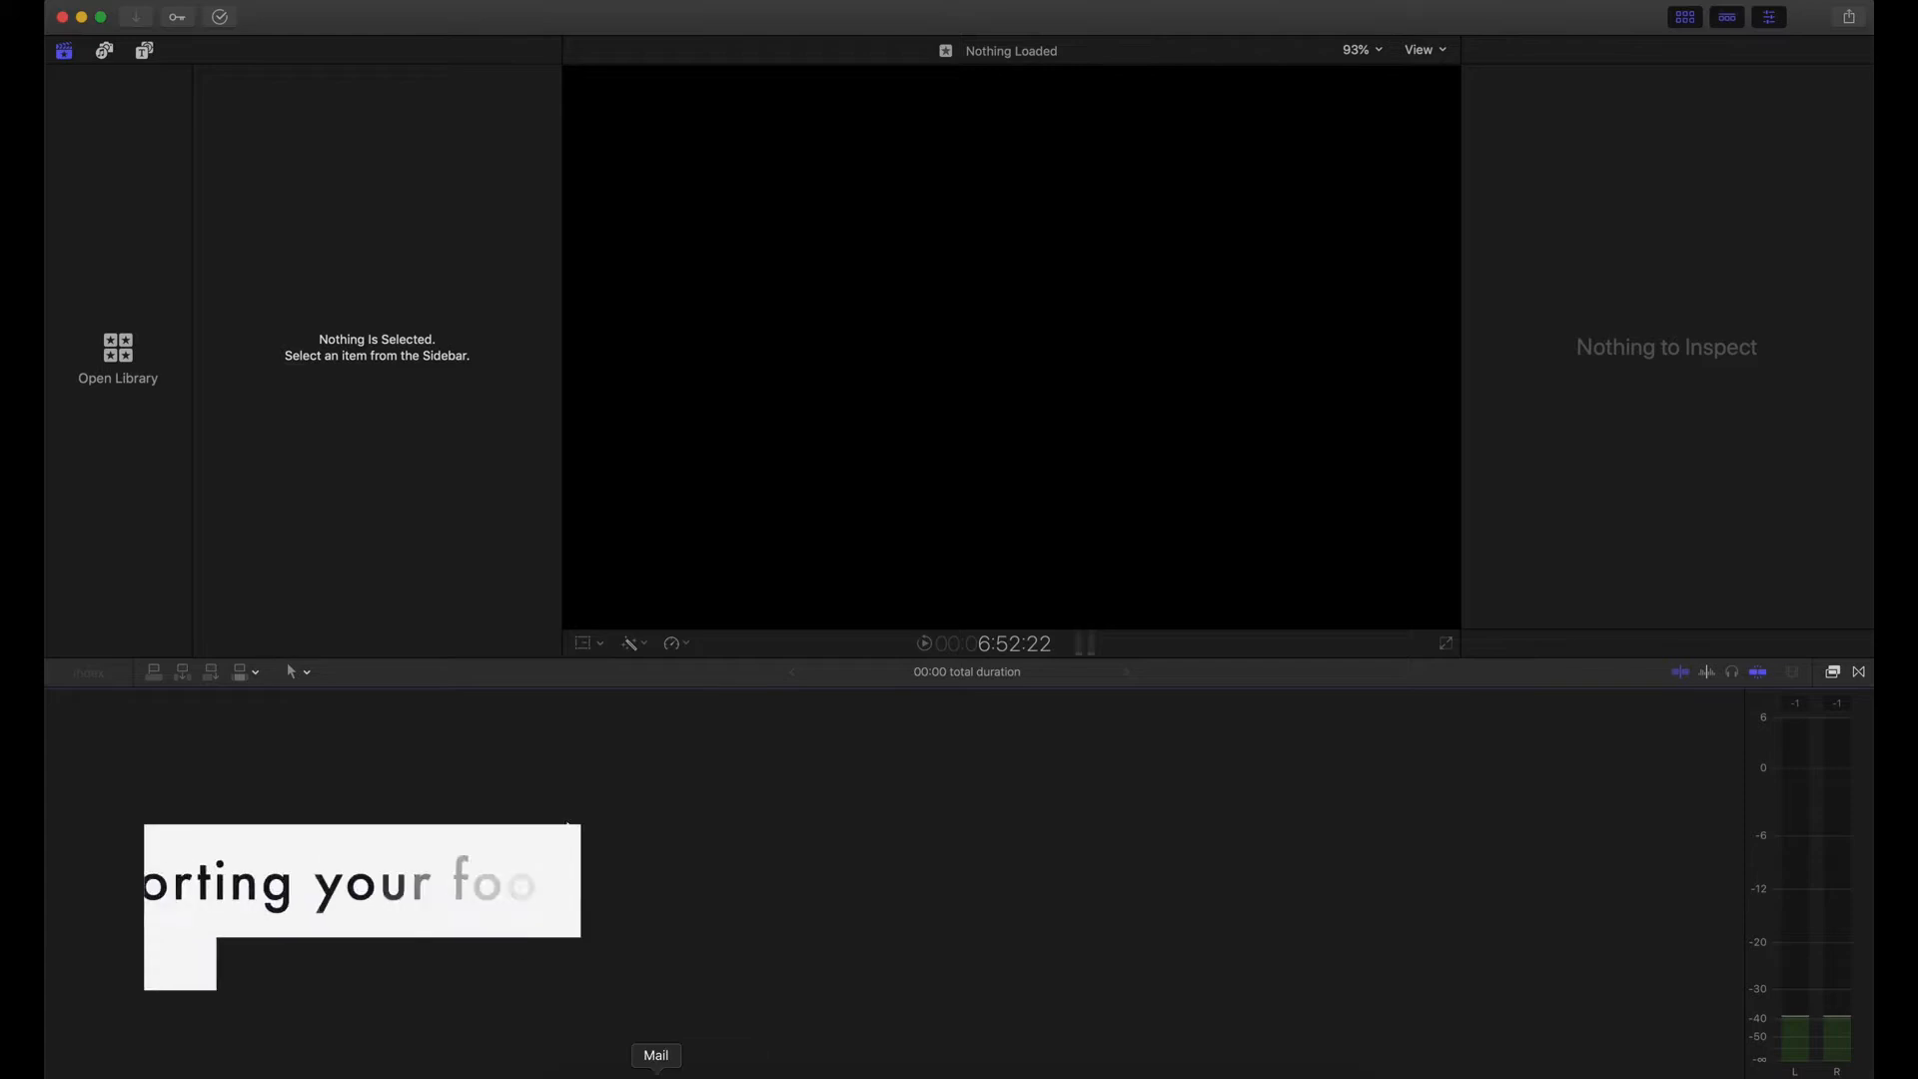
Step: Switch to Finder and review the clips and music in the Source Media folder, and return to Final Cut Pro
left_click(573, 1077)
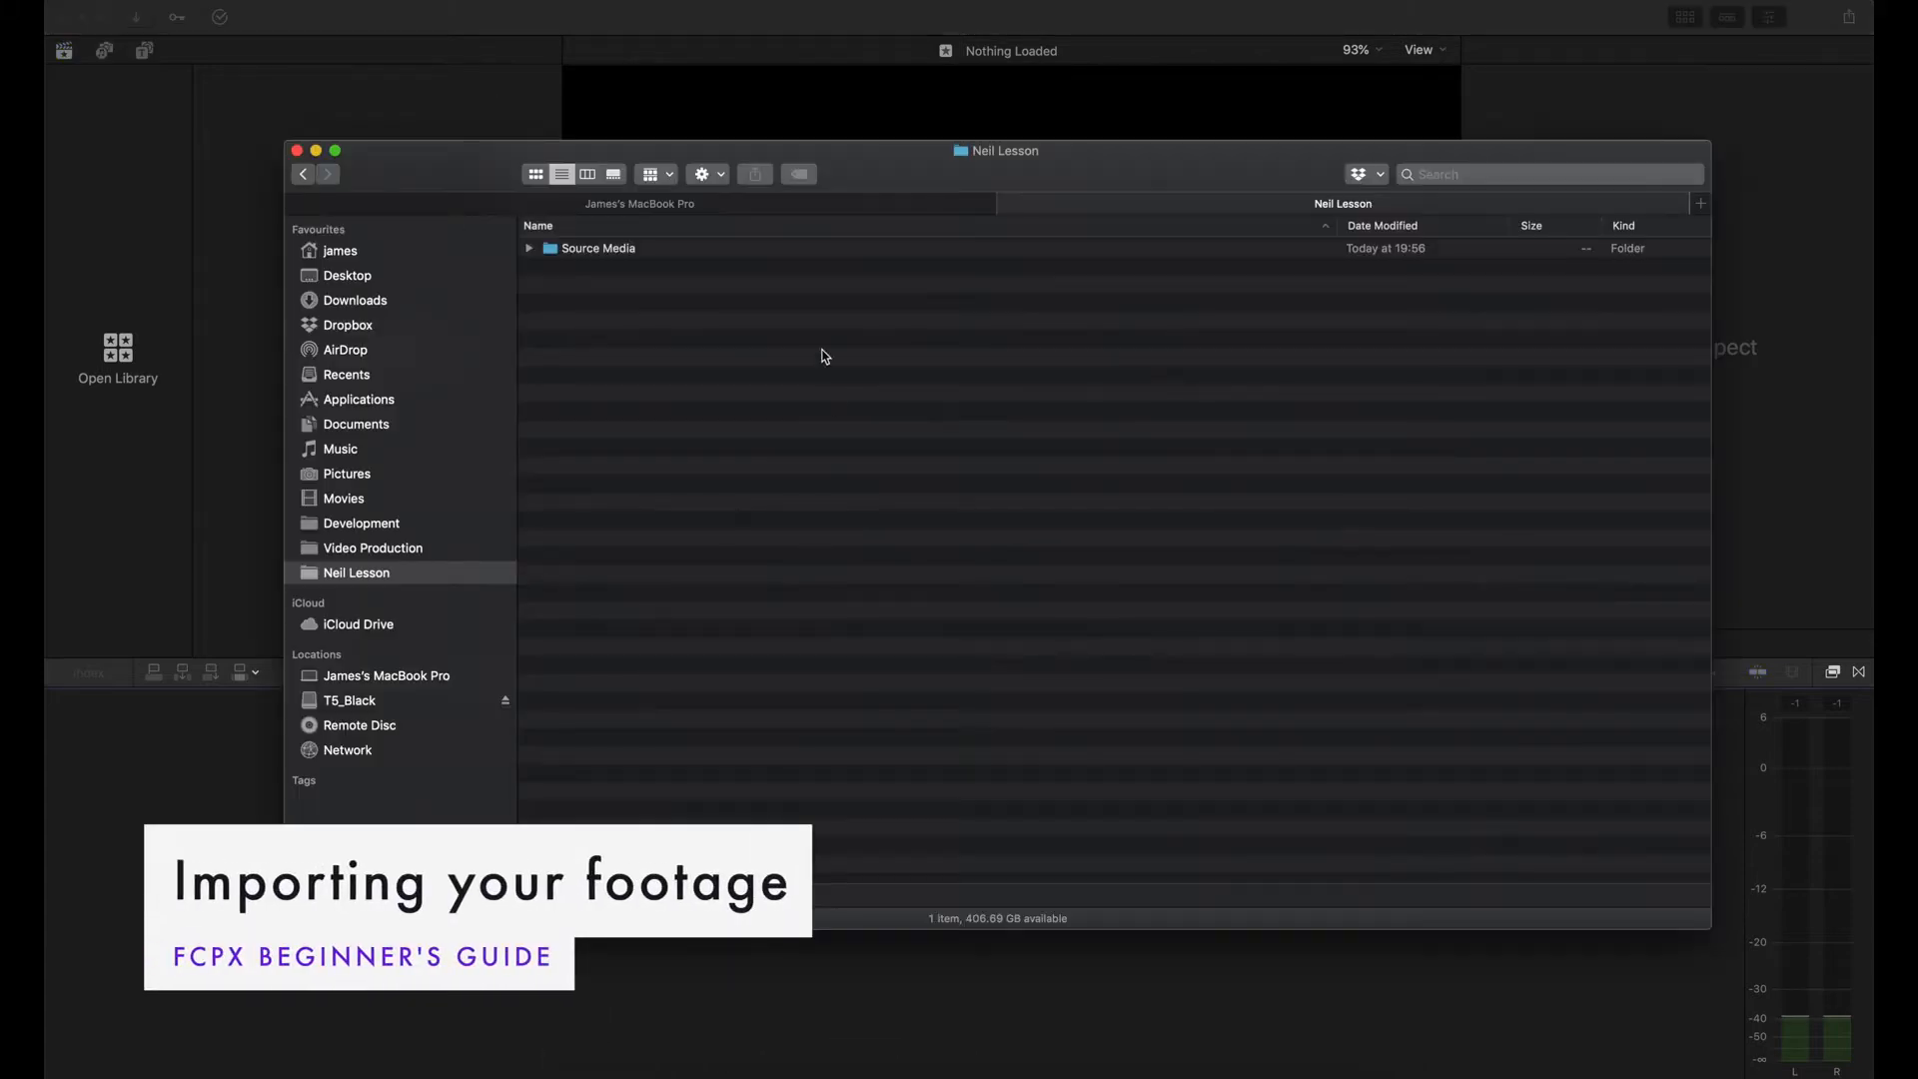
left_click_drag(875, 153, 805, 144)
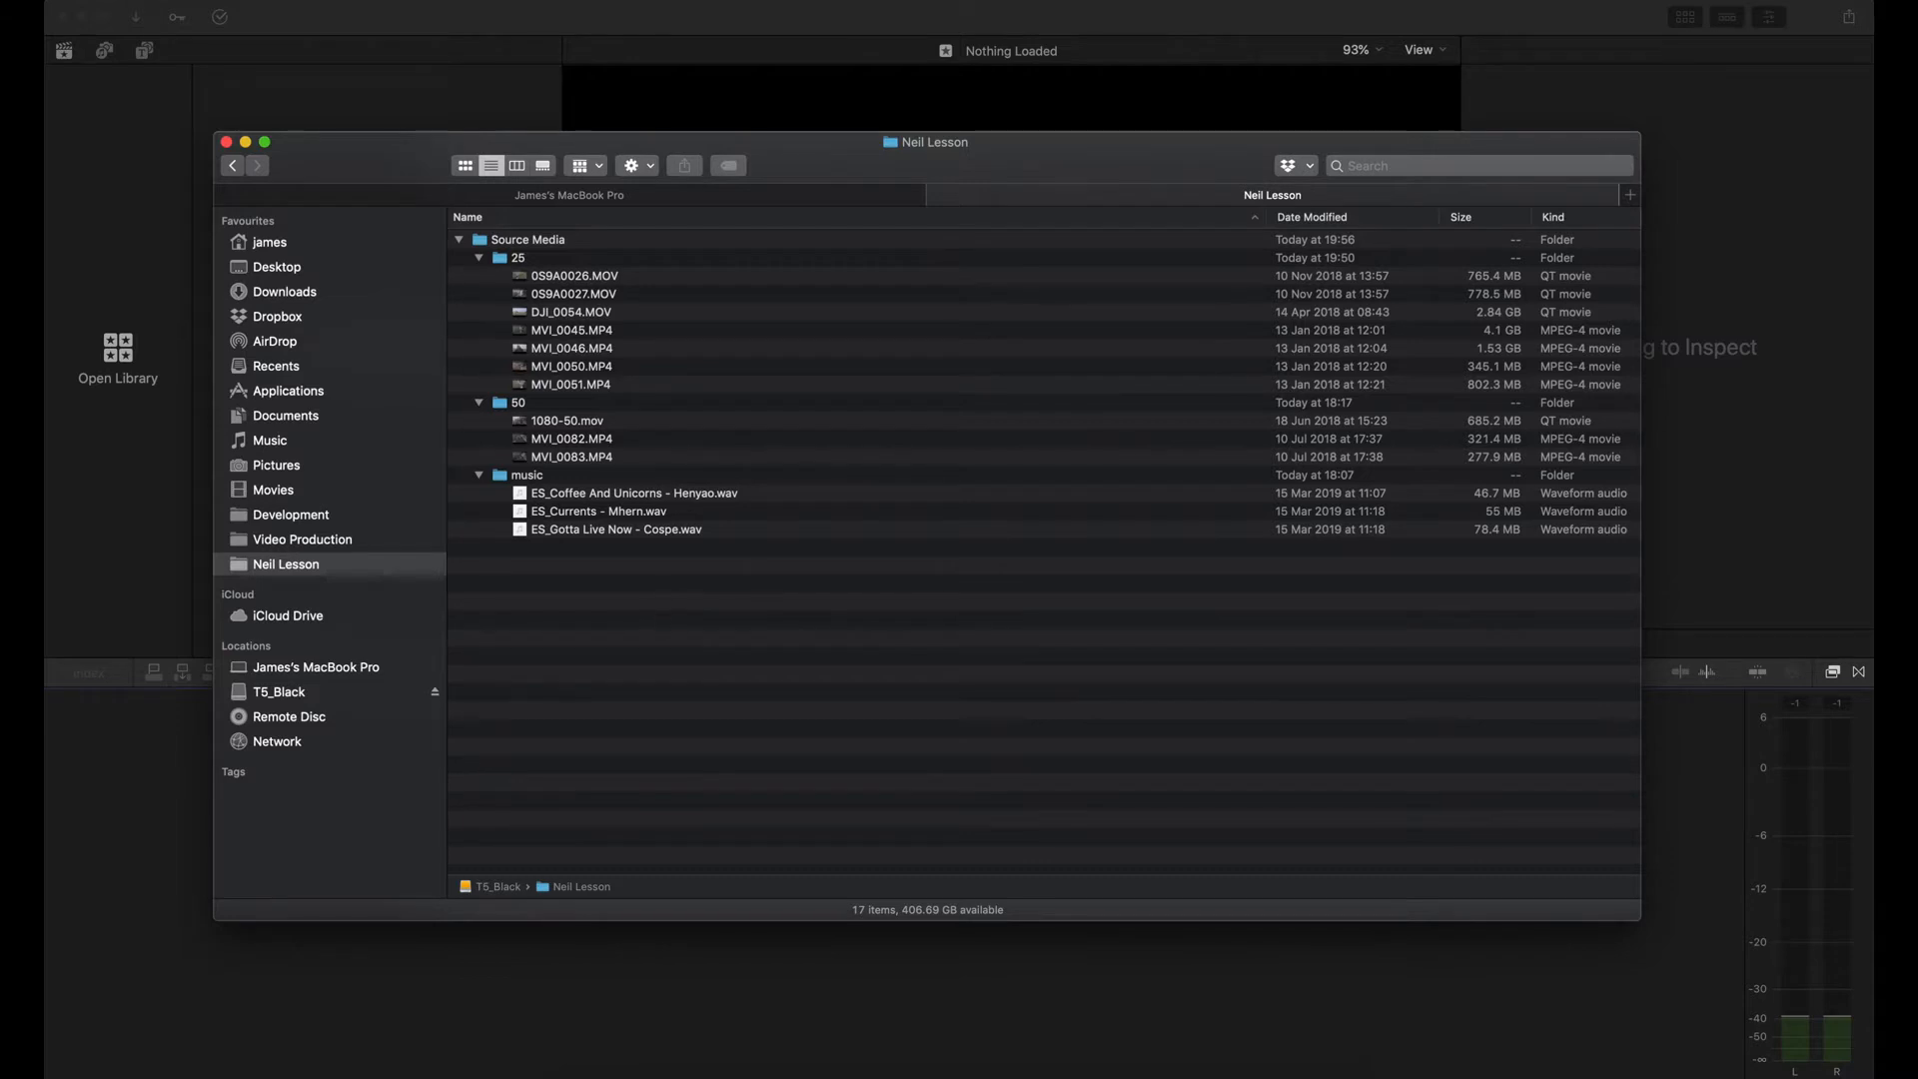
left_click(505, 31)
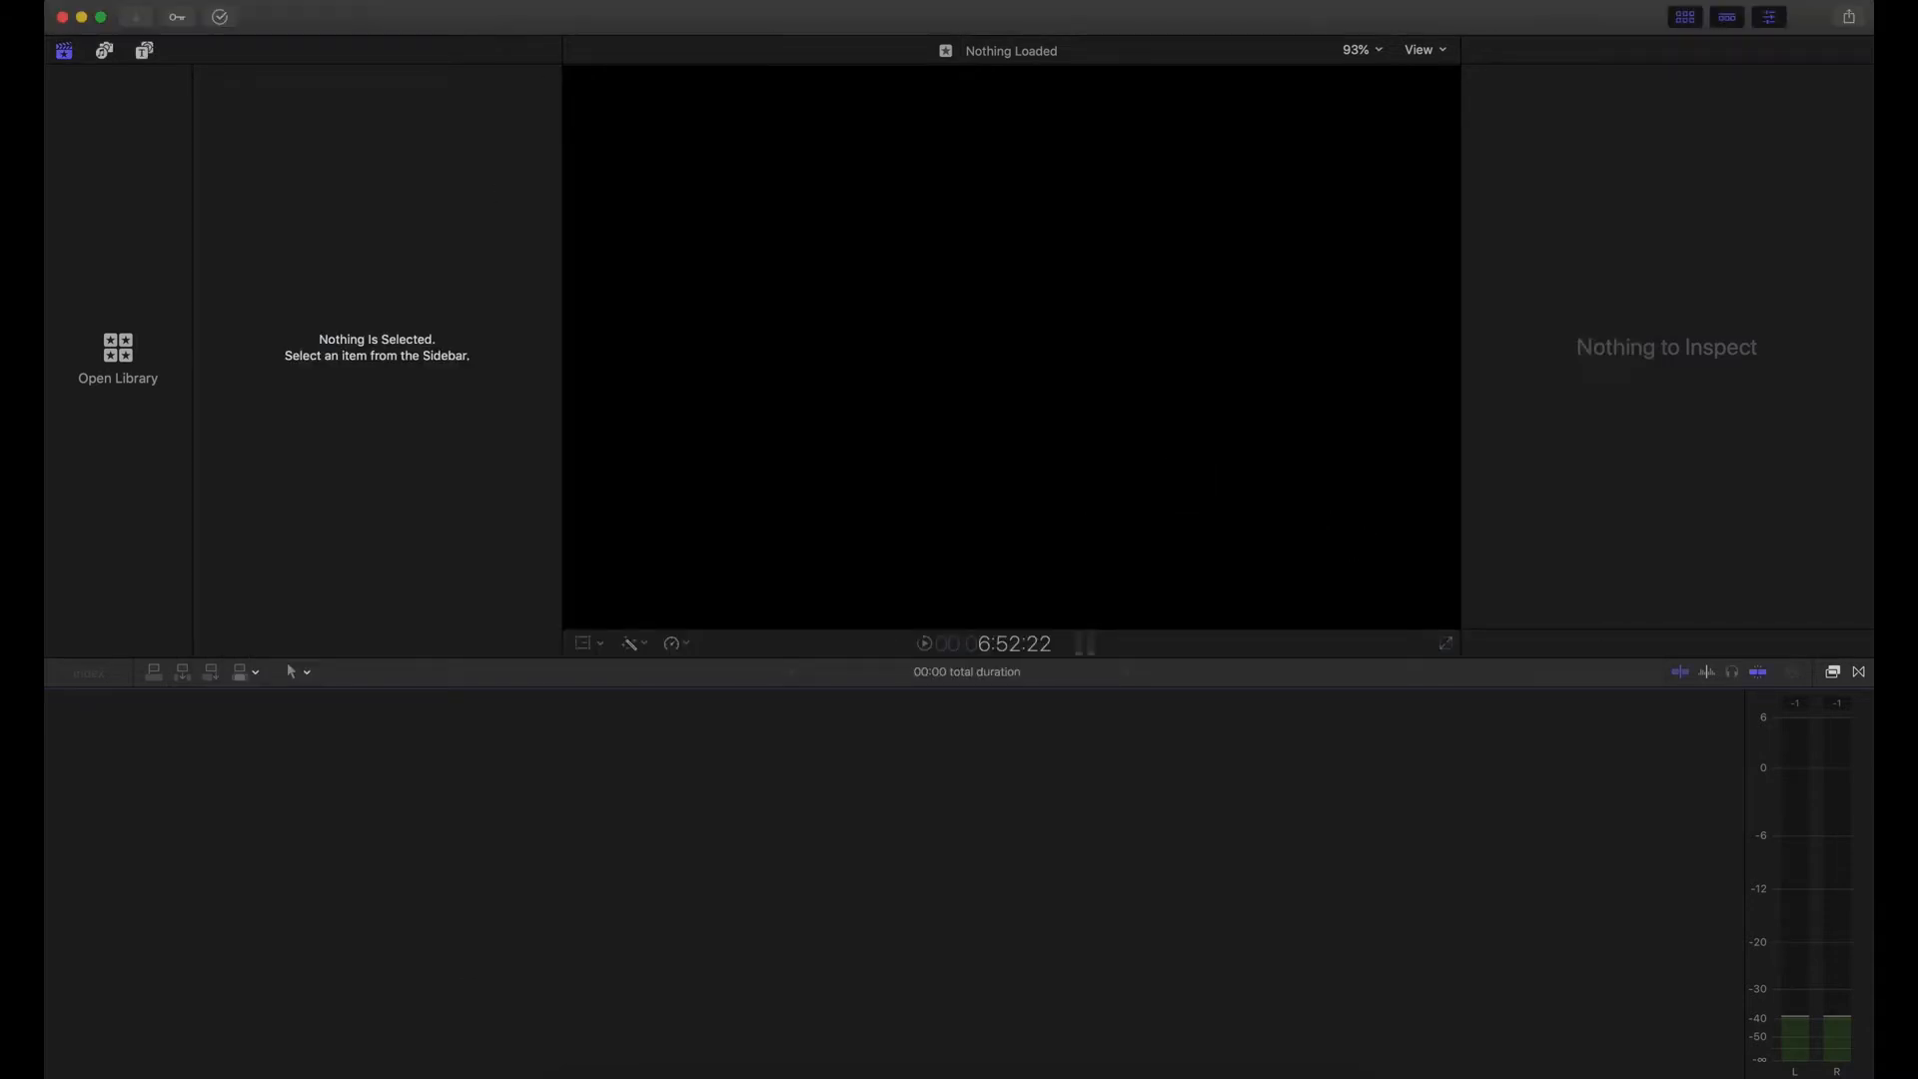
Step: Create a new library named "Neil Lesson" and save it in the Neil Lesson folder
left_click(137, 0)
mouse_move(211, 0)
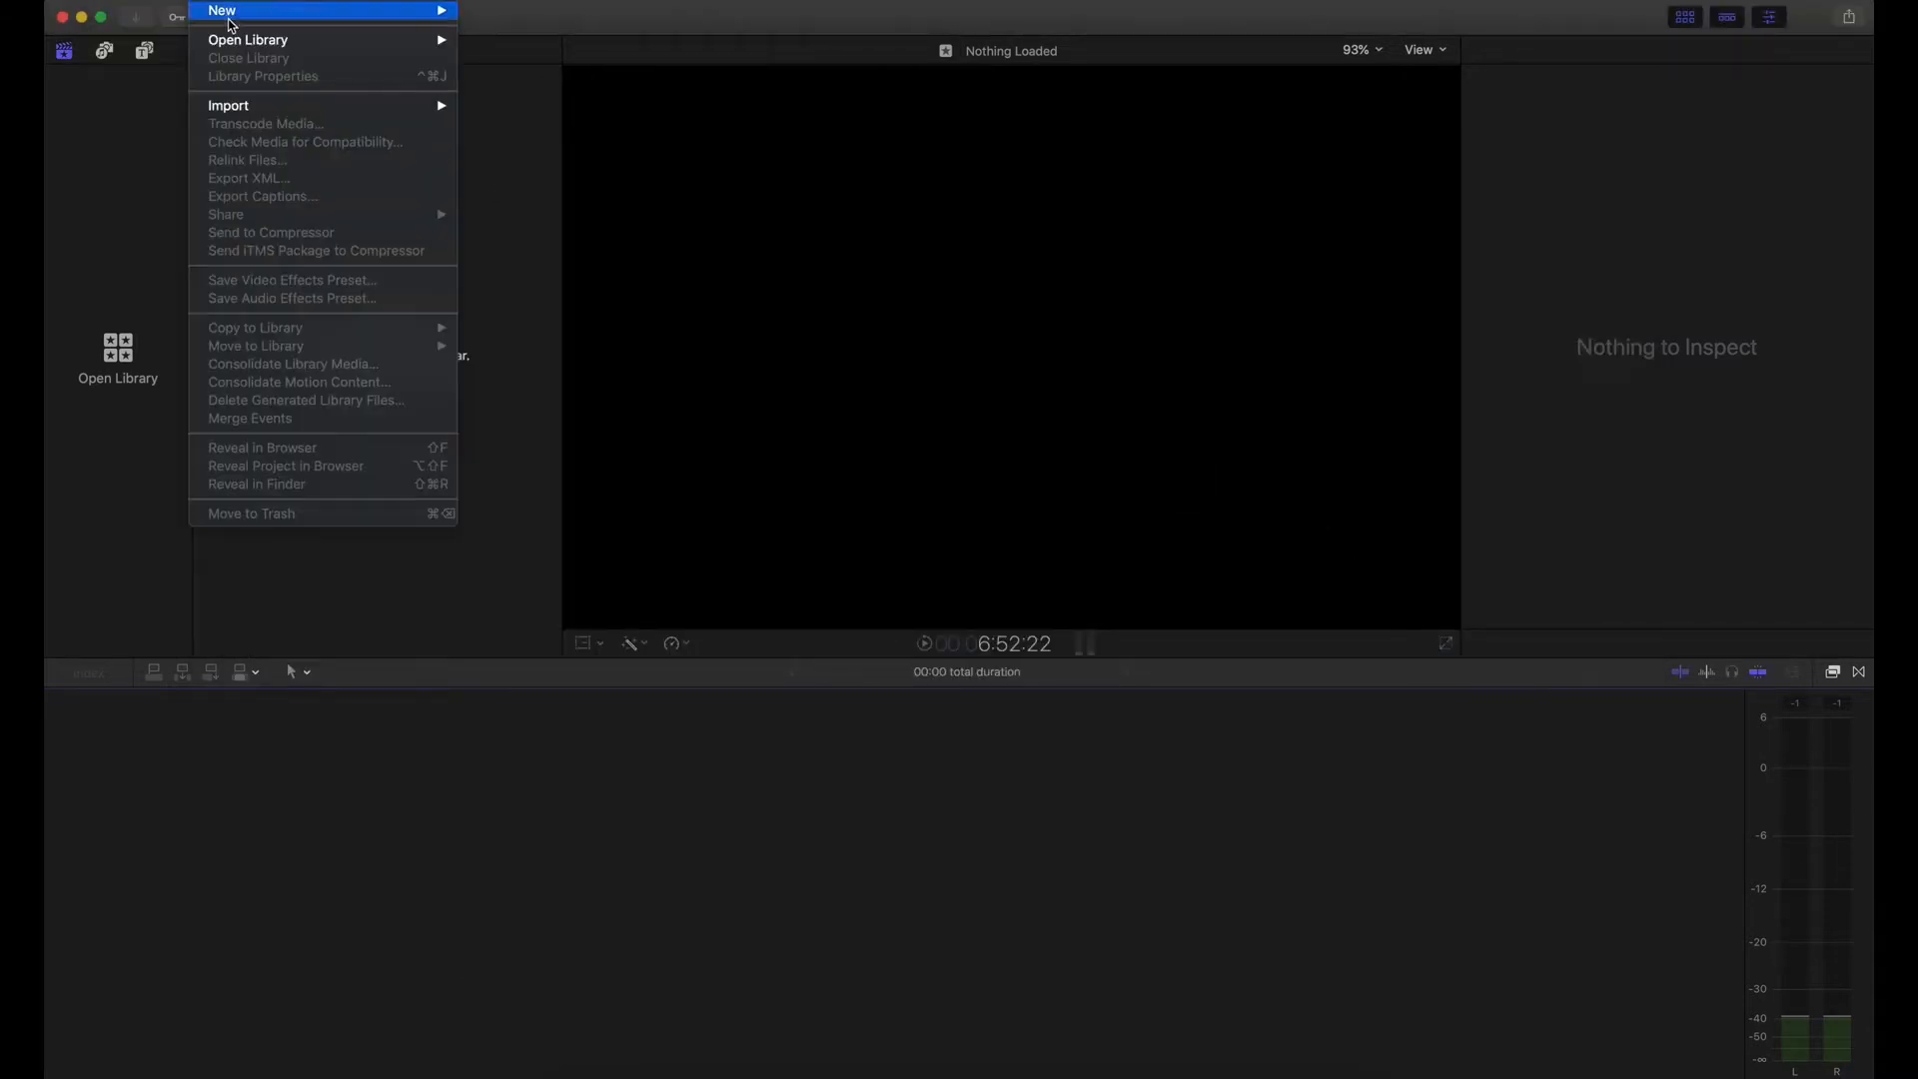
mouse_move(399, 10)
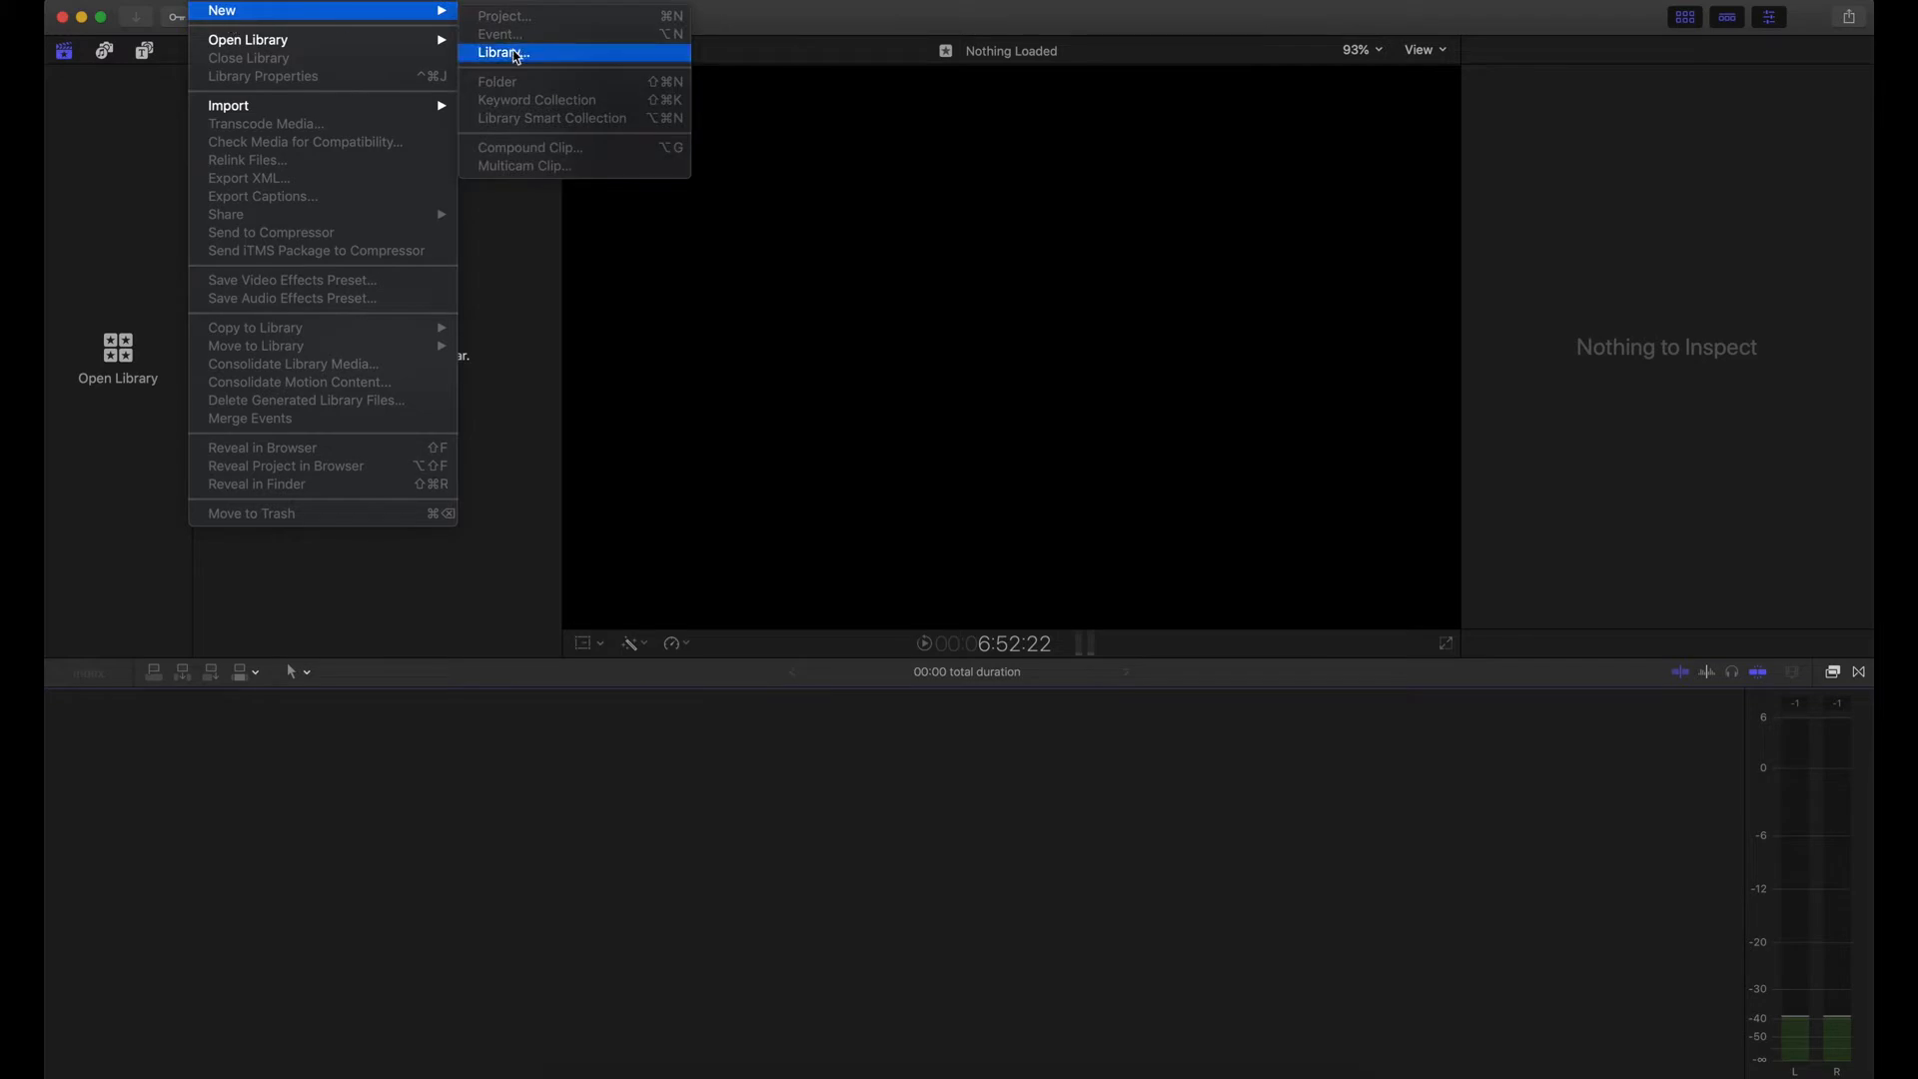
left_click(516, 53)
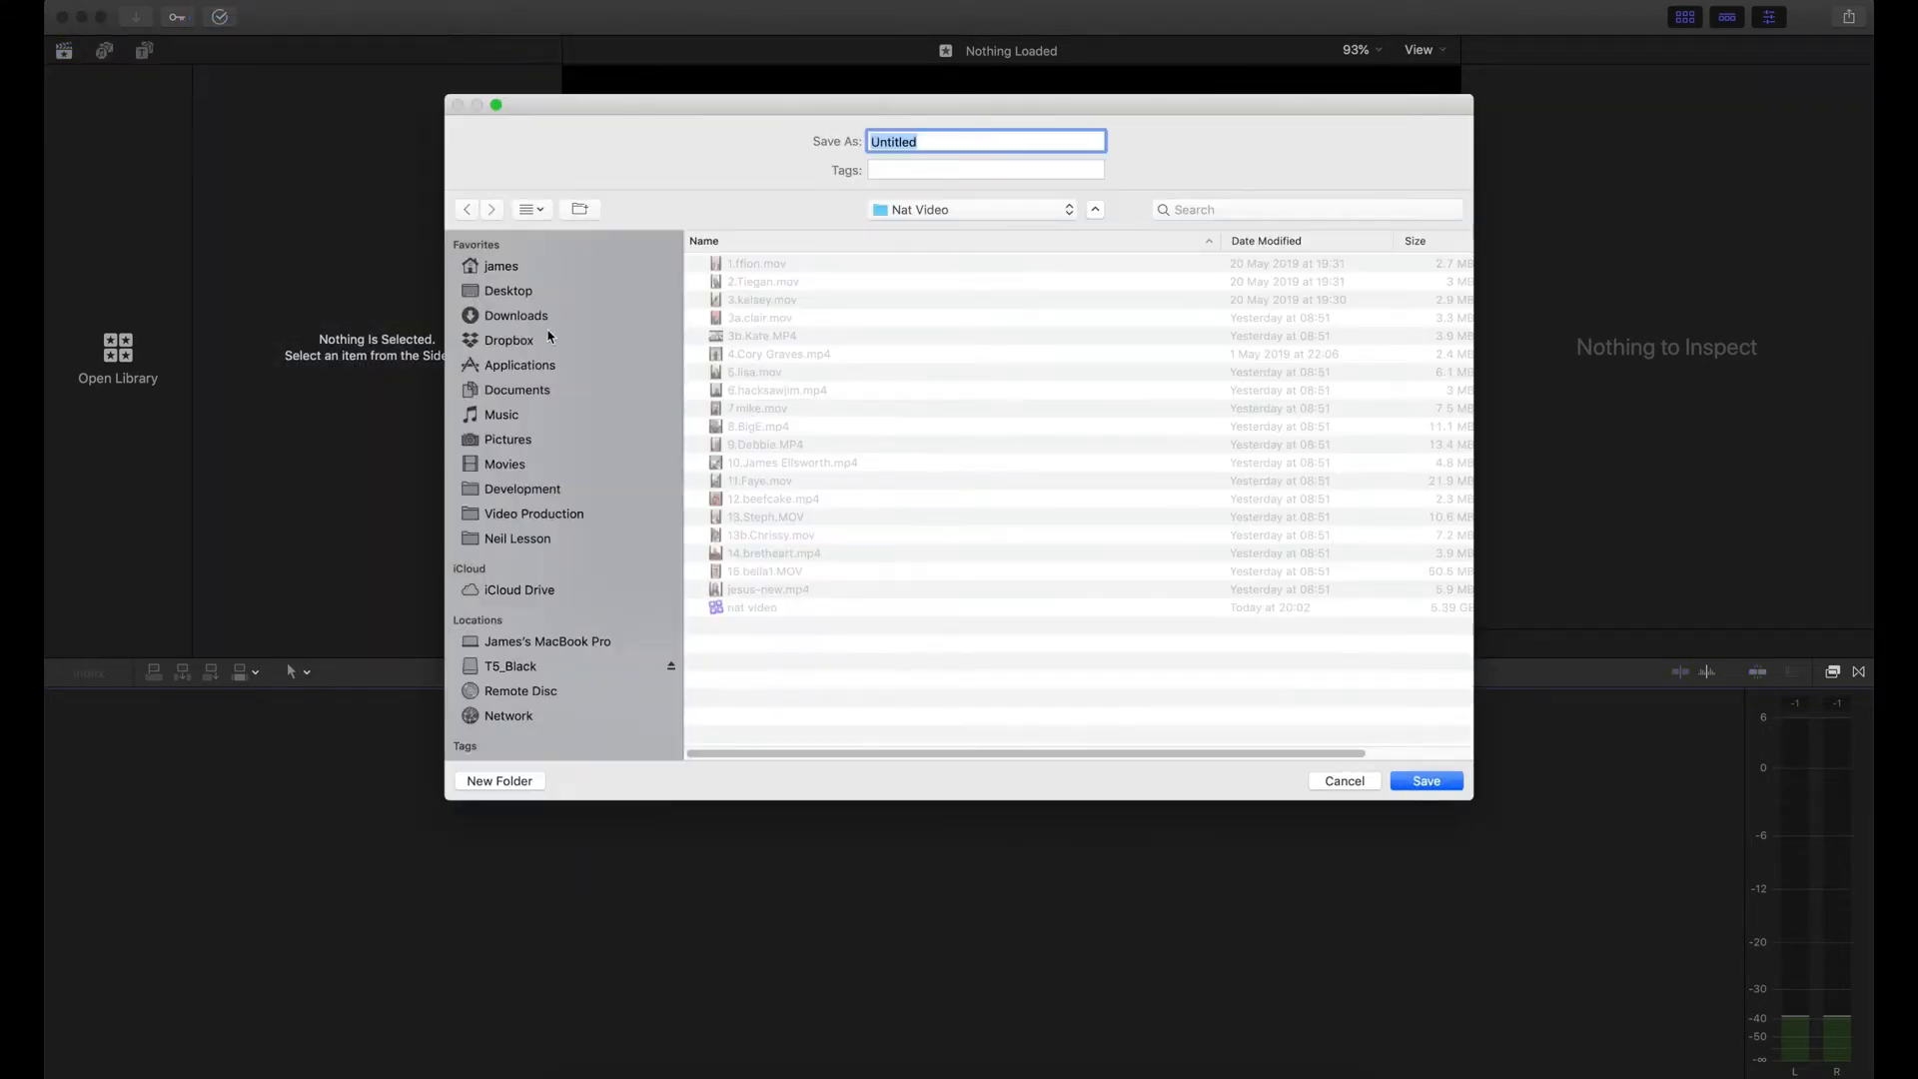
left_click(530, 538)
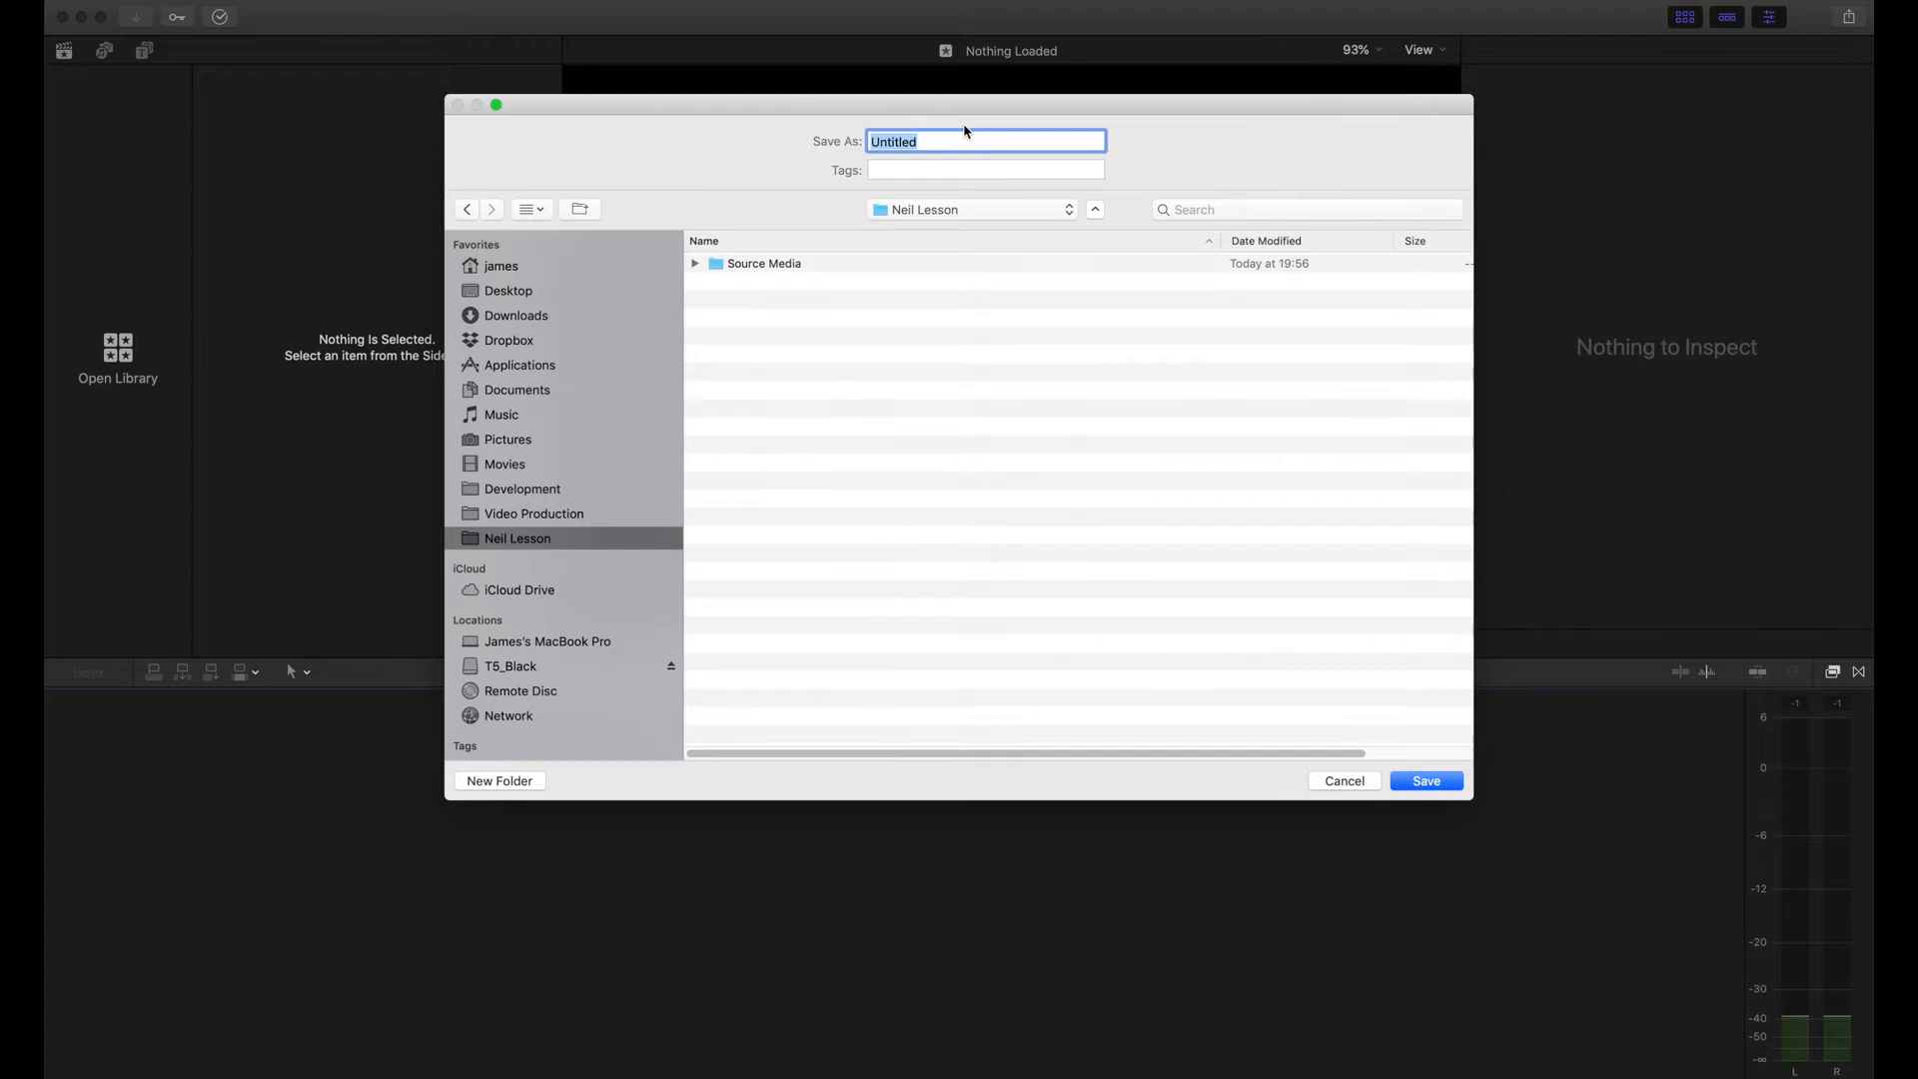
type("Neil's")
key("BackSpace")
key("BackSpace")
type("sLesson")
key("Return")
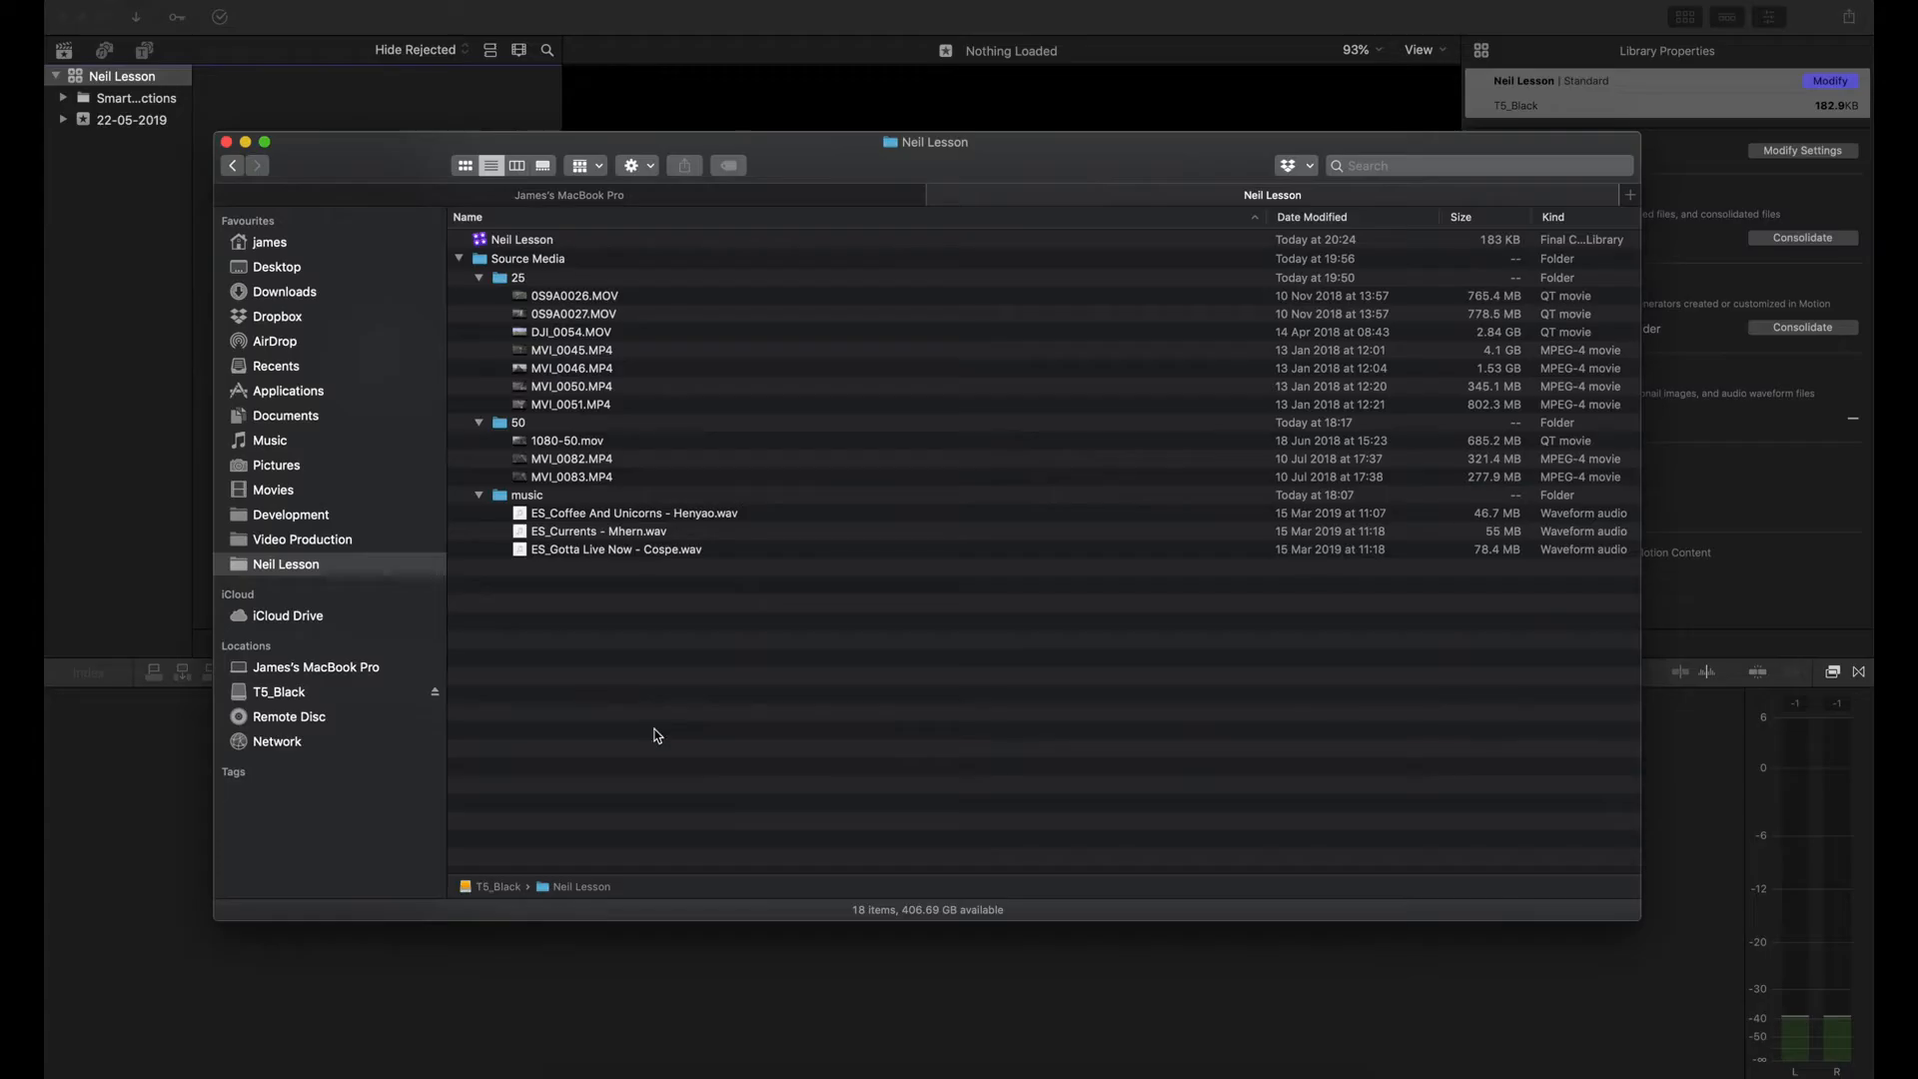
Step: Examine the new library's package contents in Finder, and go back to the folder holding the library and Source Media
left_click(541, 242)
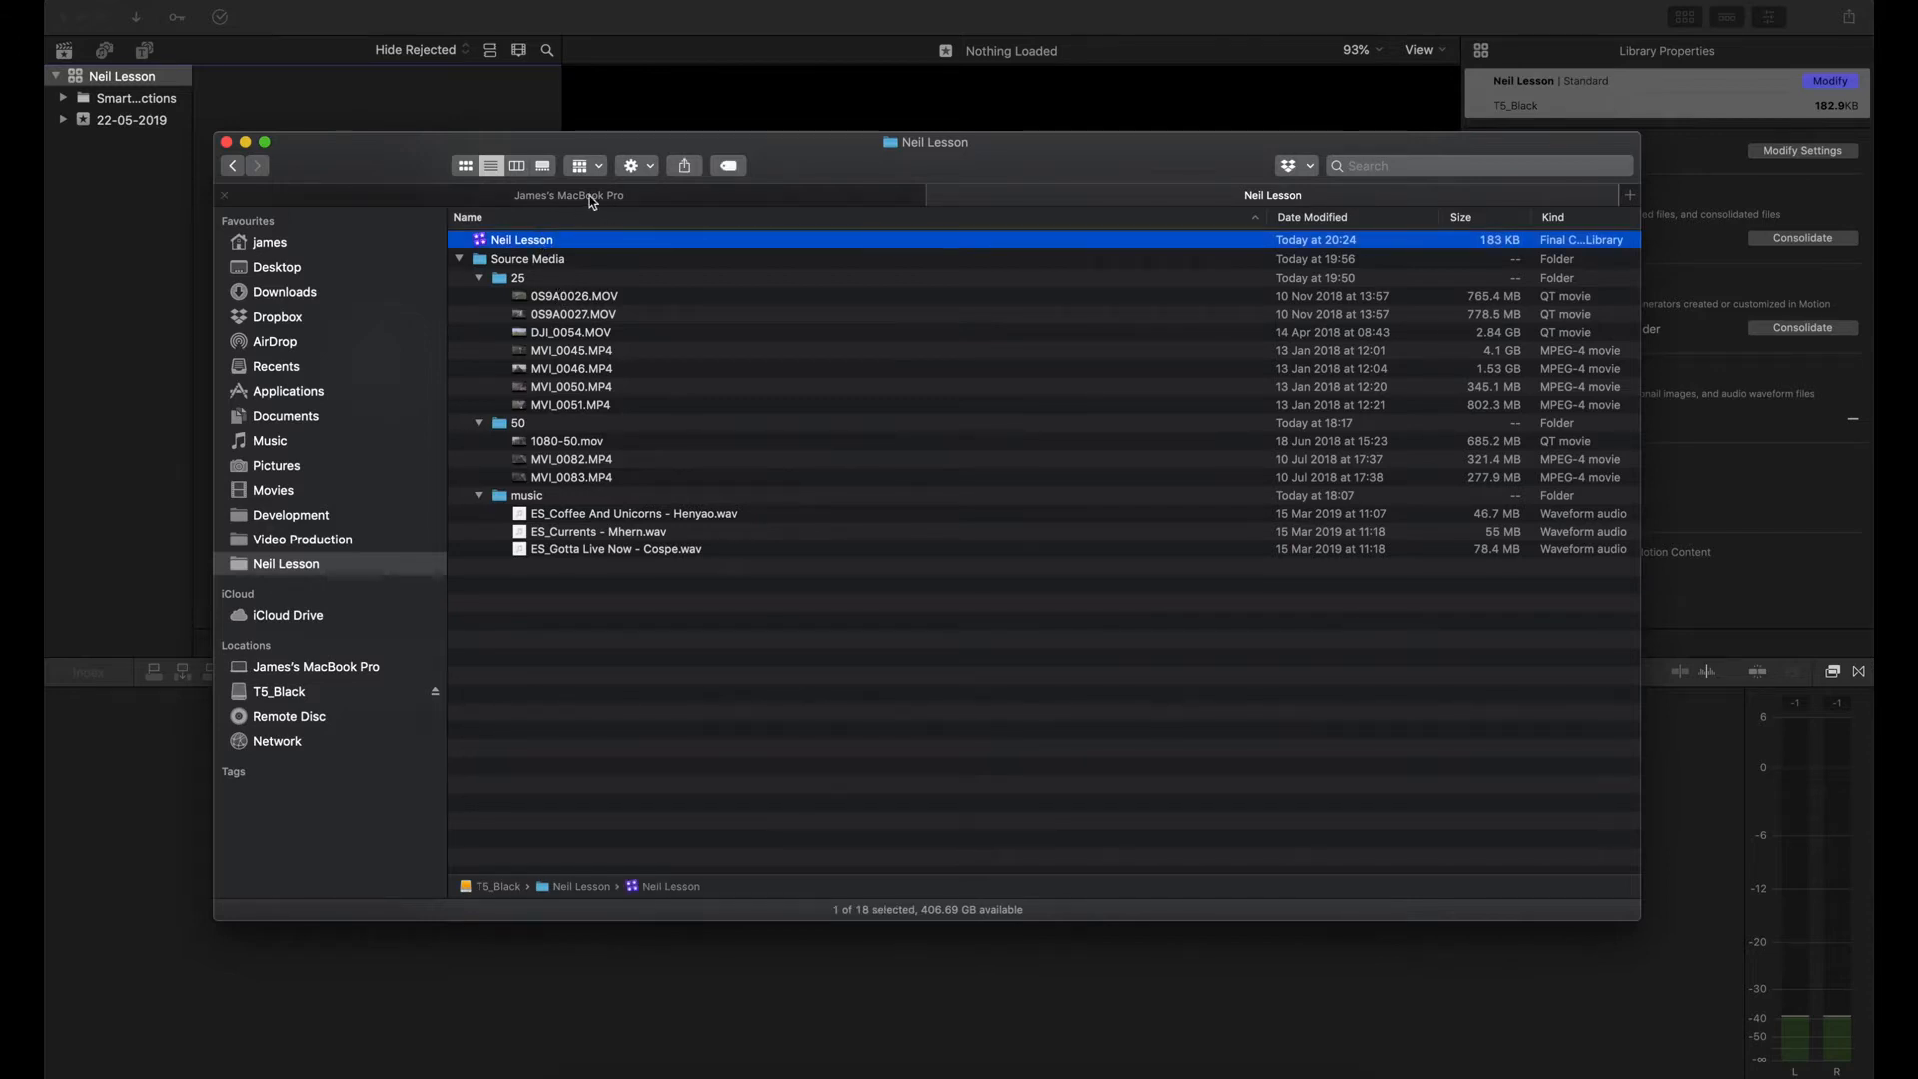
right_click(553, 246)
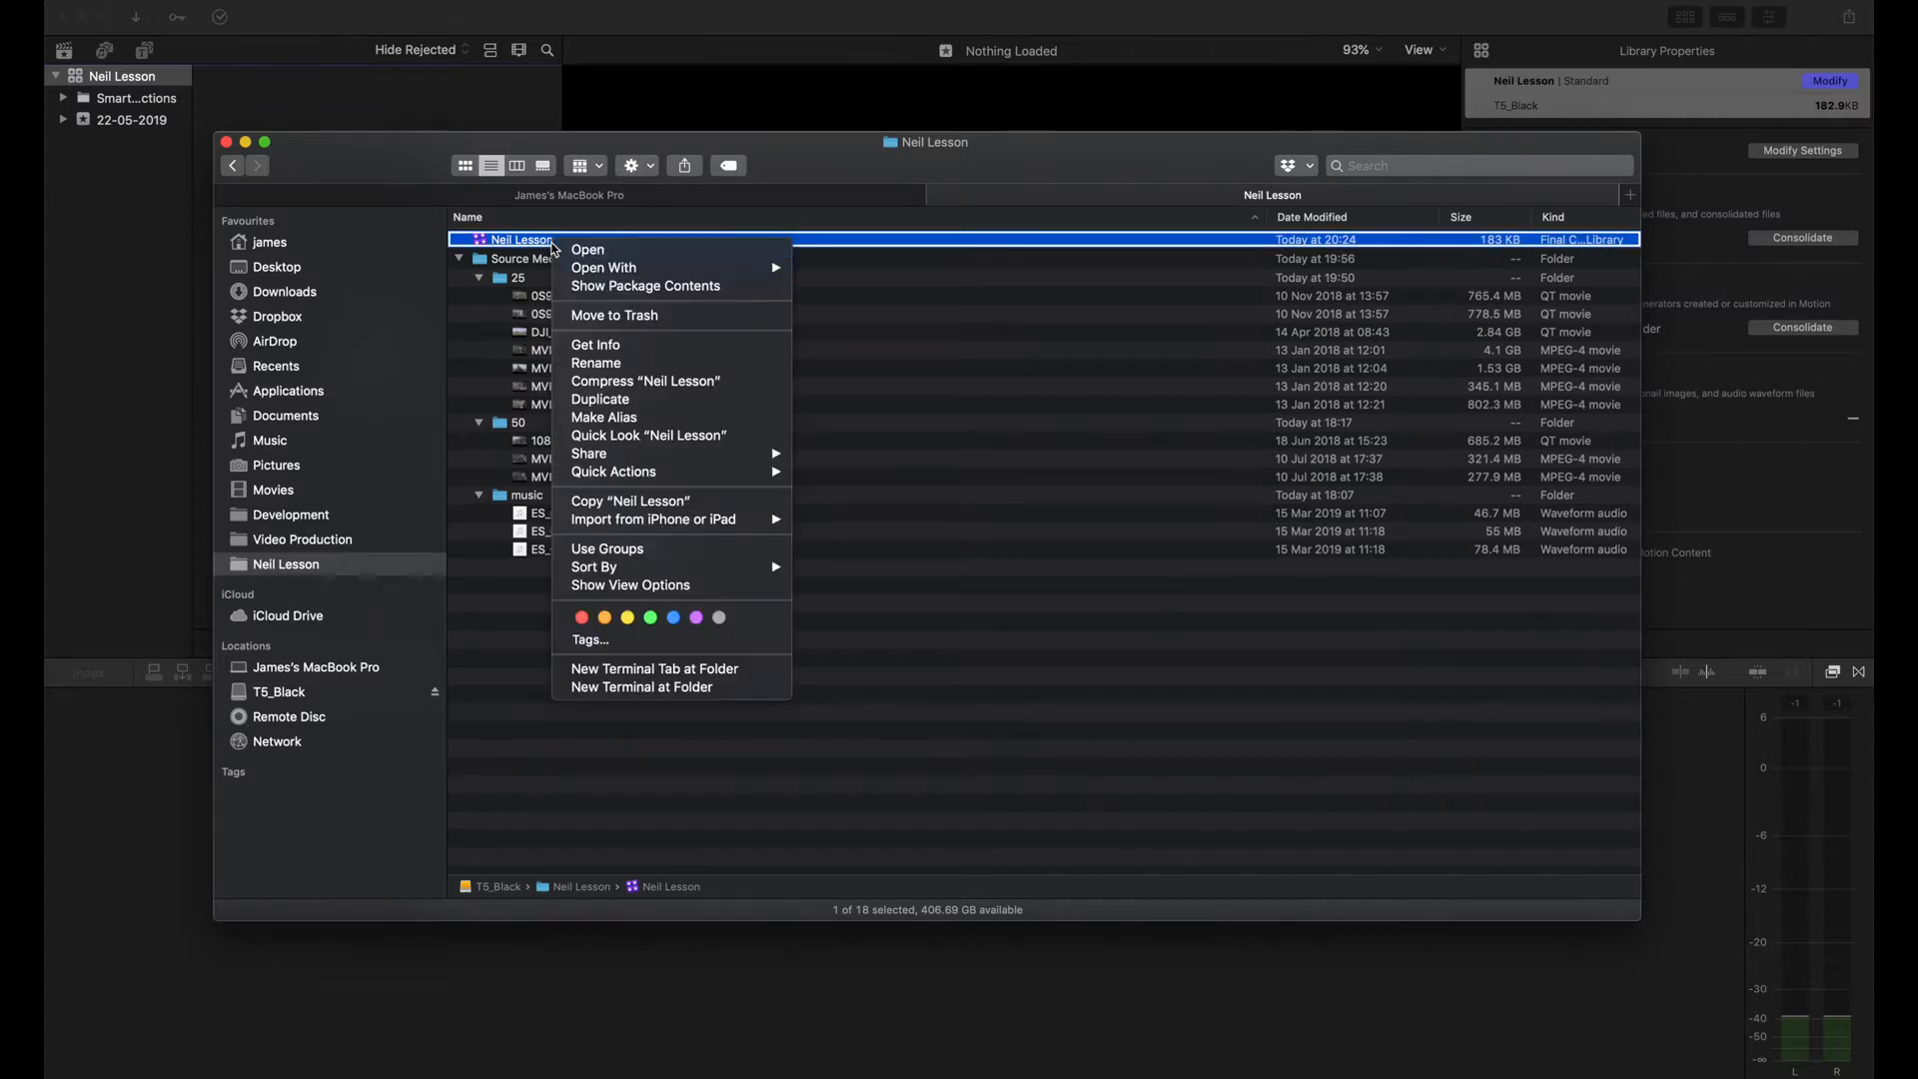
left_click(623, 288)
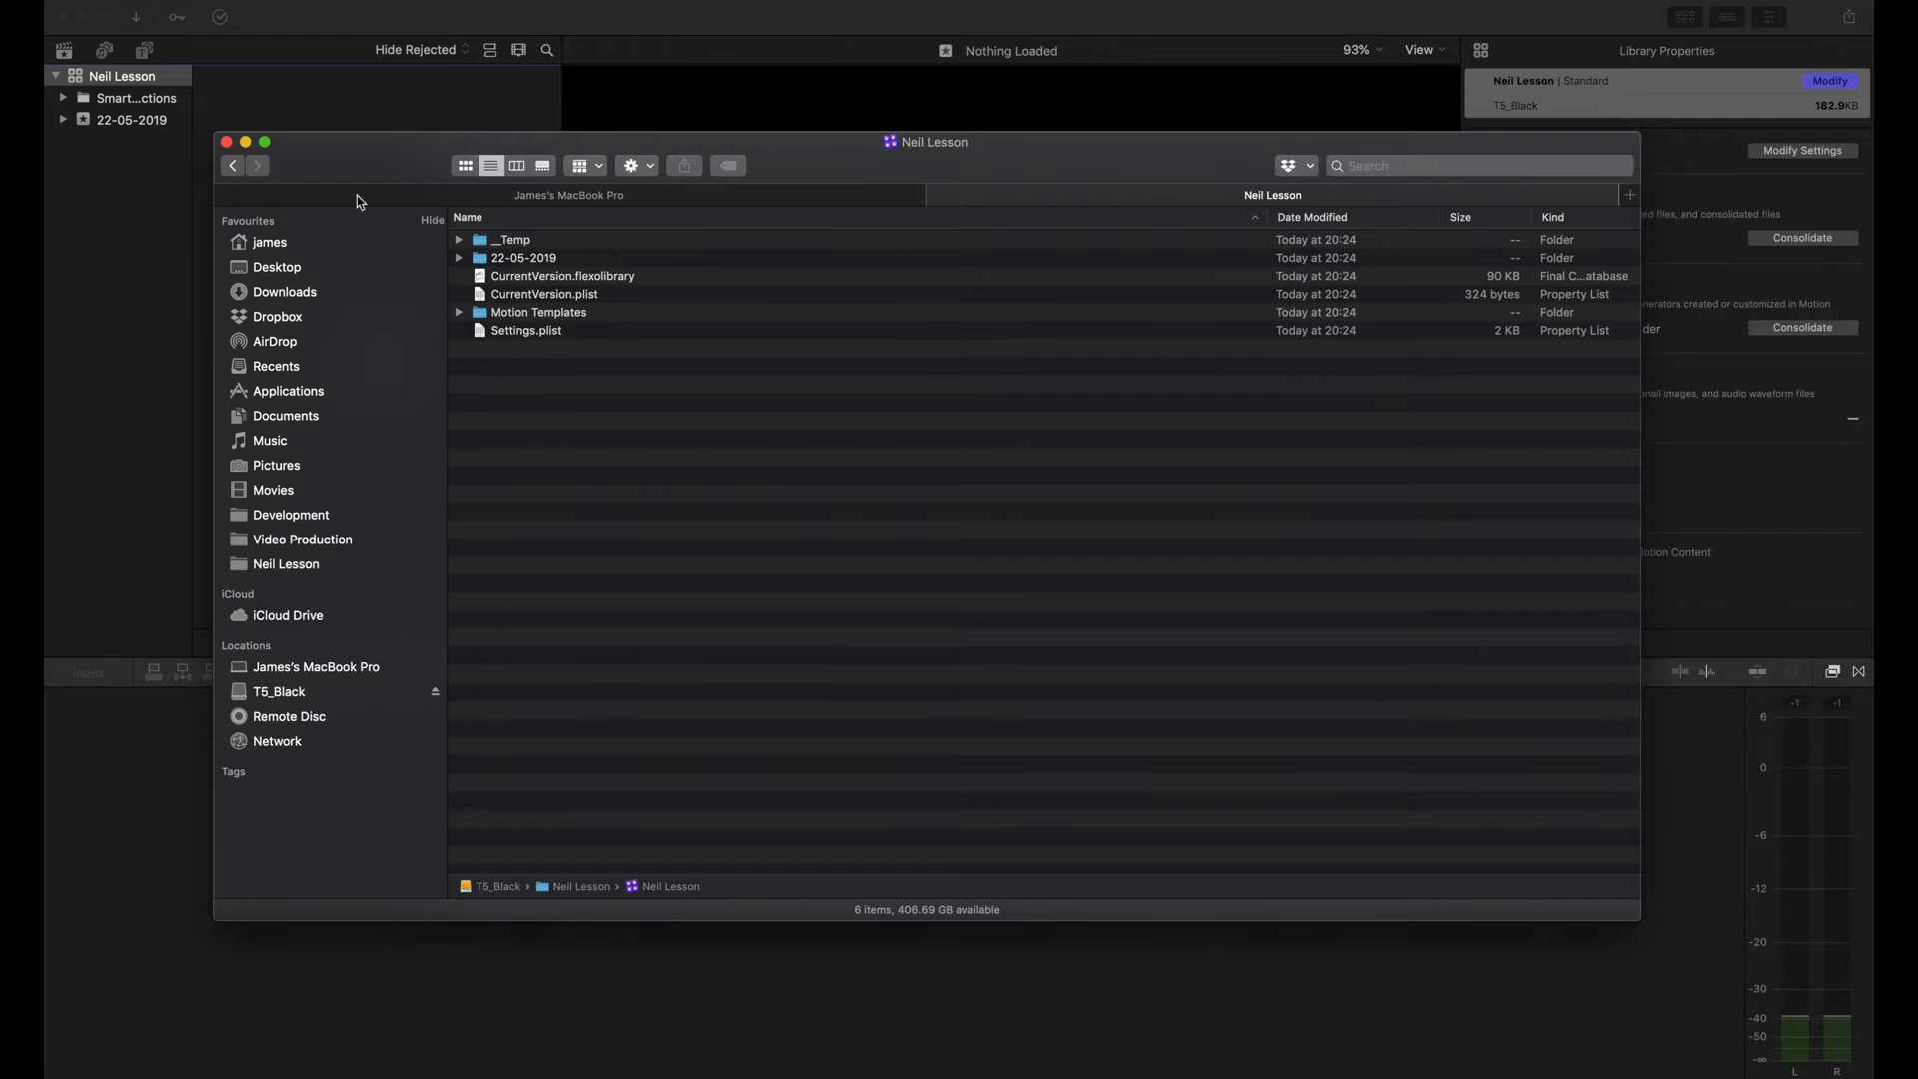
left_click(232, 165)
left_click(687, 549)
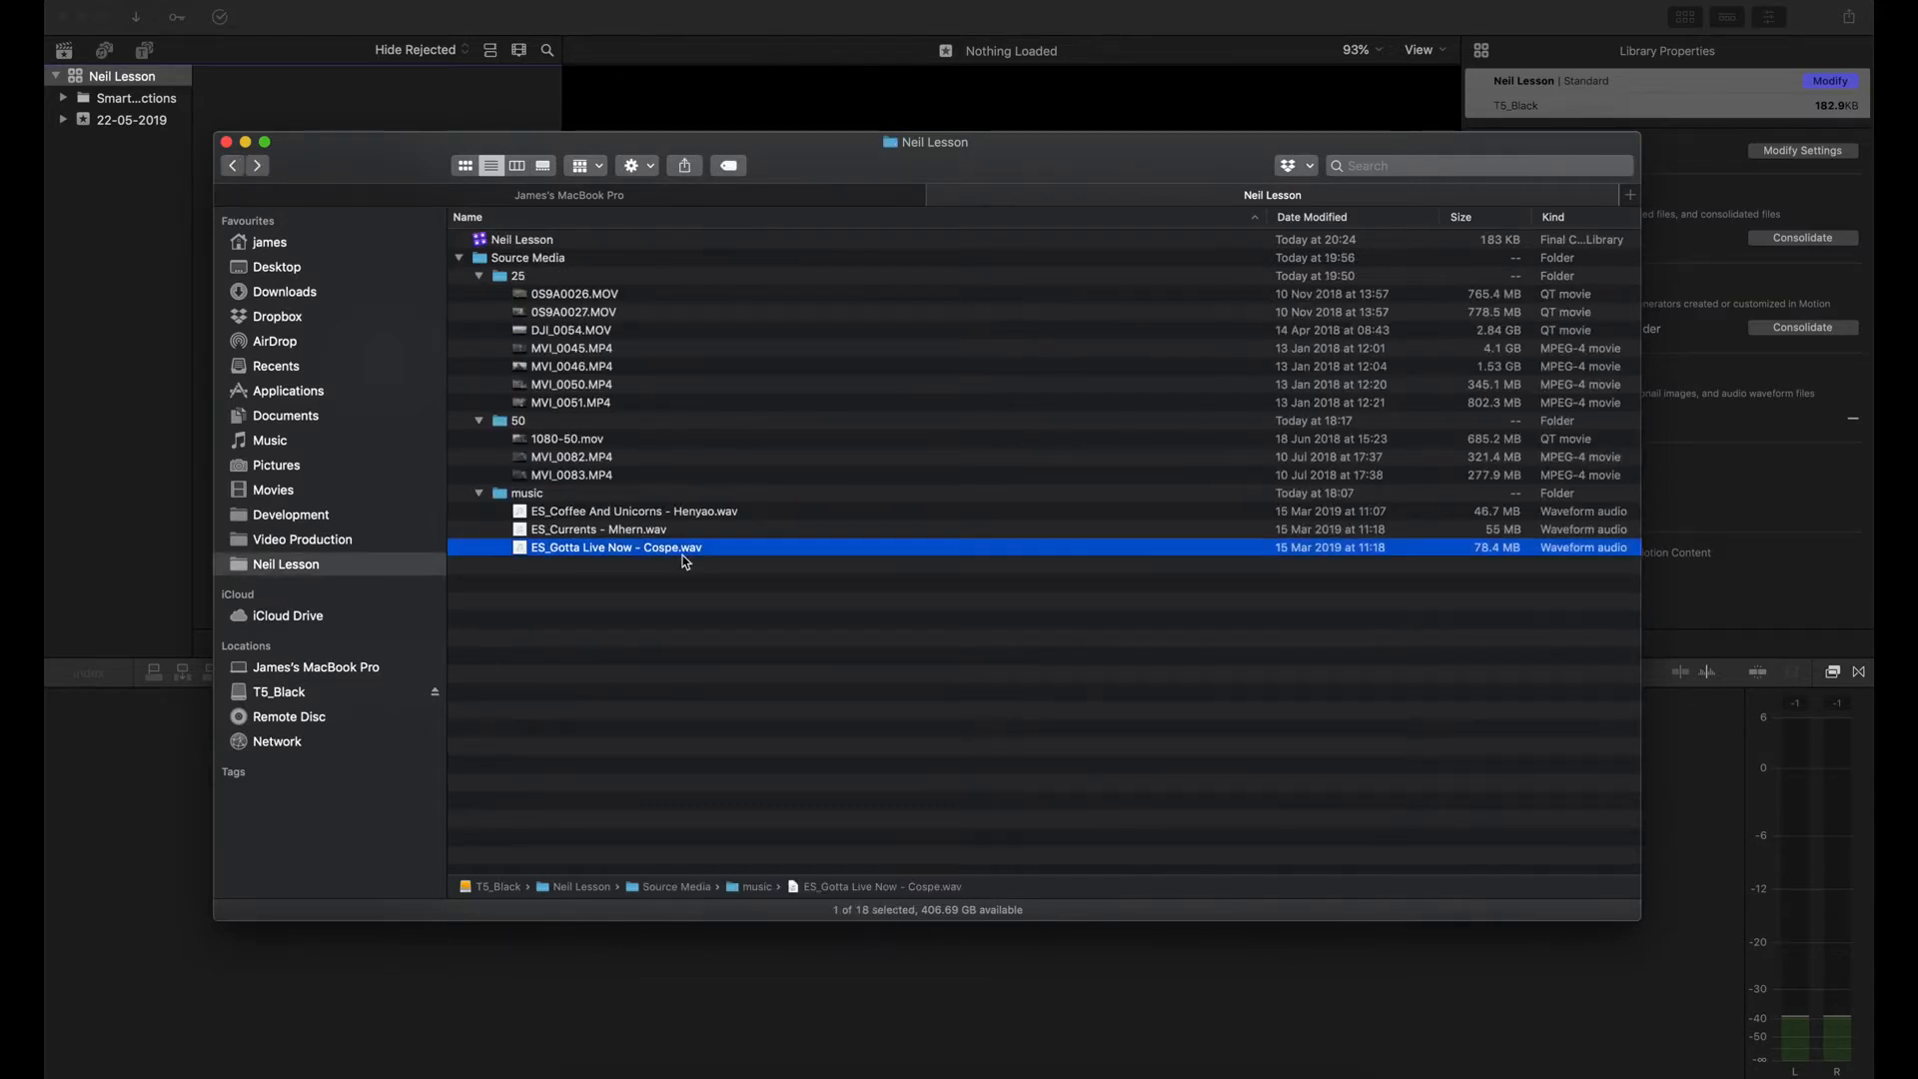
left_click(697, 601)
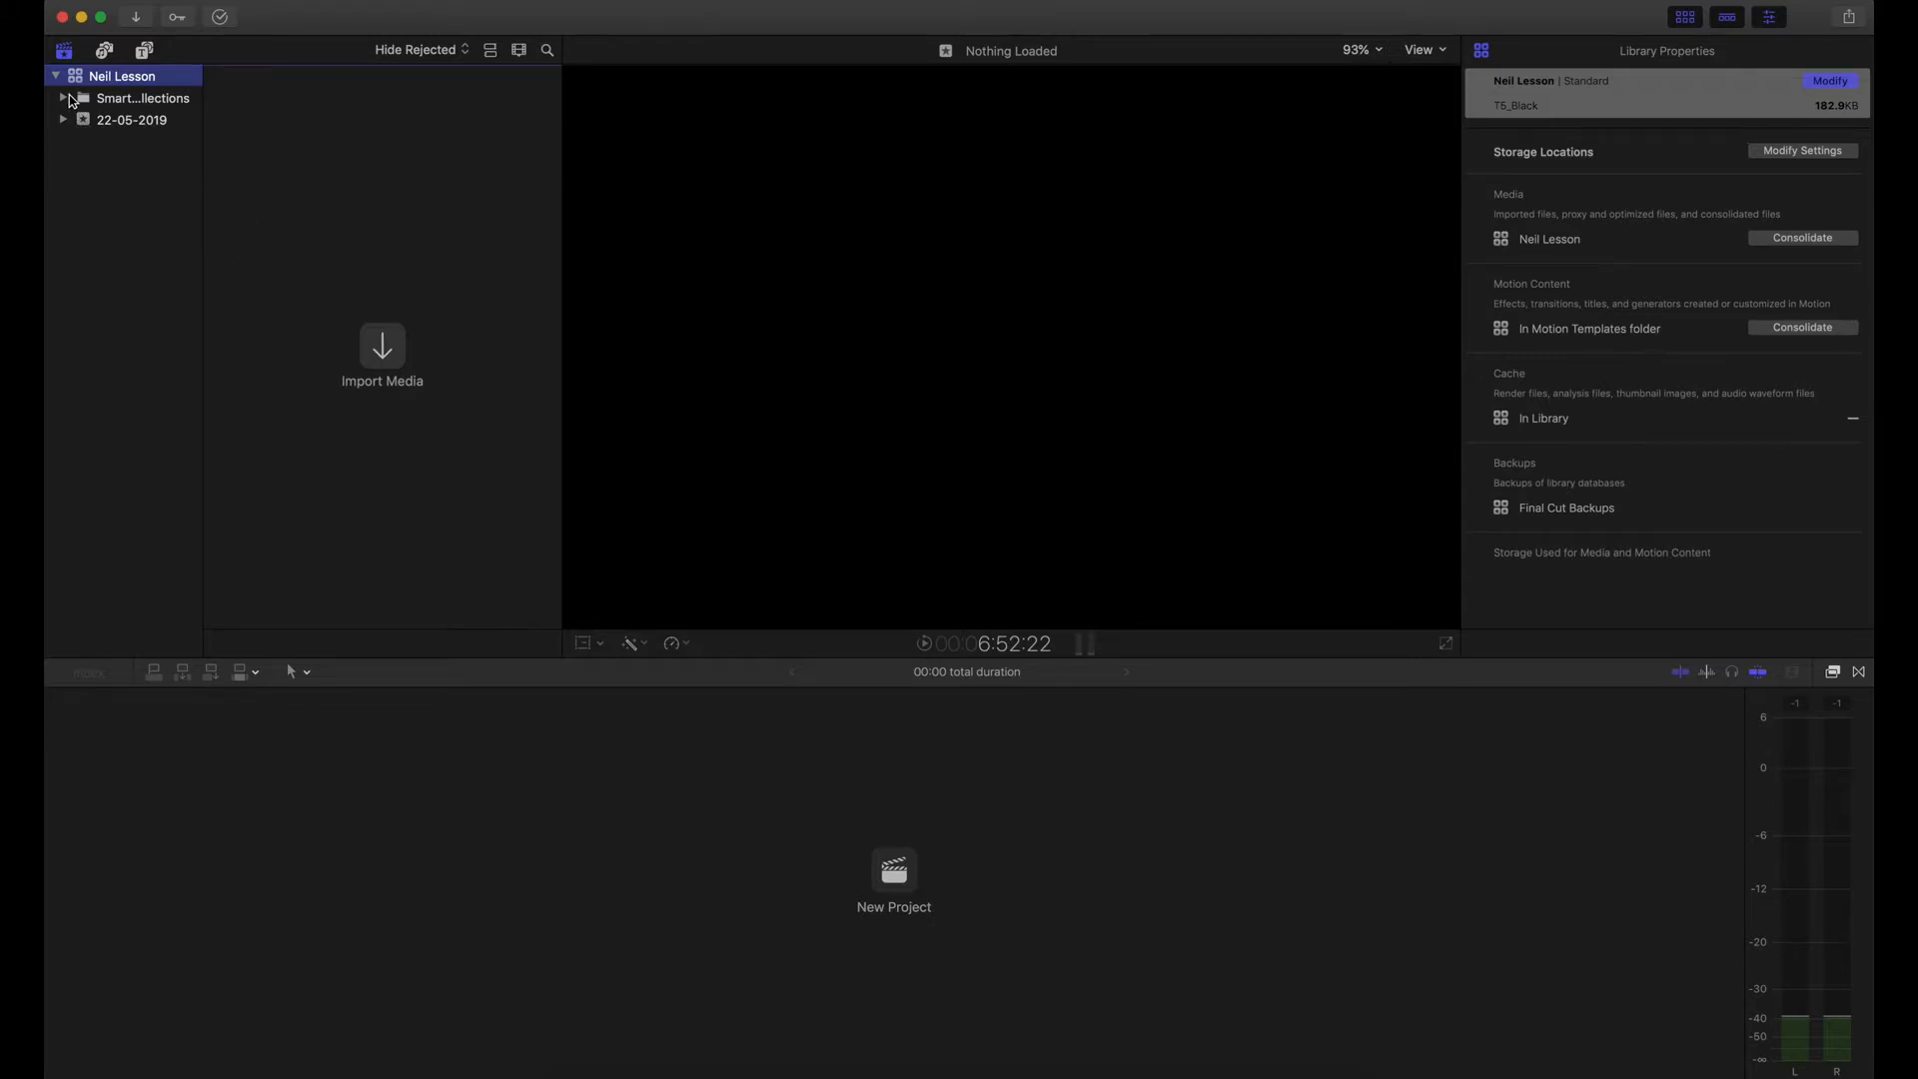
Step: Rename the library's default 22-05-2019 event as "Videos"
left_click(124, 121)
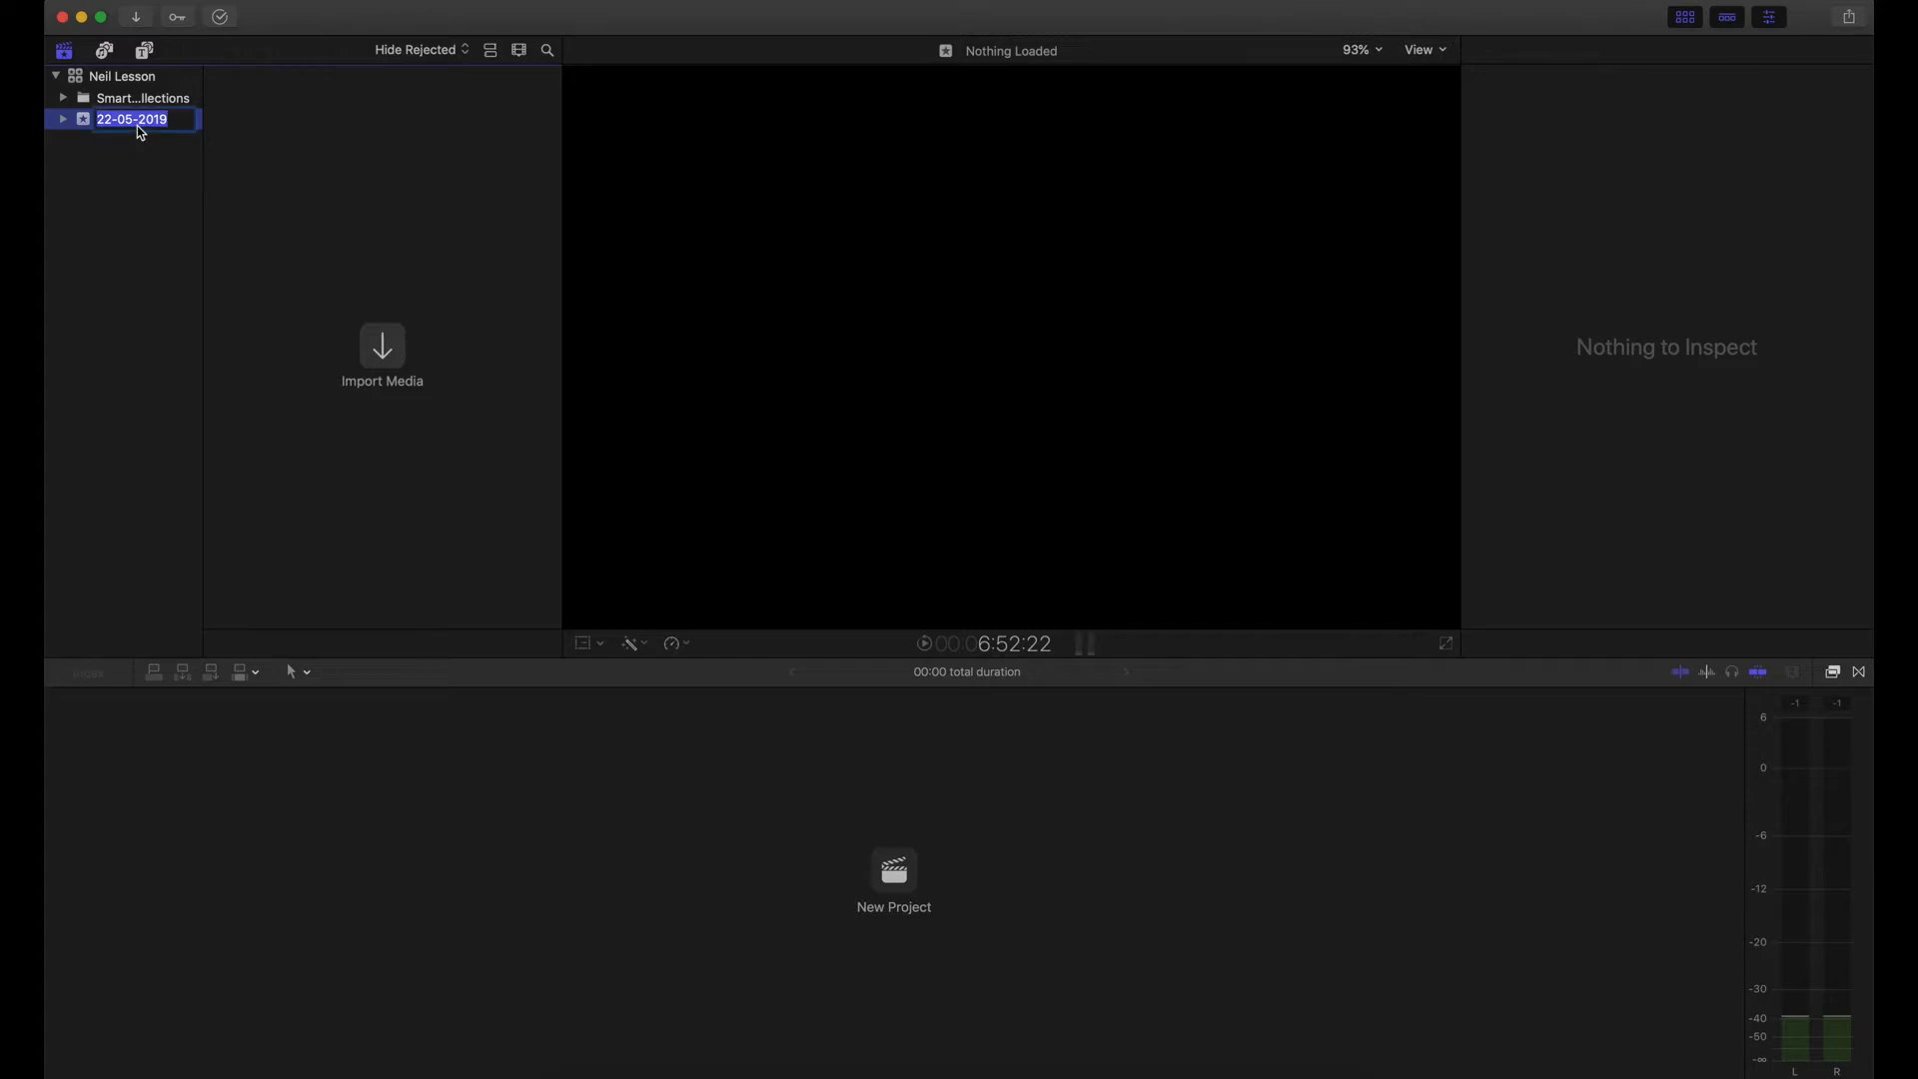
type("Video")
key("Return")
Step: Create a new event named "Music" in the Neil Lesson library
left_click(129, 78)
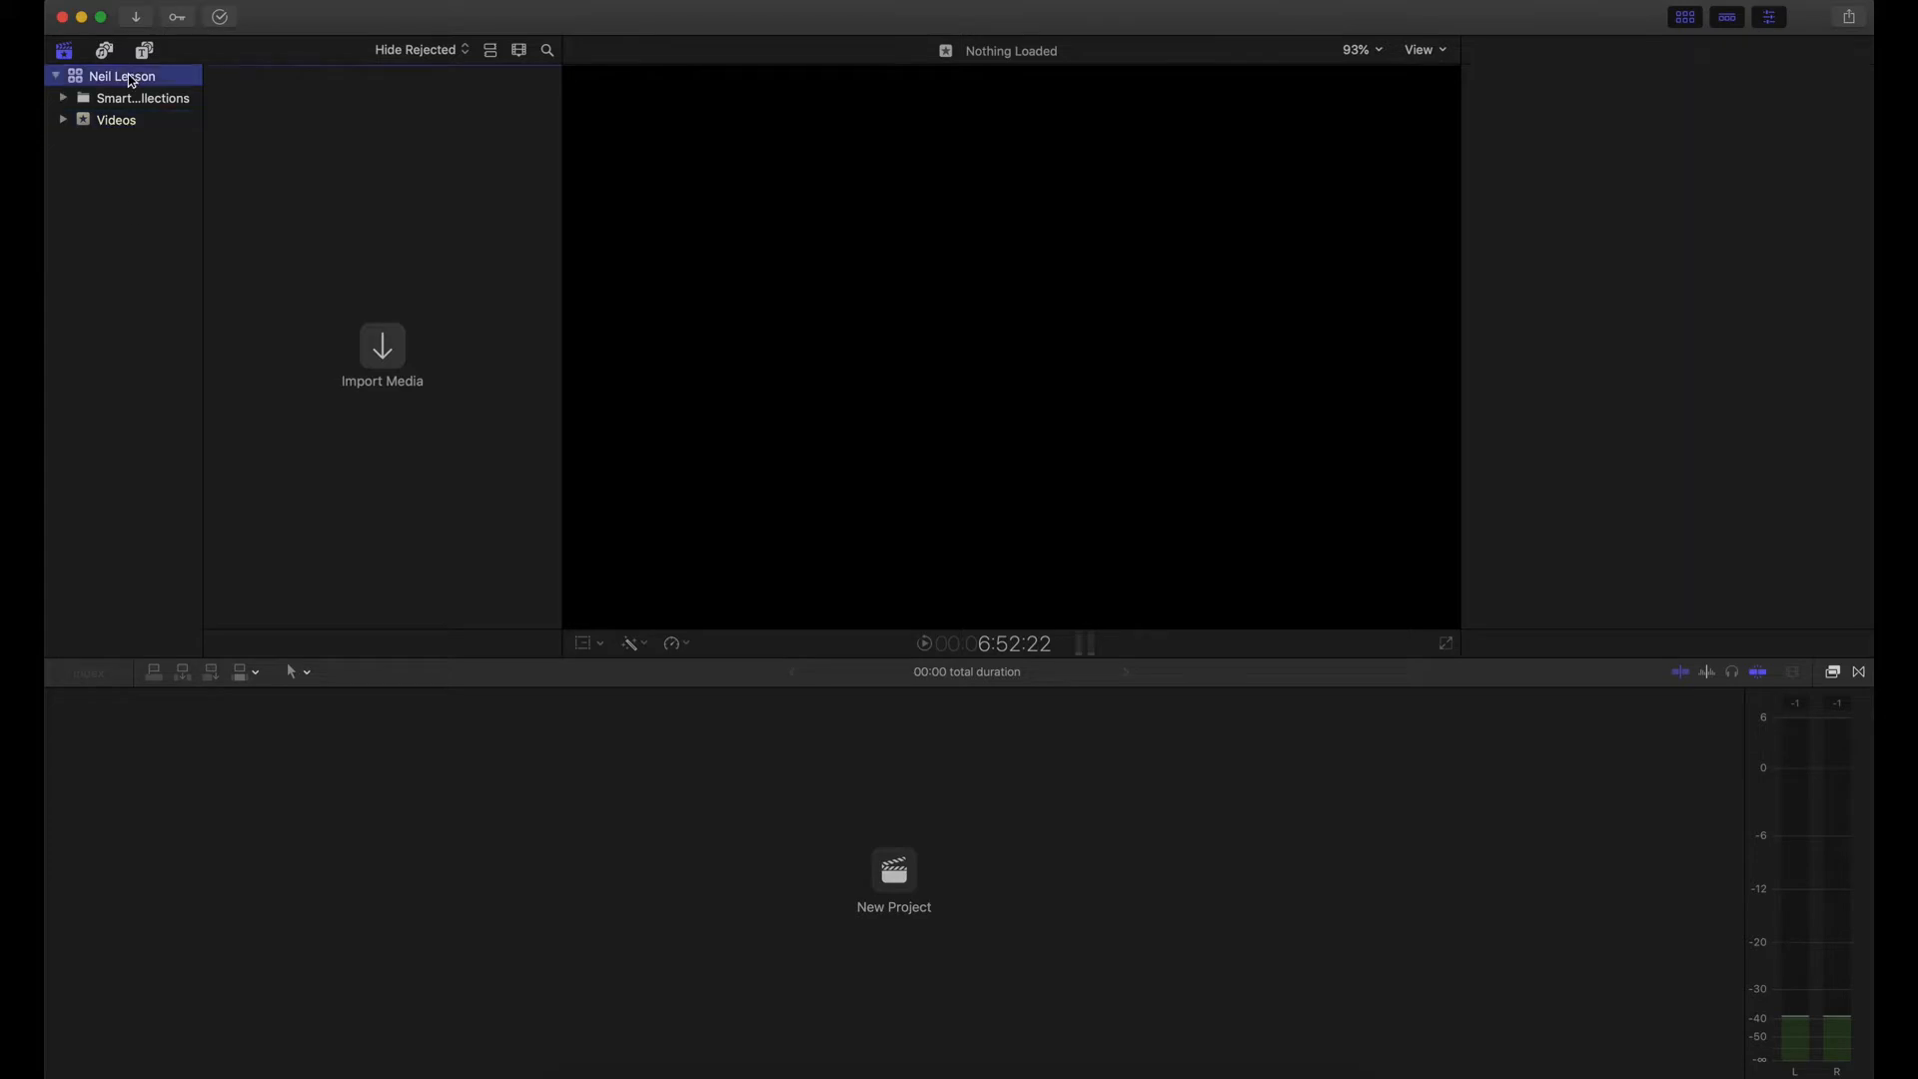
right_click(130, 79)
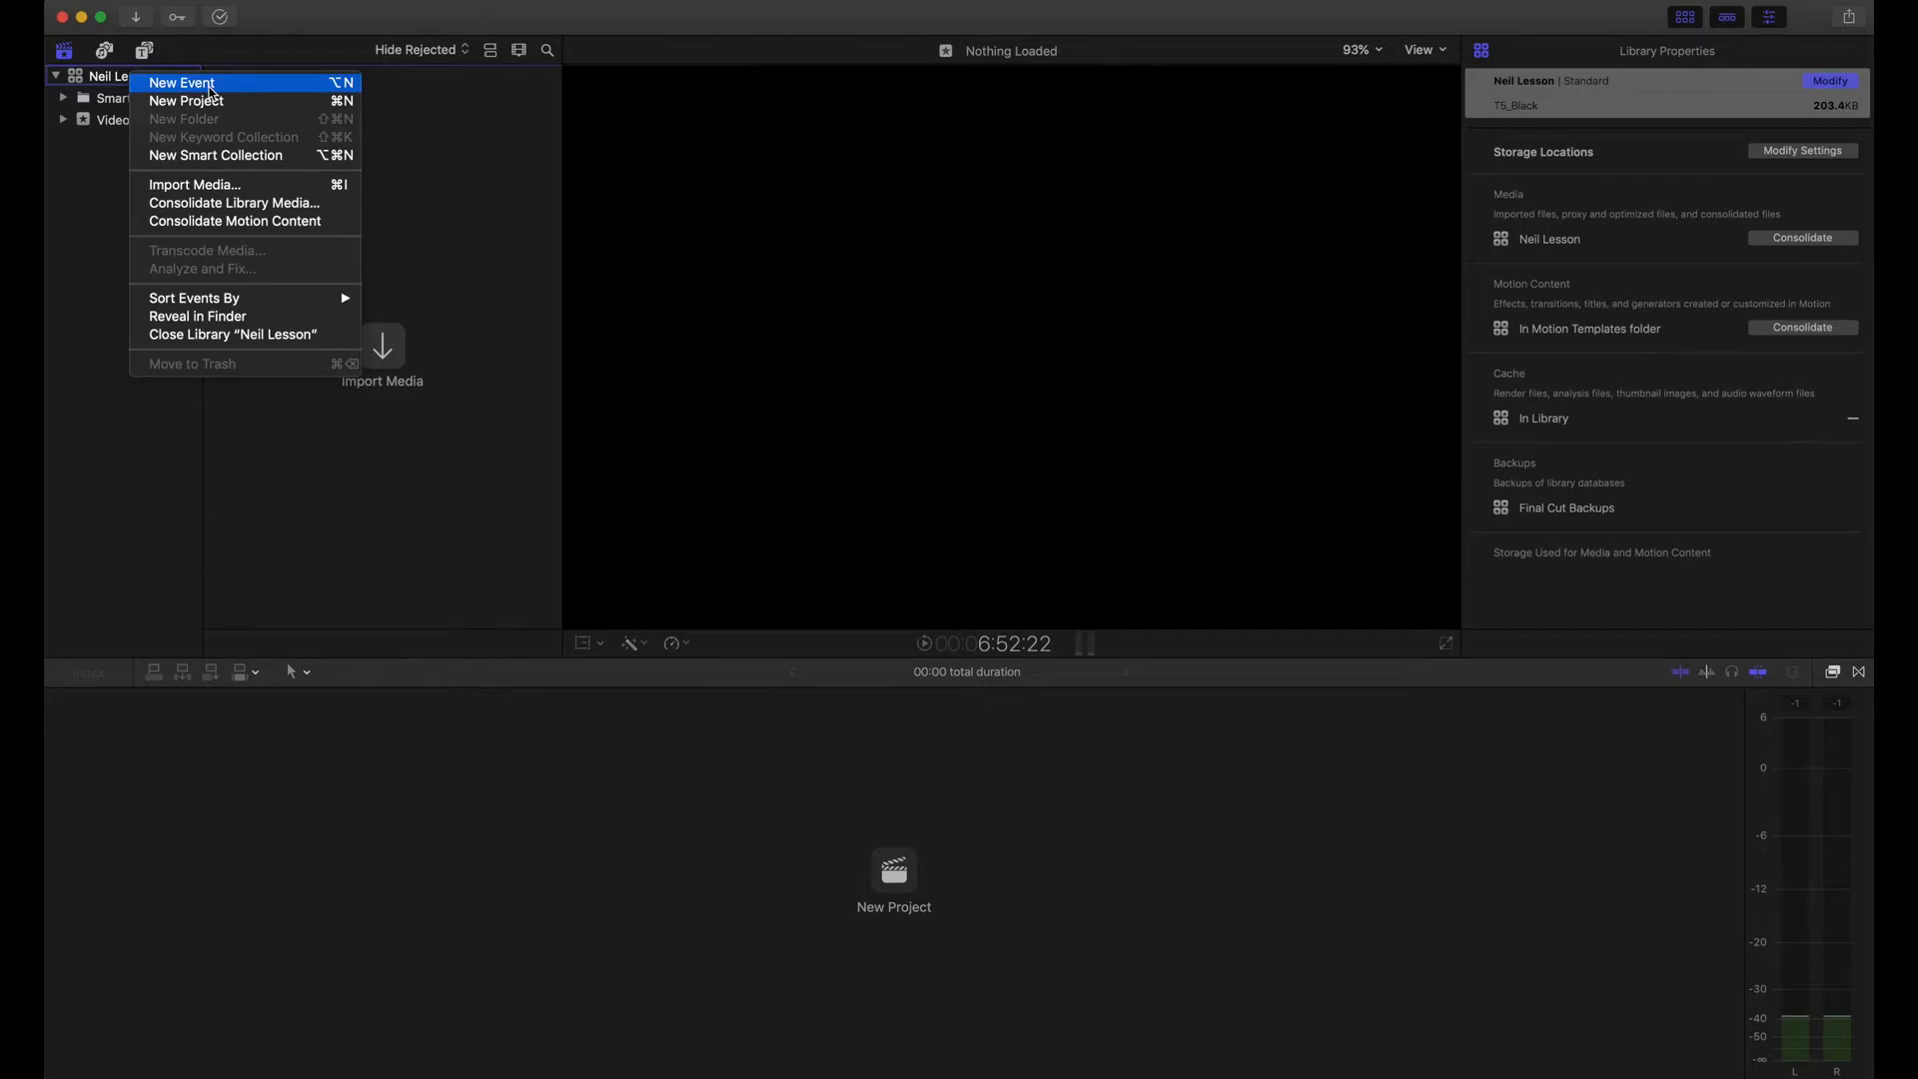
left_click(210, 91)
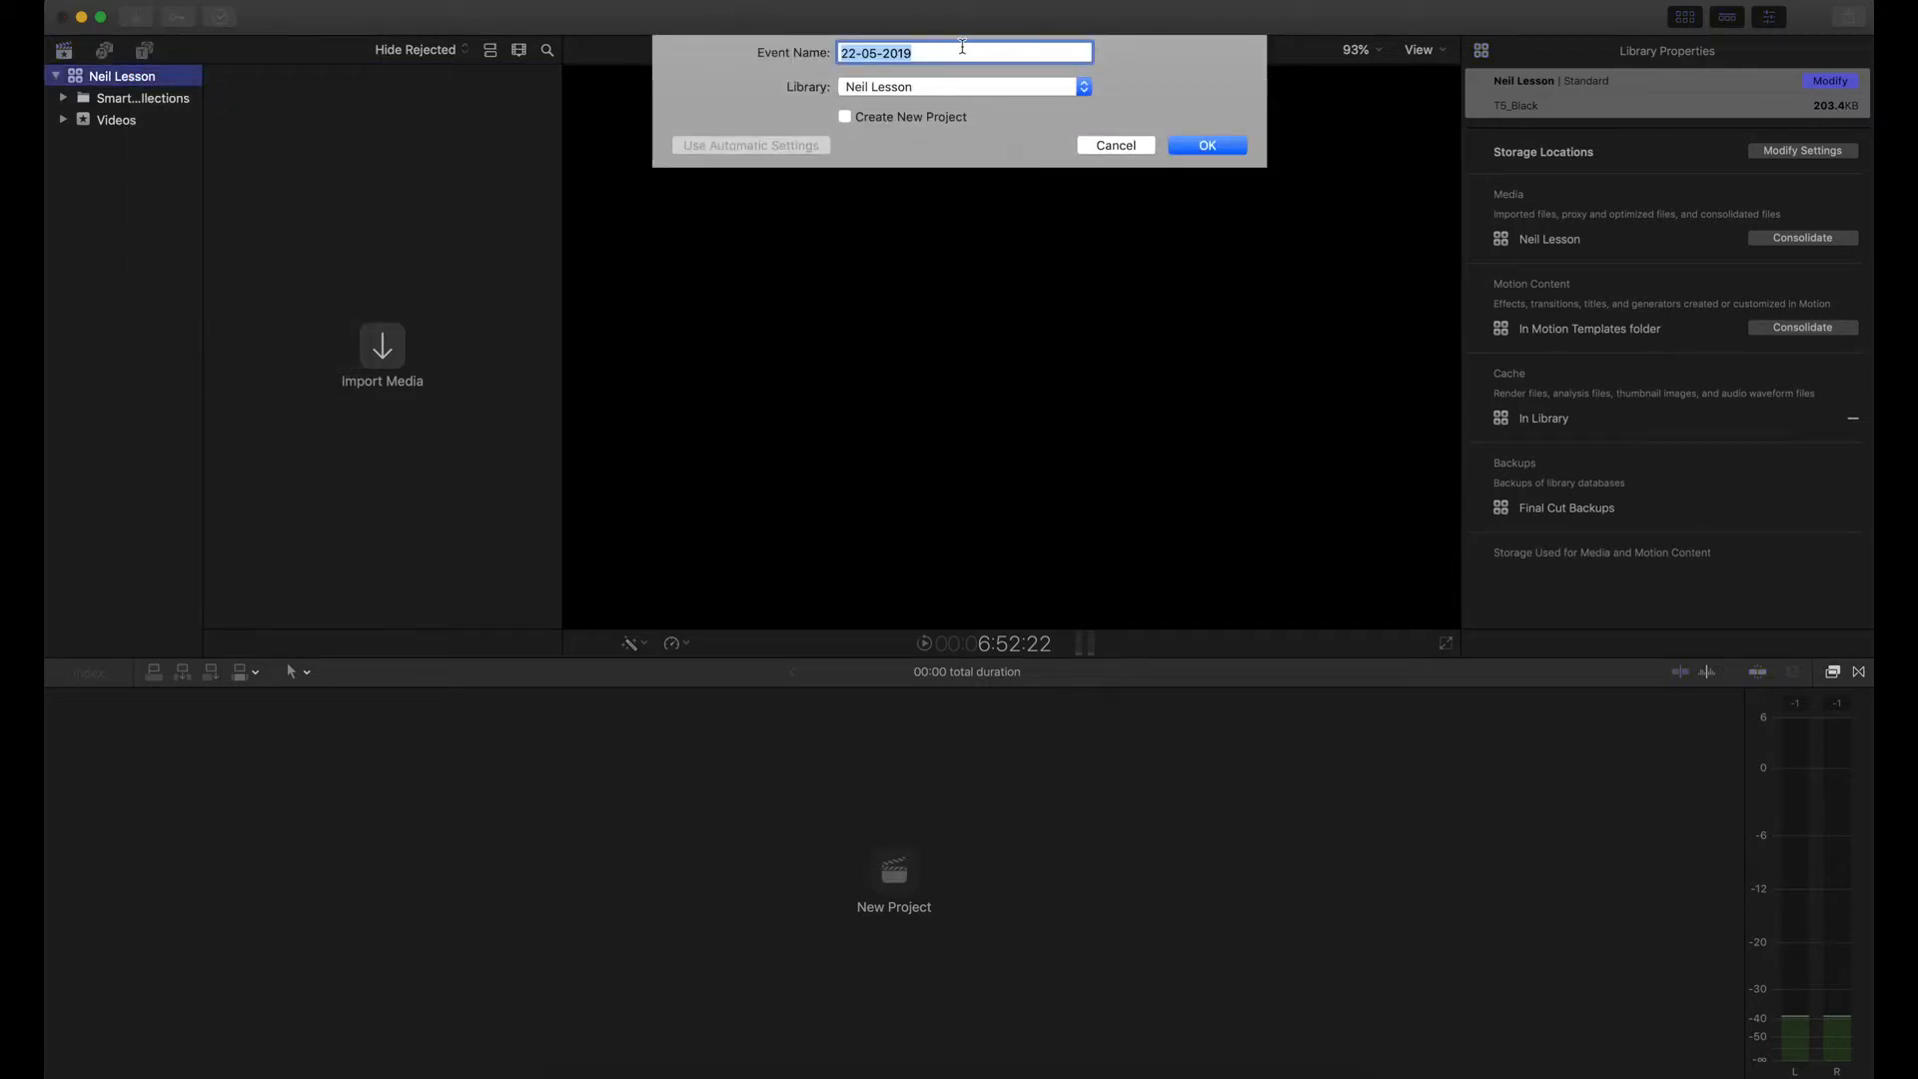
type("Music")
left_click(1207, 146)
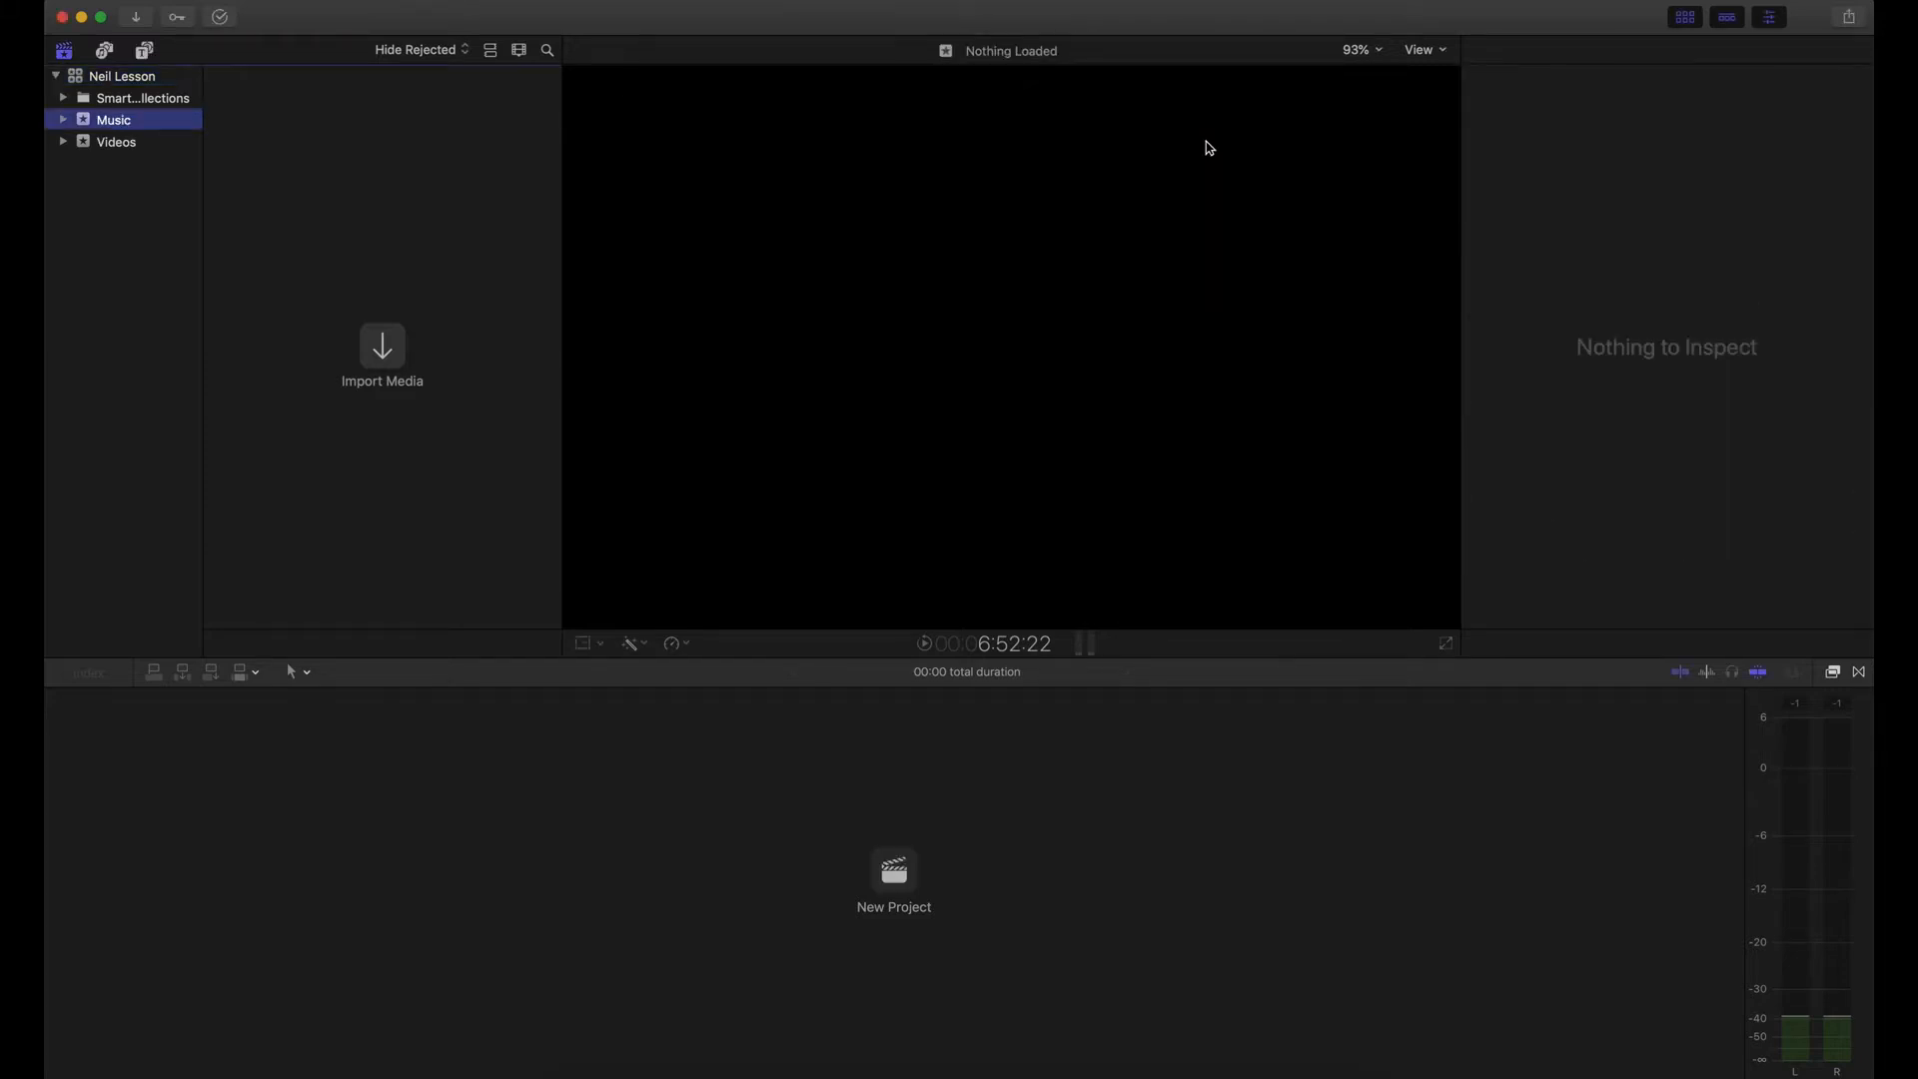
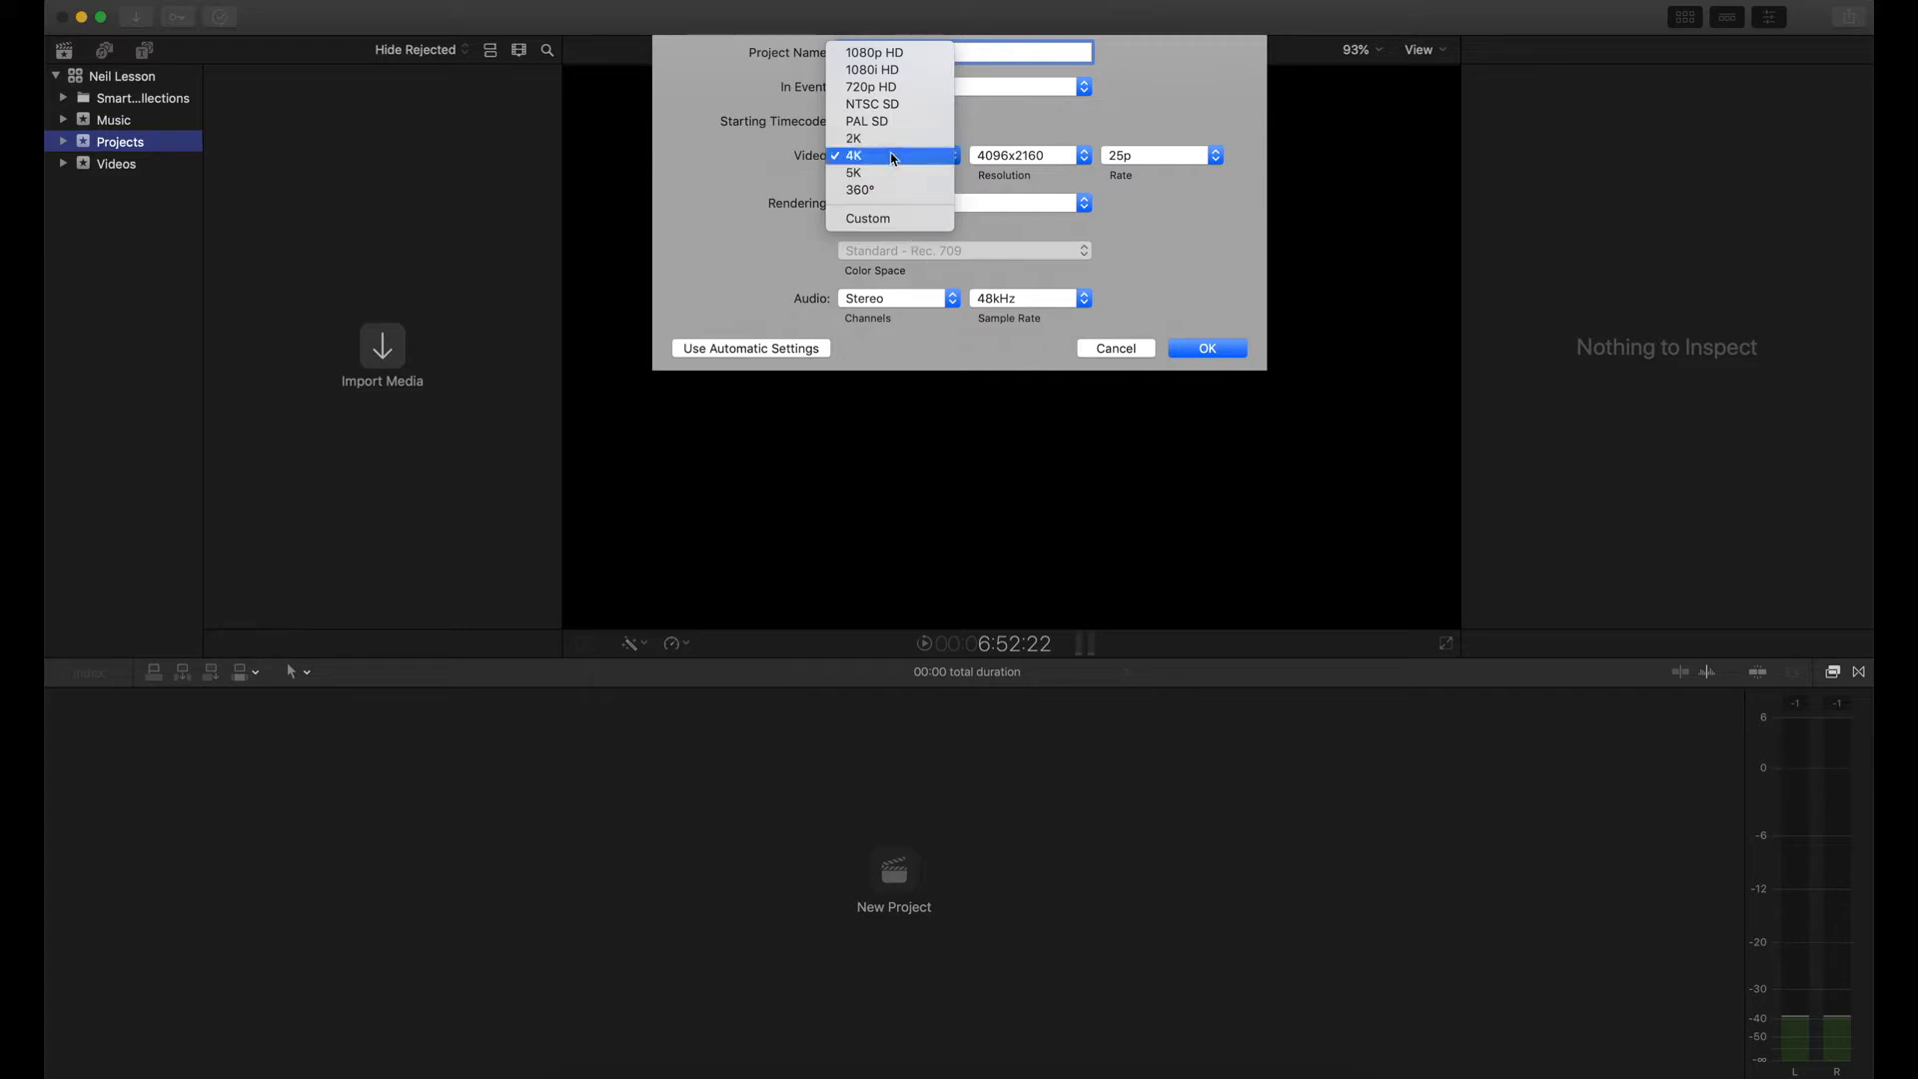
Step: Create the project "Main" in the Projects event with 4K format, 3840x2160 resolution, 25p rate and Apple ProRes 422 rendering
left_click(892, 157)
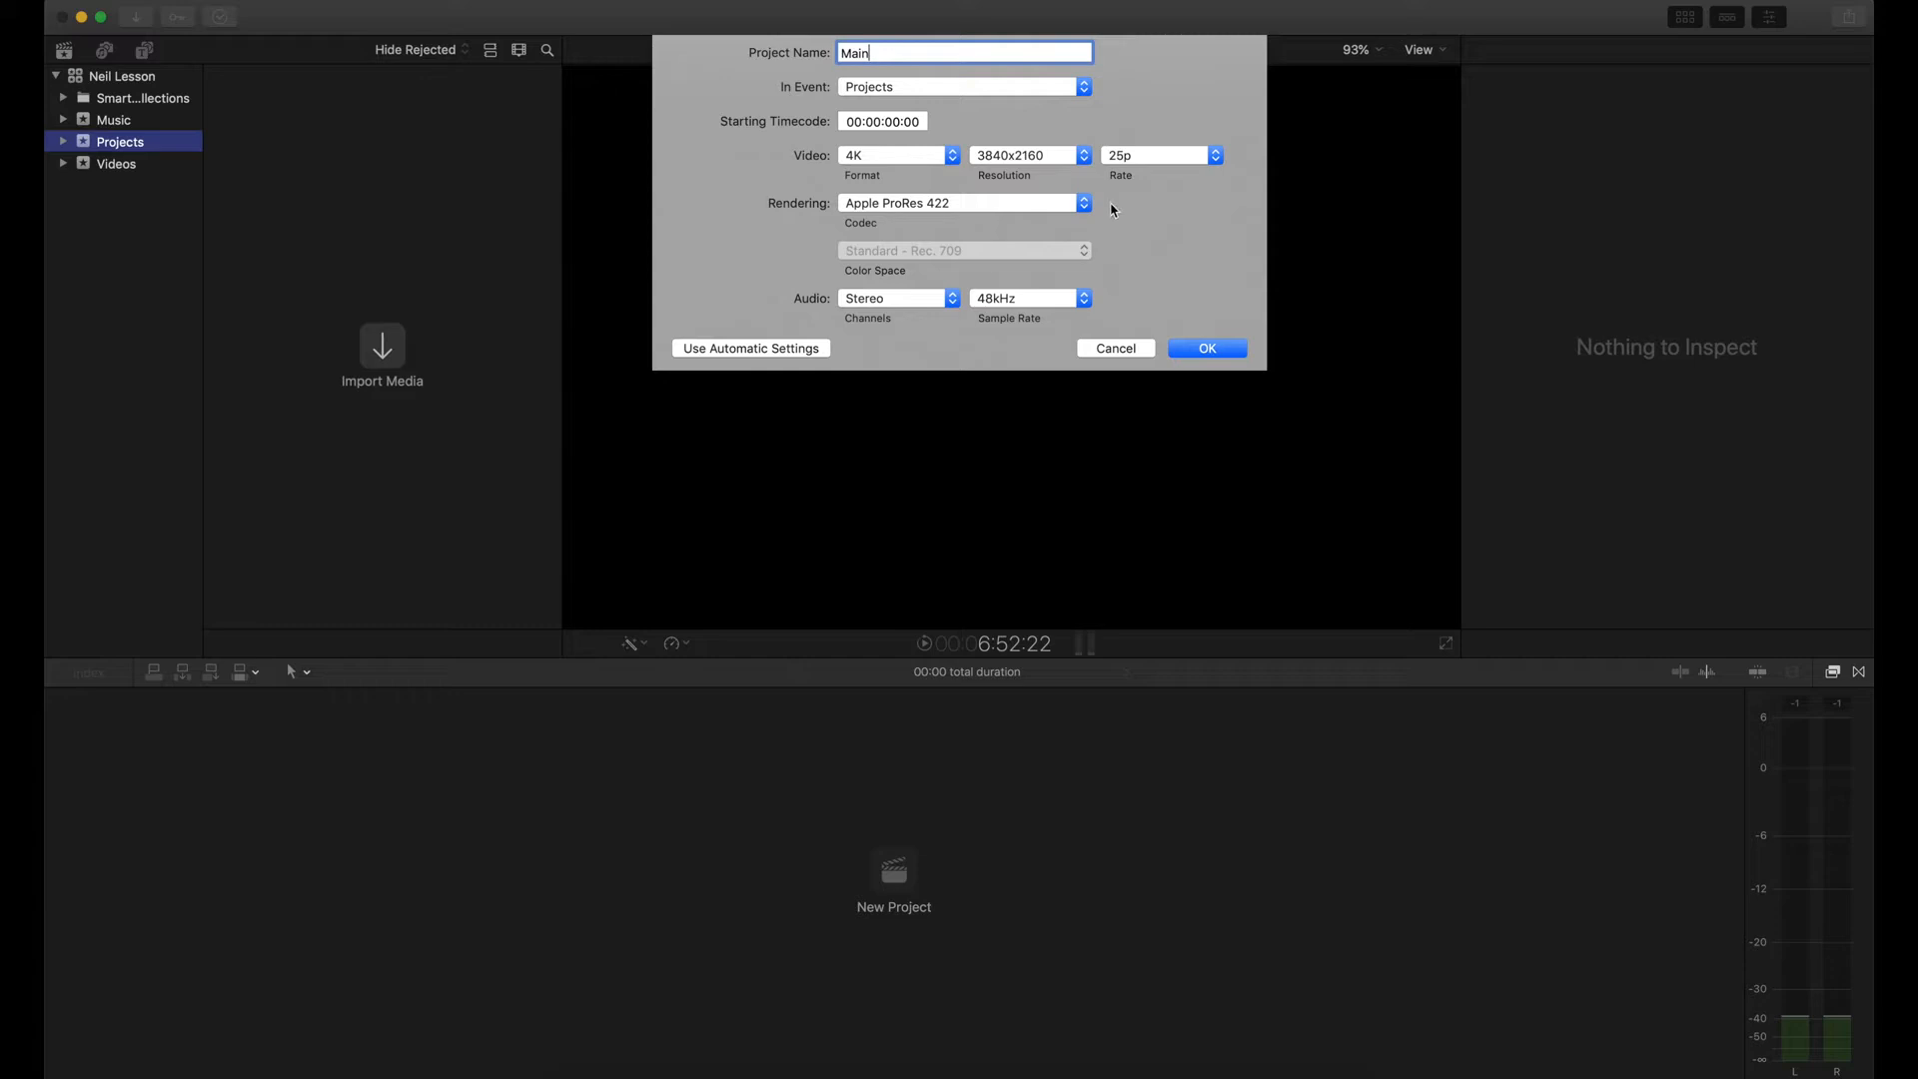
left_click(1127, 156)
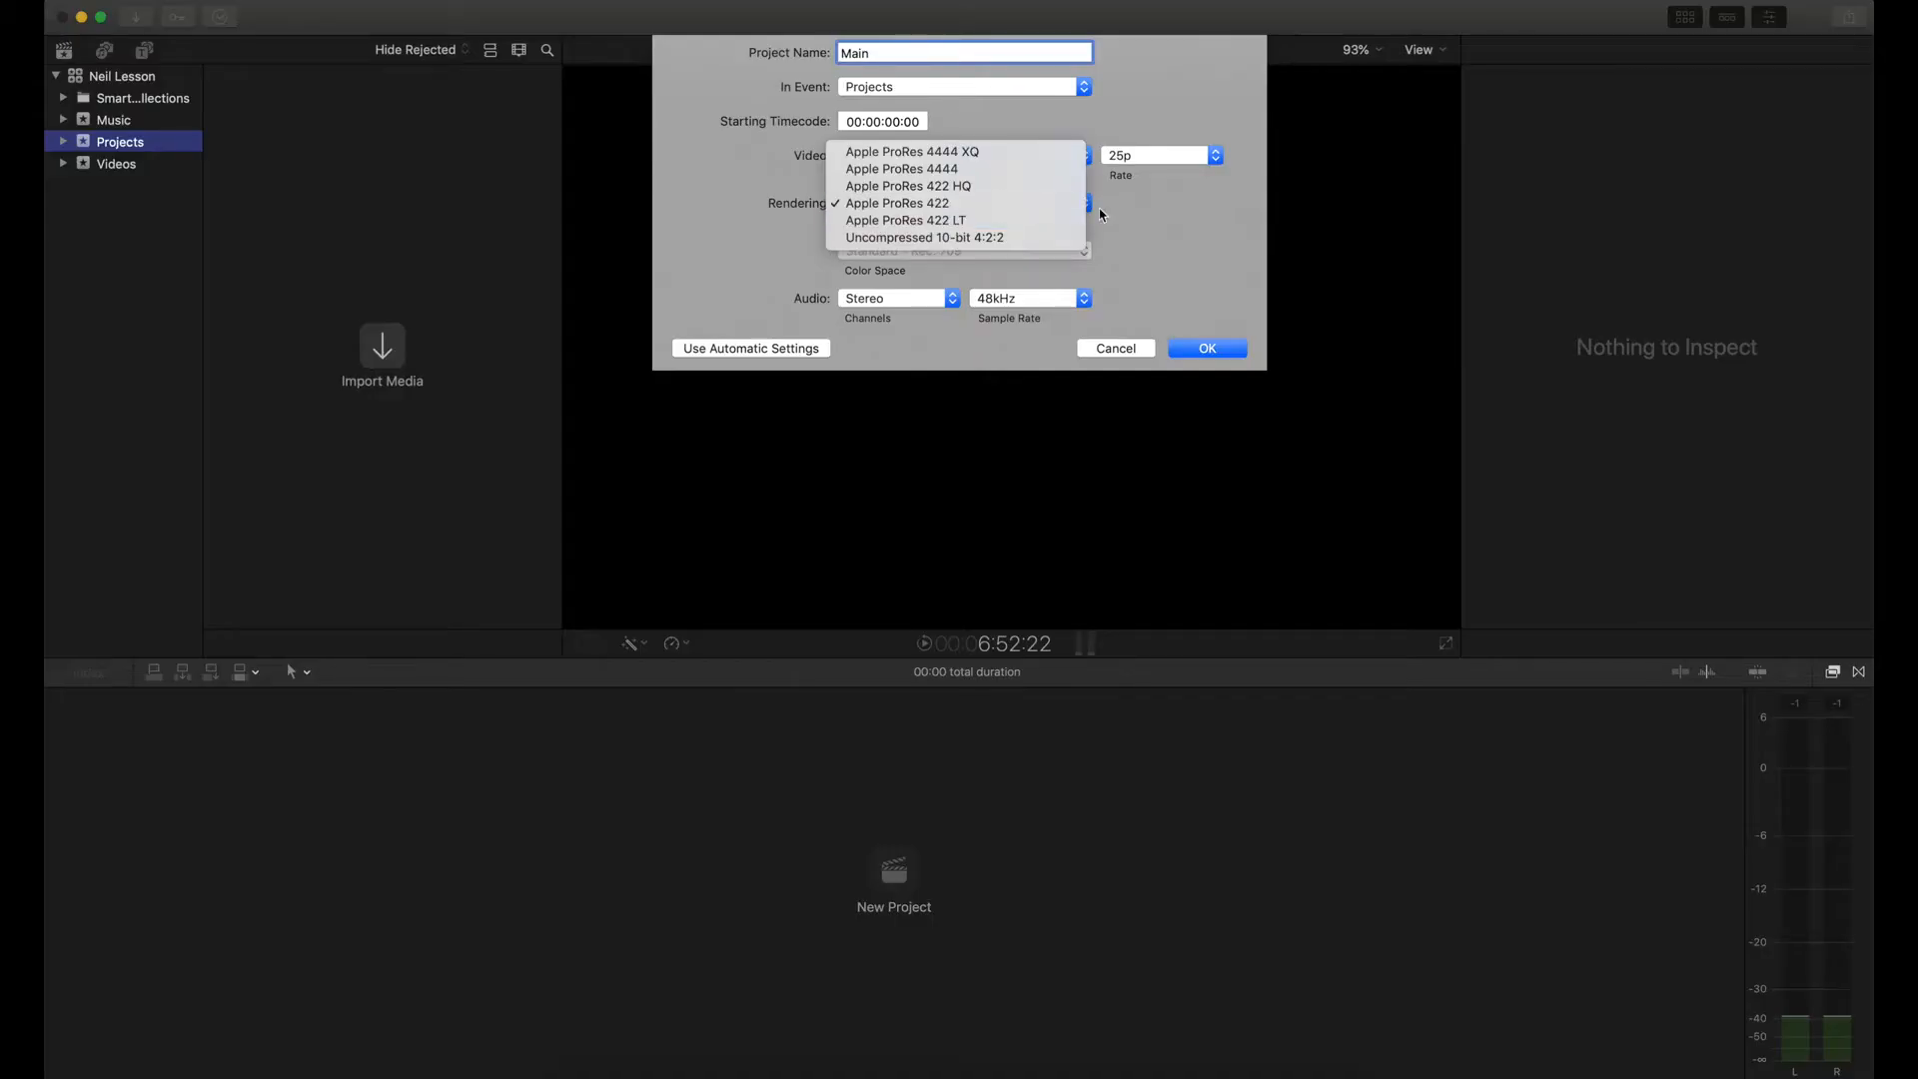
left_click(1102, 214)
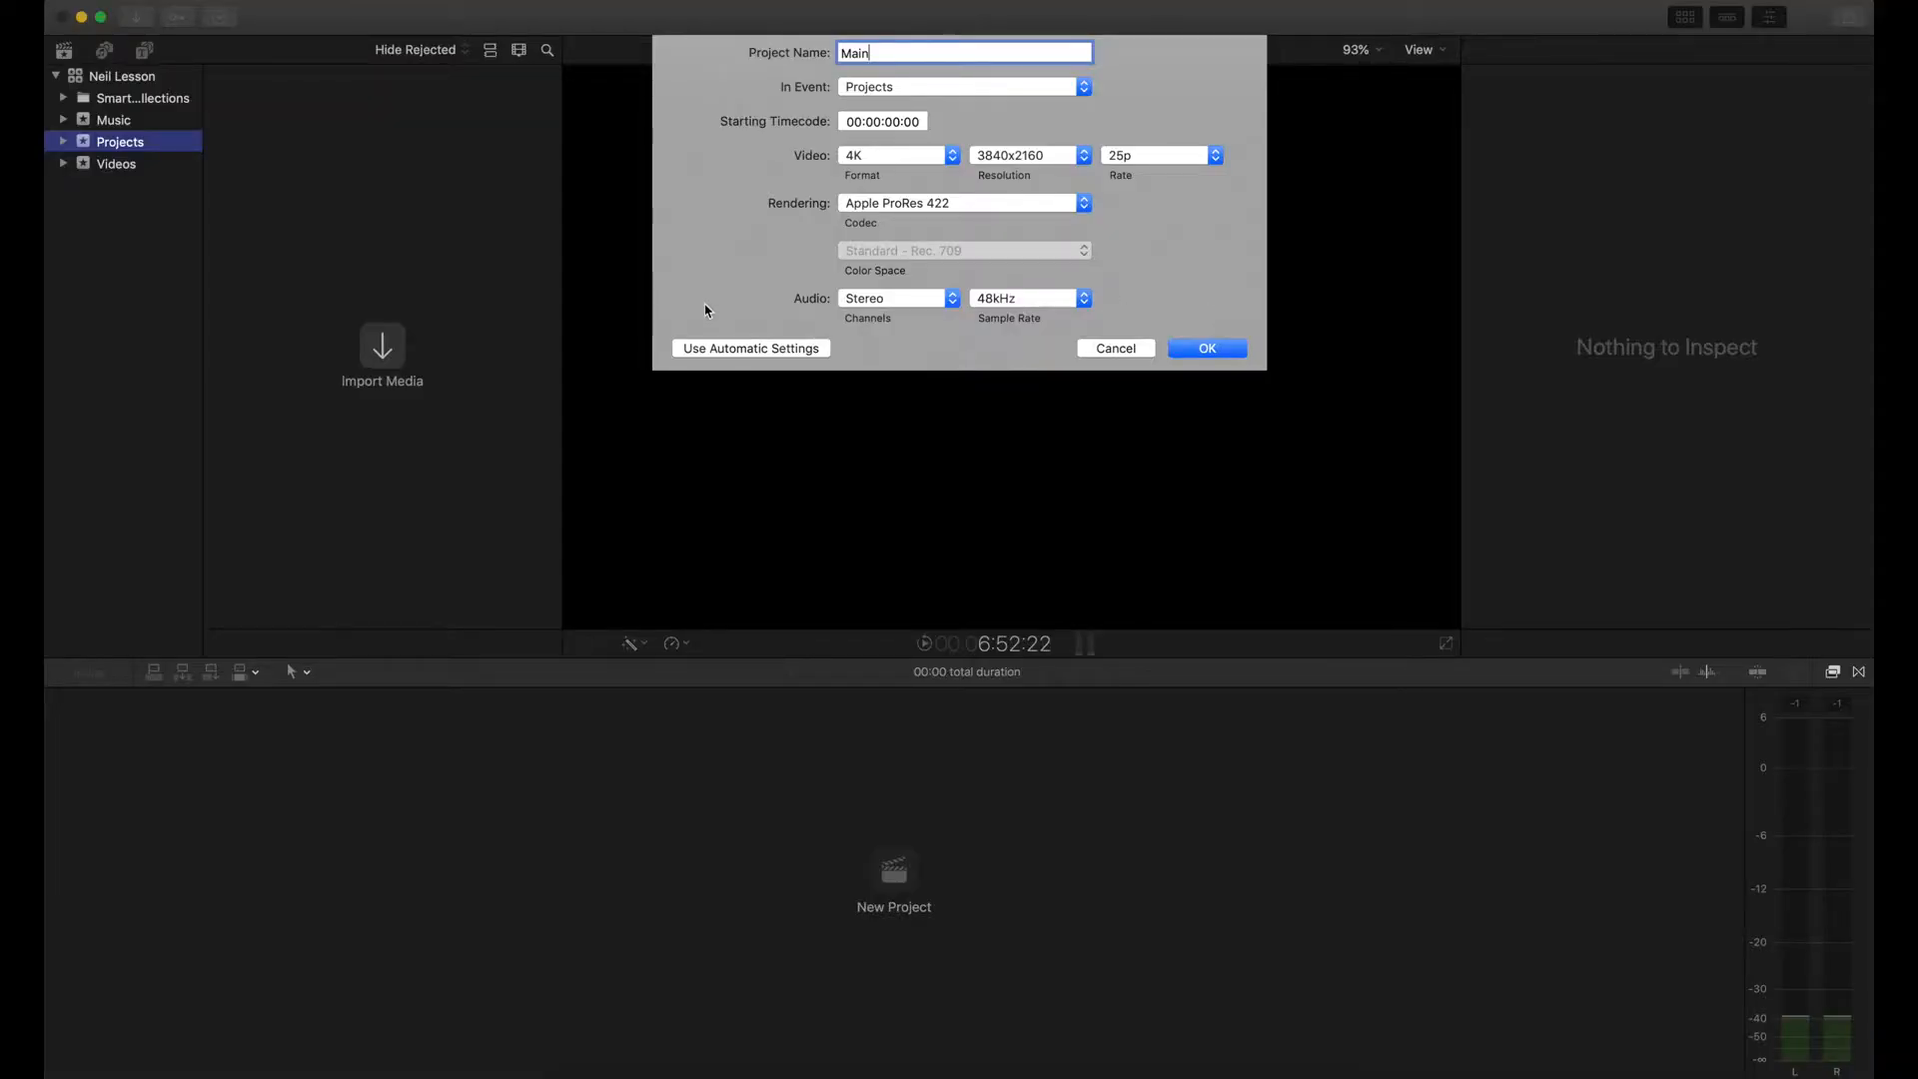
left_click(1209, 349)
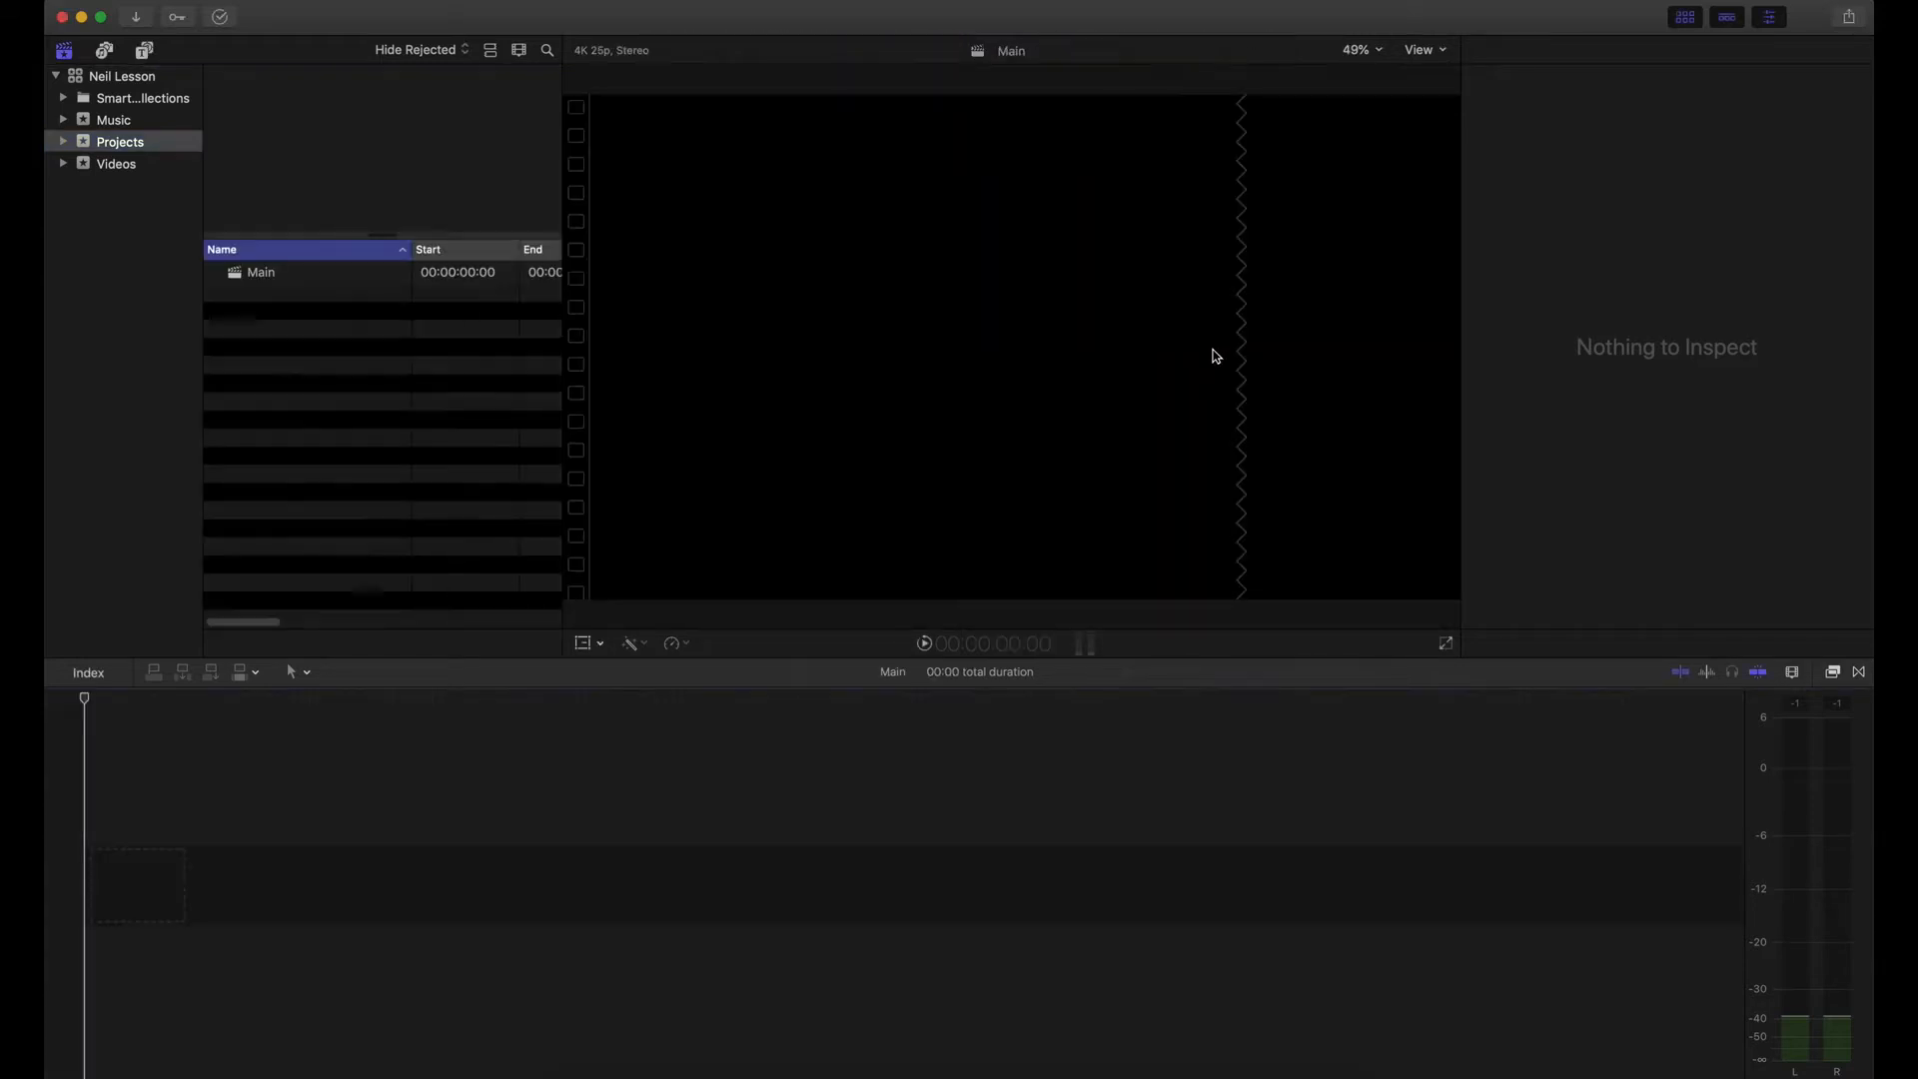
Step: View the Main project in the Projects event in both filmstrip and list display, leaving the browser in list mode
left_click(110, 147)
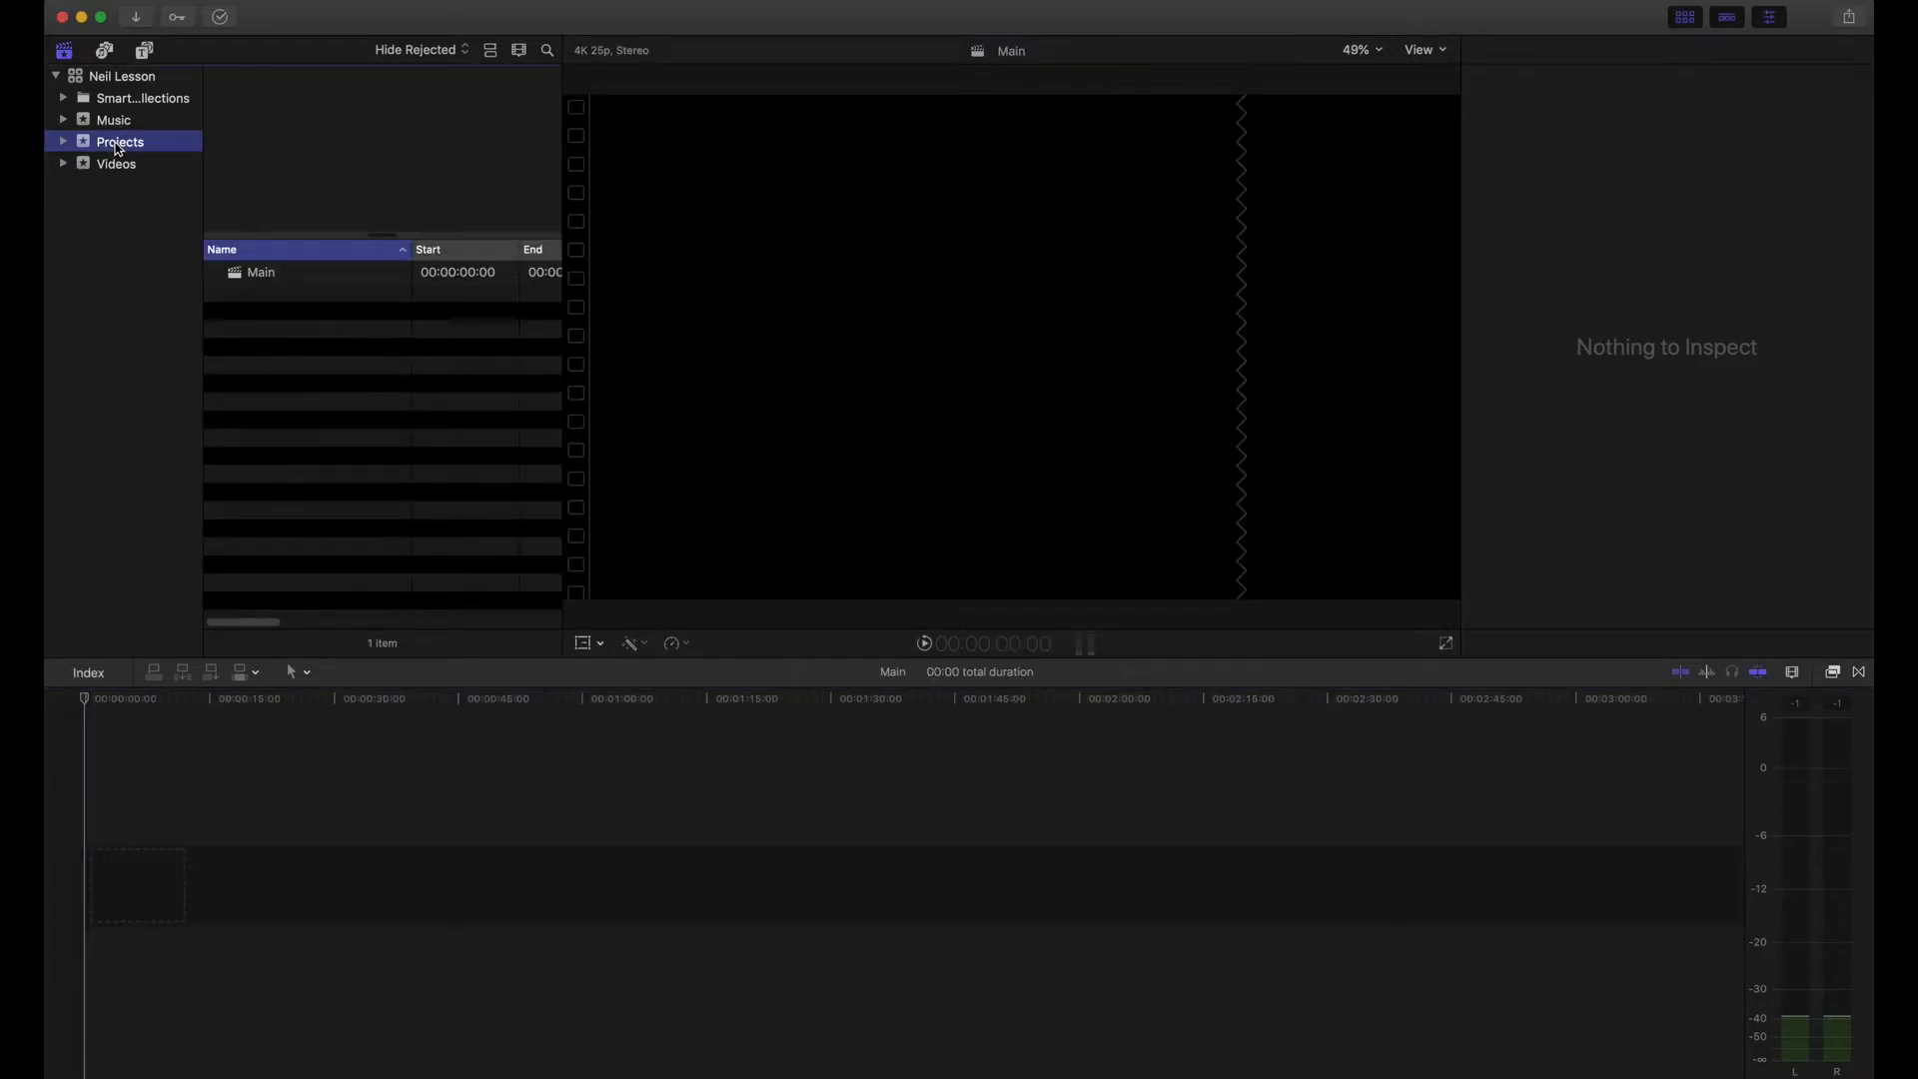
left_click(274, 279)
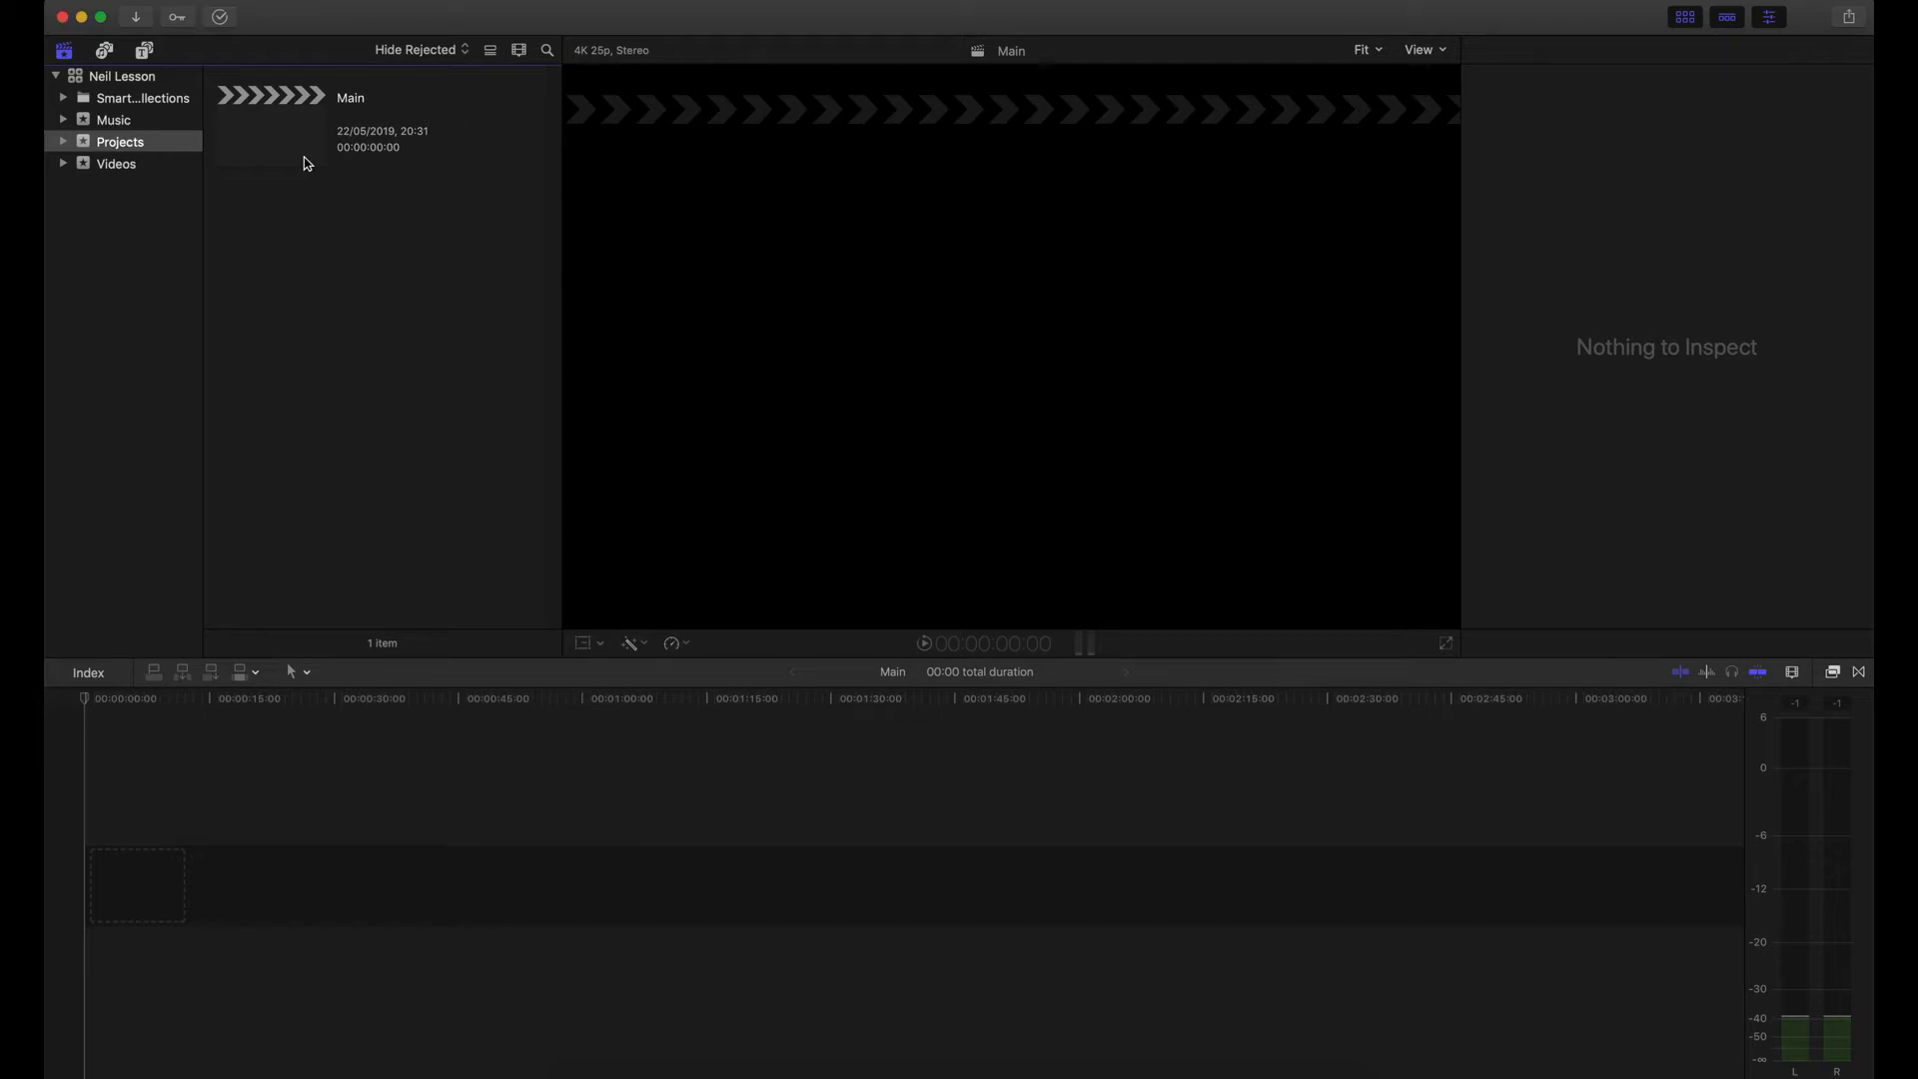
left_click(269, 105)
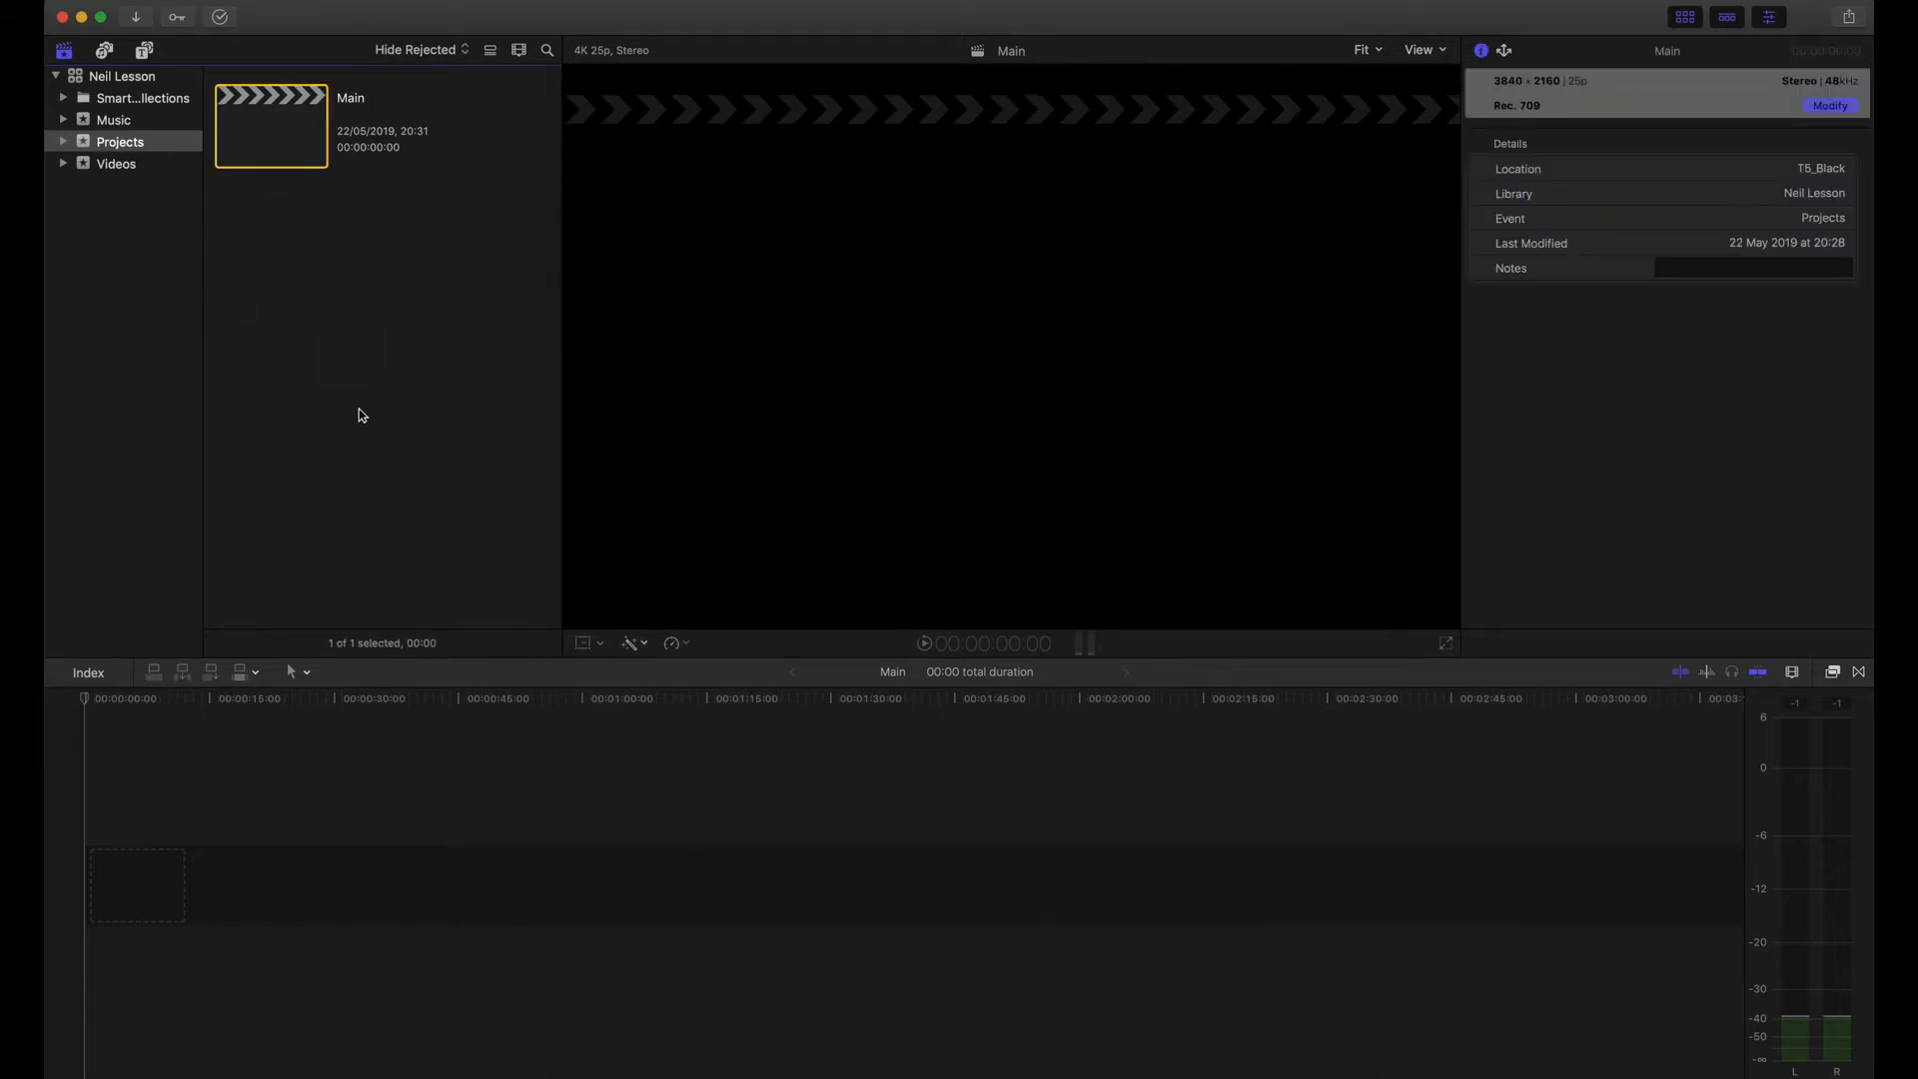
left_click(490, 49)
left_click(490, 49)
left_click(366, 272)
left_click(238, 148)
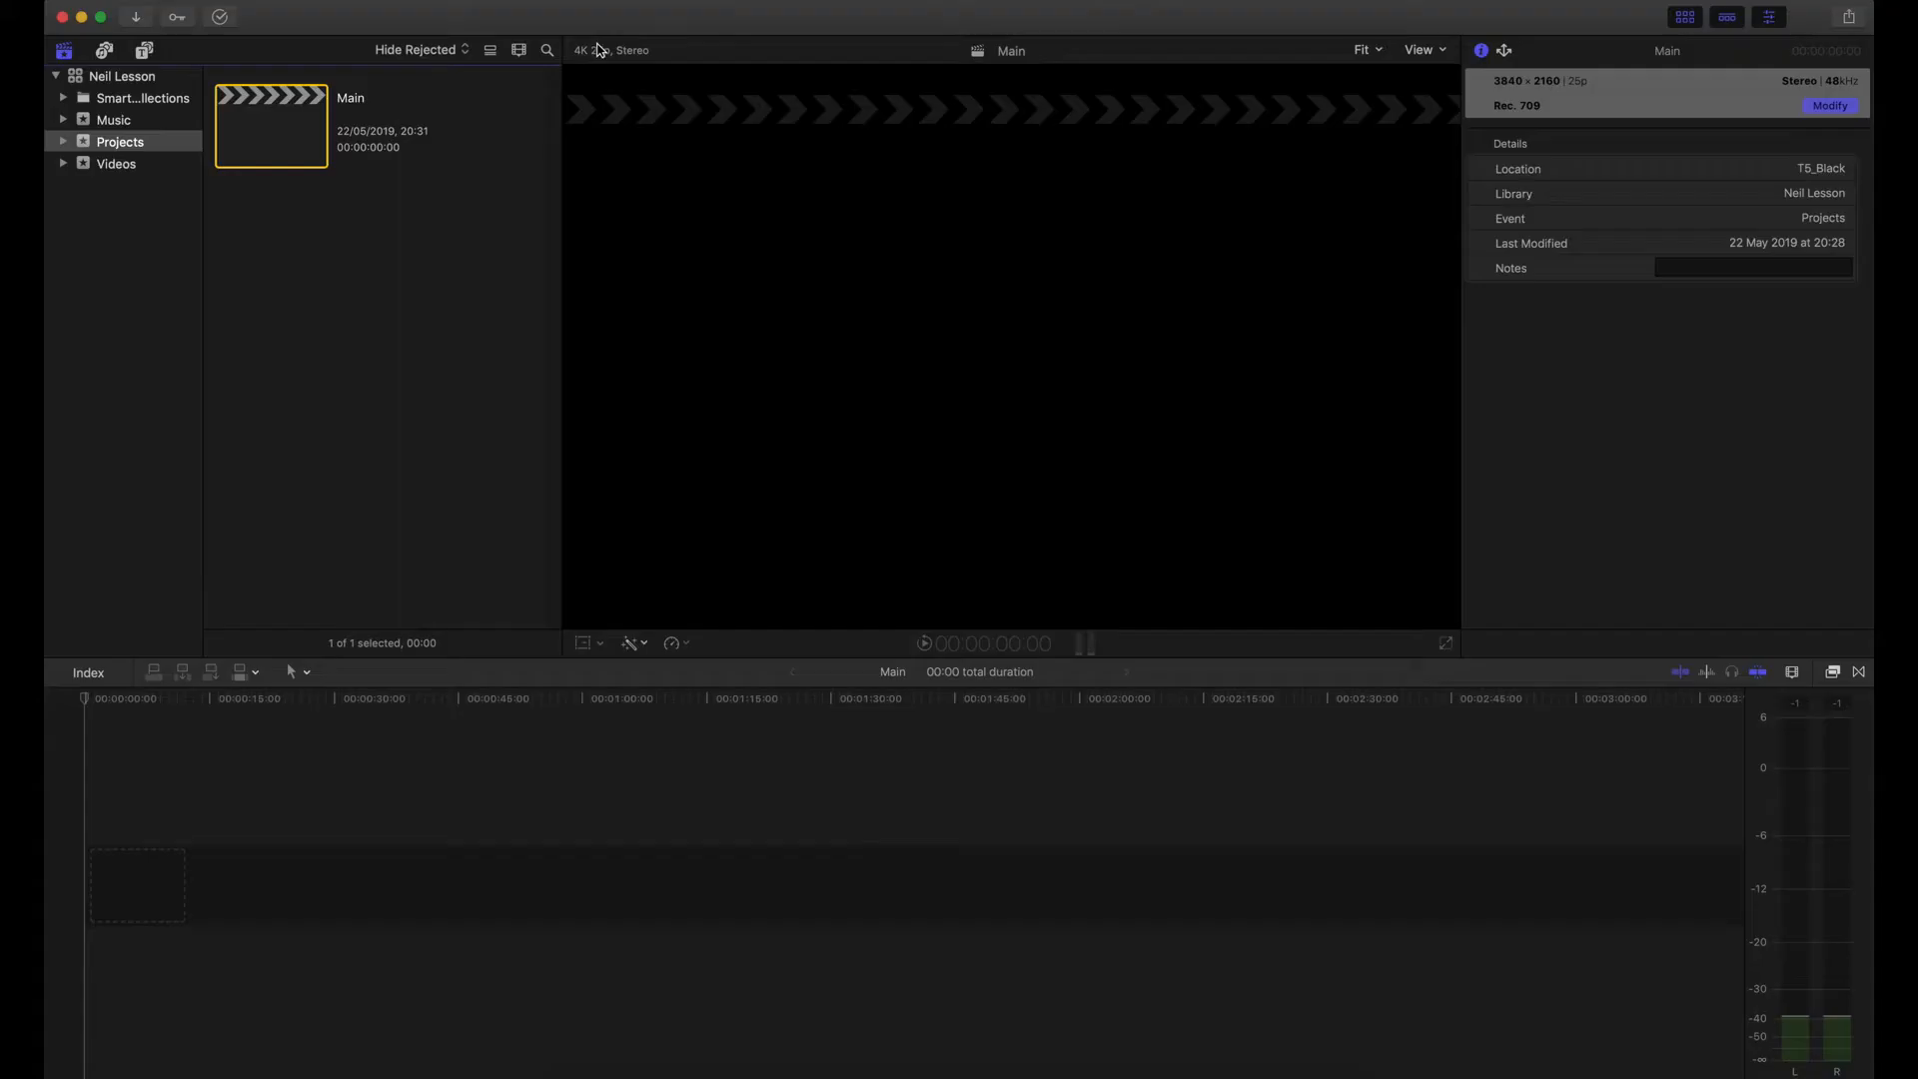
left_click(477, 295)
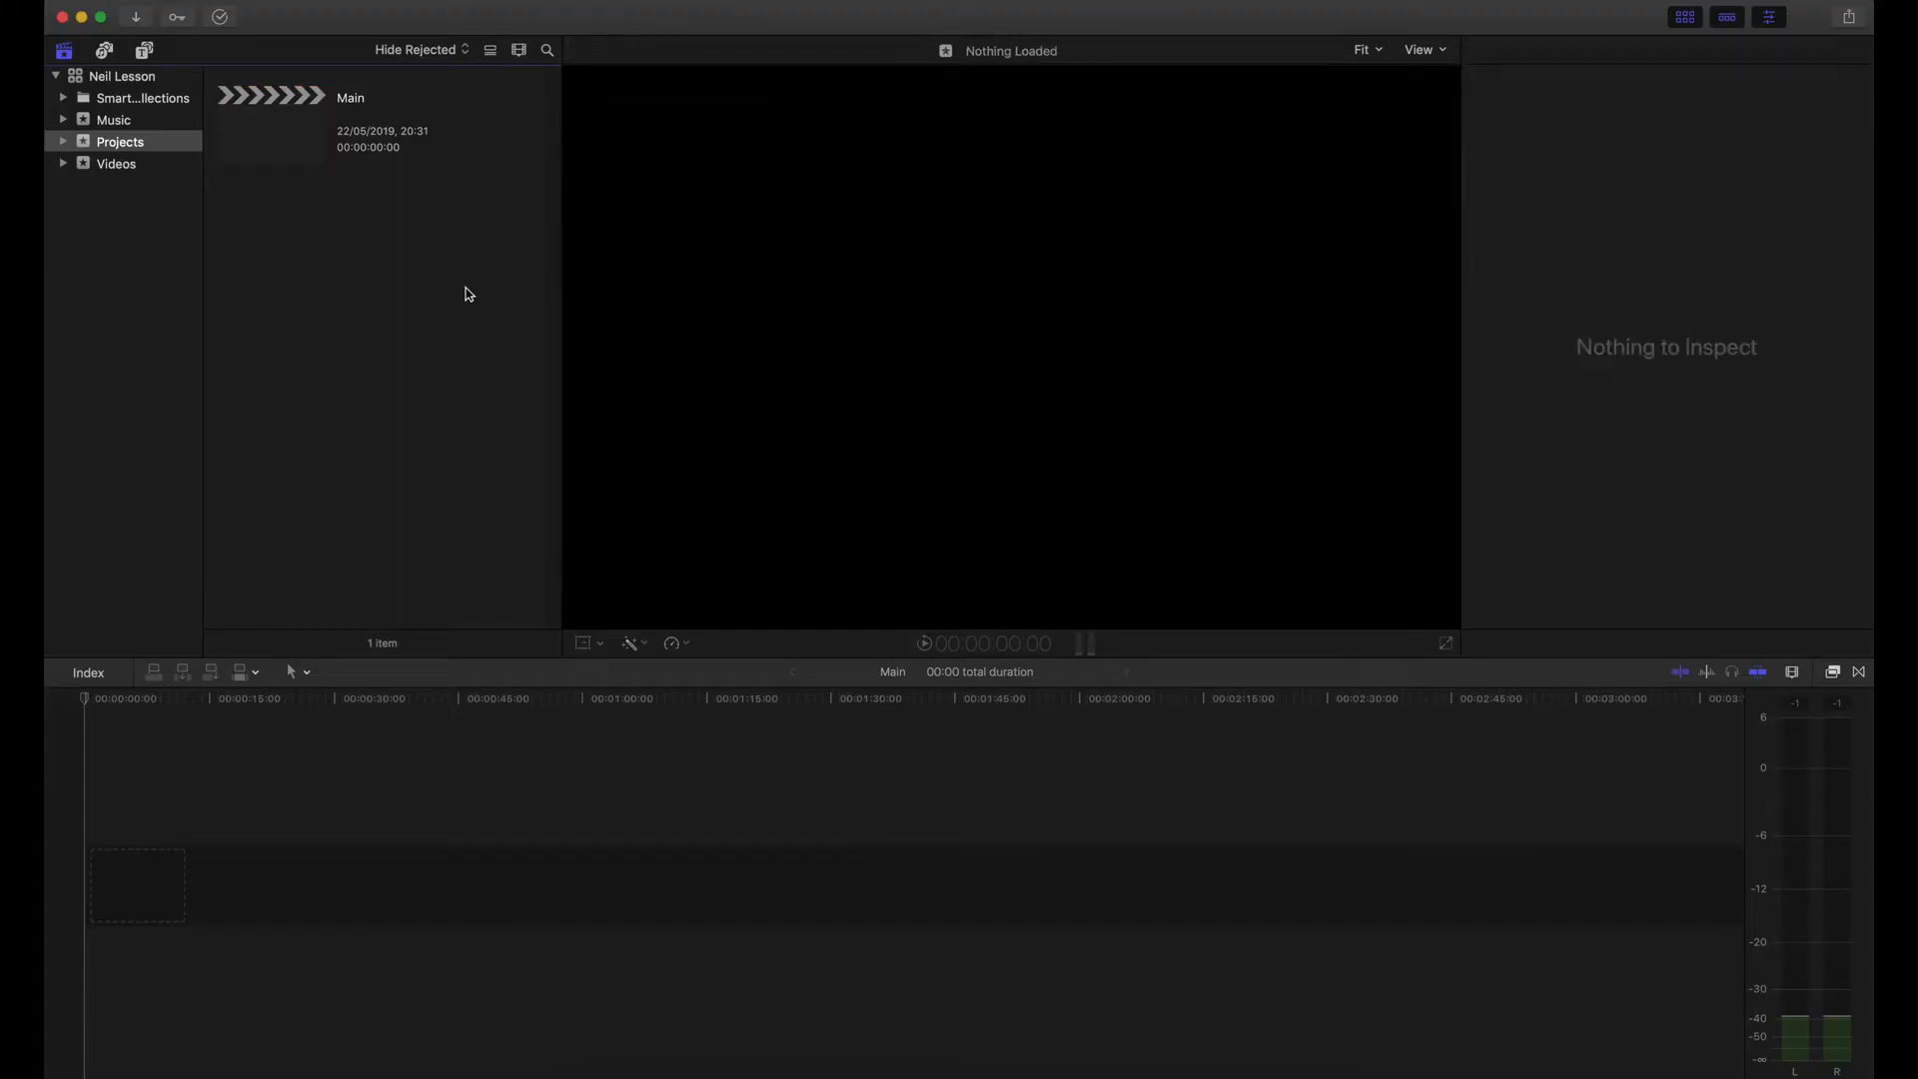
left_click(492, 53)
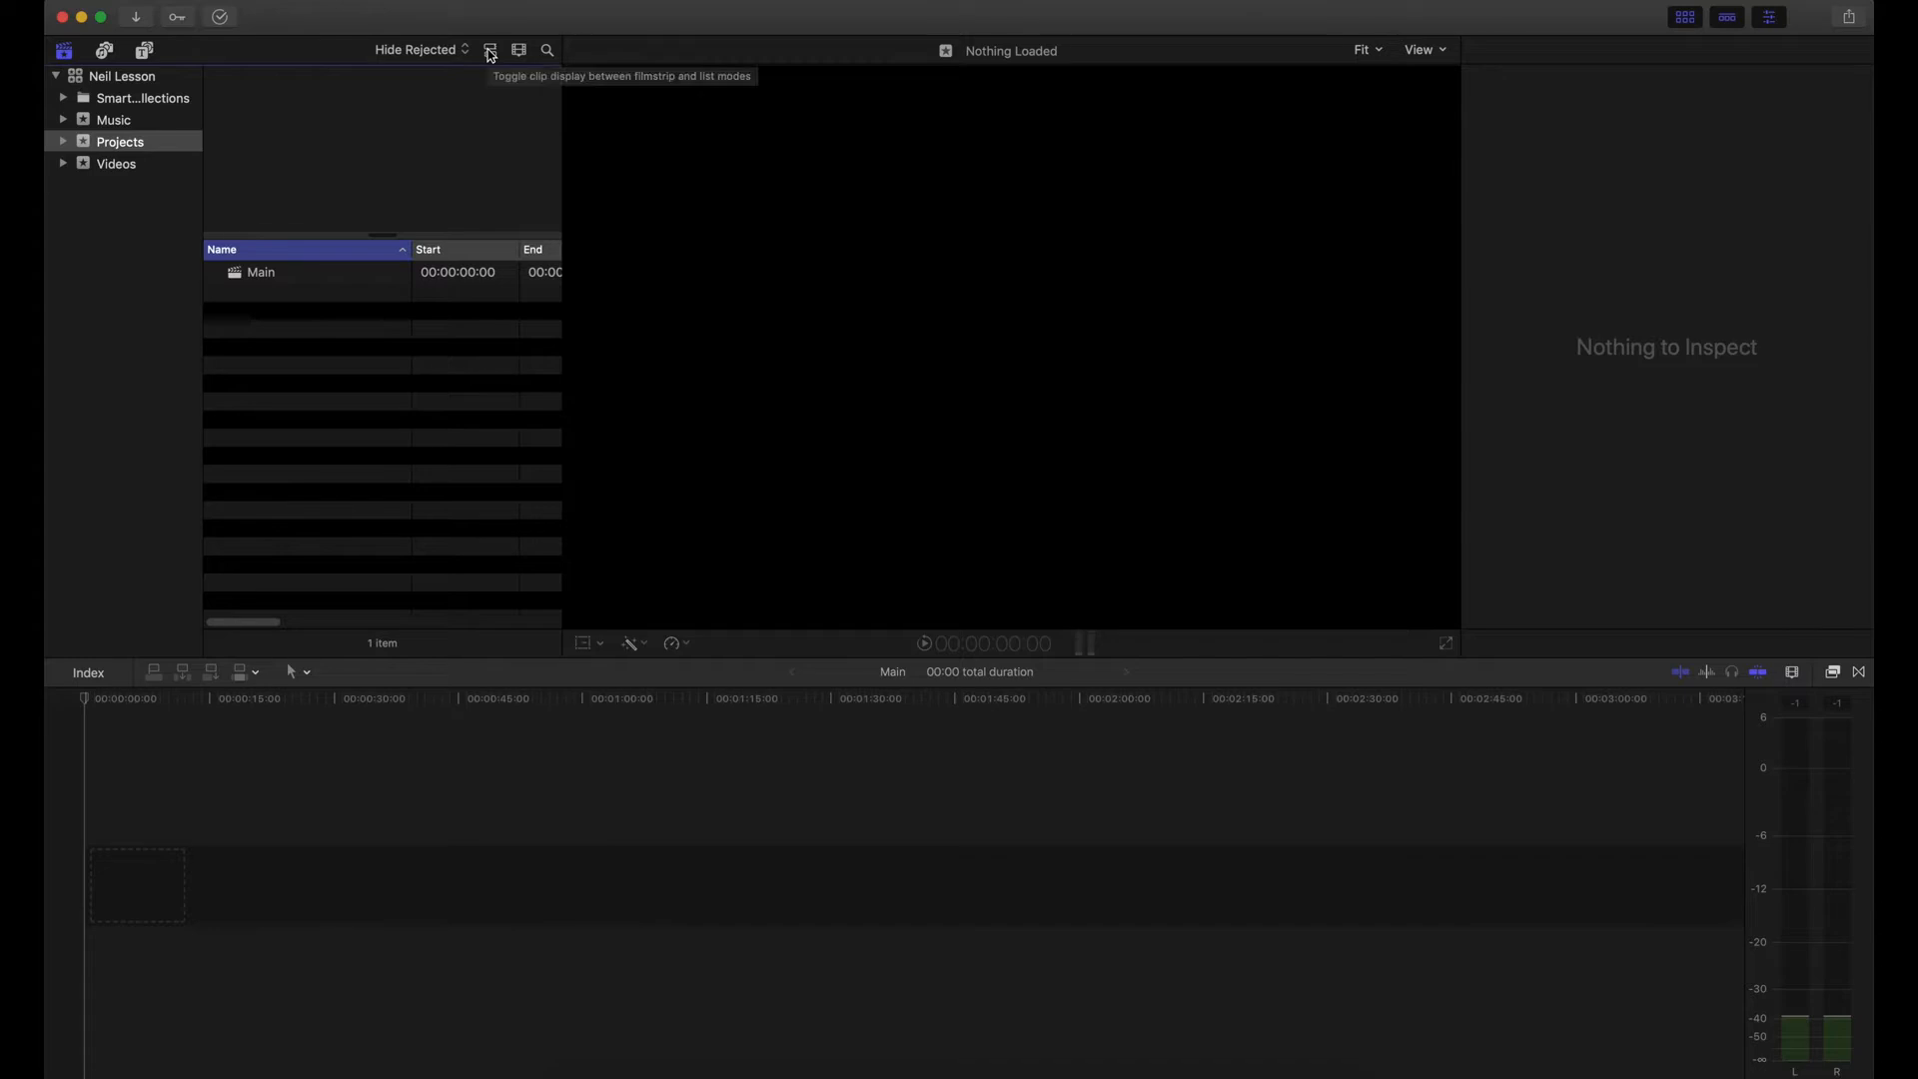
left_click(170, 403)
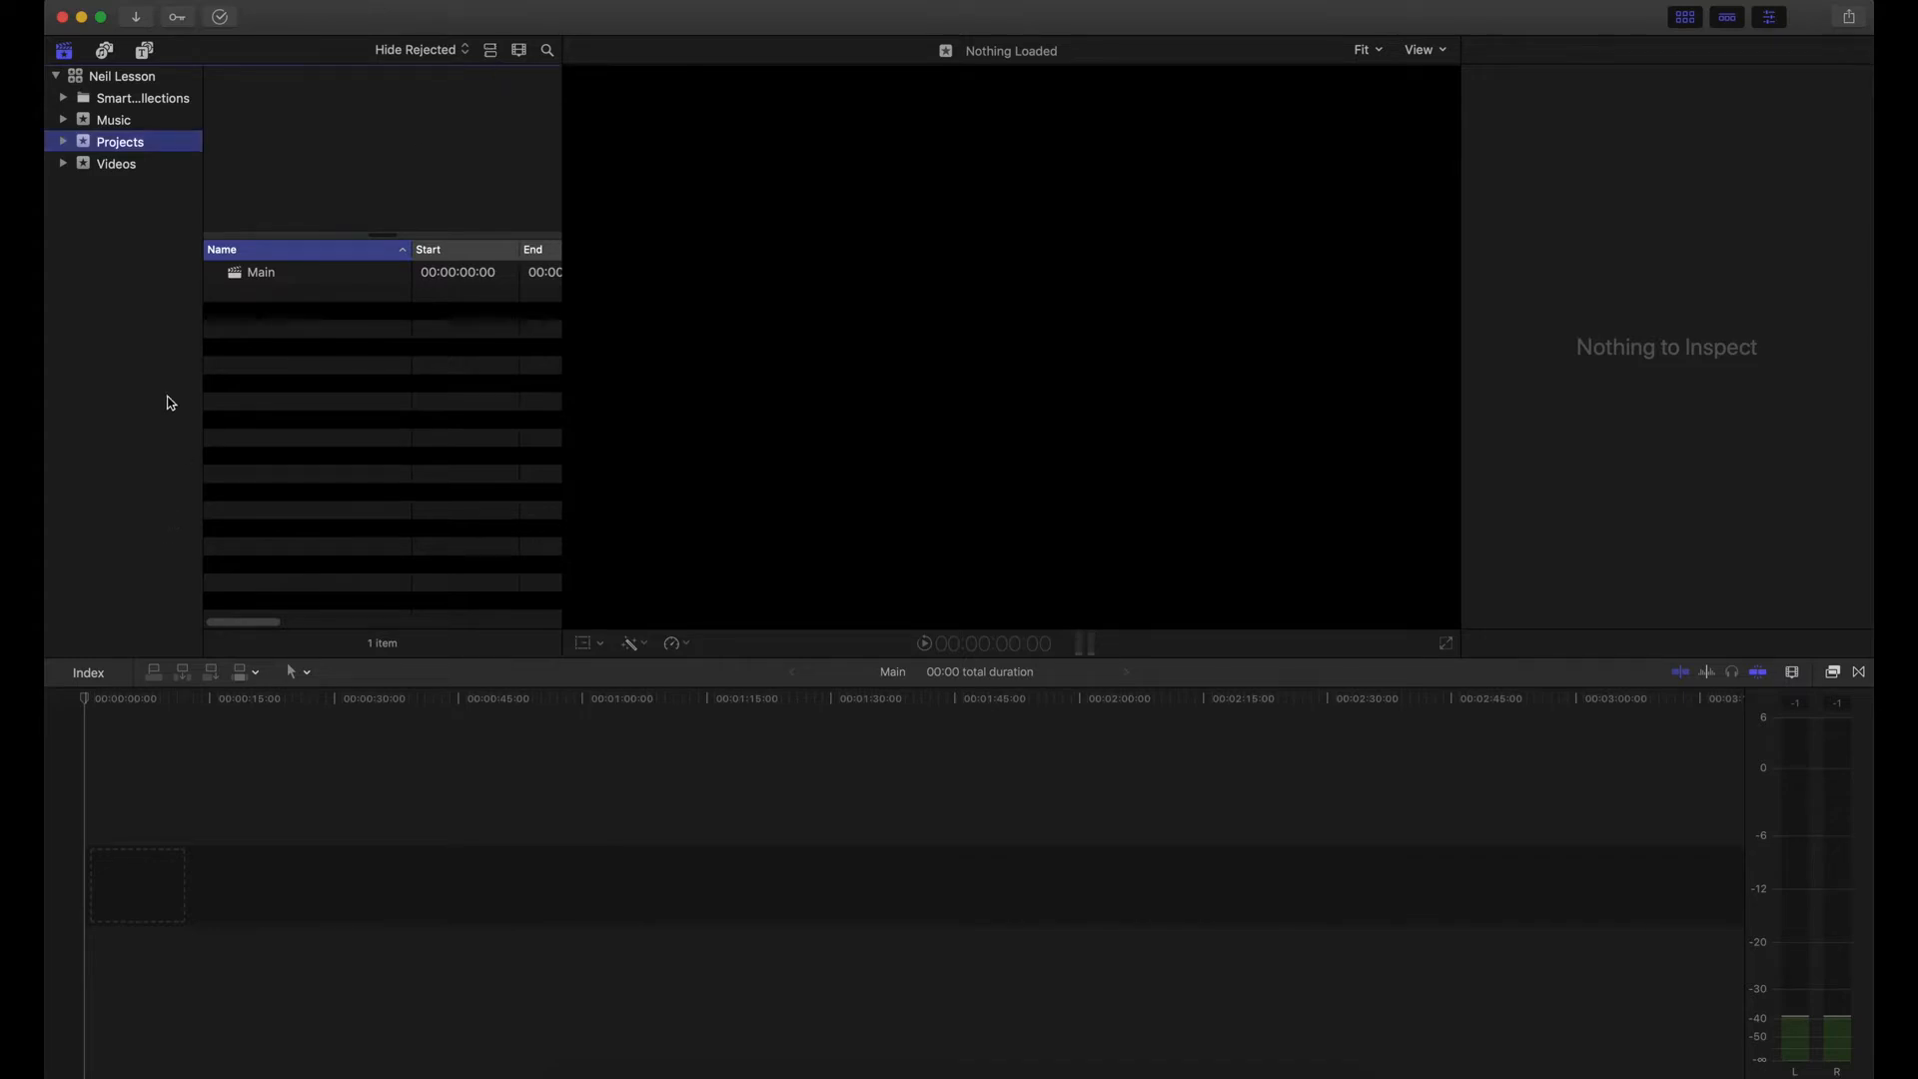
Step: Start a media import into the Videos event and expand the Source Media folder inside Neil Lesson on the T5_Black drive
left_click(117, 164)
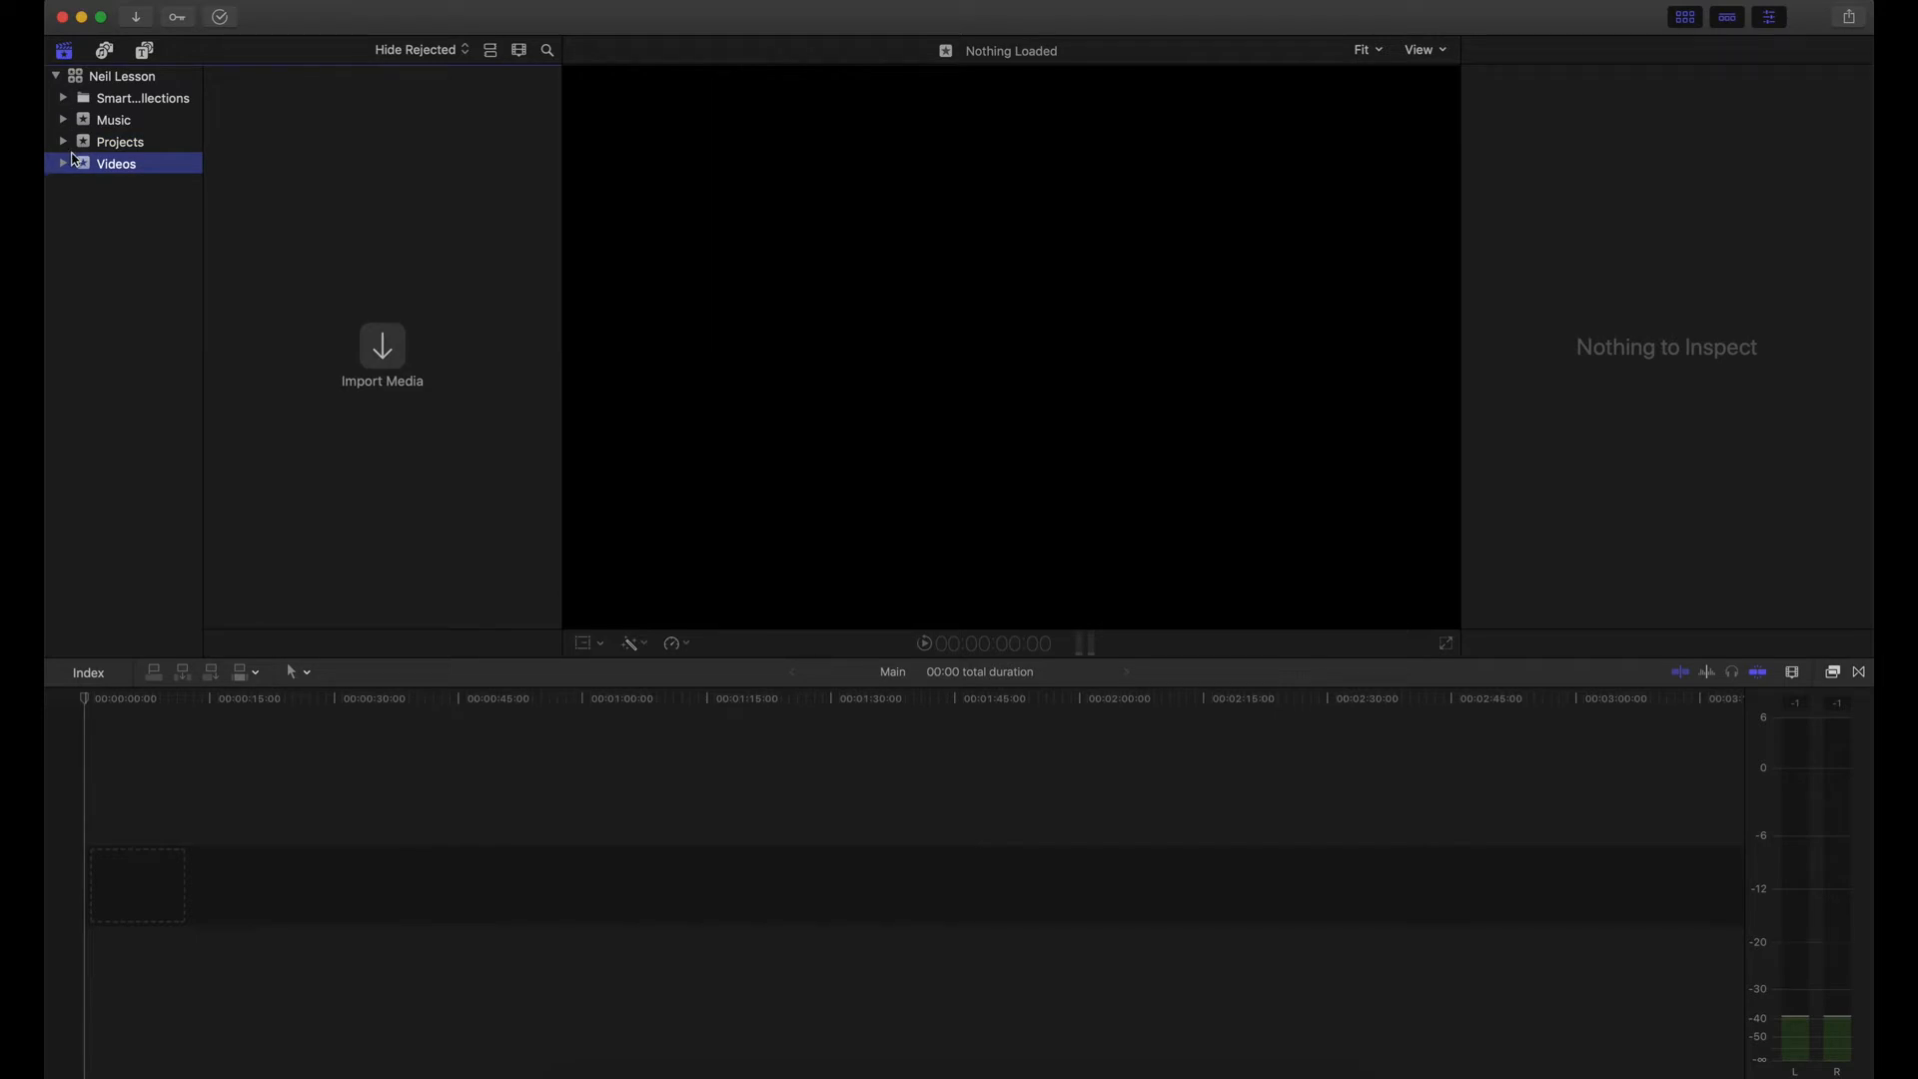
left_click(380, 338)
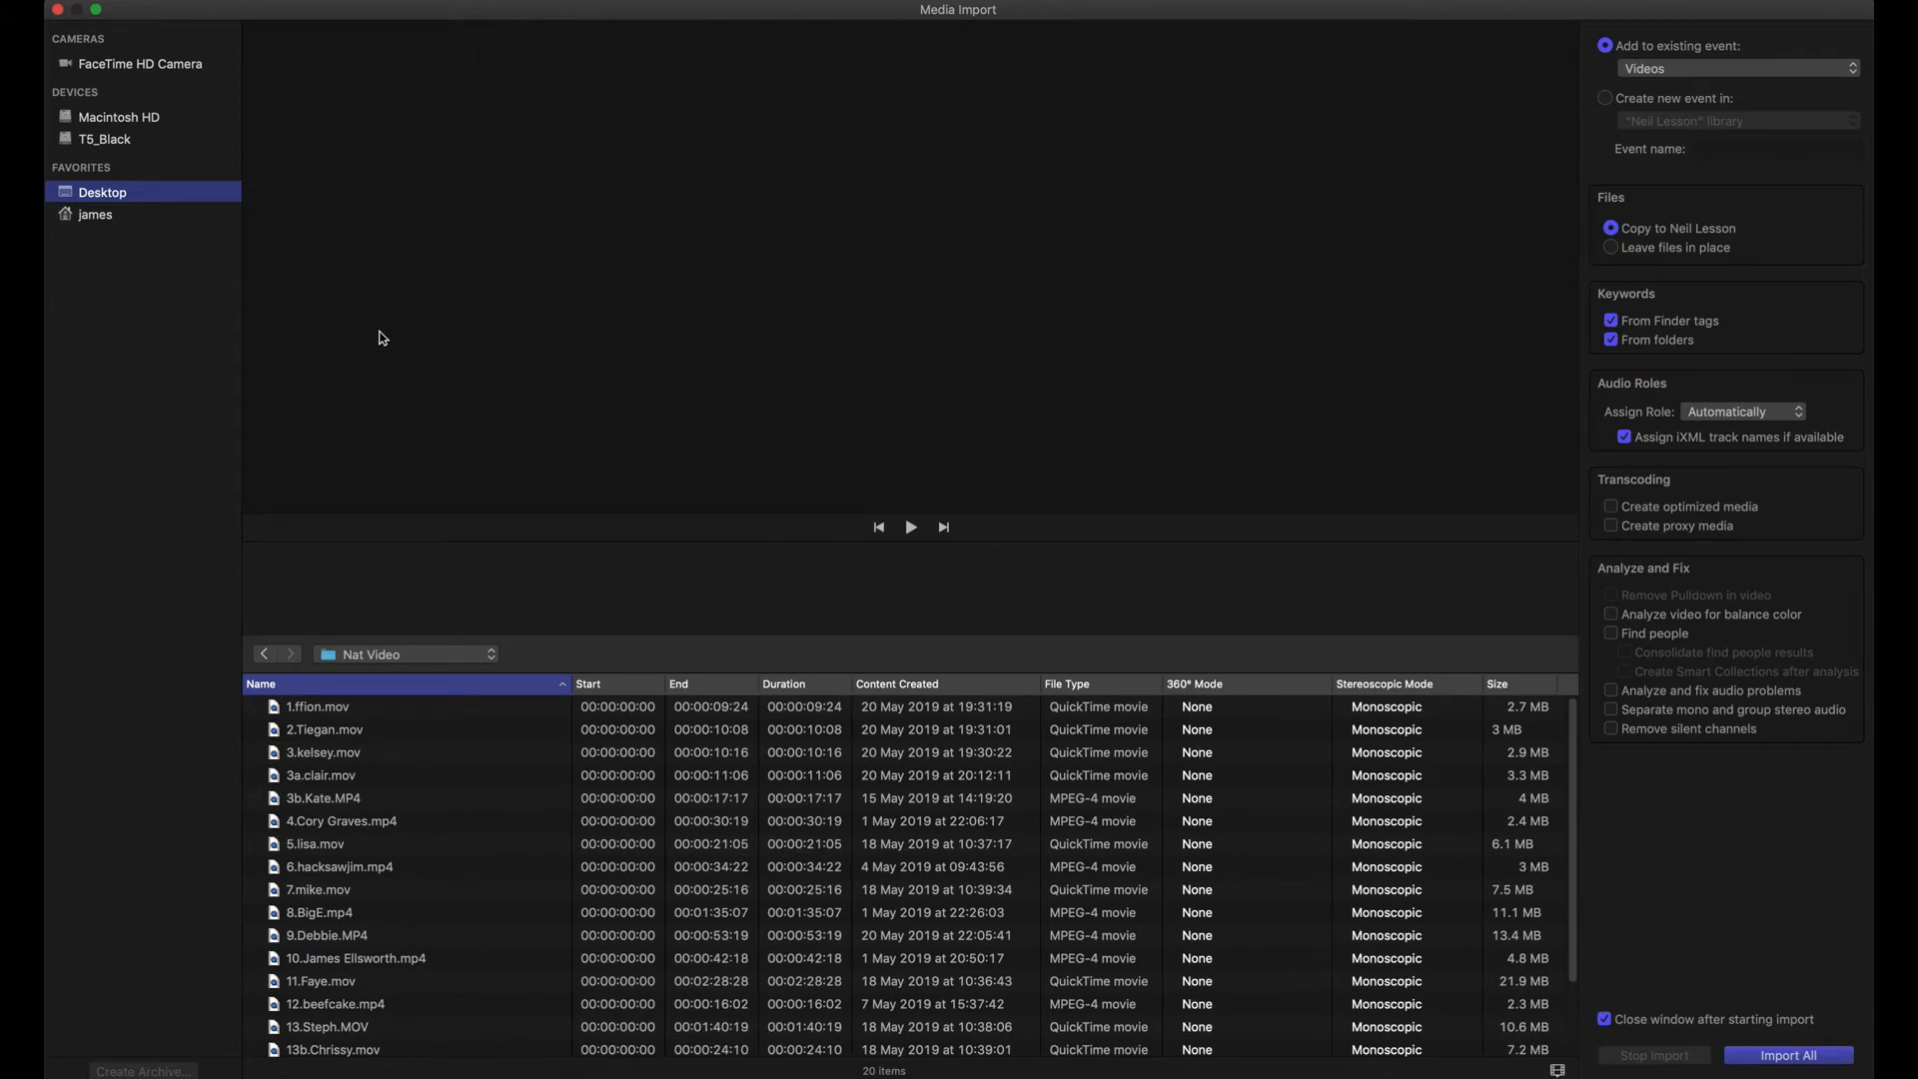
left_click(104, 139)
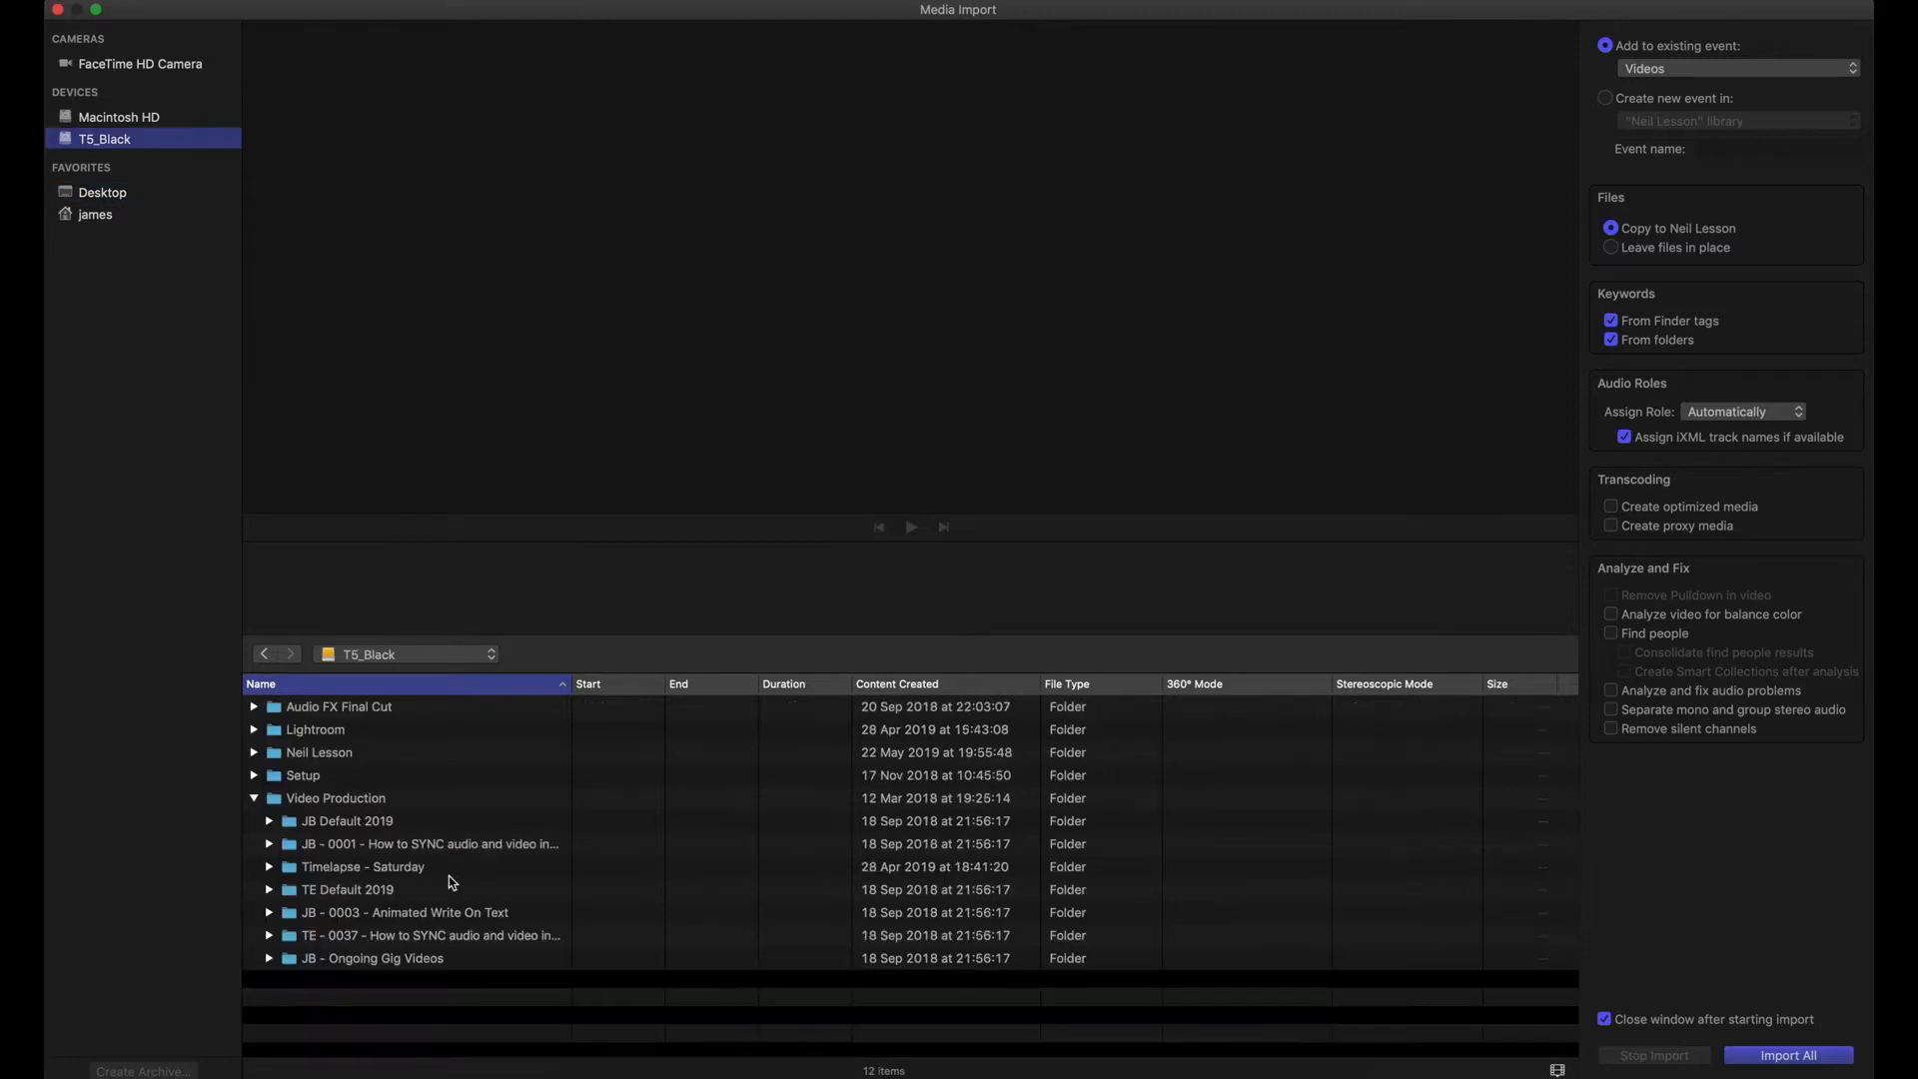
left_click(255, 800)
double_click(320, 752)
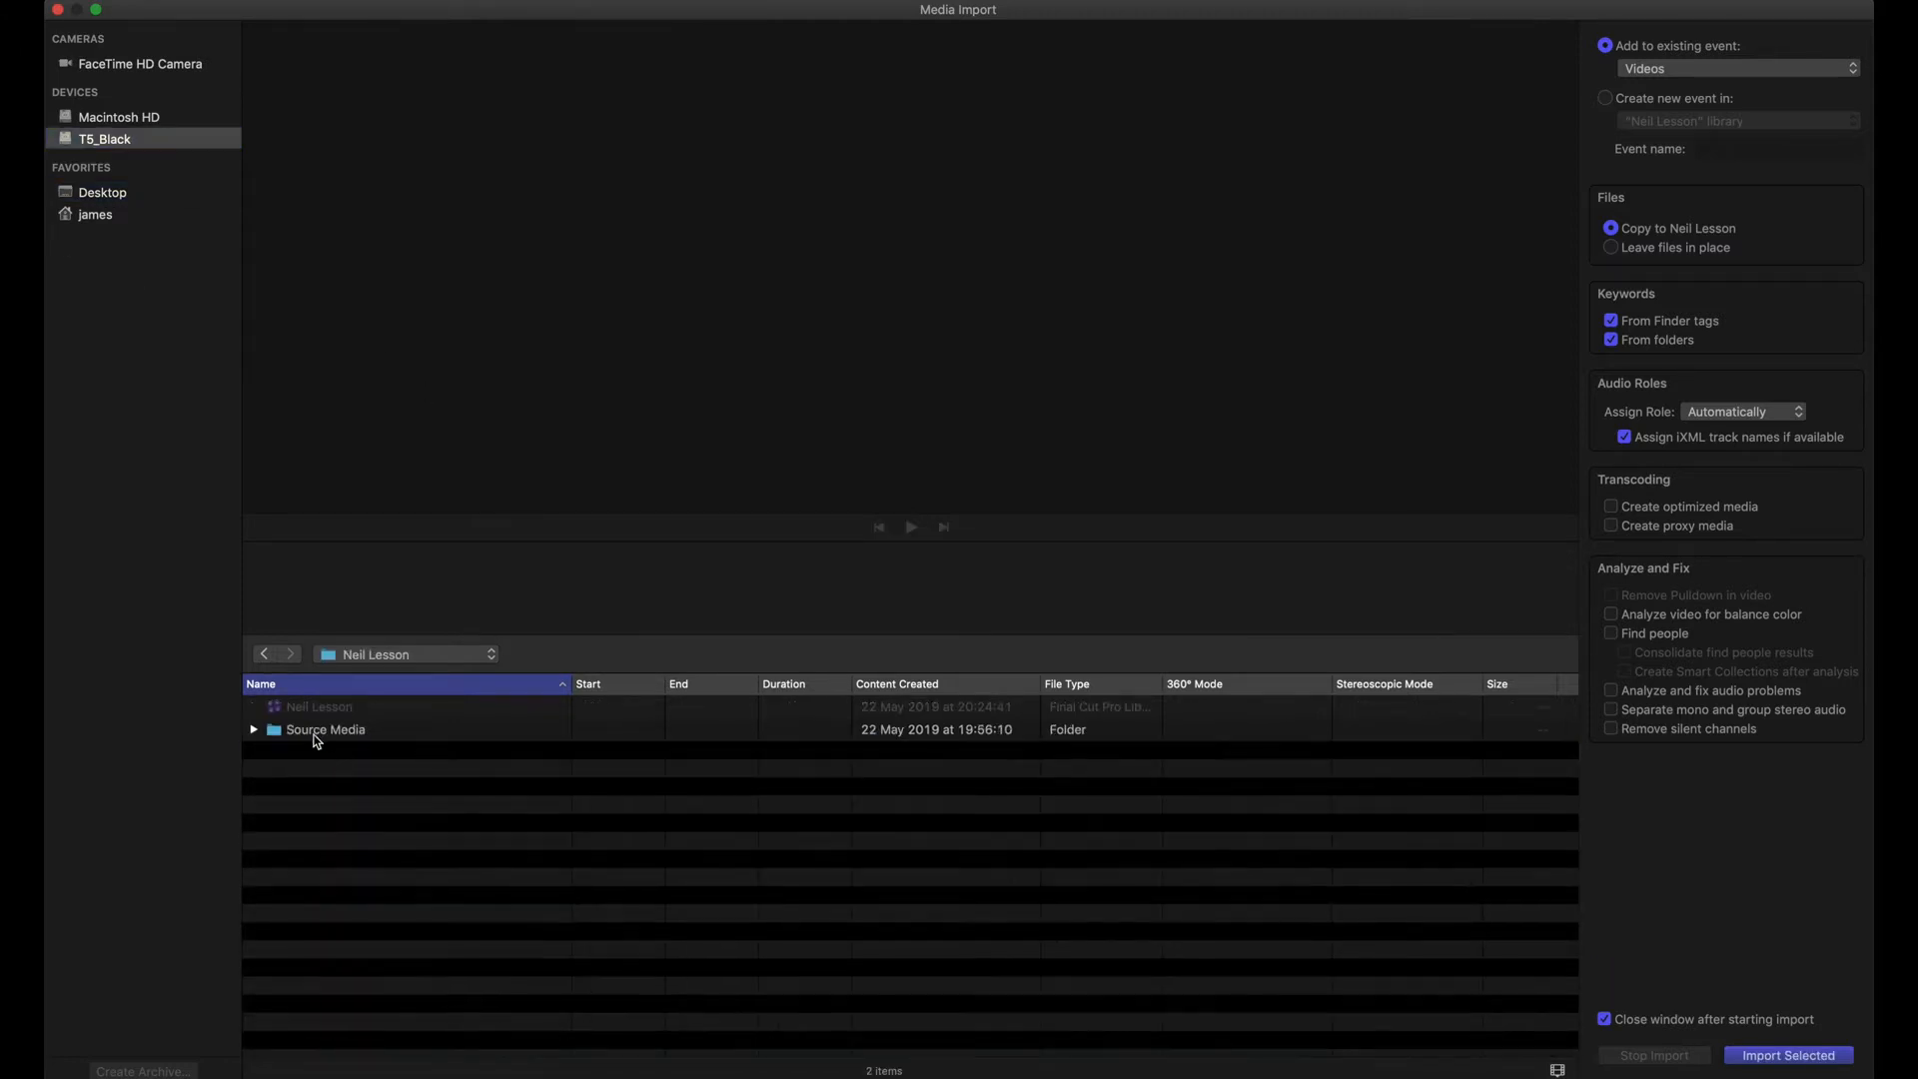
left_click(254, 730)
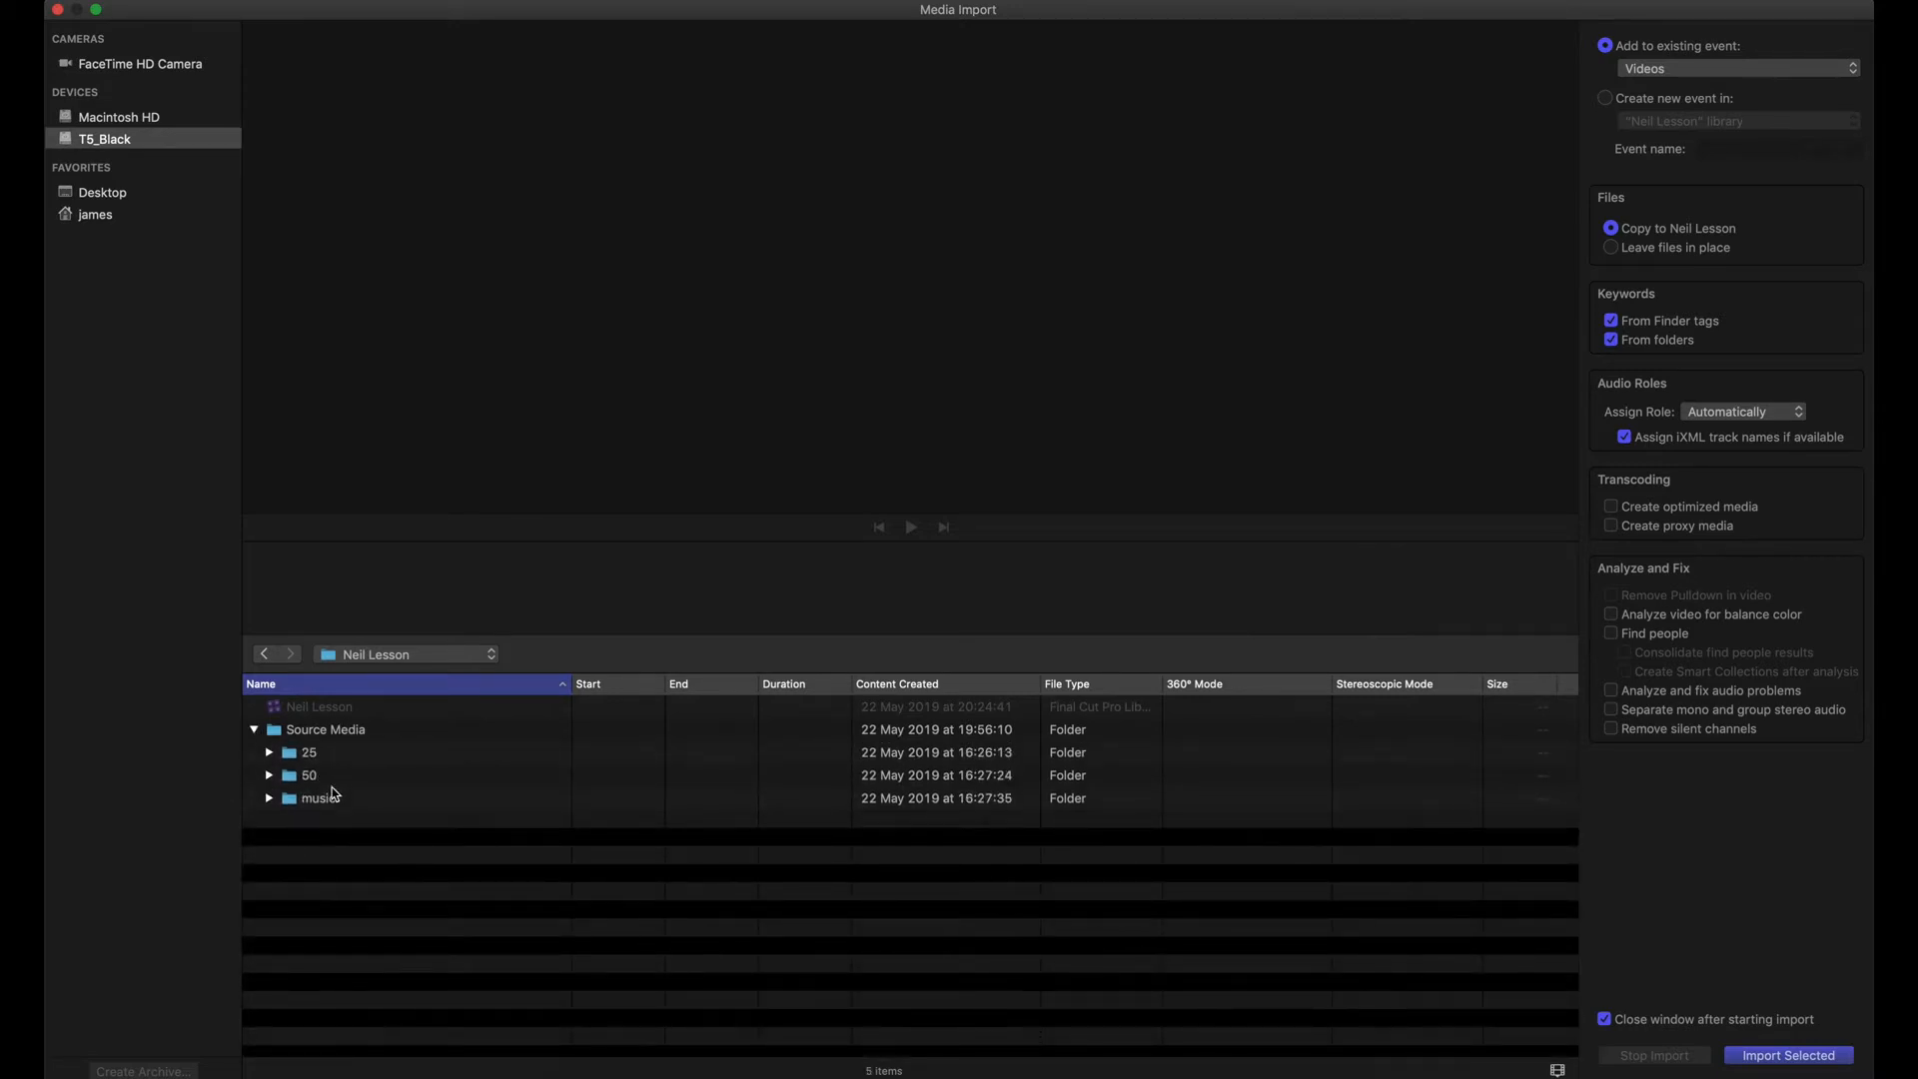
Step: Look inside the 50 folder, then select all seven clips in the 25 folder, from 0S9A0026.MOV through DJI_0054.MOV, for import
left_click(270, 776)
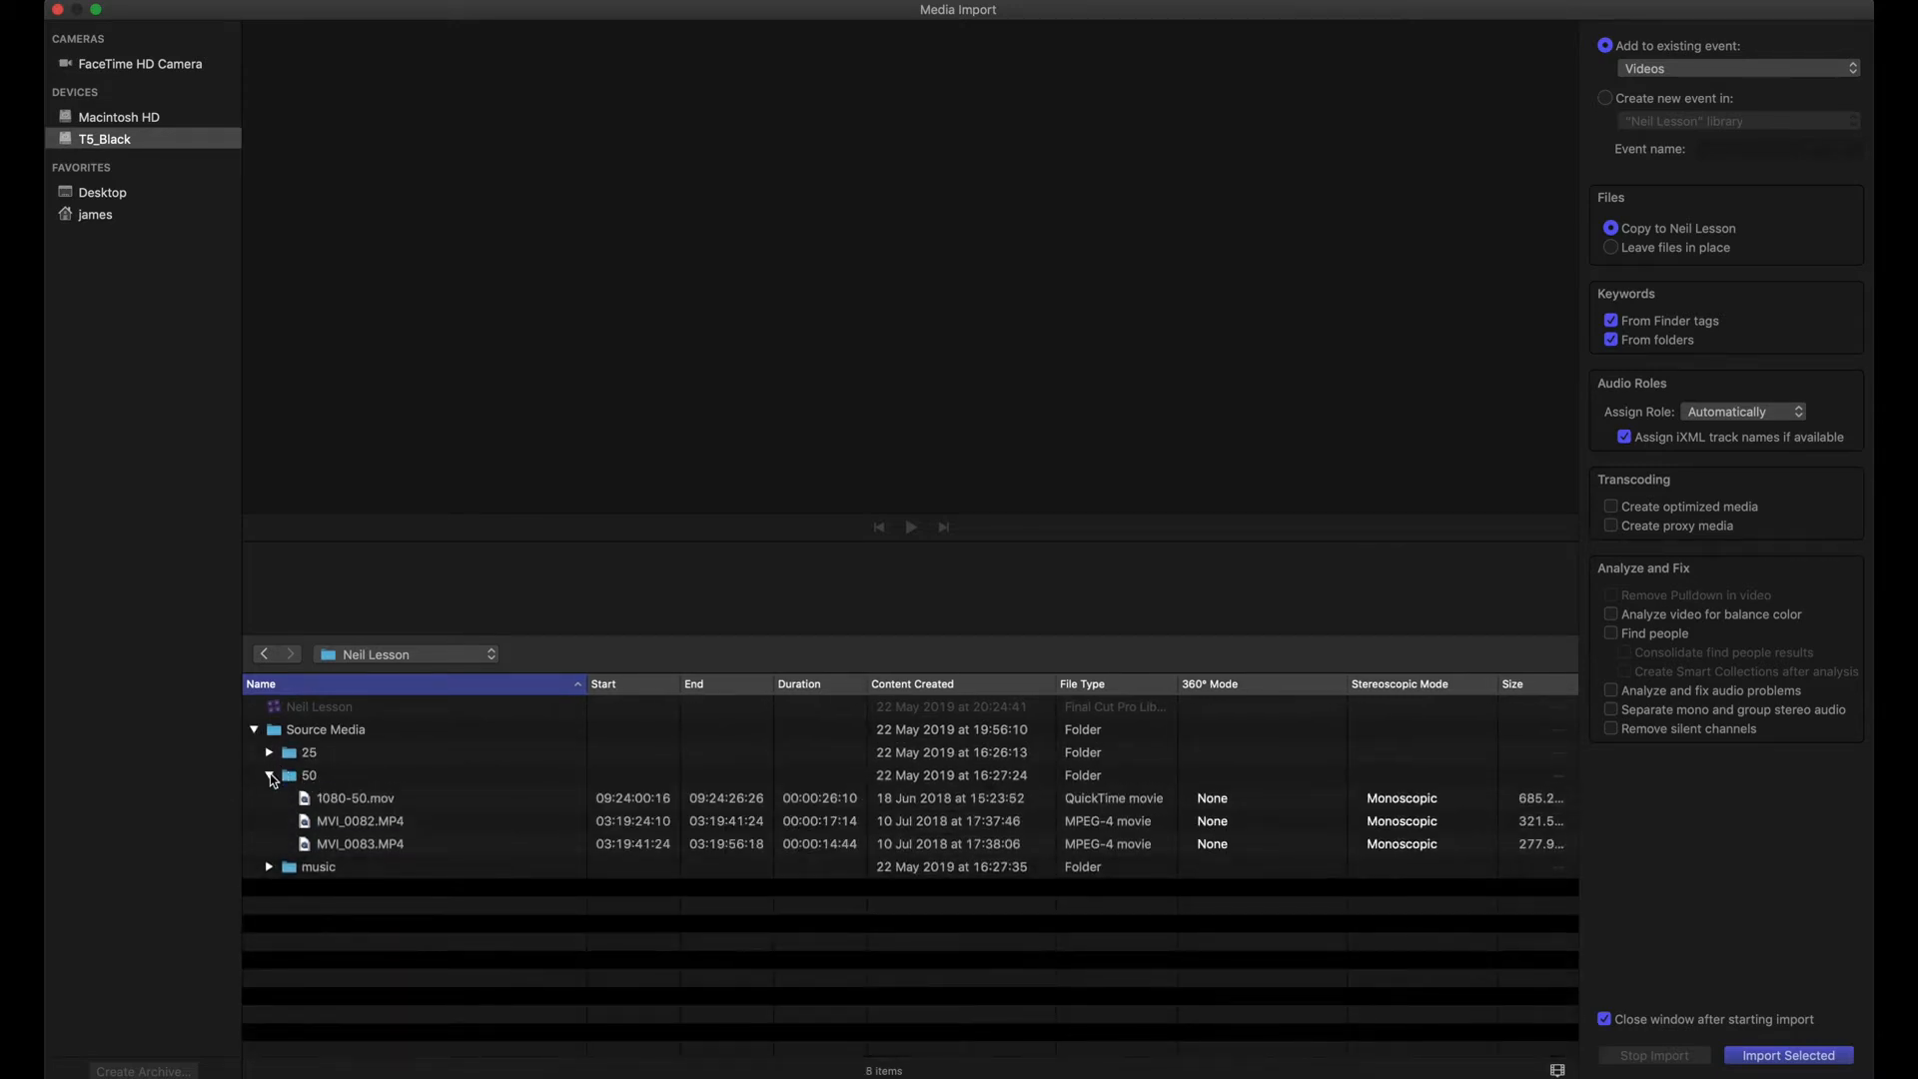
left_click(271, 776)
left_click(269, 752)
left_click(357, 777)
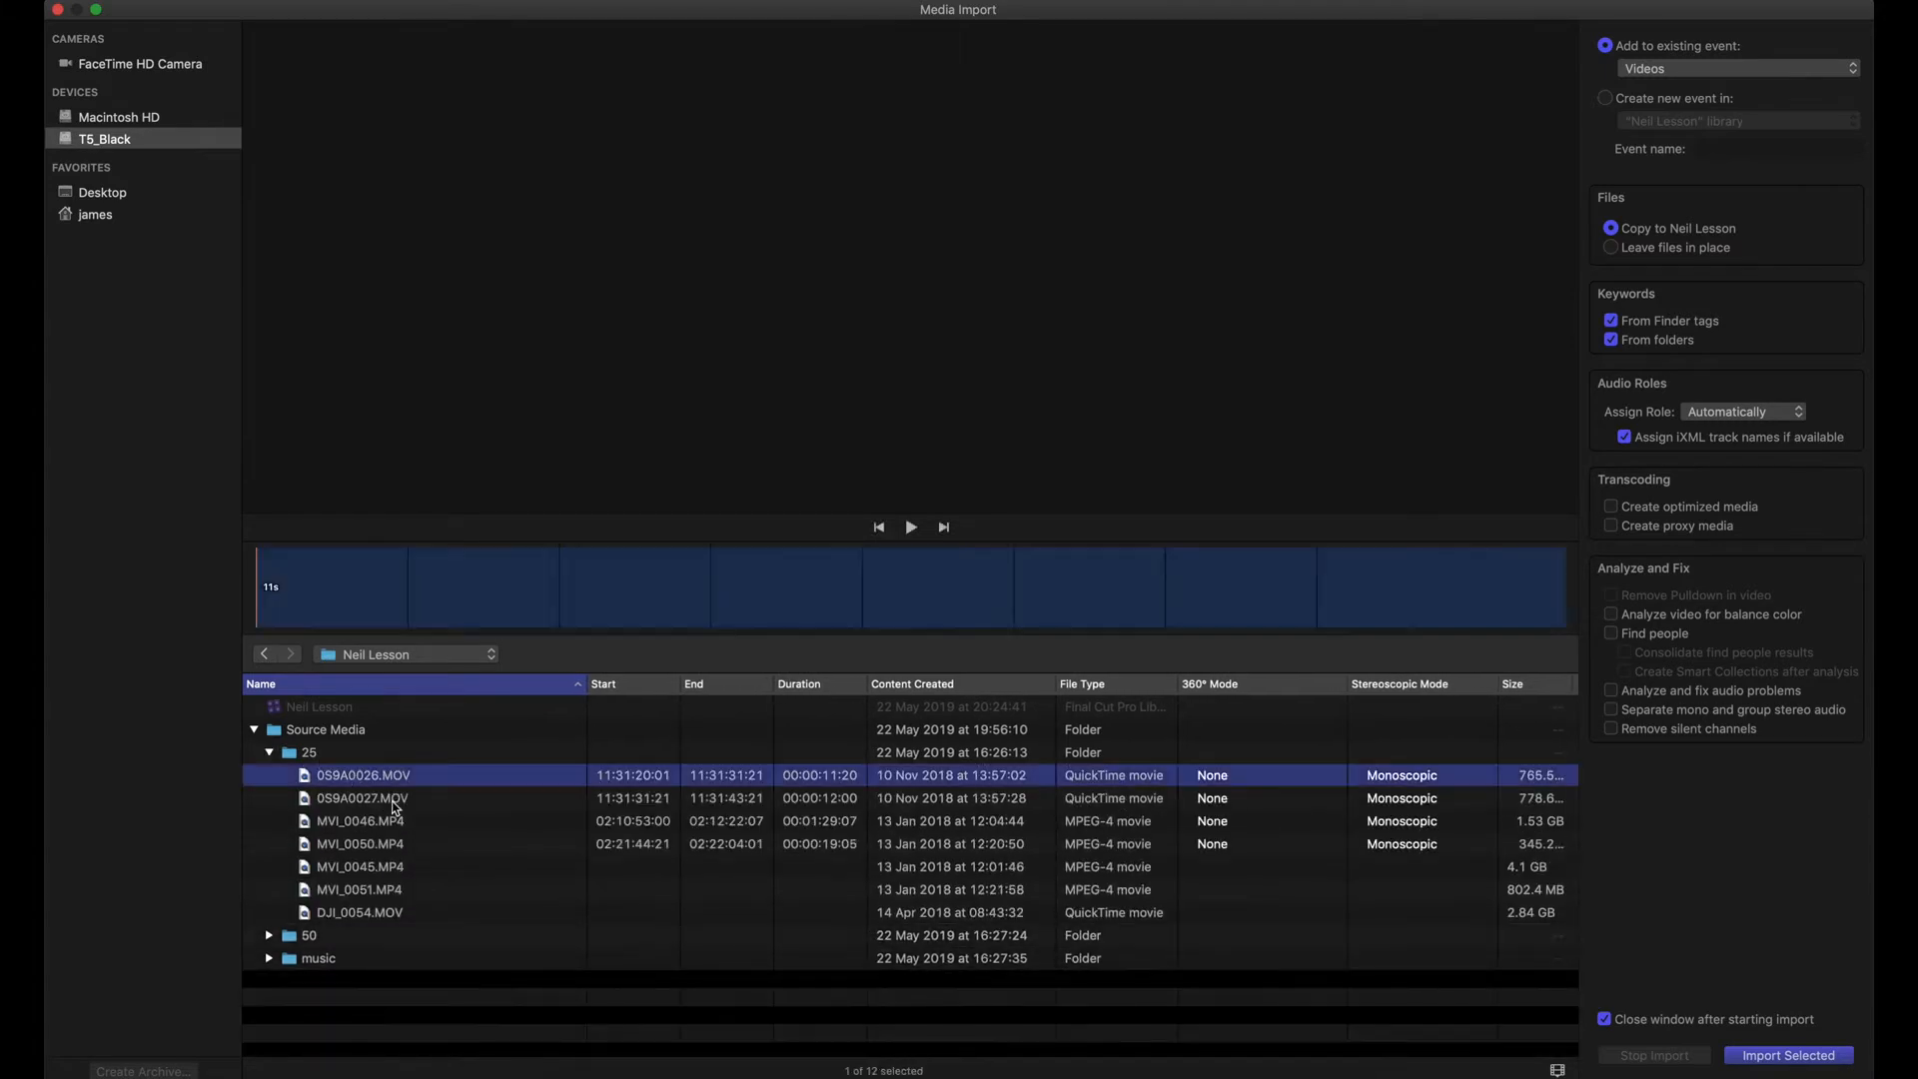
left_click(372, 795)
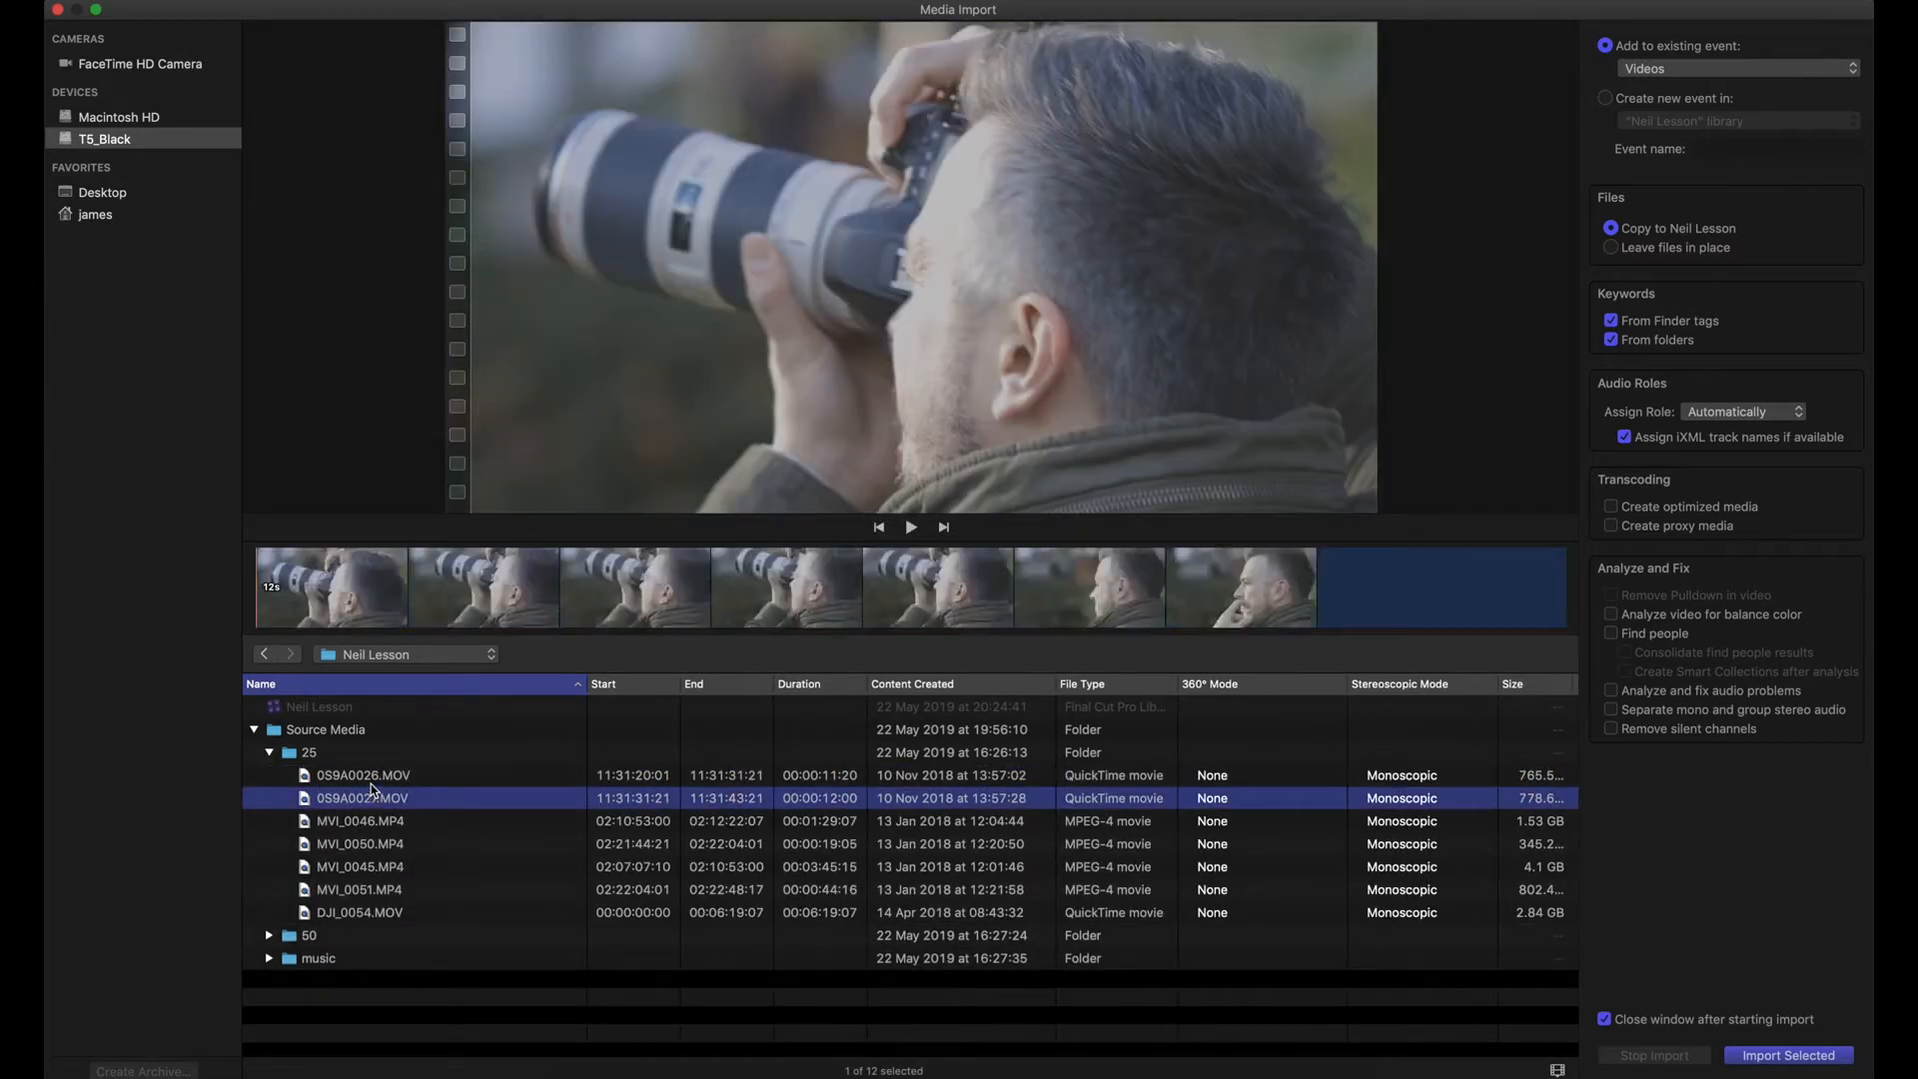
left_click(370, 784)
left_click(378, 912, "shift")
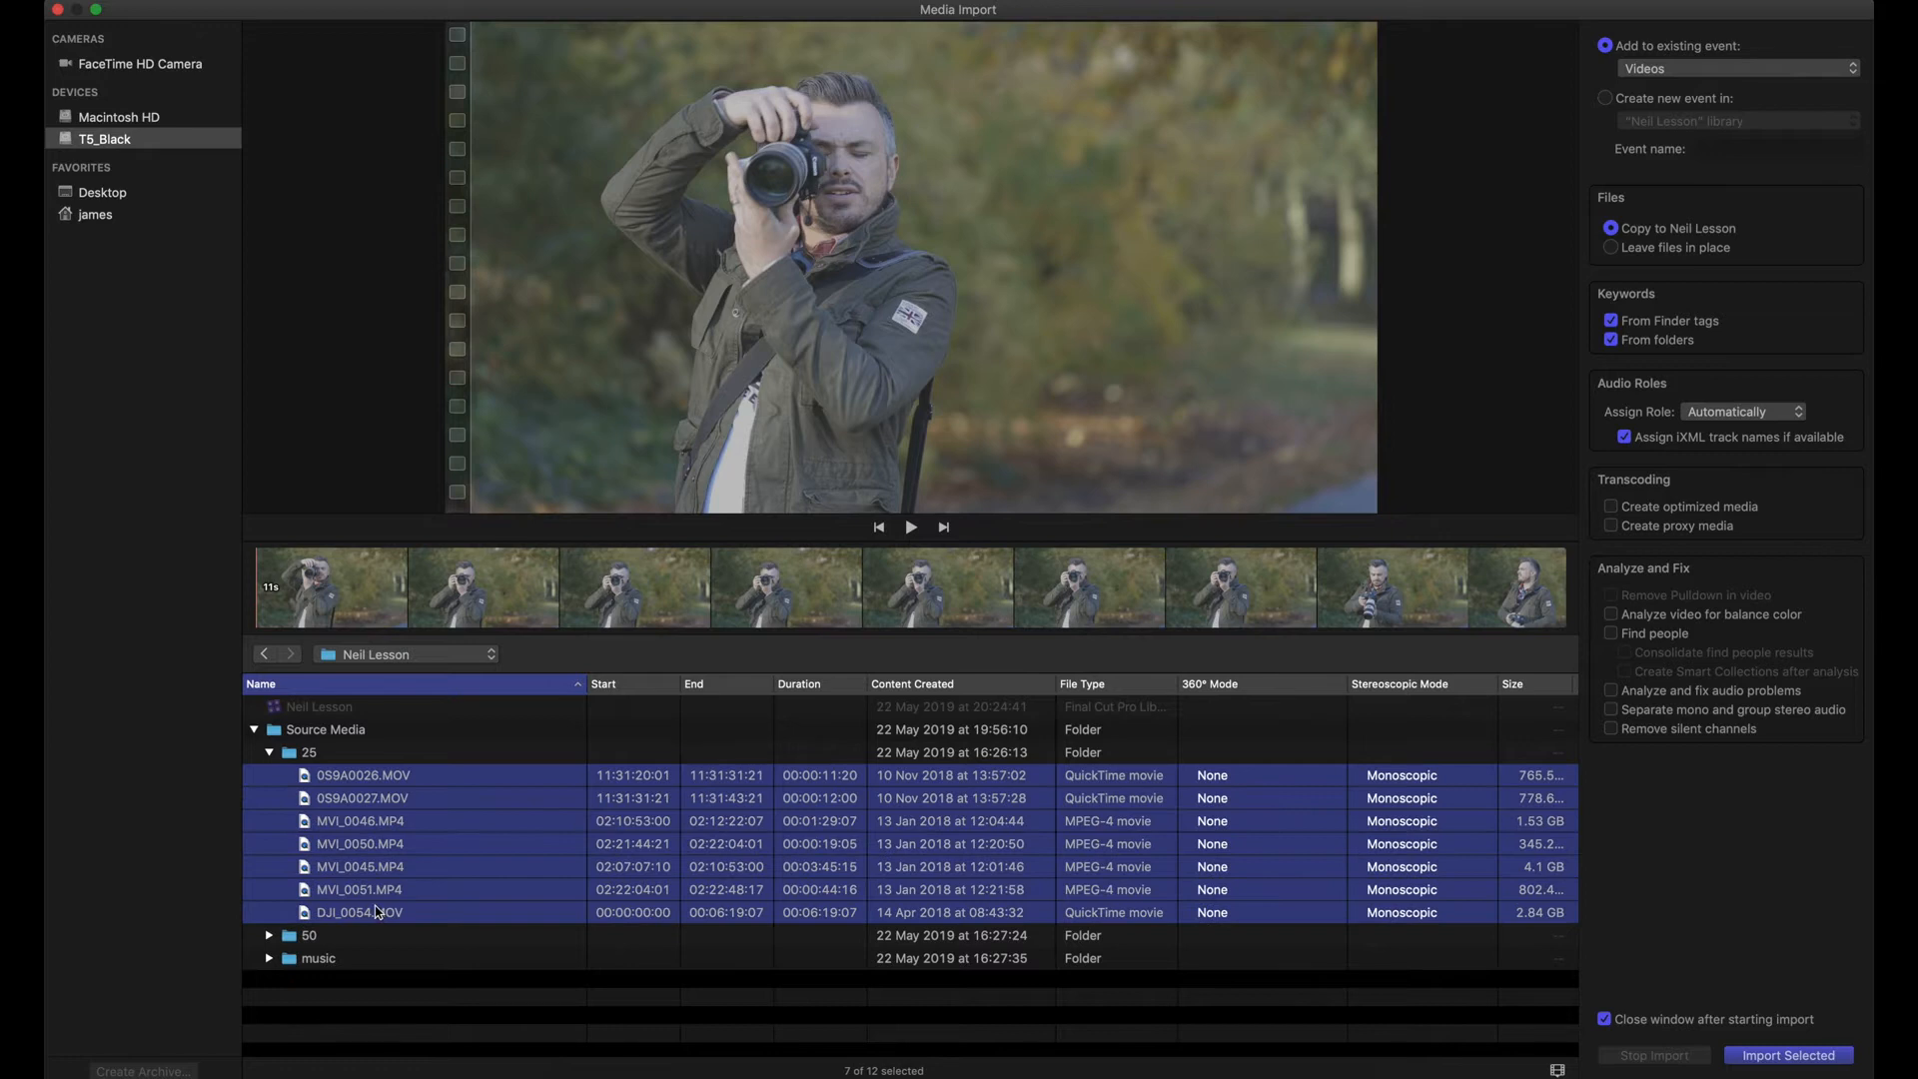
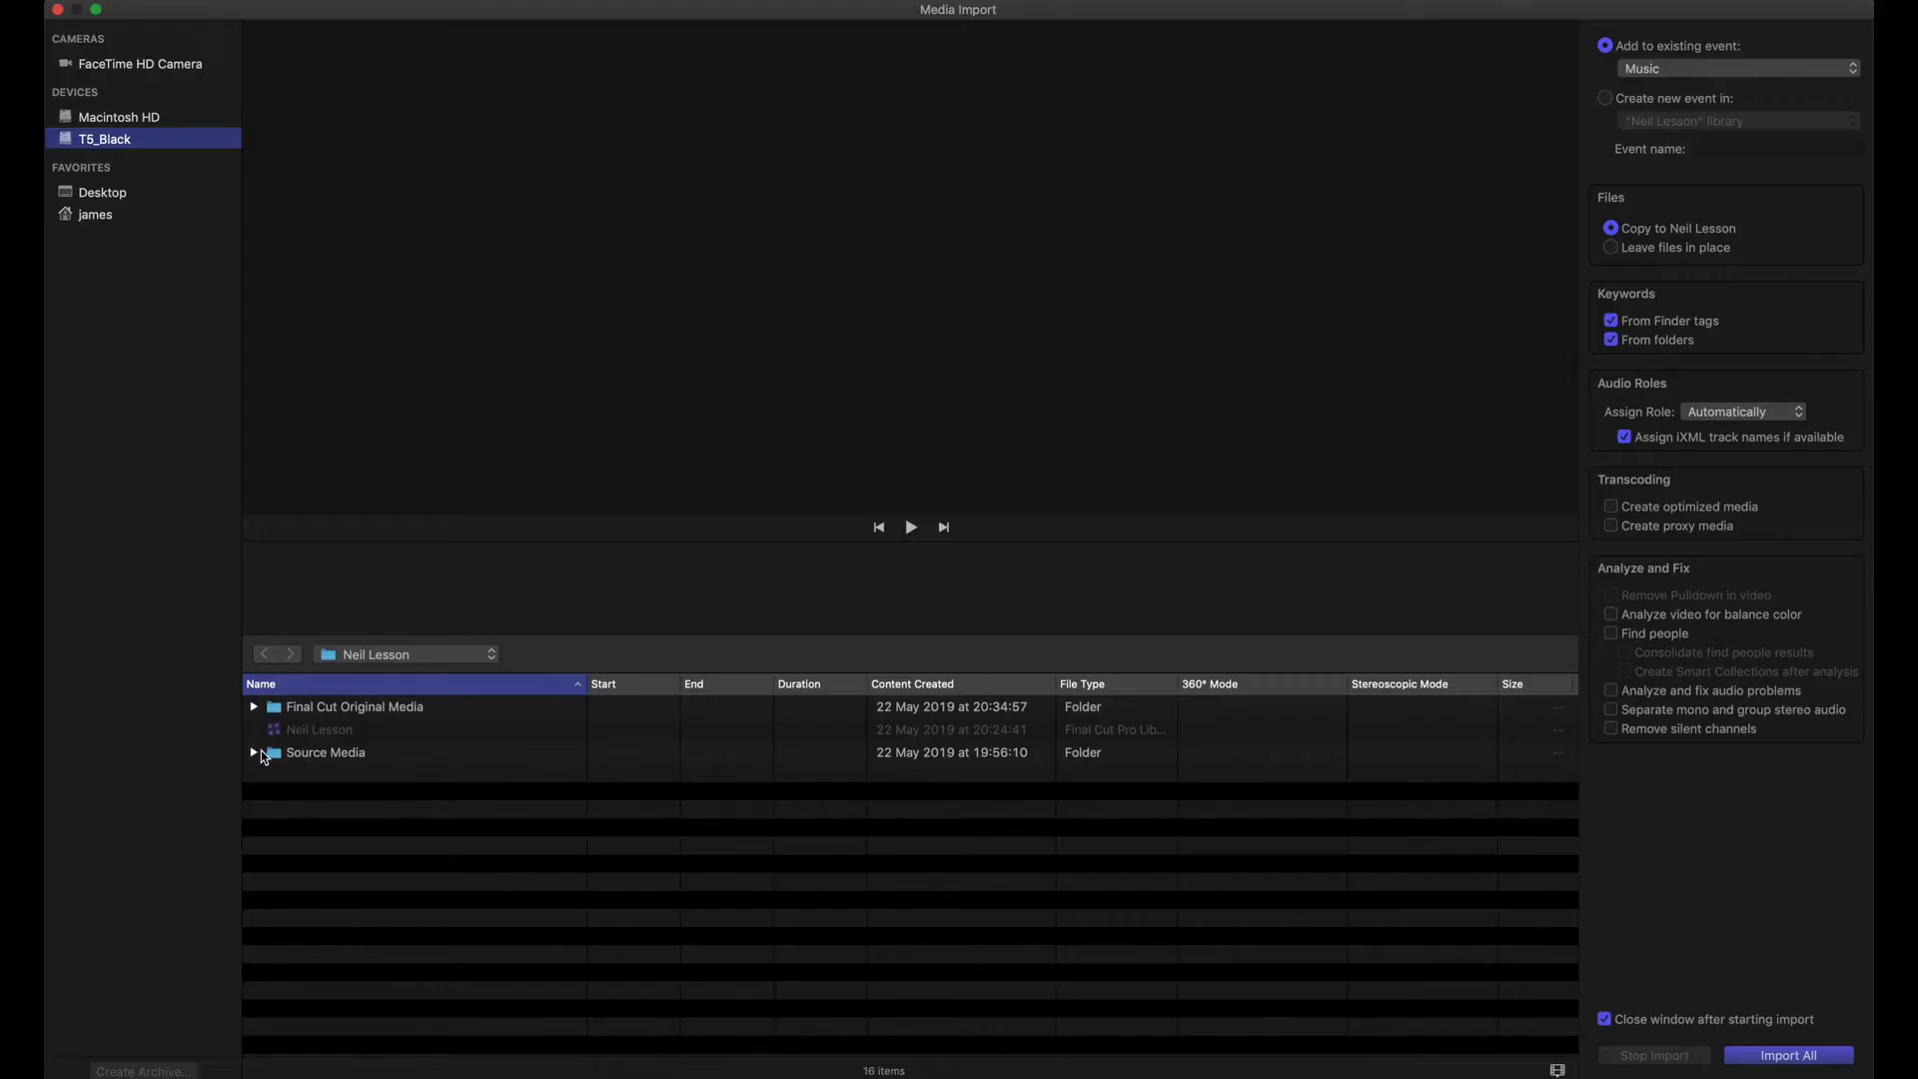
Step: Import the three WAV tracks from Source Media's music folder into the Music event, copying them to the Neil Lesson library
left_click(256, 753)
left_click(269, 1031)
scroll(310, 1014, "down", 3)
left_click(345, 994)
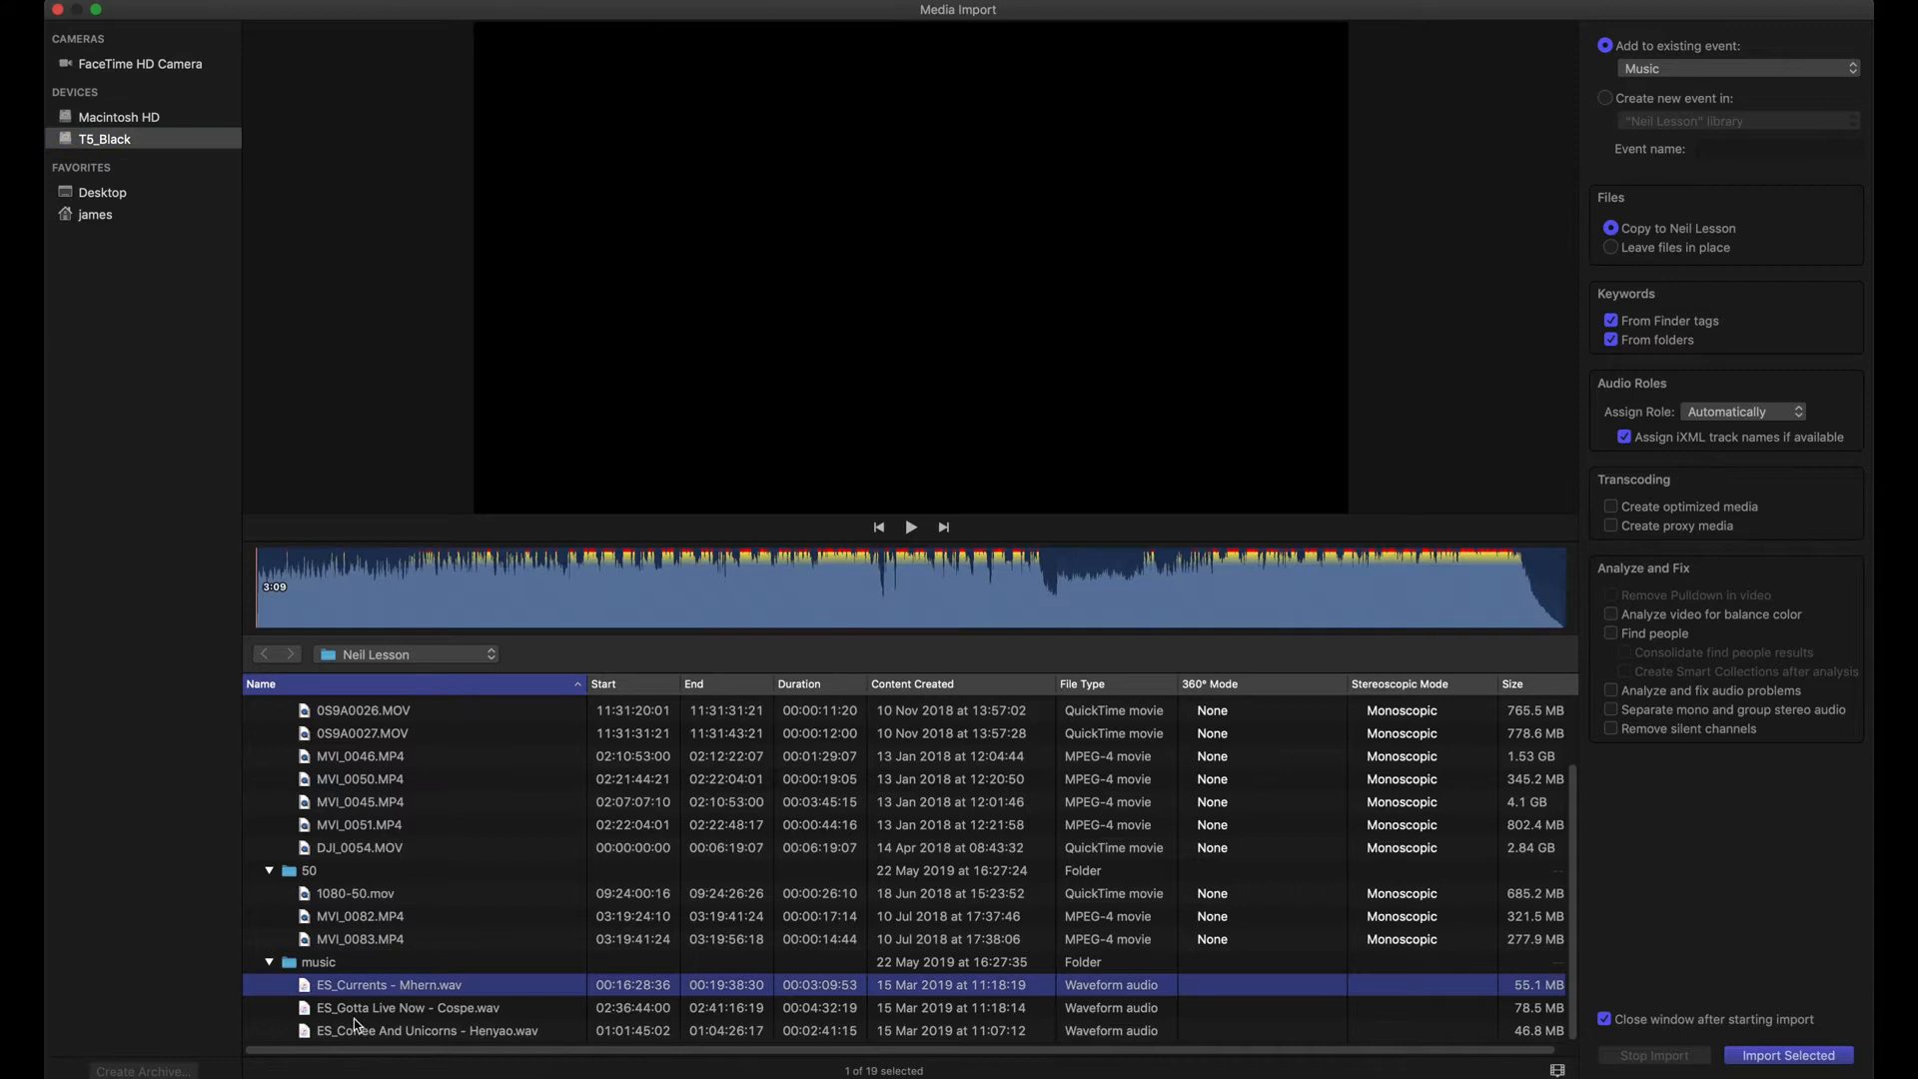
left_click(364, 1030, "shift")
left_click(1789, 1056)
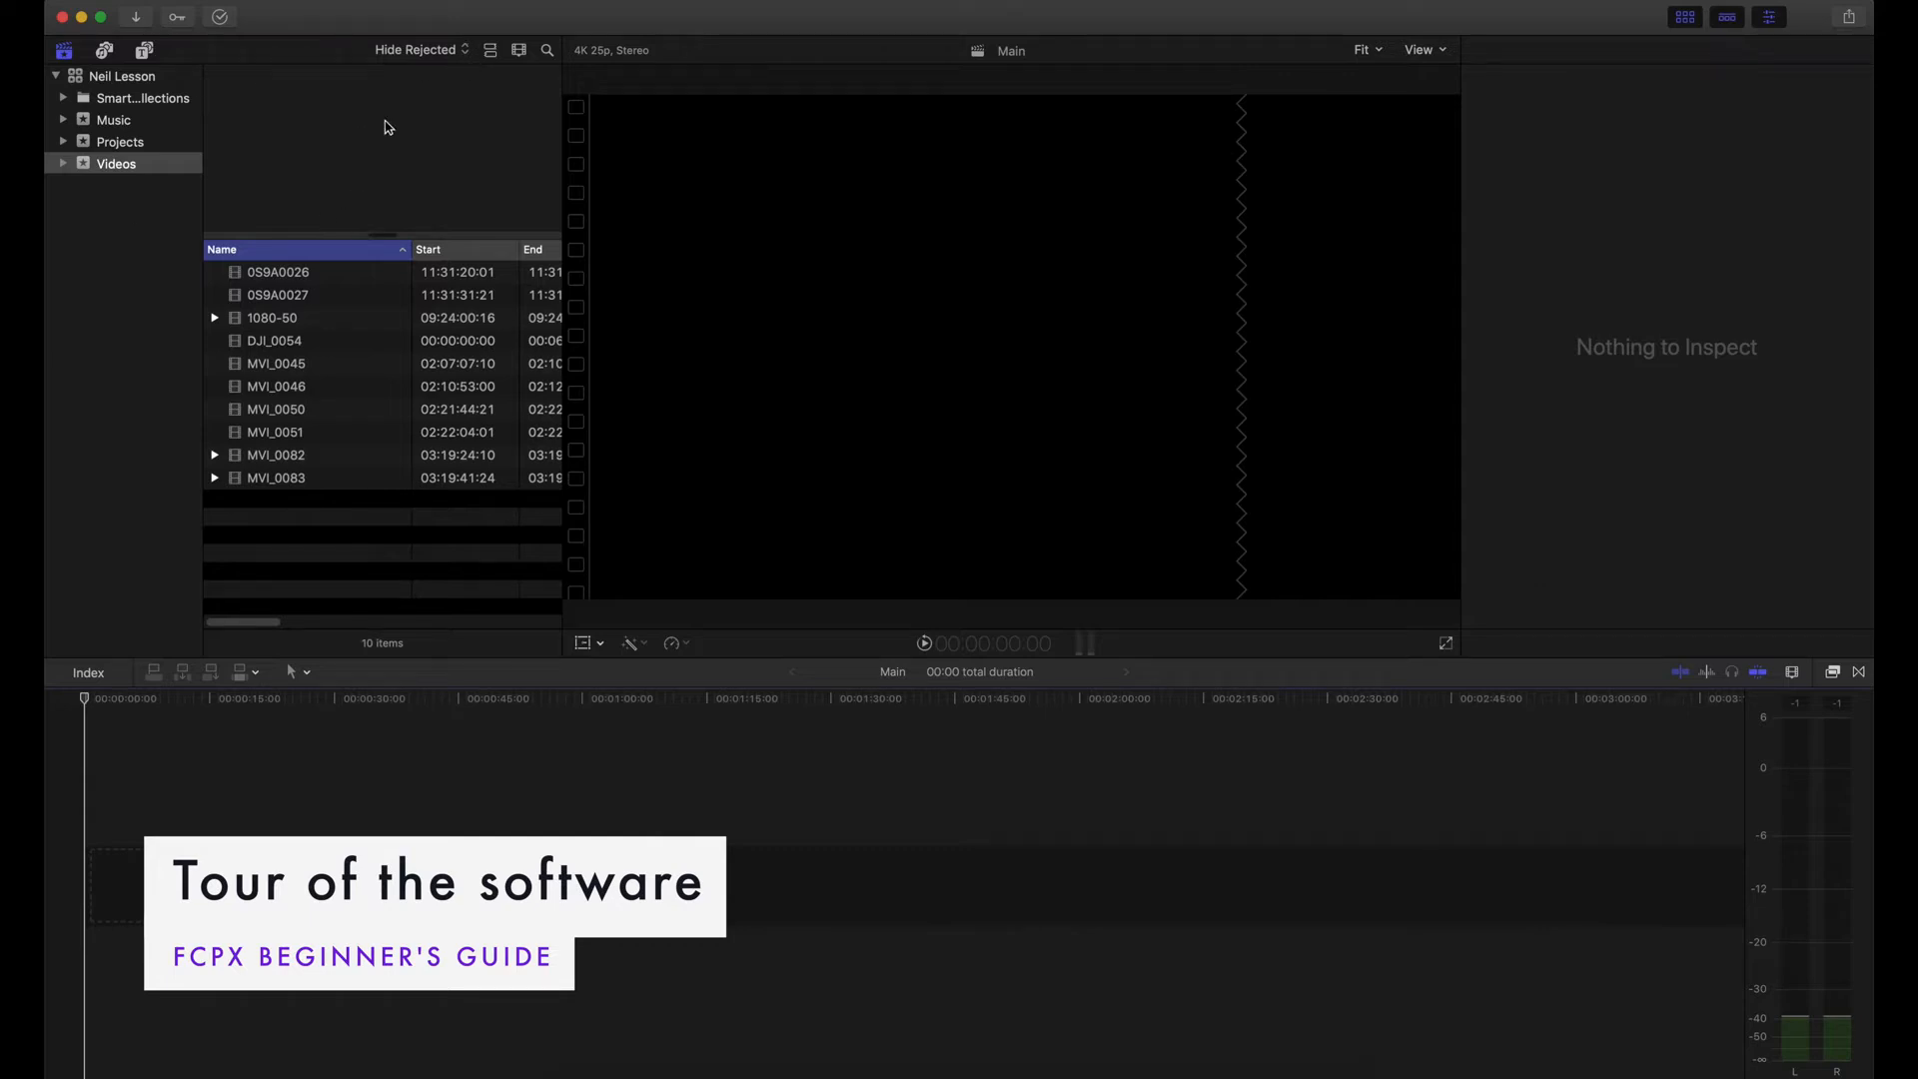
Step: View the Videos event in filmstrip and list display, and browse the iTunes and GarageBand audio libraries
left_click(495, 51)
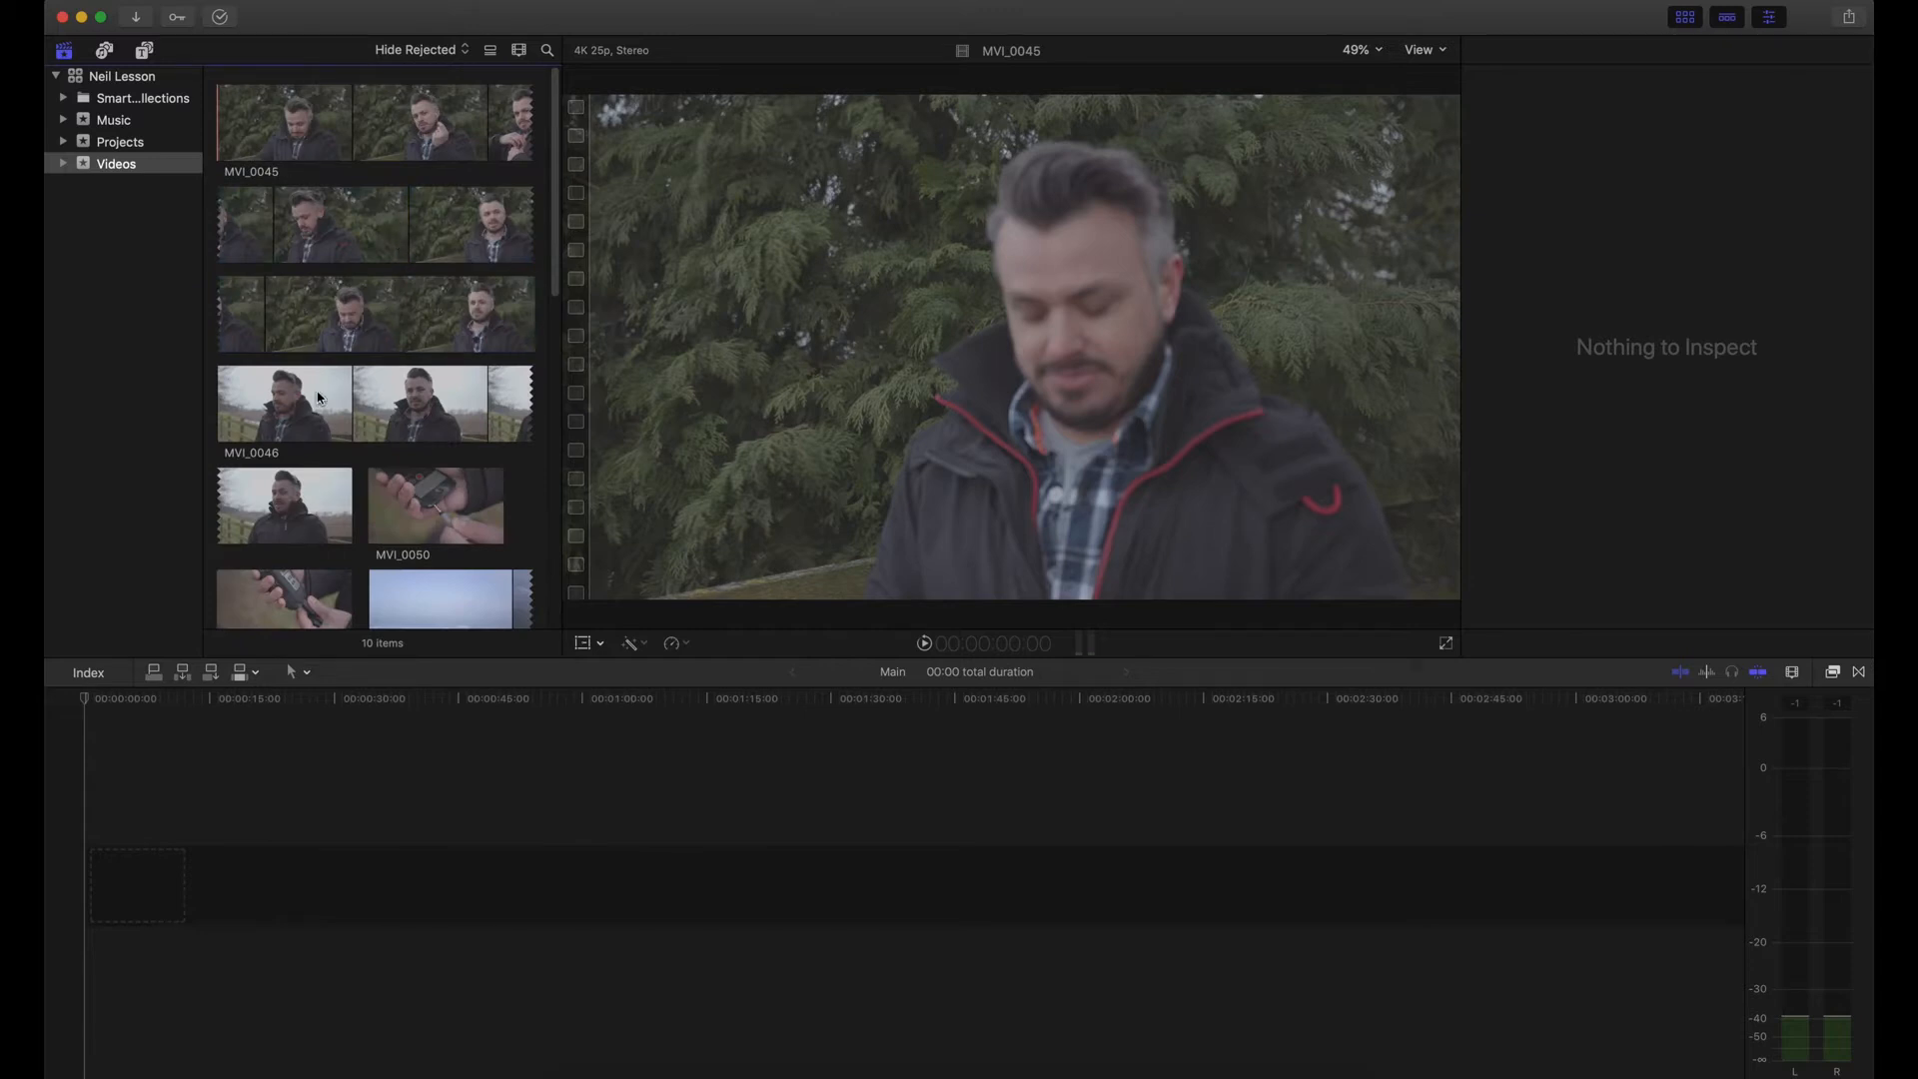
left_click(490, 52)
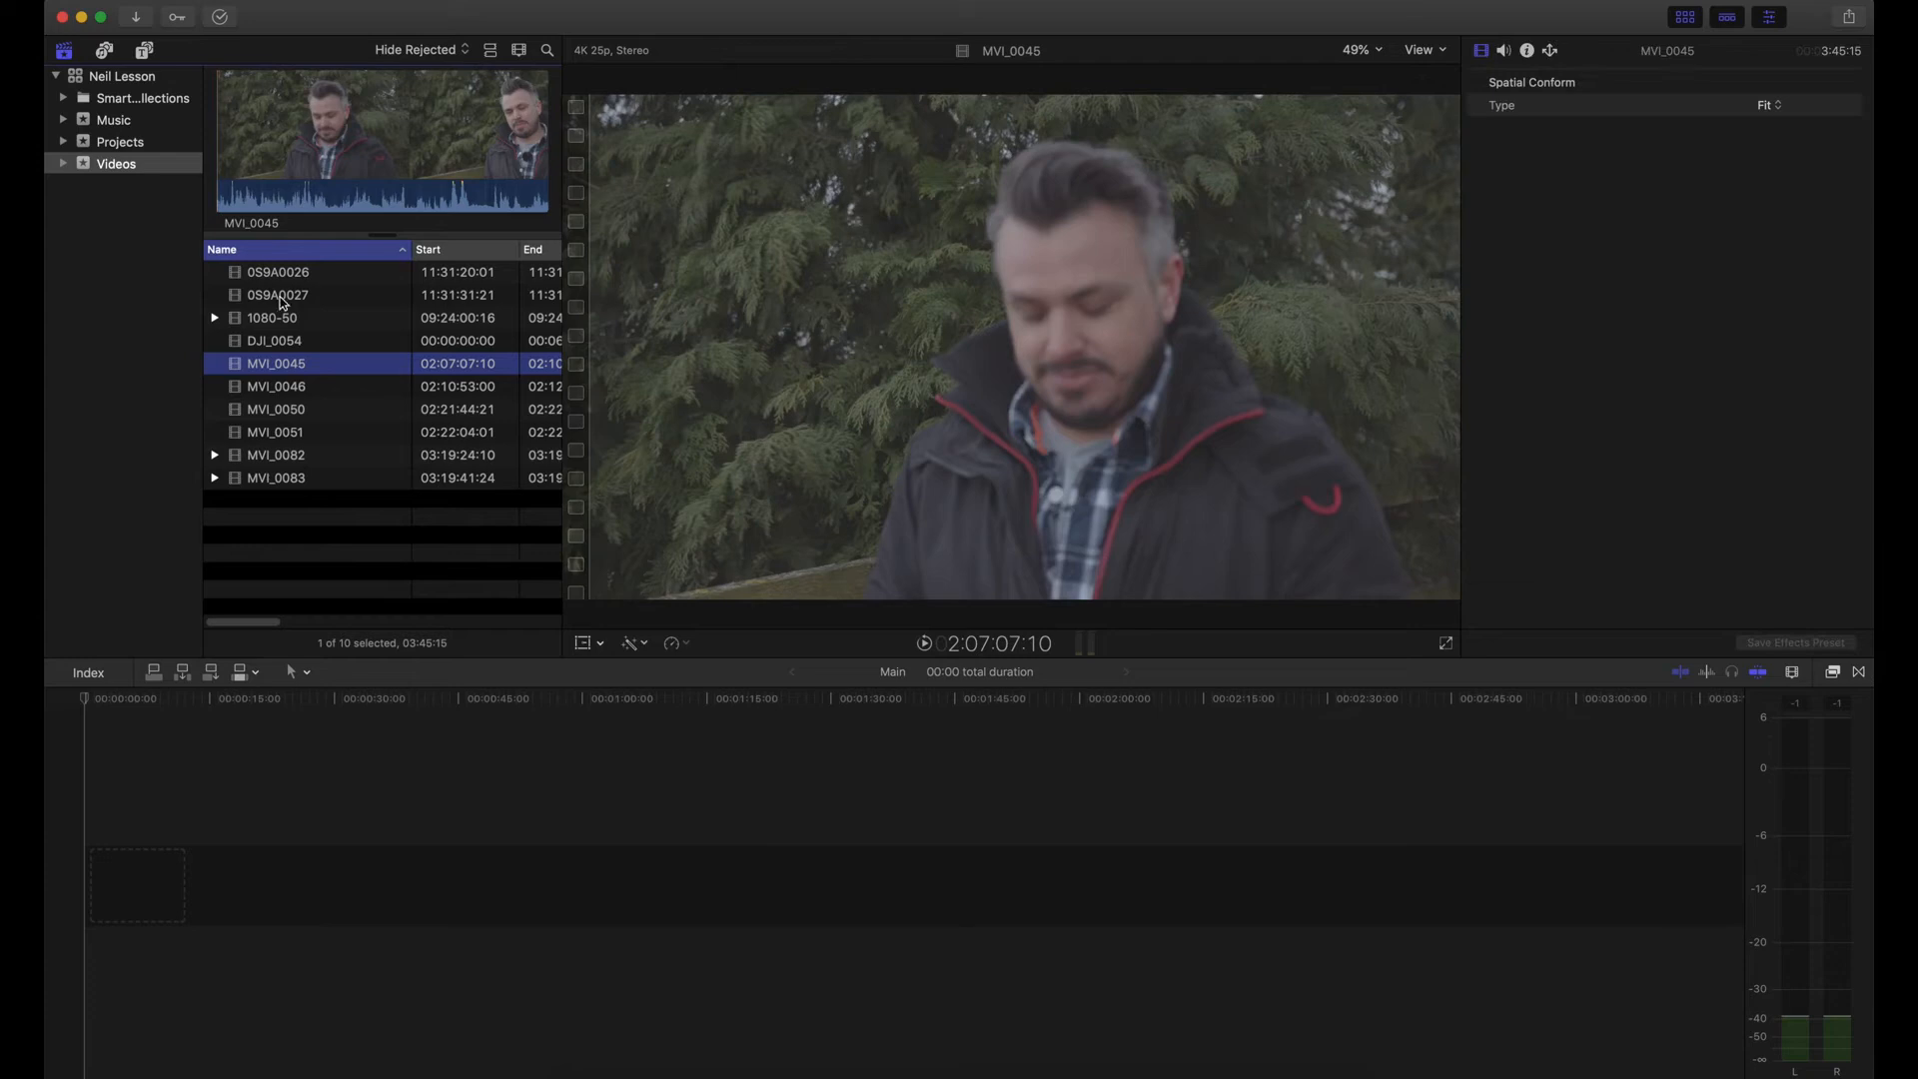
left_click(104, 50)
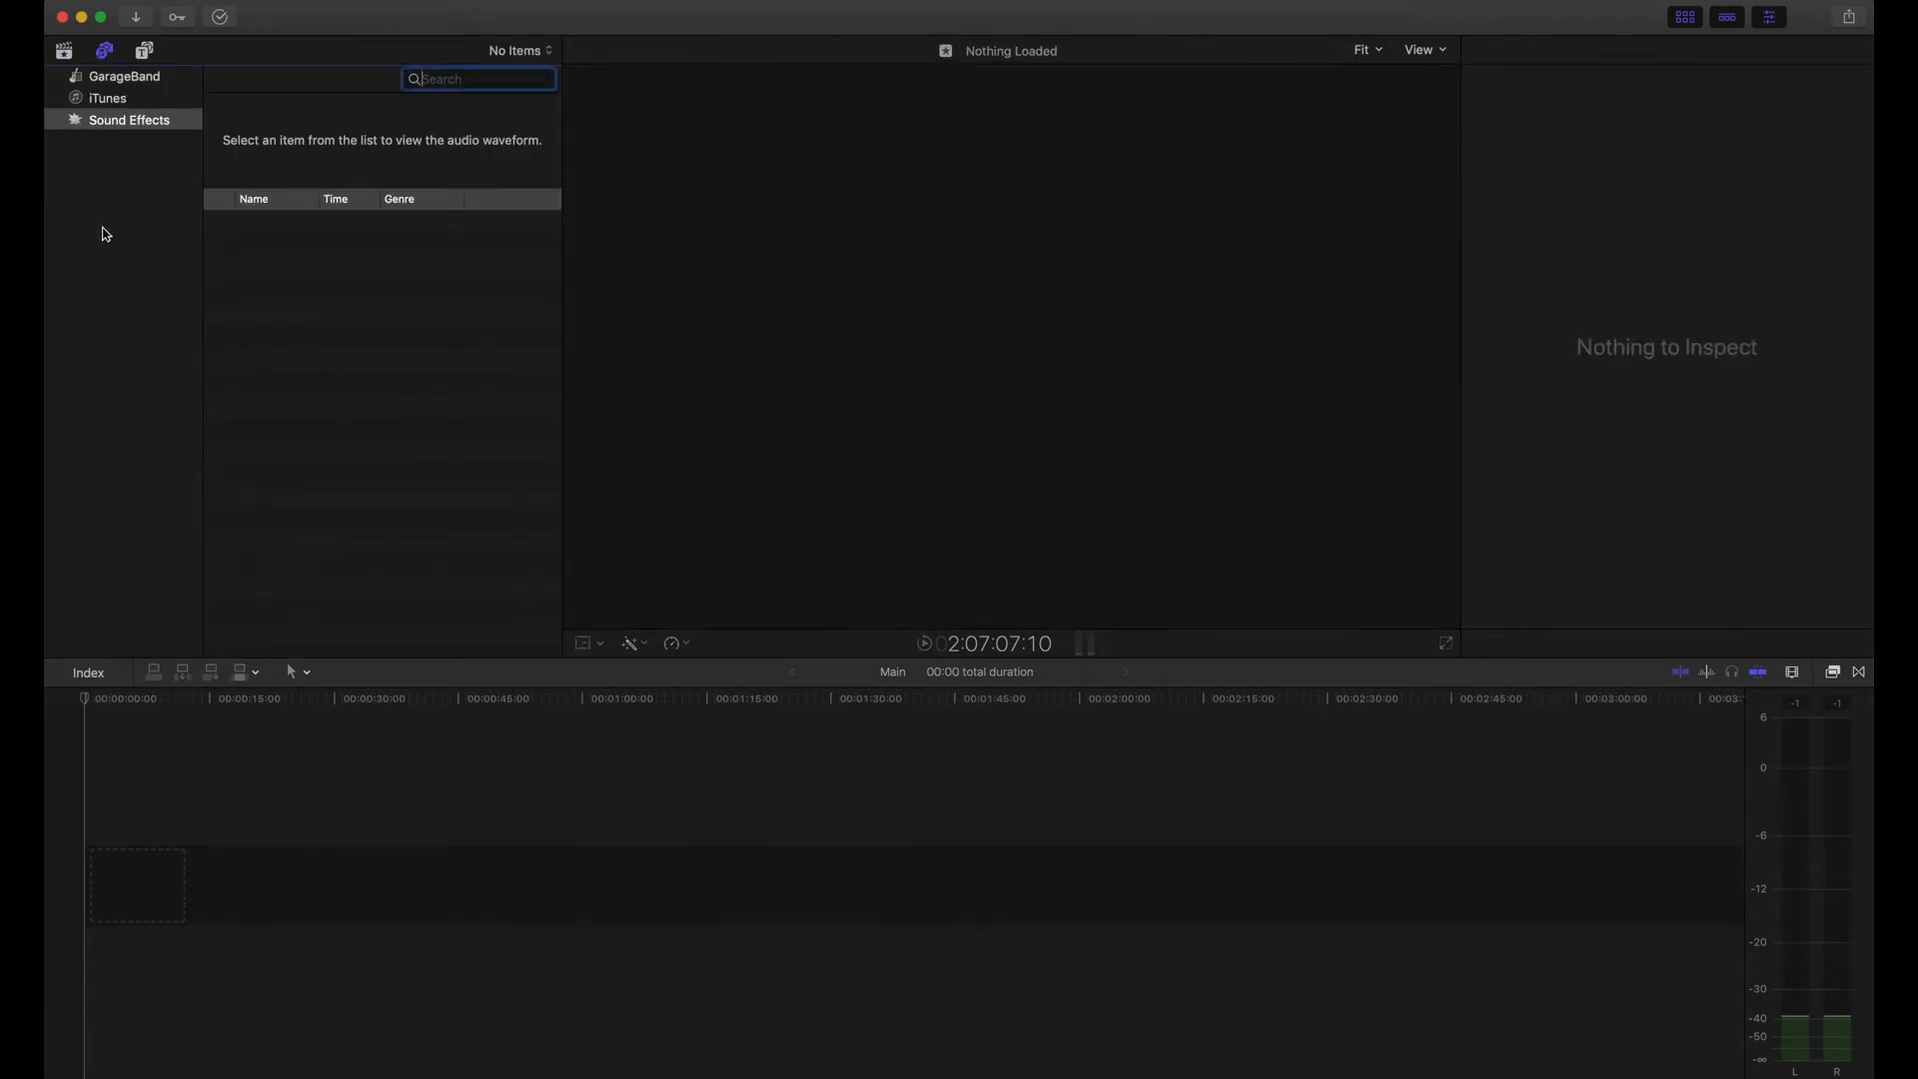
left_click(108, 98)
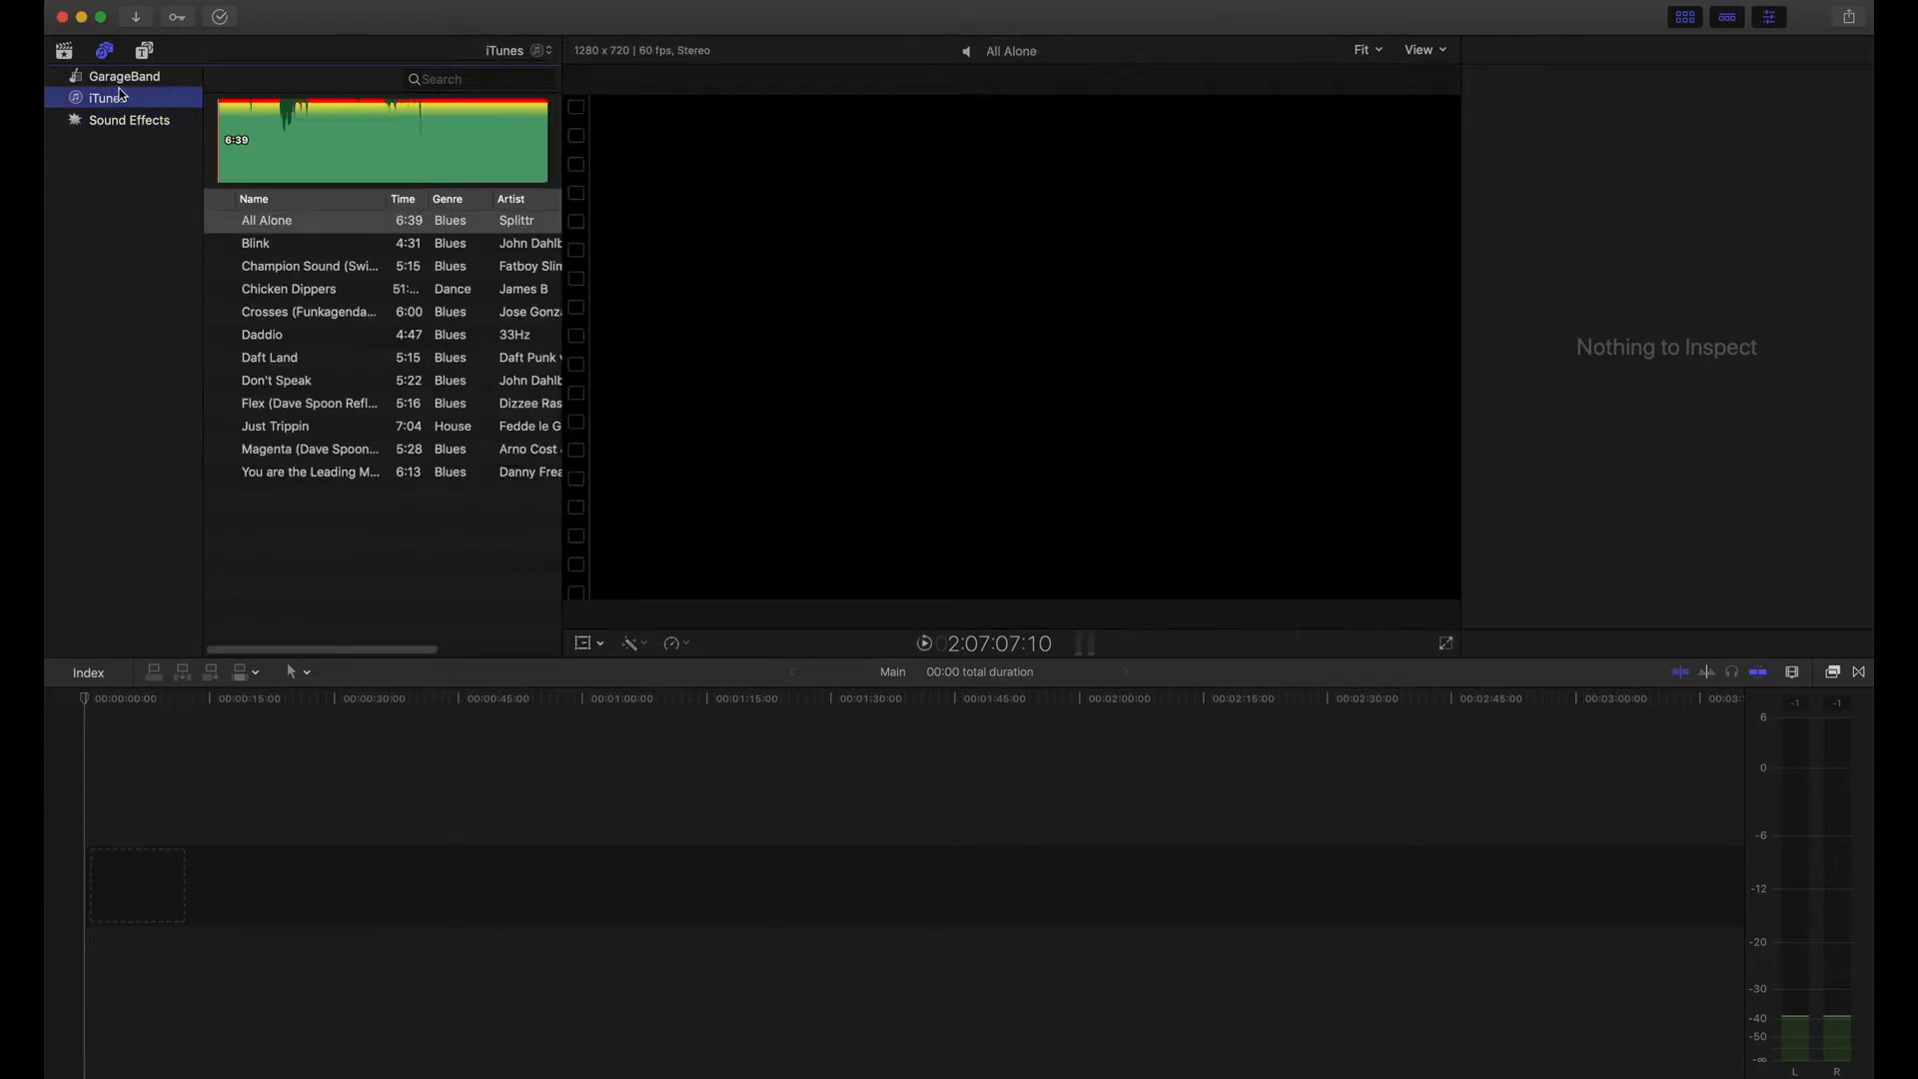
left_click(120, 77)
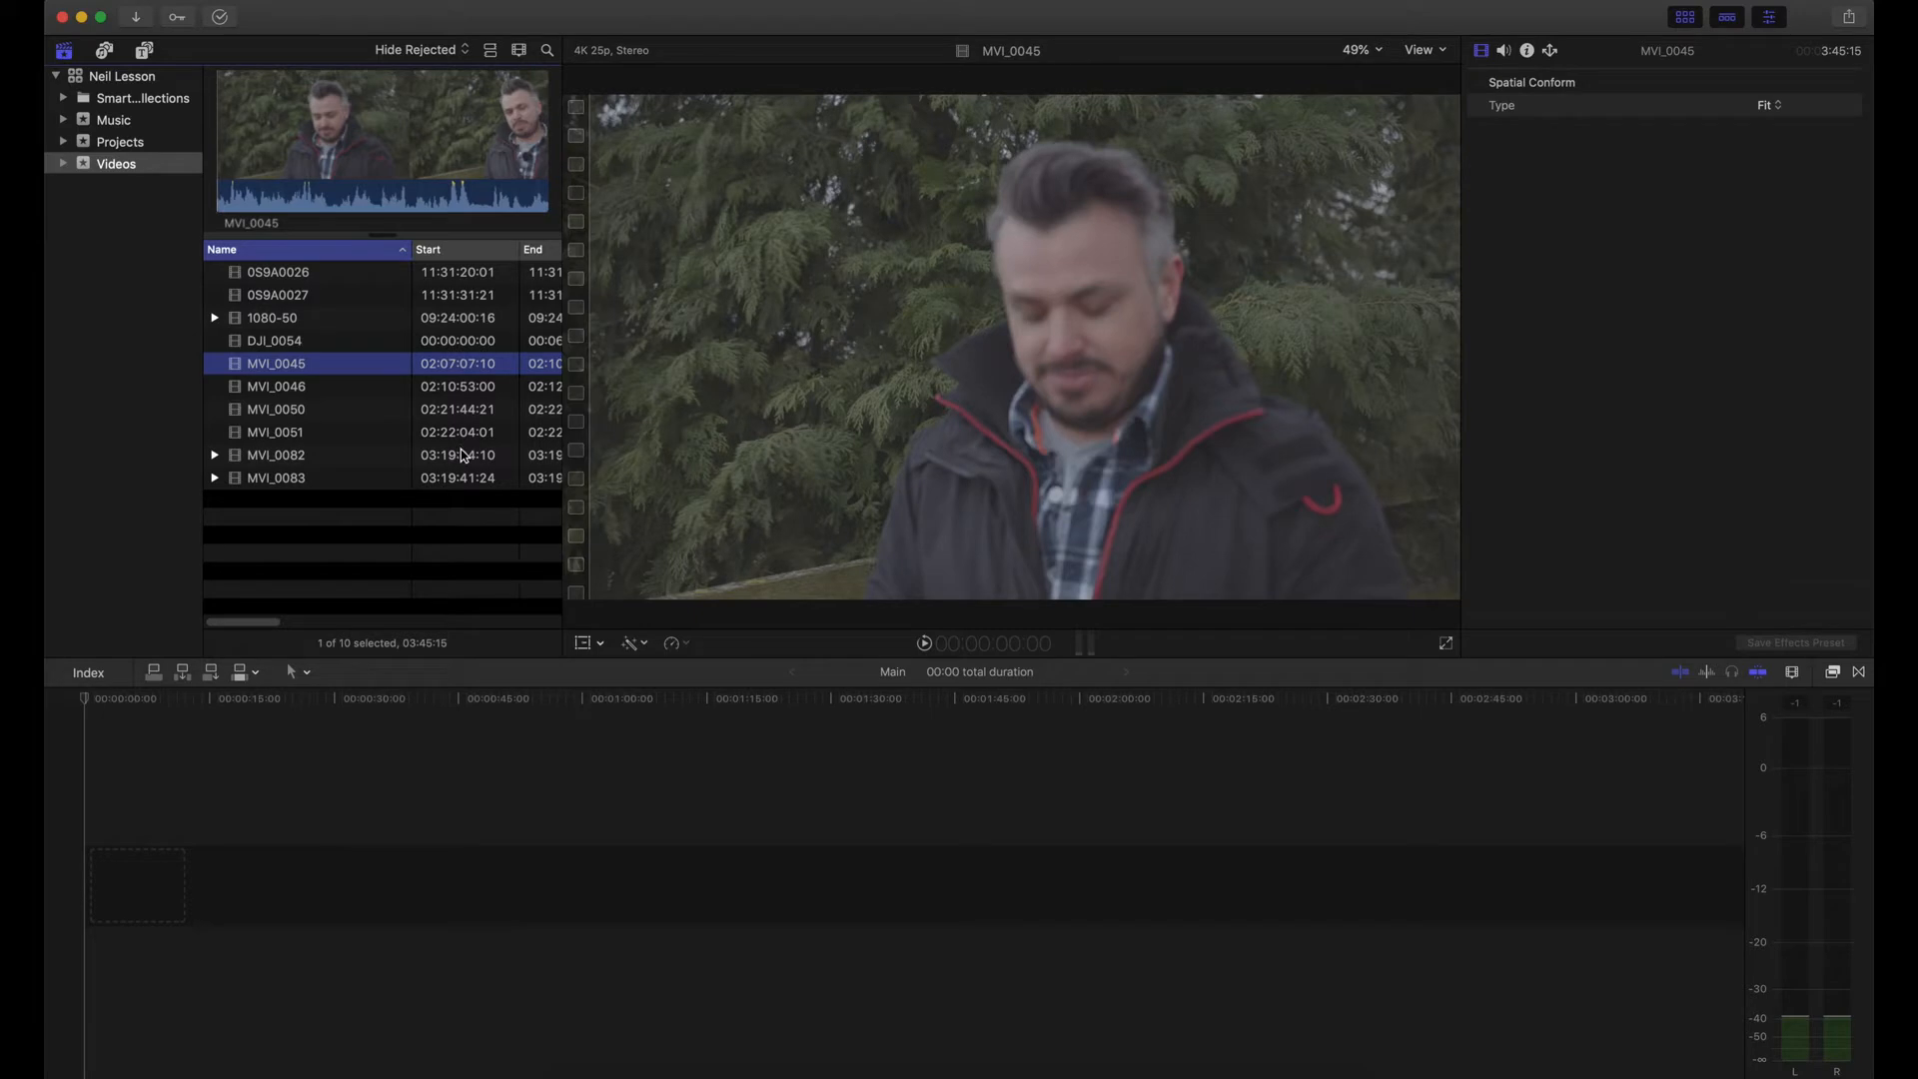
Step: Preview clips MVI_0046 and MVI_0045 from the Videos event, briefly playing MVI_0045
left_click(269, 384)
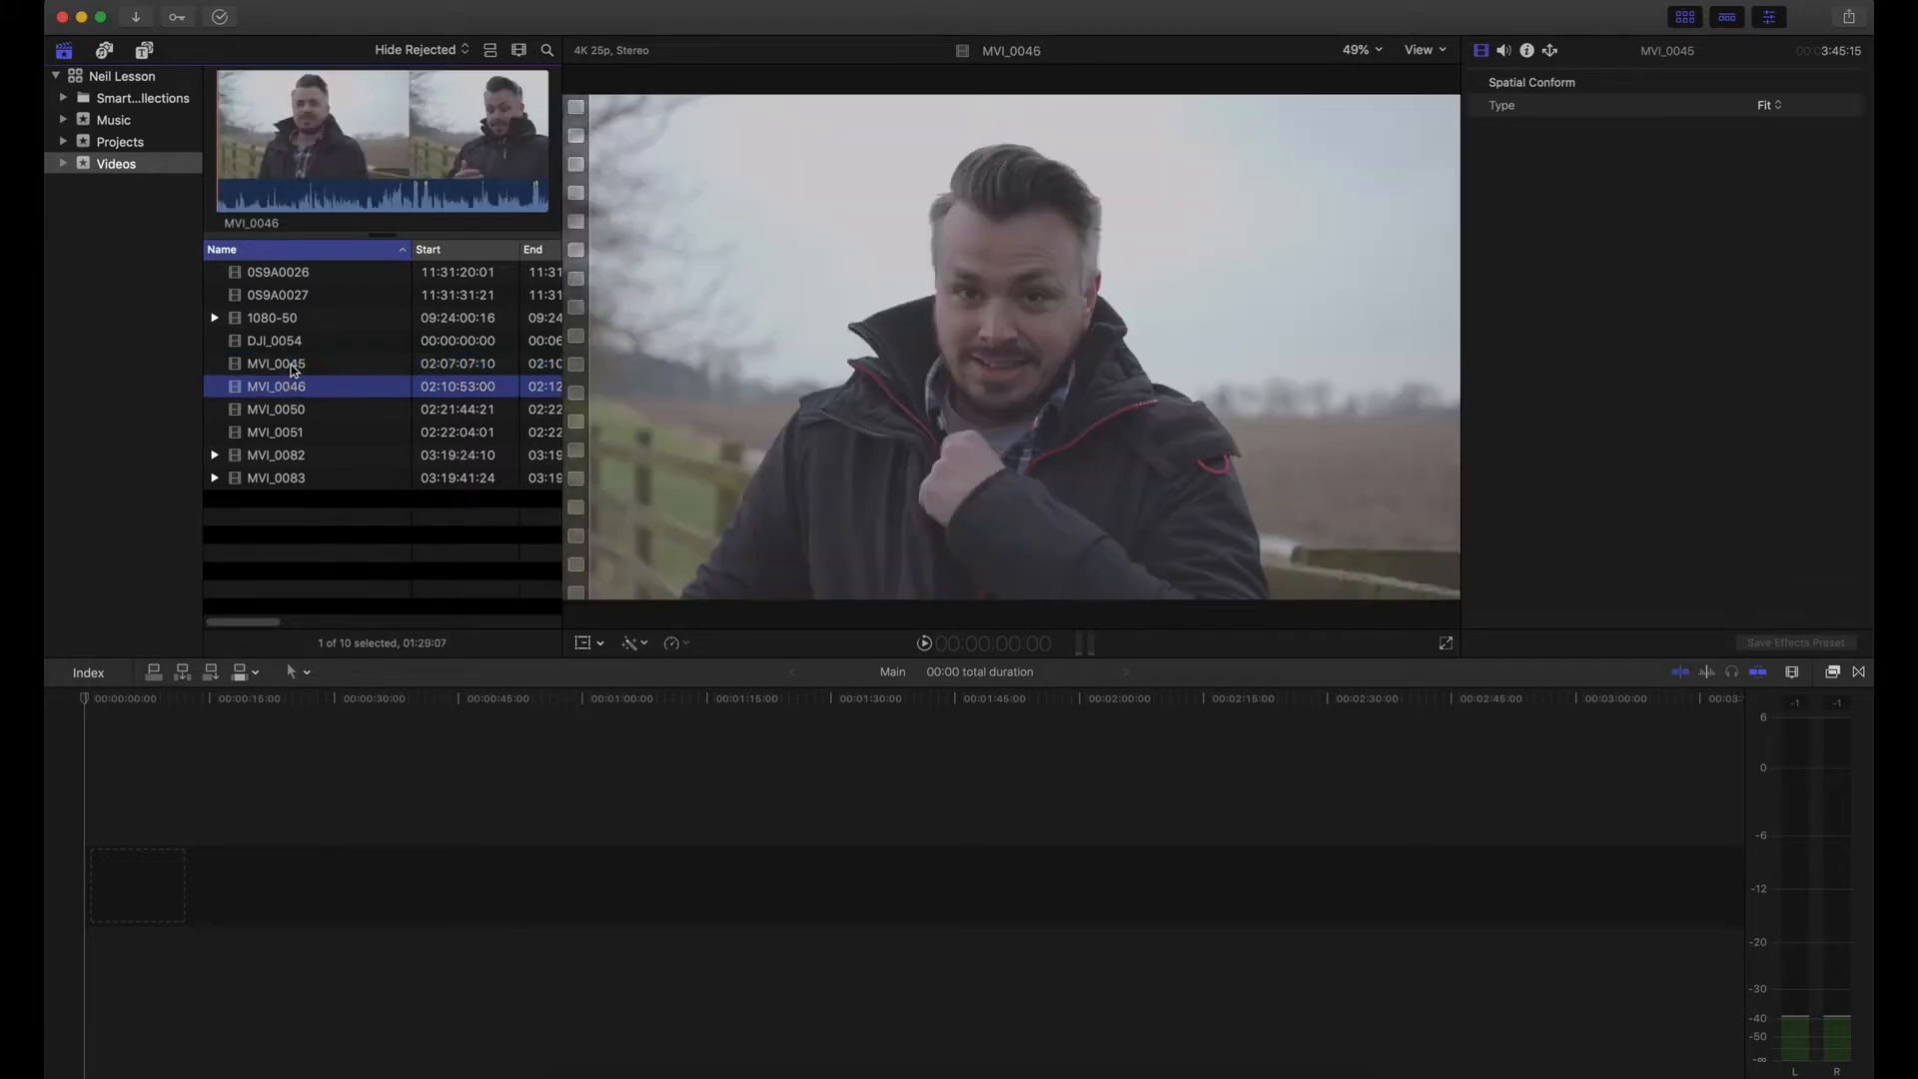
left_click(294, 365)
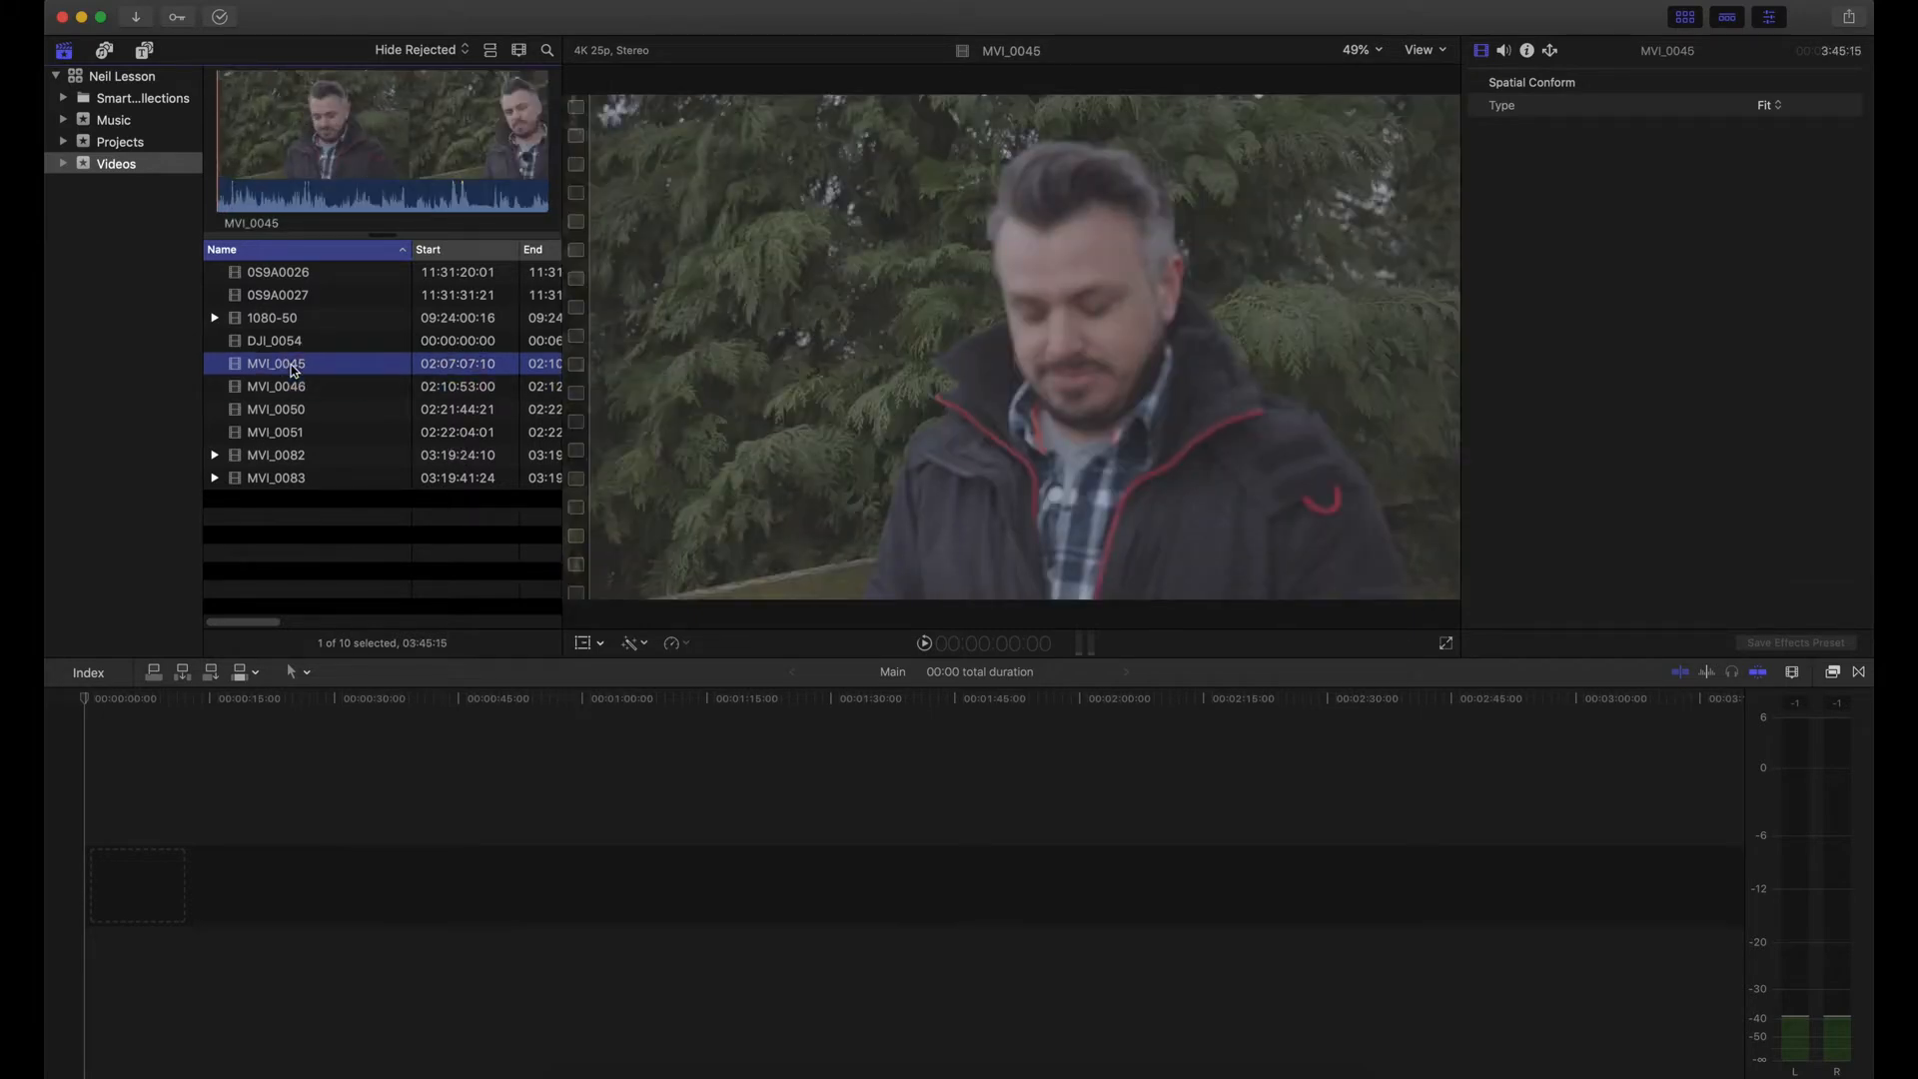
key("space")
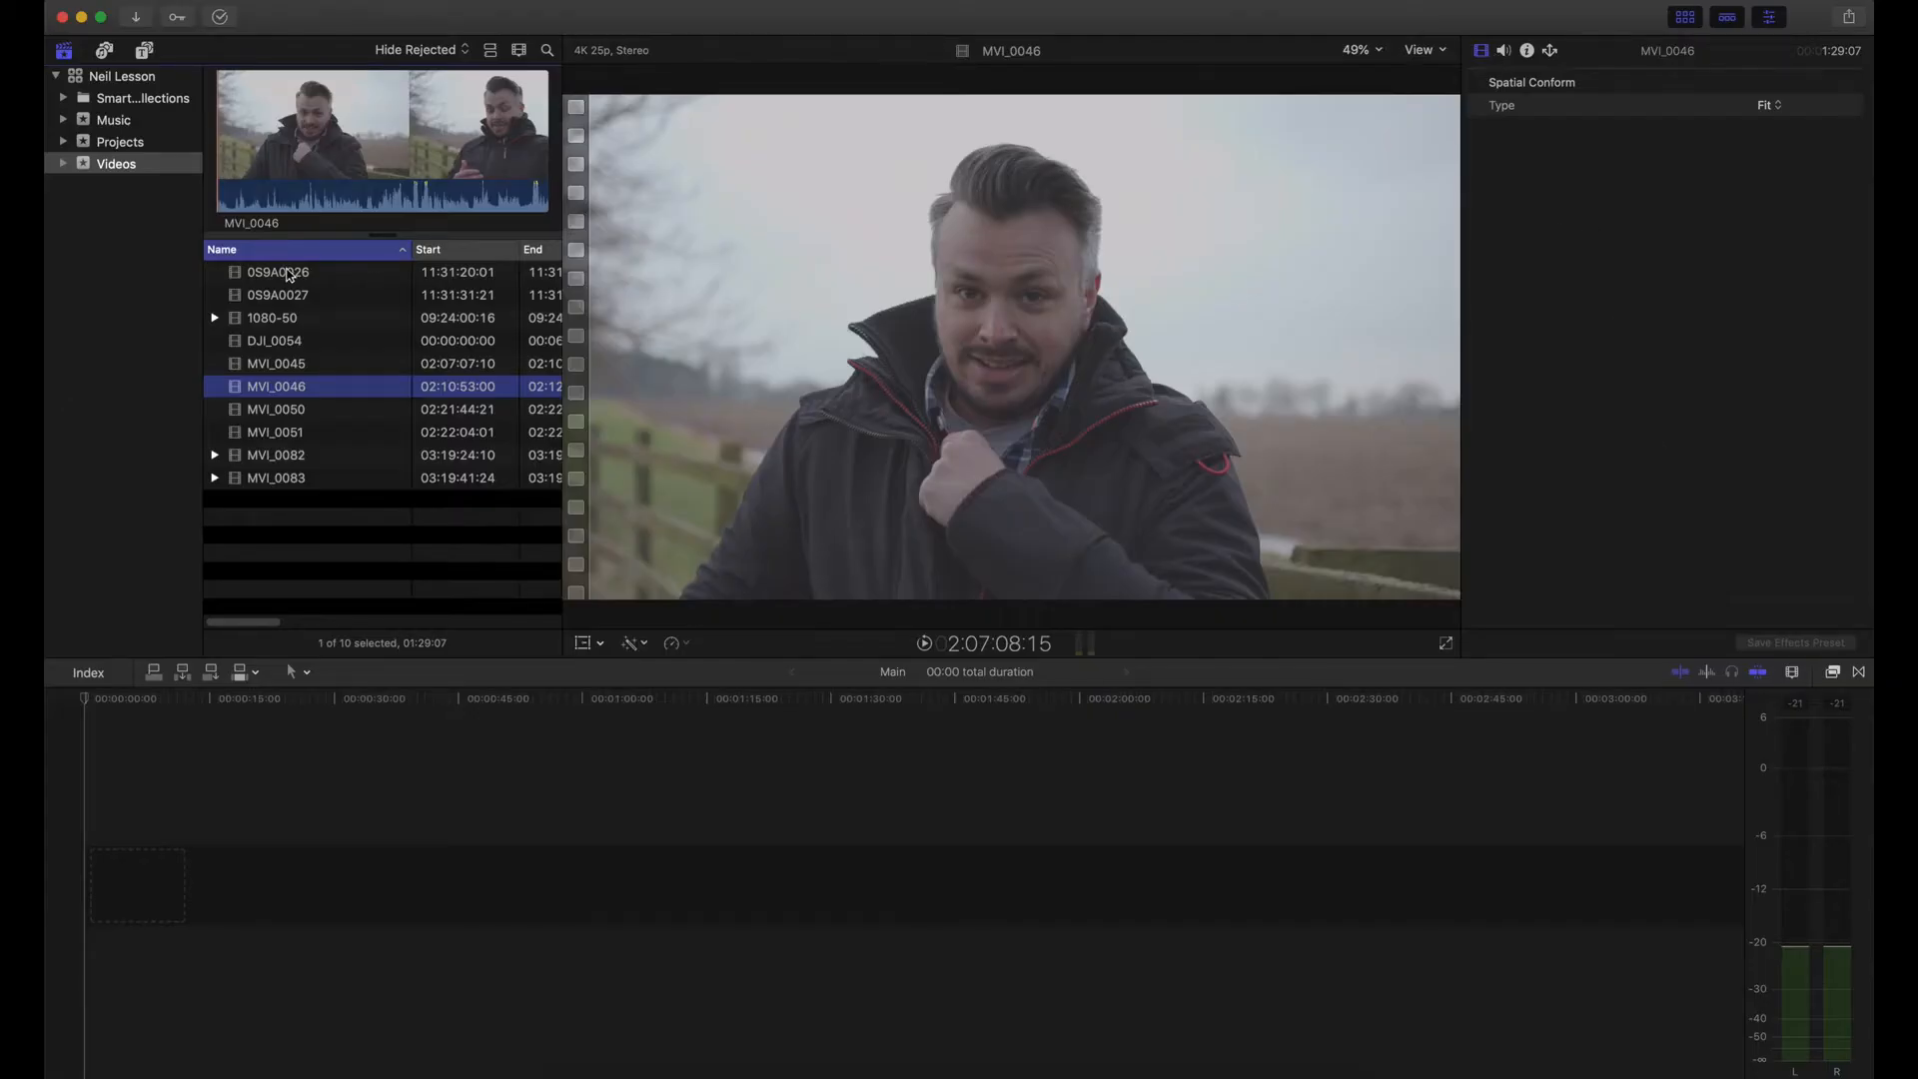
Step: Examine the audio settings and the full metadata information of clip 0S9A0026
left_click(288, 275)
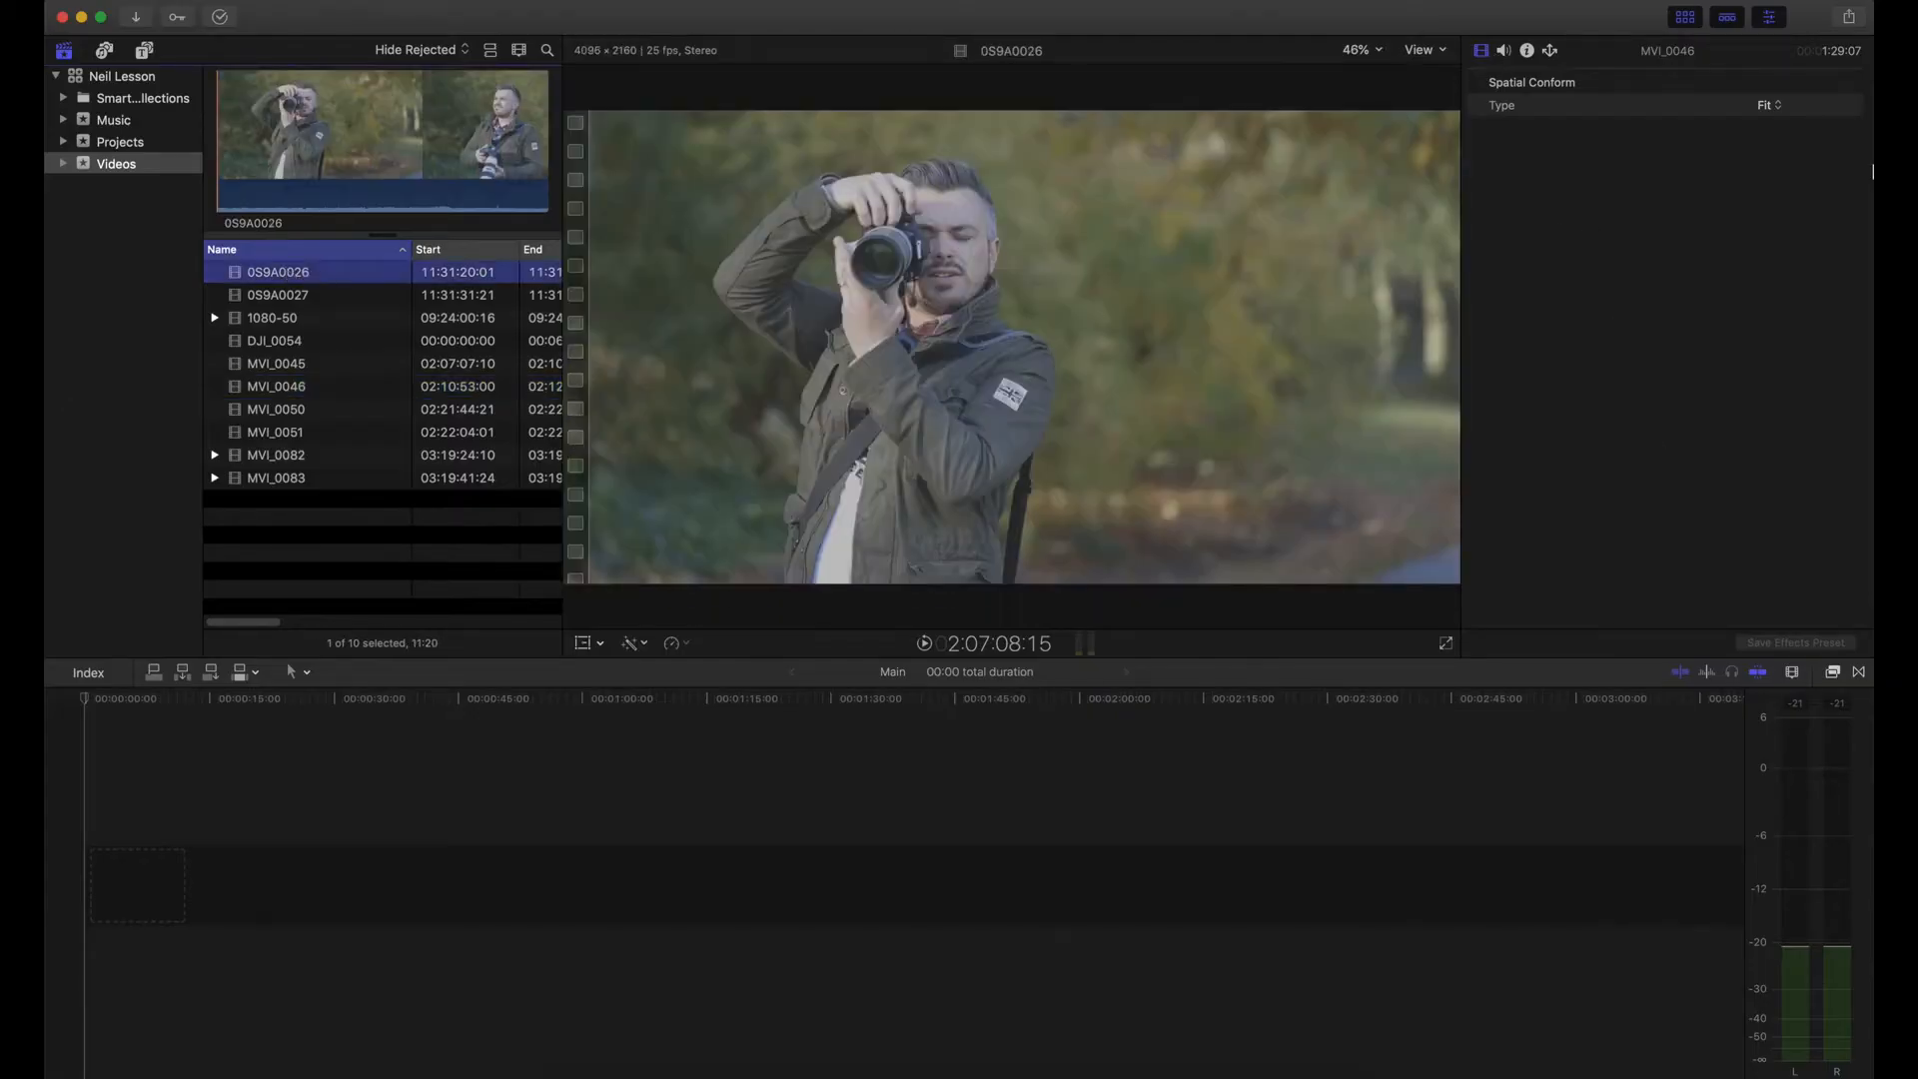
left_click(1526, 50)
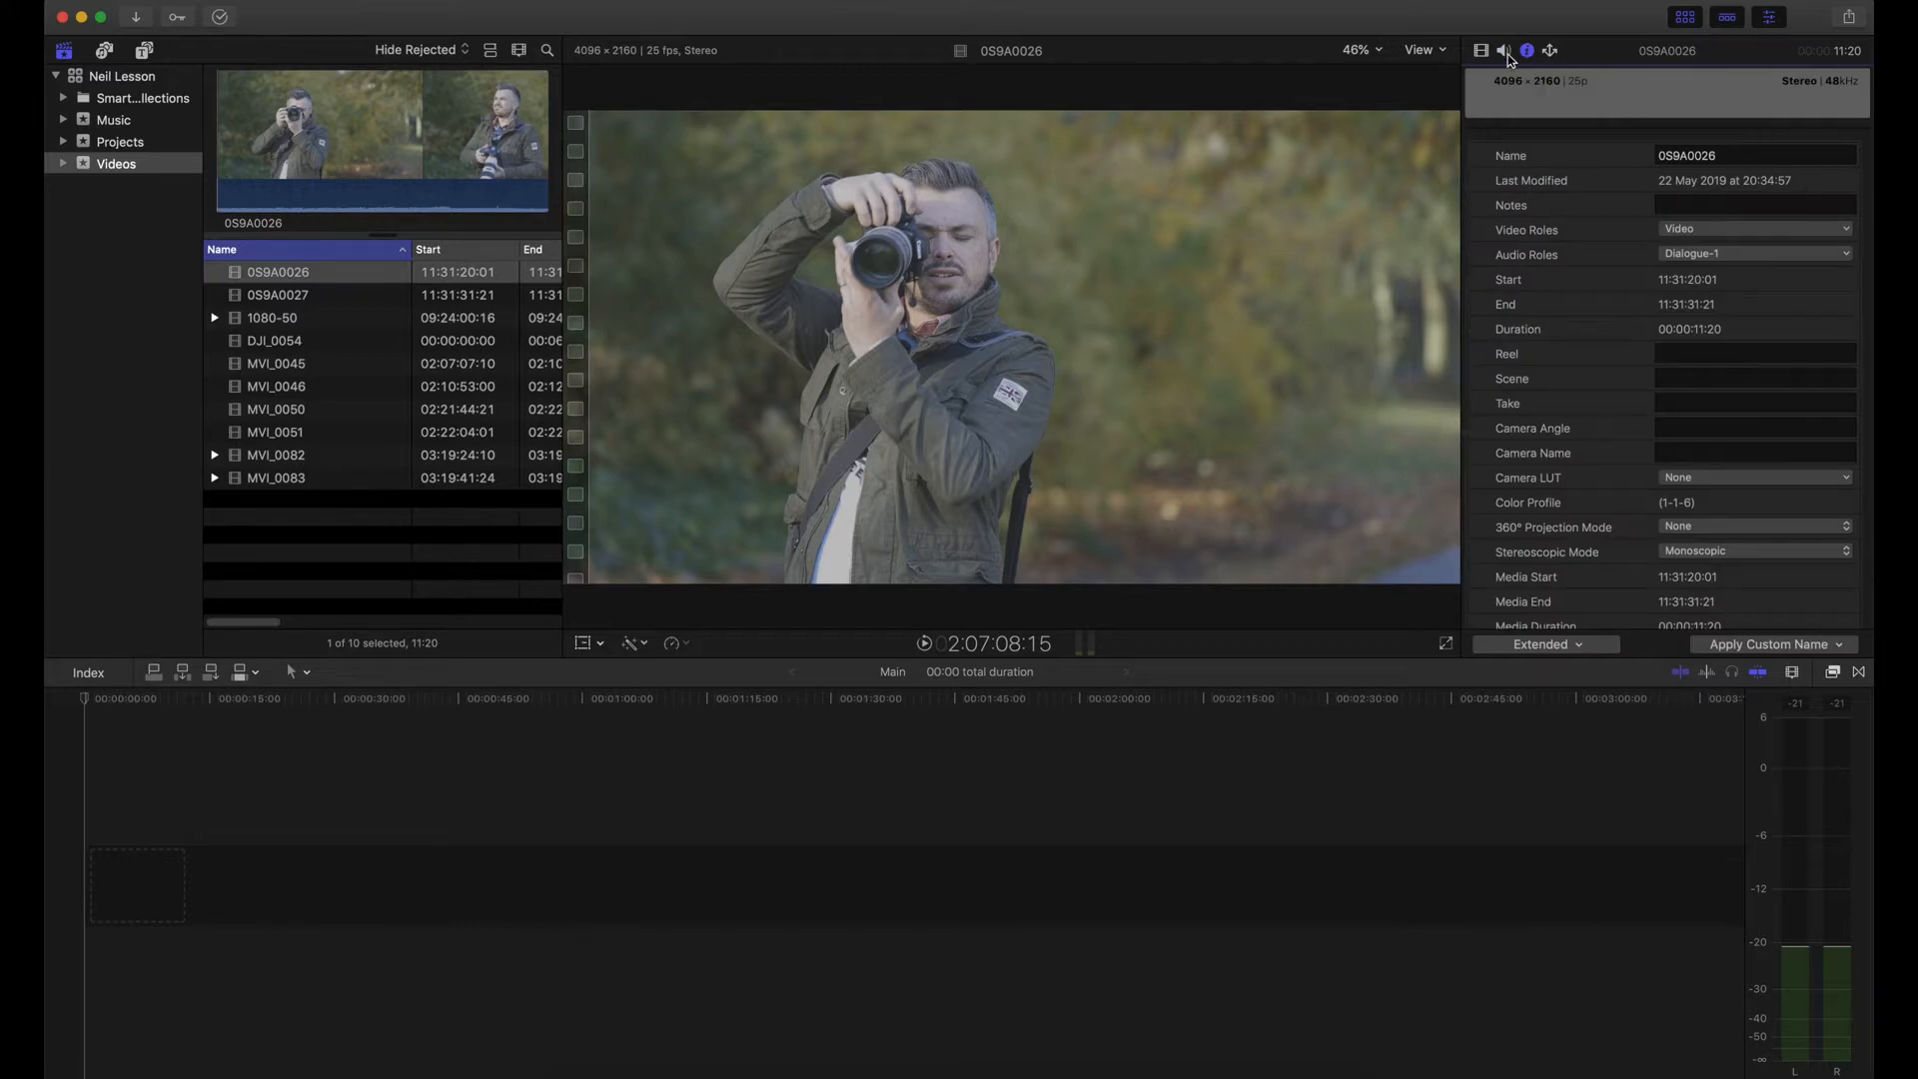
left_click(1504, 52)
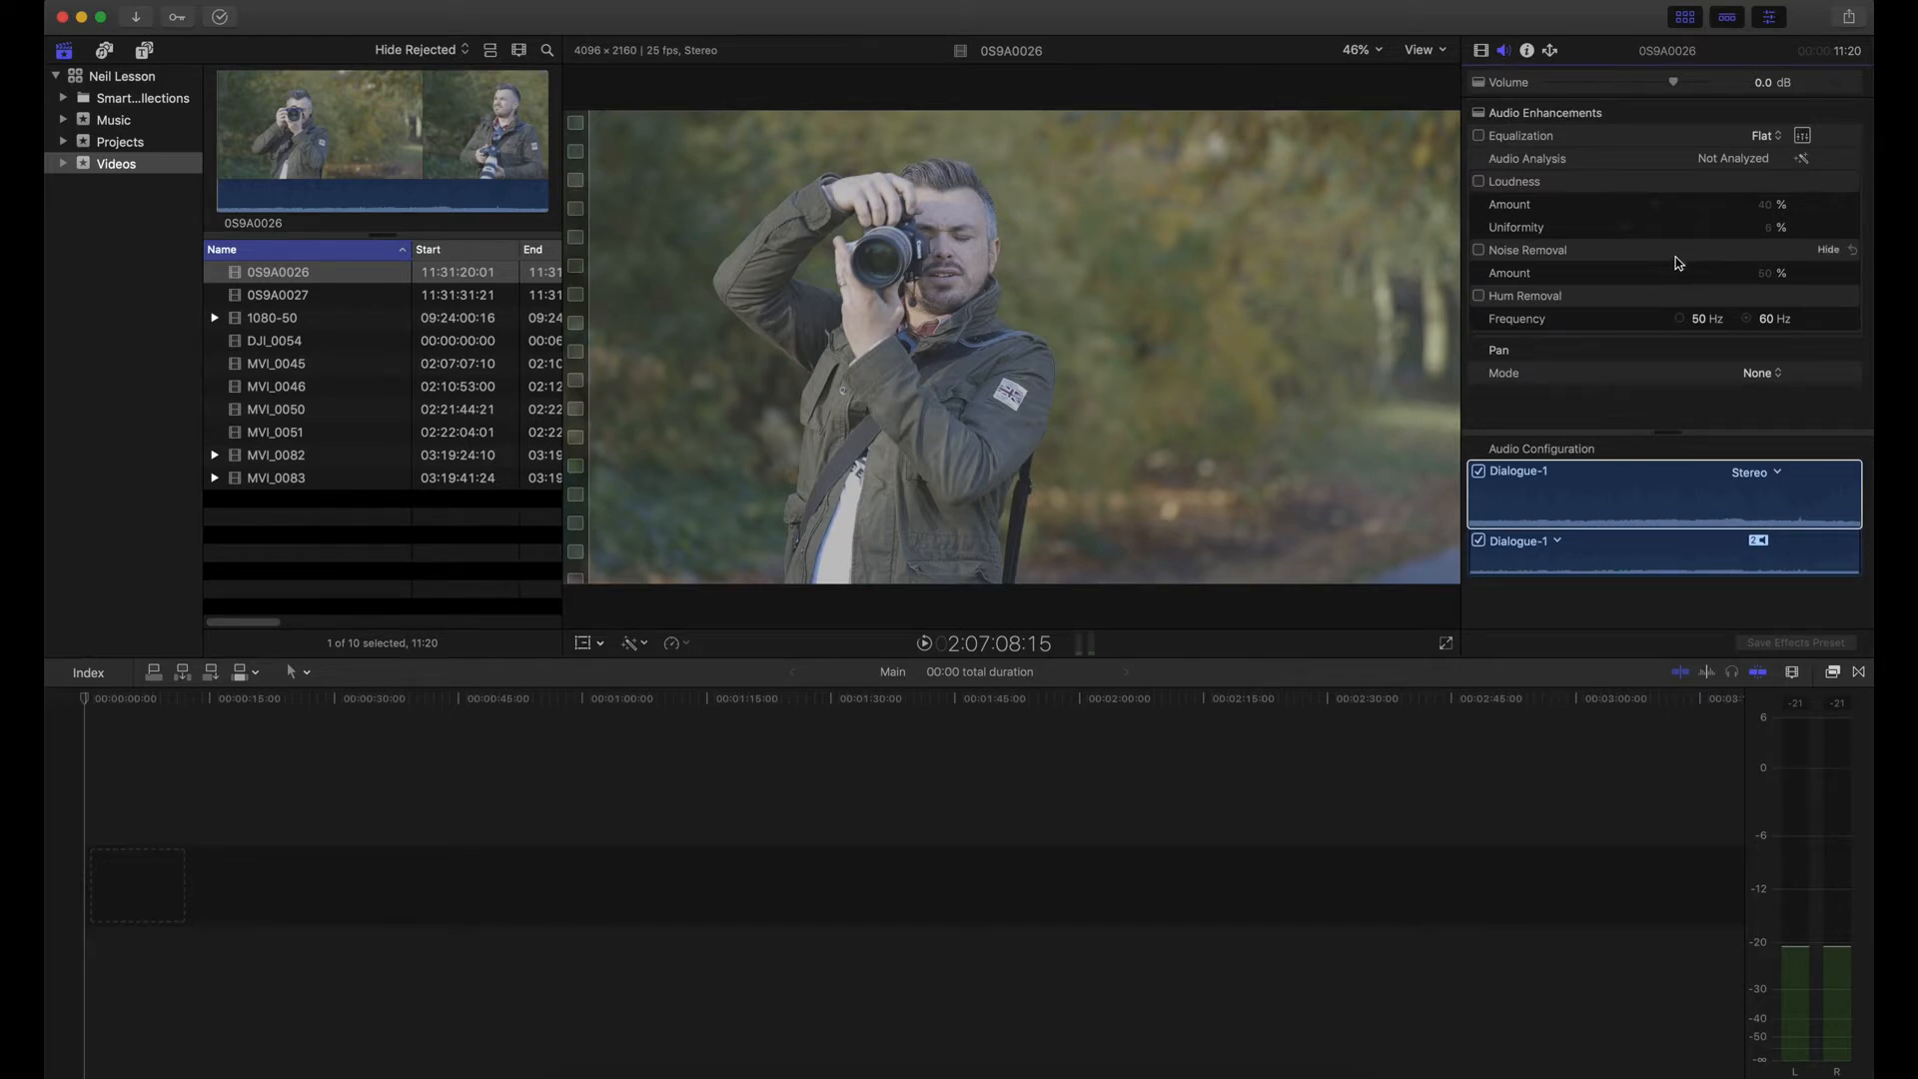
left_click(1528, 50)
scroll(1645, 310, "up", 10)
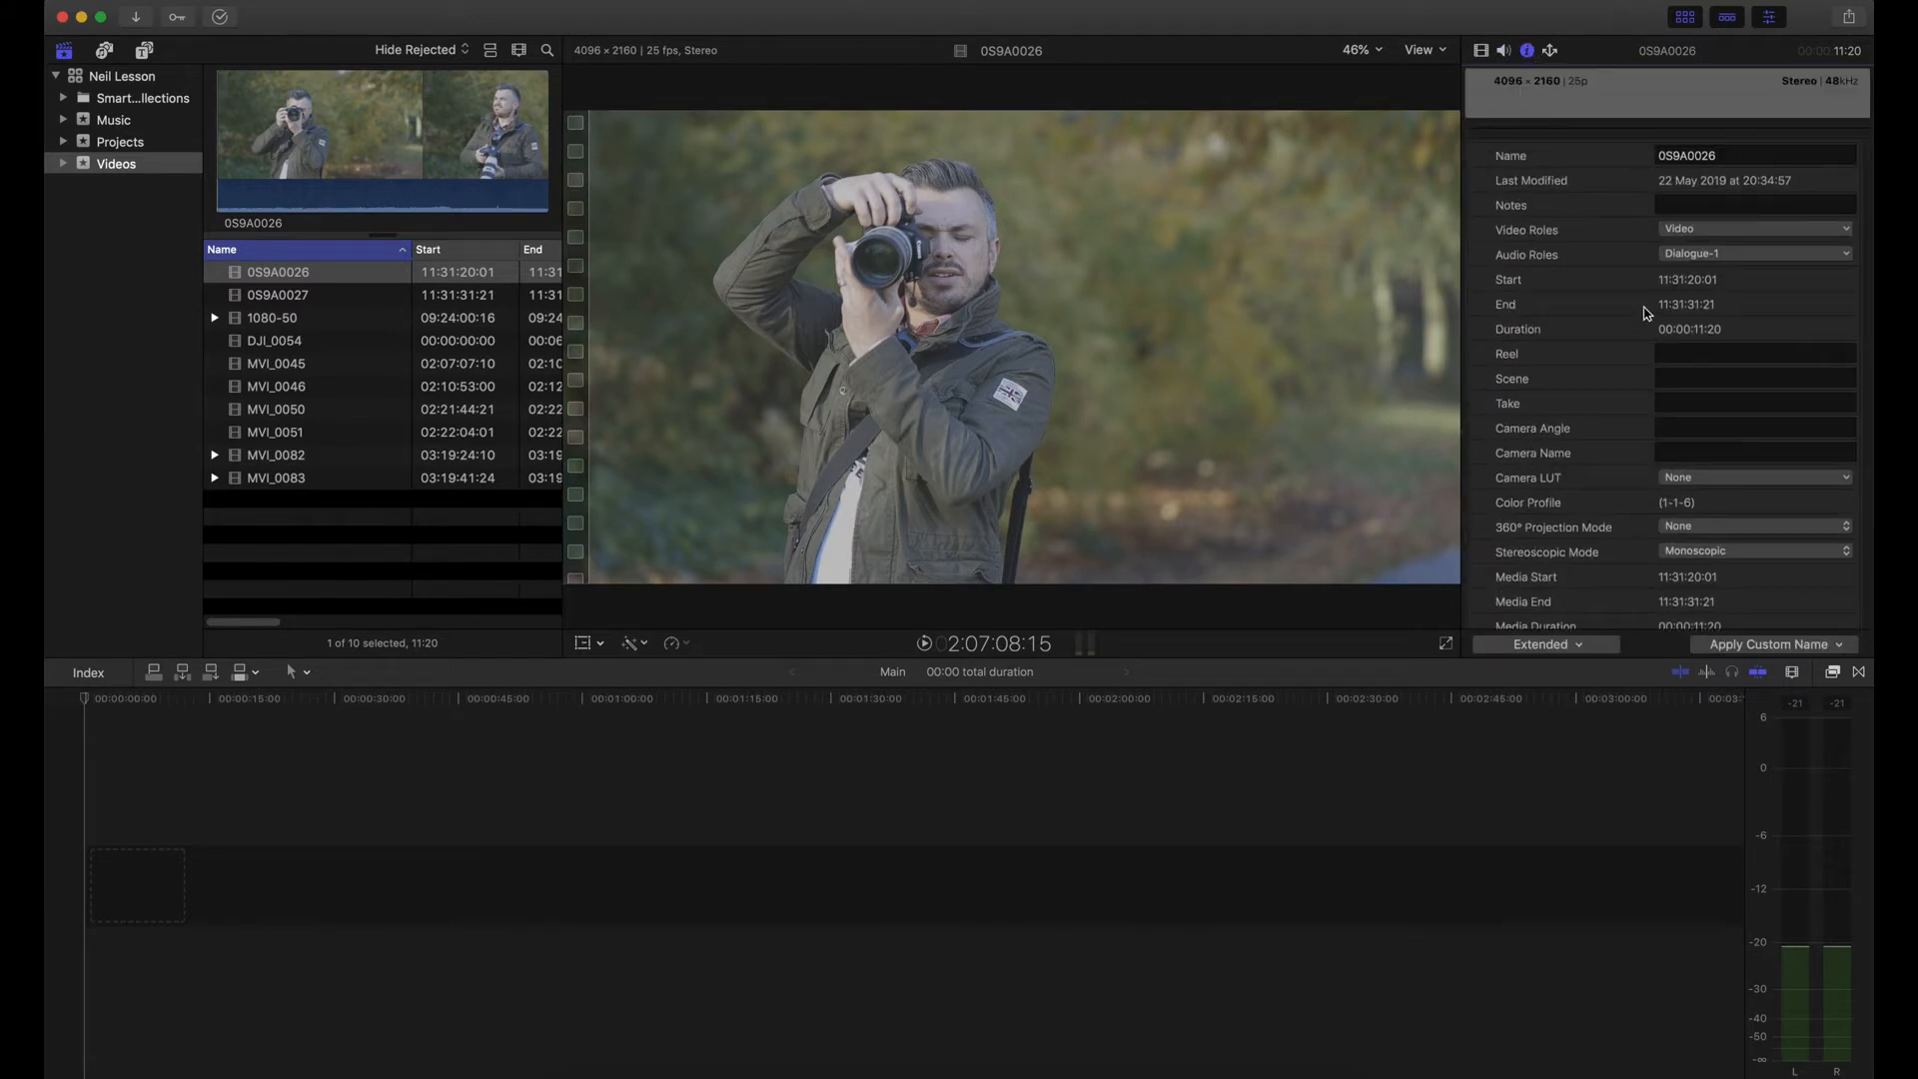
scroll(1601, 345, "down", 5)
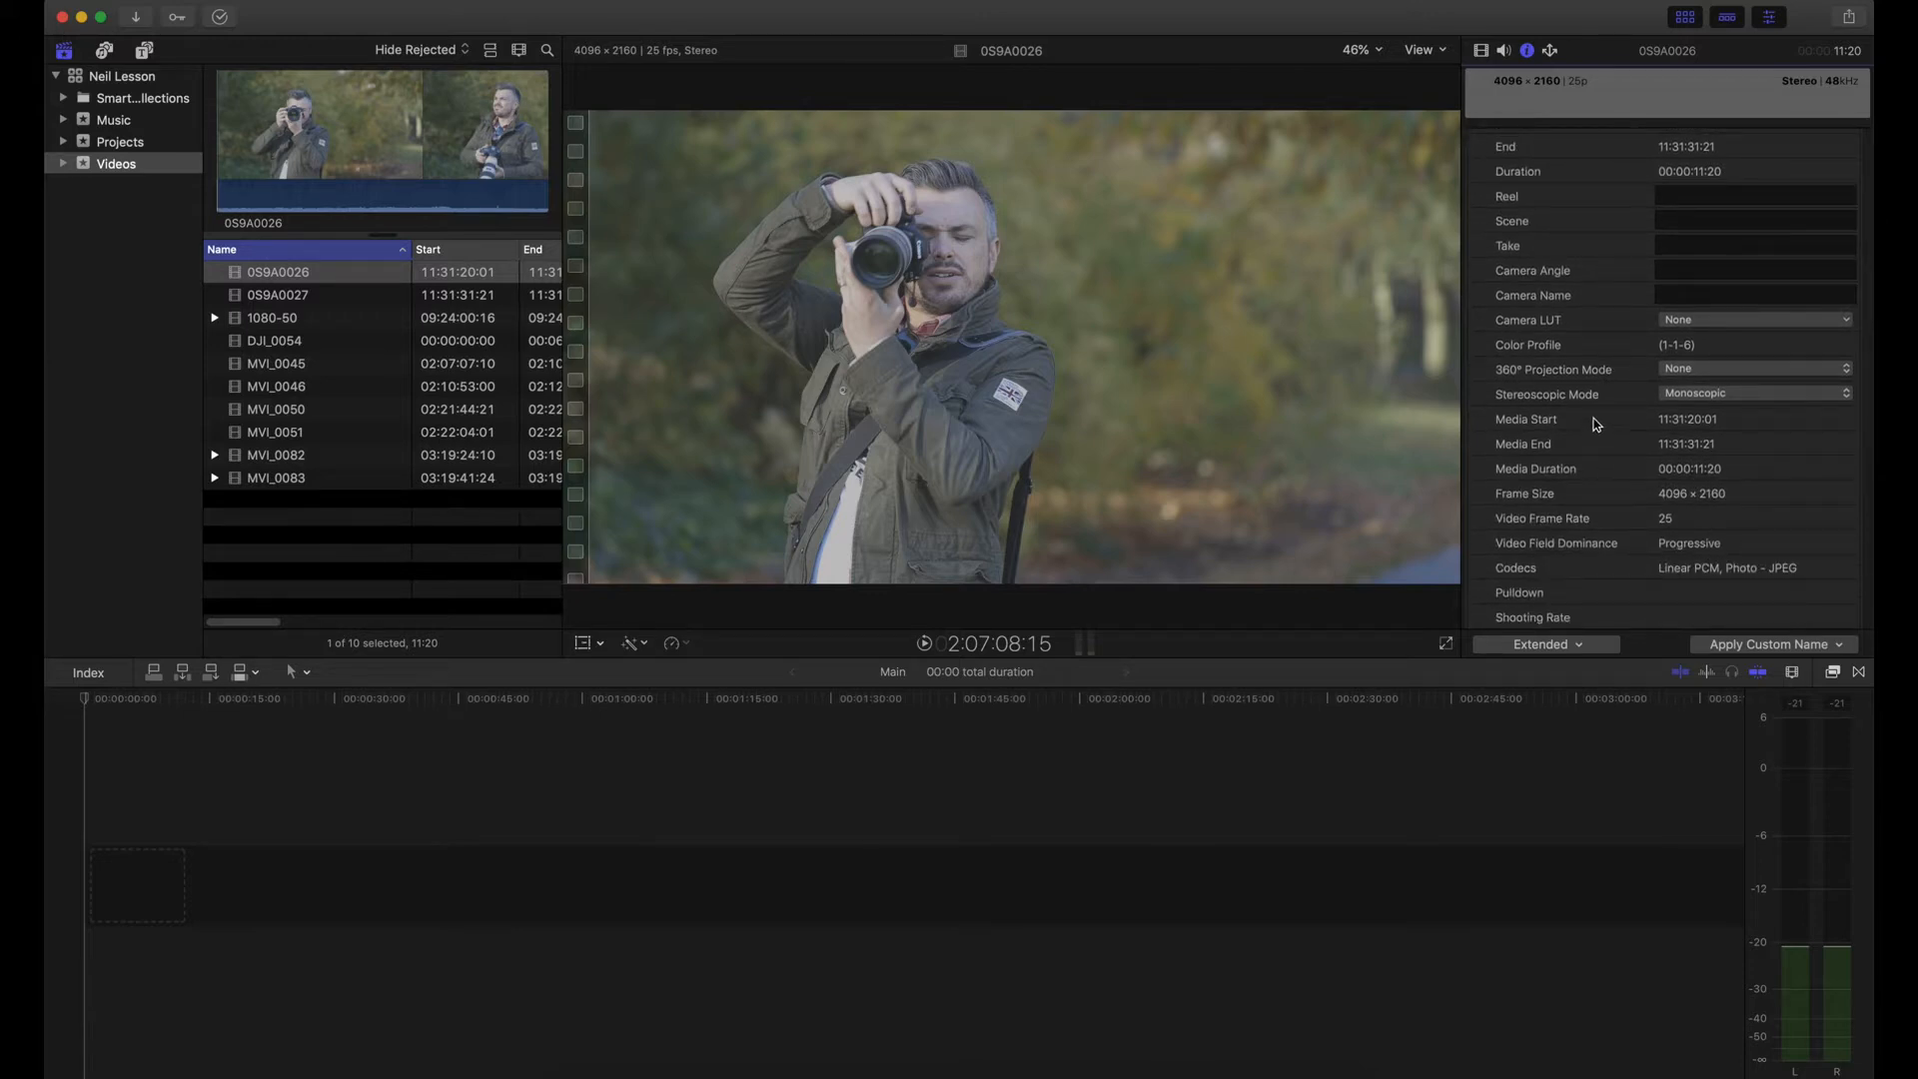
scroll(1595, 424, "up", 5)
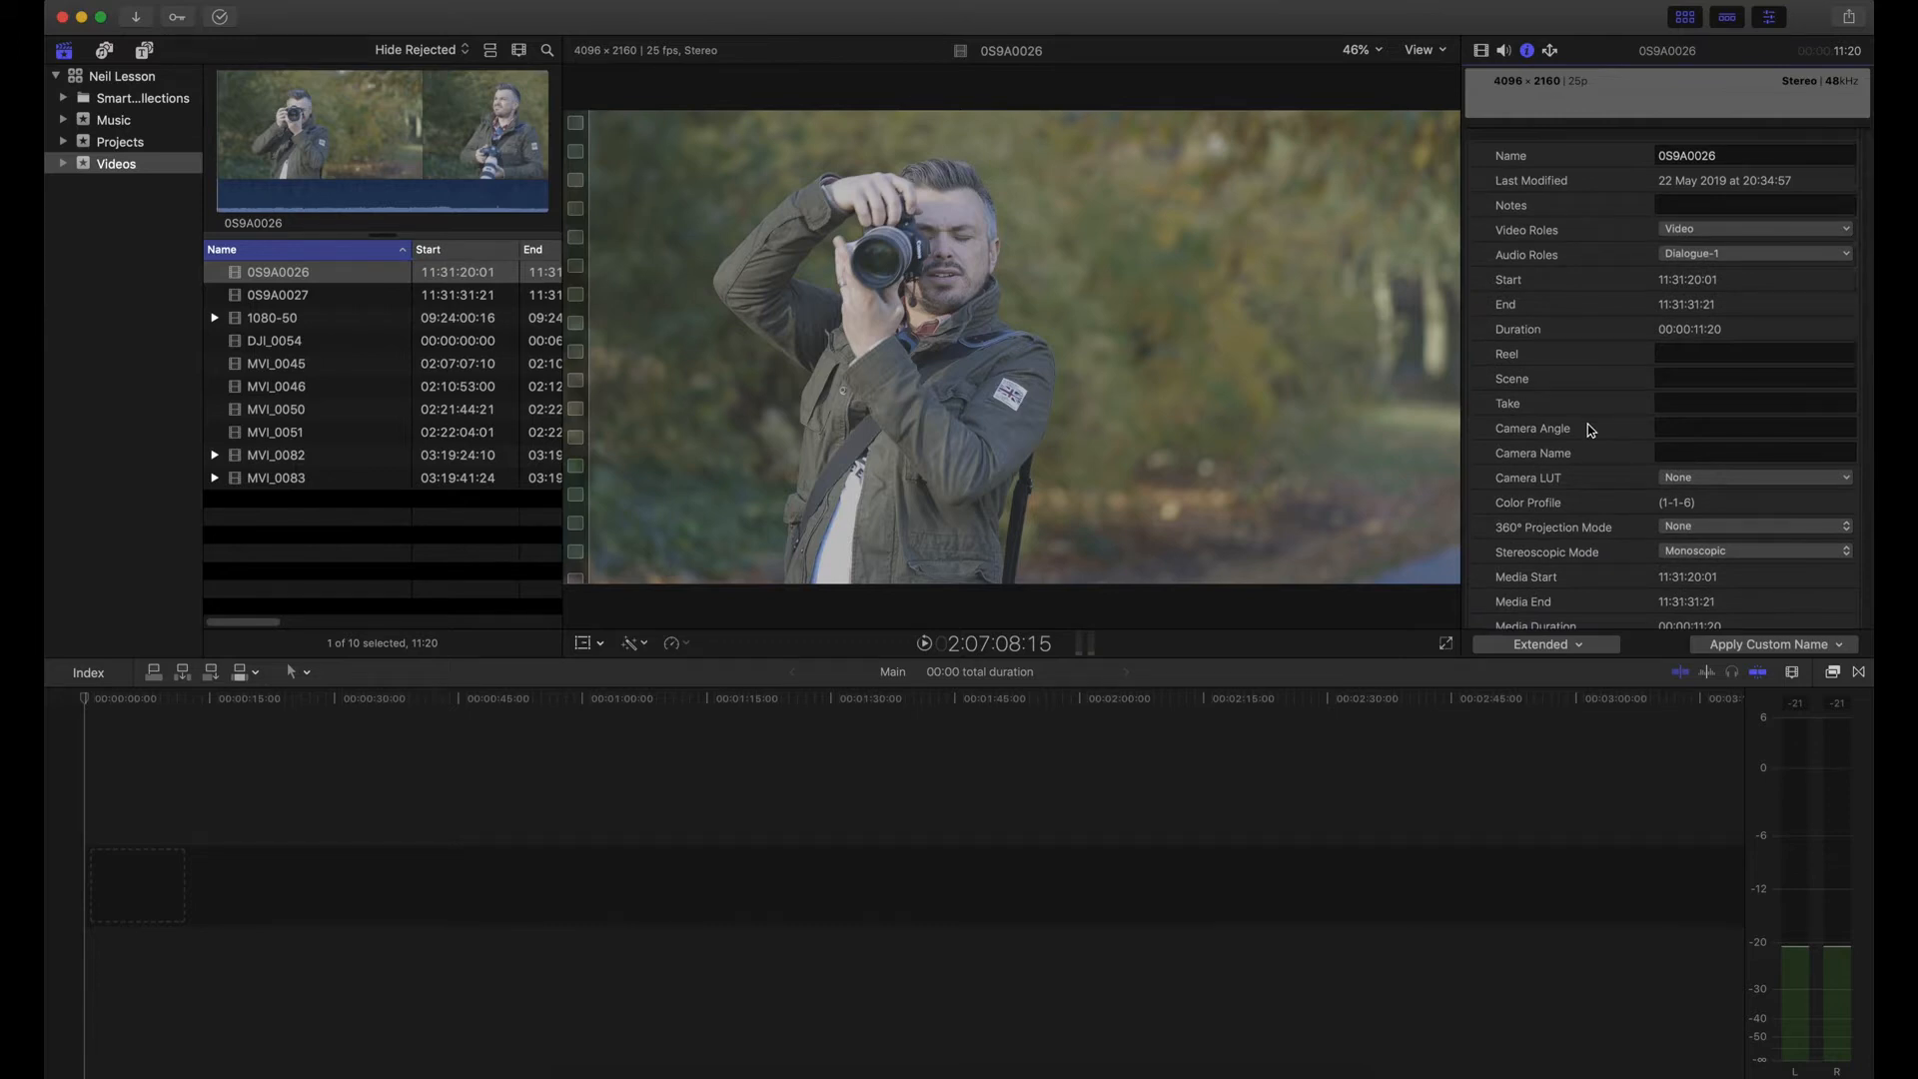
Step: Reposition the playhead in the empty timeline and view the Transitions and Effects browsers, leaving both closed
left_click(806, 822)
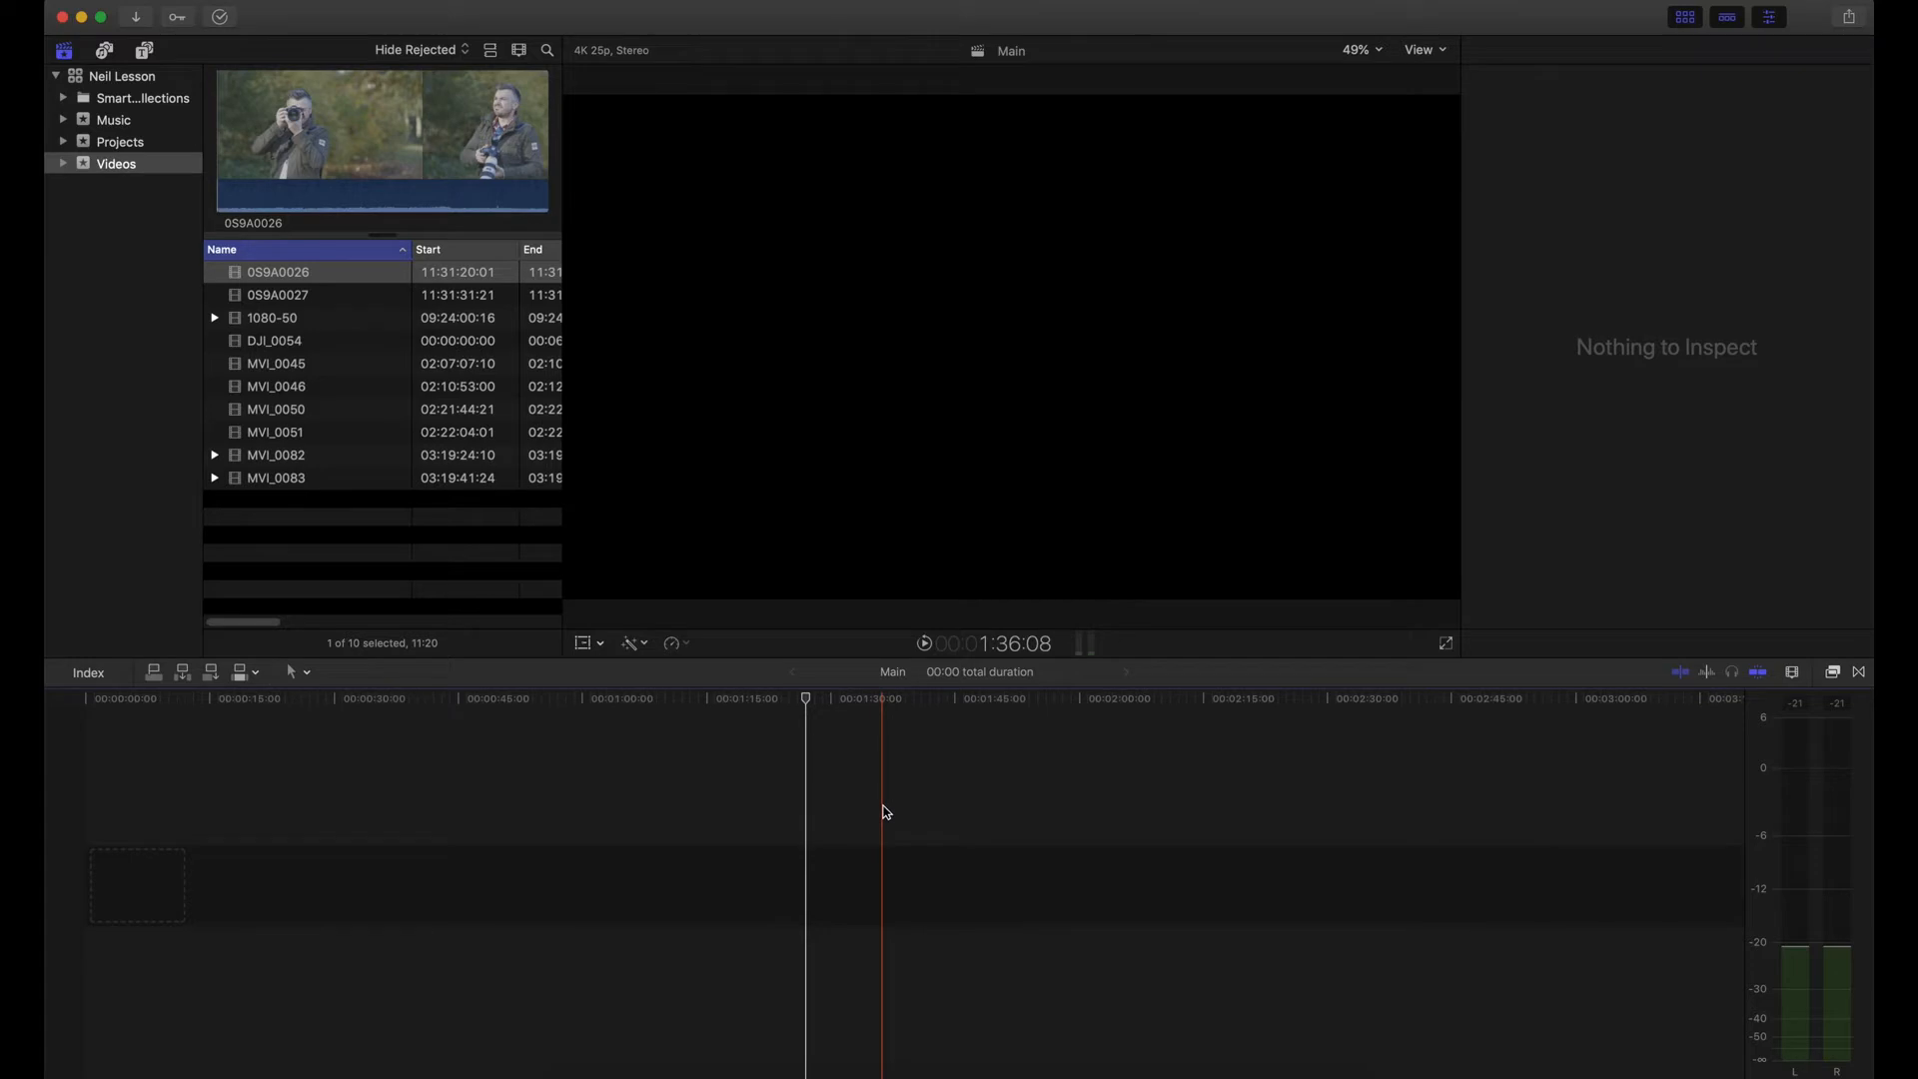
left_click(1320, 833)
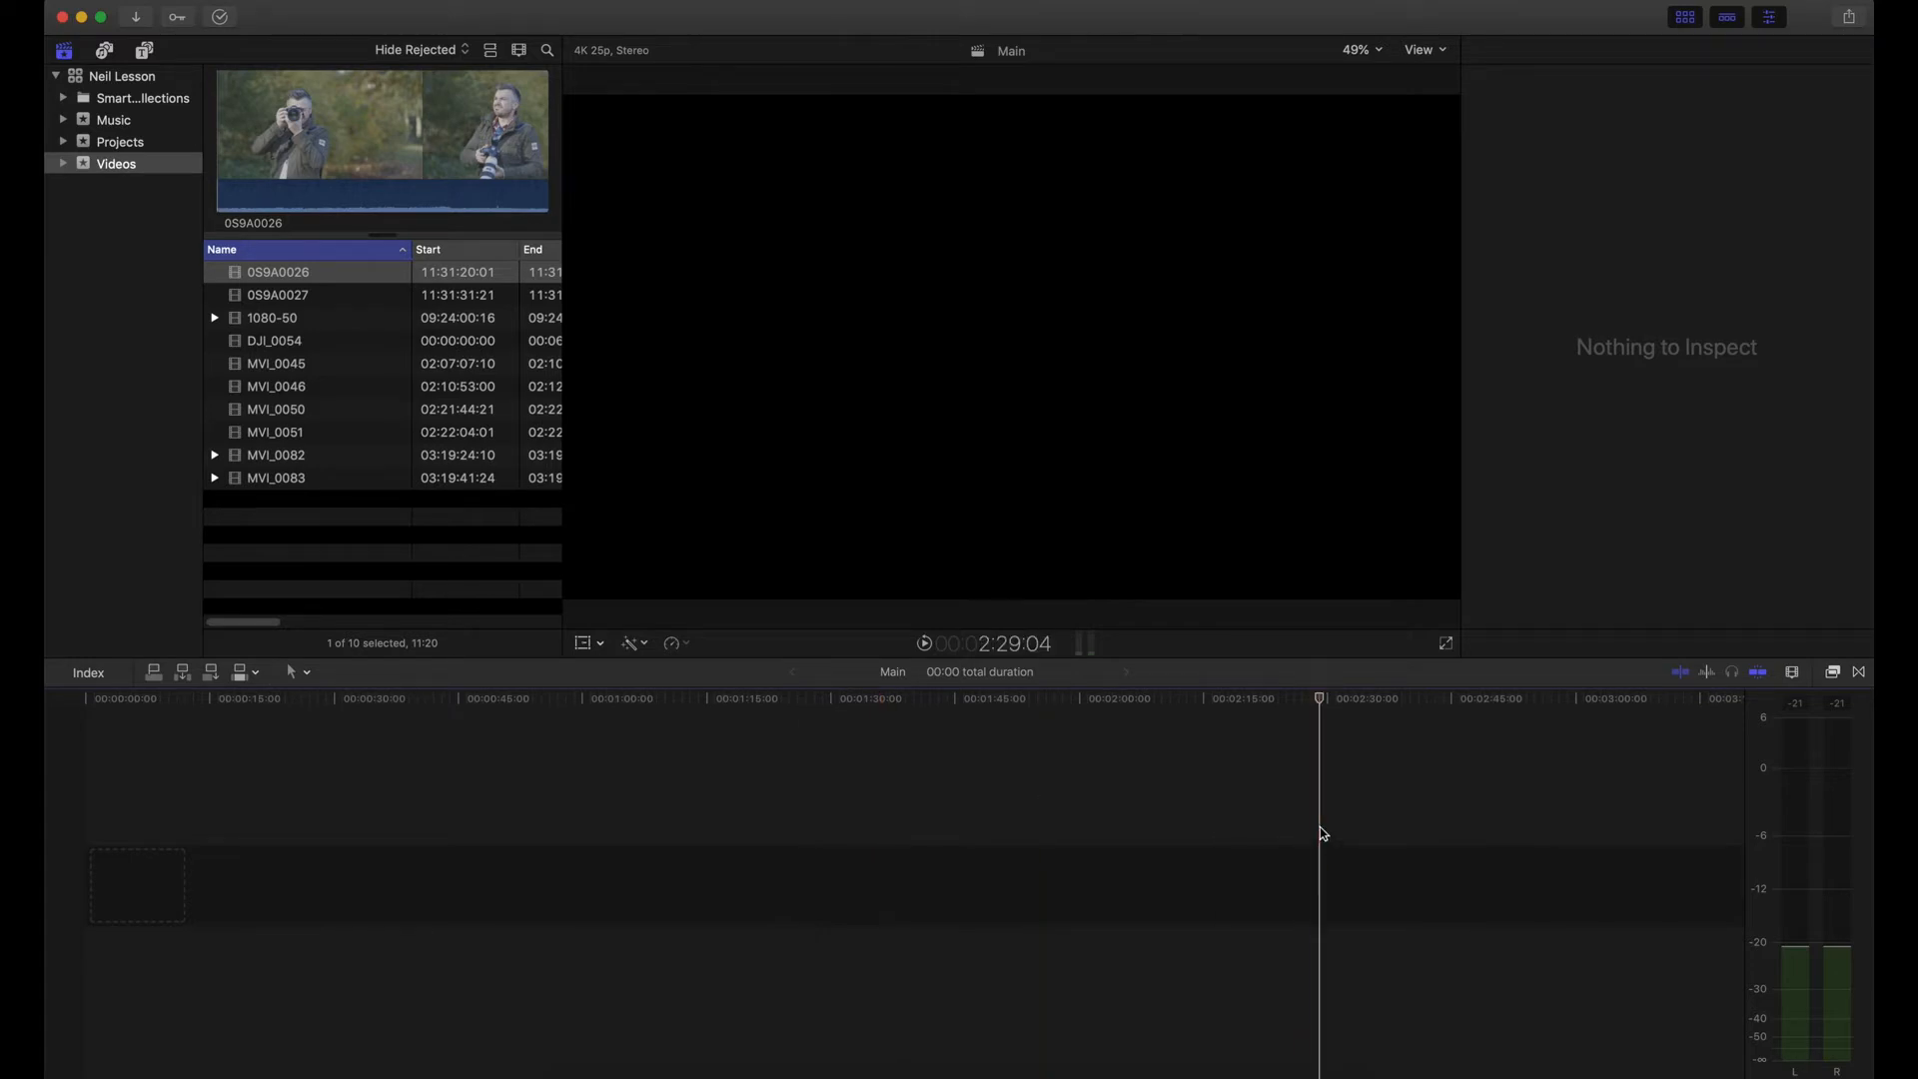
left_click(1860, 672)
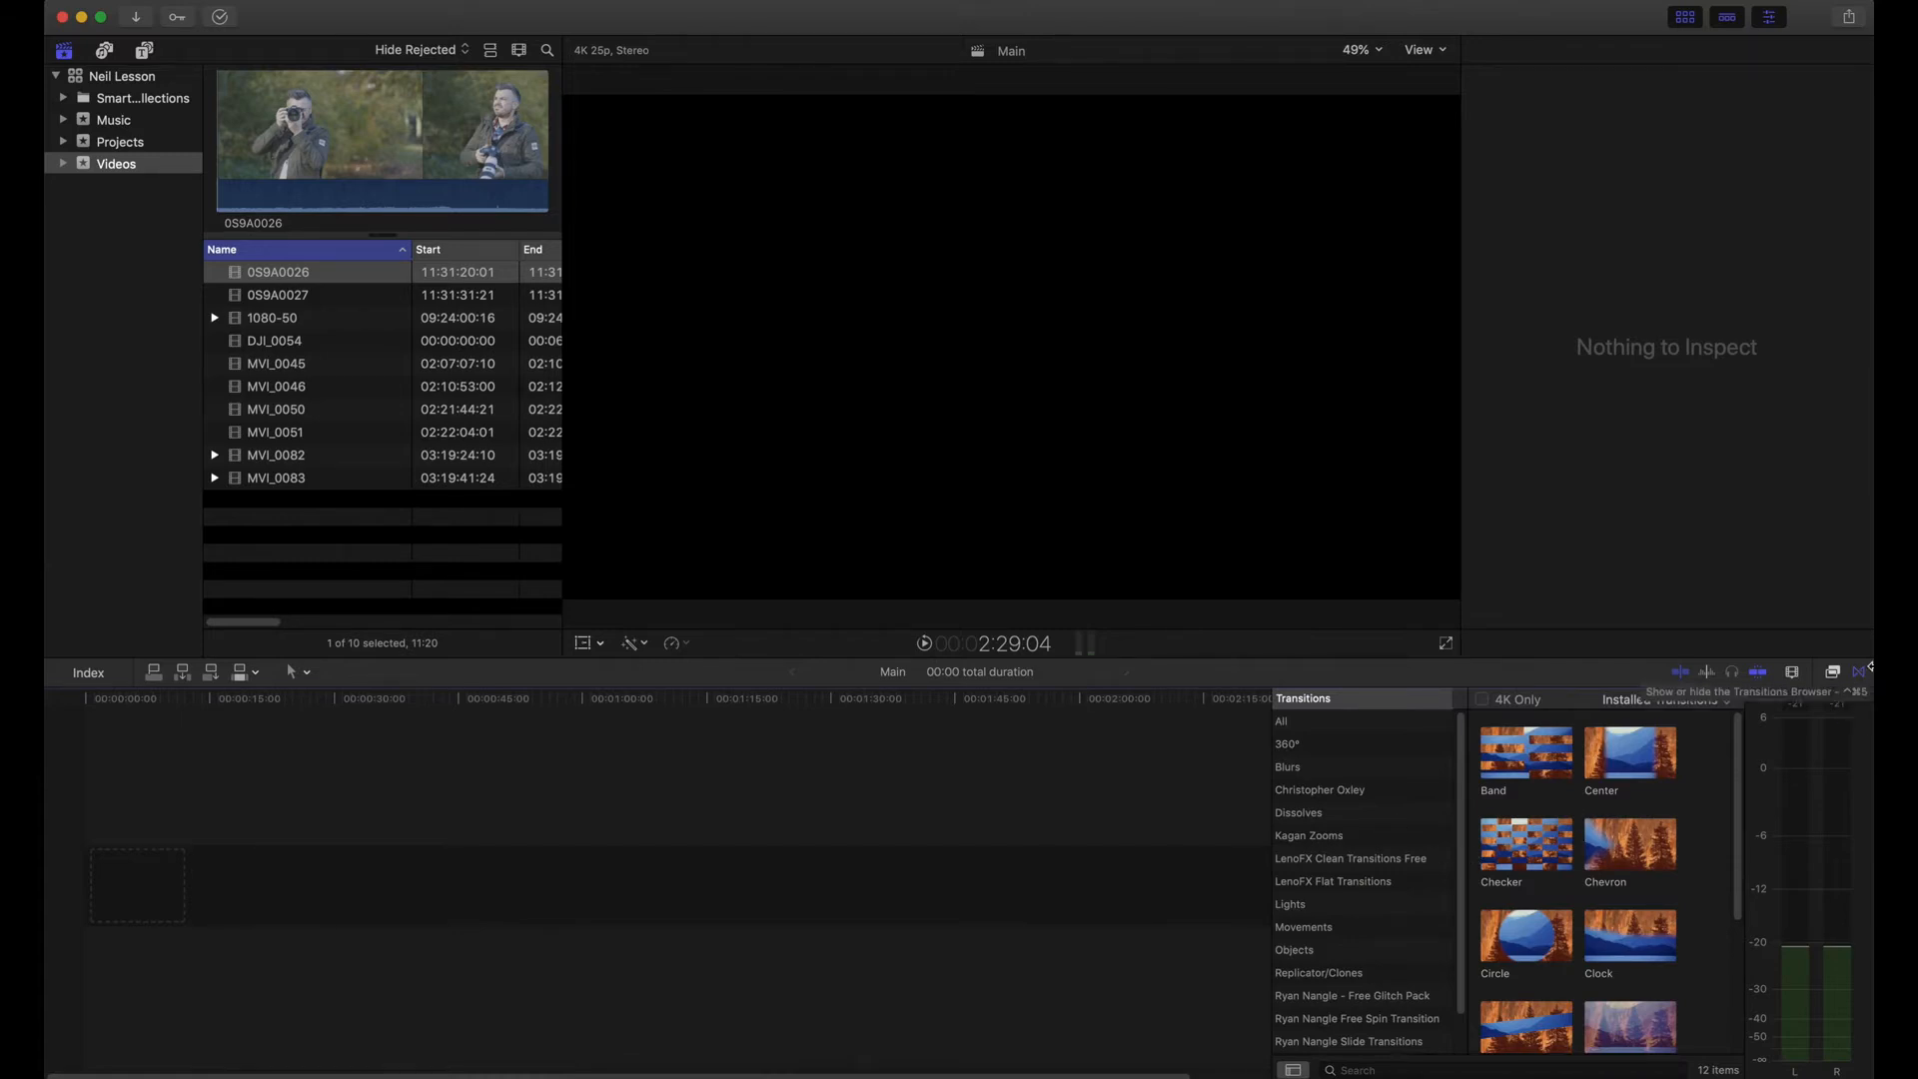
left_click(1835, 674)
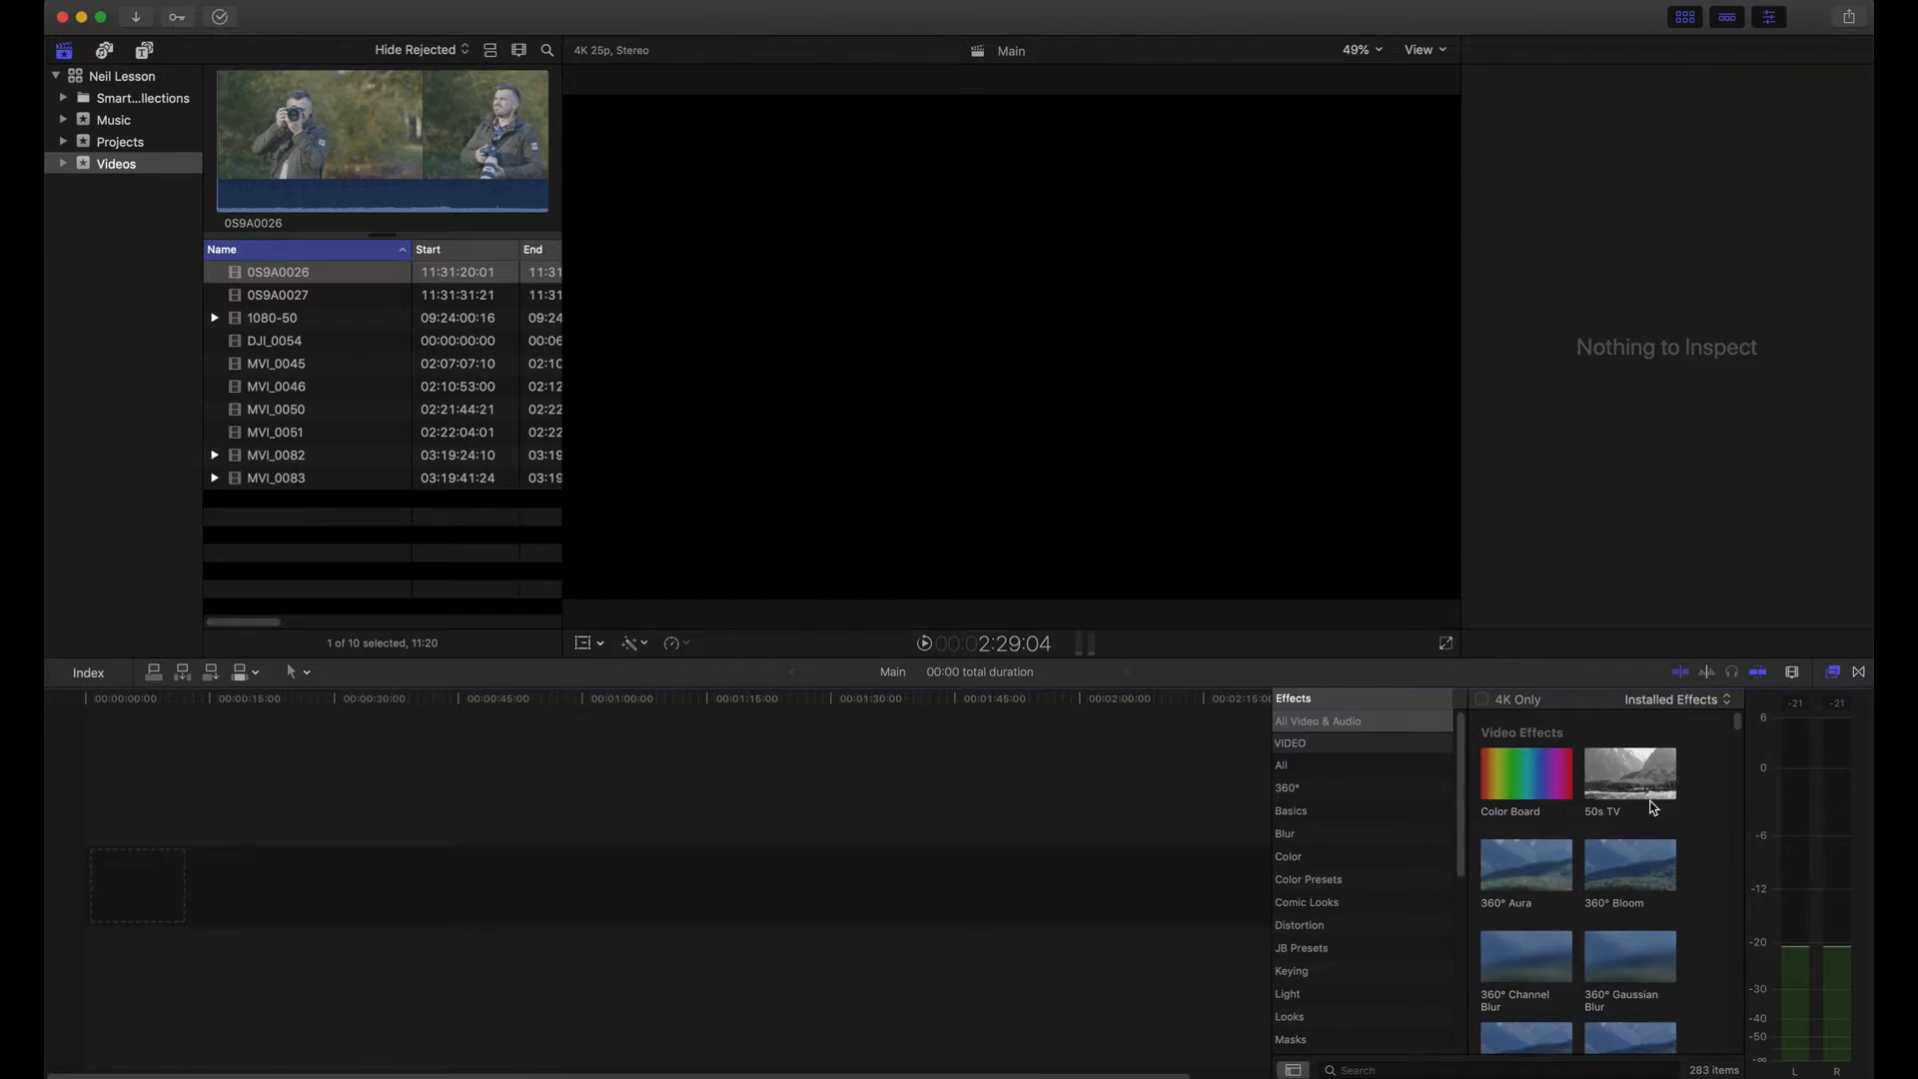
left_click(1835, 673)
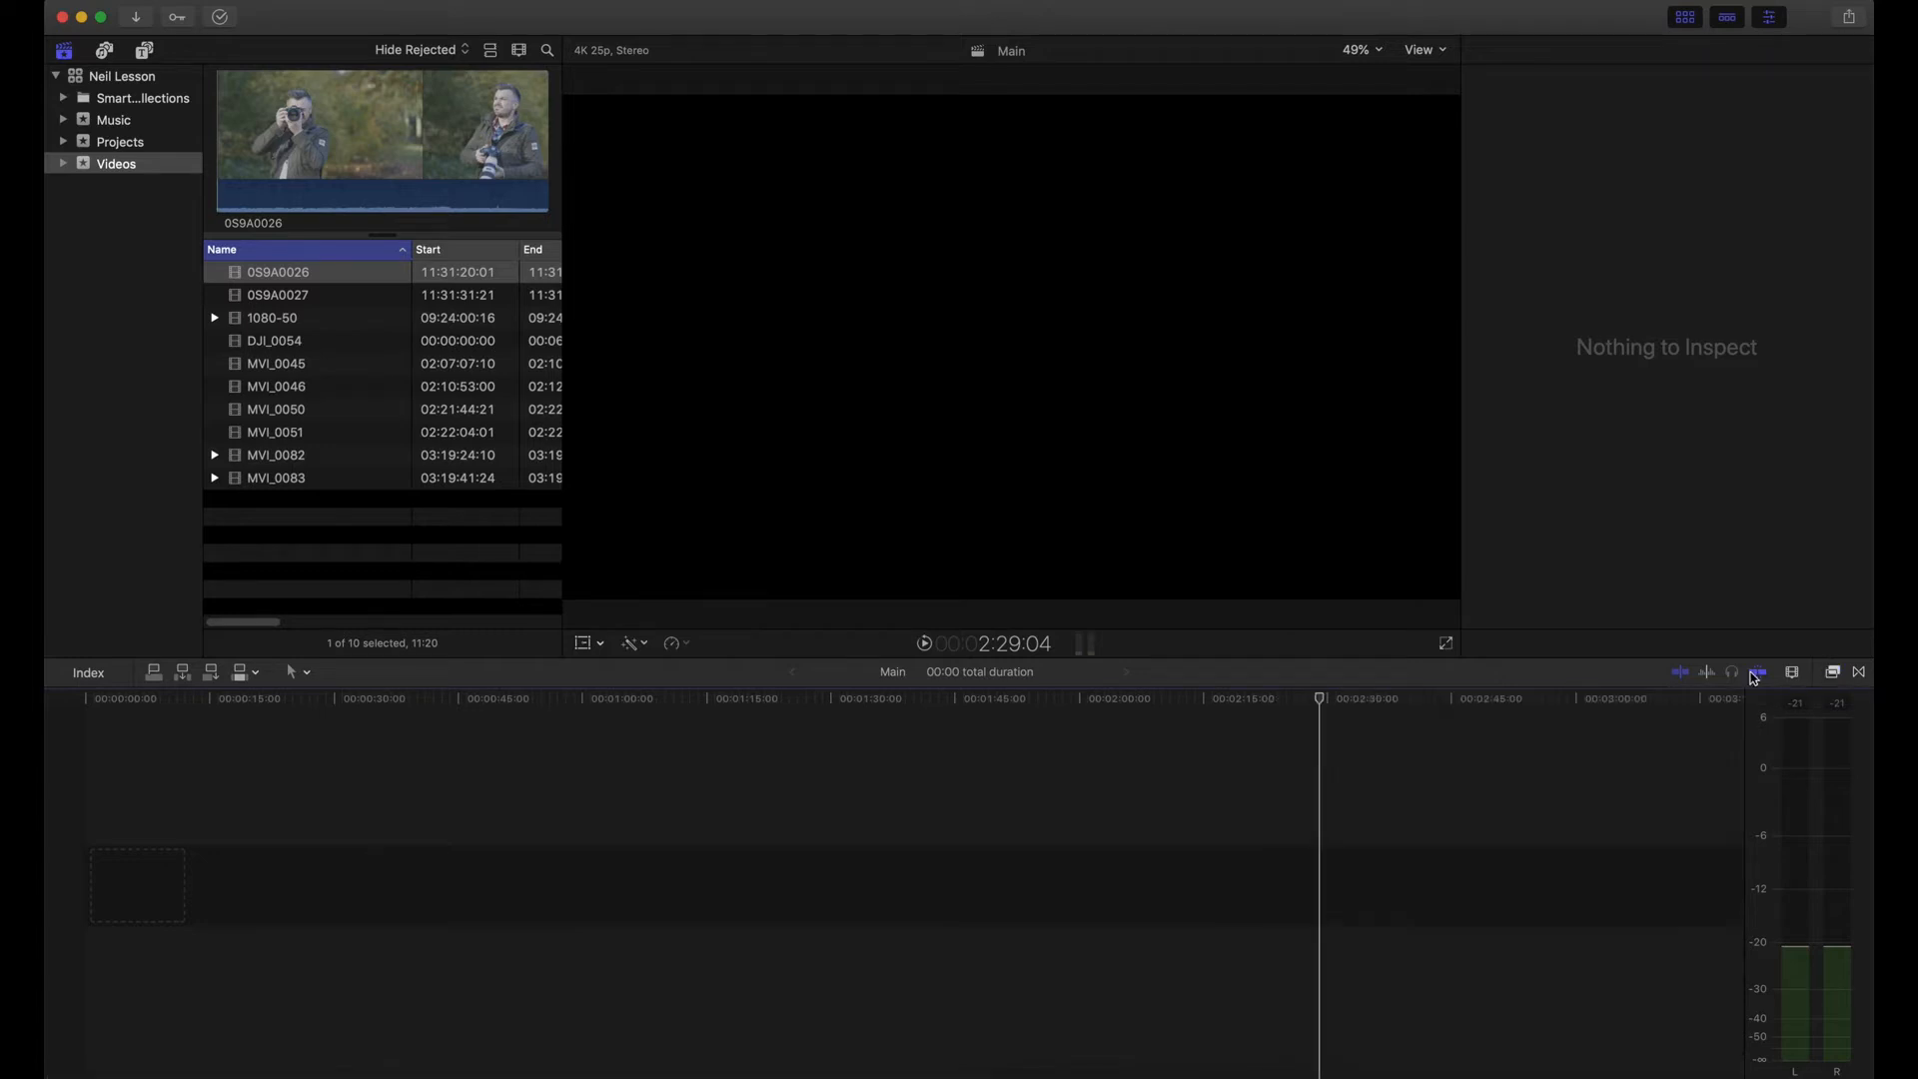
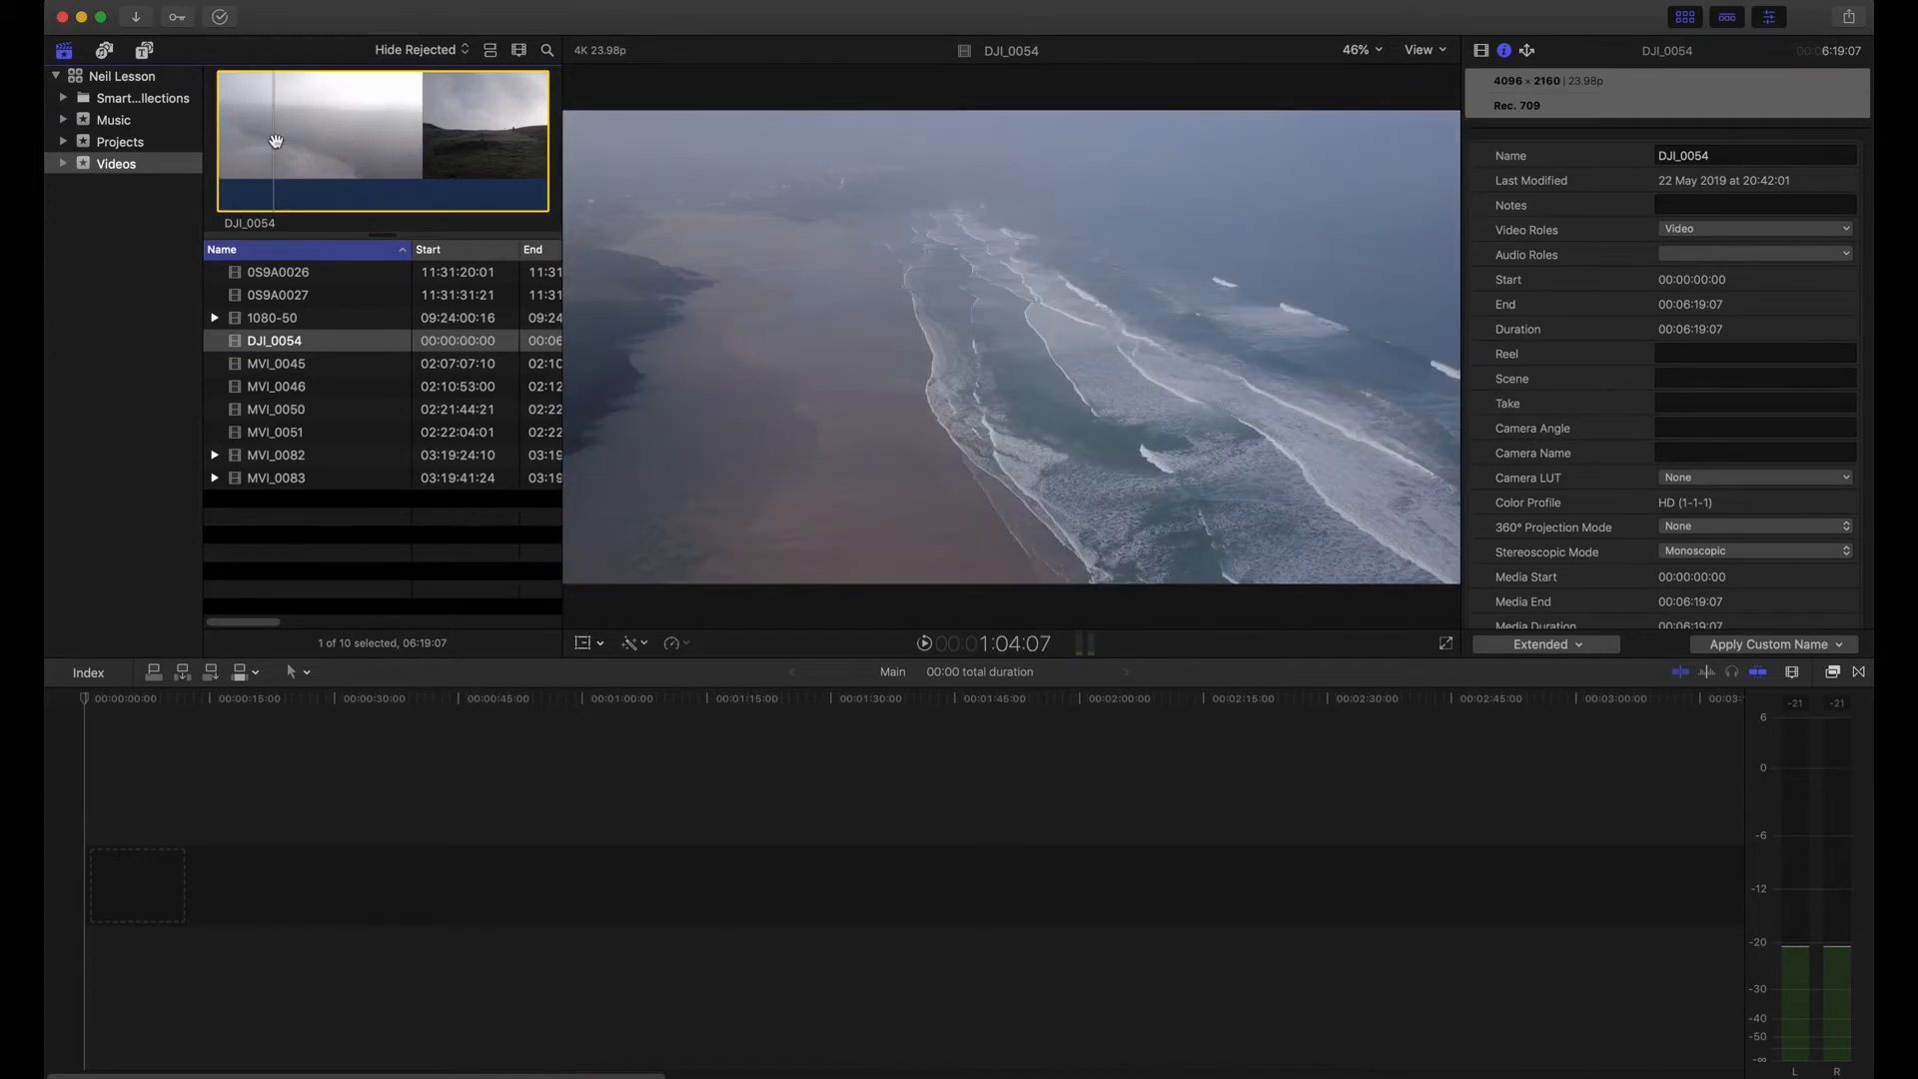
Step: Skim through the DJI_0054 drone clip in list and filmstrip display, leaving the browser in list mode
left_click(301, 366)
left_click(296, 344)
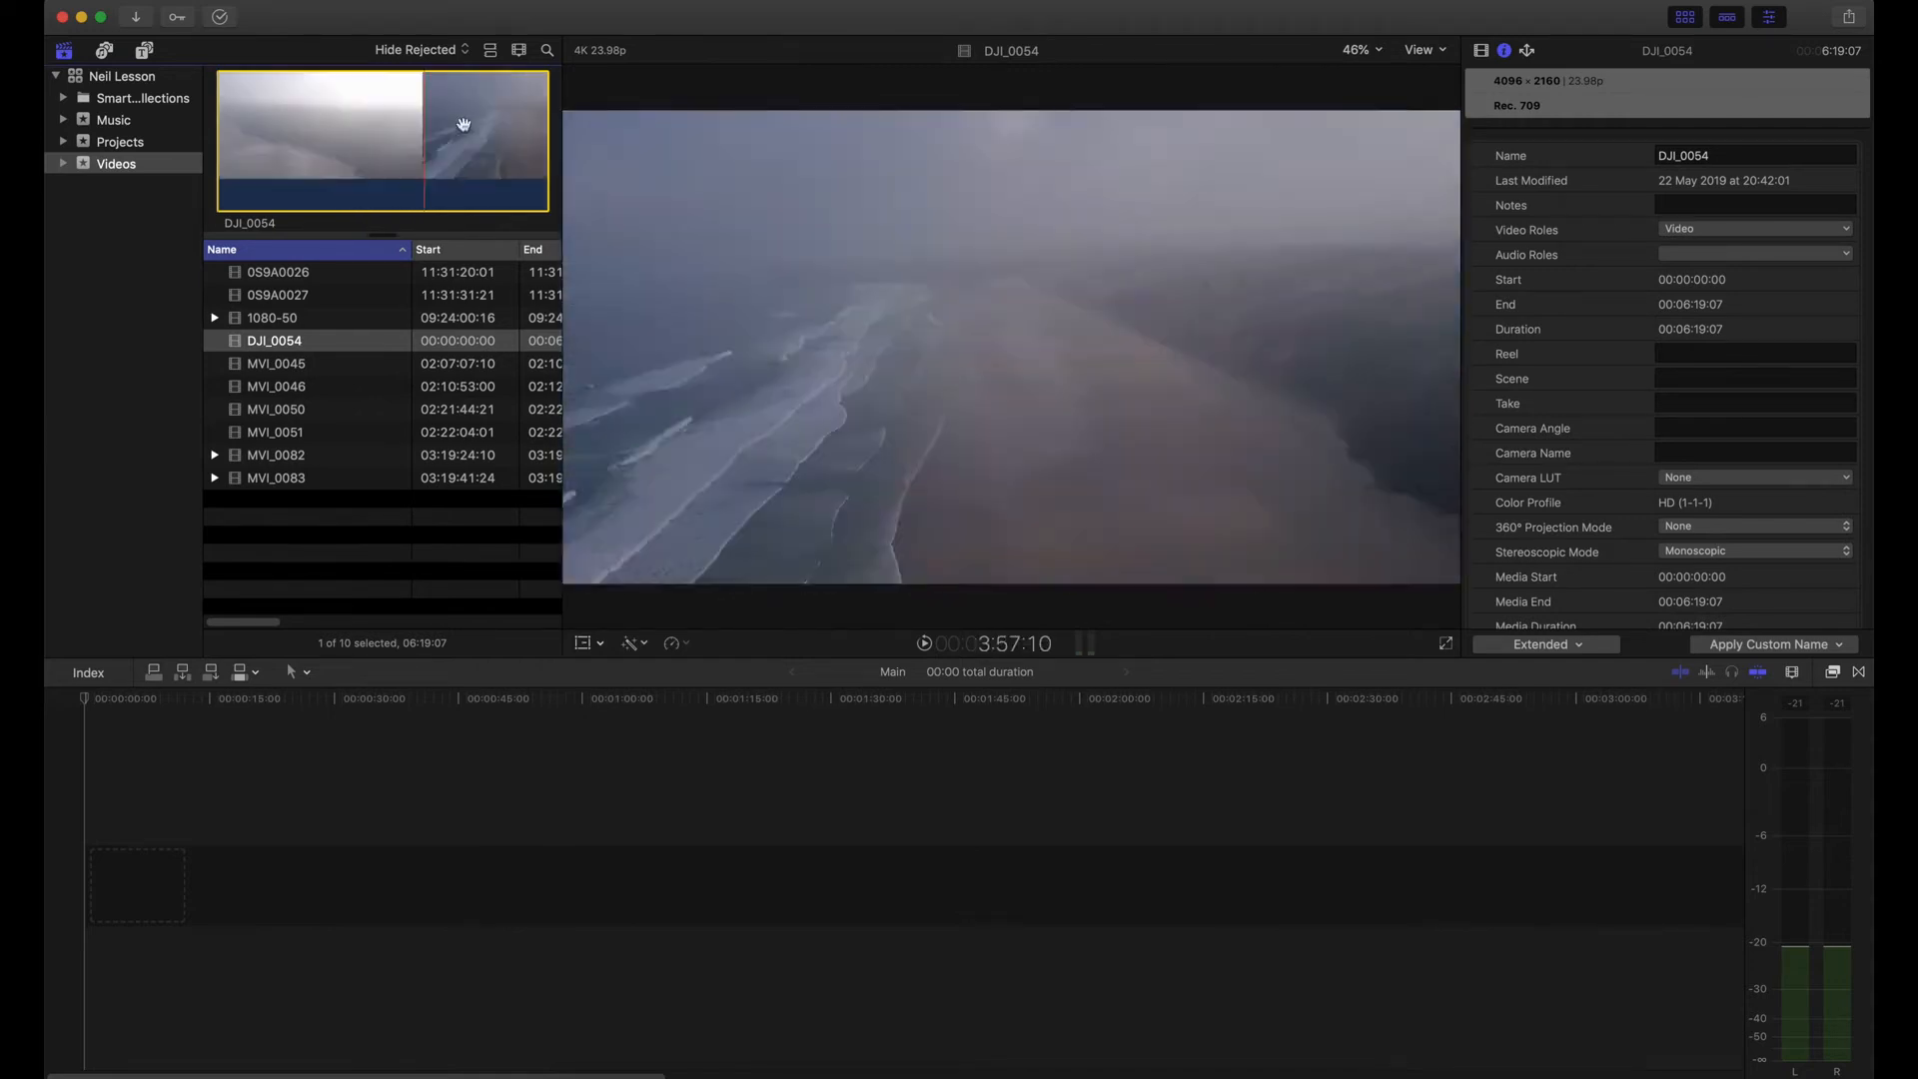
left_click(494, 55)
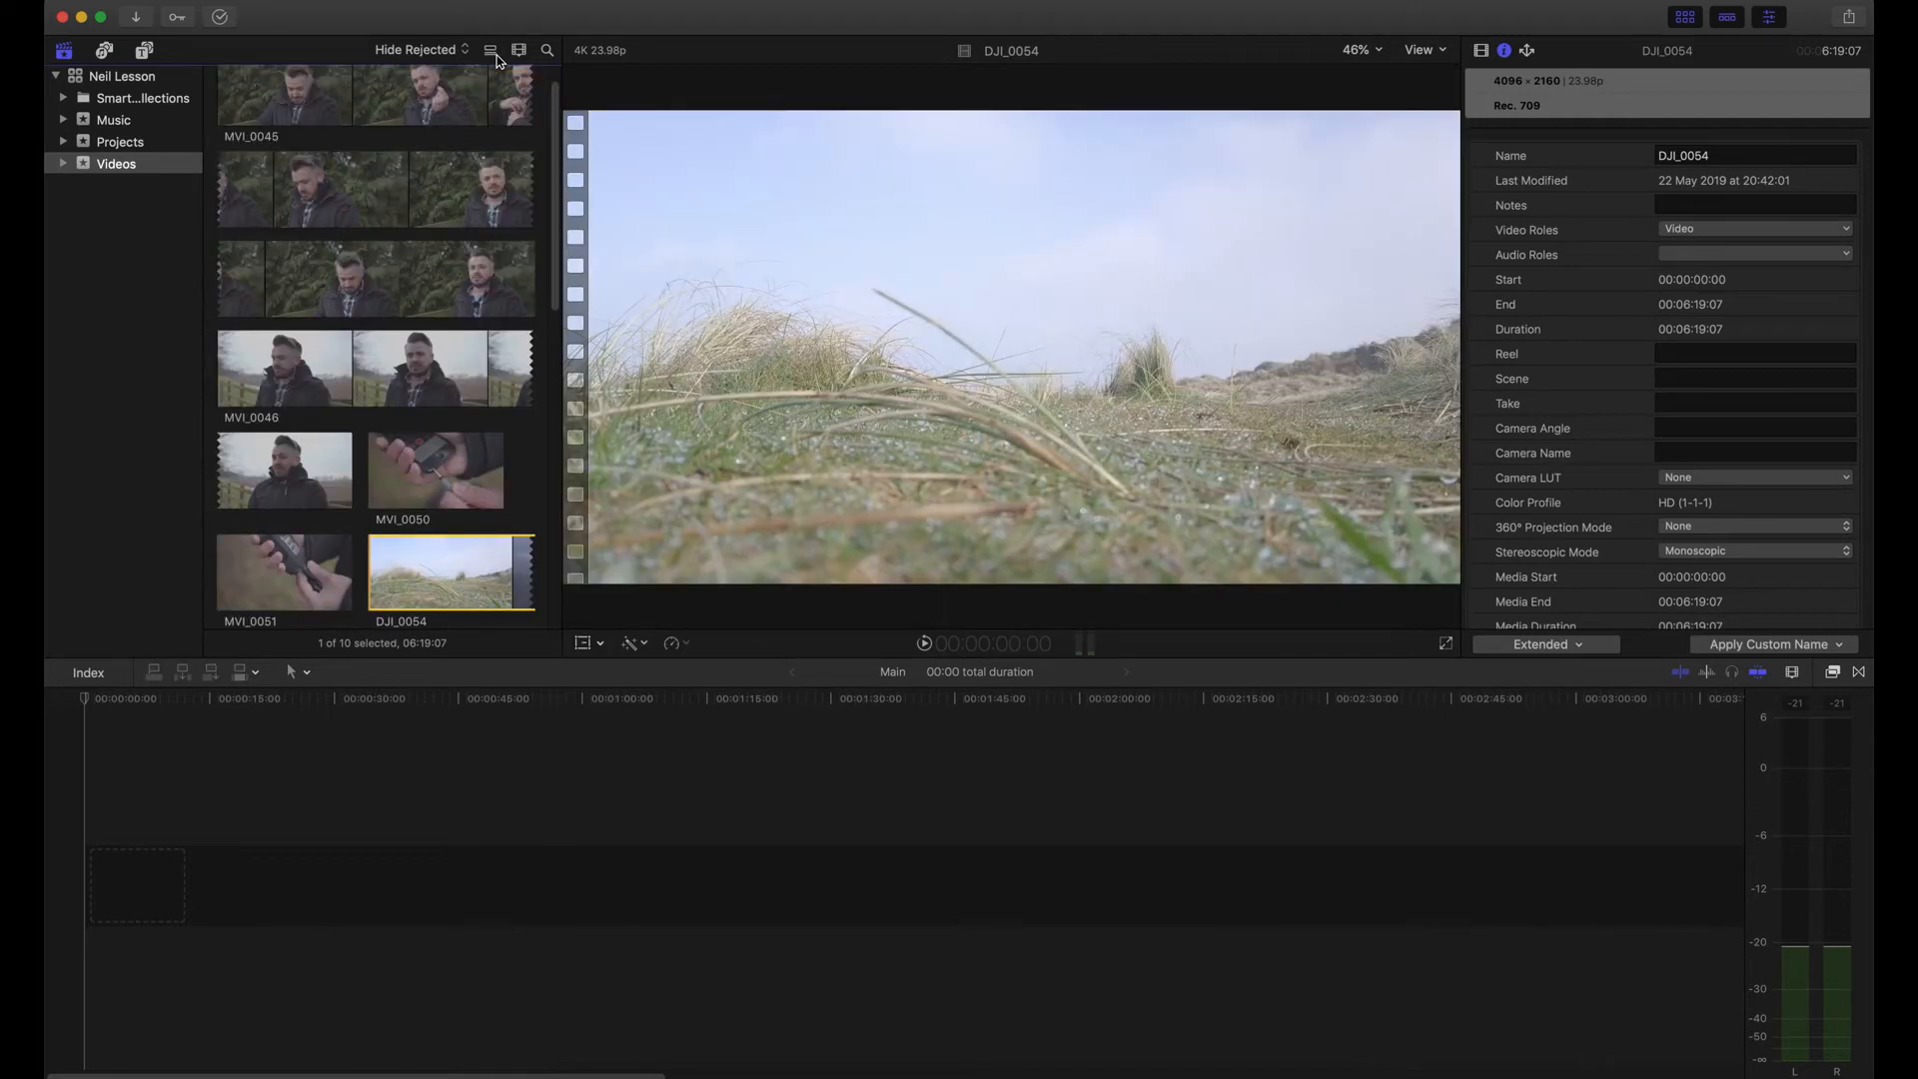
scroll(433, 210, "down", 5)
scroll(433, 222, "down", 5)
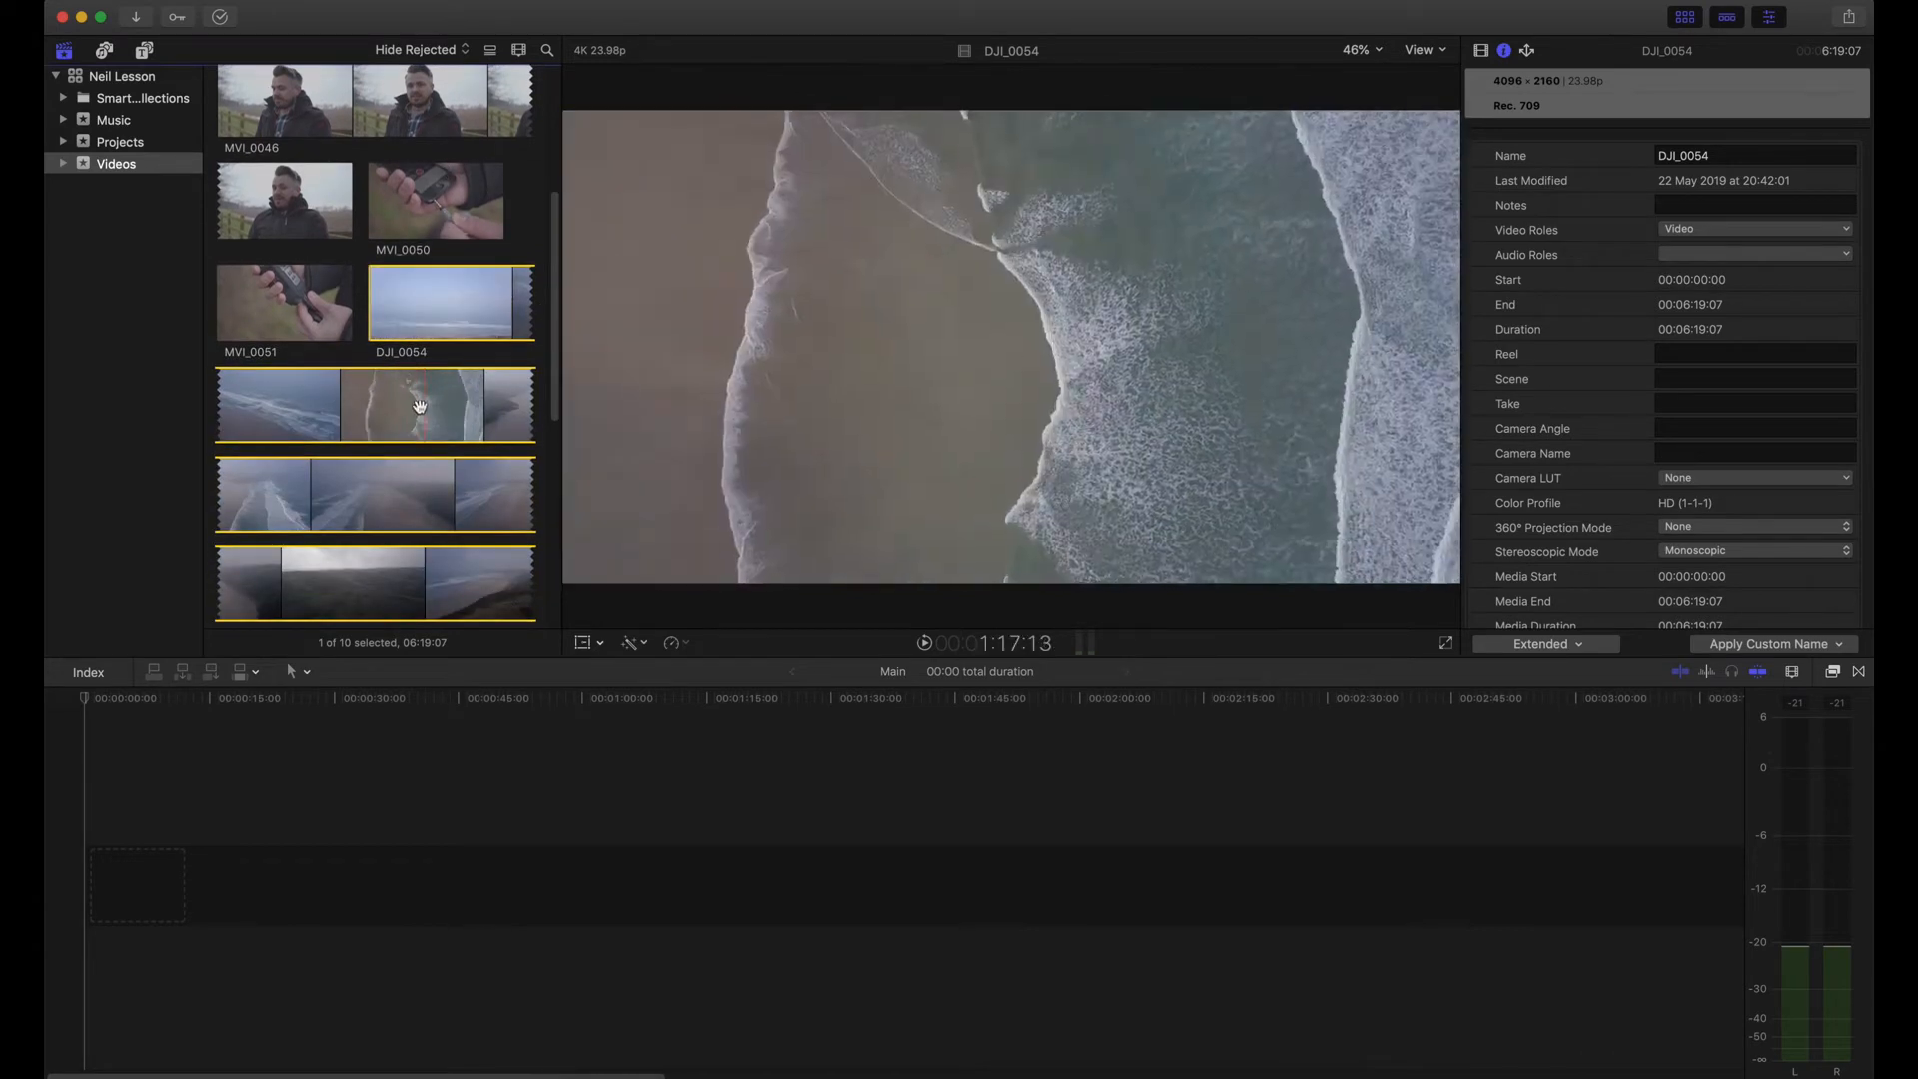
scroll(384, 366, "down", 1)
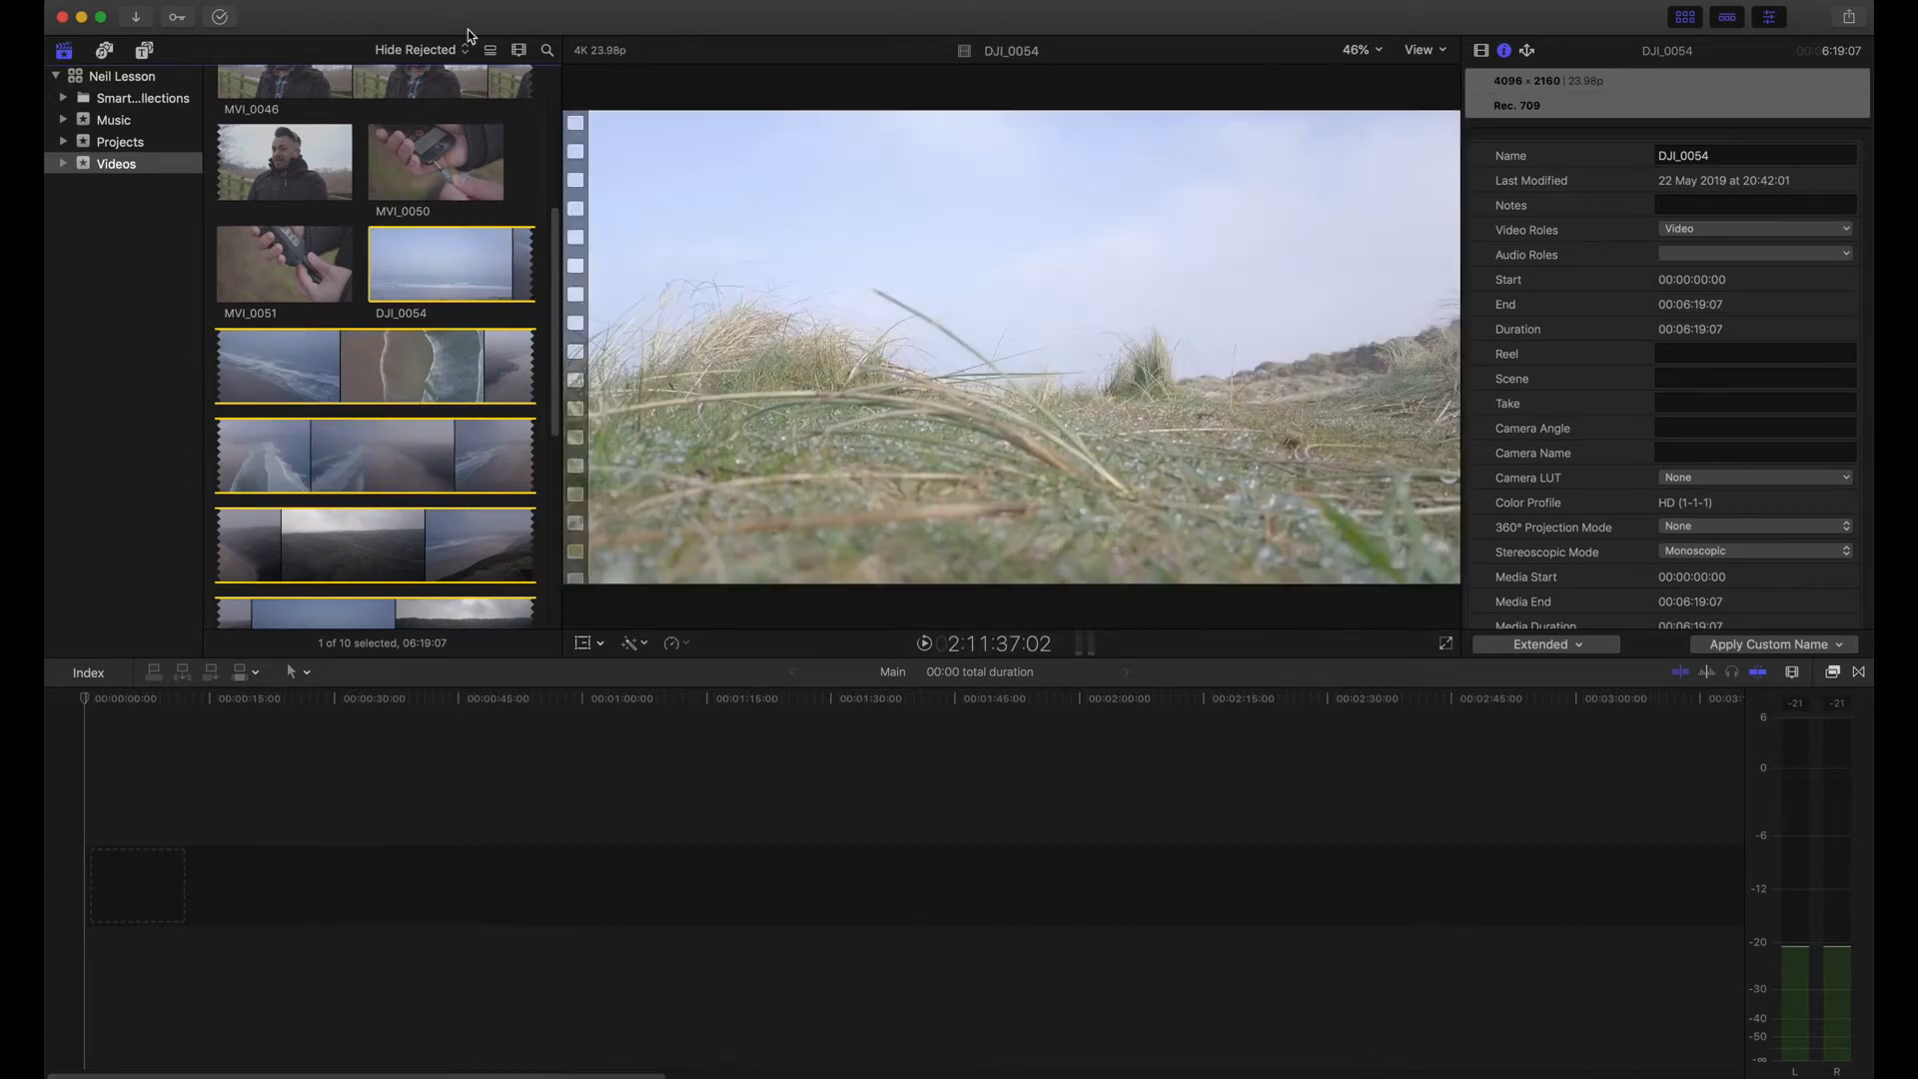
left_click(492, 51)
Step: Mark a range of DJI_0054 from about 0:27 to 1:05 and append it to the Main timeline
left_click(284, 357)
left_click(284, 342)
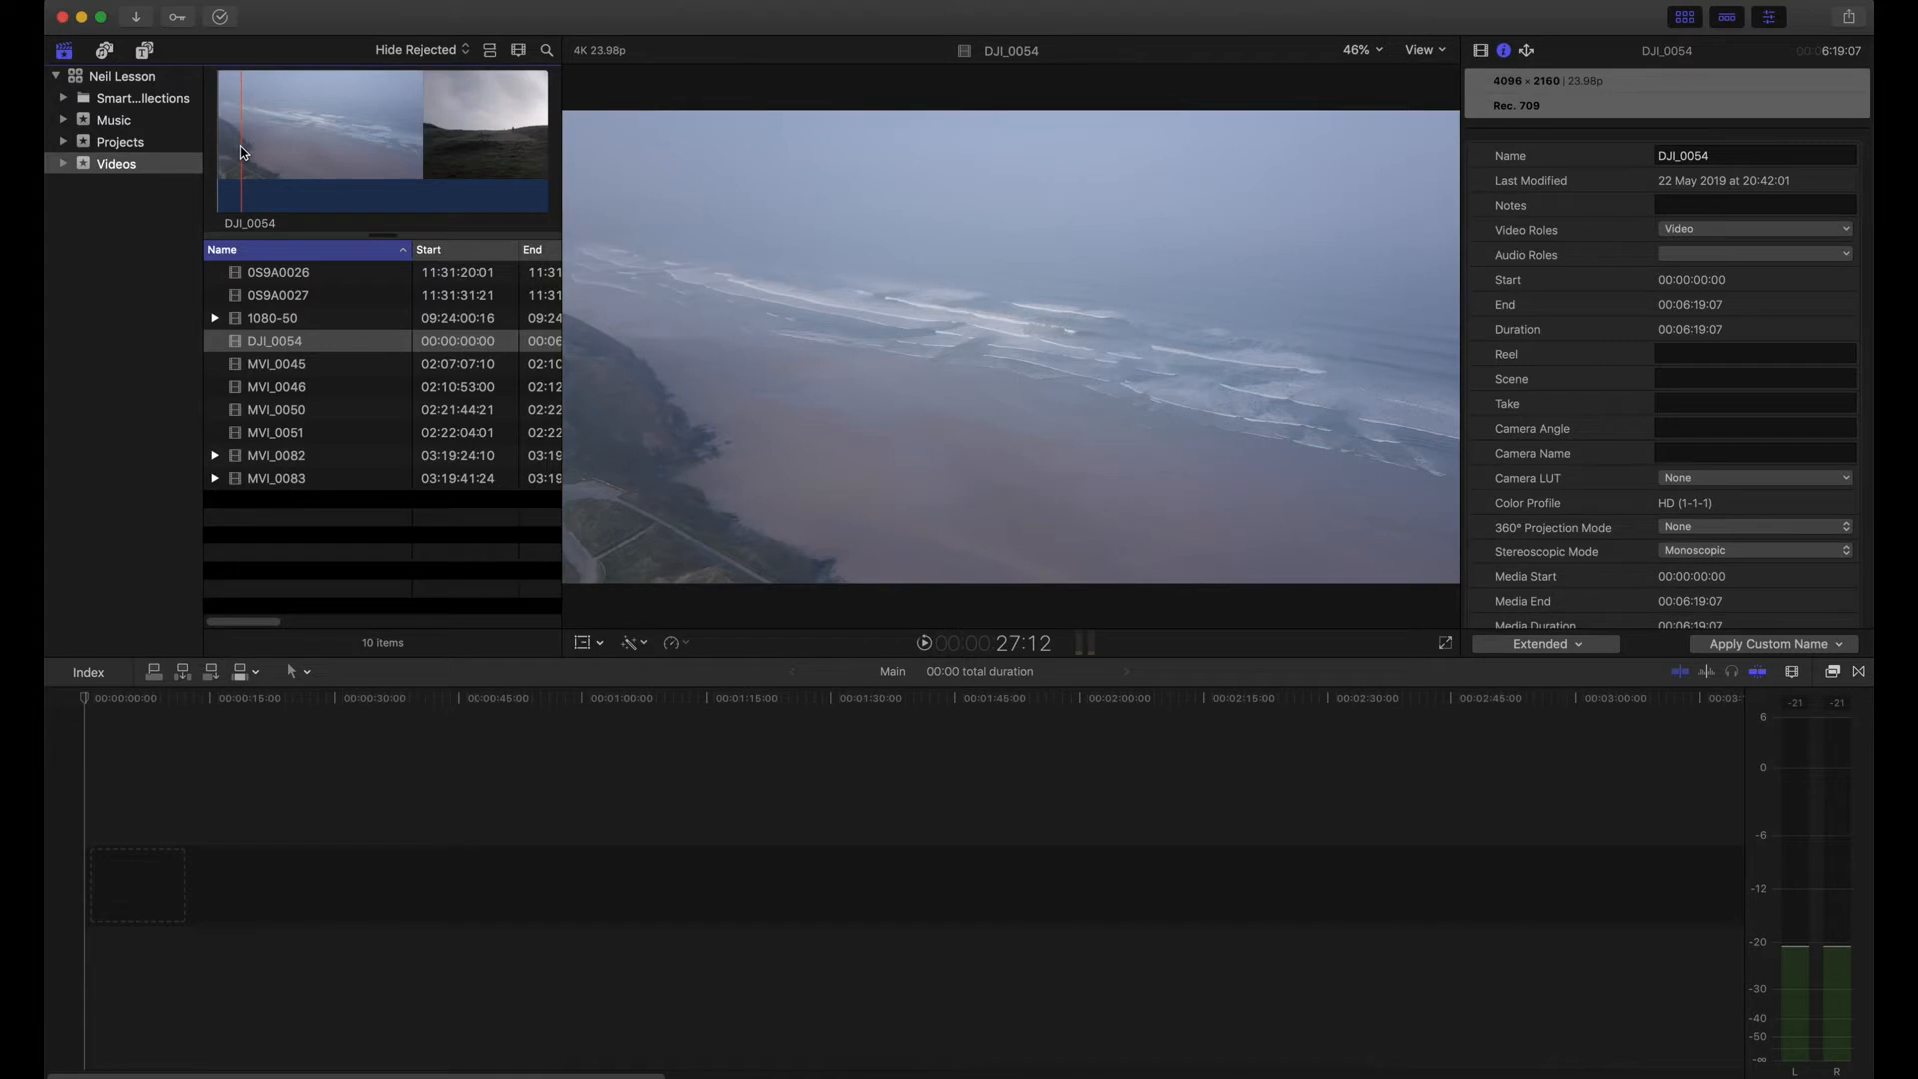
key("i")
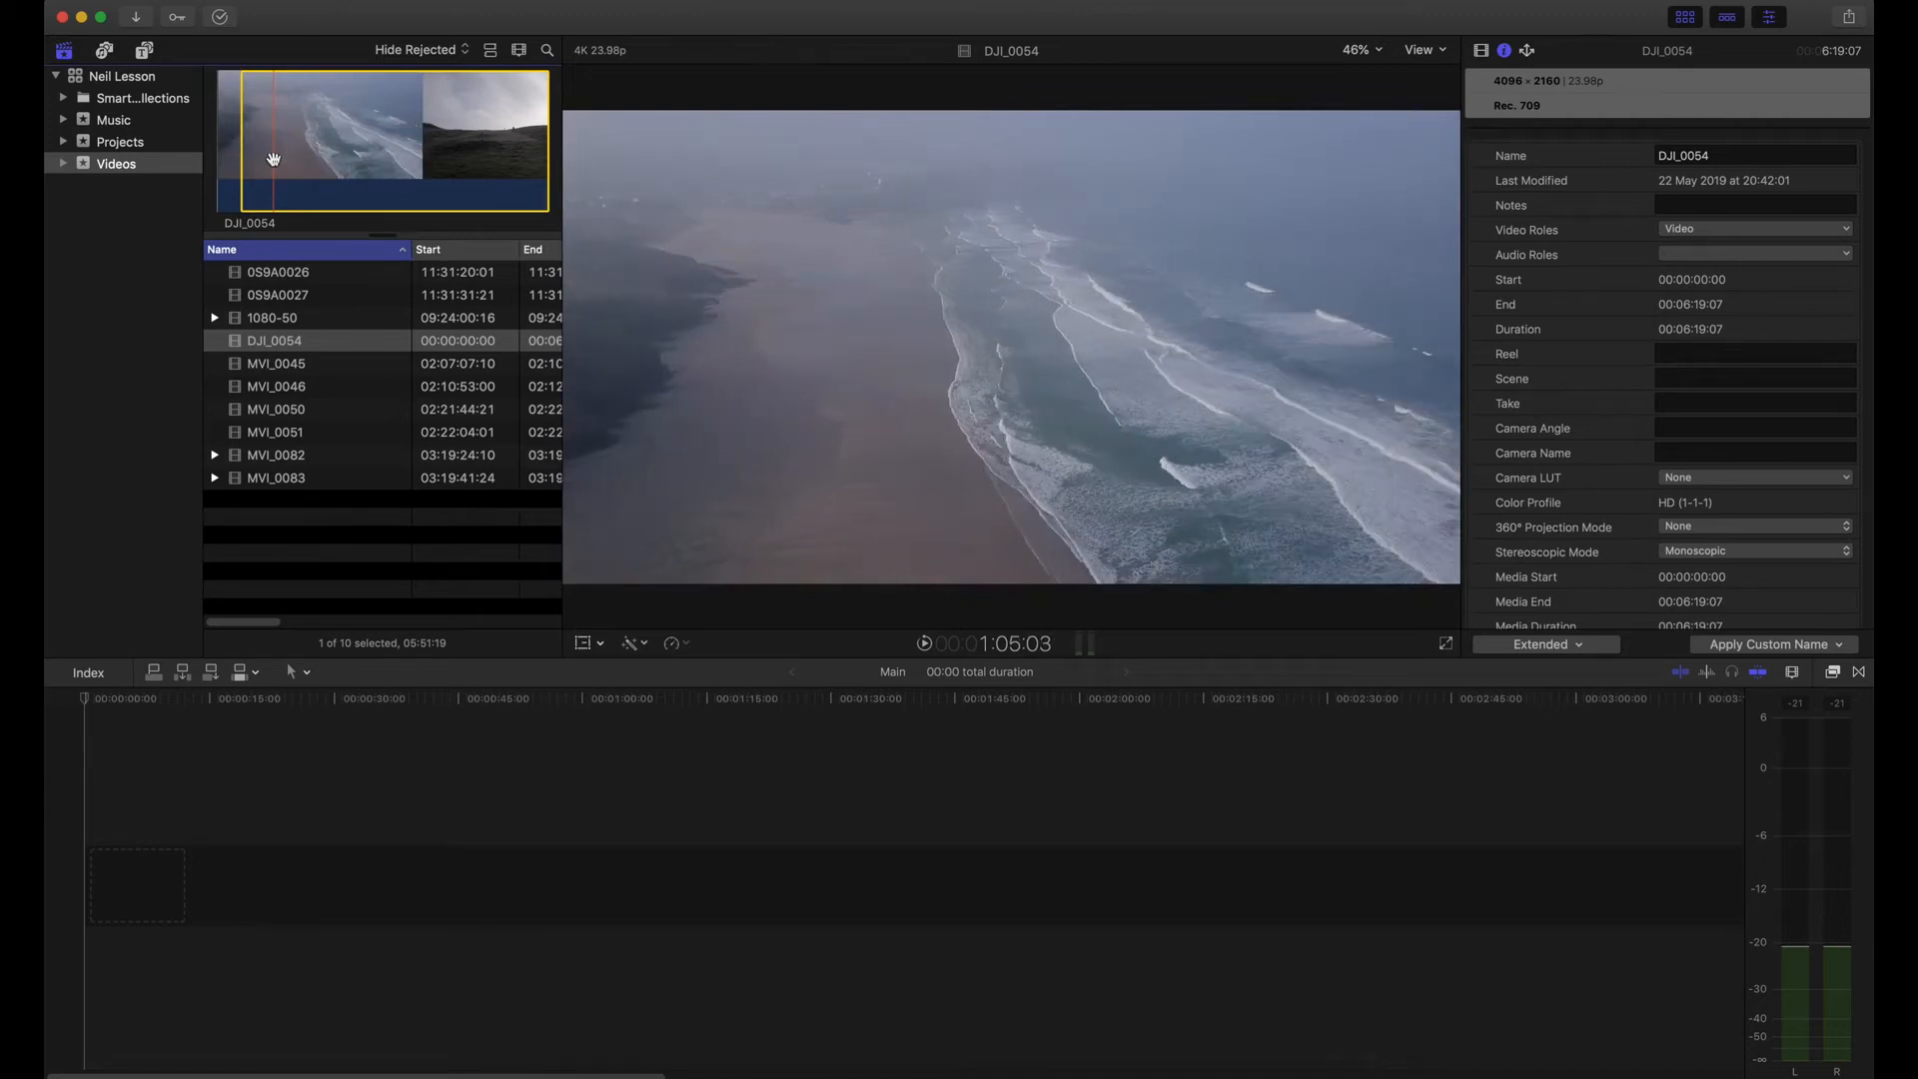
key("o")
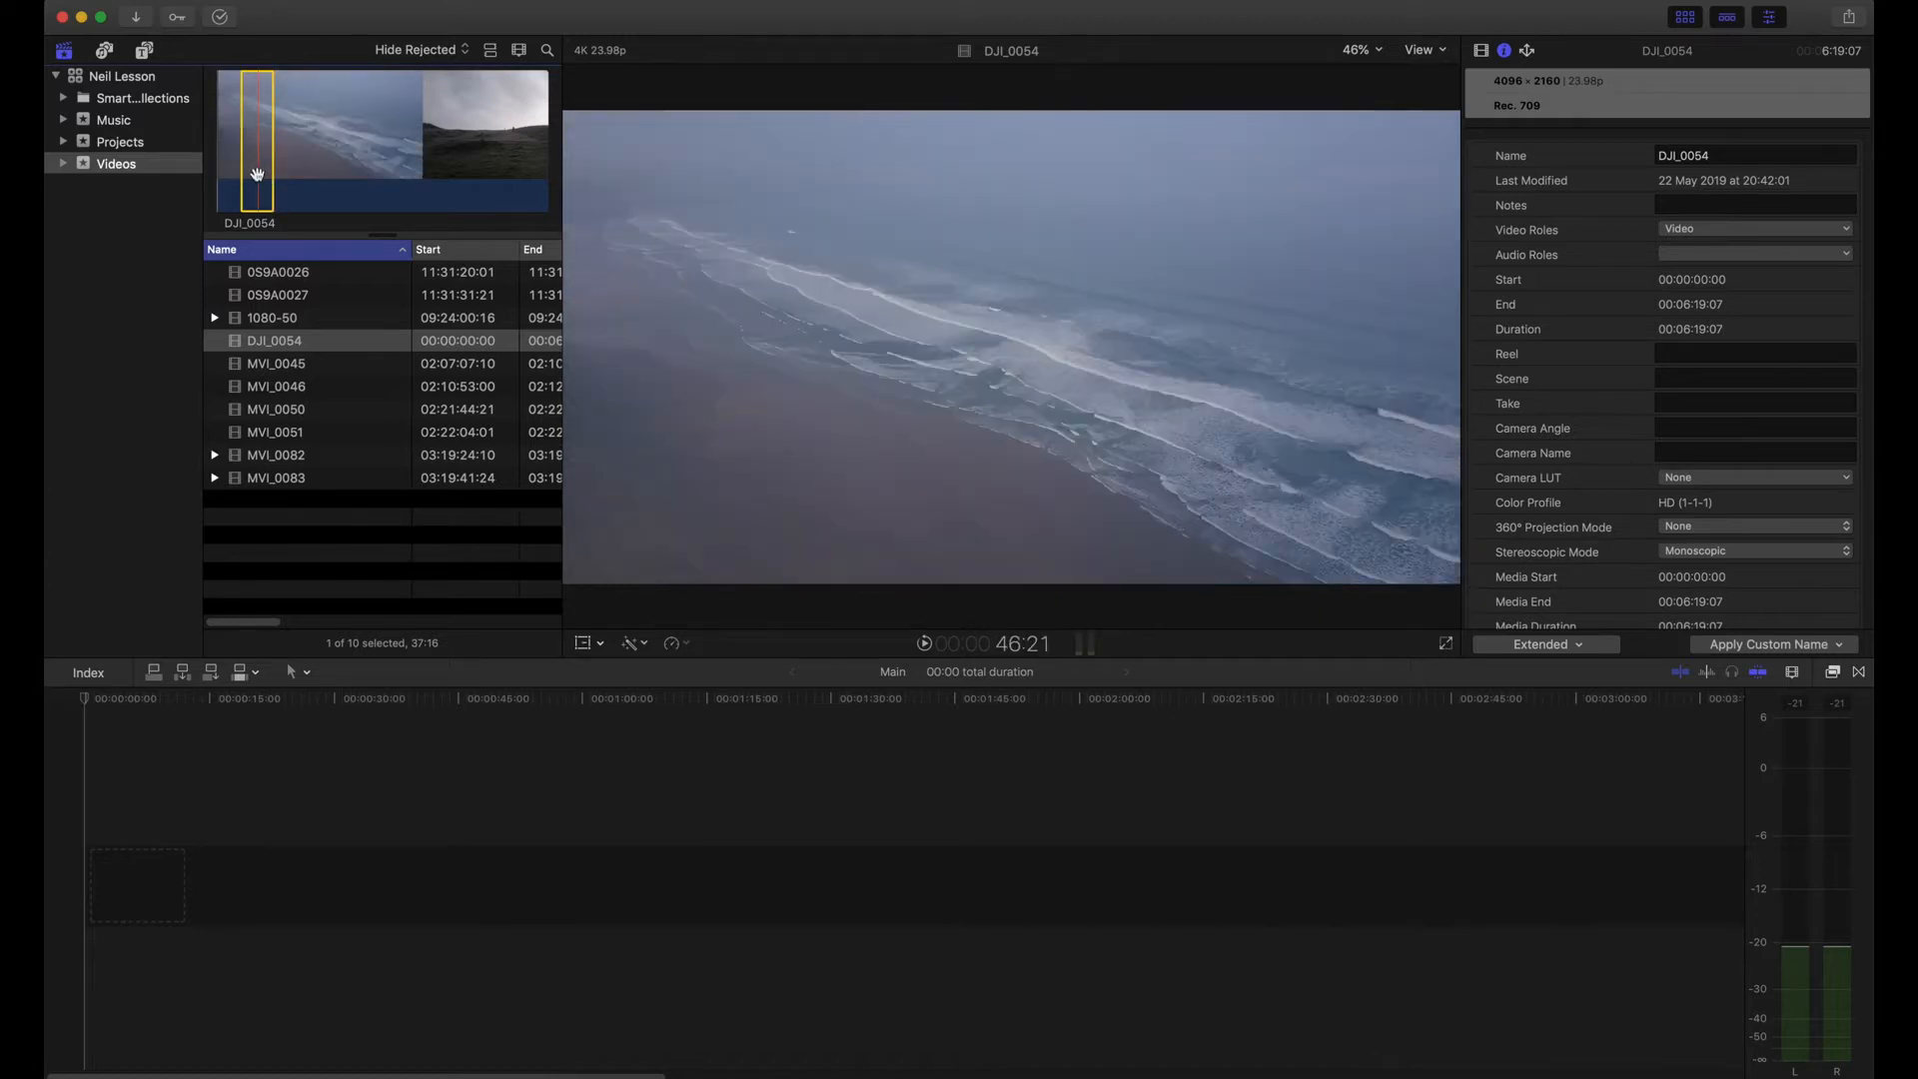
key("e")
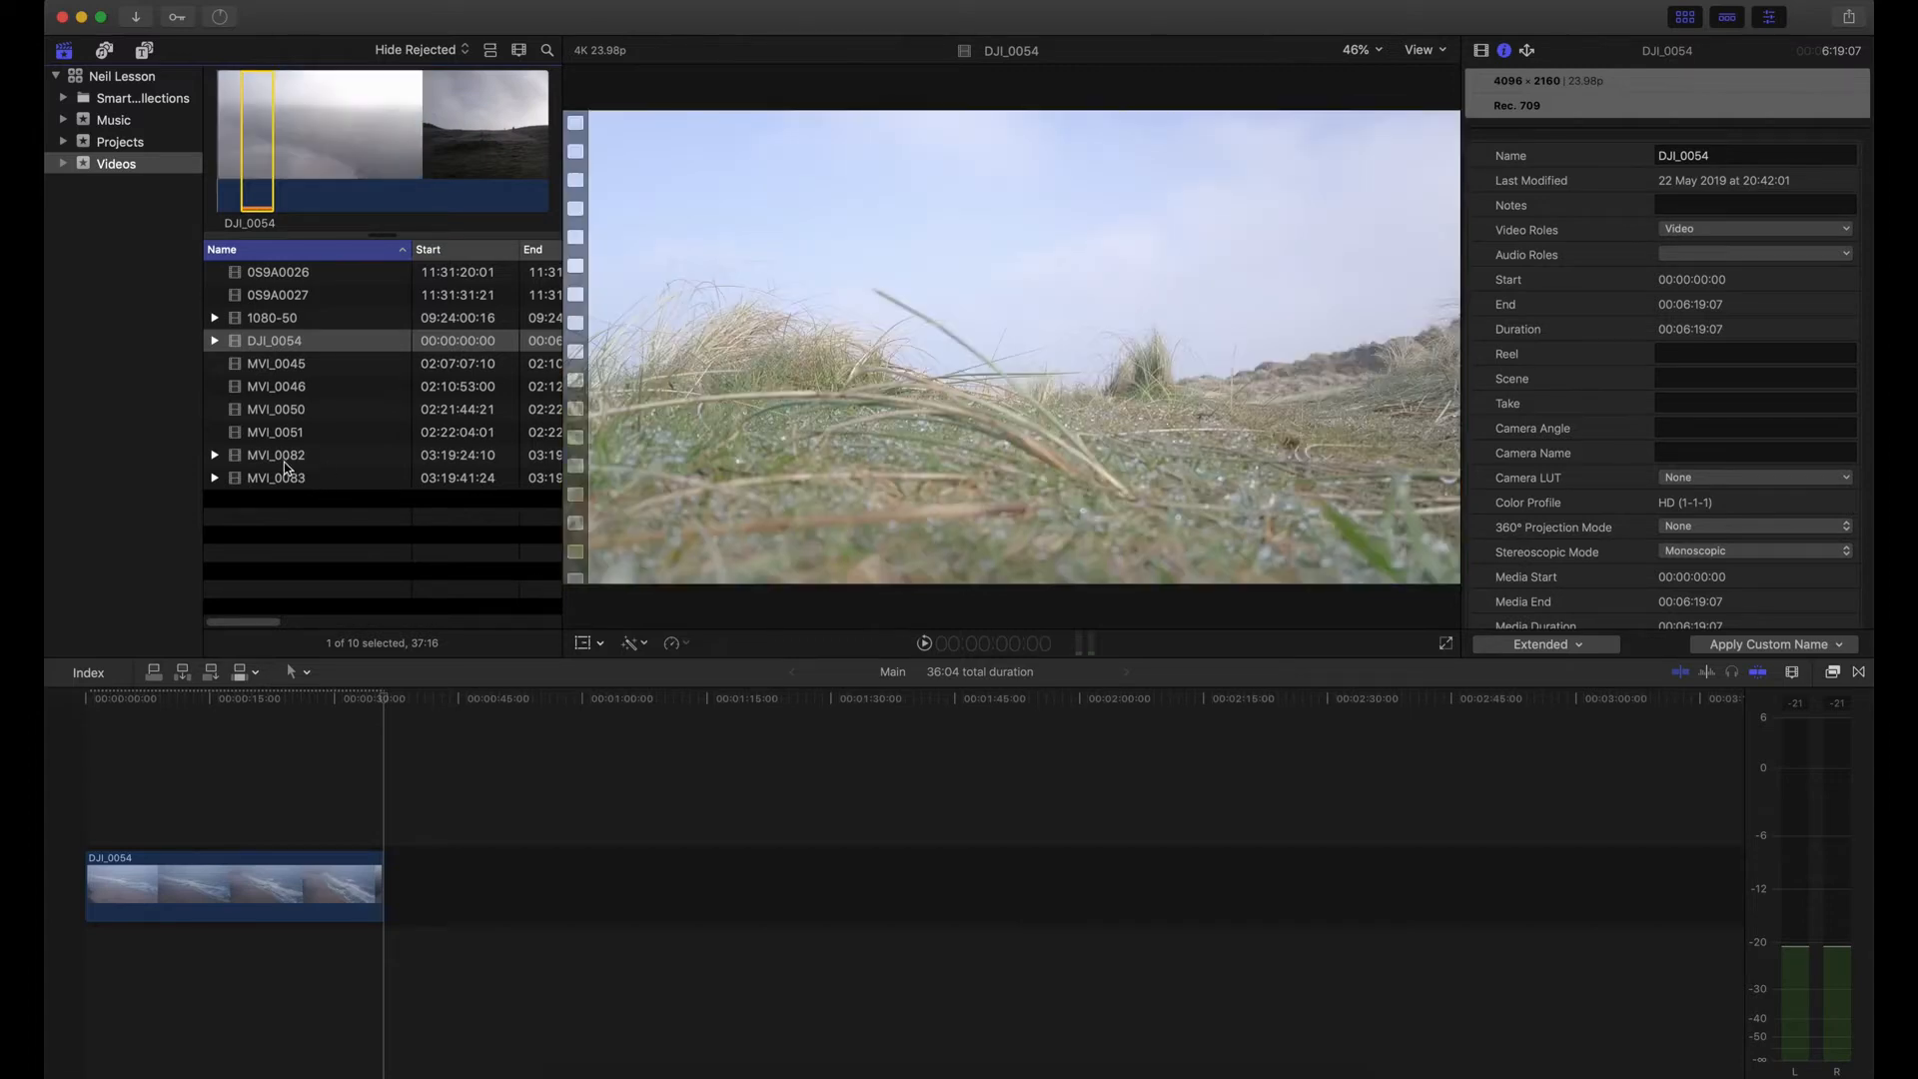
Step: Scrub and play through the DJI_0054 clip in the timeline to review the appended range
left_click(95, 702)
left_click_drag(94, 703, 198, 713)
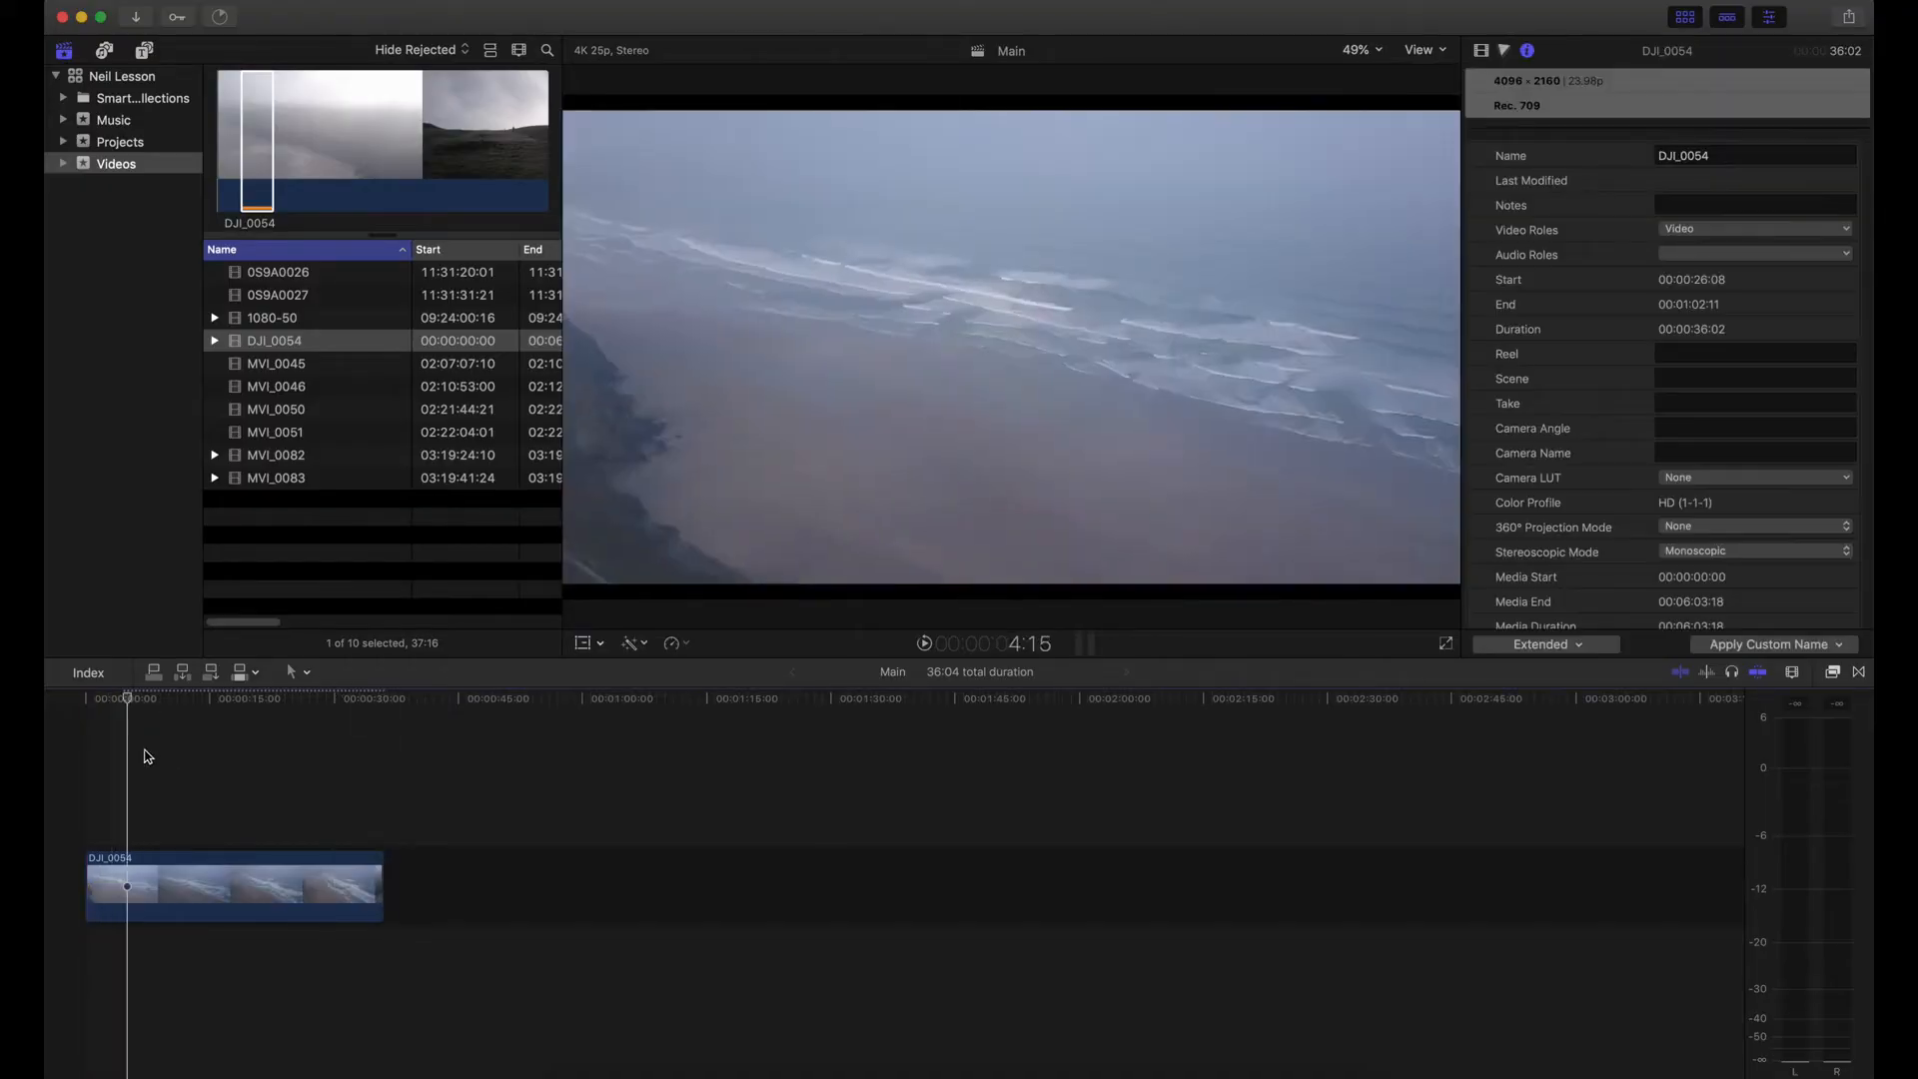
left_click(254, 762)
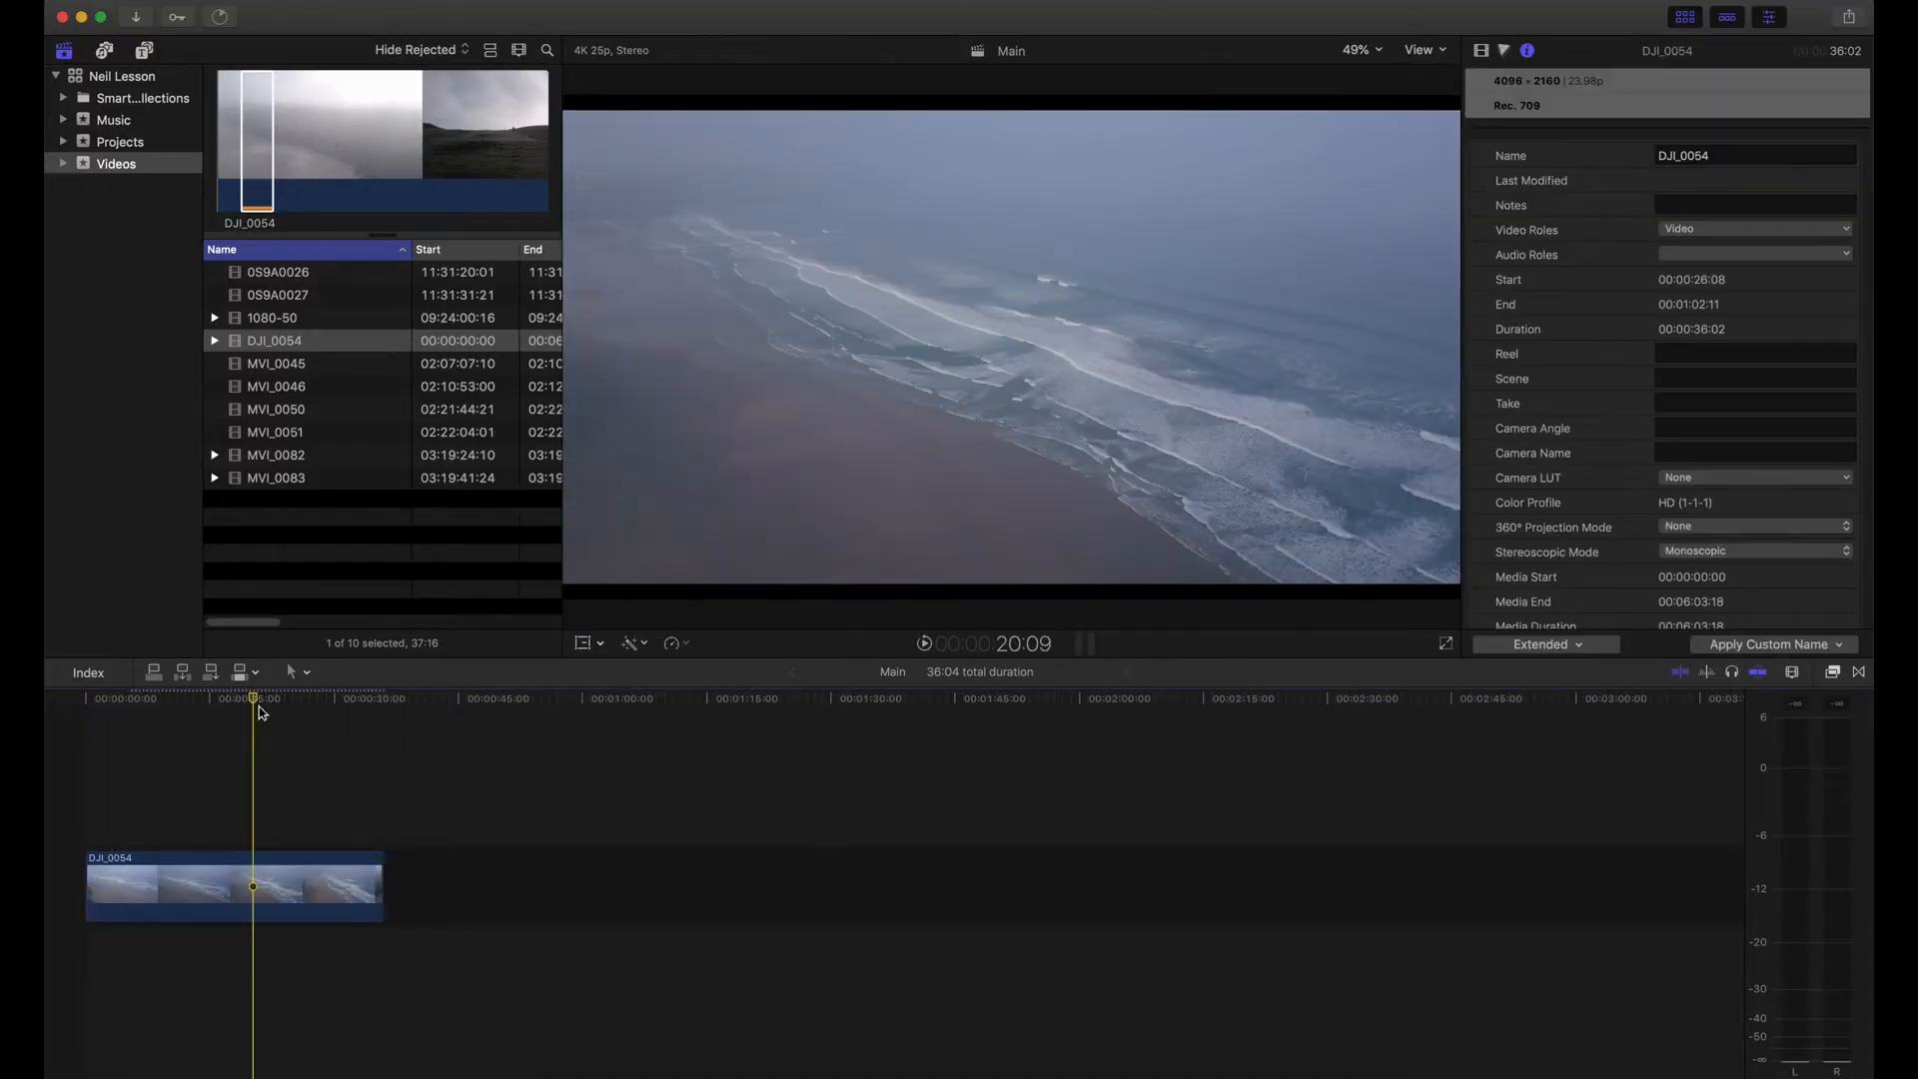
left_click(48, 712)
left_click(259, 368)
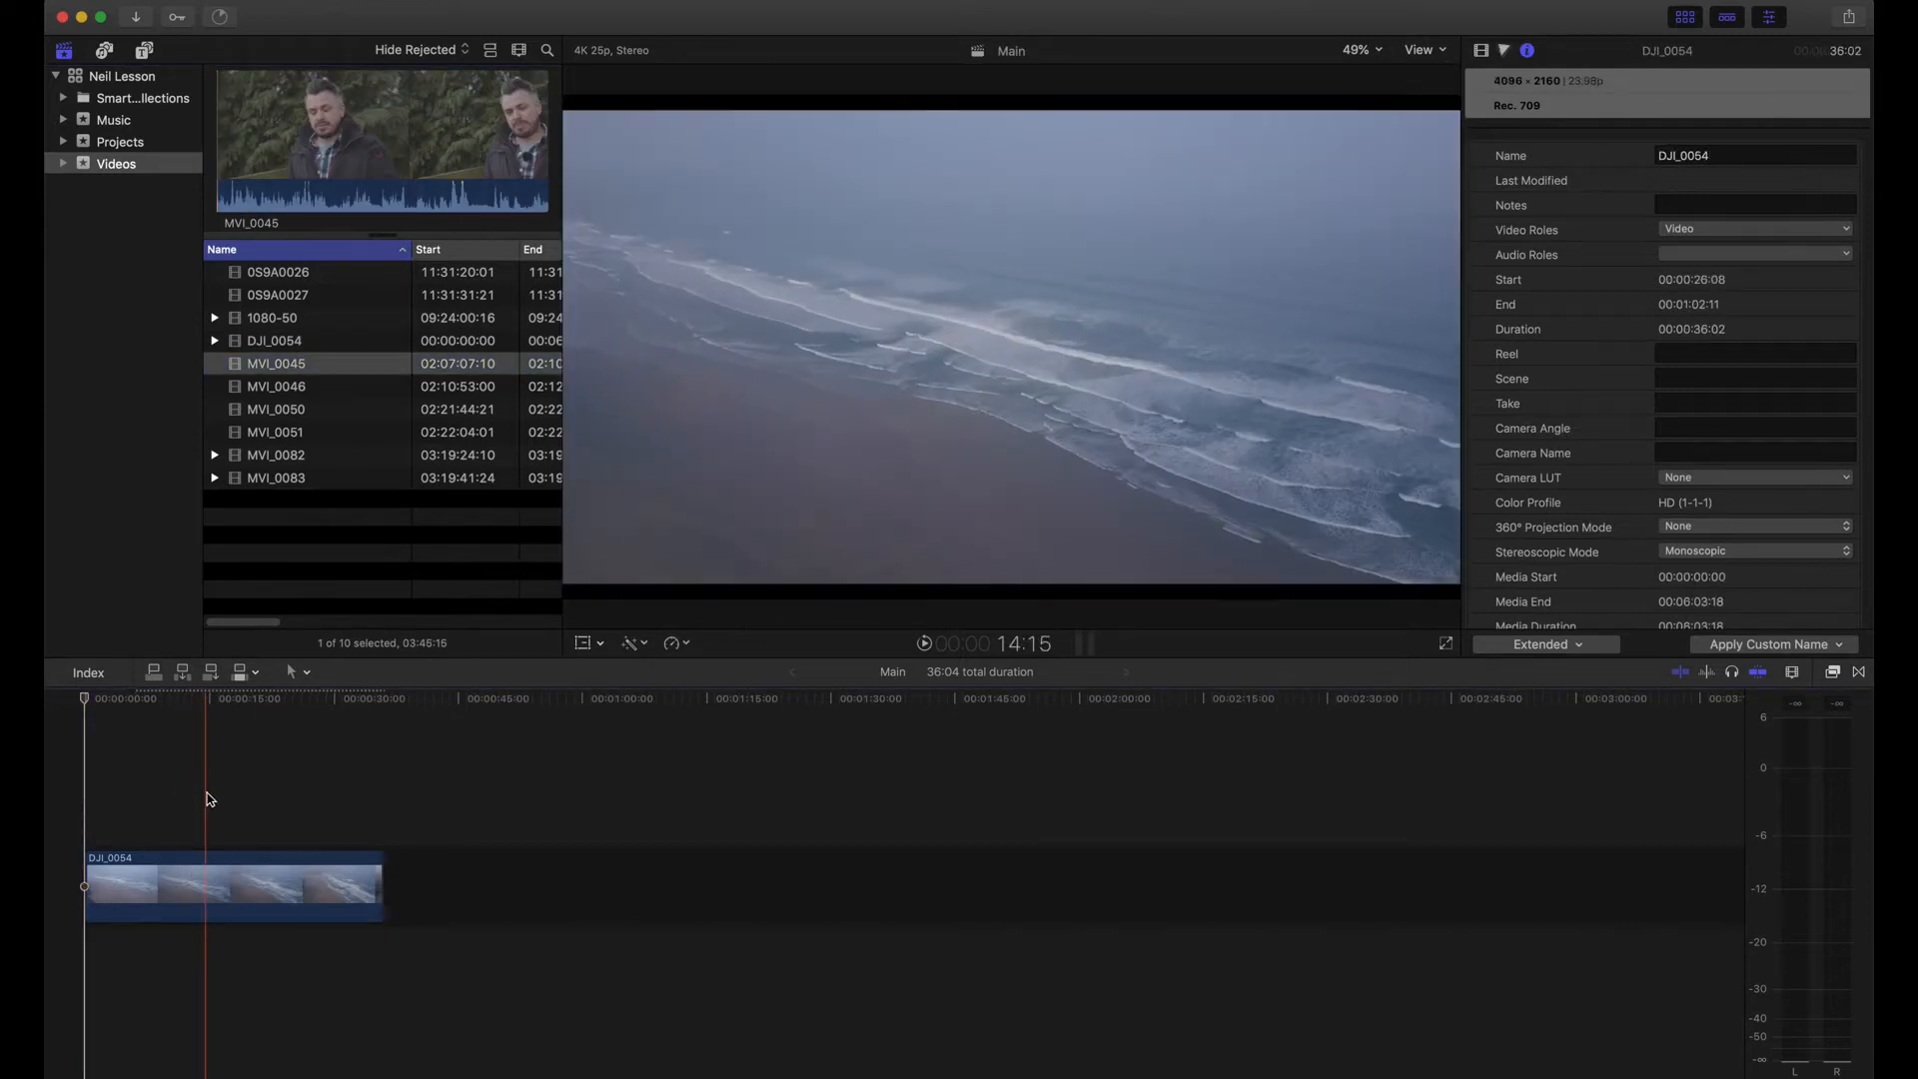
left_click(75, 705)
key("space")
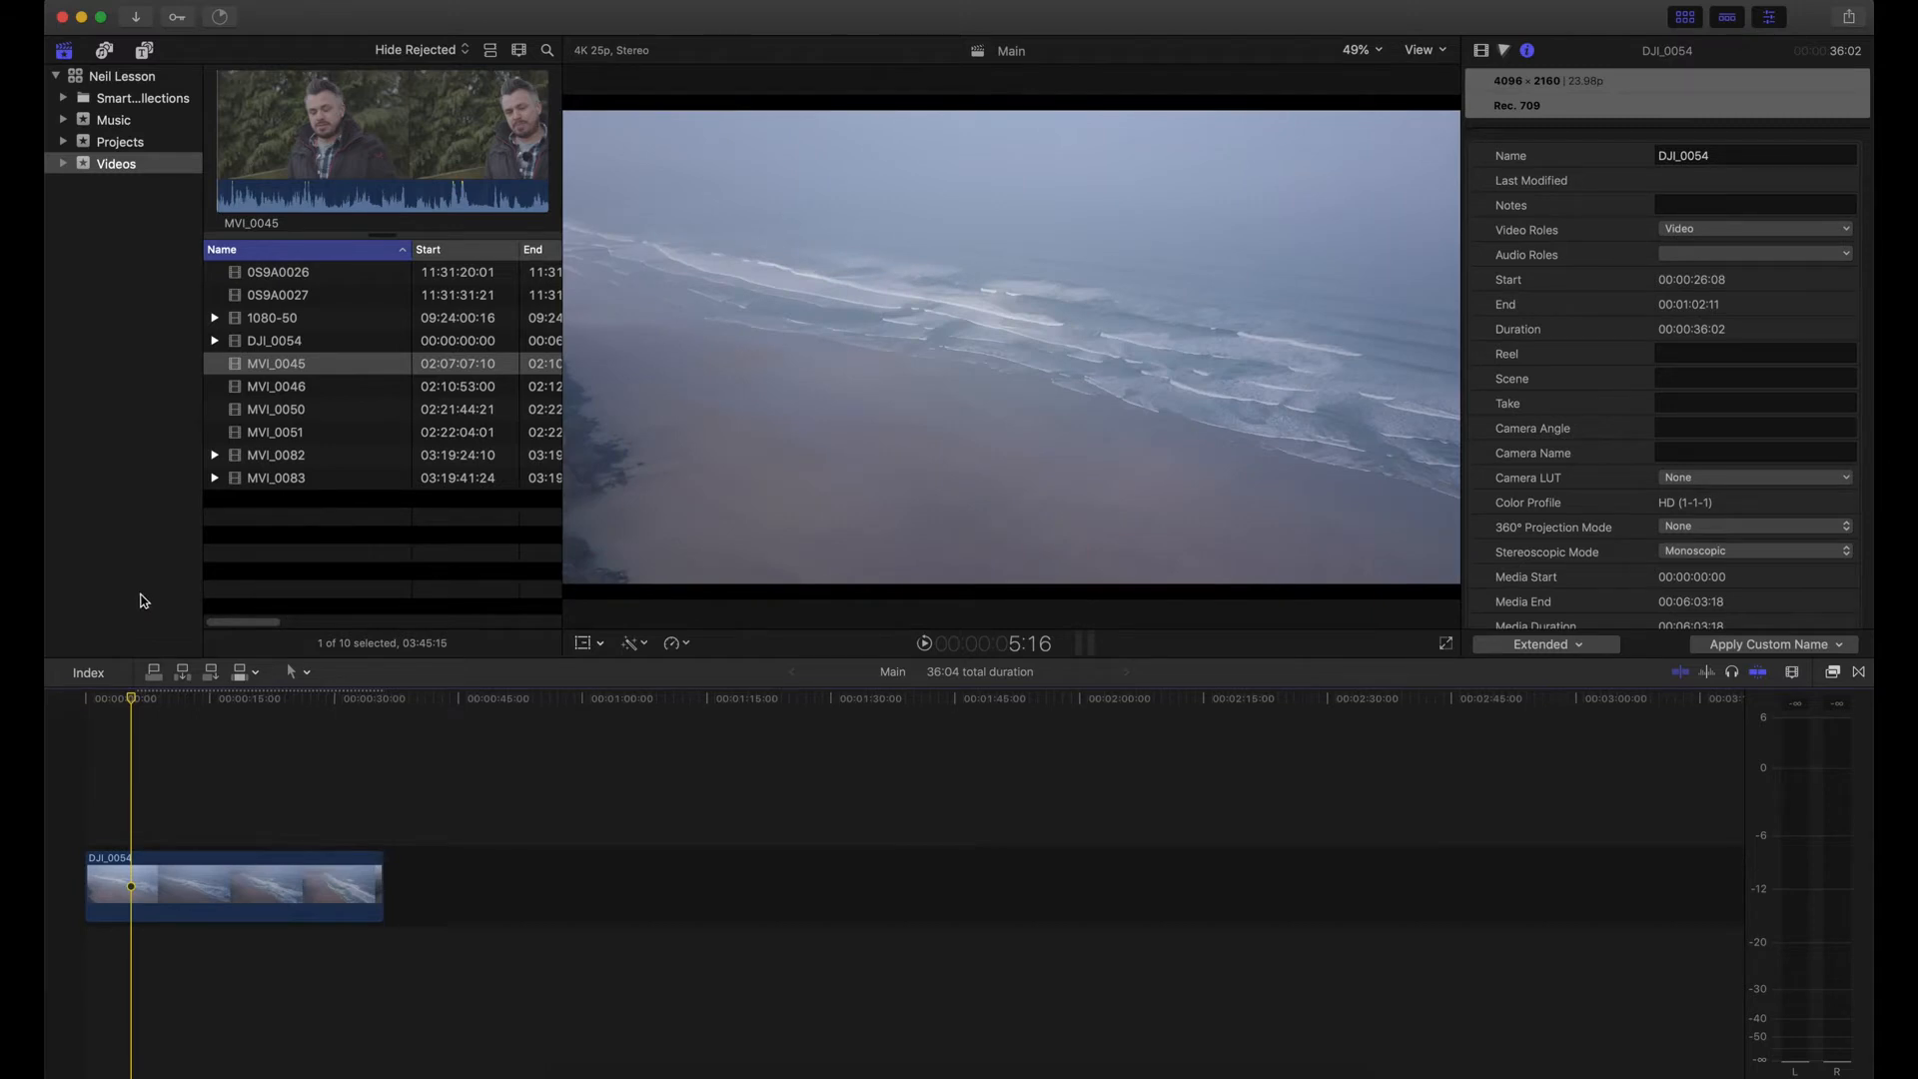
Step: Mark a short range near the start of MVI_0046 and connect it above DJI_0054 at about 0:05
left_click(298, 368)
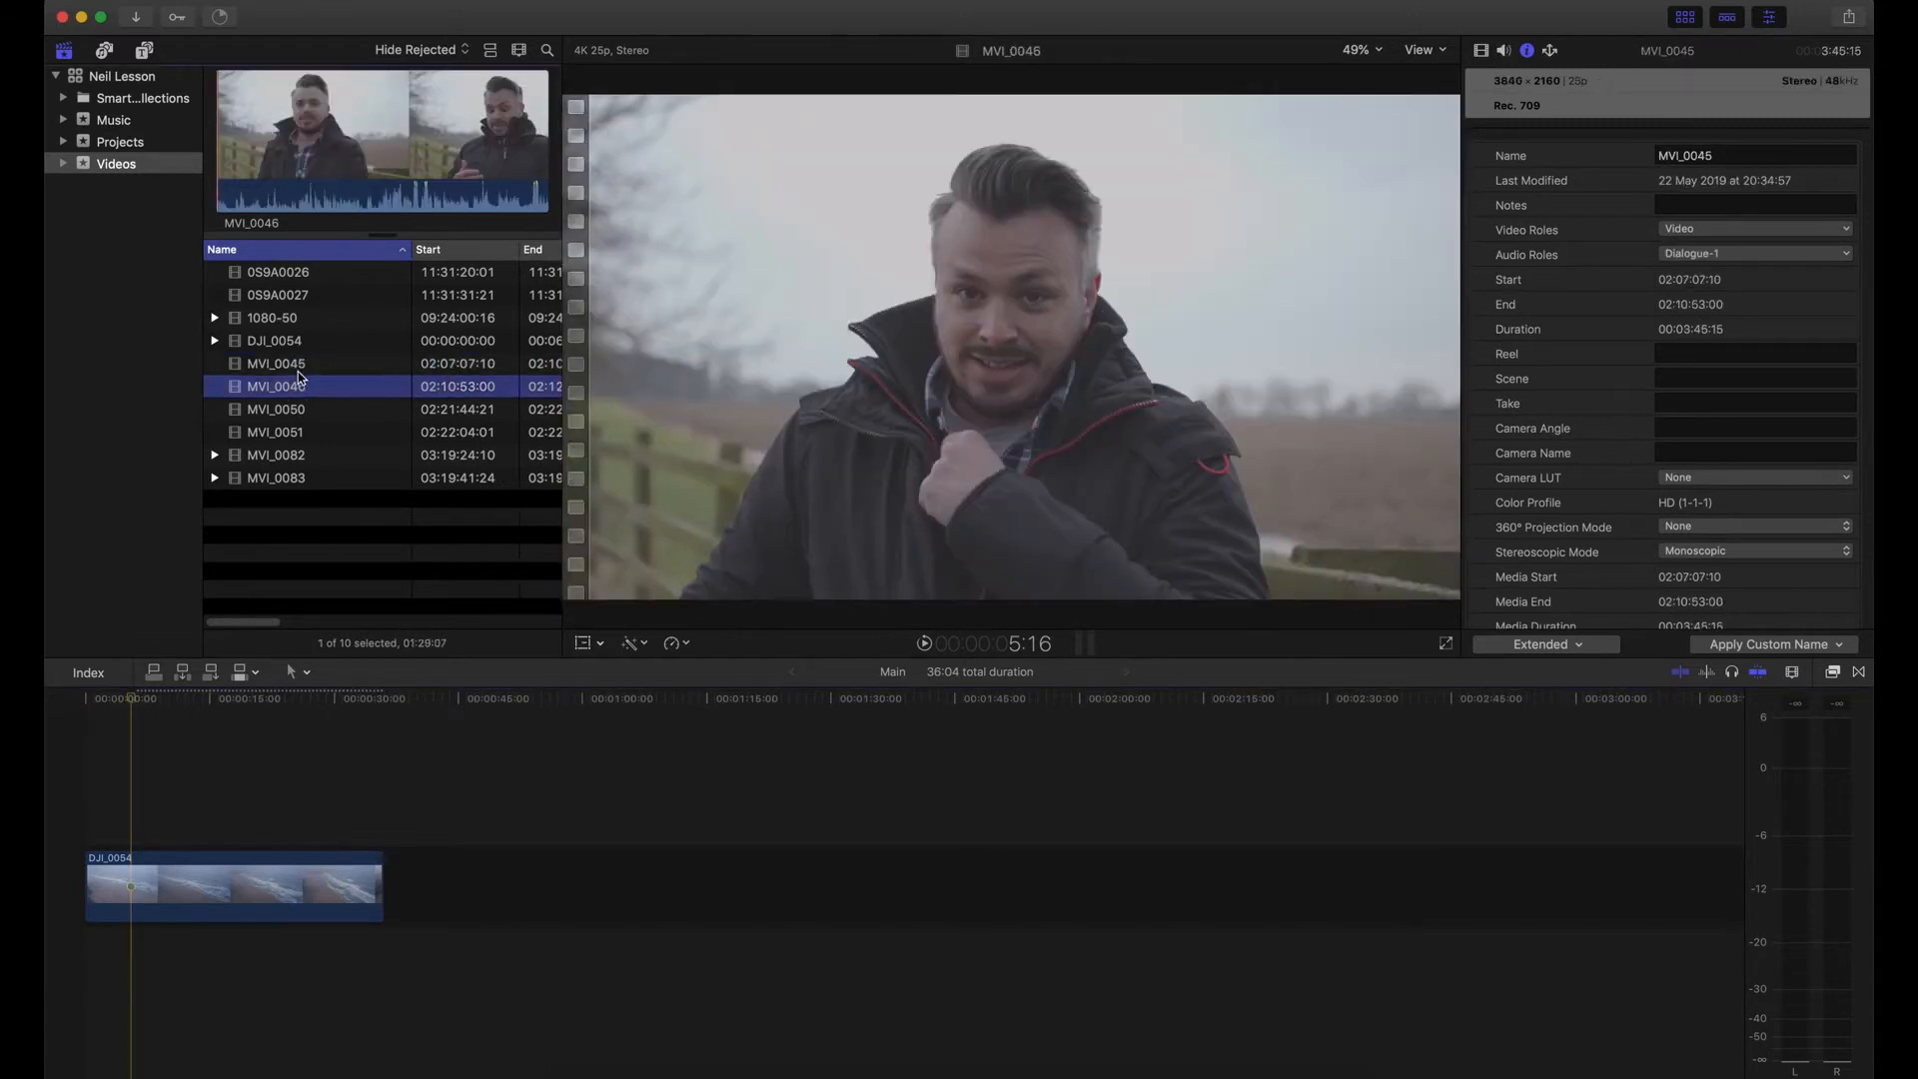
left_click(298, 387)
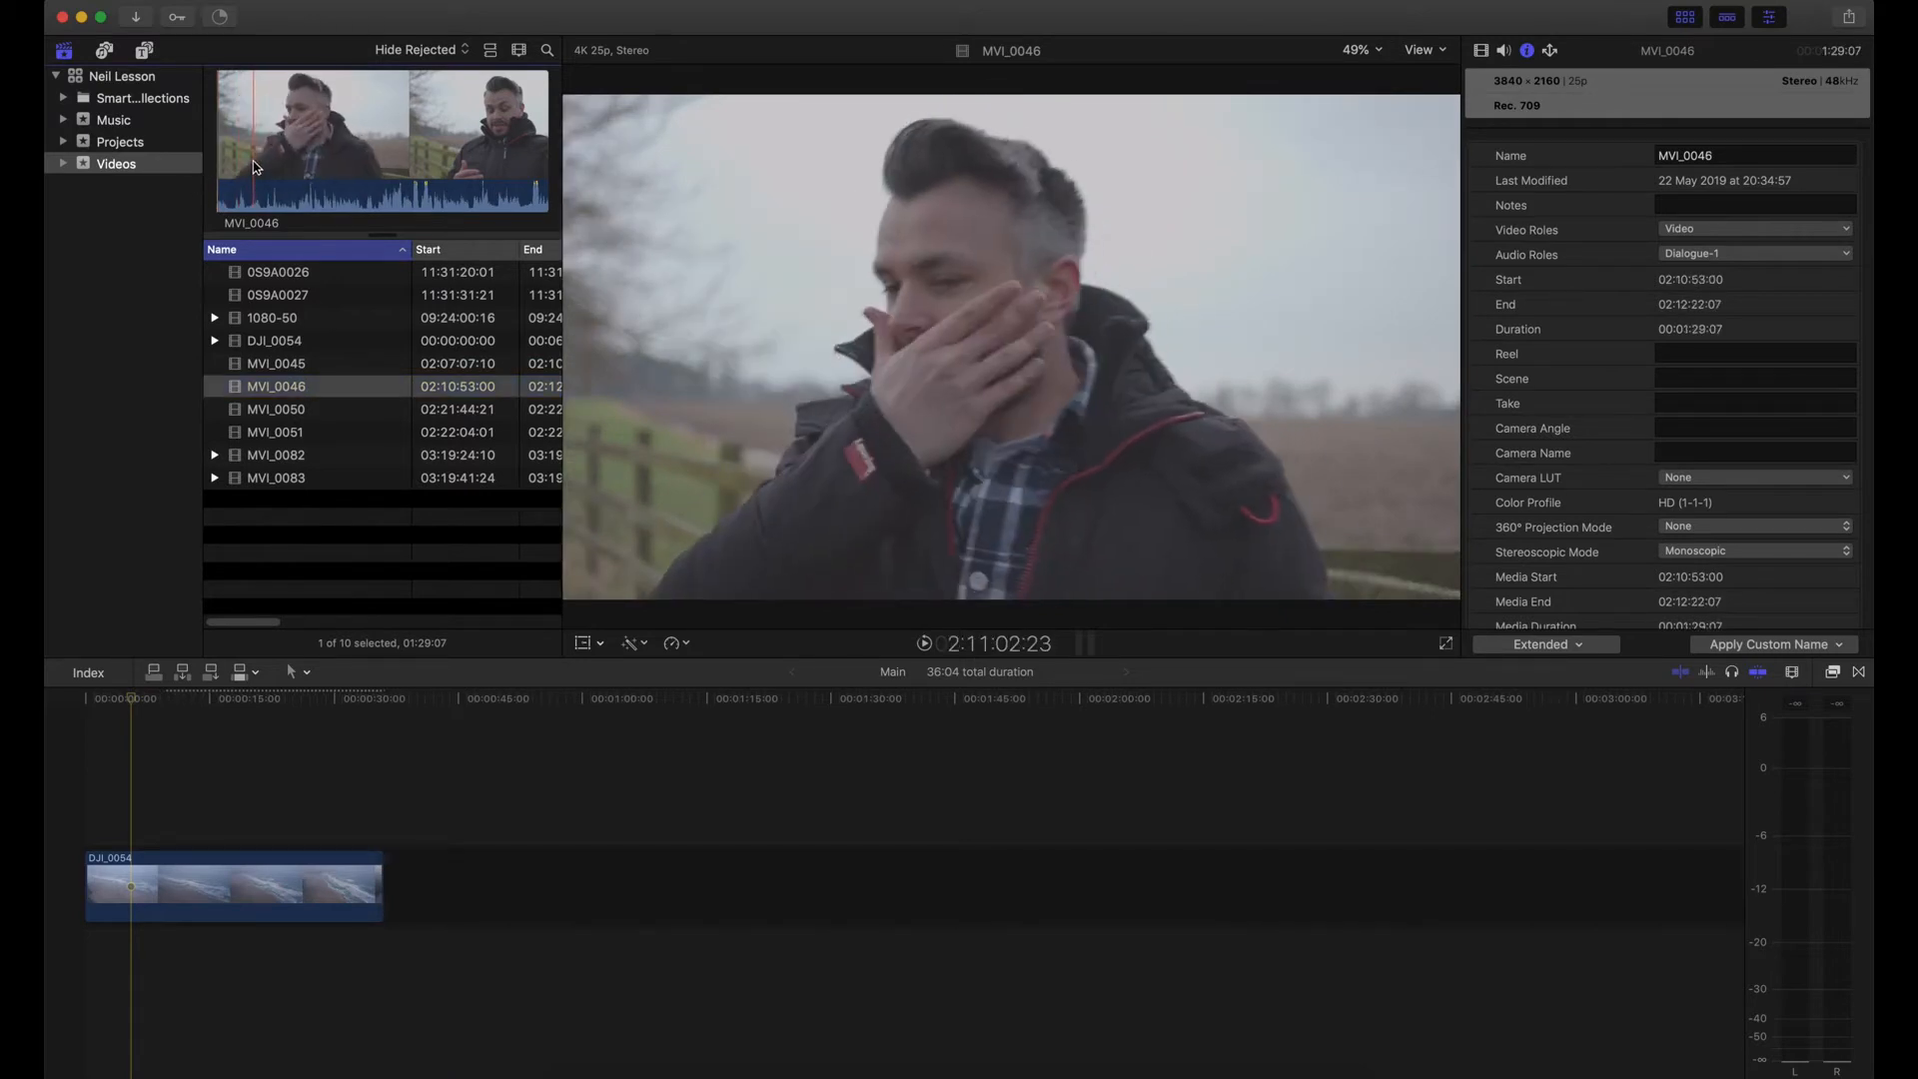
left_click_drag(255, 167, 263, 161)
key("q")
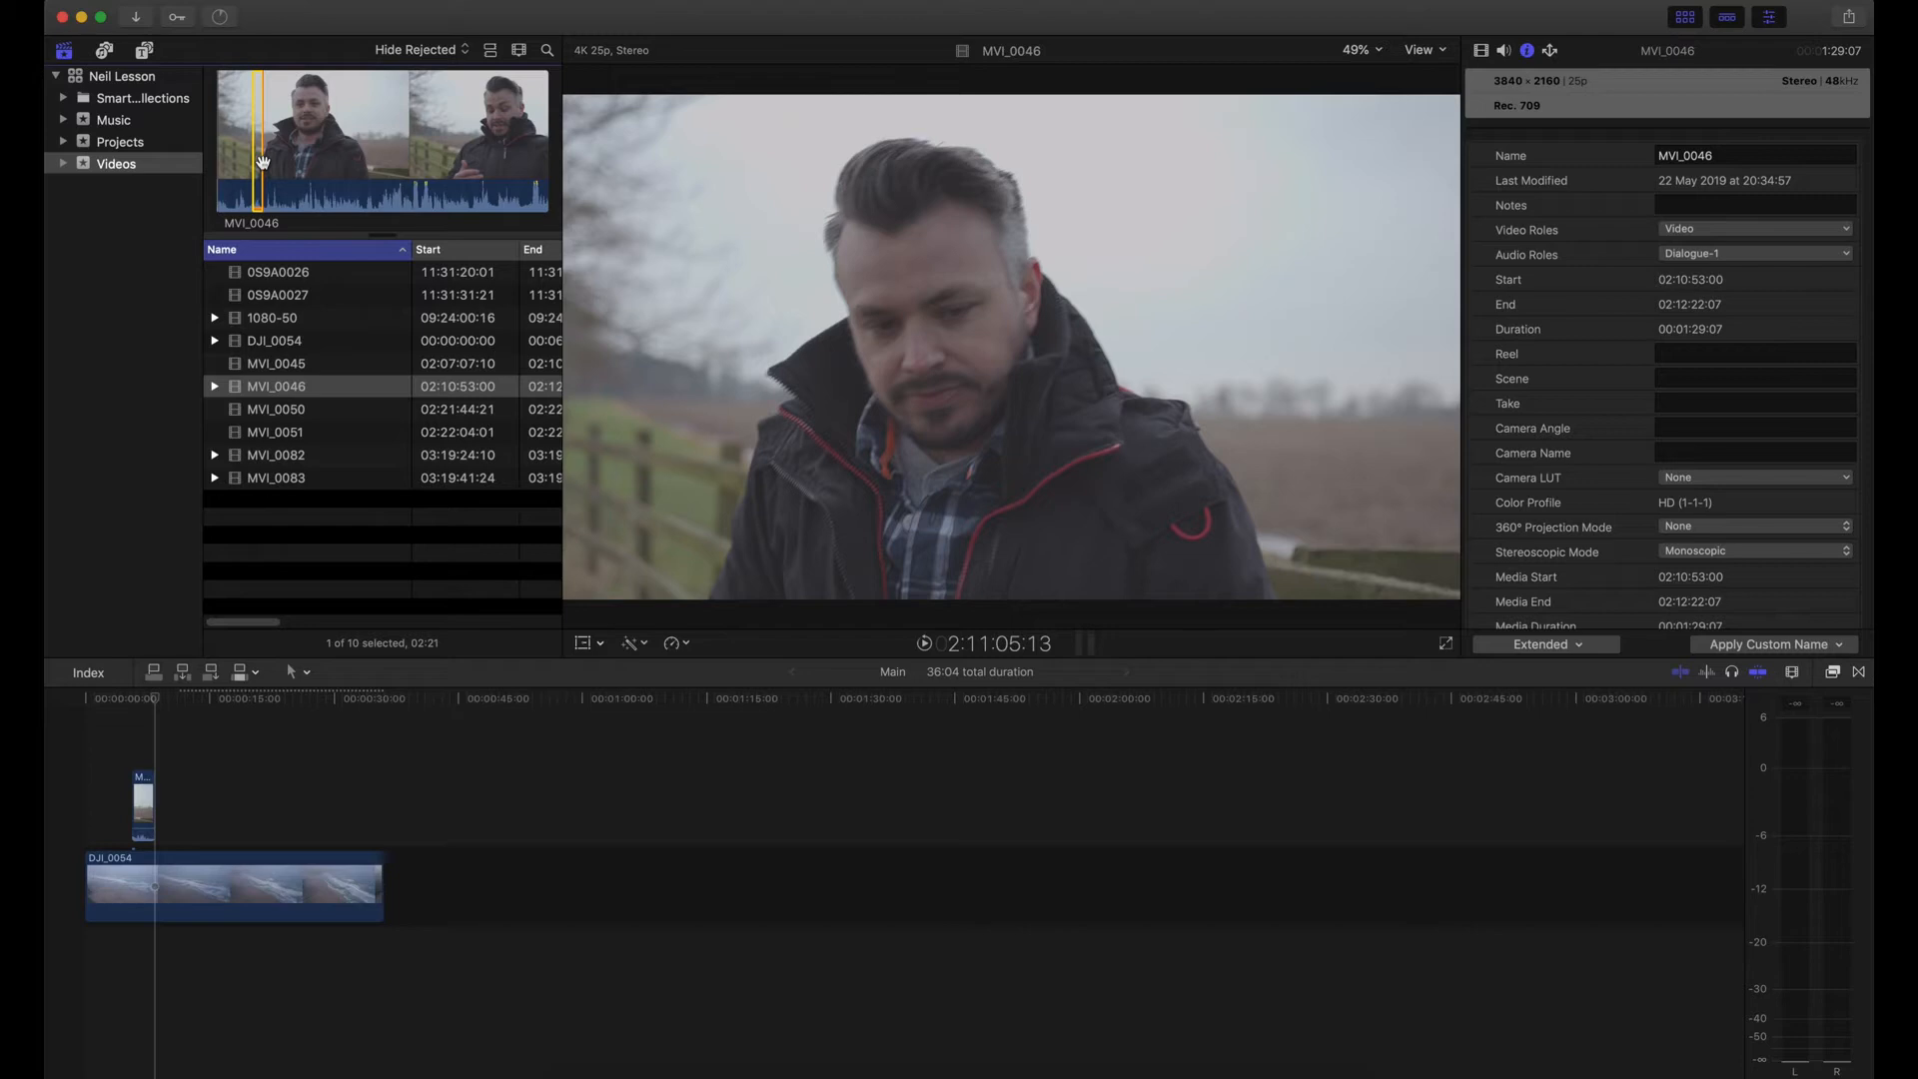
Step: Undo the connected MVI_0046 clip and append a range of about 30 seconds from the start of MVI_0045 to the timeline
left_click(276, 362)
key("super+z")
key("e")
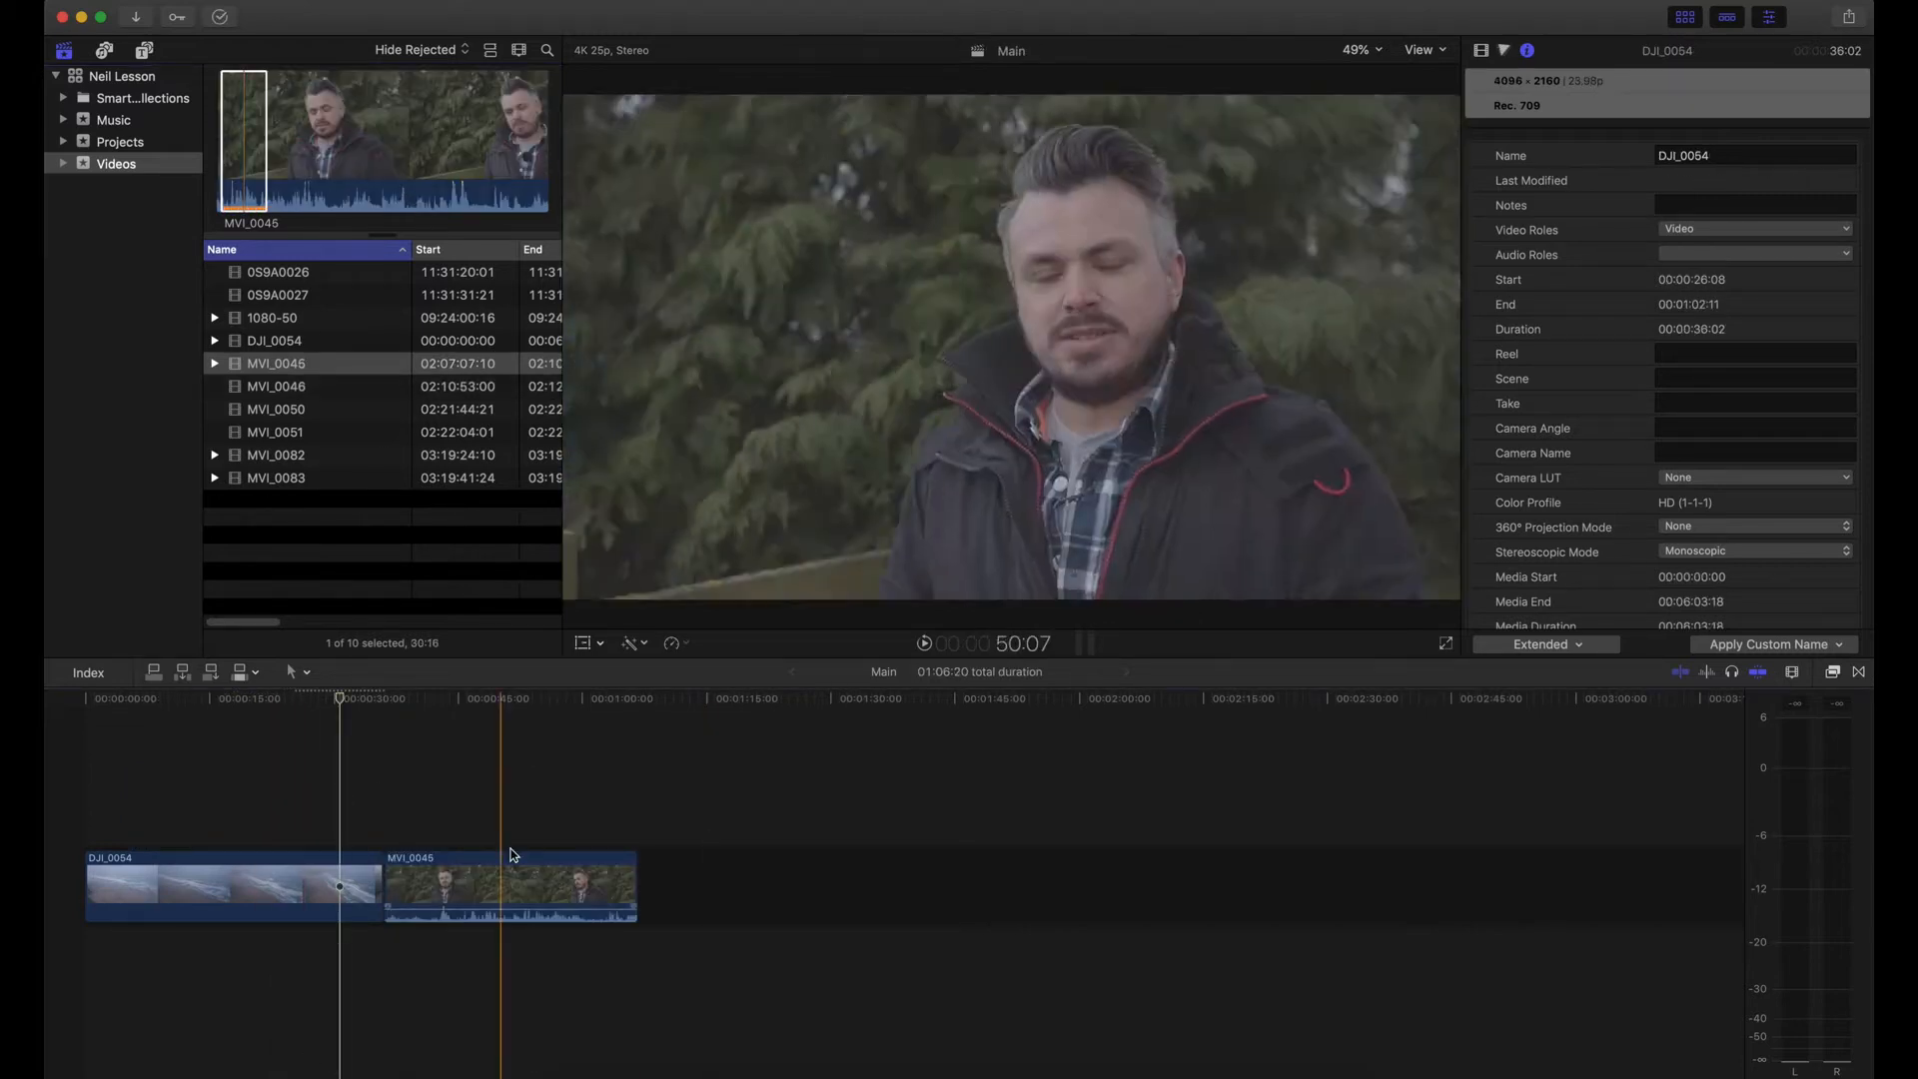
Step: Play the MVI_0045 clip in the timeline from its start to about 0:49
left_click(509, 869)
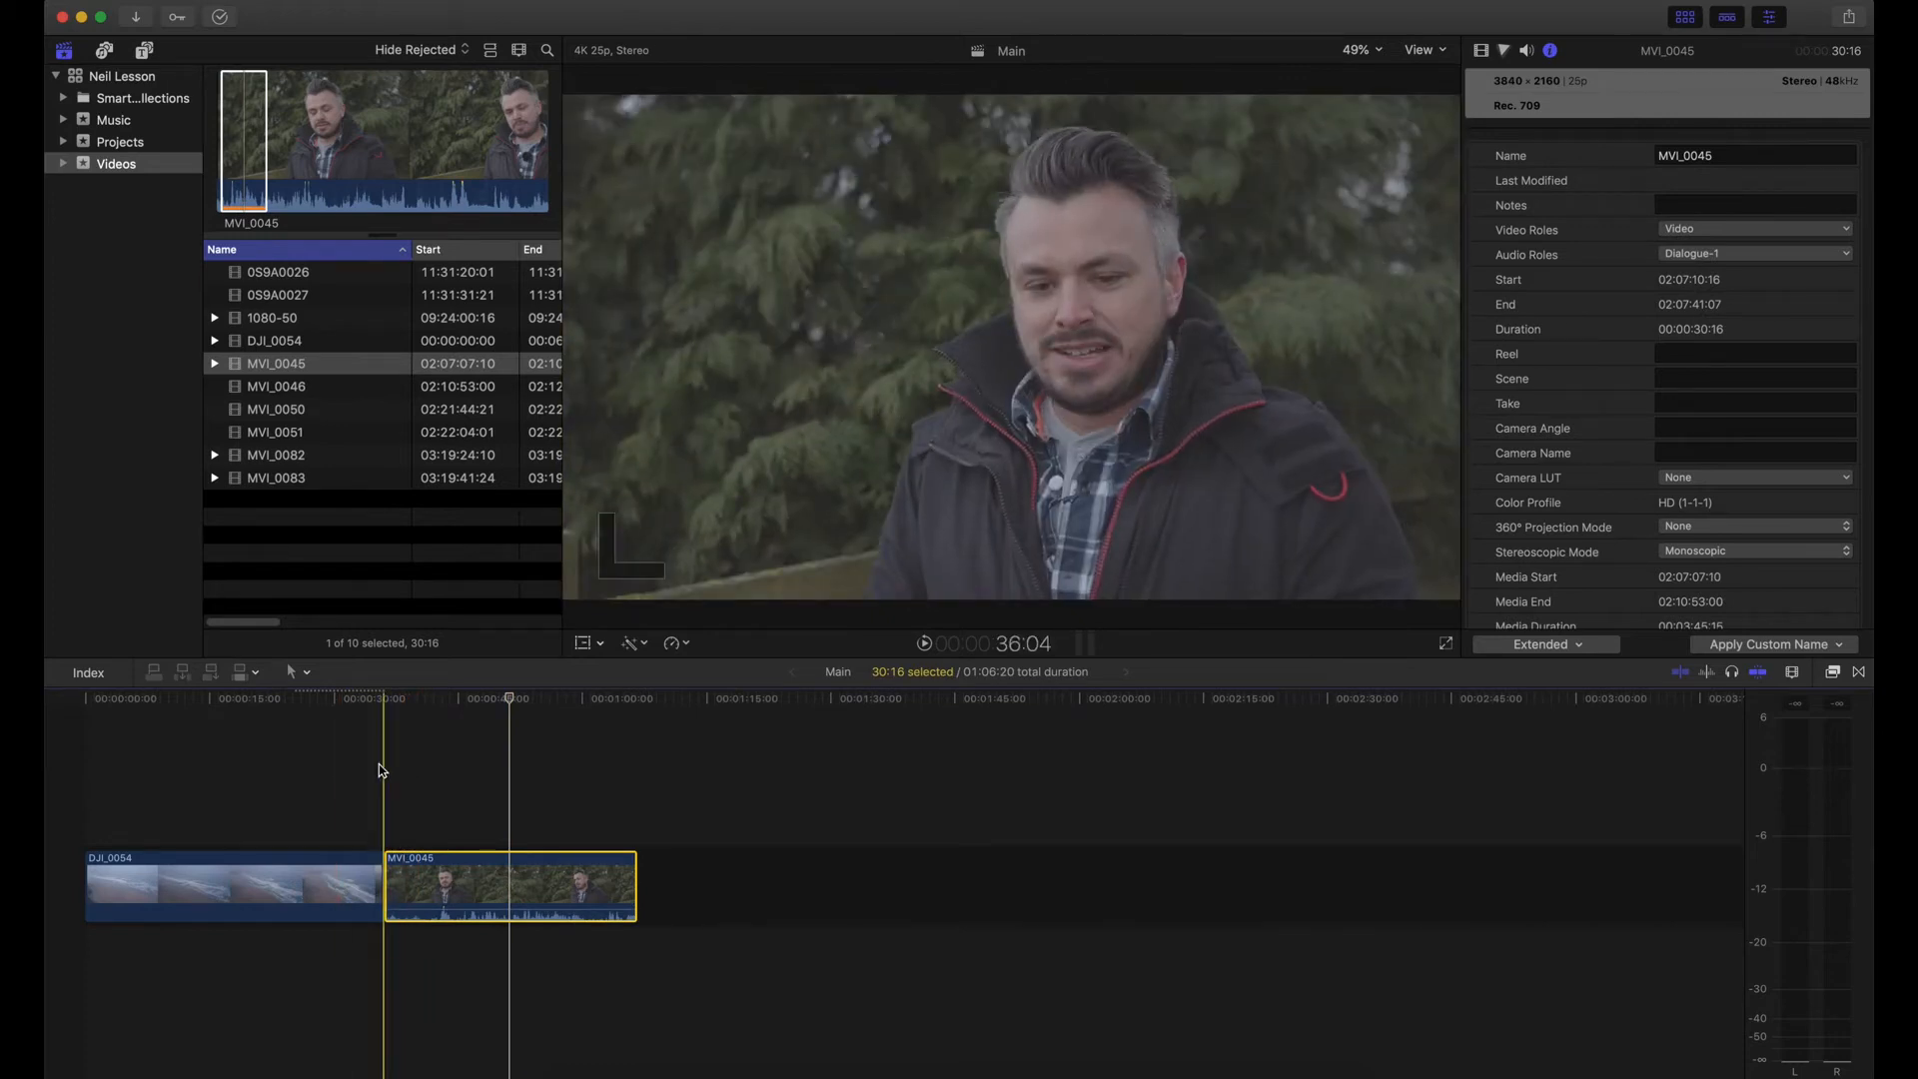
key("space")
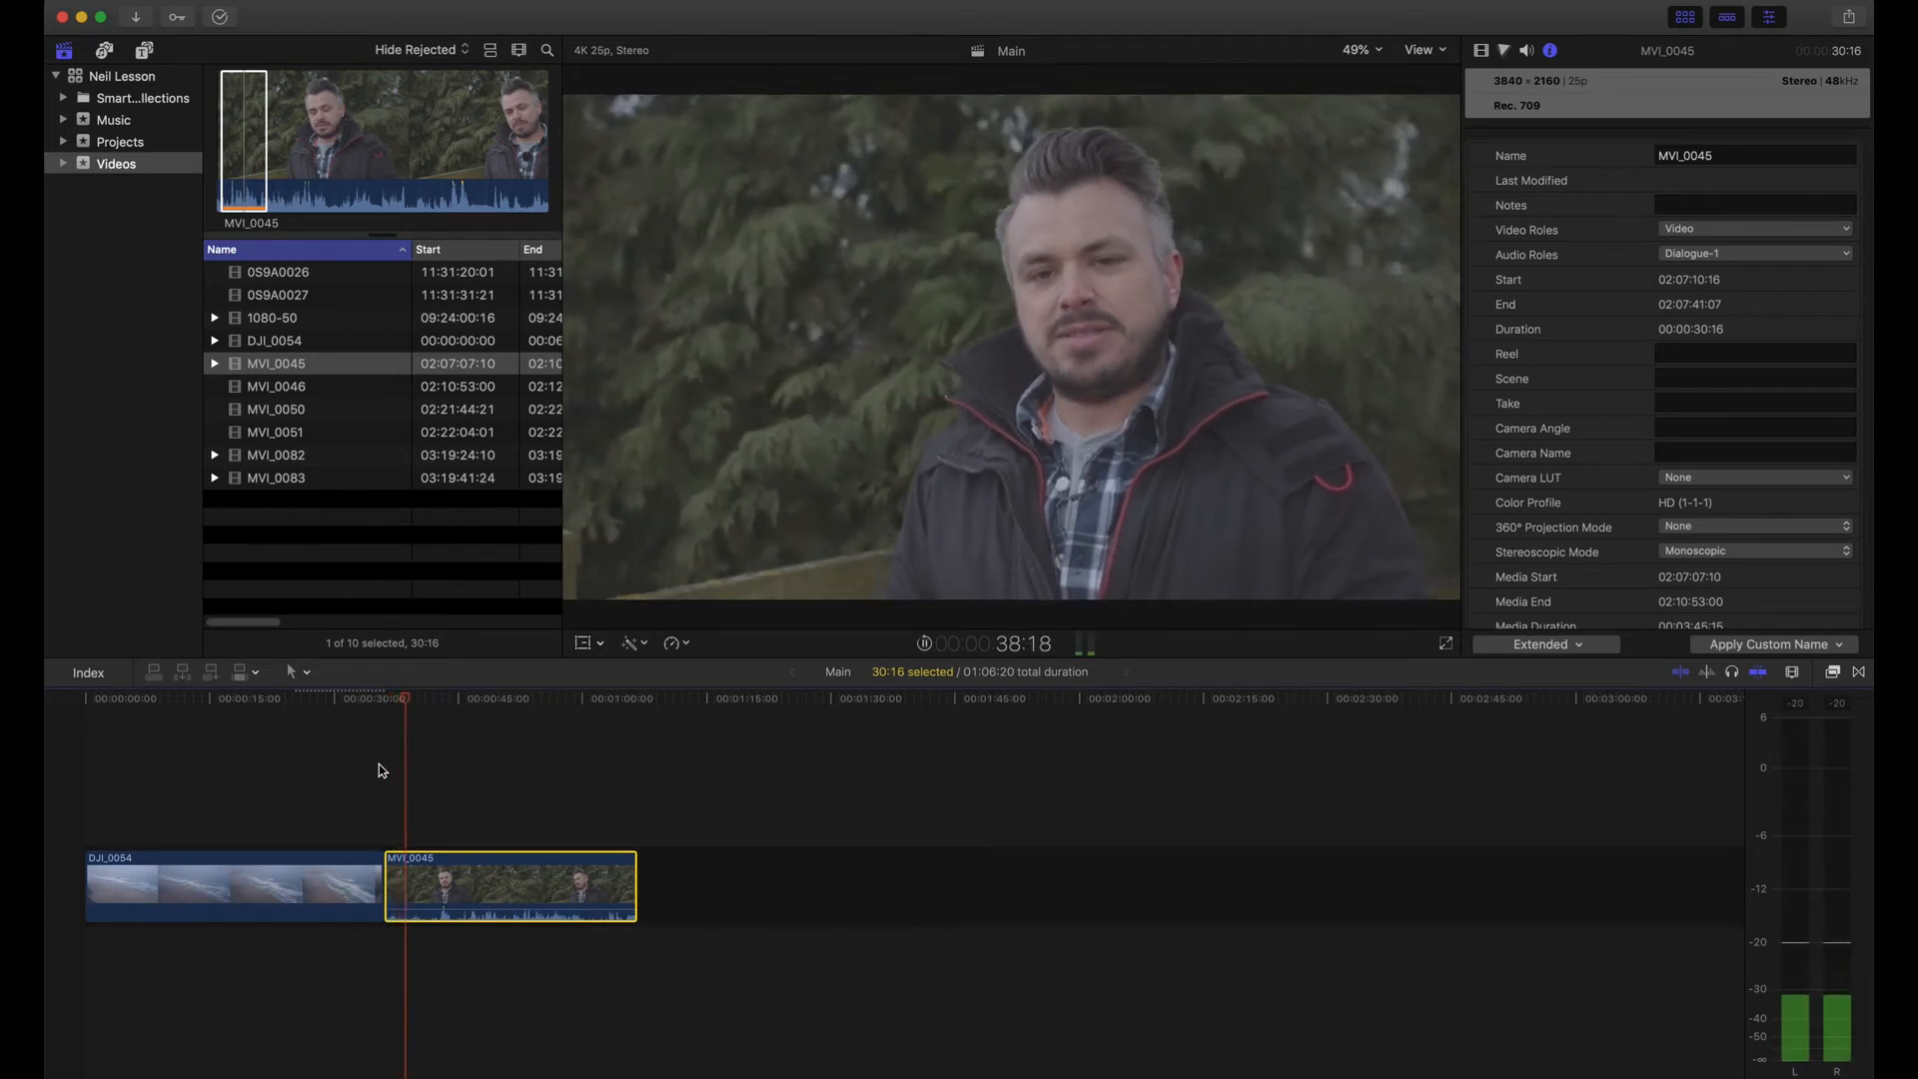
key("space")
key("space")
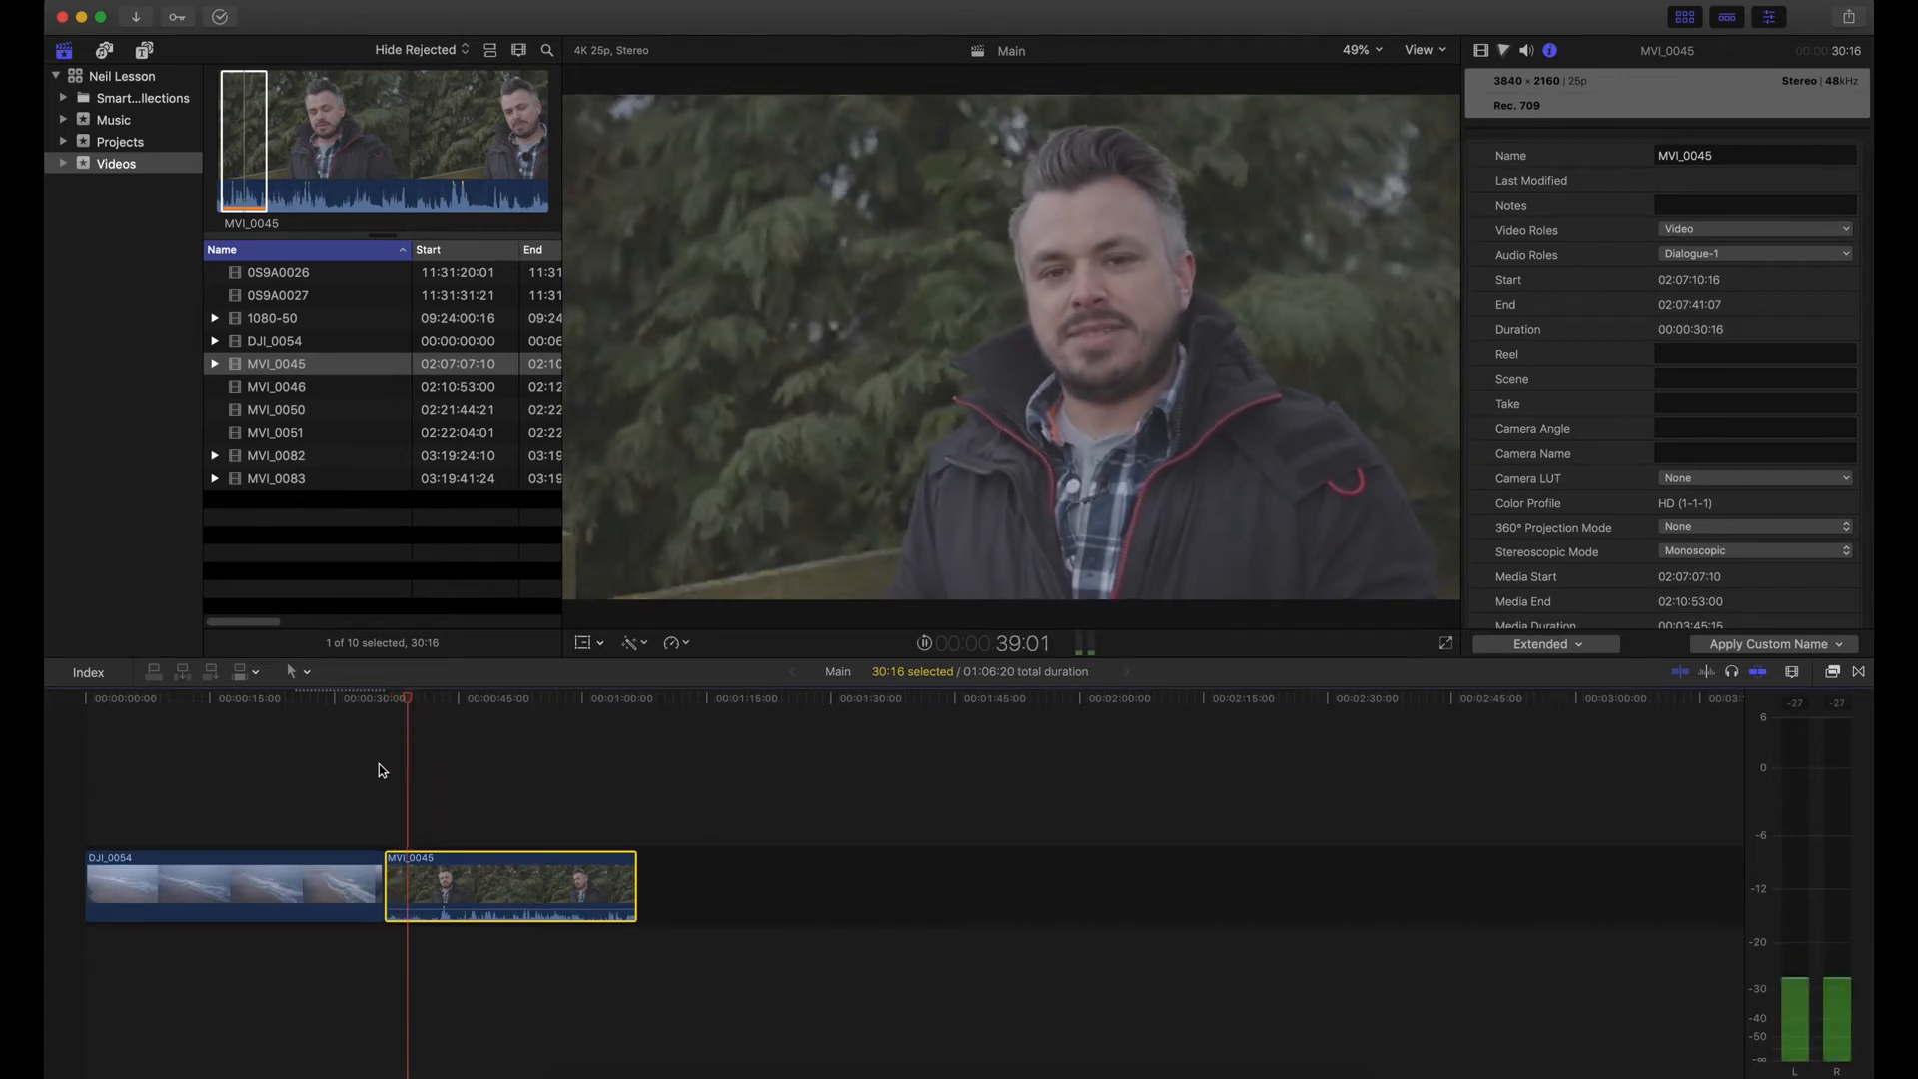
left_click_drag(415, 708, 466, 712)
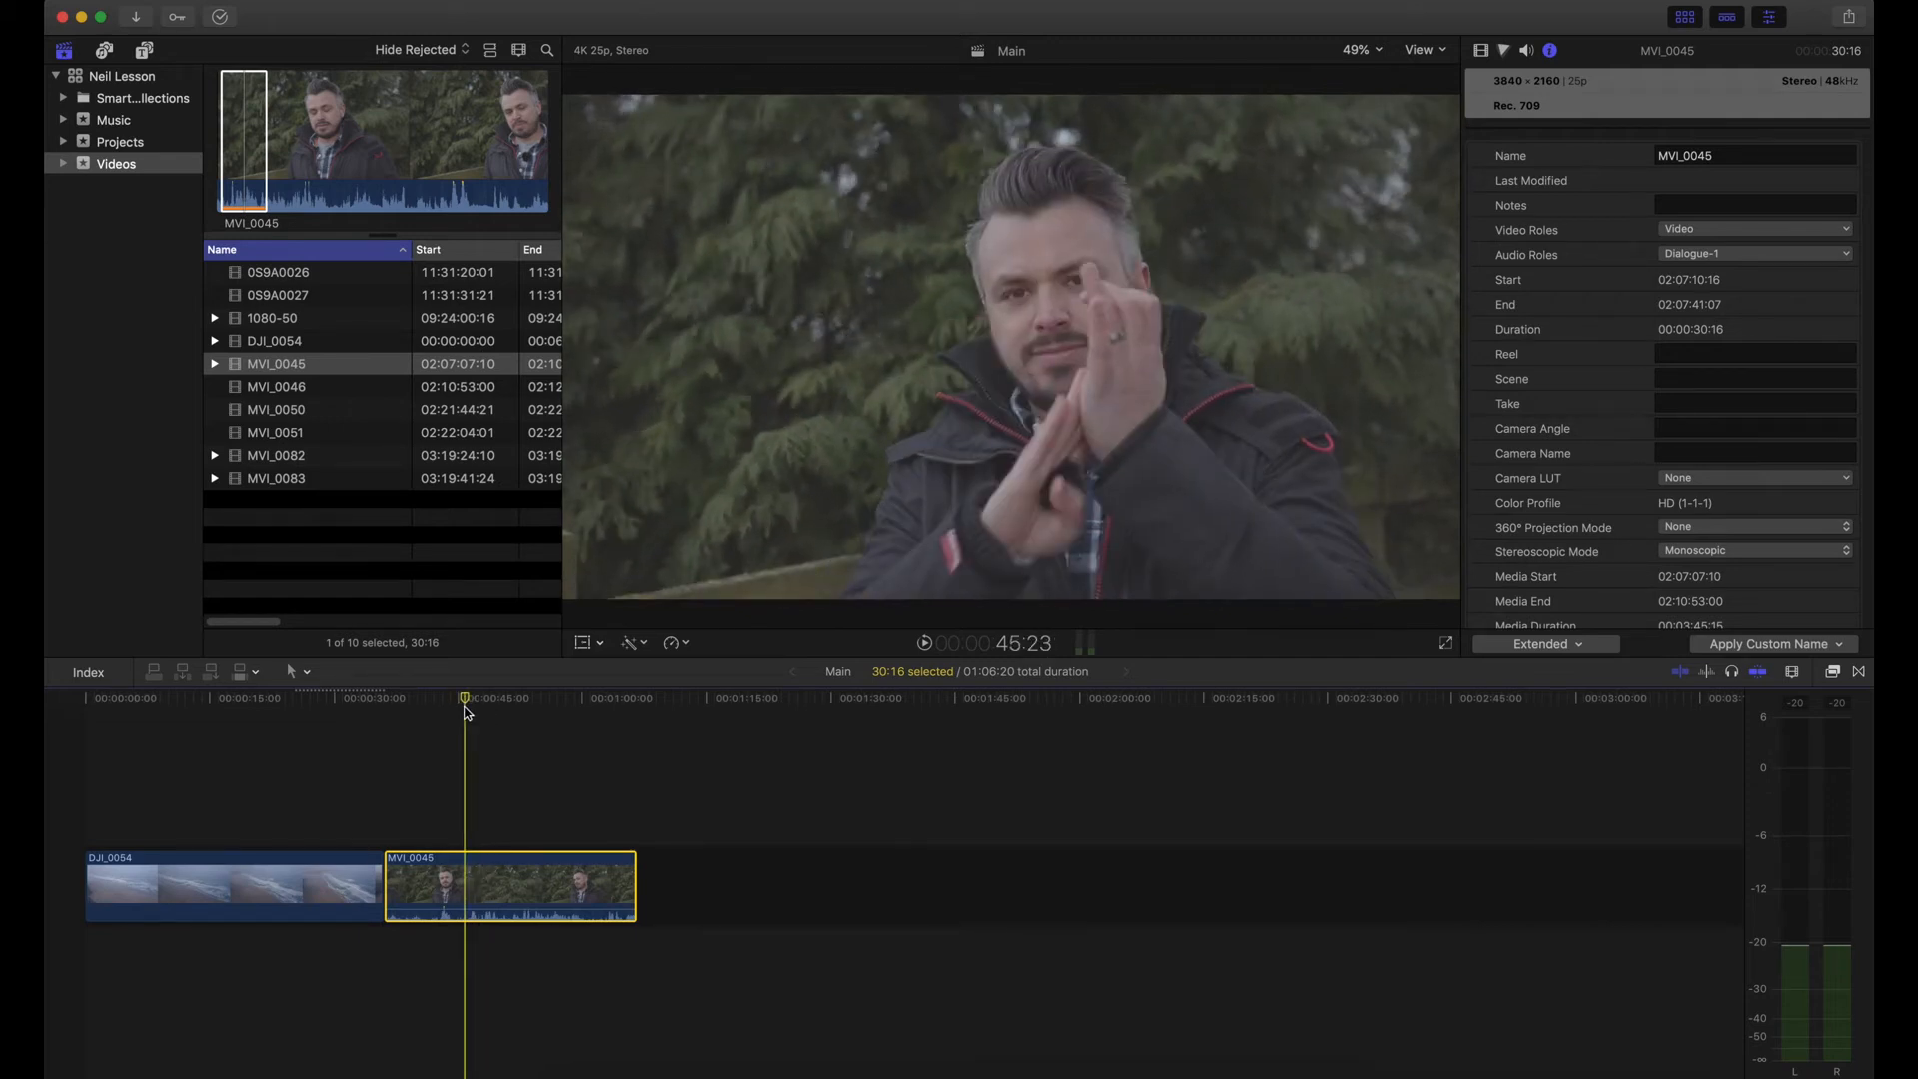
key("space")
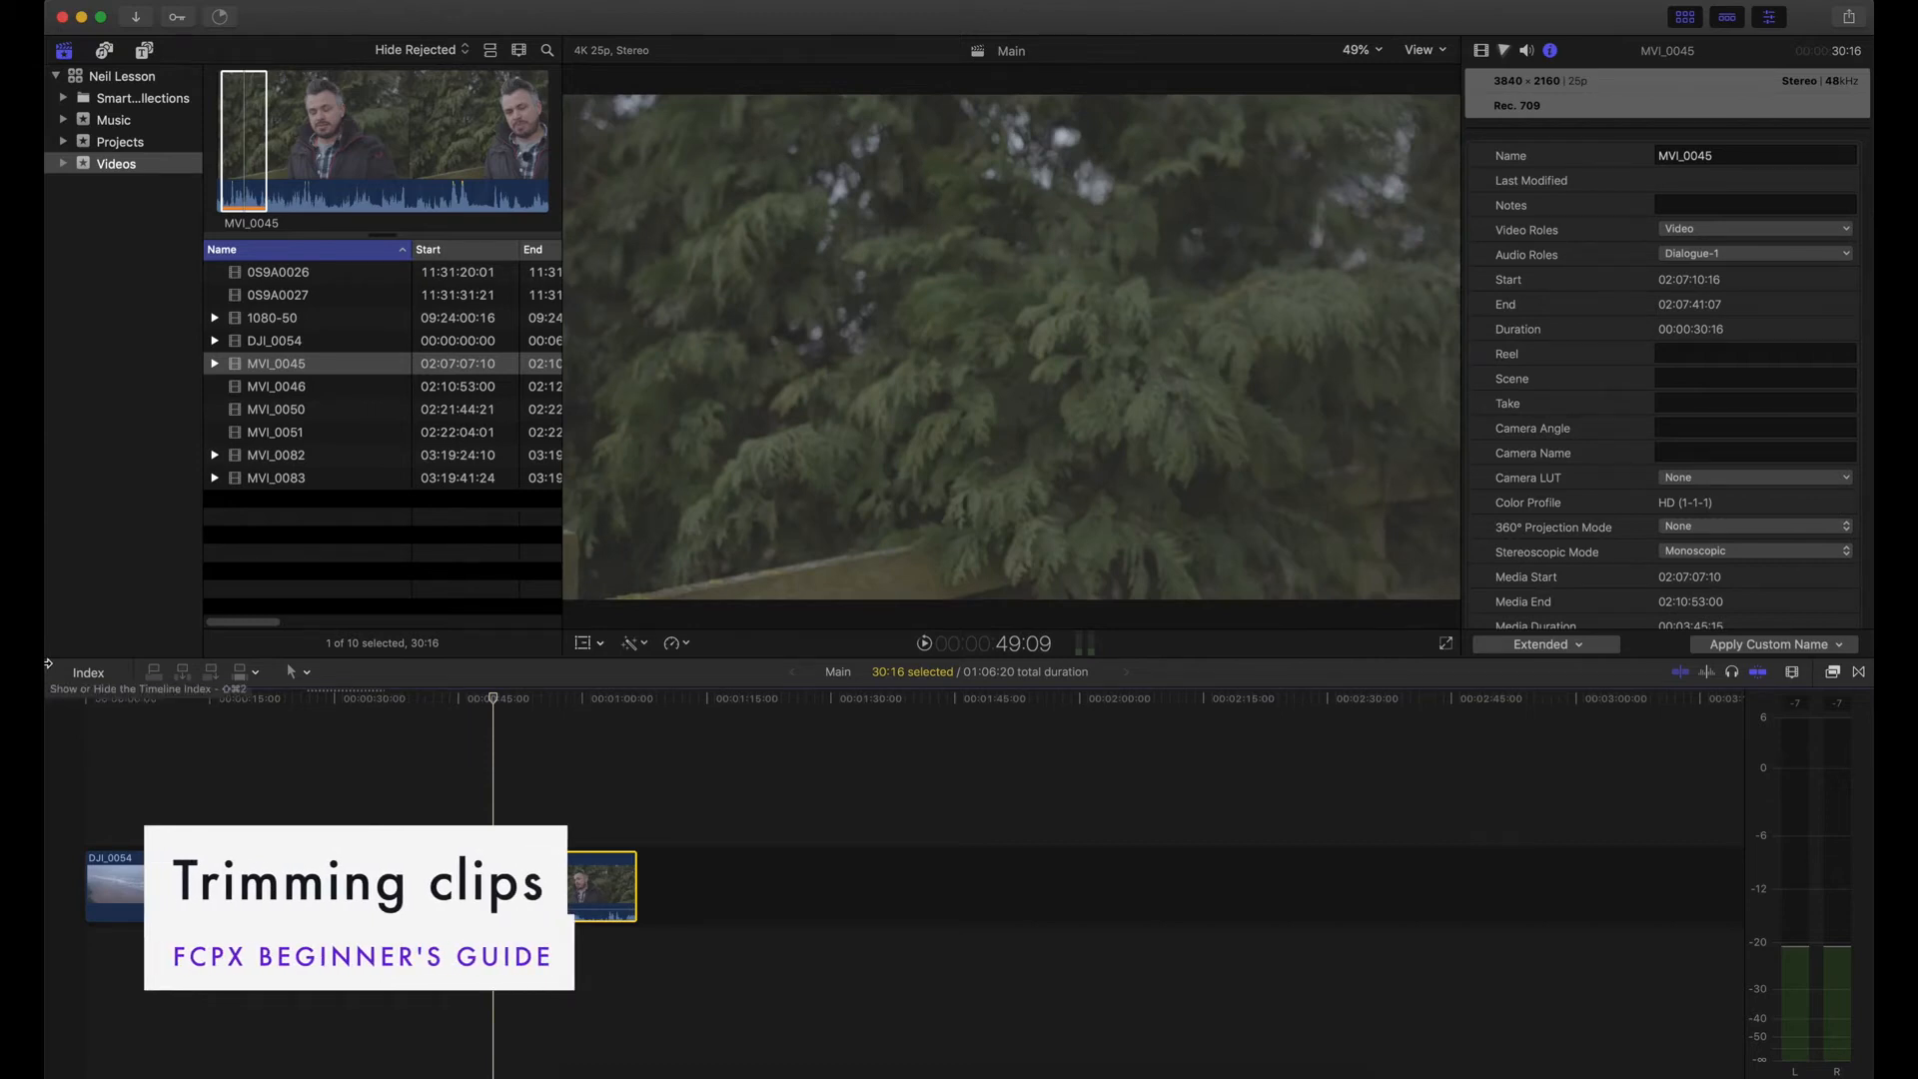
Step: Trim about 17 seconds off the start of MVI_0045, up to the playhead at about 0:53
left_click(538, 698)
mouse_move(537, 698)
left_mouse_down()
mouse_move(557, 699)
mouse_move(527, 704)
left_mouse_up()
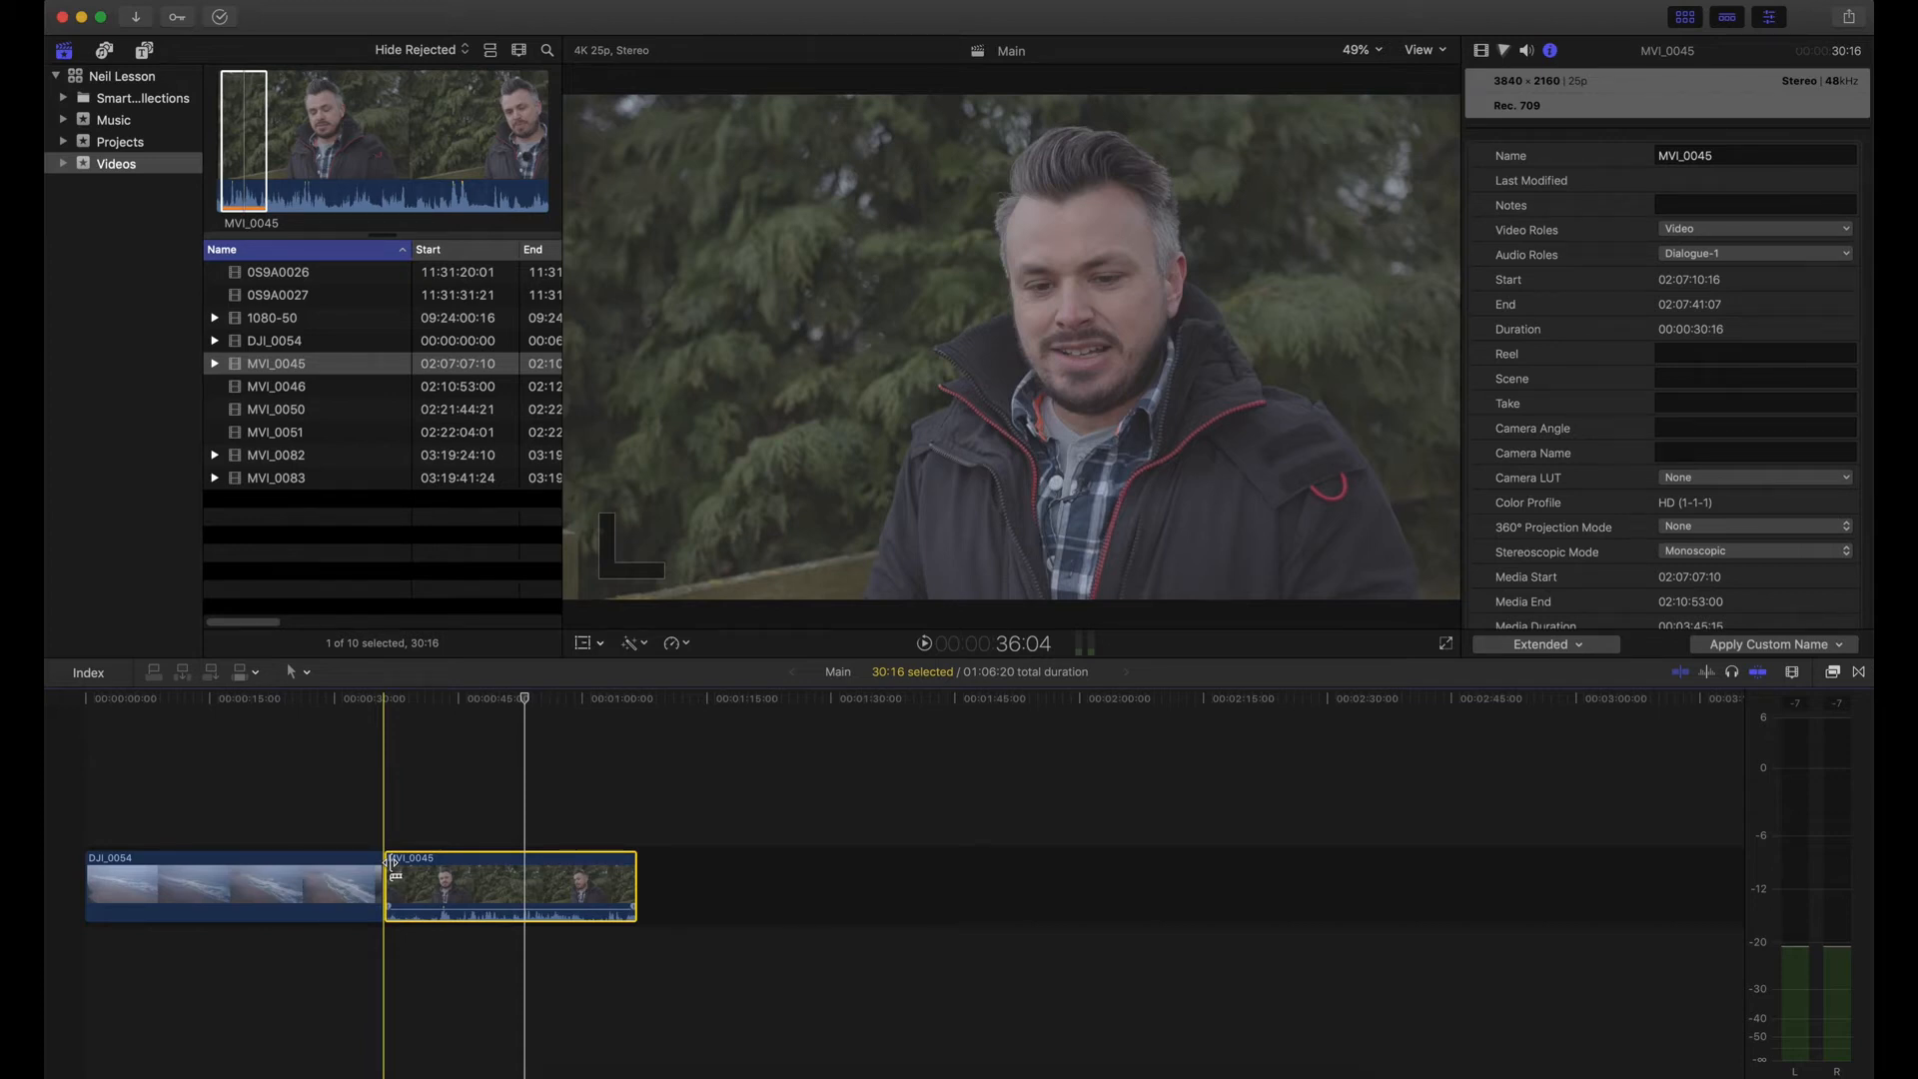
left_click_drag(392, 866, 523, 871)
left_click_drag(536, 1076, 579, 1075)
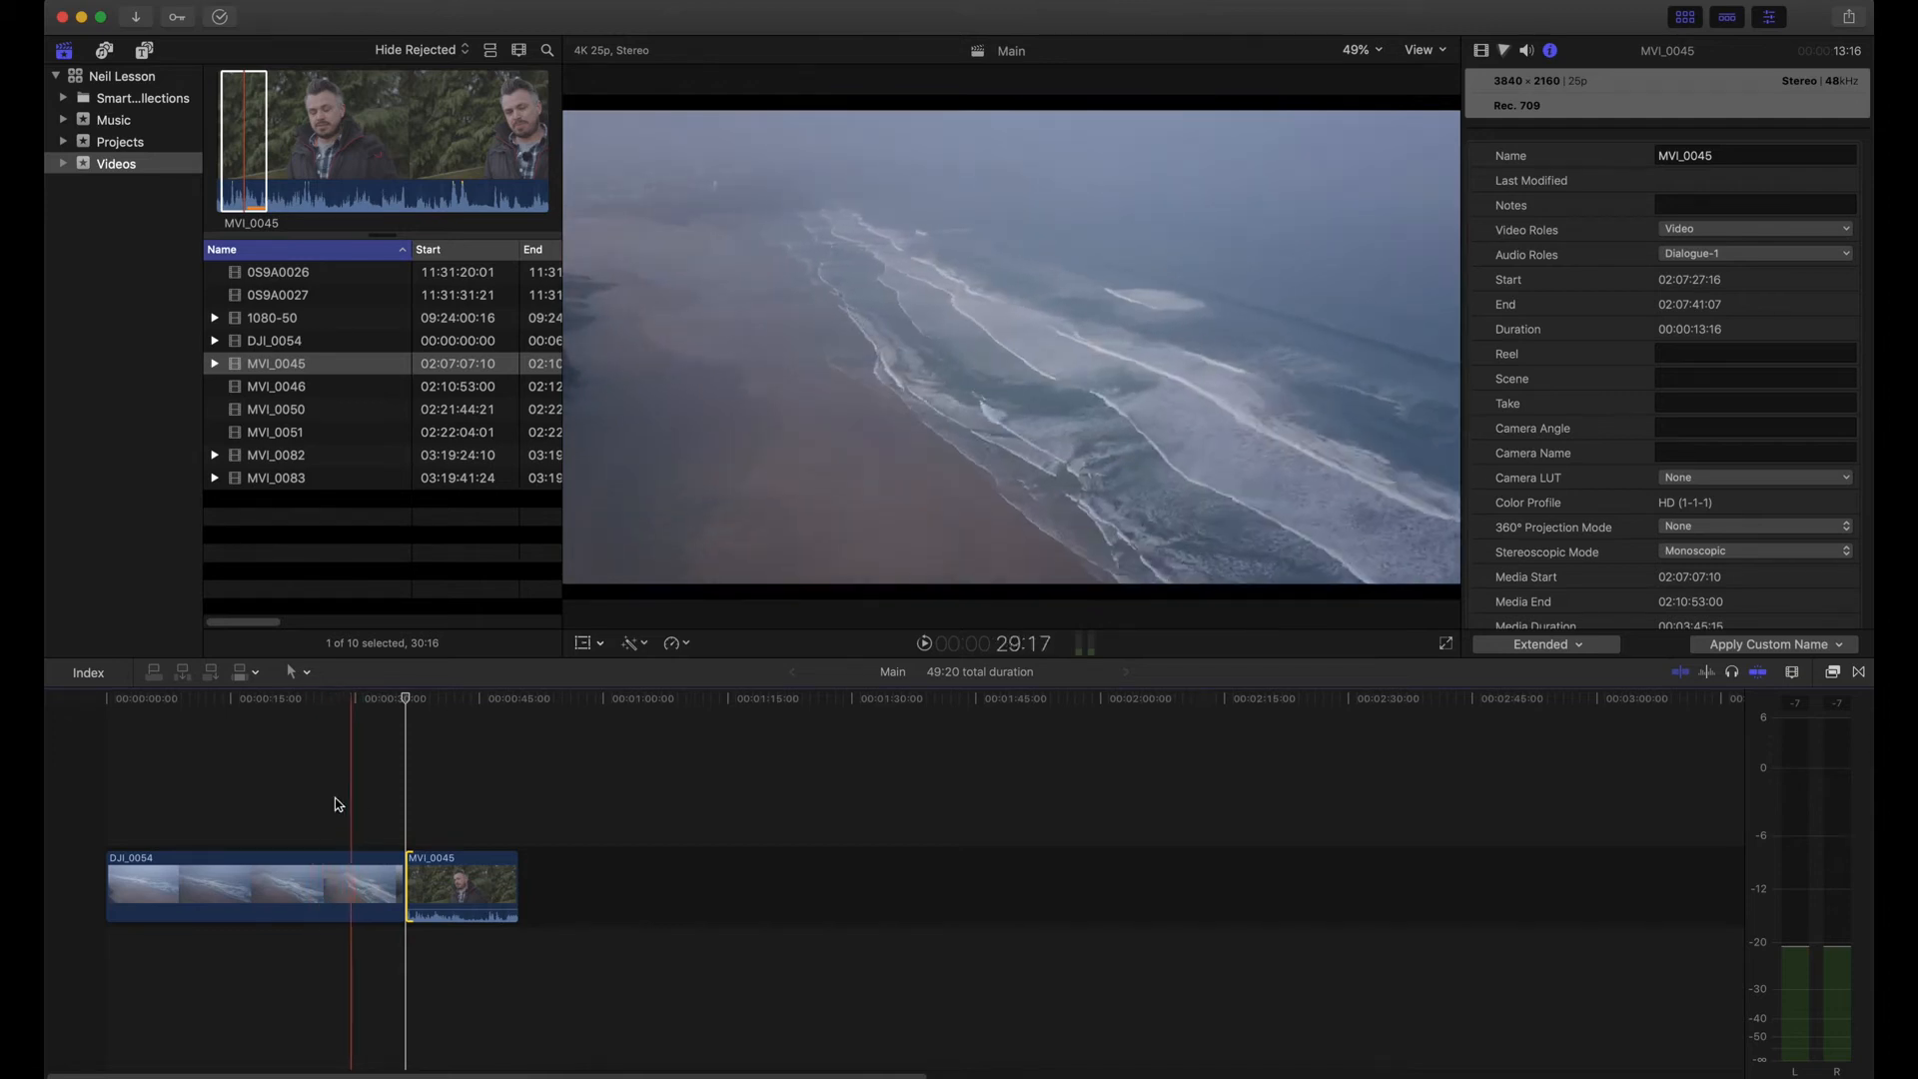
Step: Shorten DJI_0054 by trimming its end back to the playhead at about 0:31
left_click(366, 811)
left_click(401, 858)
left_click_drag(401, 858, 366, 857)
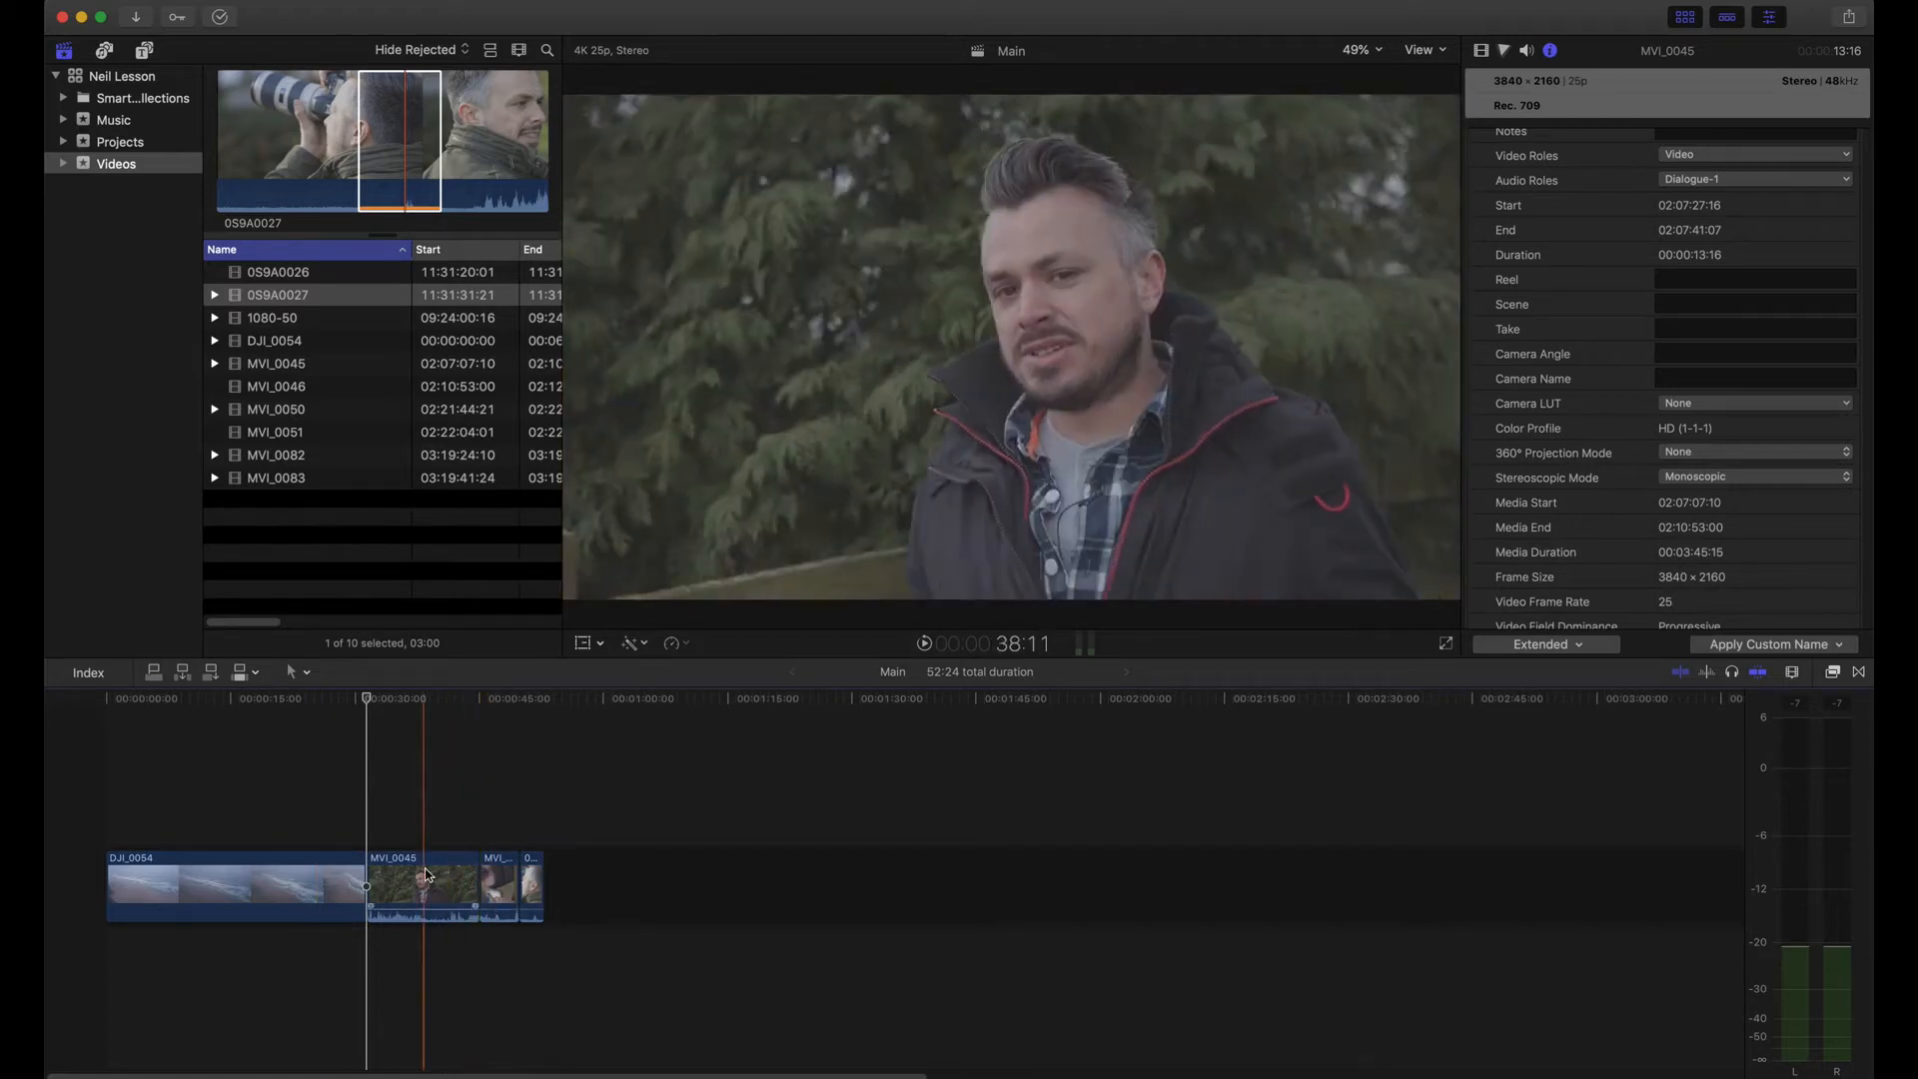
Step: Try to move the last clip, 0S9A0027, far past the end of the timeline, away from the other clips
left_click(536, 871)
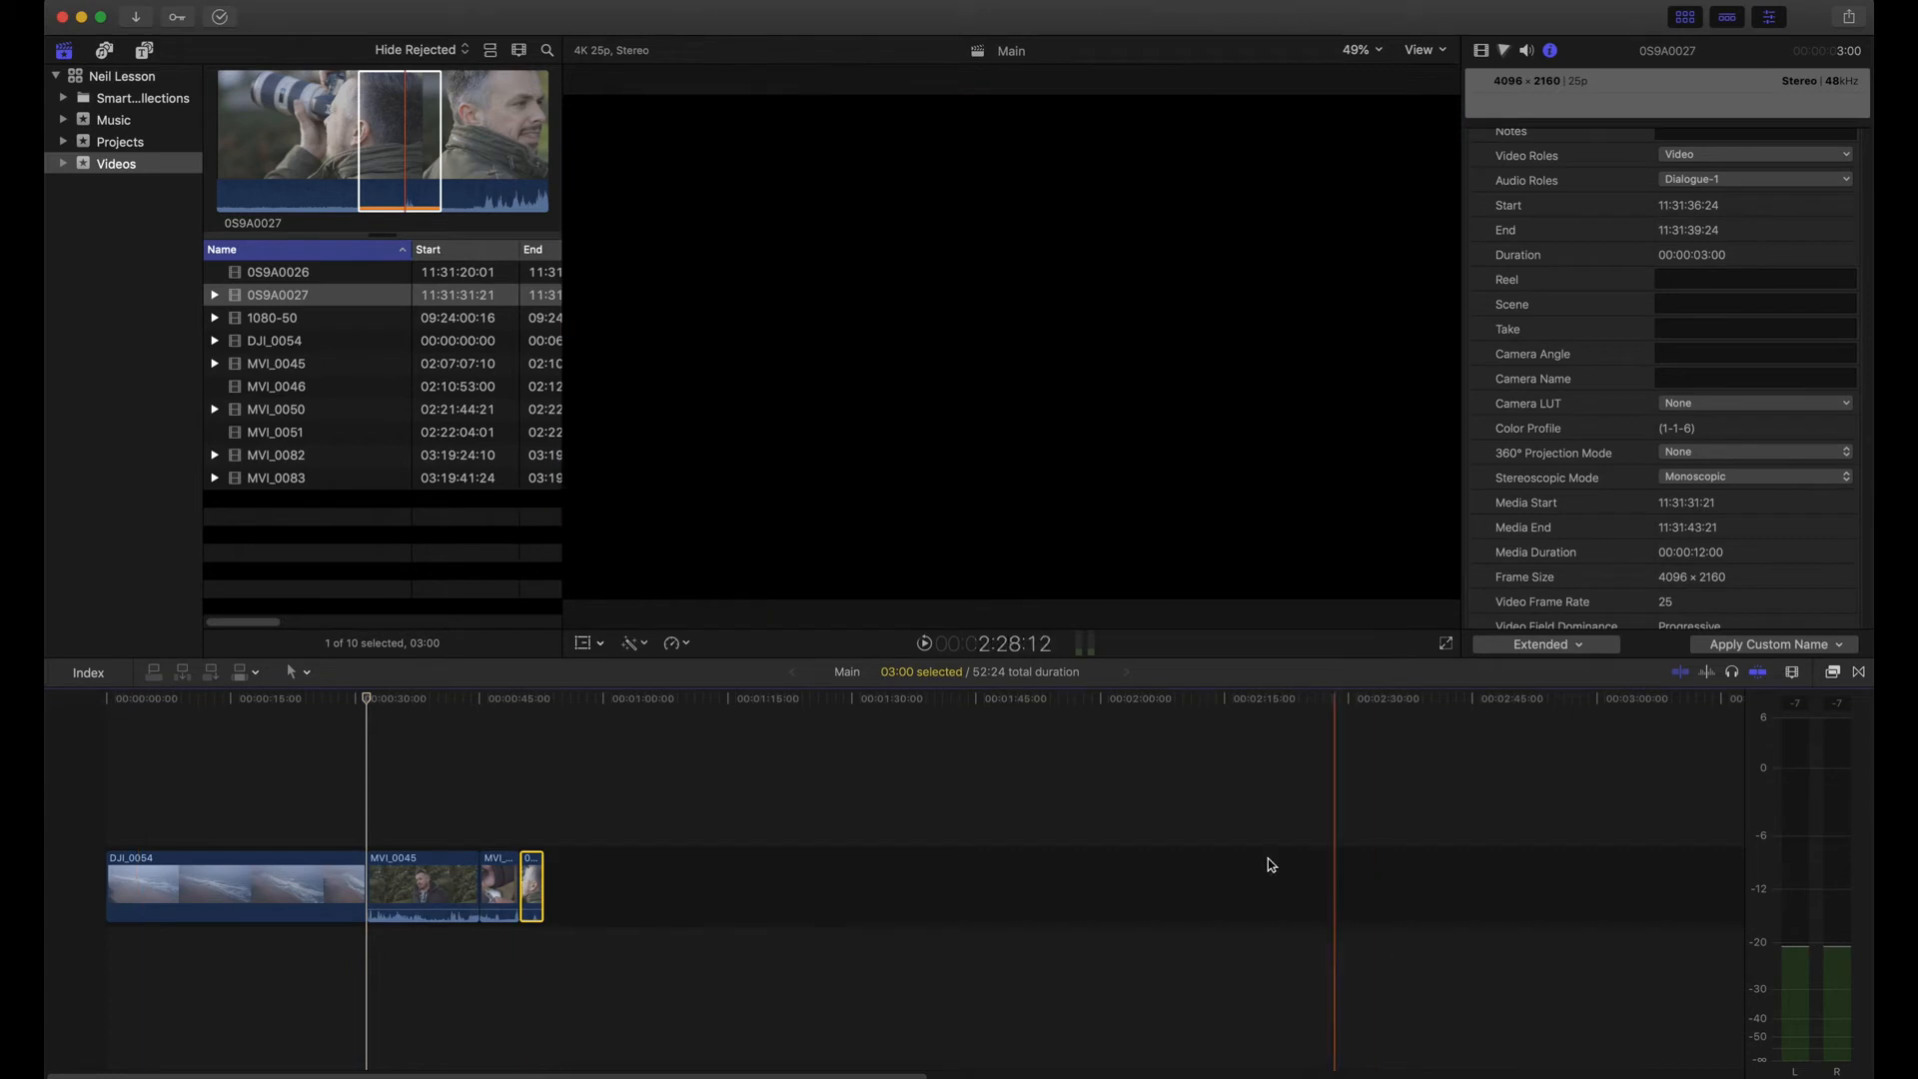
left_click_drag(529, 884, 1547, 887)
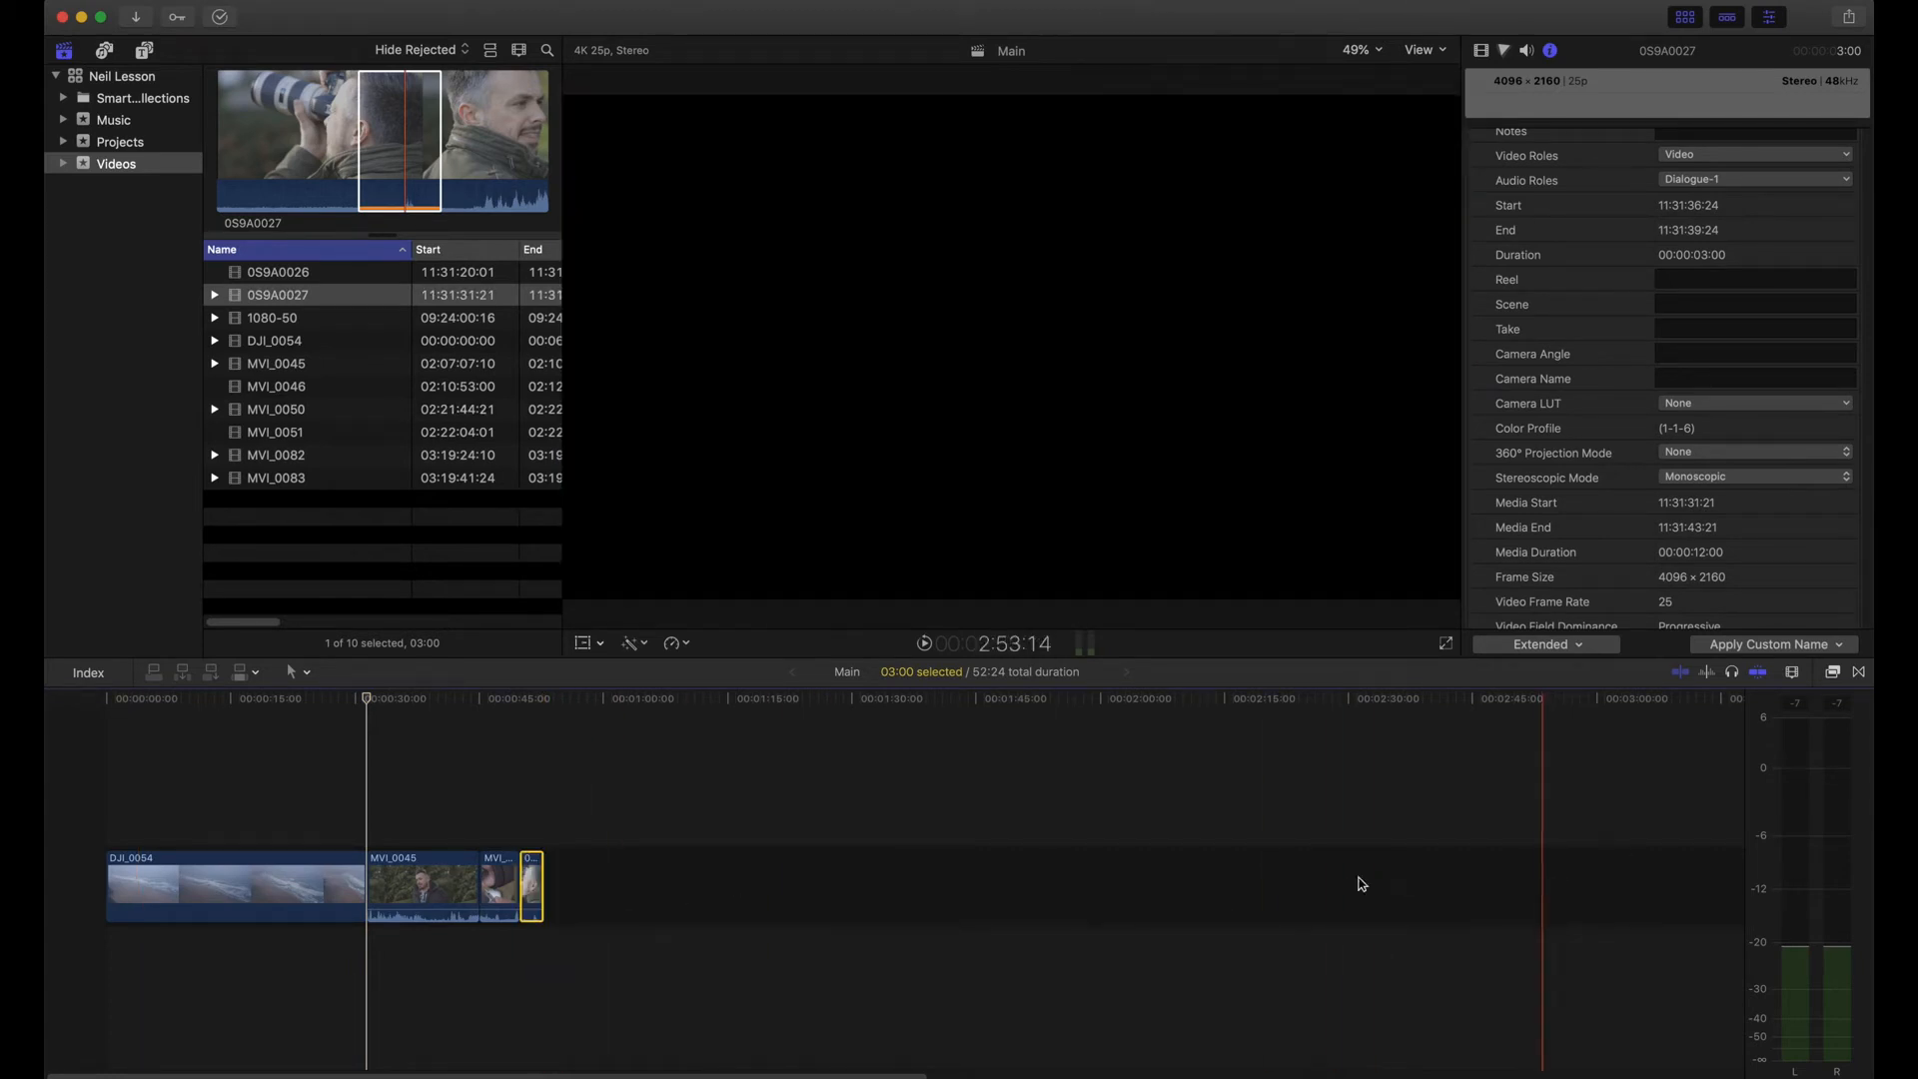
left_click_drag(531, 891, 1788, 888)
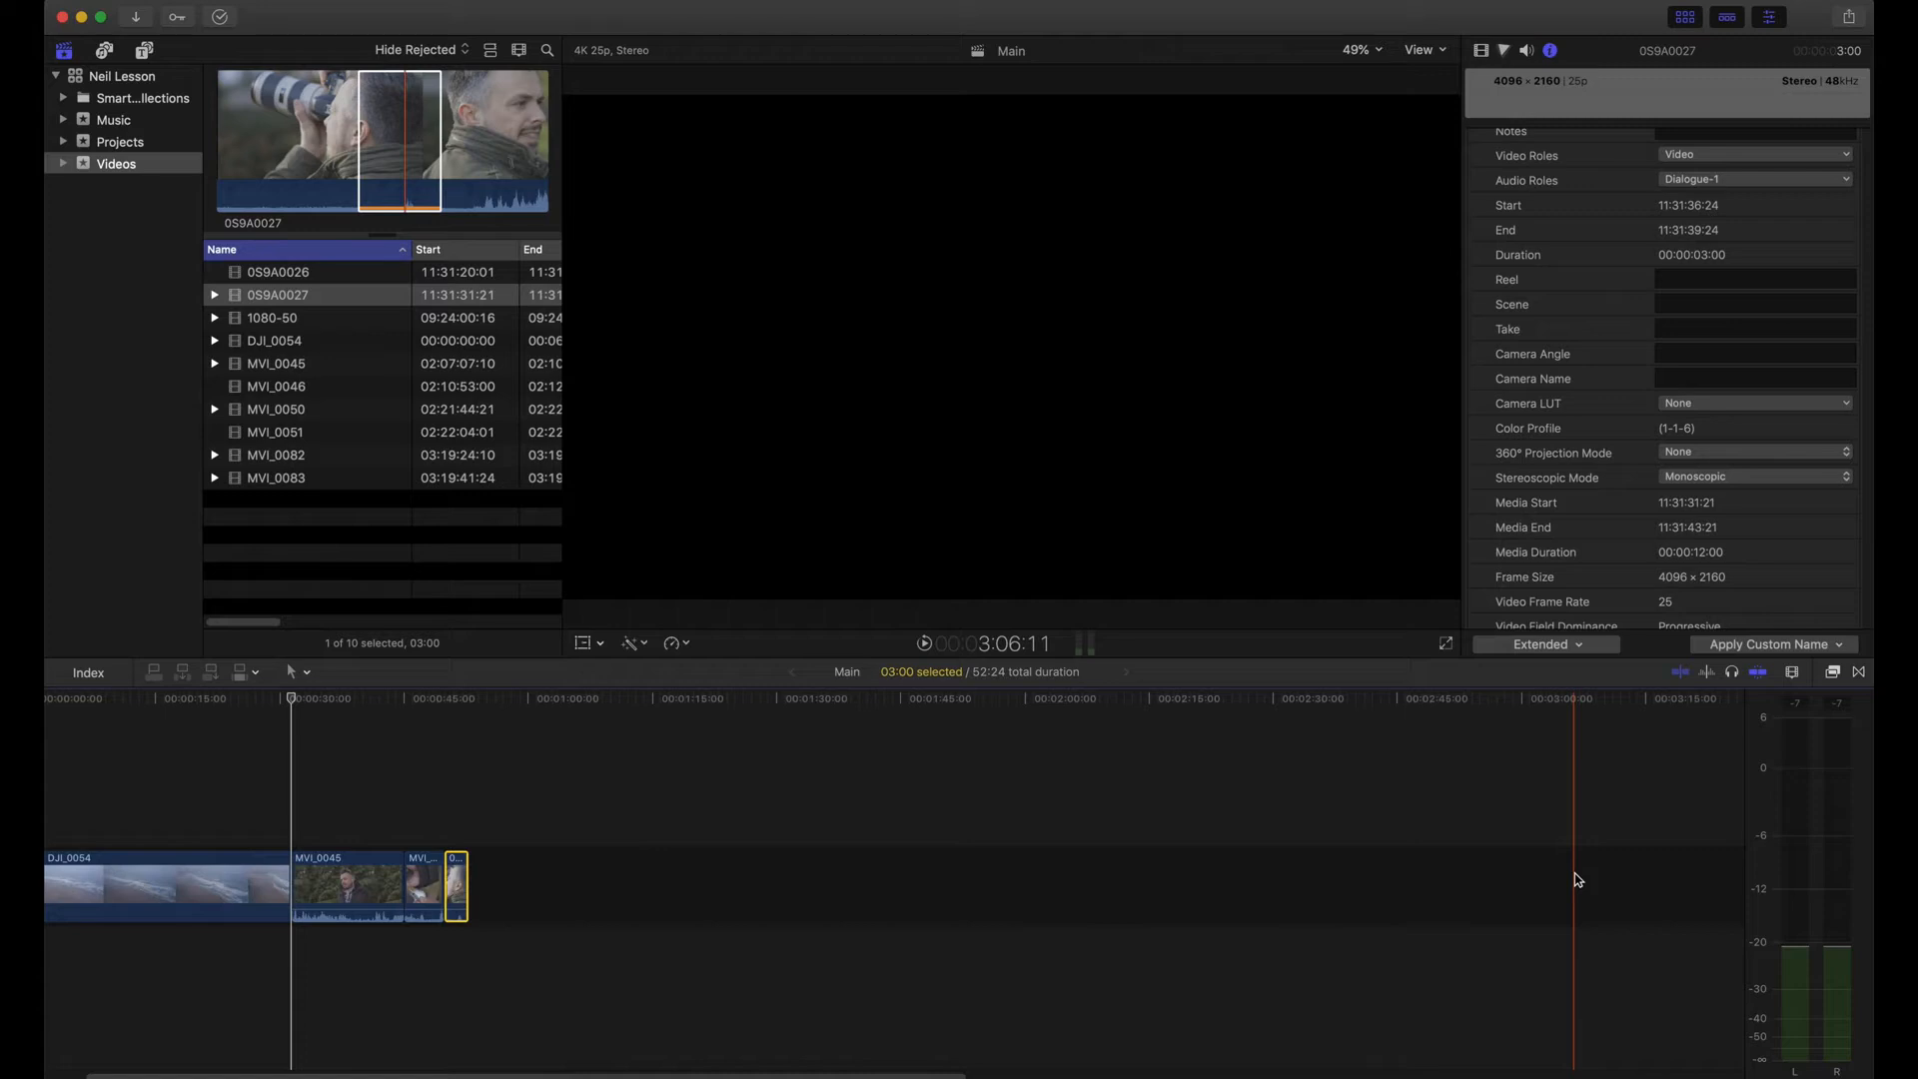
Step: Delete the MVI_0050 clip between MVI_0045 and 0S9A0027 from the timeline
left_click(648, 870)
left_click(432, 884)
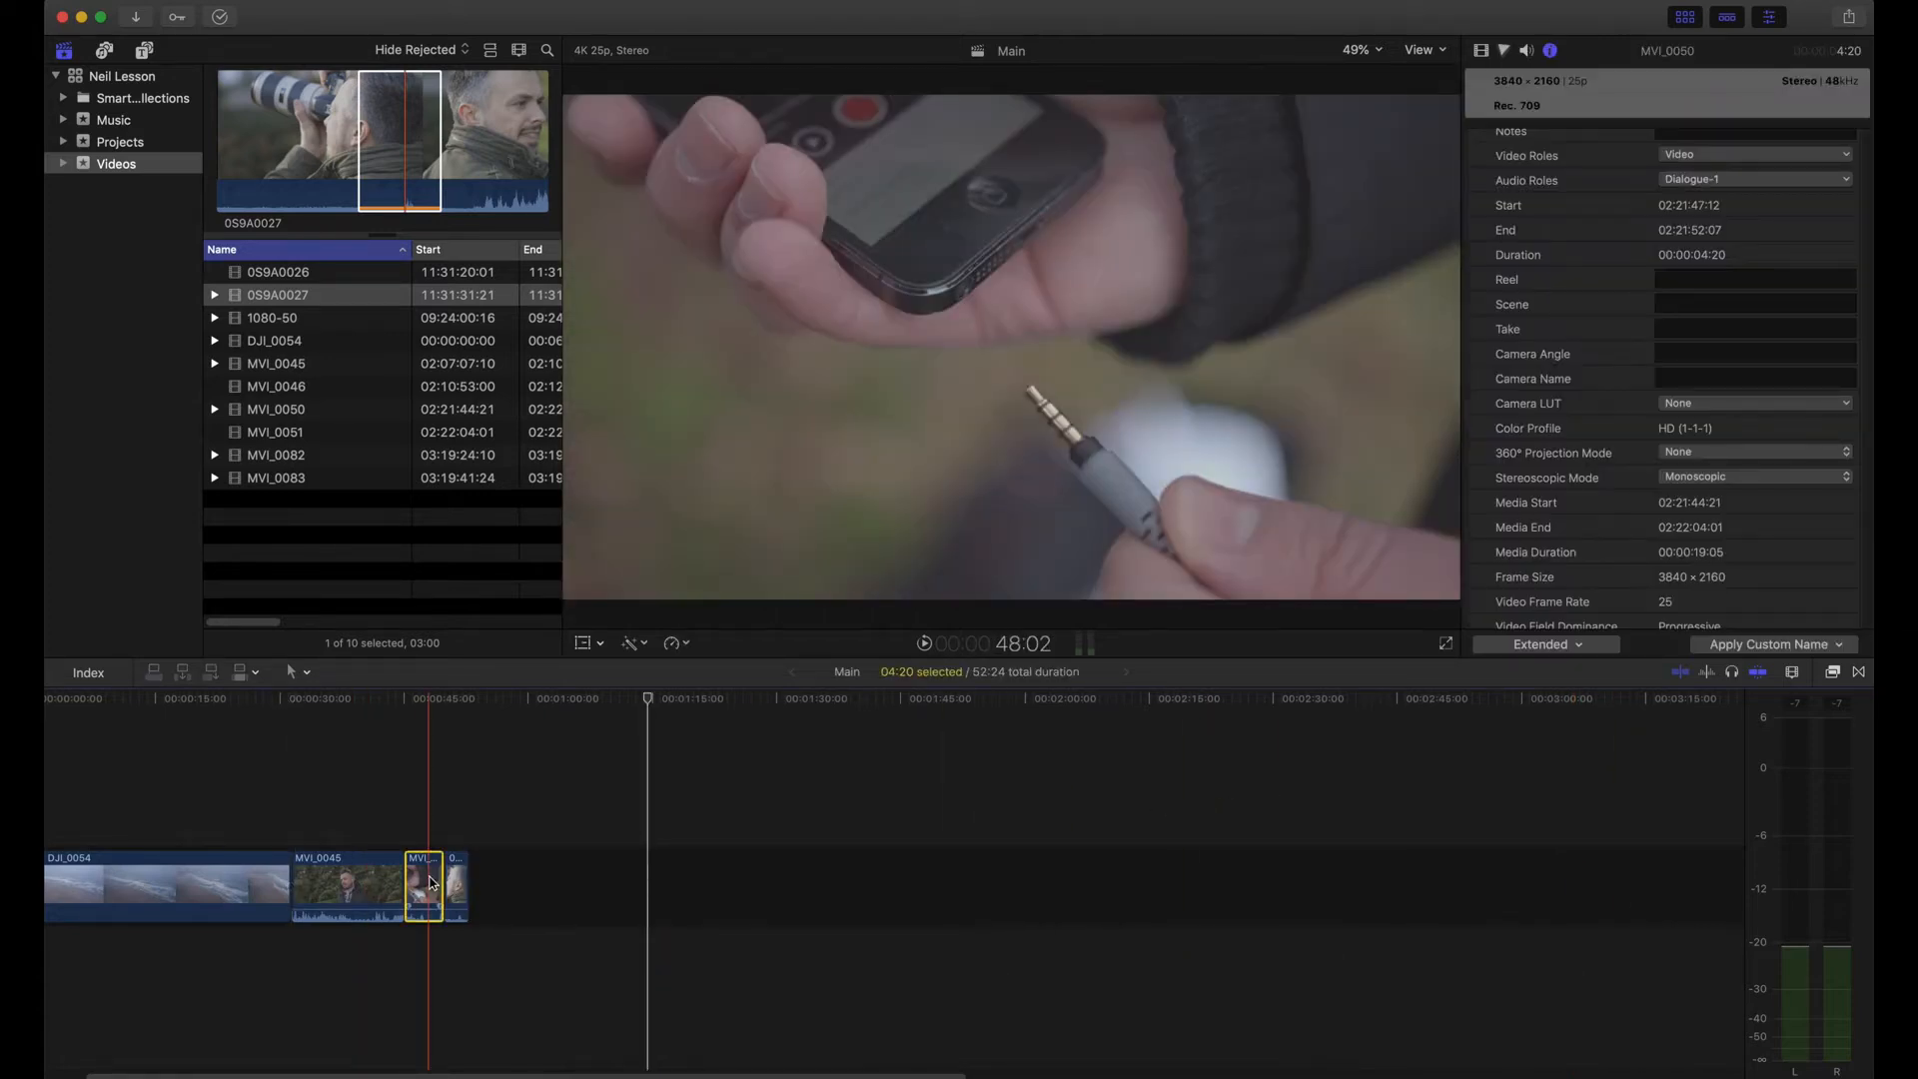
key("BackSpace")
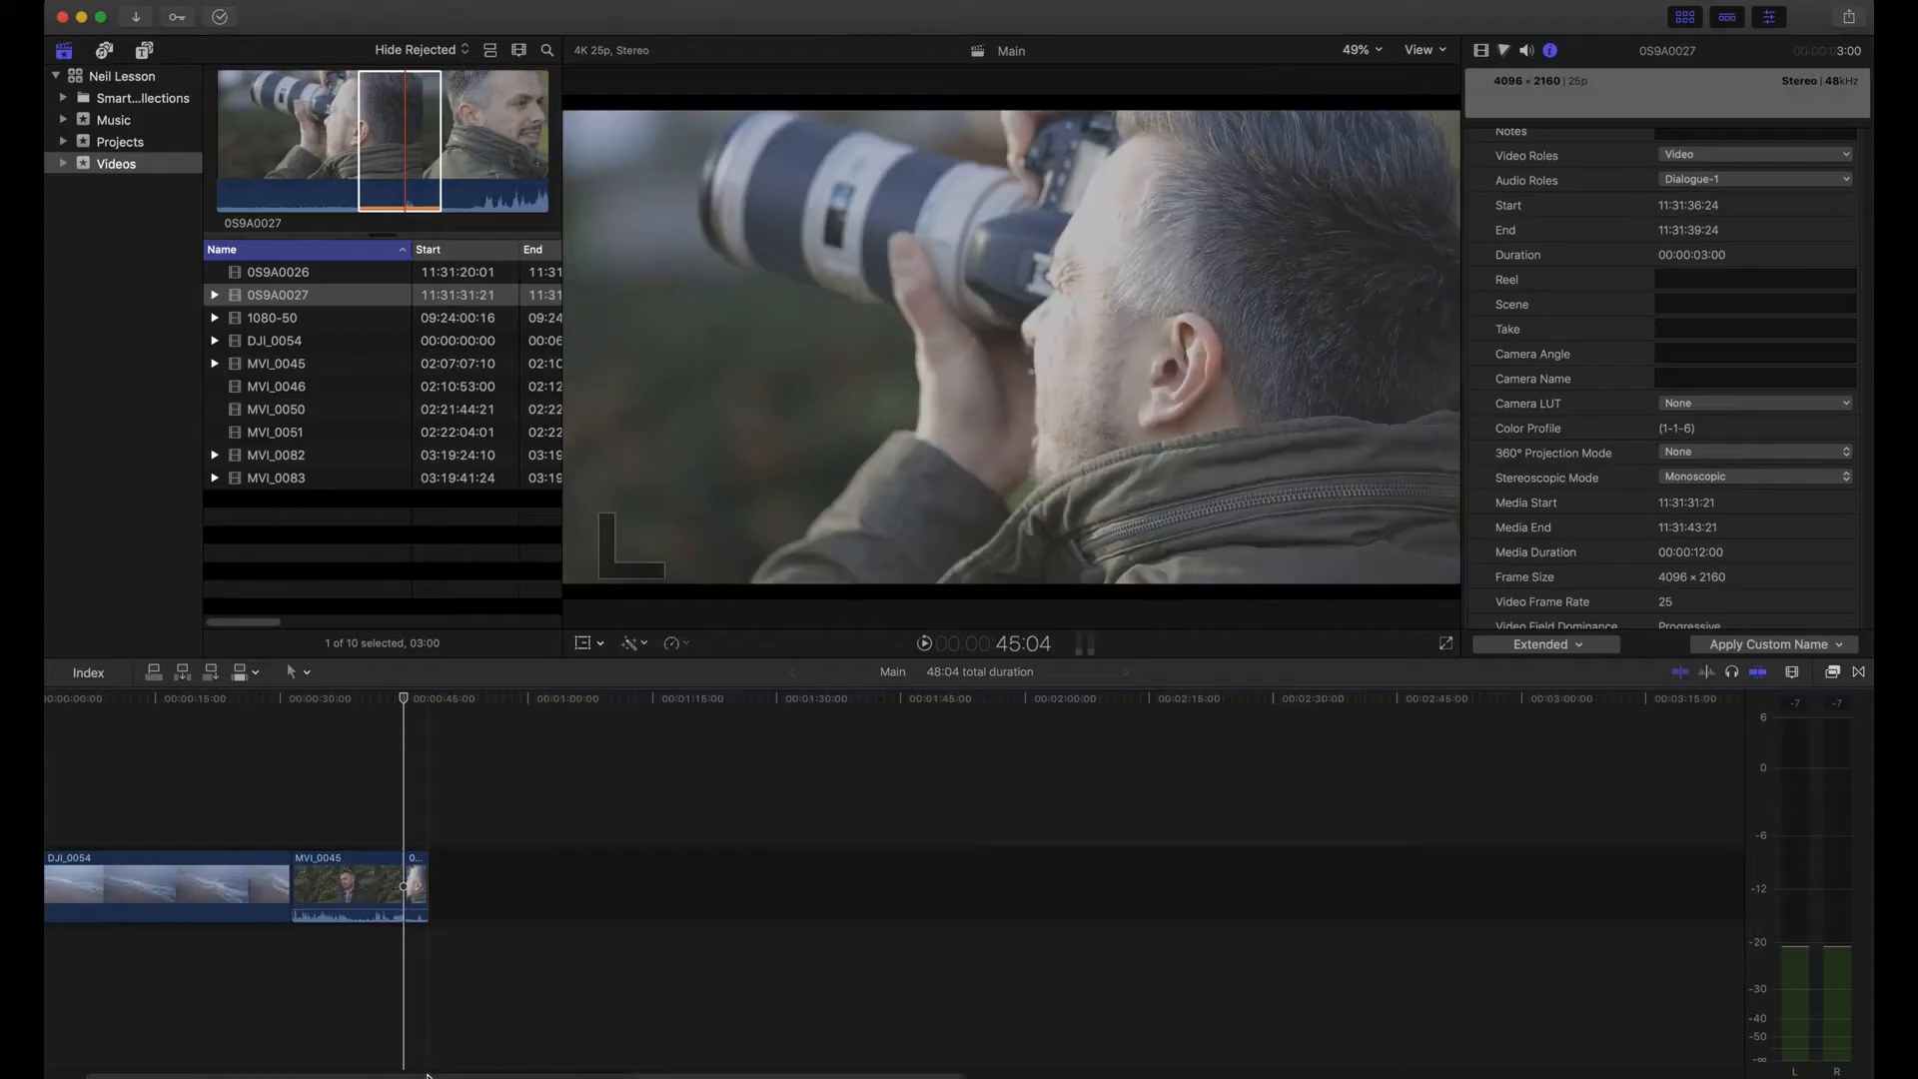
left_click_drag(426, 1076, 265, 1053)
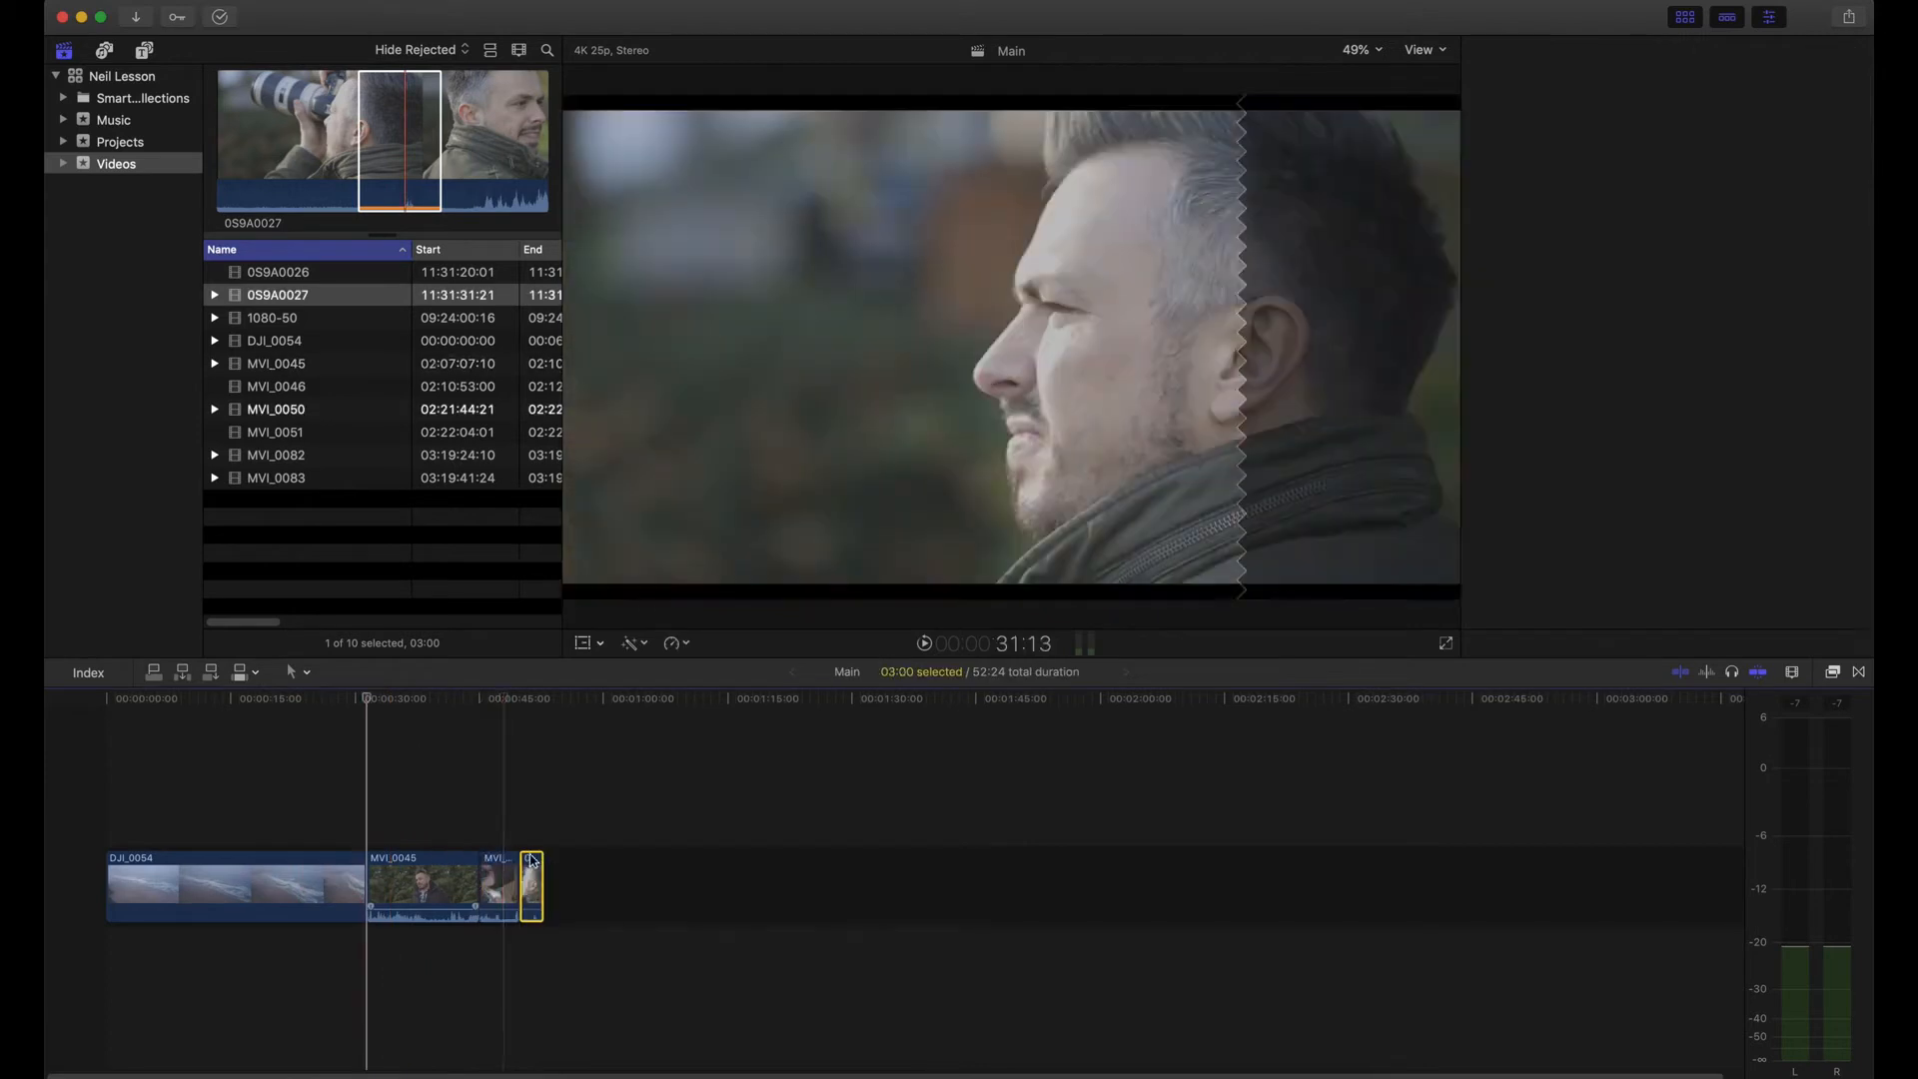
Step: Lift MVI_0050 out of the storyline as a connected clip above MVI_0045, and place it back in the storyline after 0S9A0027
left_click(637, 751)
left_click(506, 891)
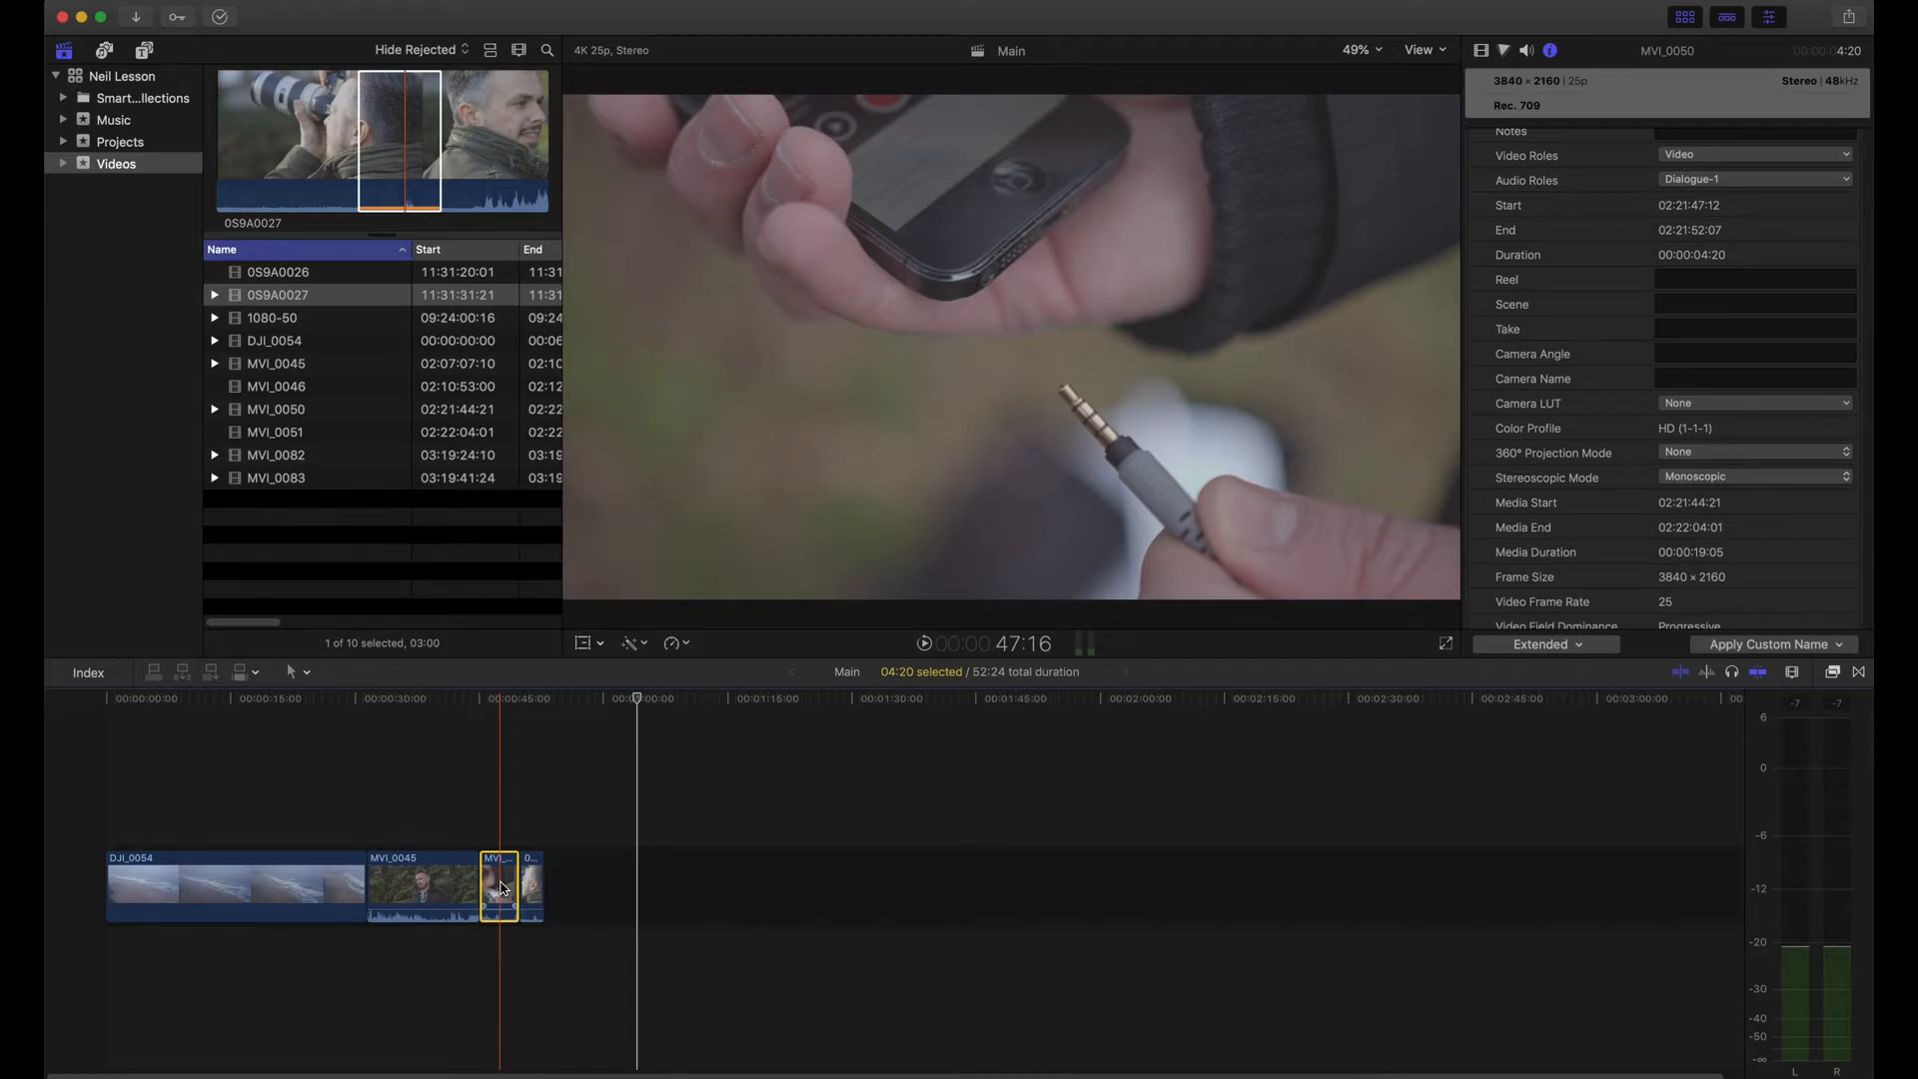
left_click_drag(503, 888, 460, 794)
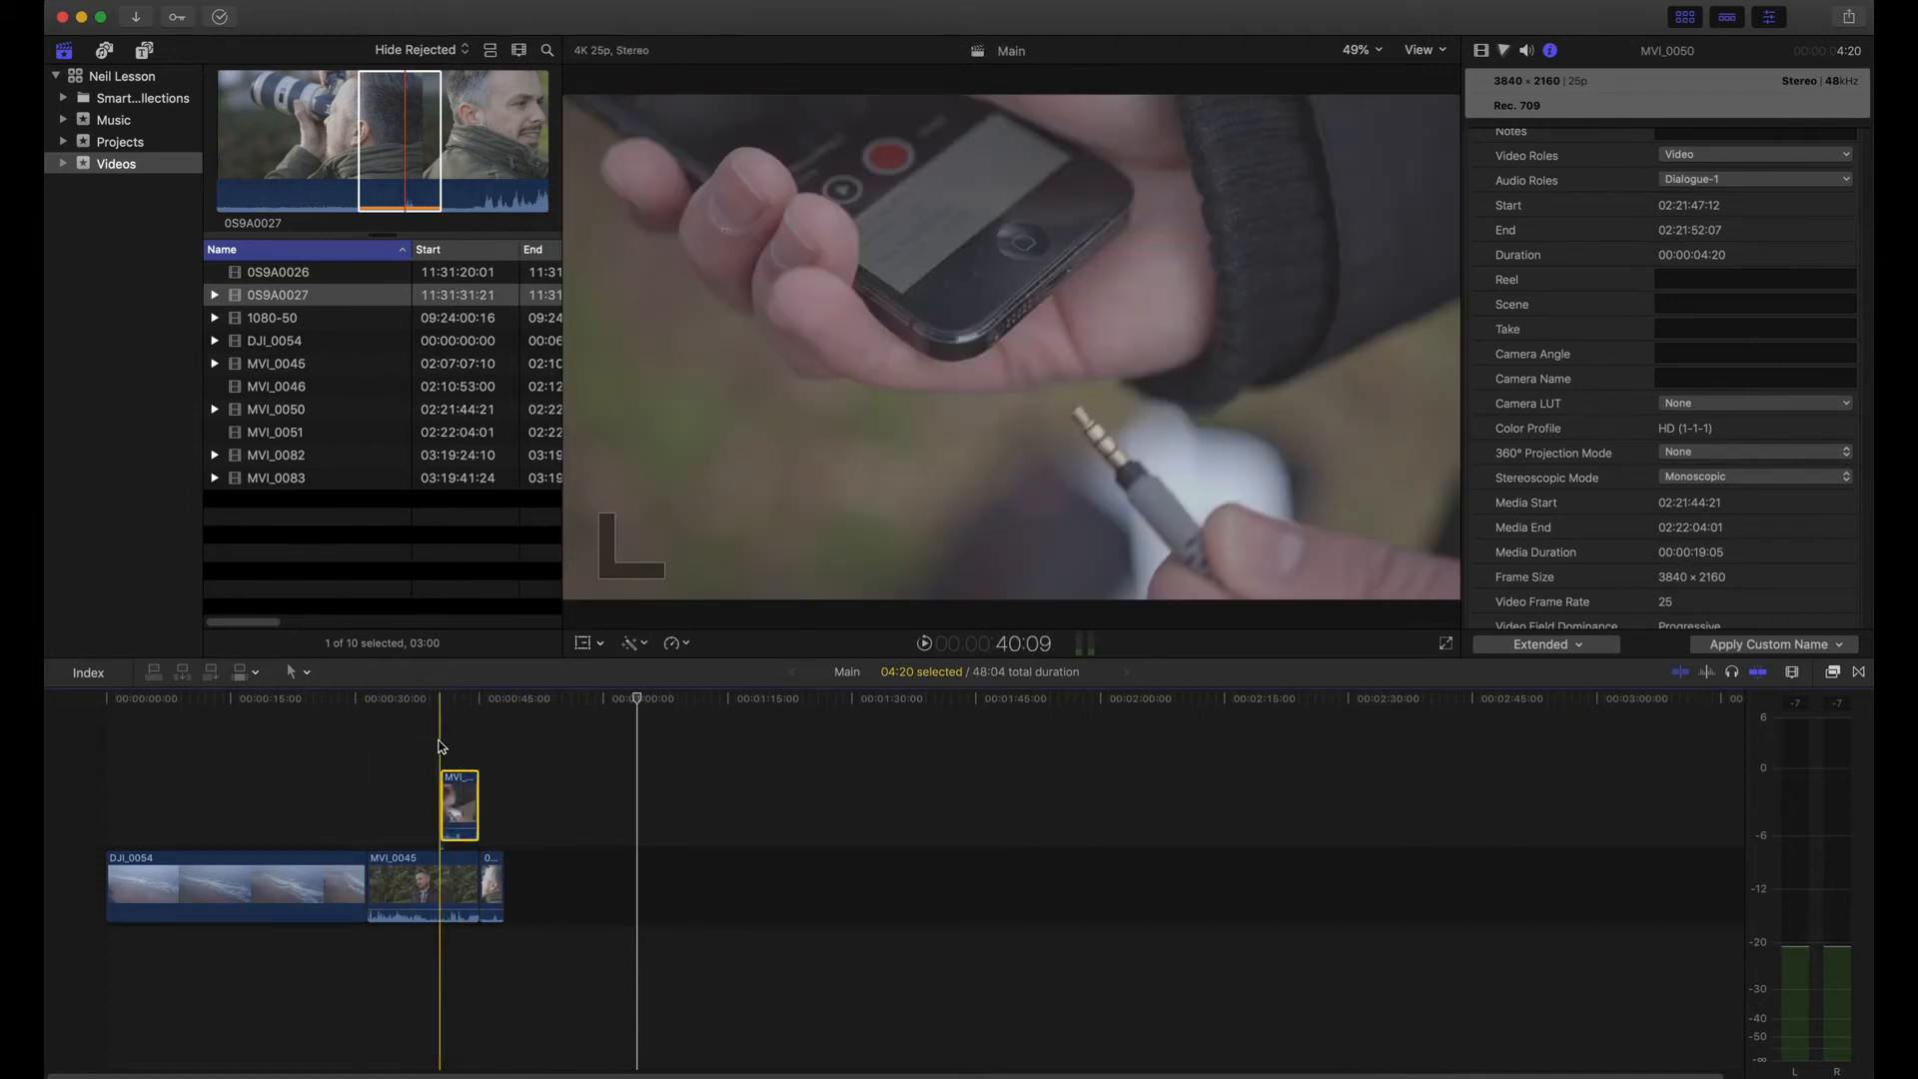
left_click_drag(448, 806, 531, 881)
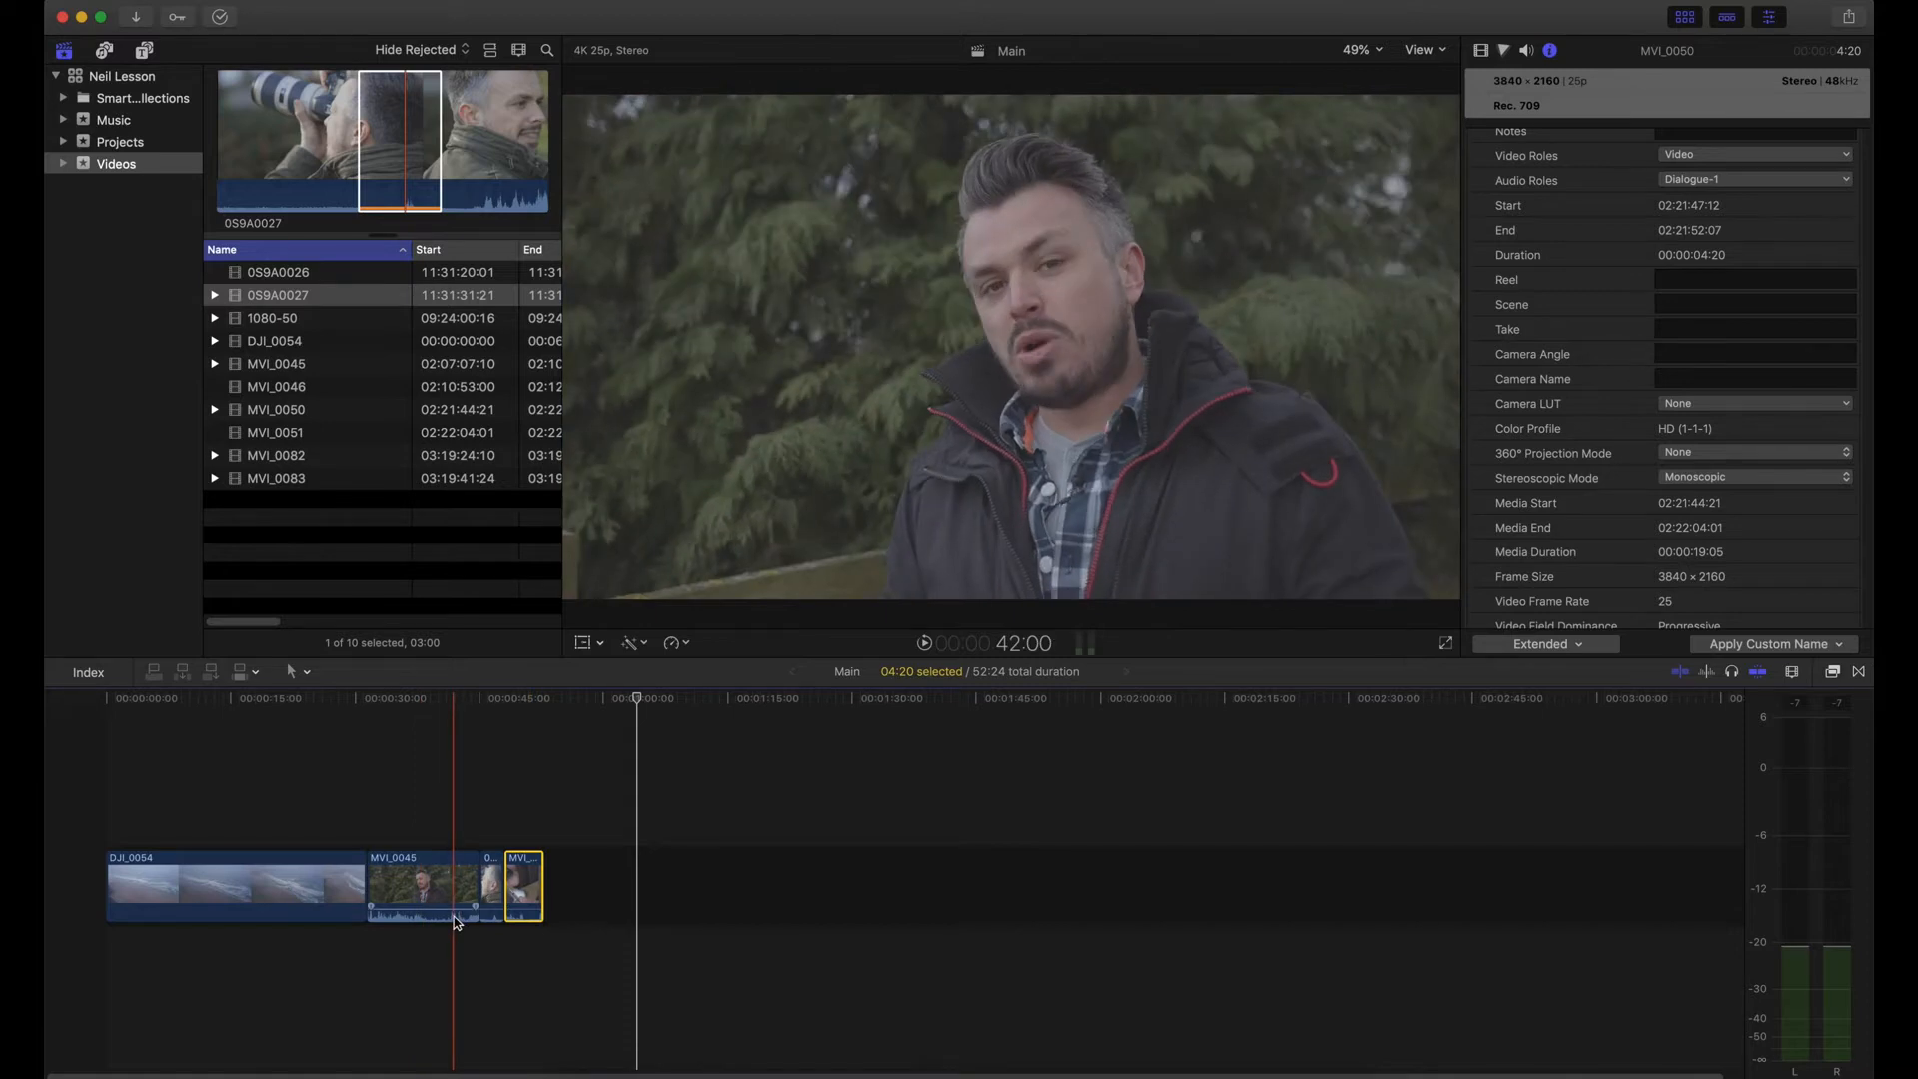
Step: Delete 0S9A0027 from between MVI_0045 and MVI_0050, and undo the deletion
left_click(499, 887)
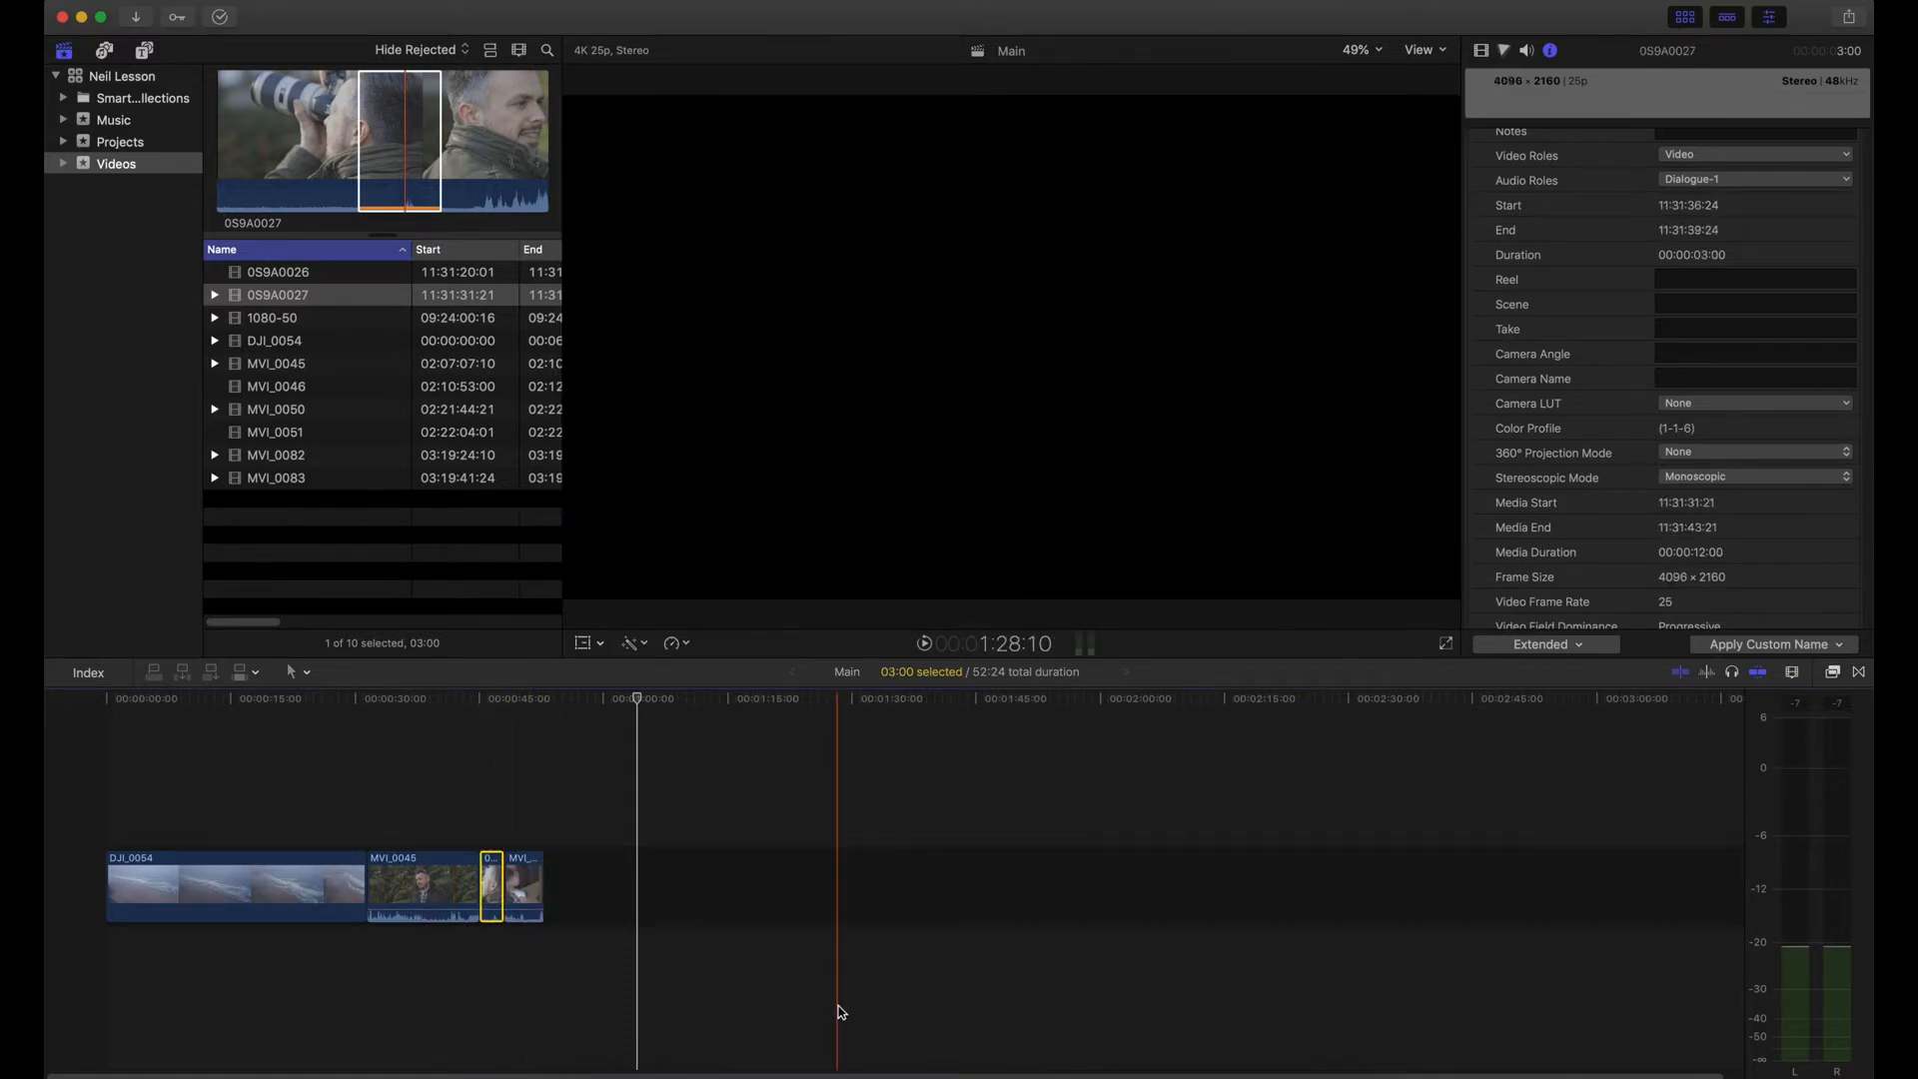
key("Delete")
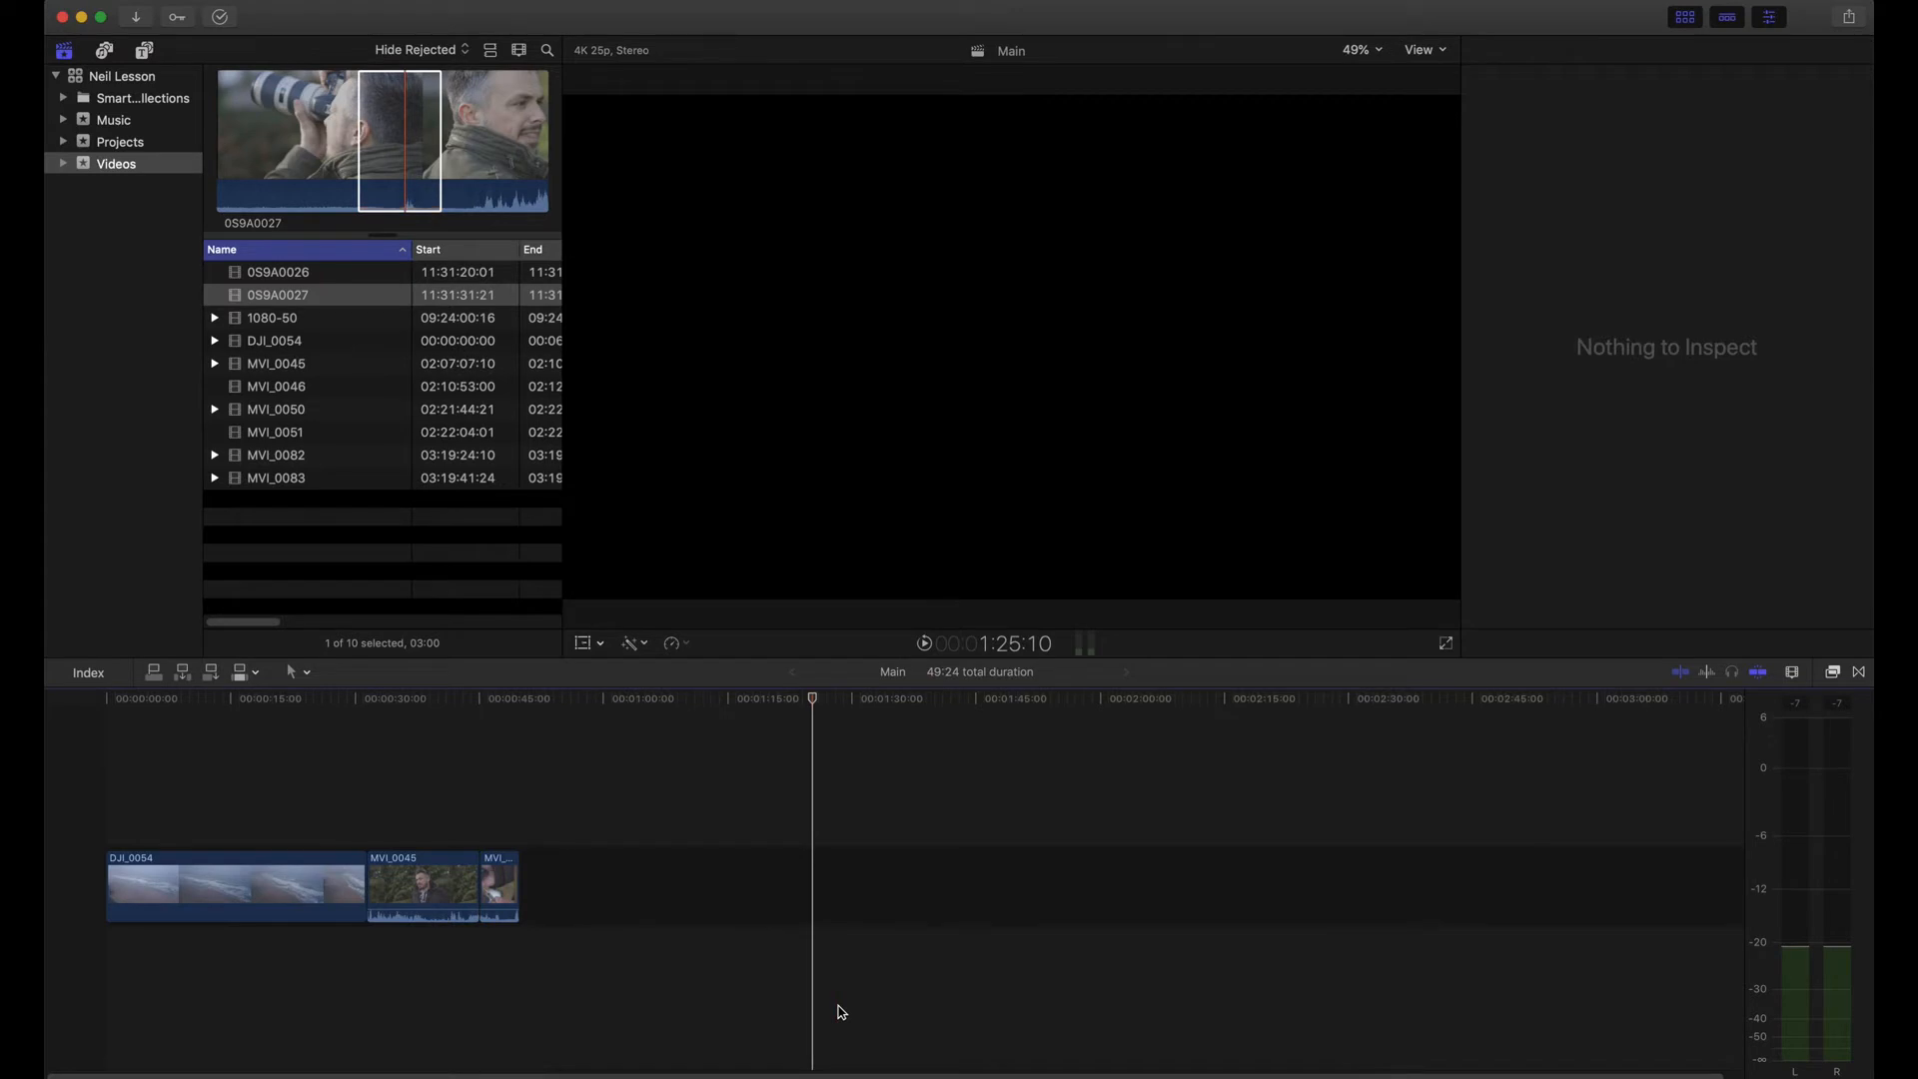
key("super+z")
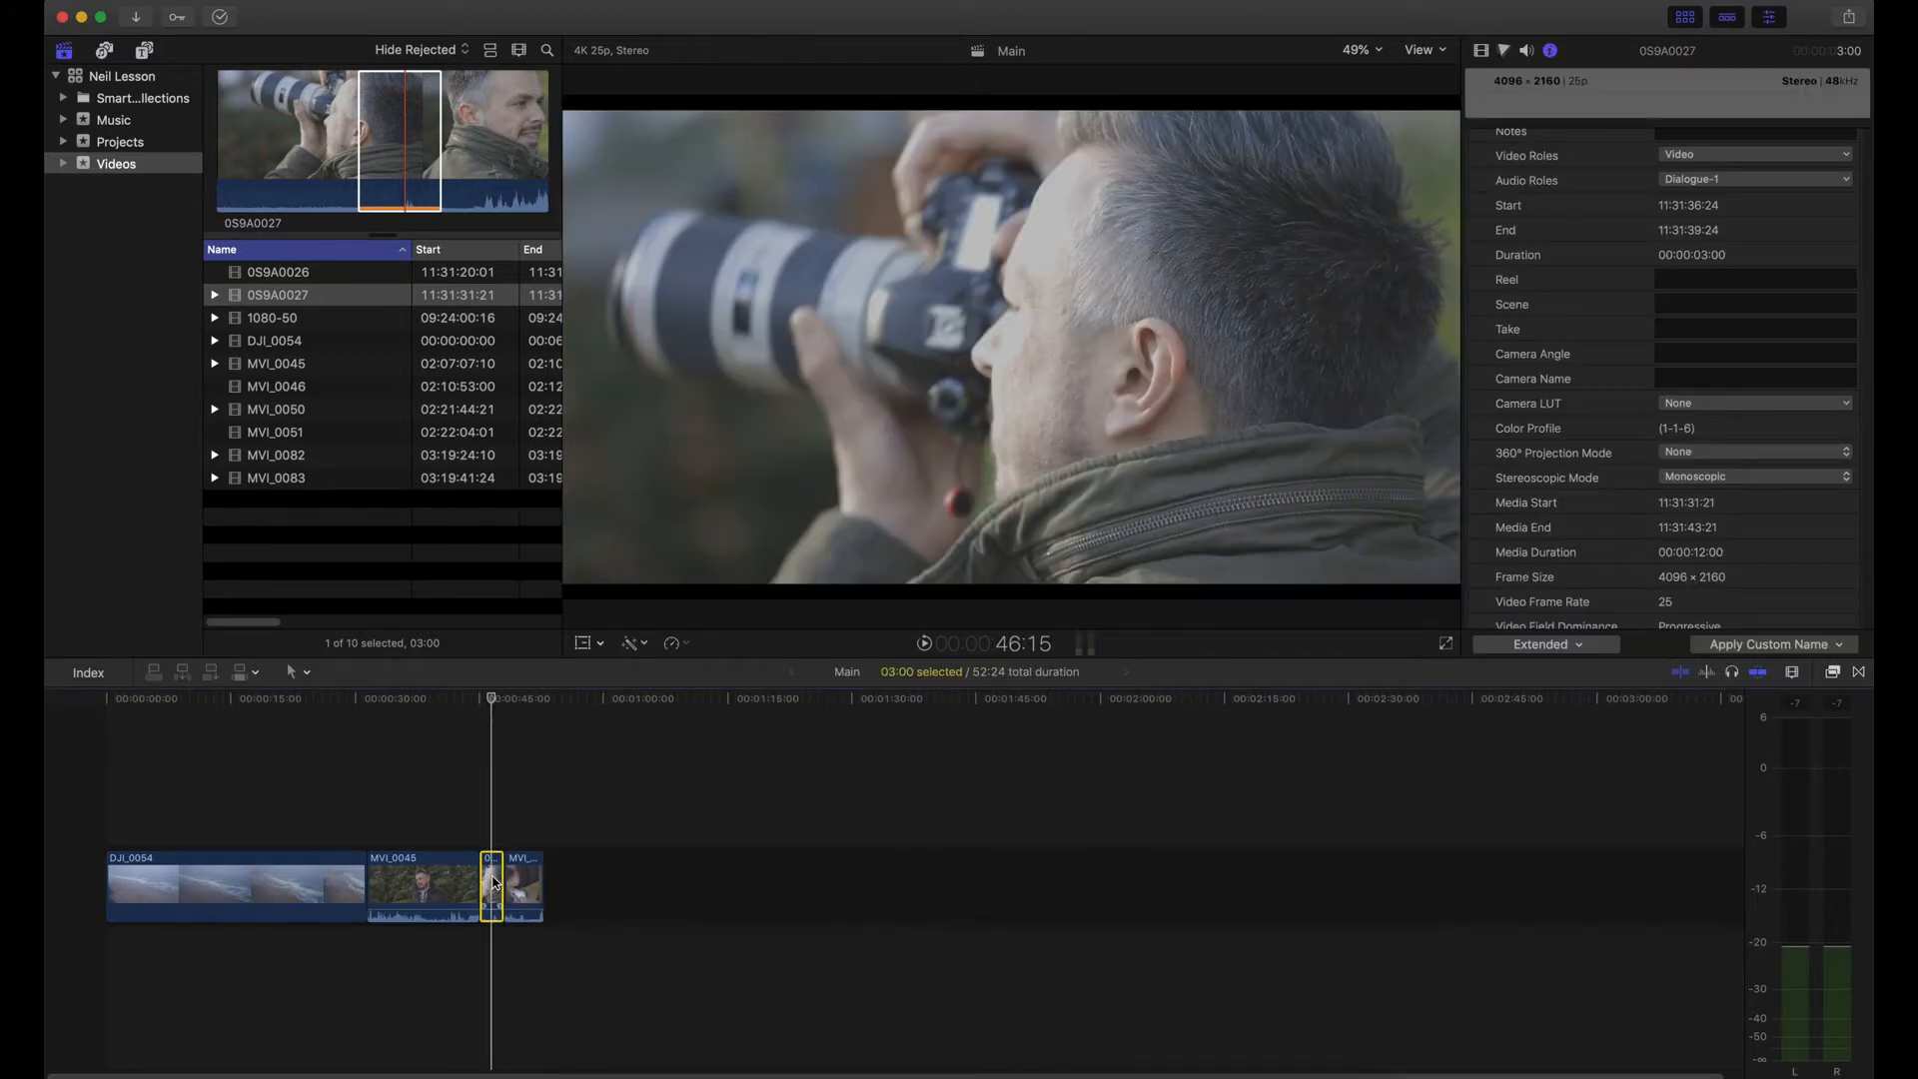
Step: Replace the 0S9A0027 clip in the storyline with a gap of the same length
key("shift+BackSpace")
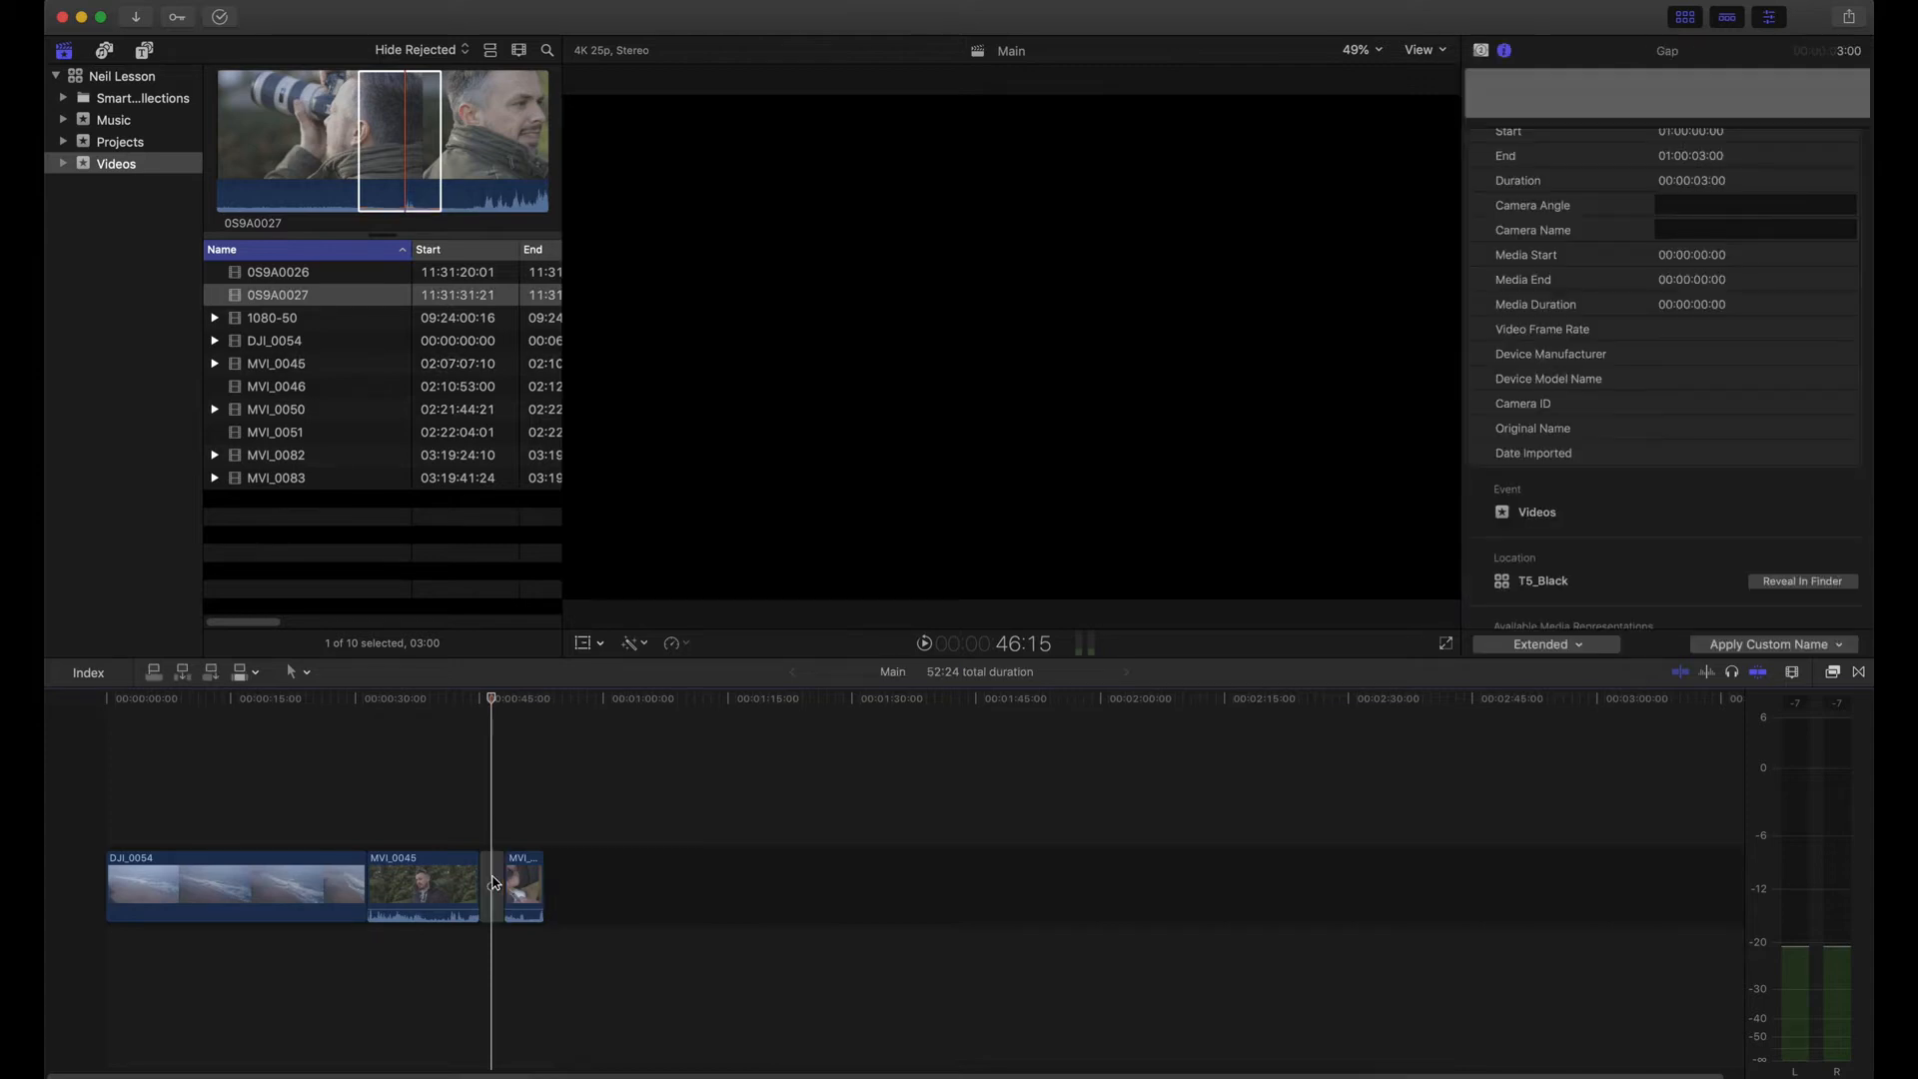
left_click(495, 882)
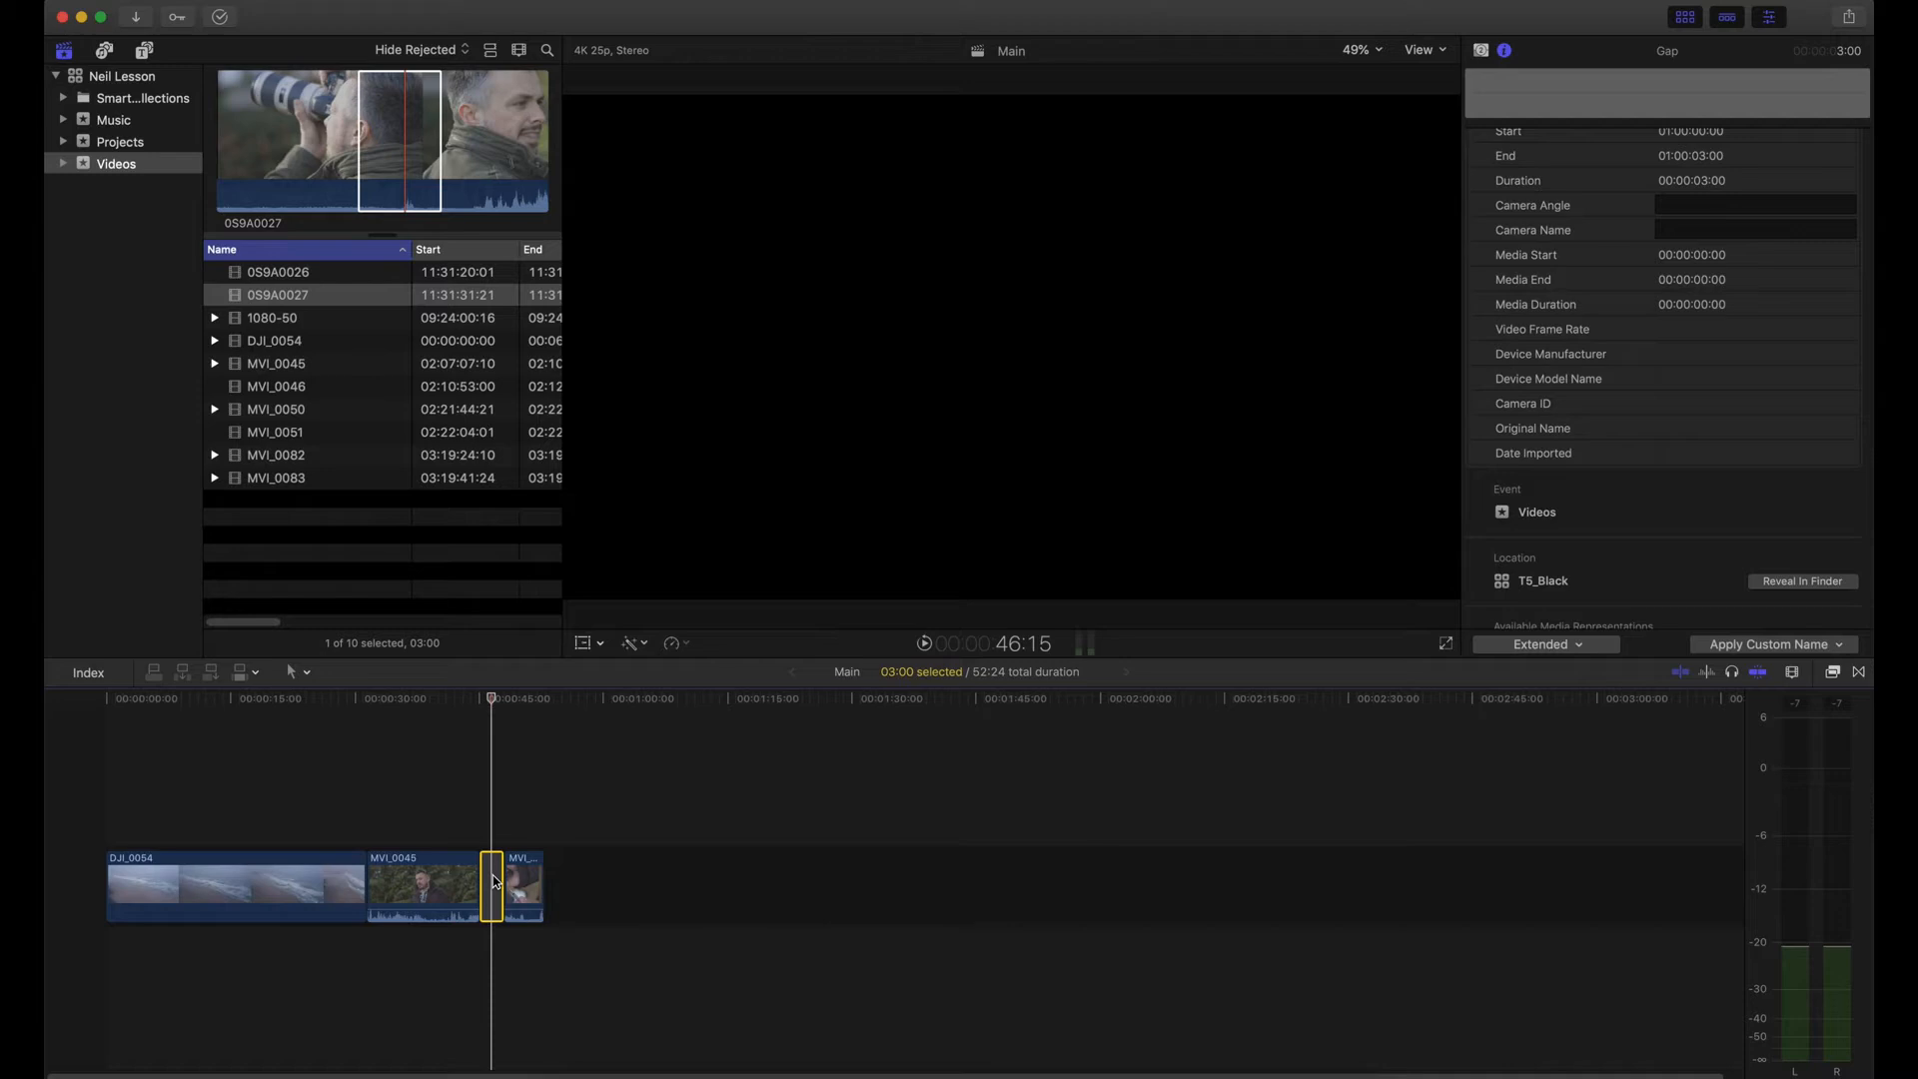
left_click(605, 781)
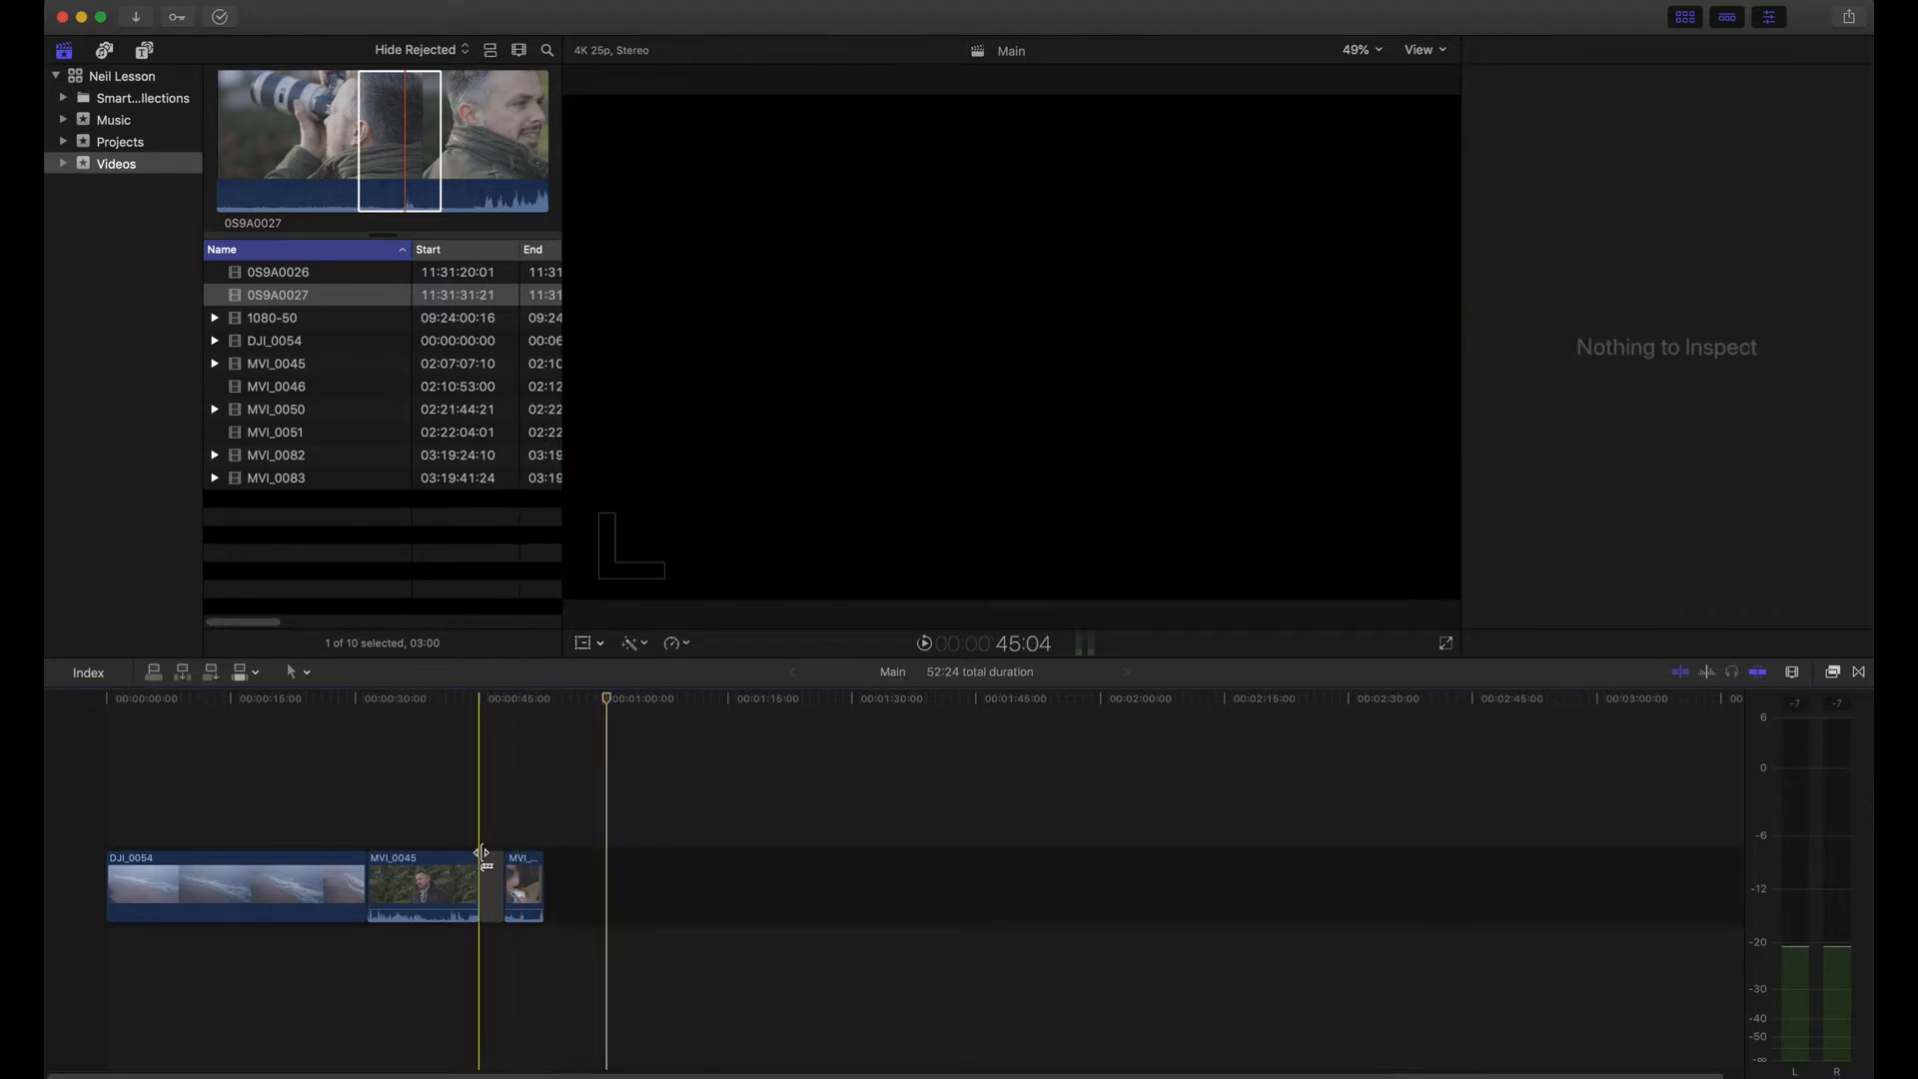
Step: Extend the gap between MVI_0045 and MVI_0050 to about 56 seconds
left_click(495, 879)
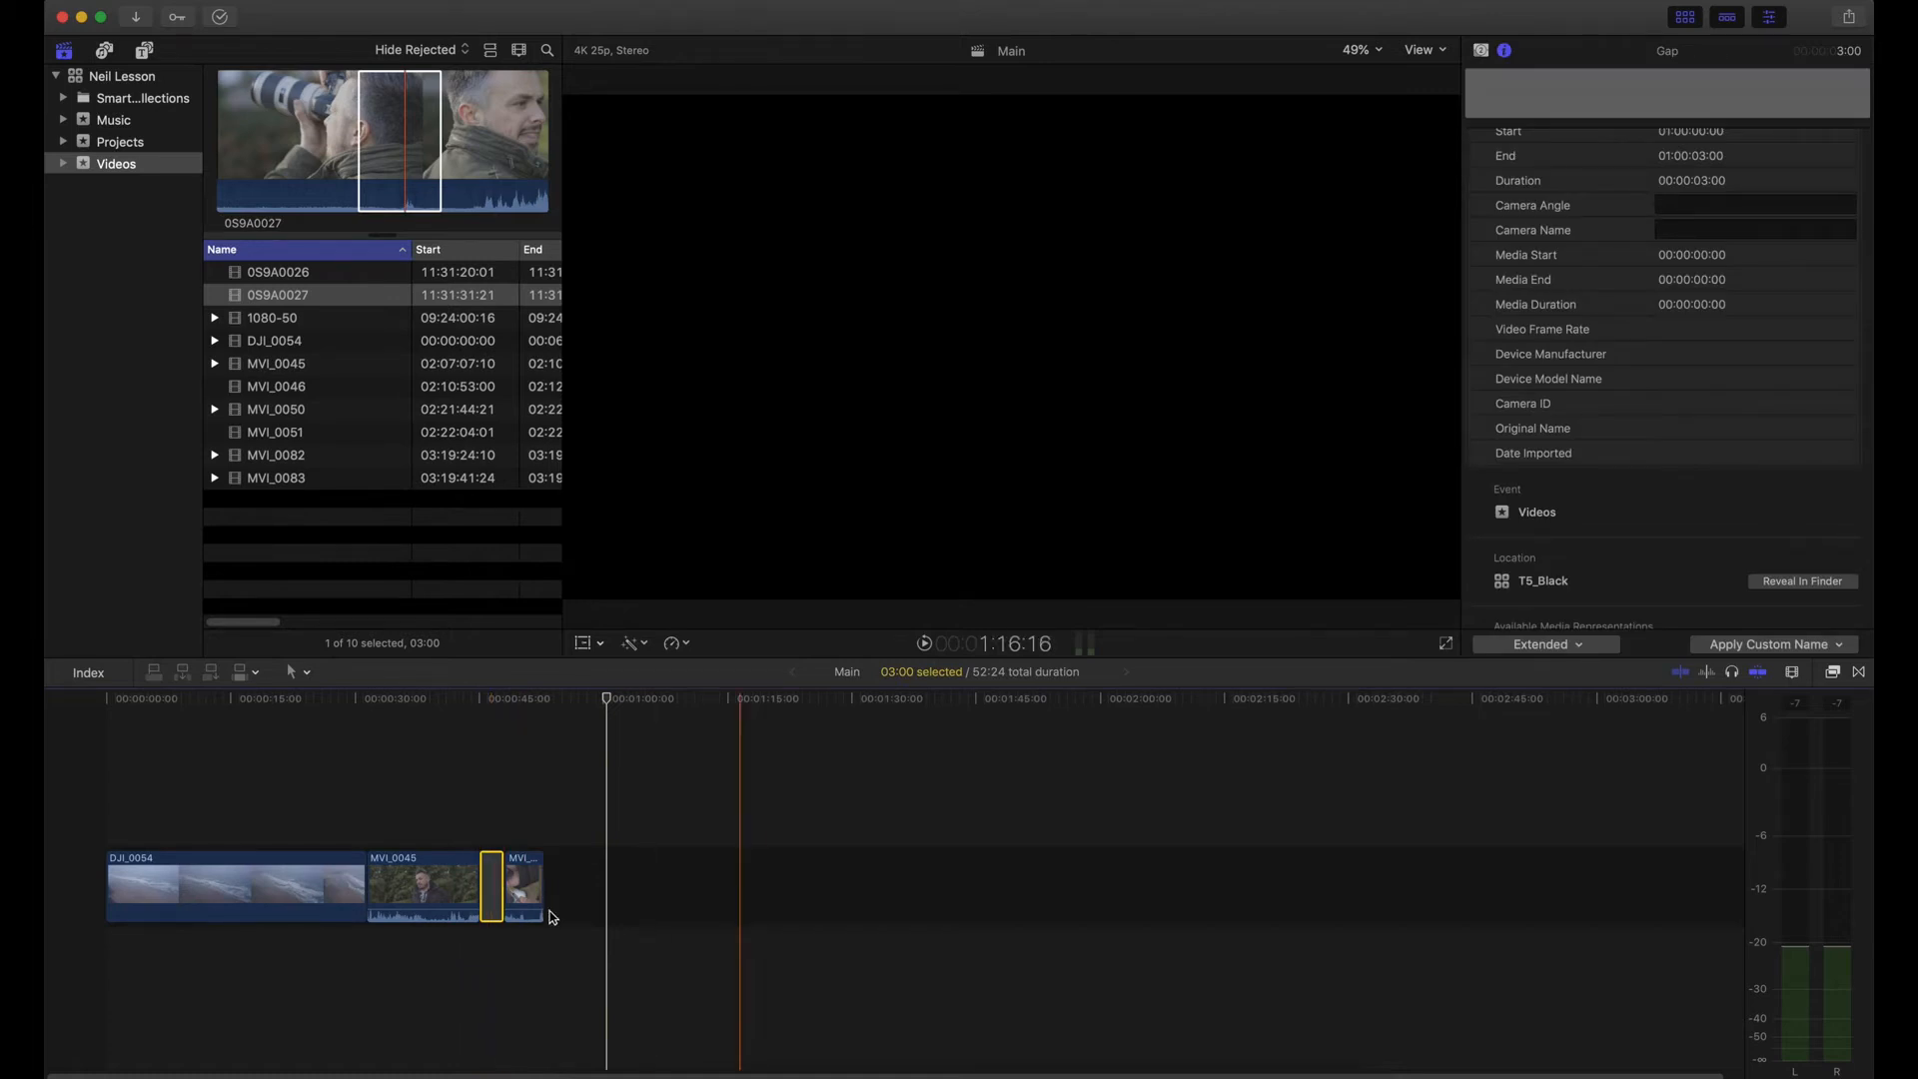
left_click_drag(500, 886, 947, 881)
left_click(763, 809)
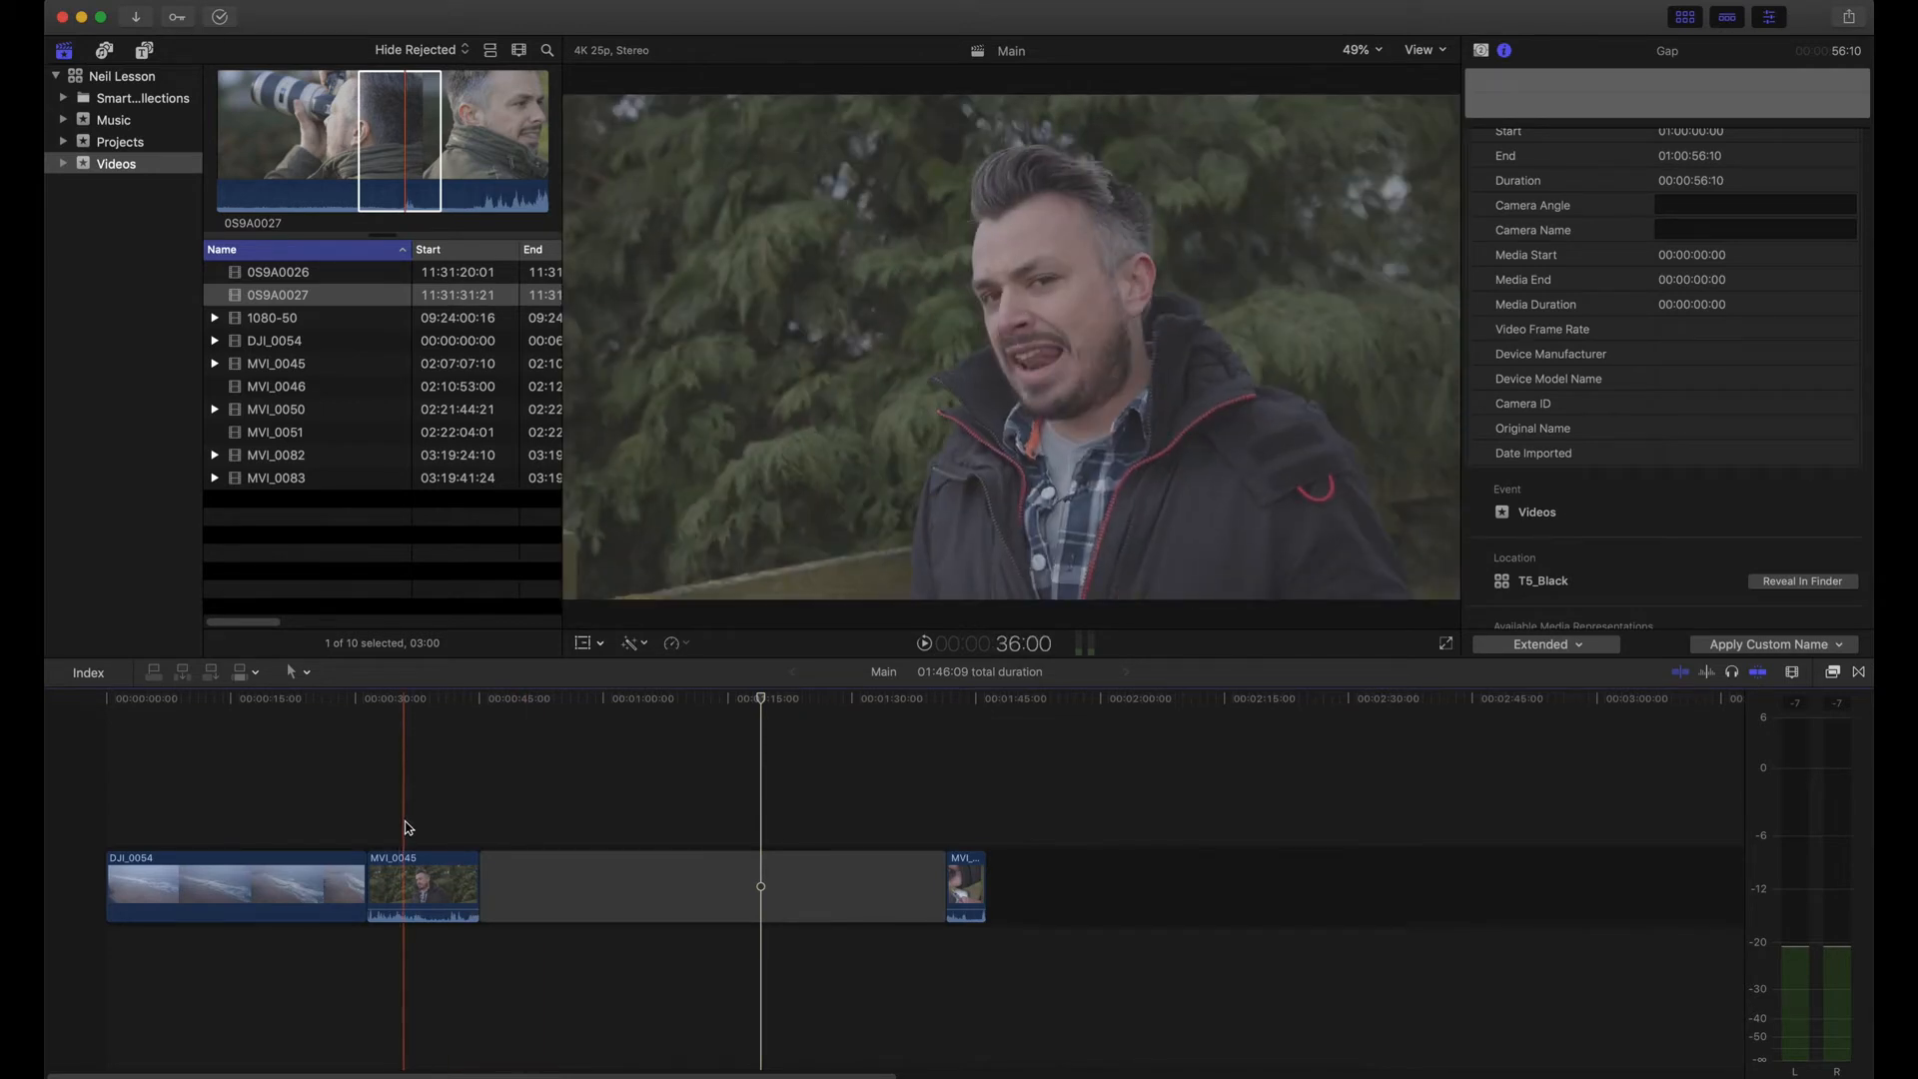
left_click(974, 870)
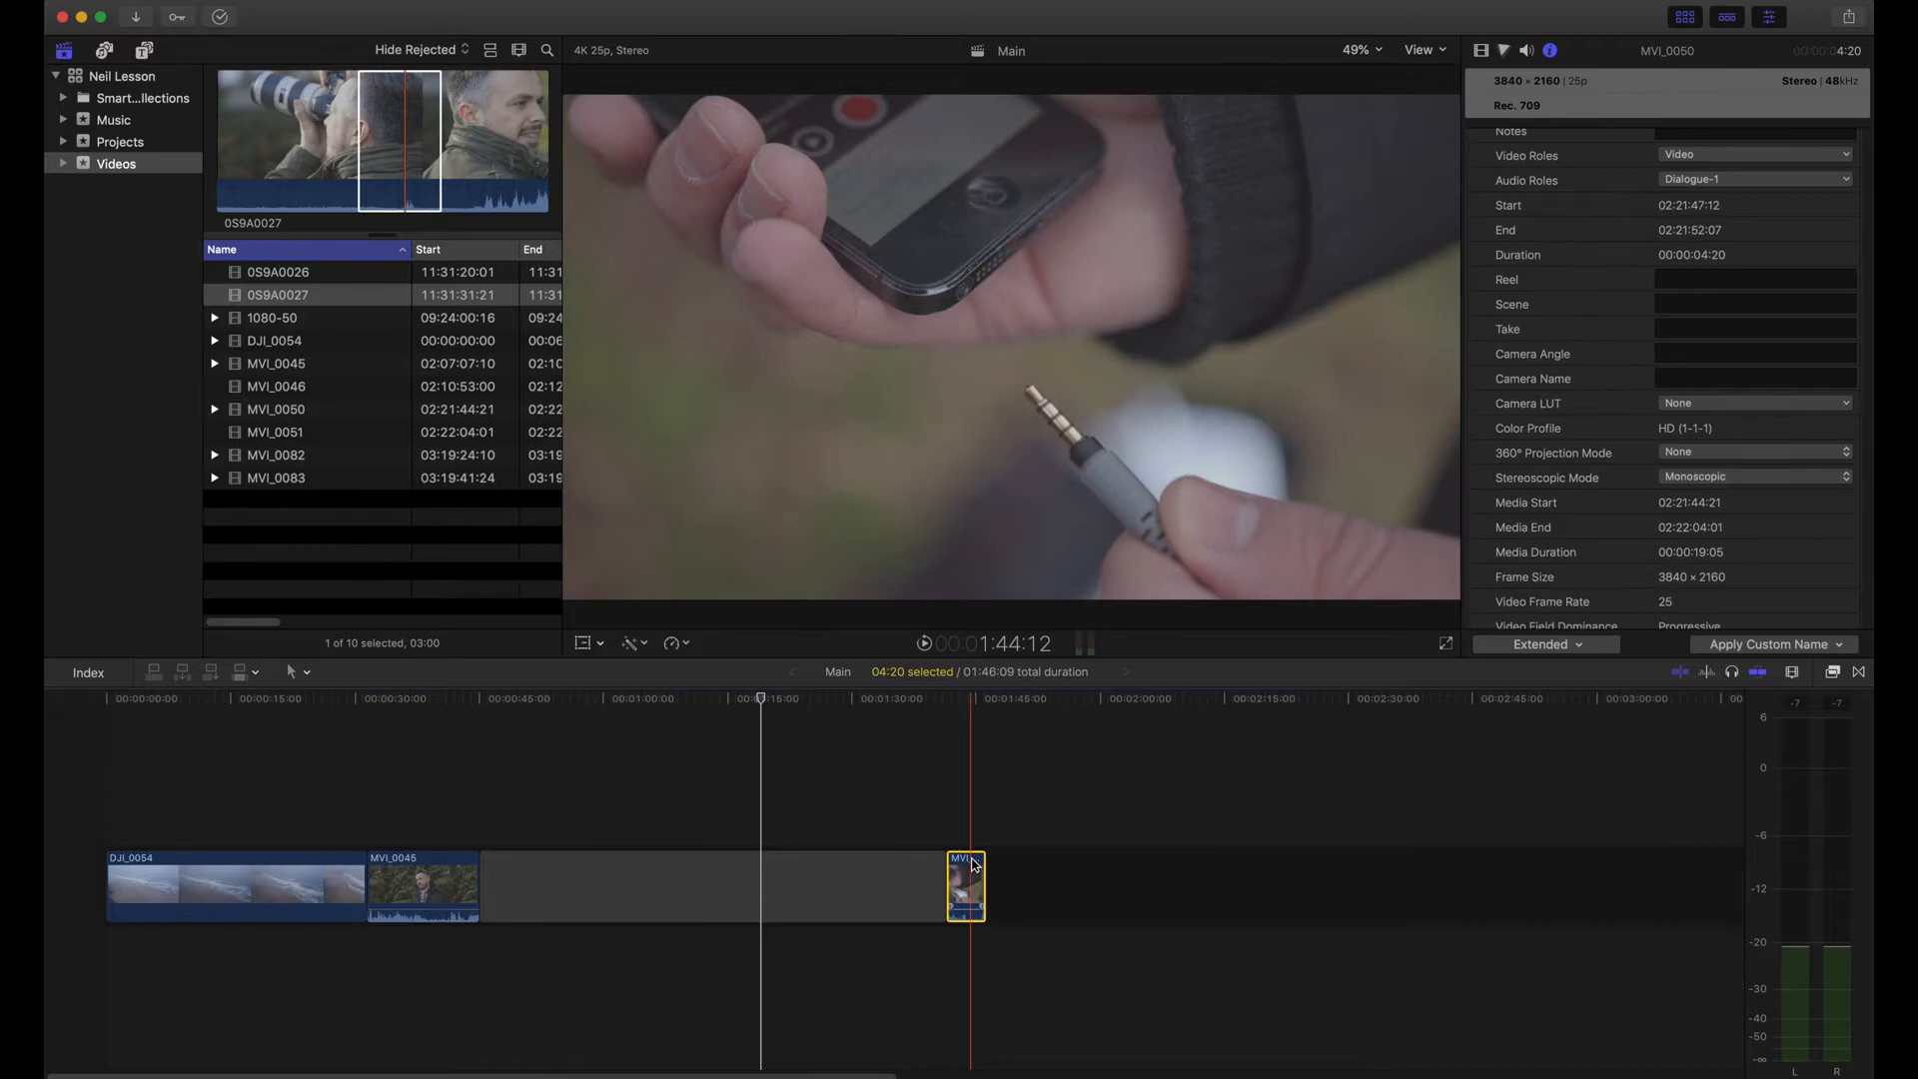
left_click(677, 806)
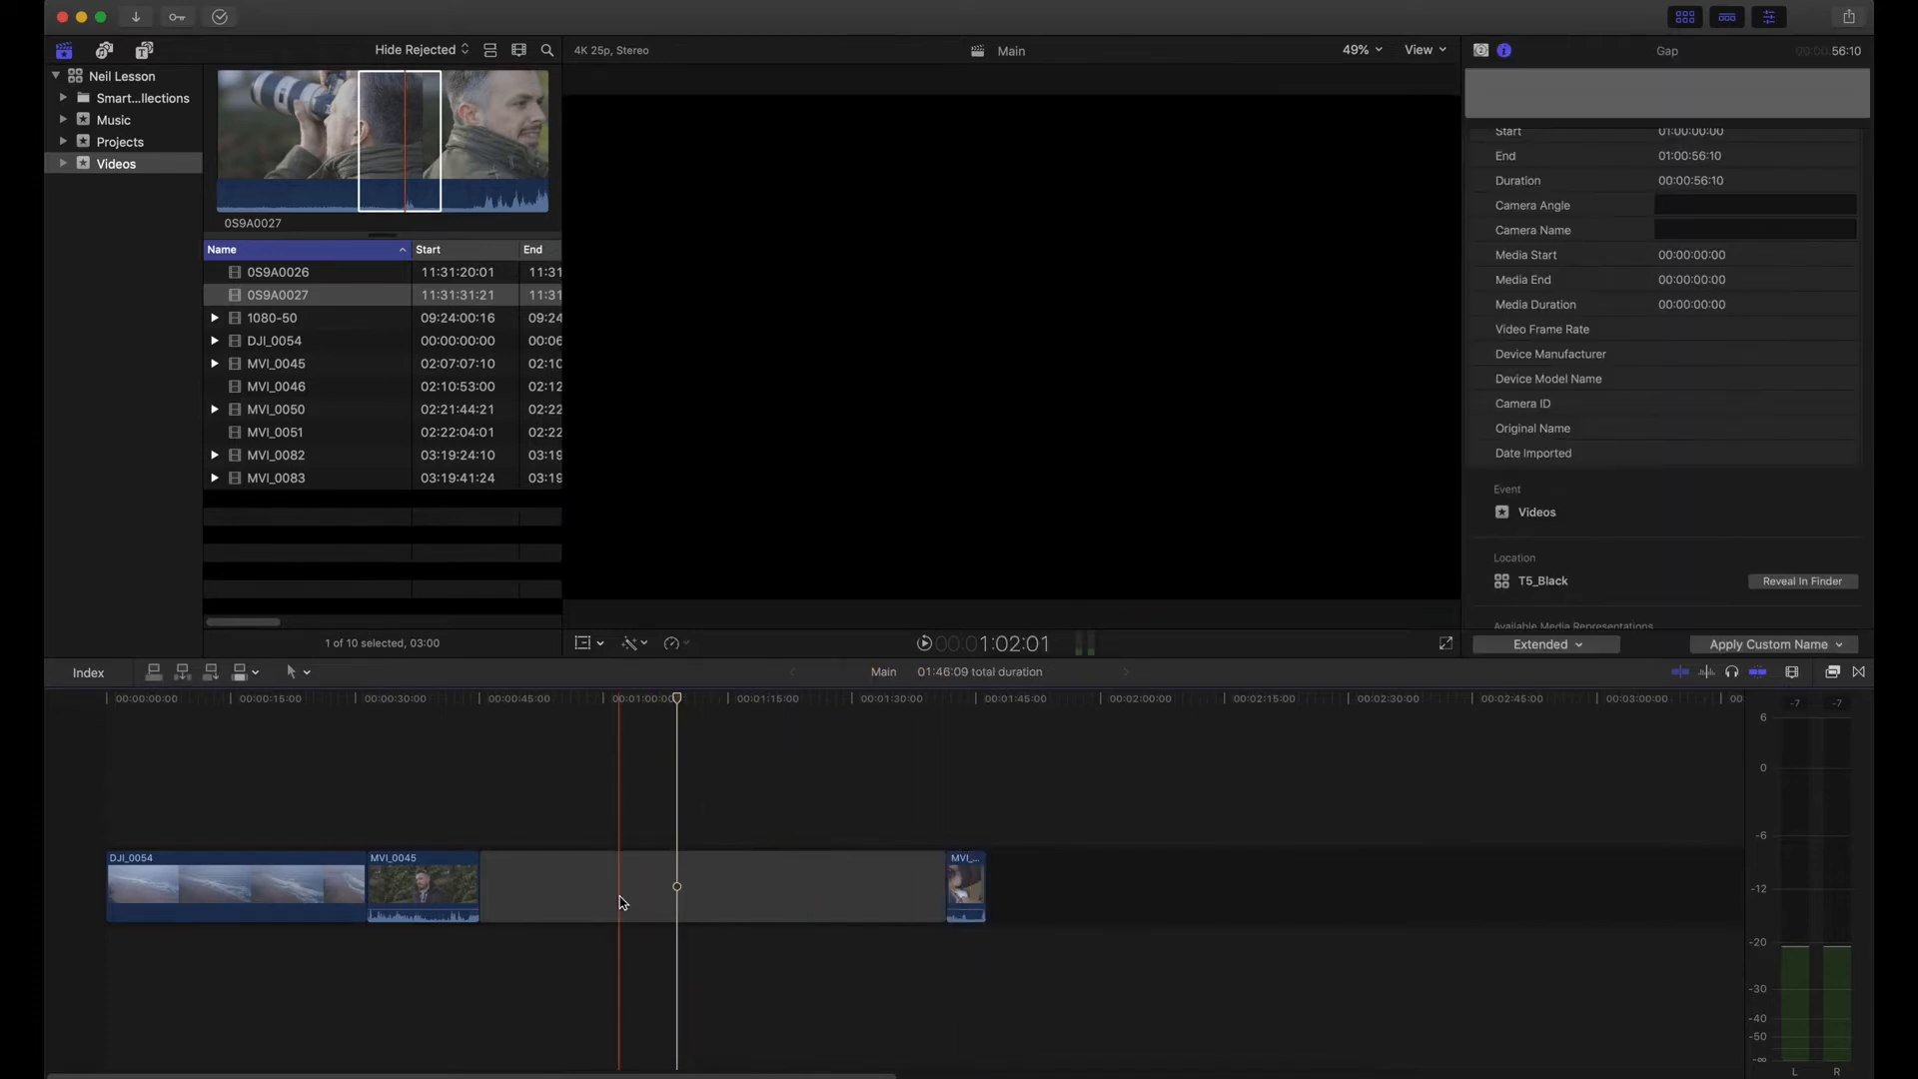
Step: Insert a placeholder generator in the storyline between DJI_0054 and MVI_0045
left_click(608, 885)
left_click(372, 807)
left_click(372, 808)
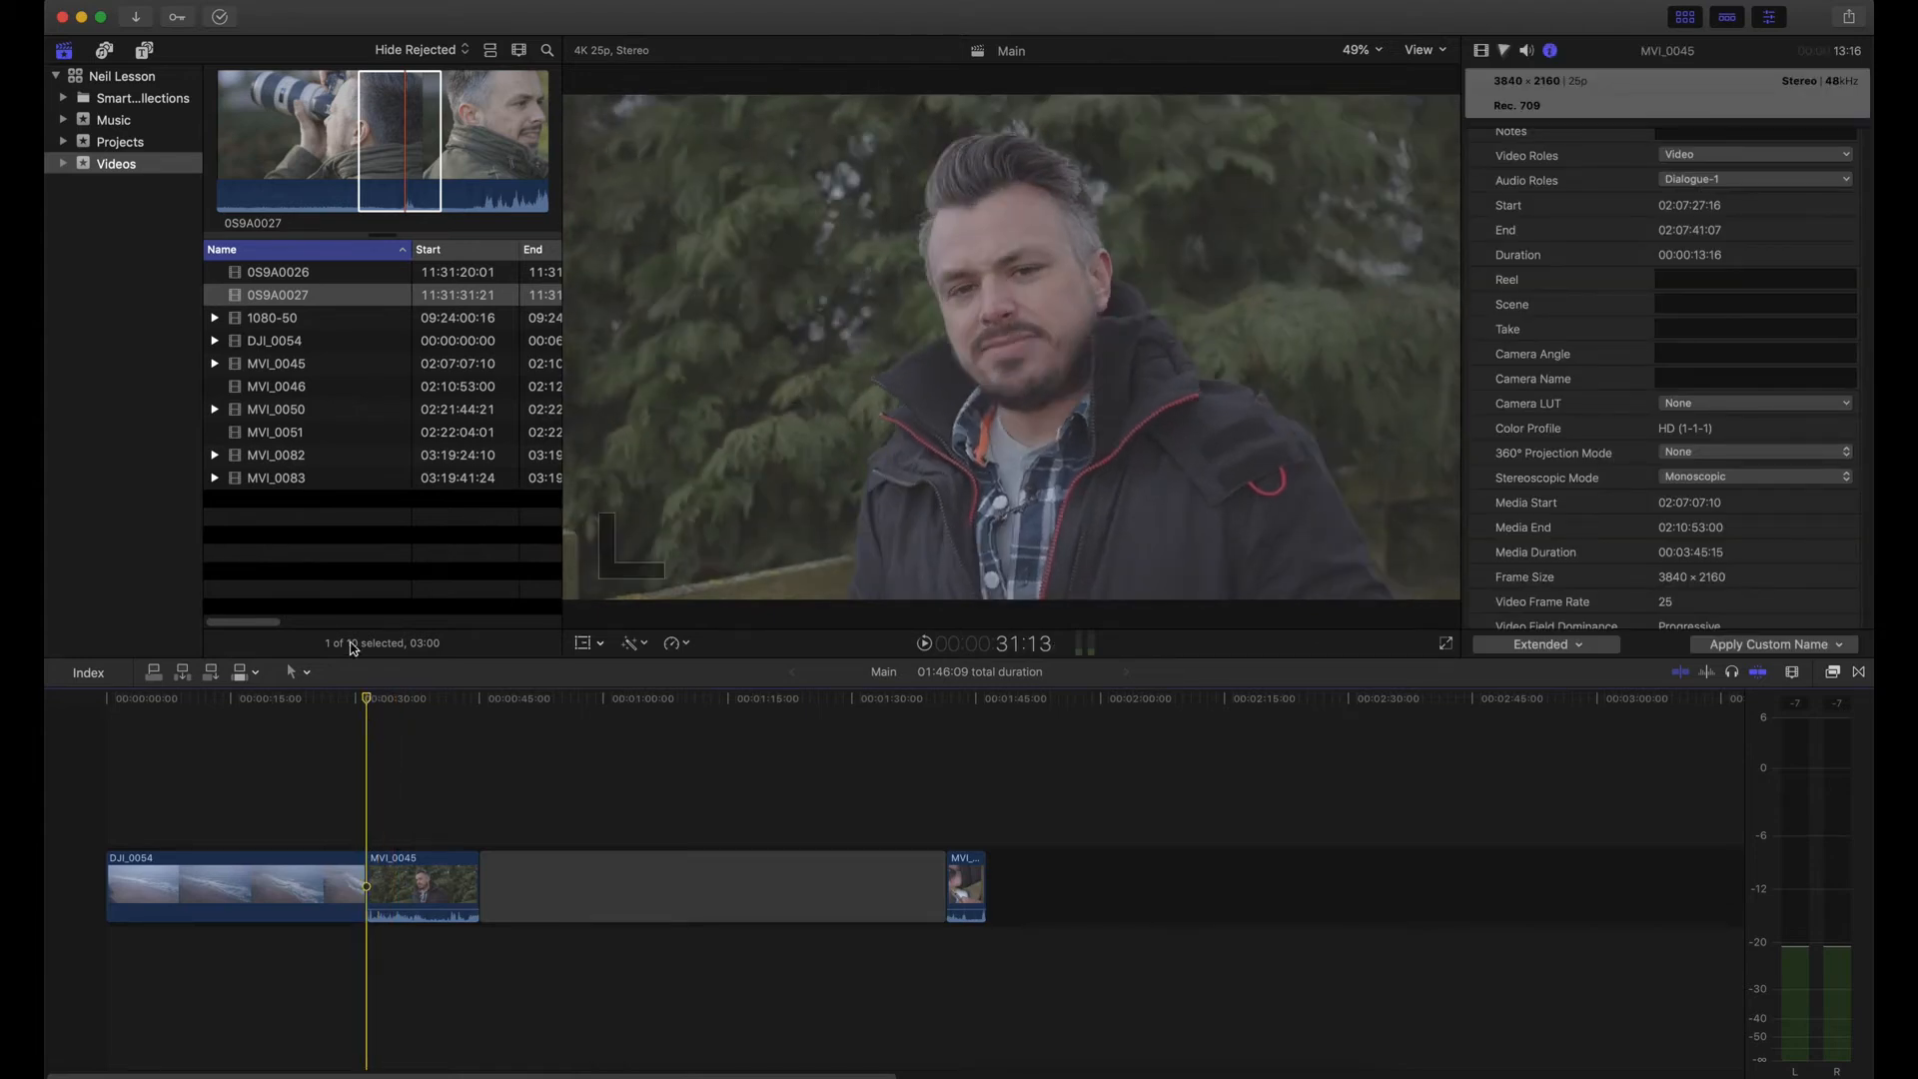
left_click(248, 1)
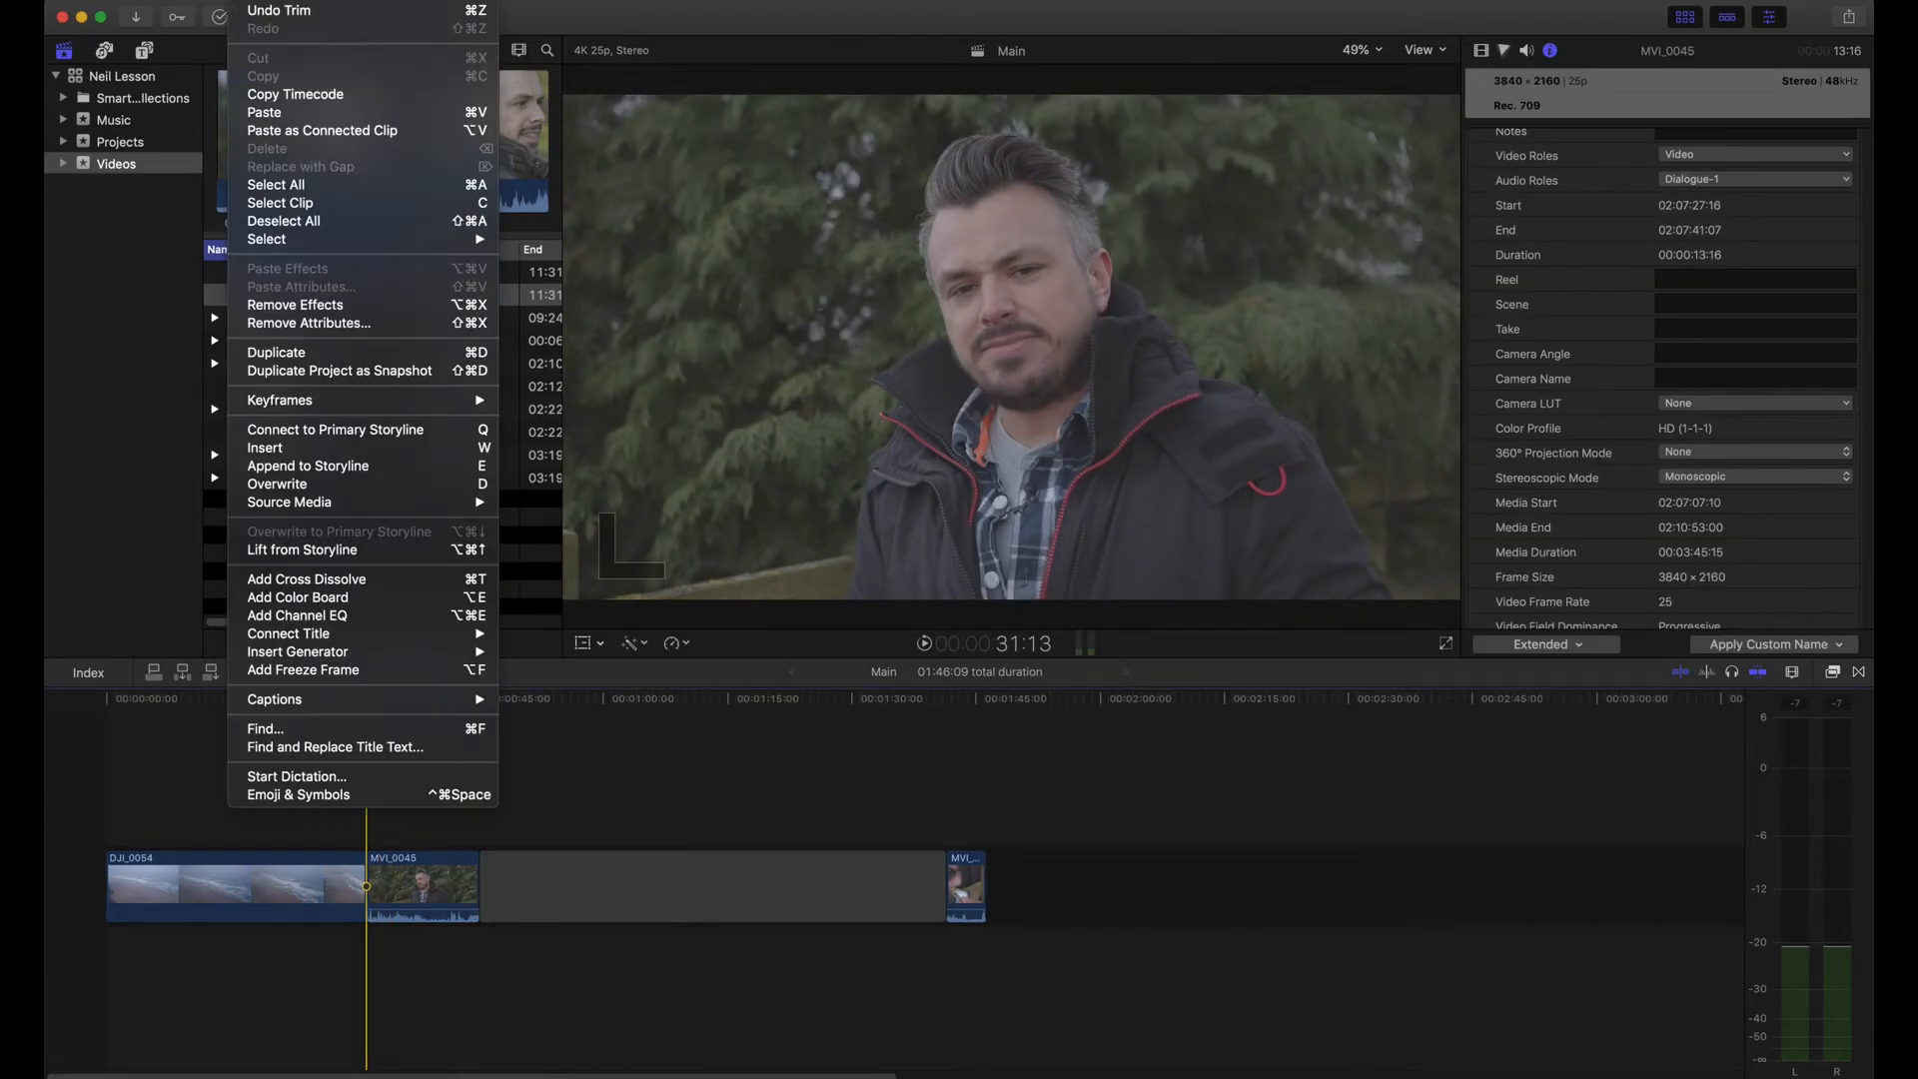
mouse_move(406, 655)
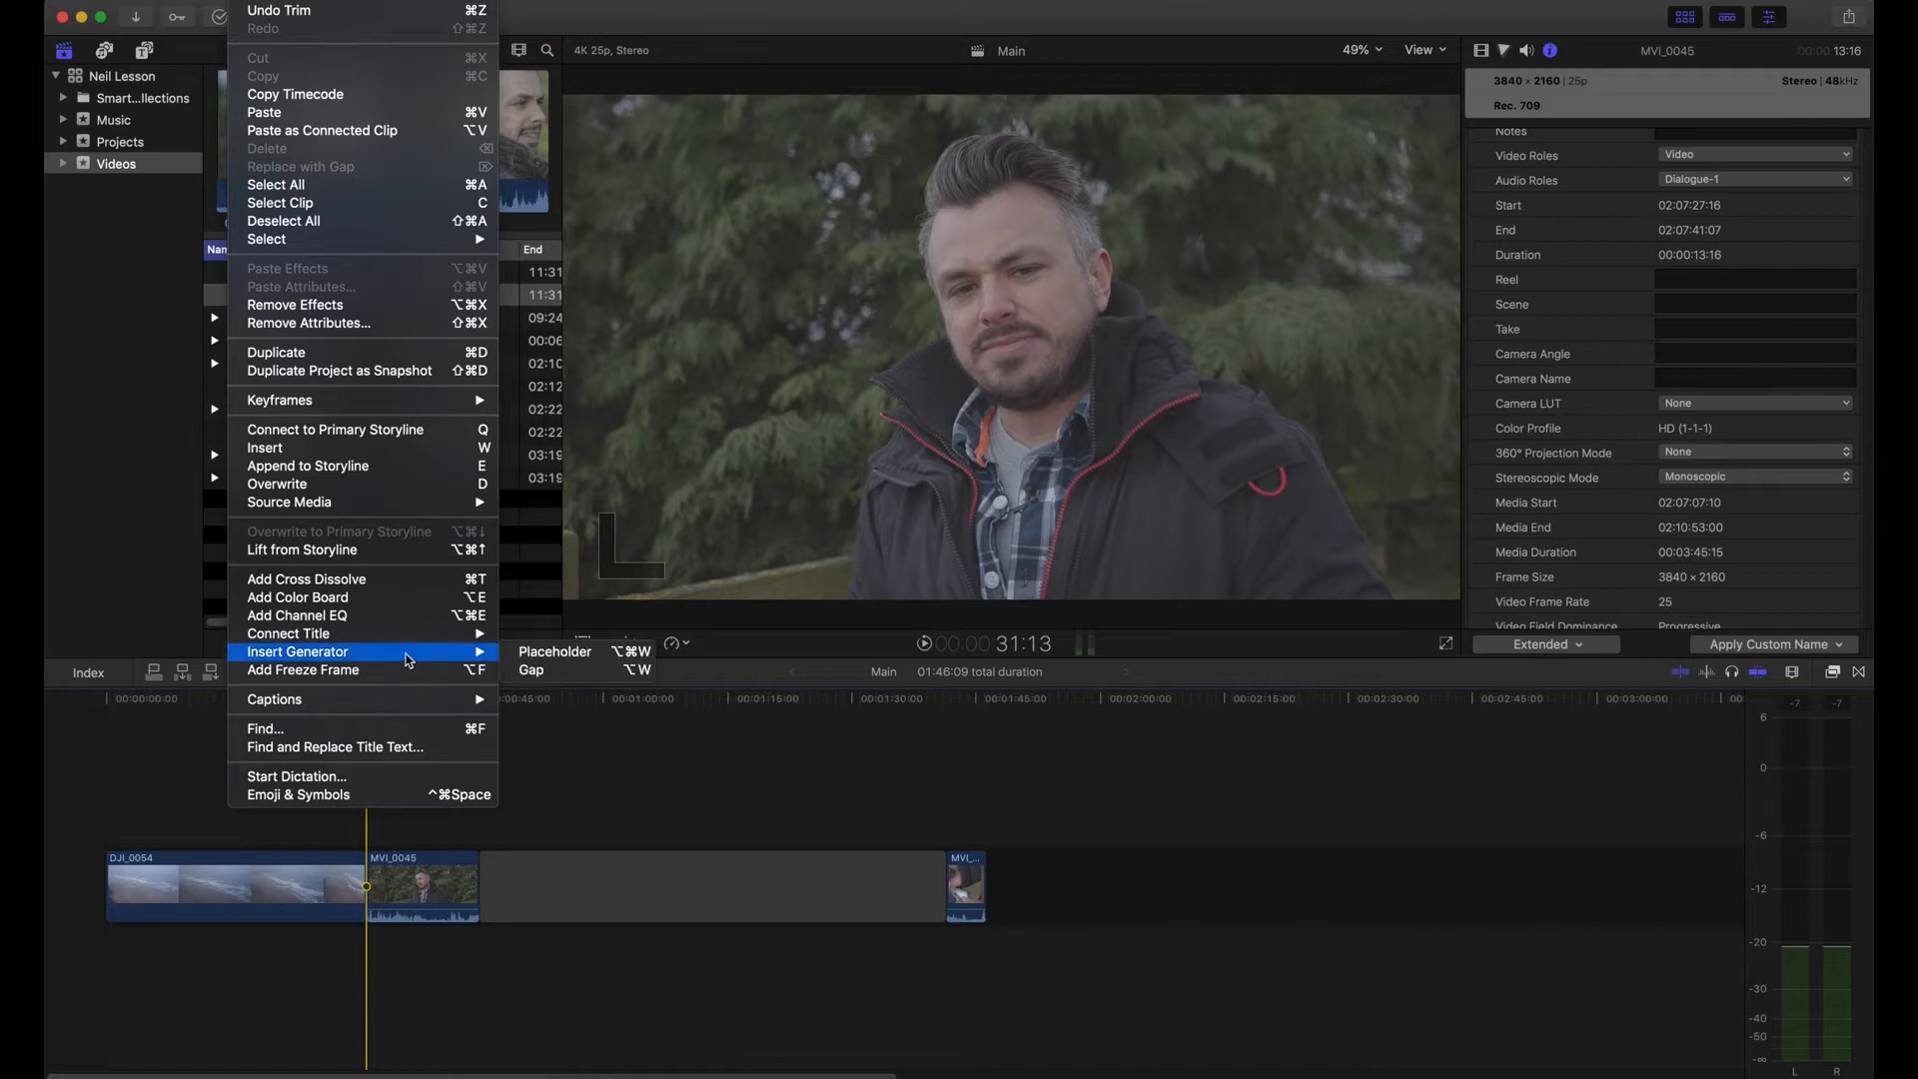
left_click(533, 658)
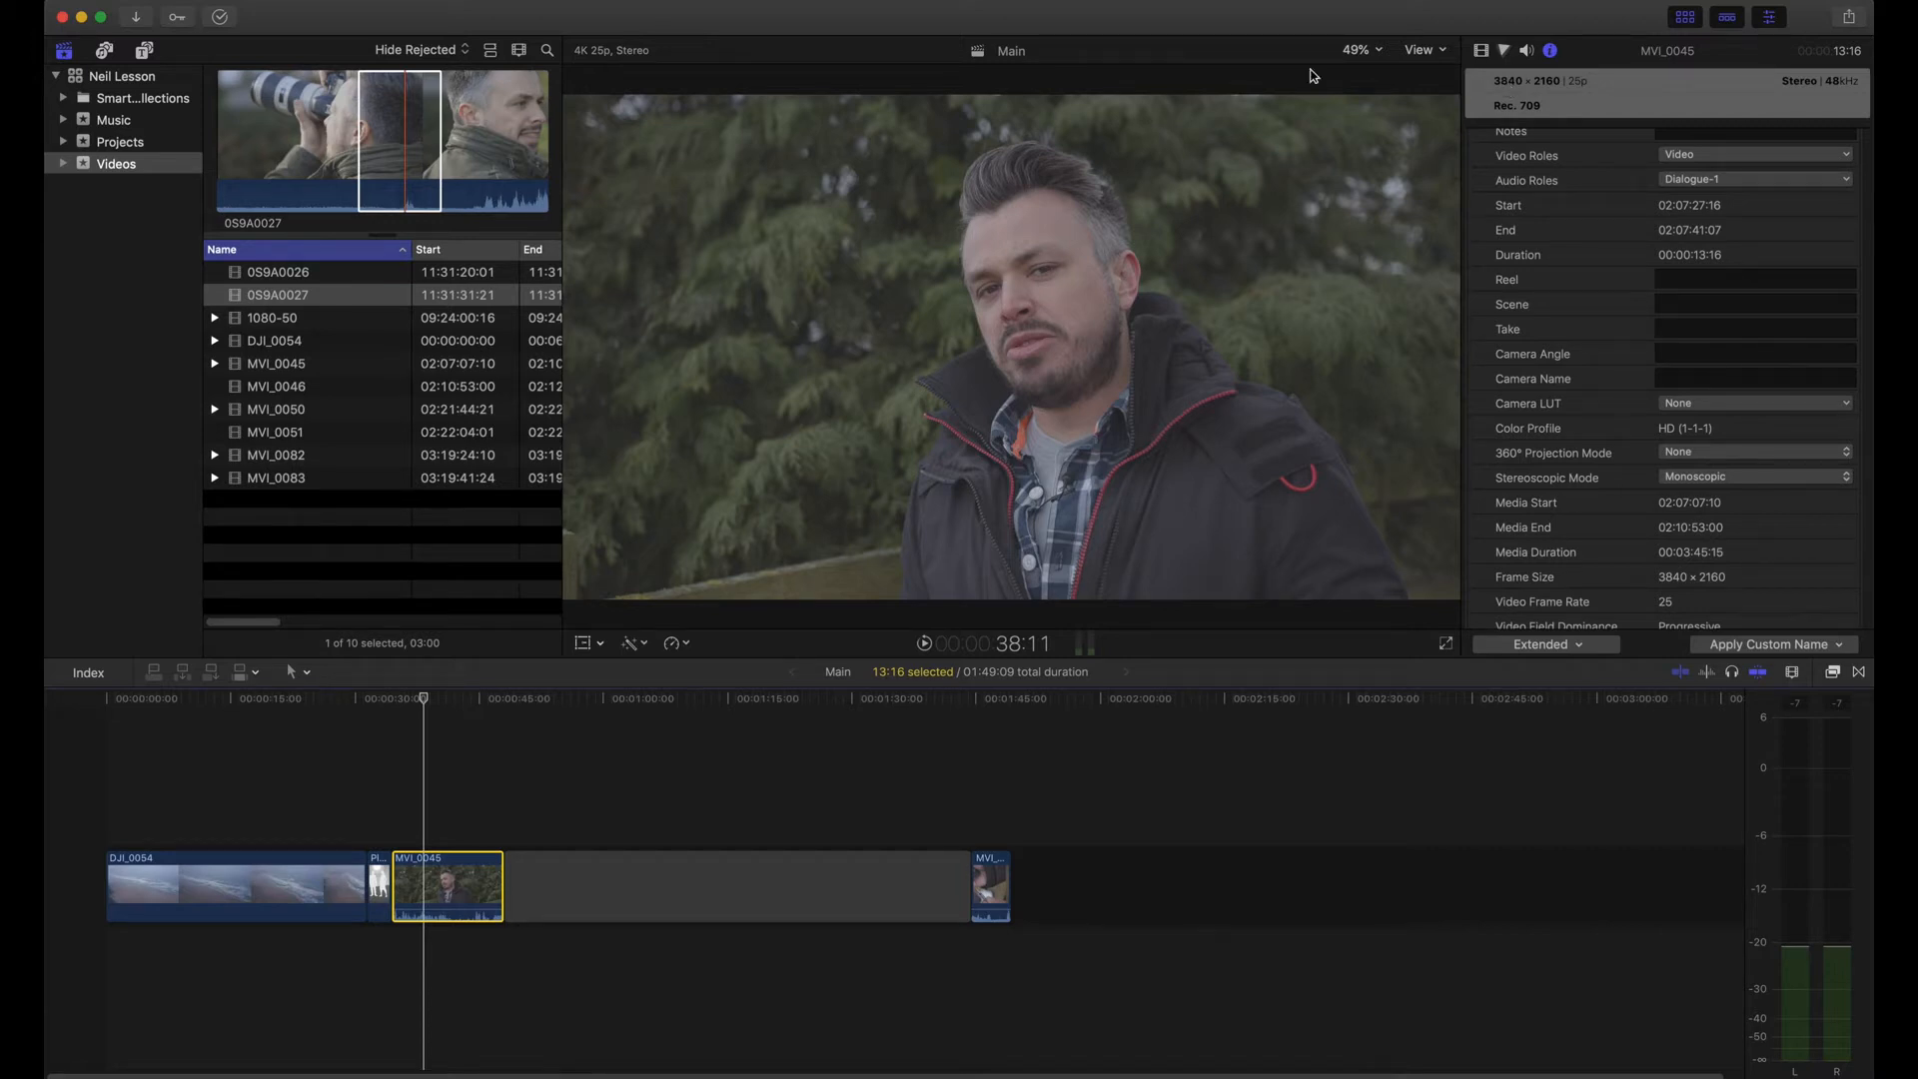
Step: Review the metadata, audio, color and video properties of the MVI_0045 clip in the inspector
left_click(1551, 52)
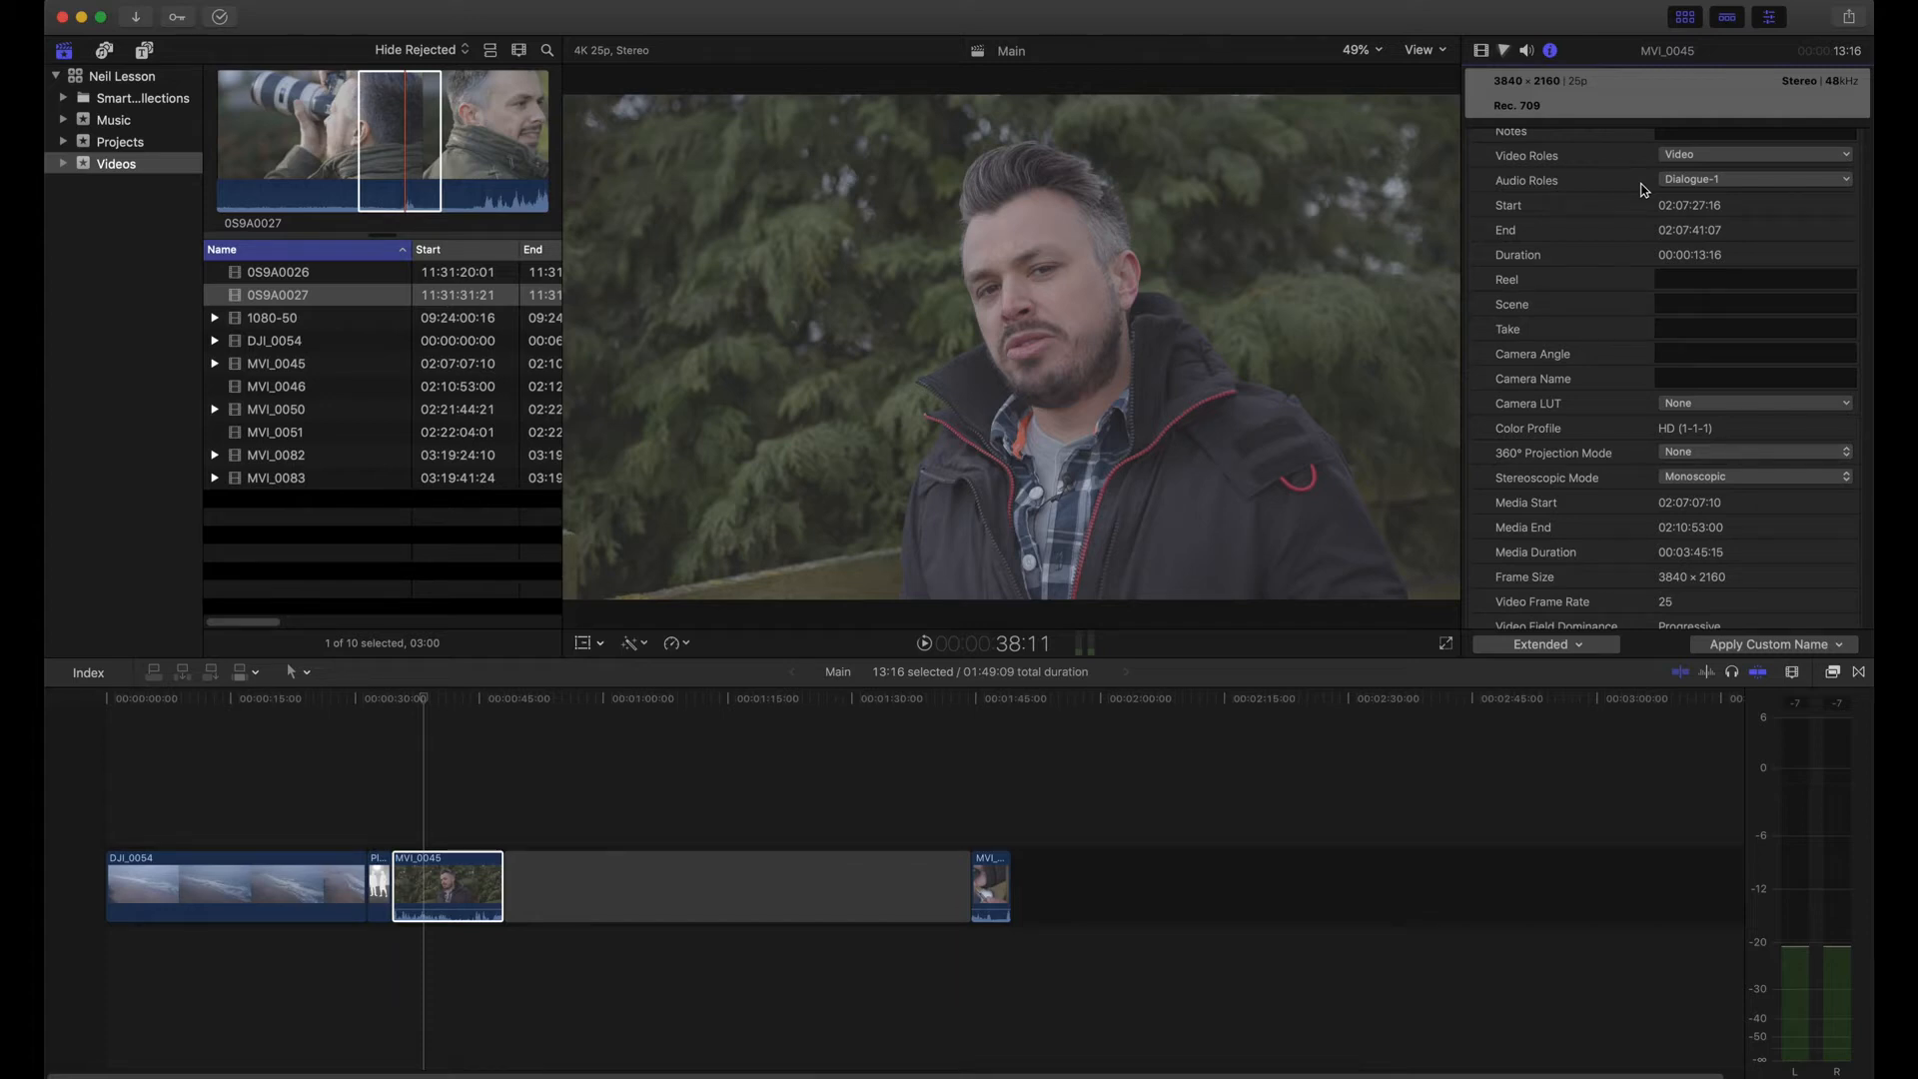
scroll(1640, 388, "down", 3)
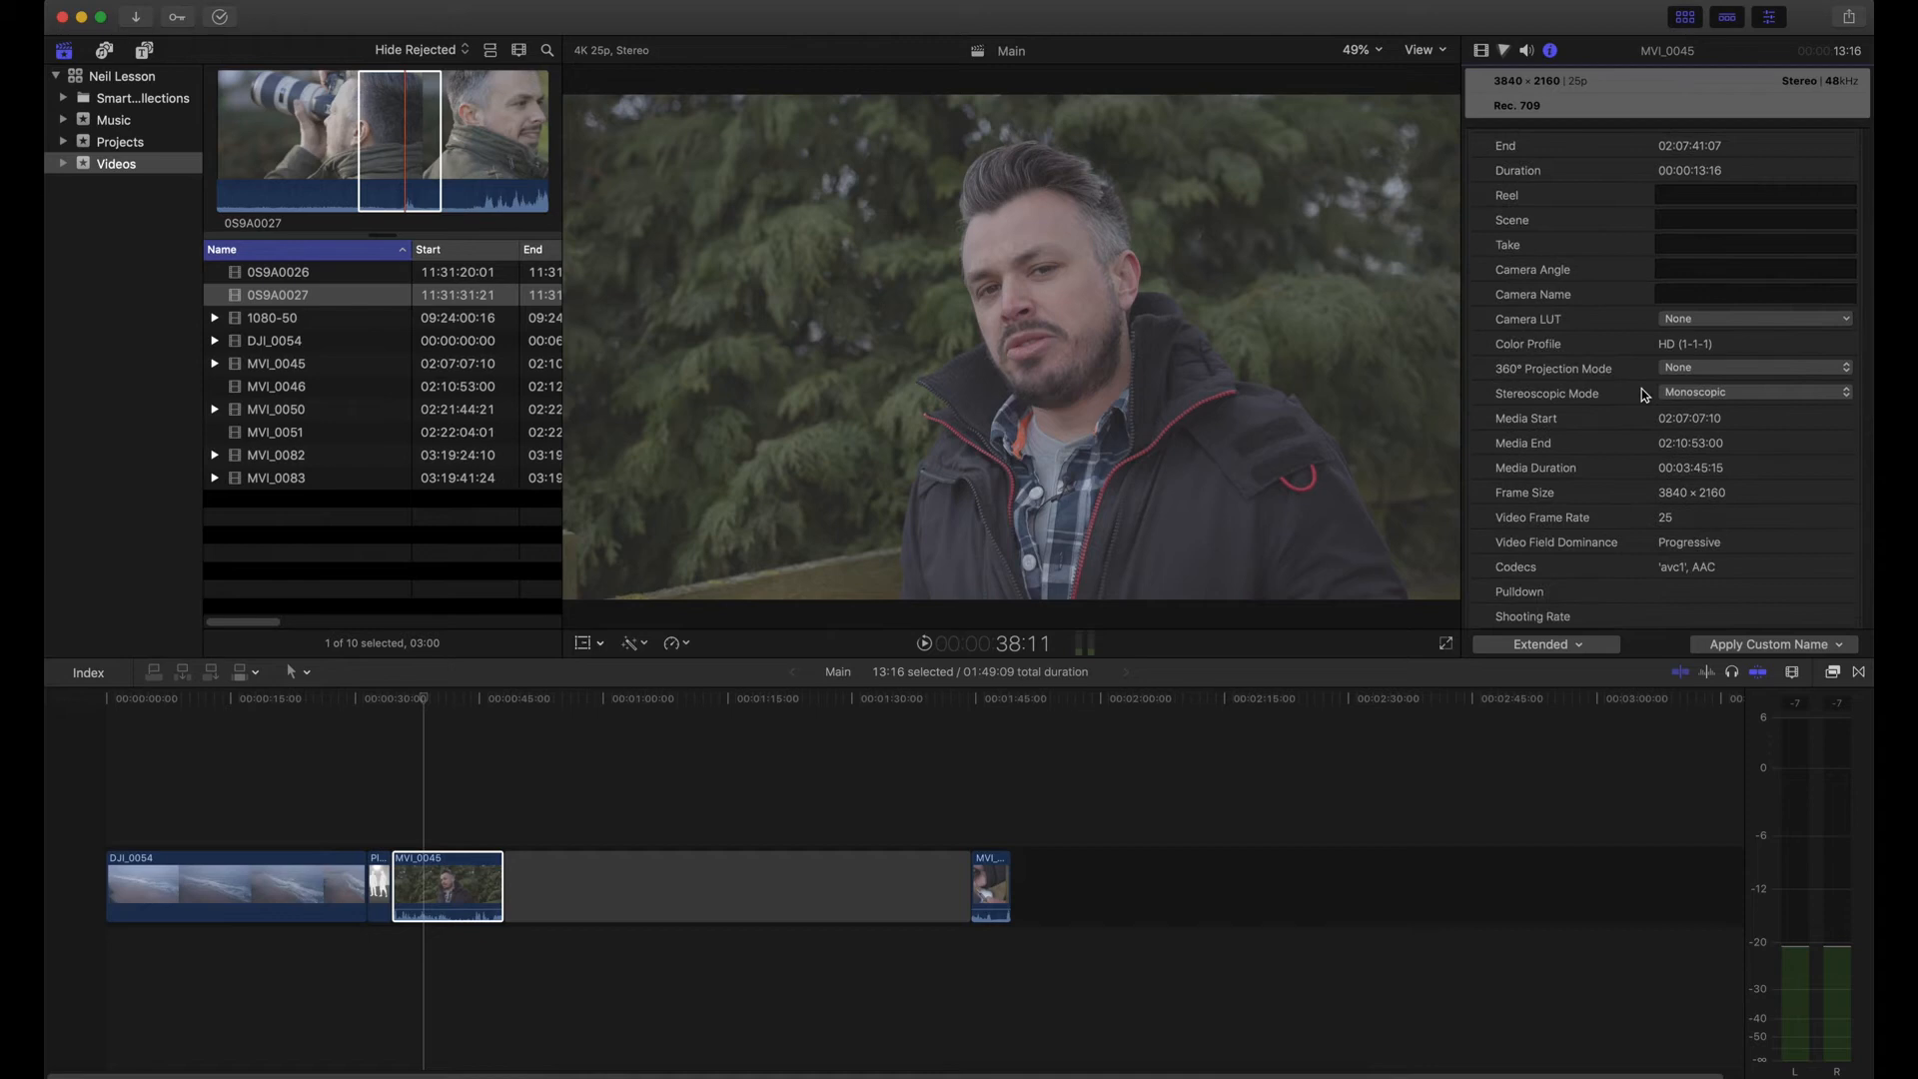
scroll(1609, 379, "up", 6)
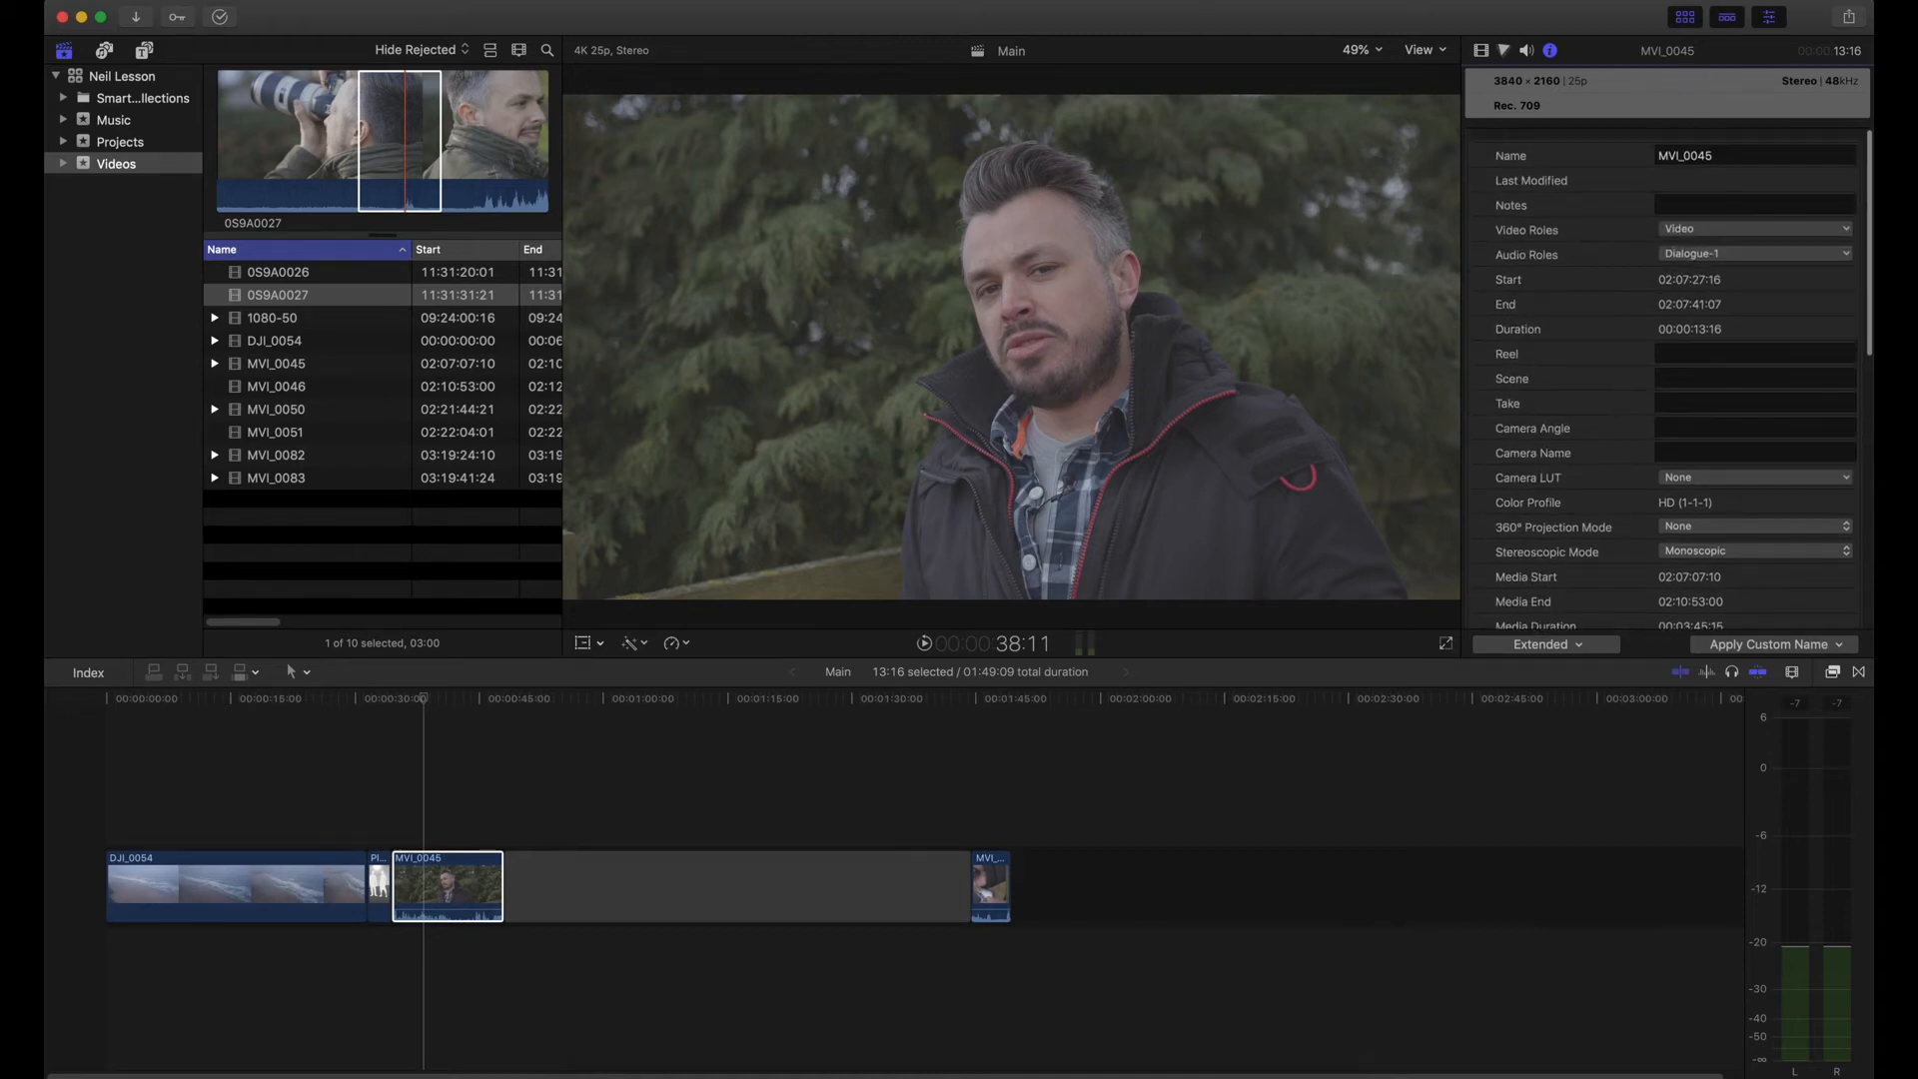
left_click(1526, 51)
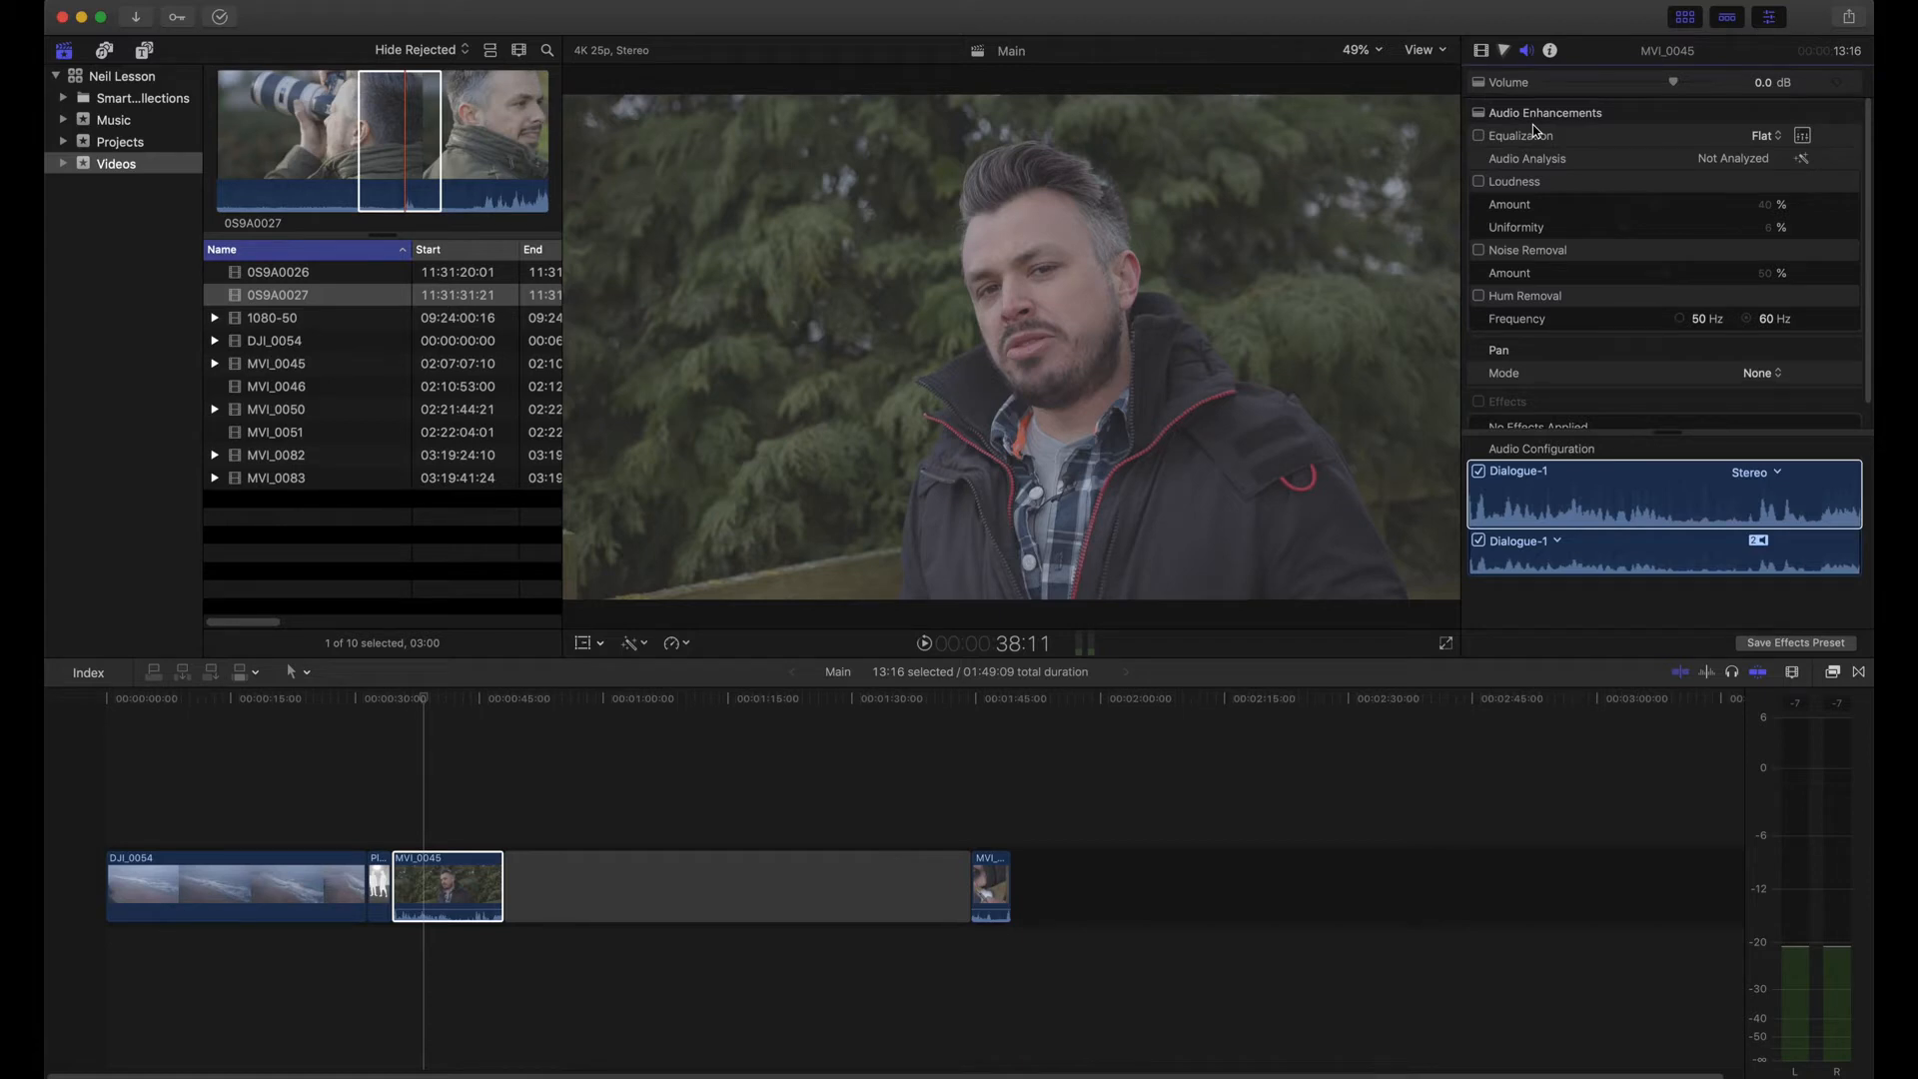
left_click(1505, 51)
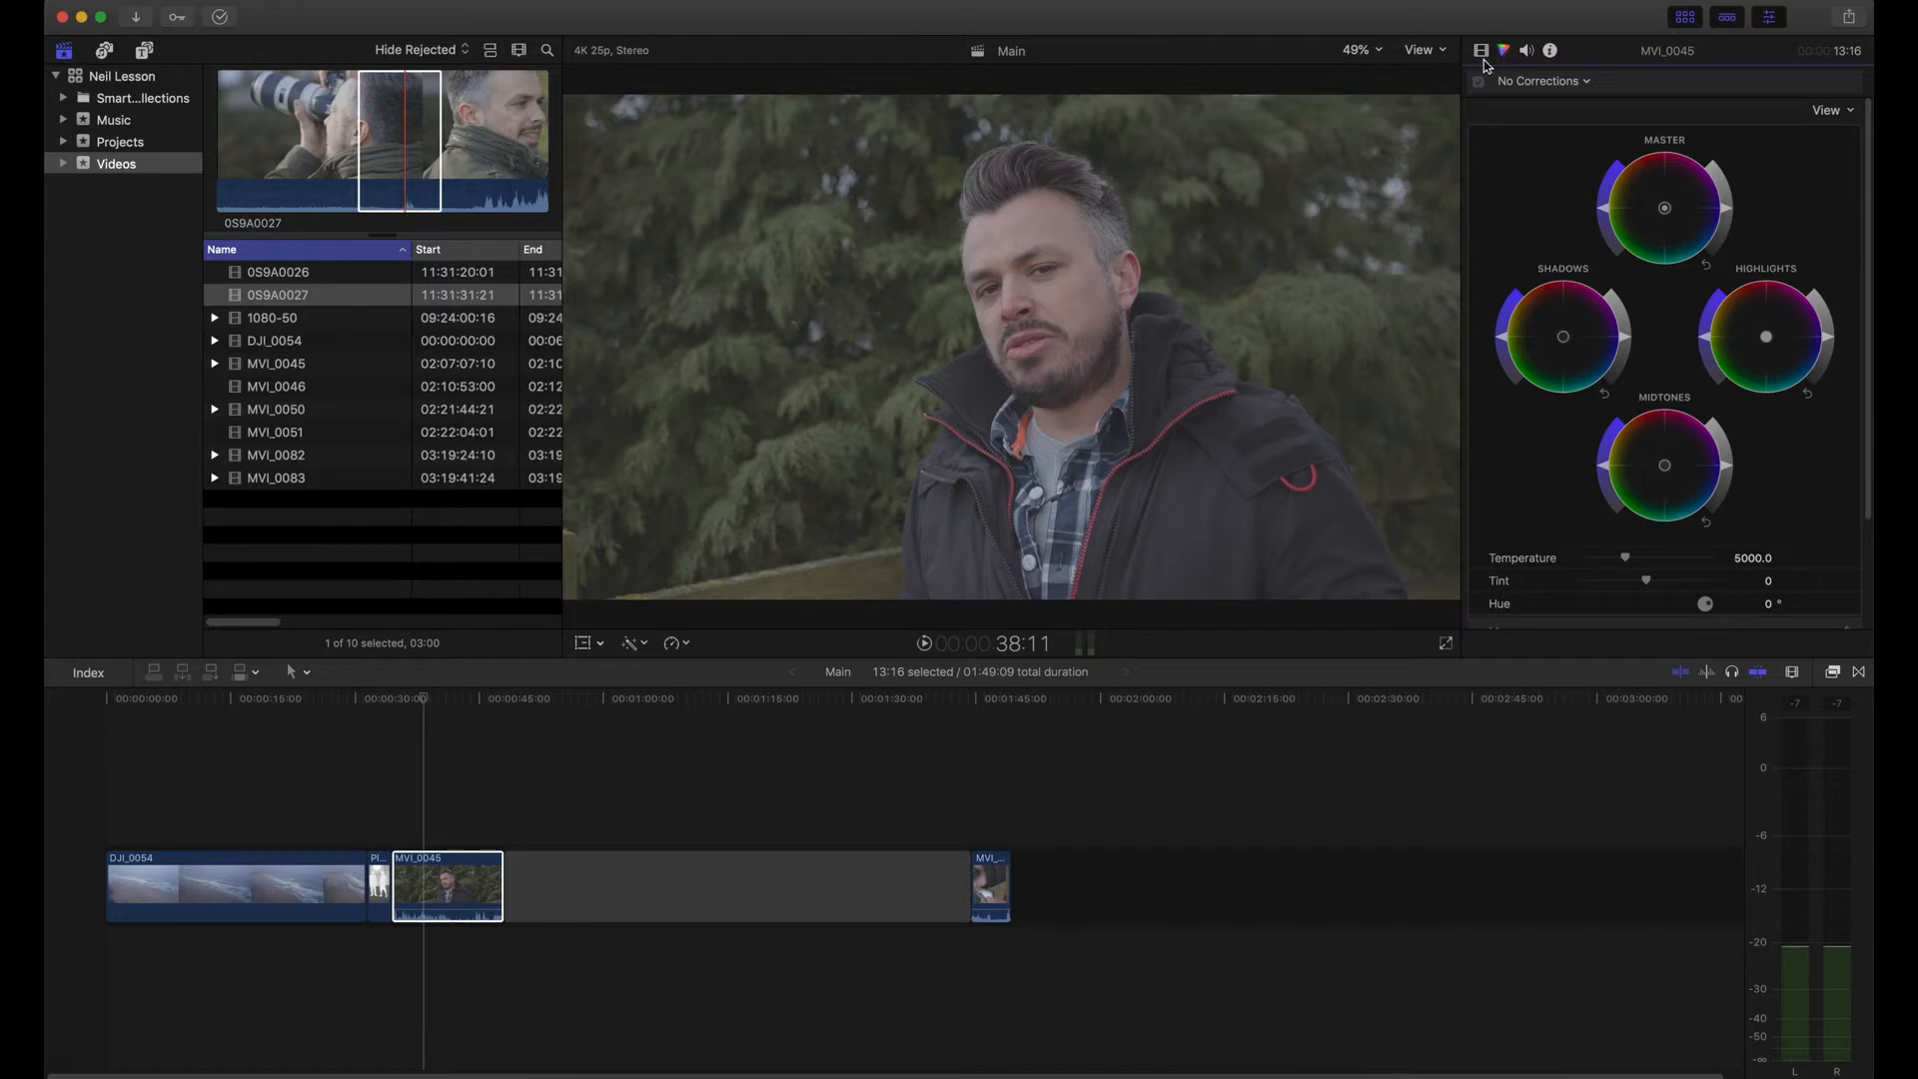
left_click(1484, 50)
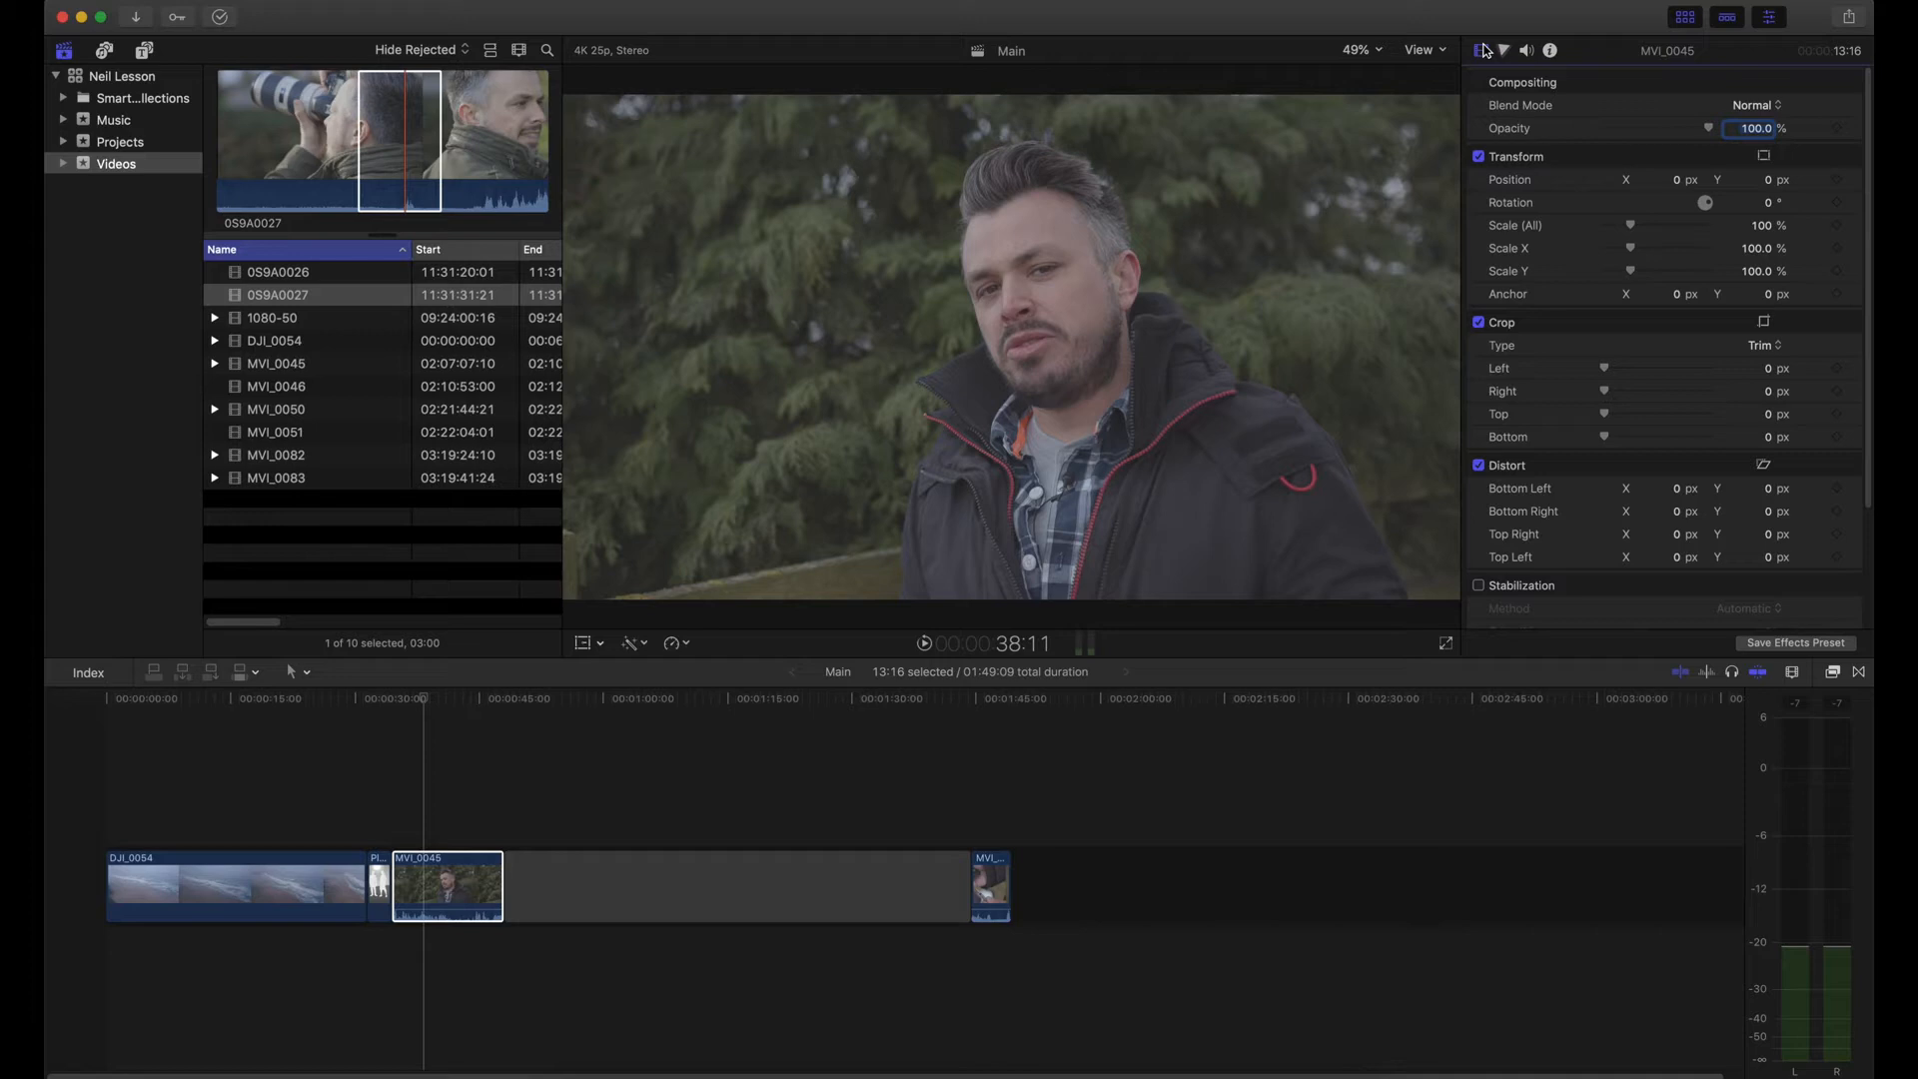
Step: Try enlarging MVI_0045 to a scale of about 148%, and bring its scale back to 100%
mouse_move(1709, 129)
left_mouse_down()
mouse_move(1664, 132)
mouse_move(1743, 131)
left_mouse_up()
mouse_move(1631, 225)
left_mouse_down()
mouse_move(1687, 229)
mouse_move(1642, 229)
left_mouse_up()
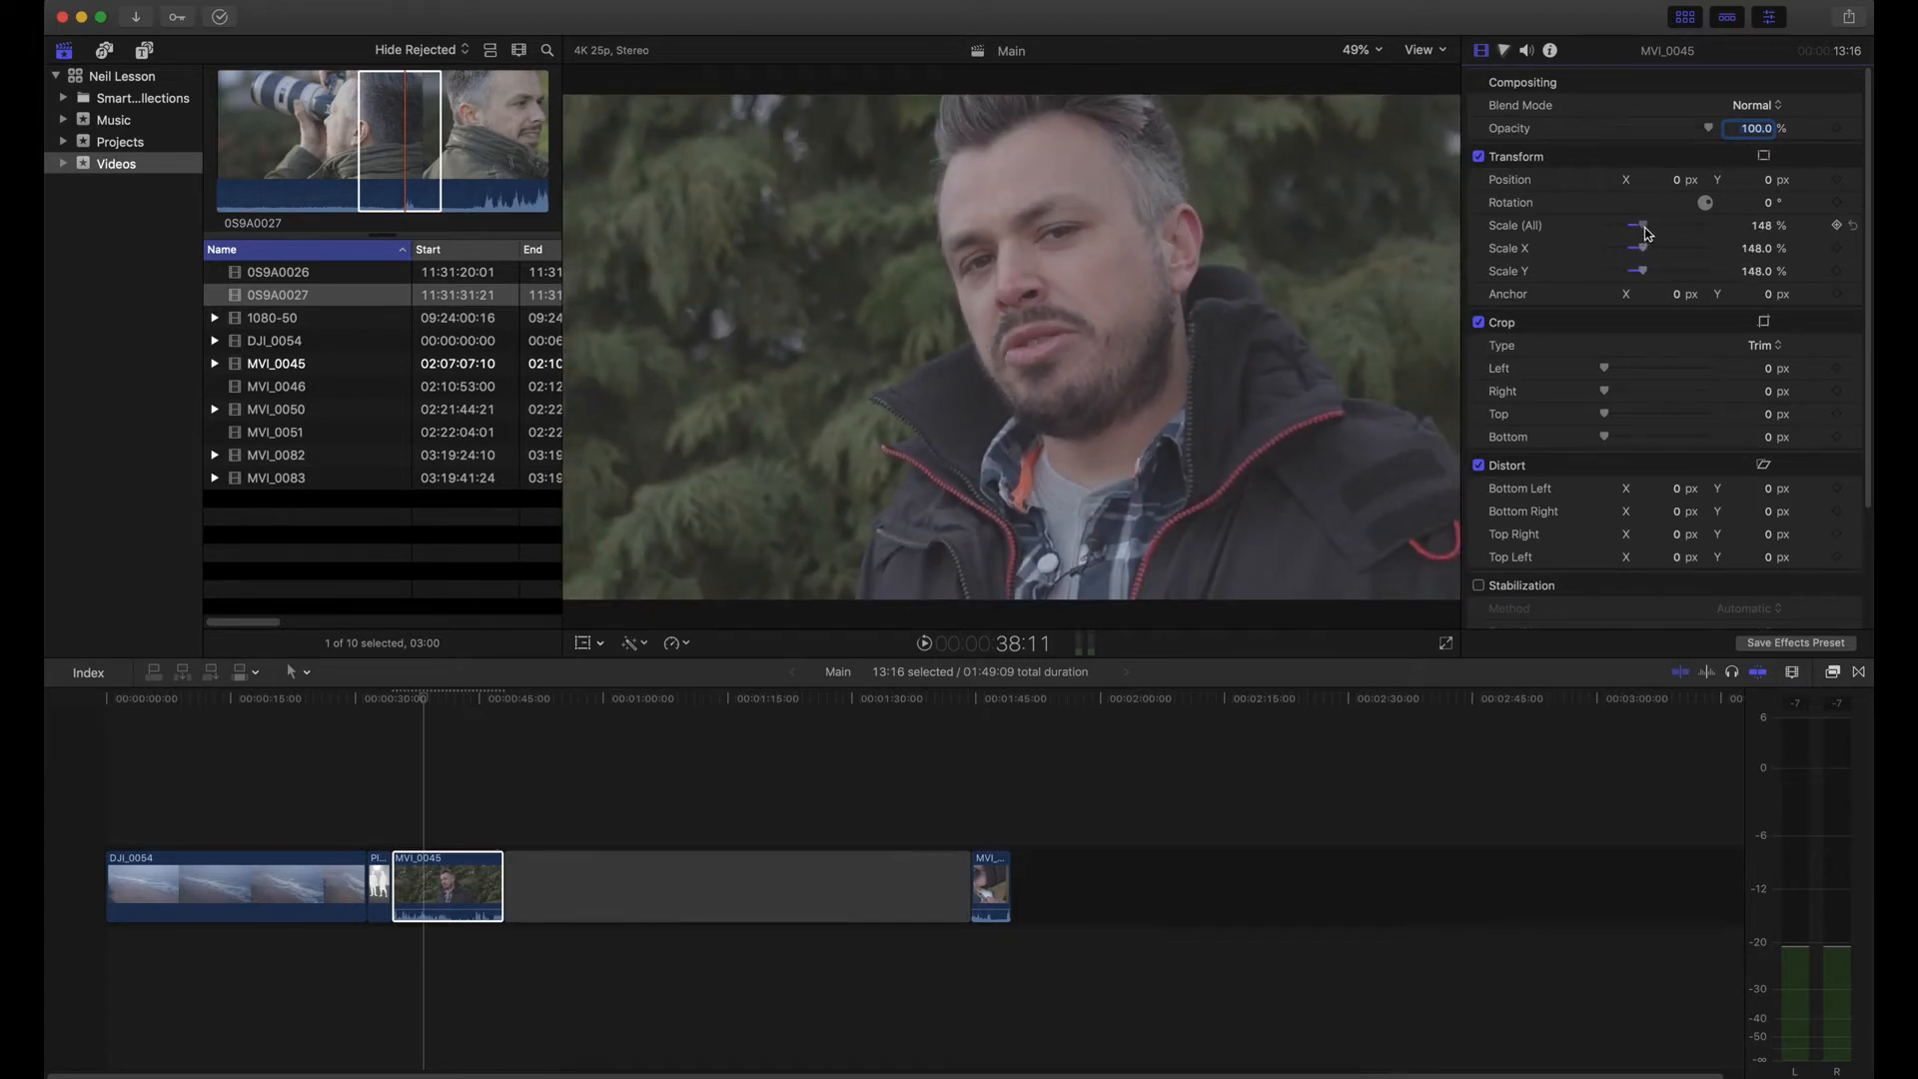
left_click(1766, 226)
type("120")
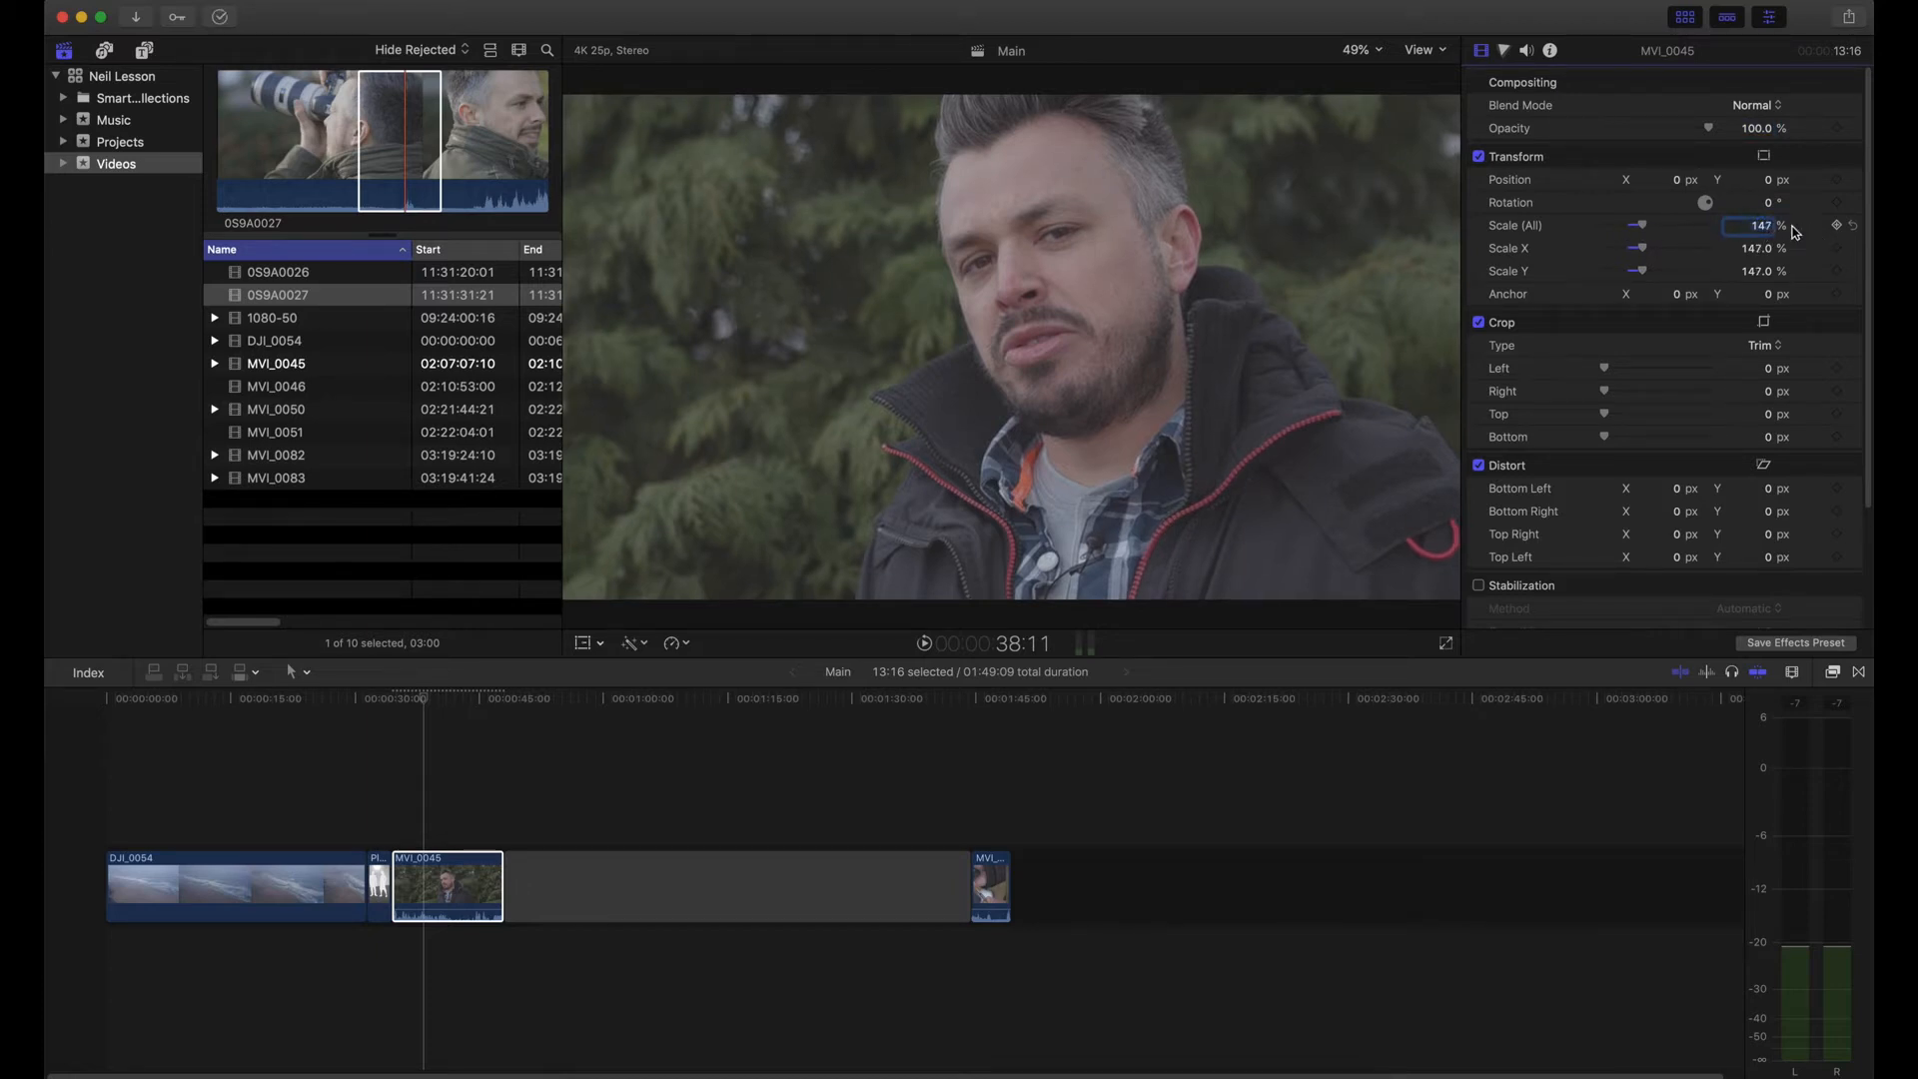
key("Return")
left_click_drag(1762, 230, 1763, 271)
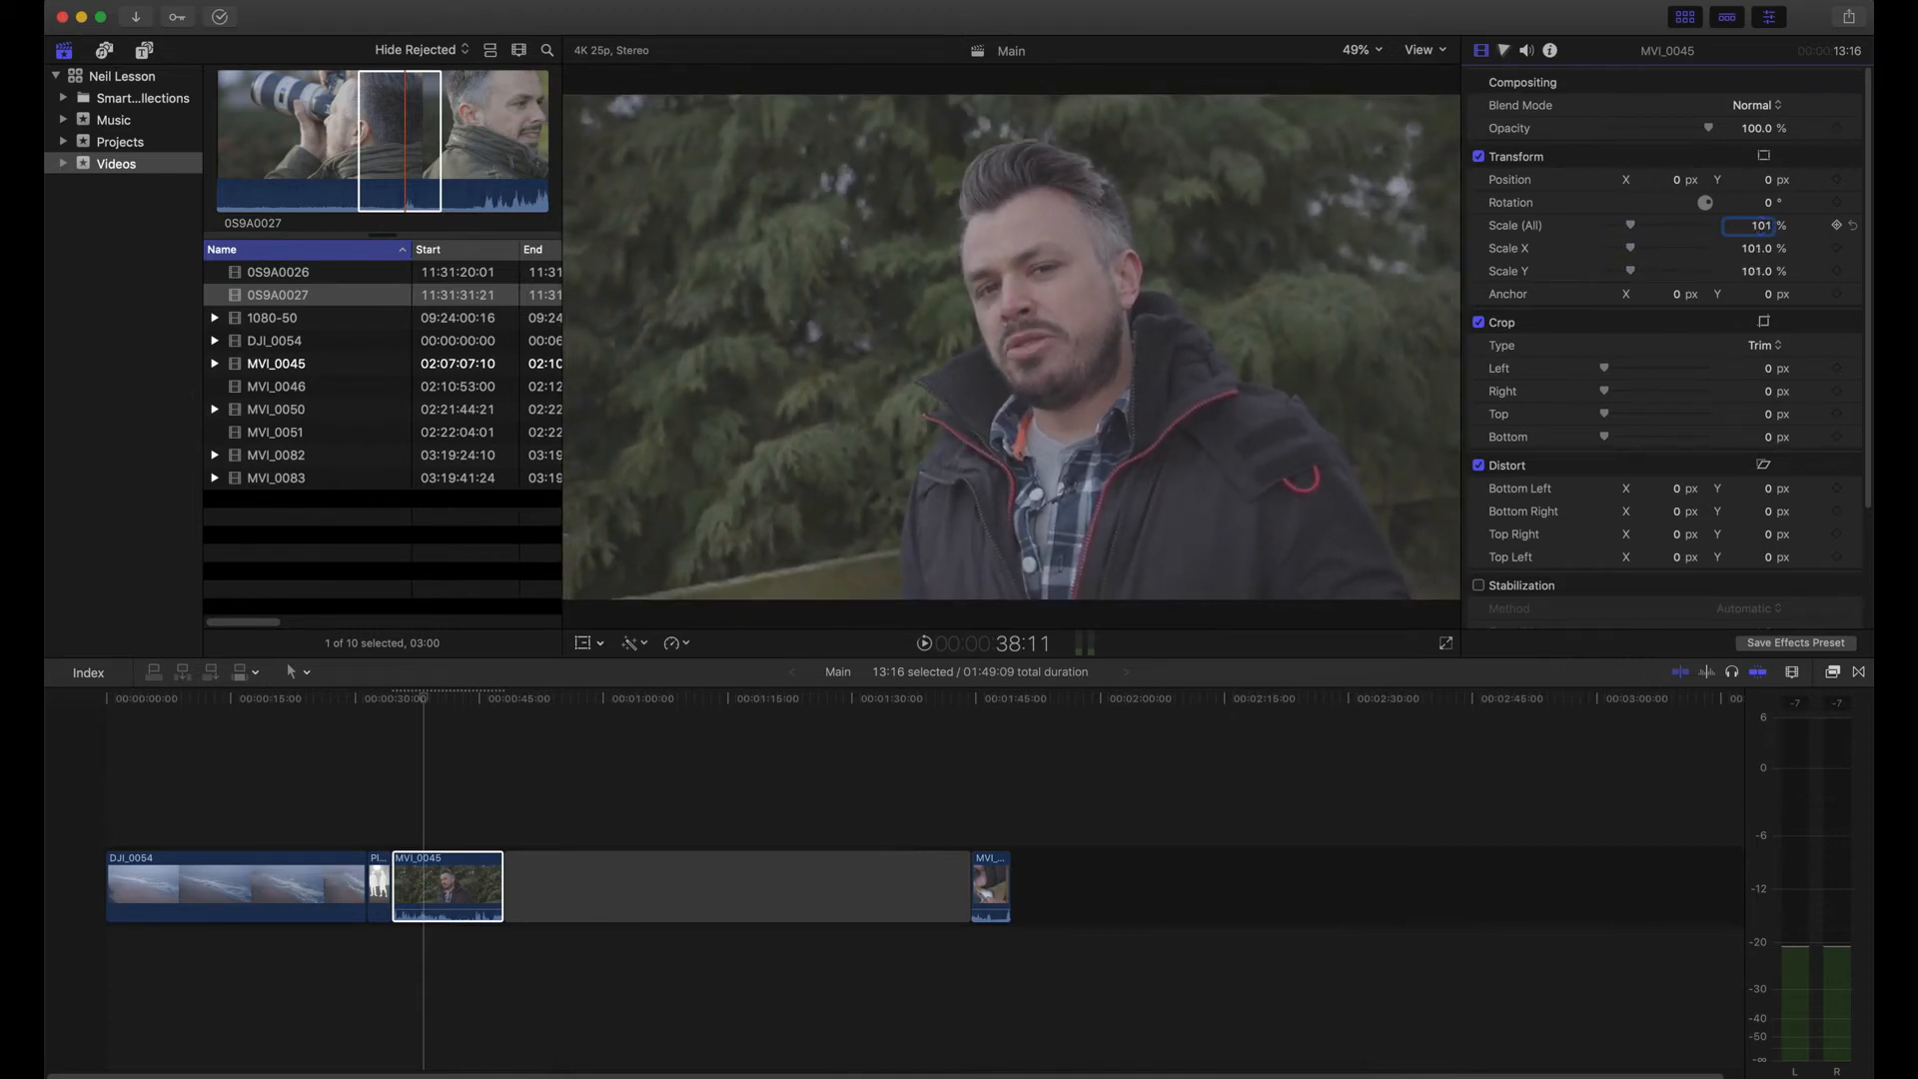
Step: View the Spatial Conform types available for MVI_0045 without changing the setting
left_click_drag(1871, 237, 1870, 402)
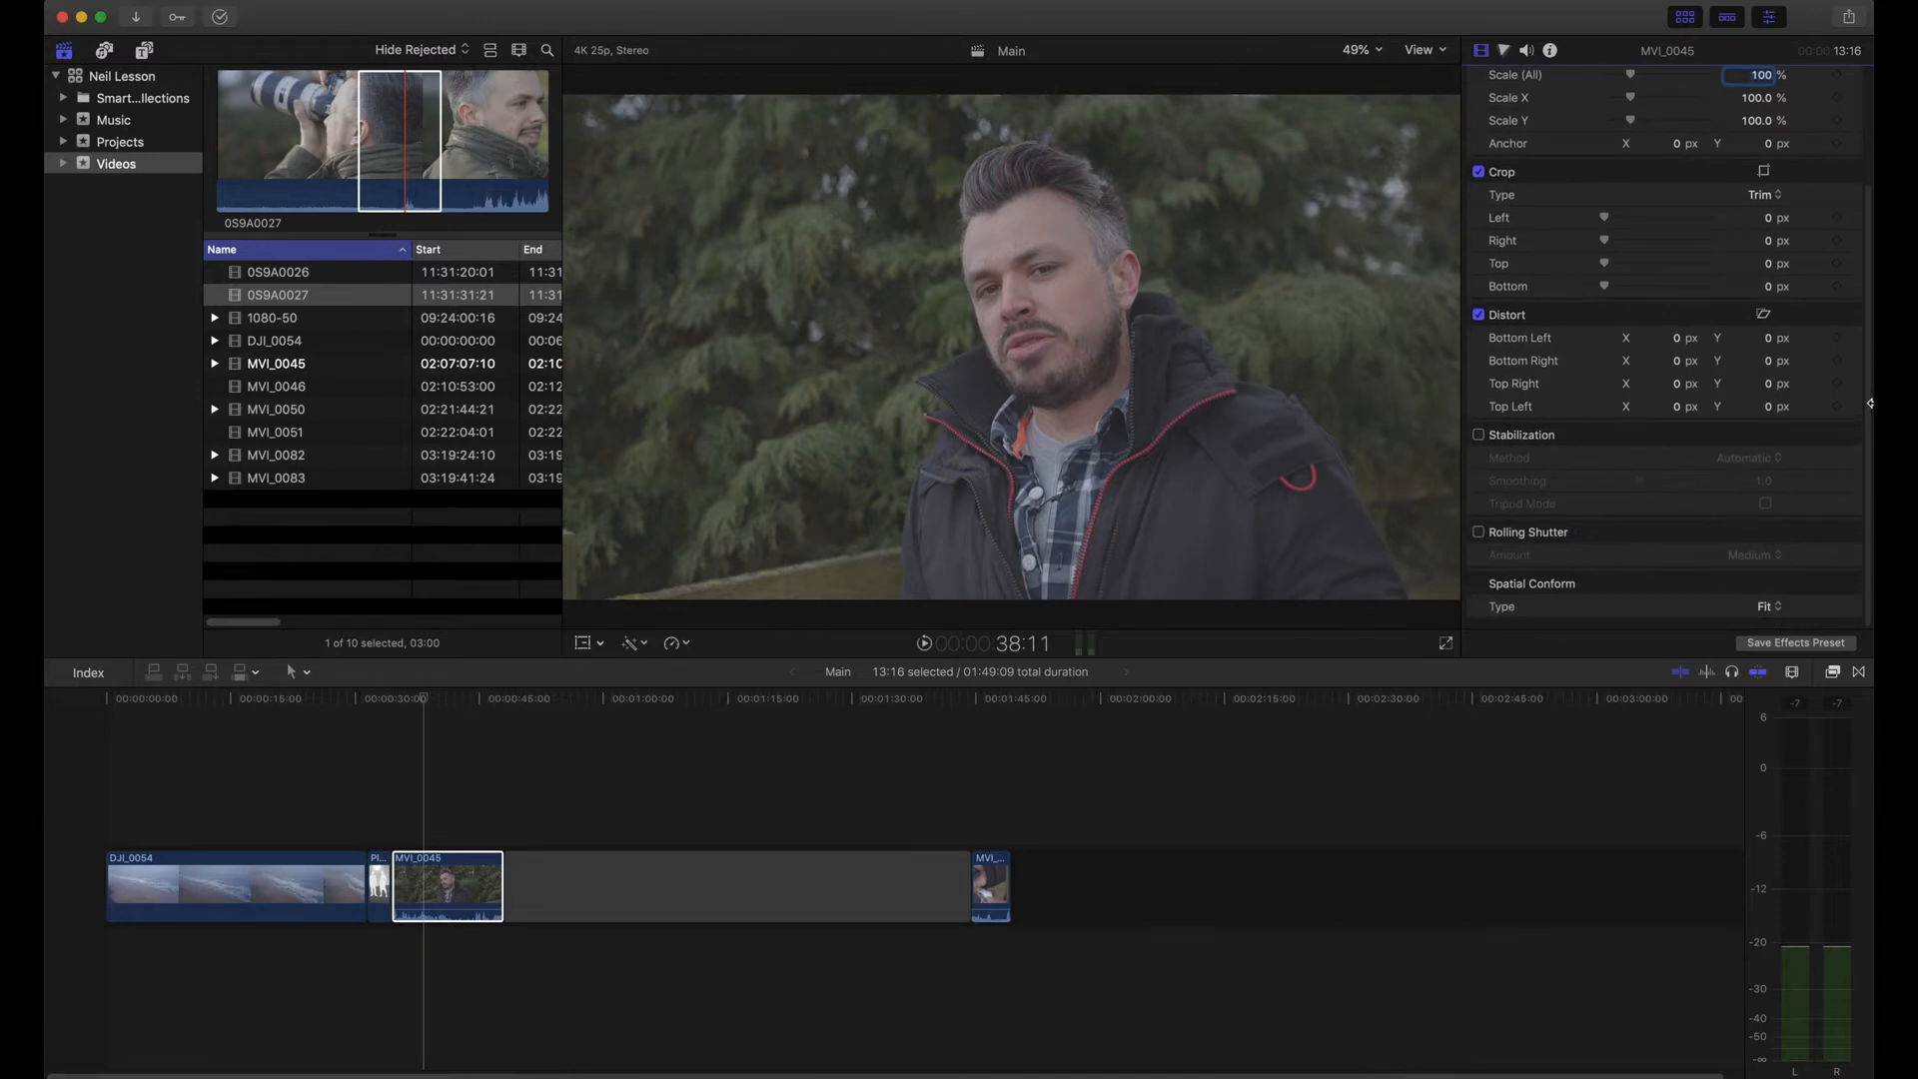
key("Return")
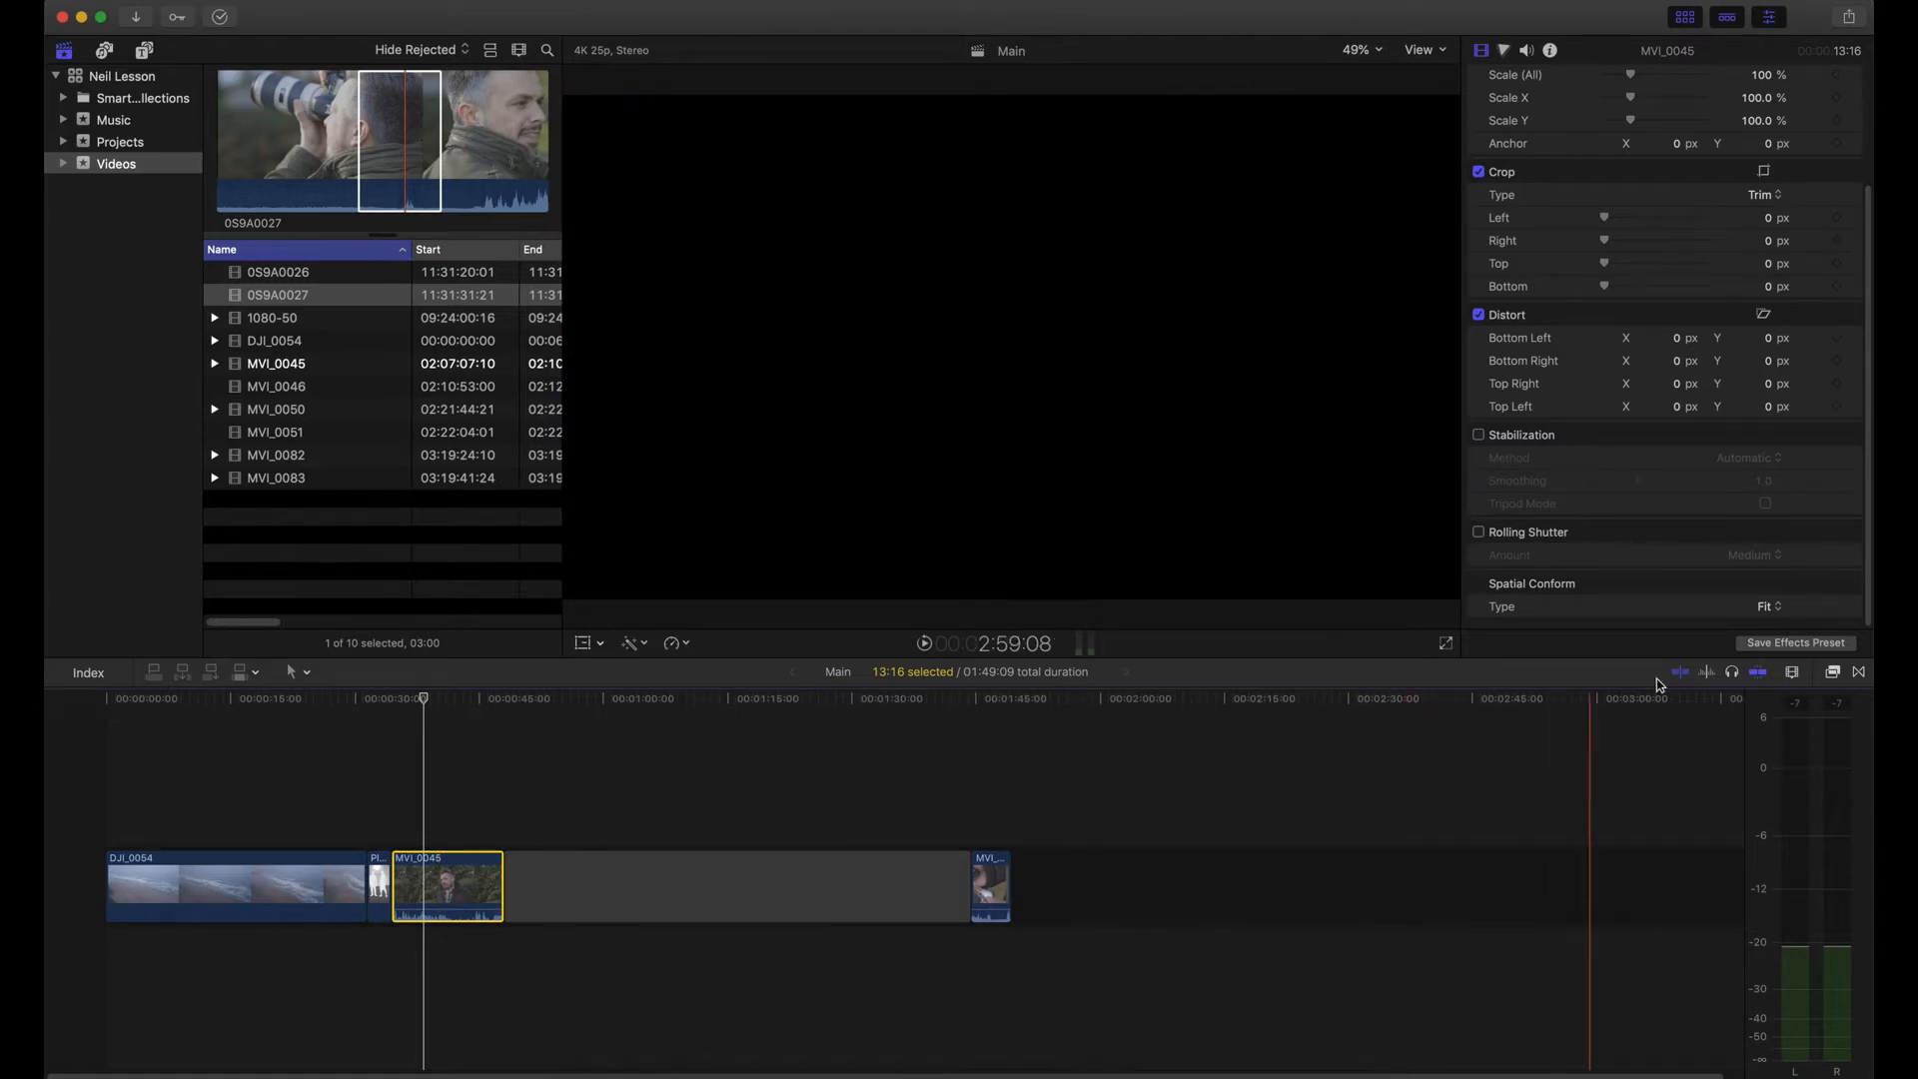
left_click(1764, 608)
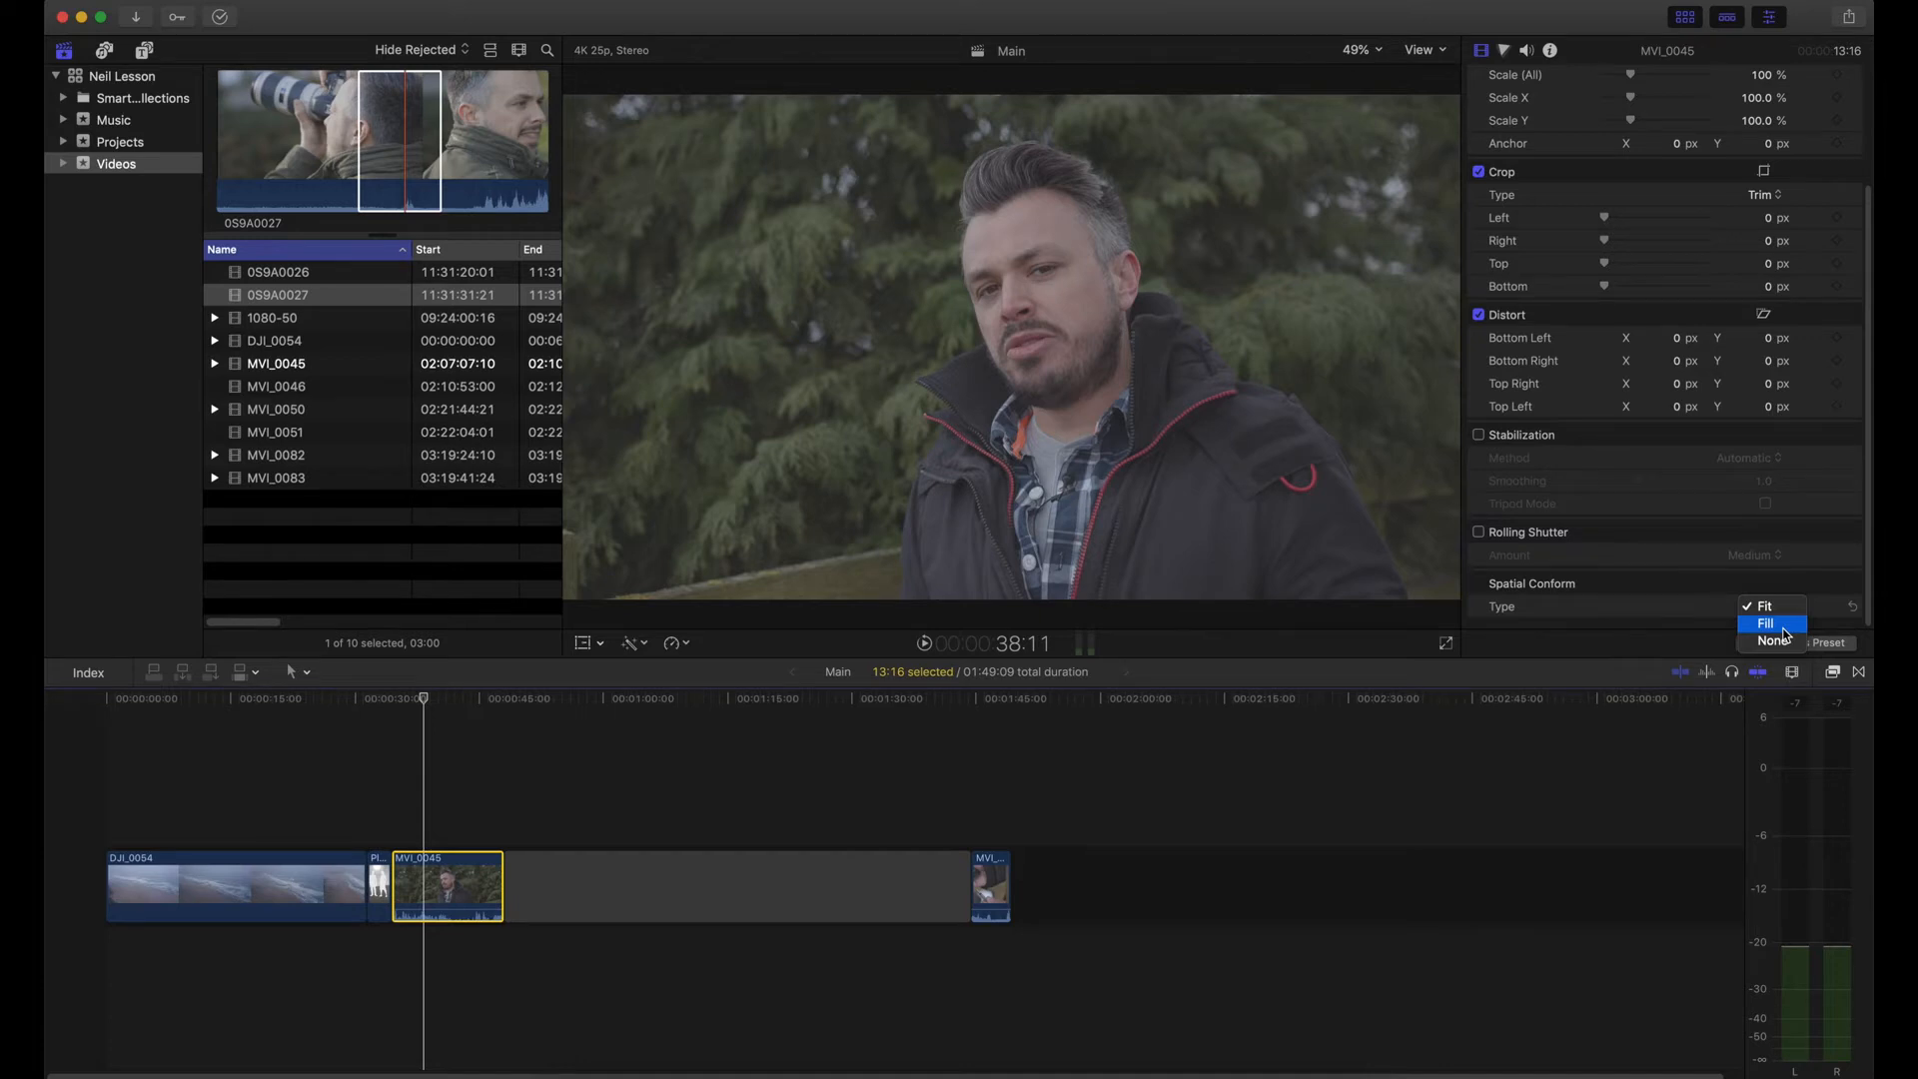
left_click(435, 788)
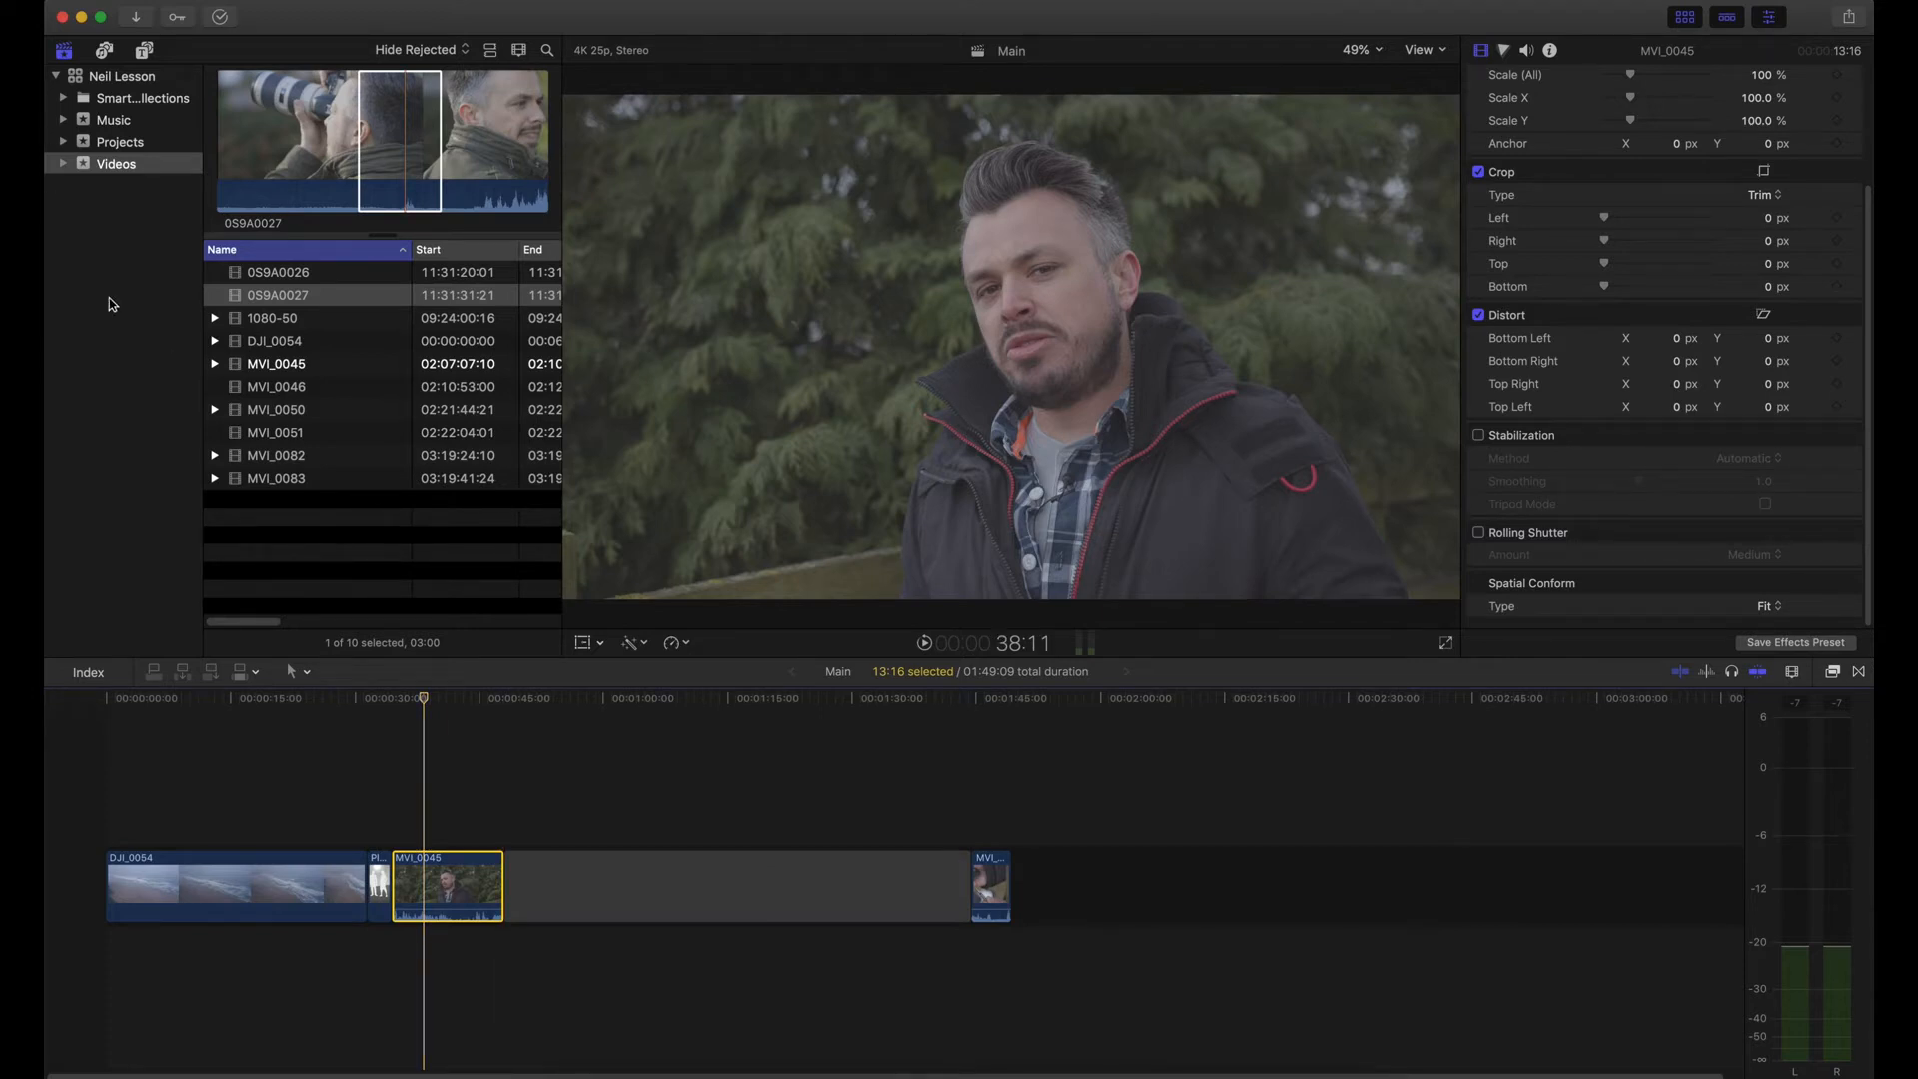
Step: Examine the Main project's video, rendering and audio settings, and close them without changes
left_click(120, 144)
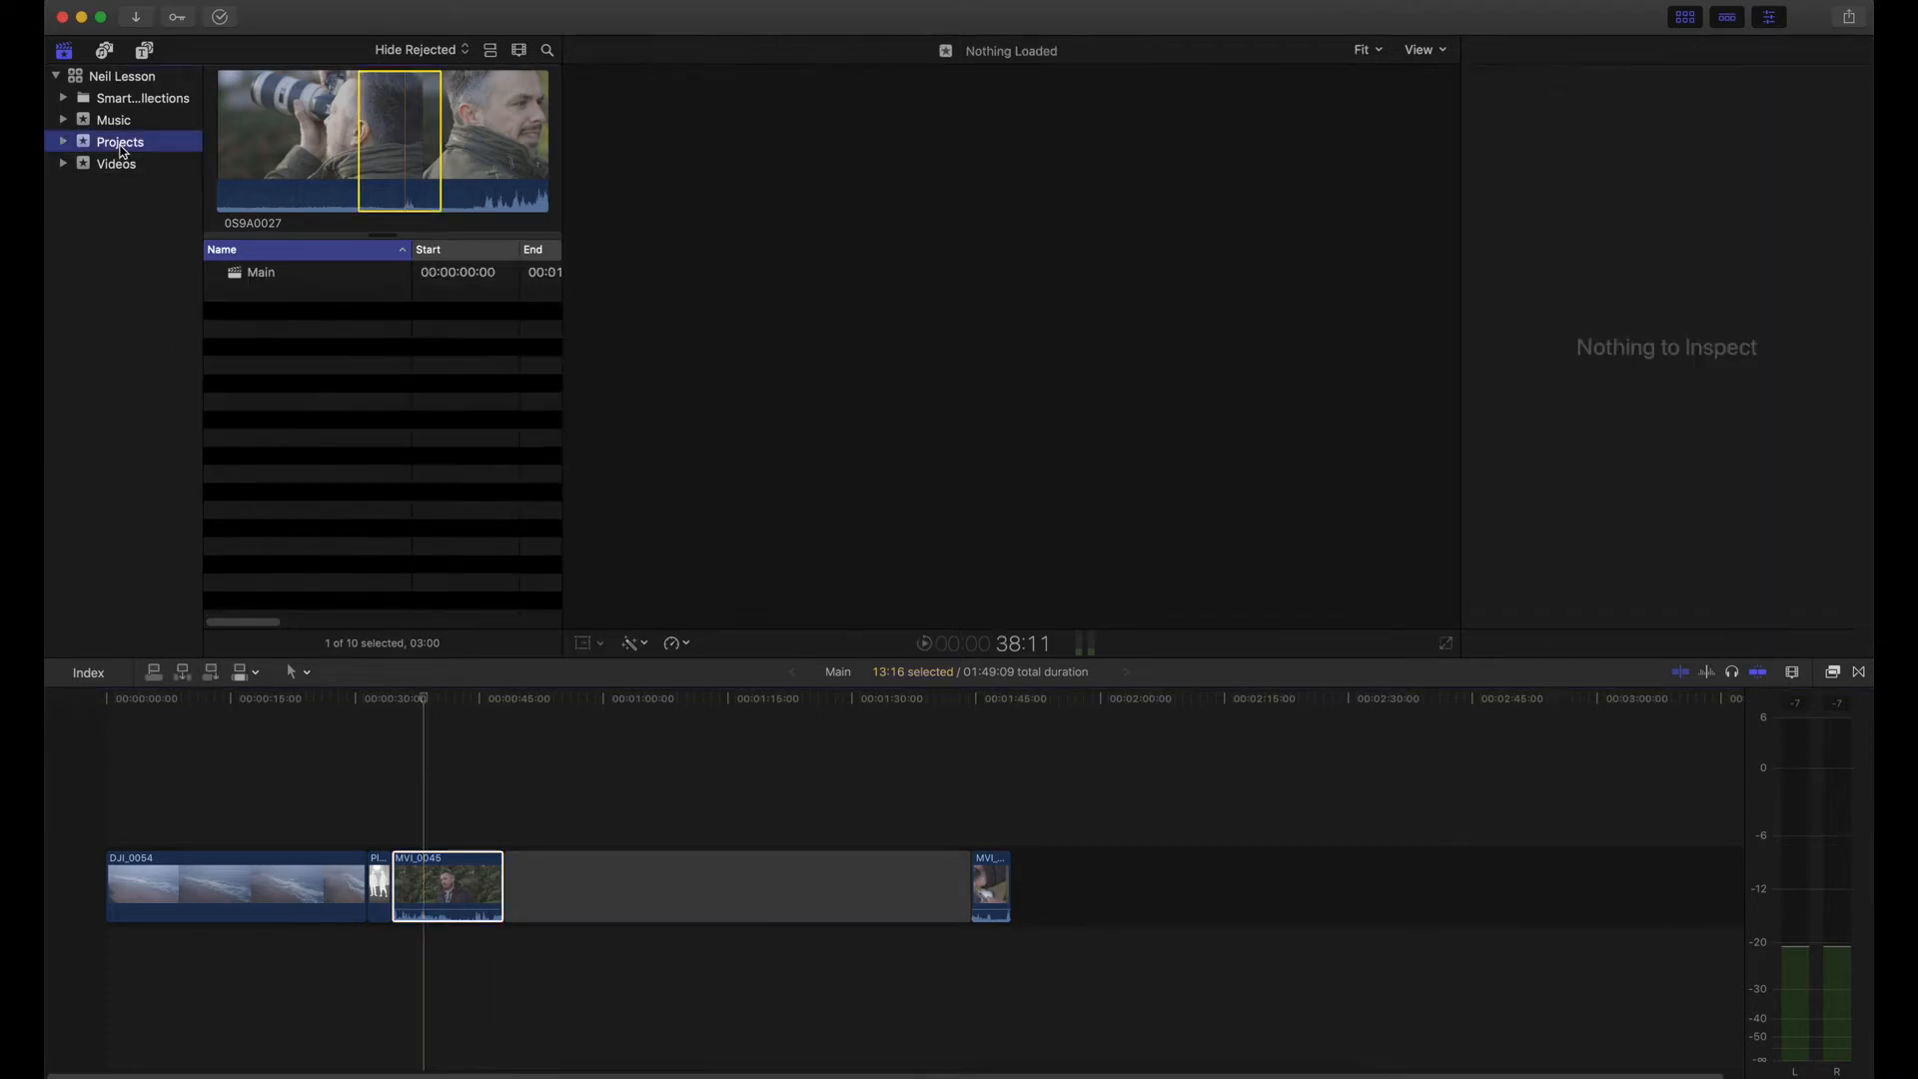
left_click(262, 279)
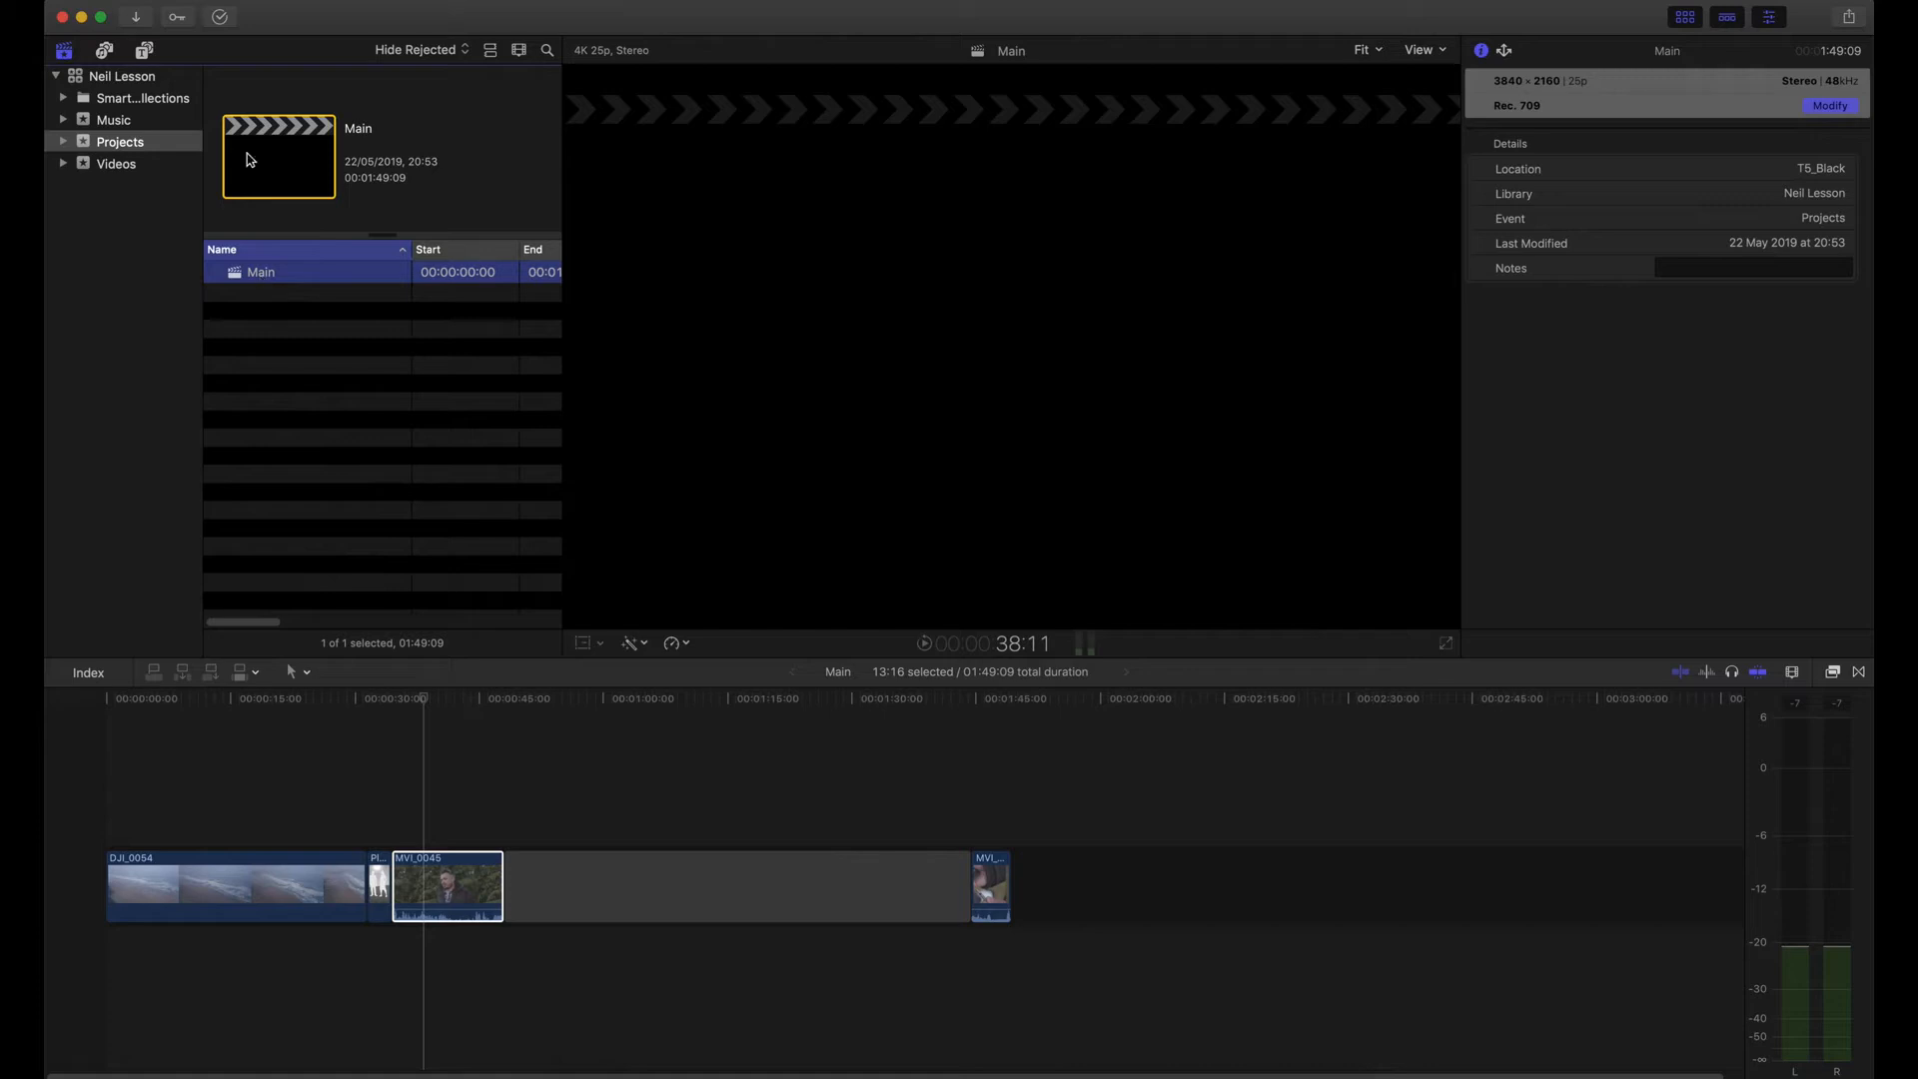
left_click(92, 80)
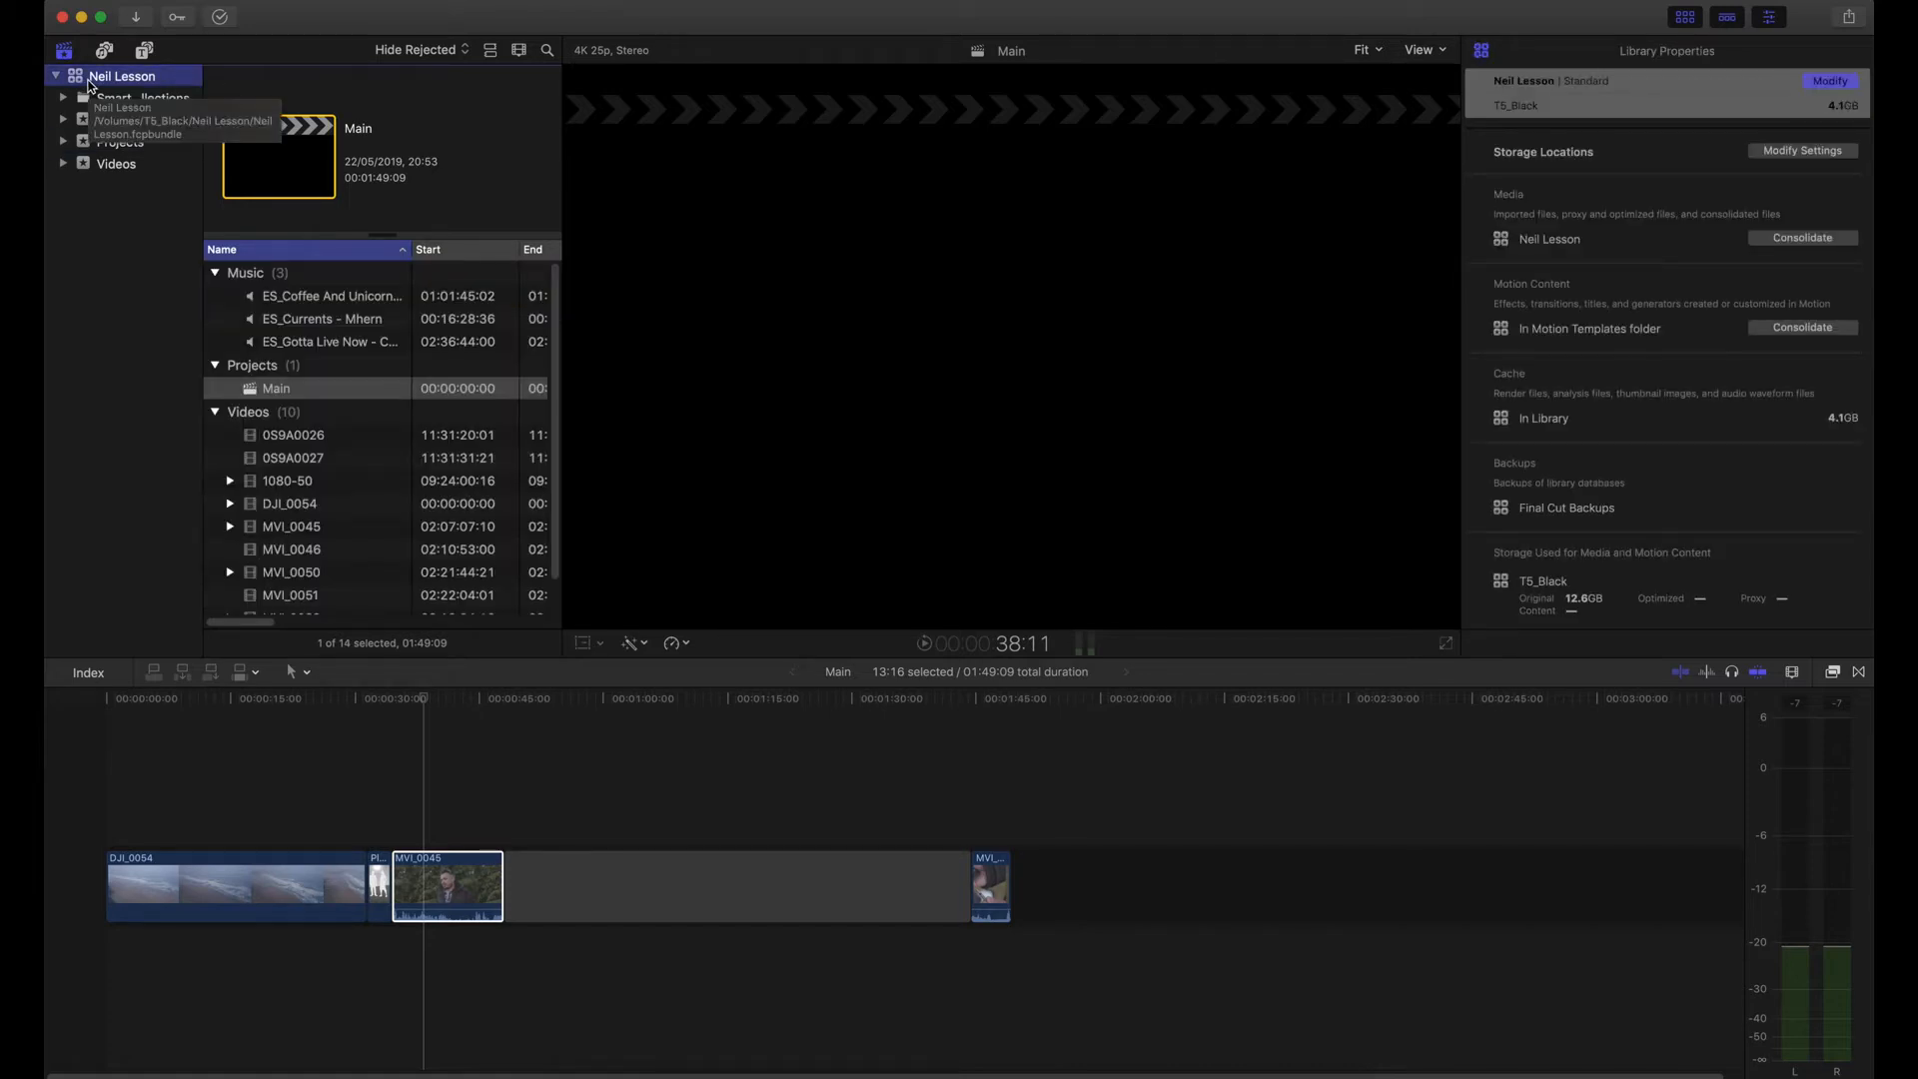
left_click(112, 142)
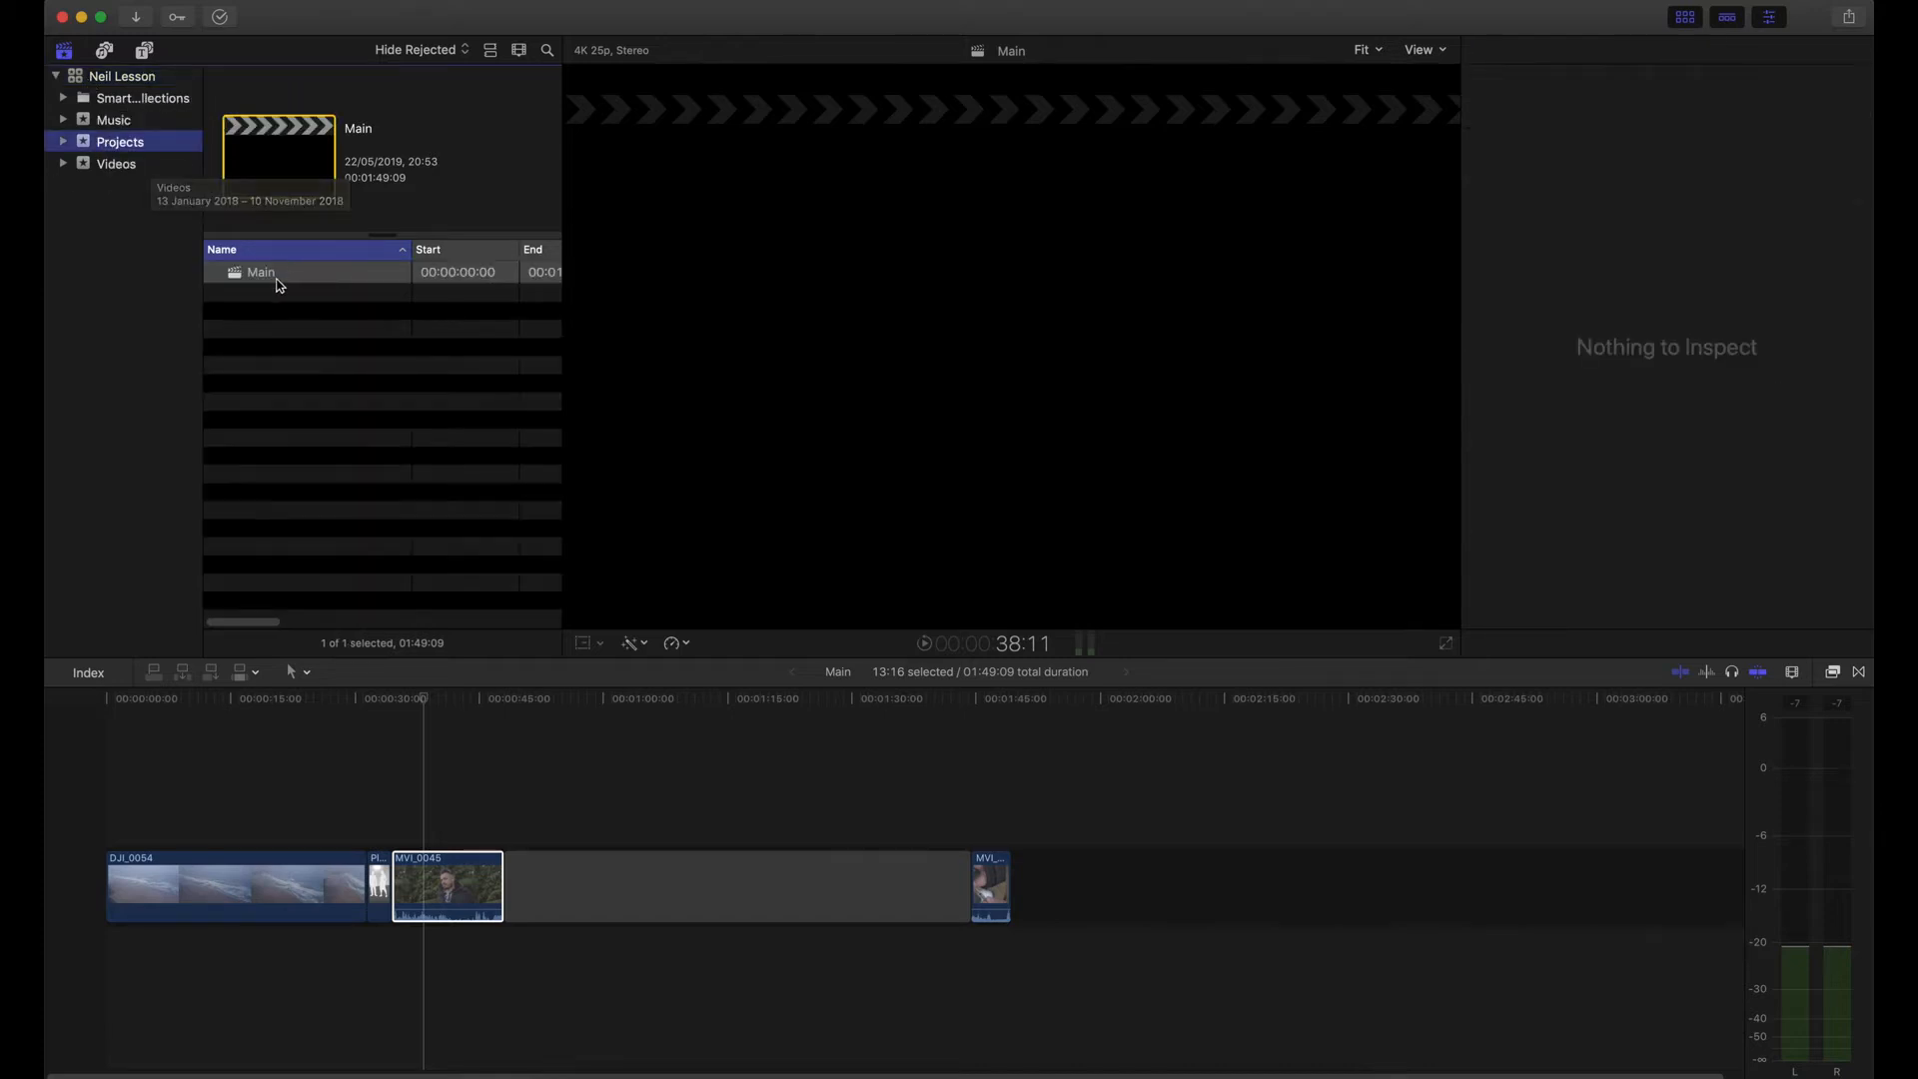
left_click(278, 280)
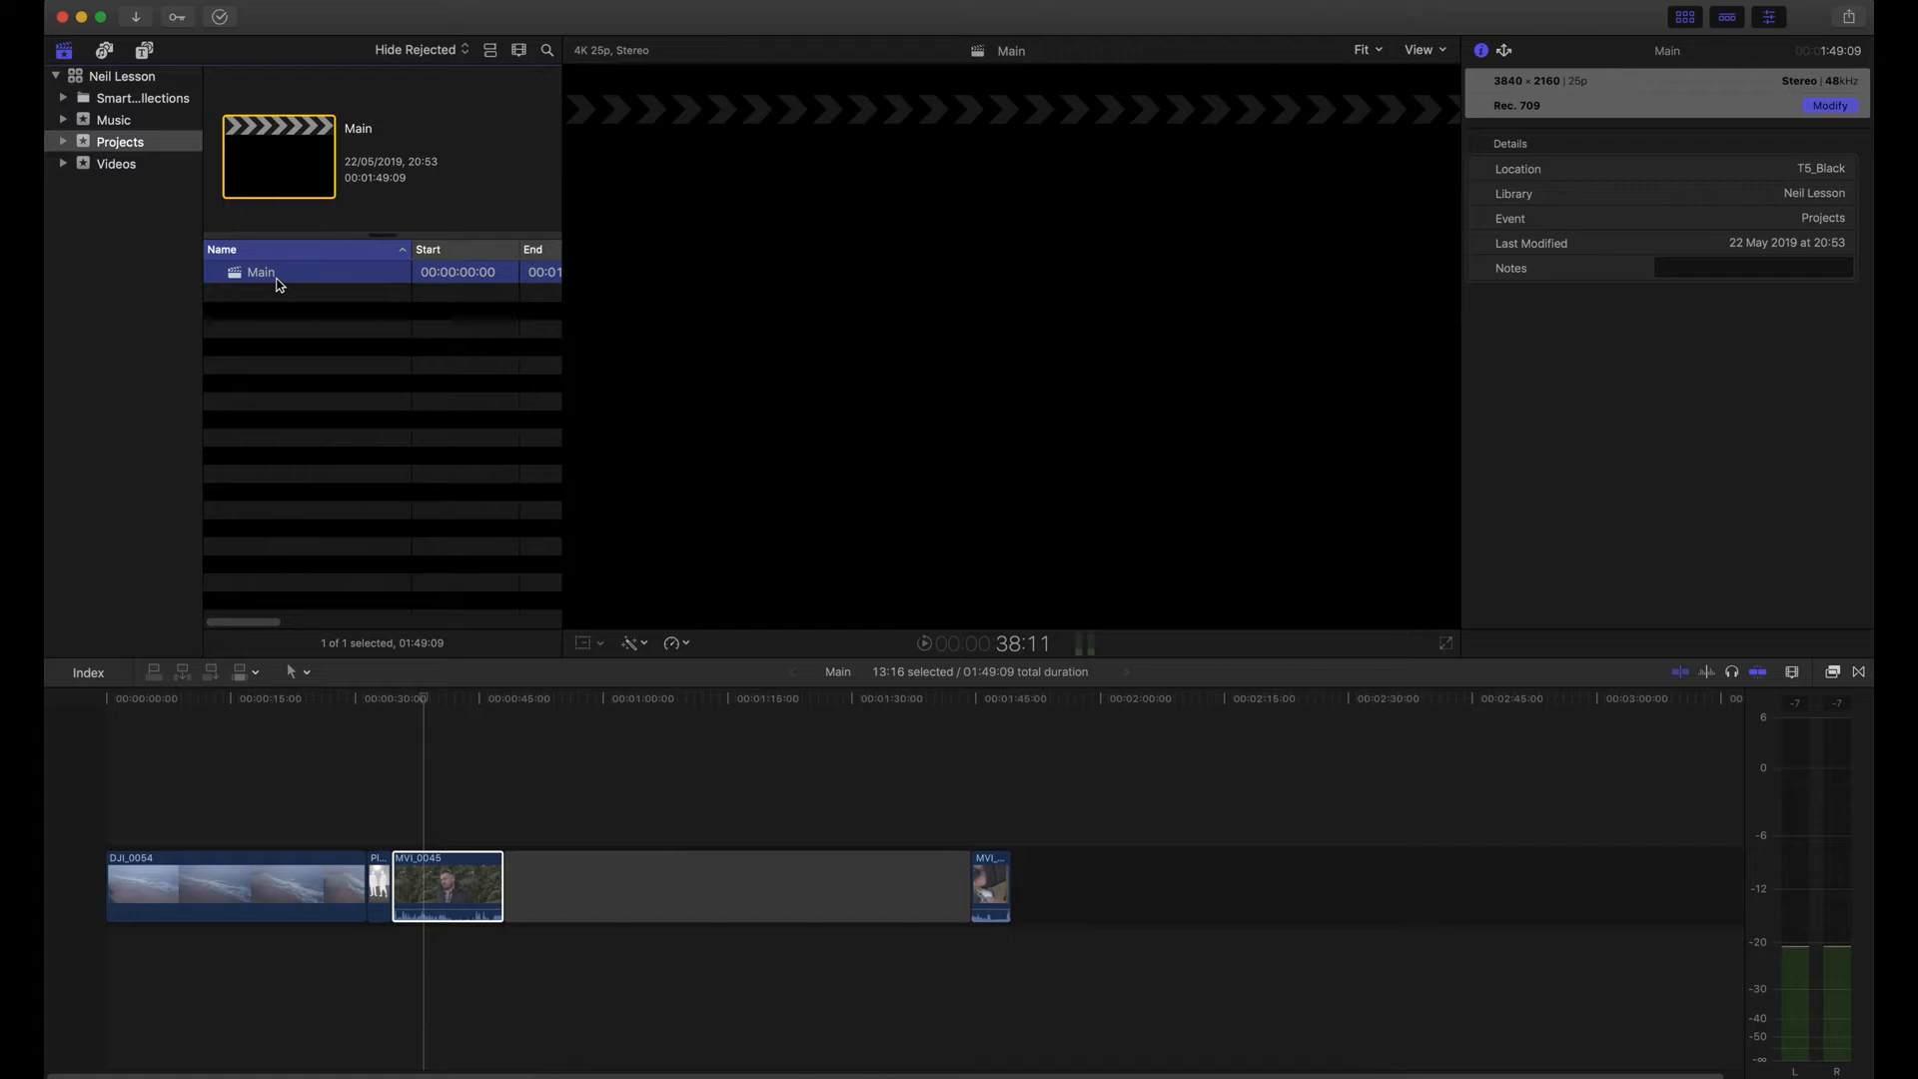
left_click(1833, 106)
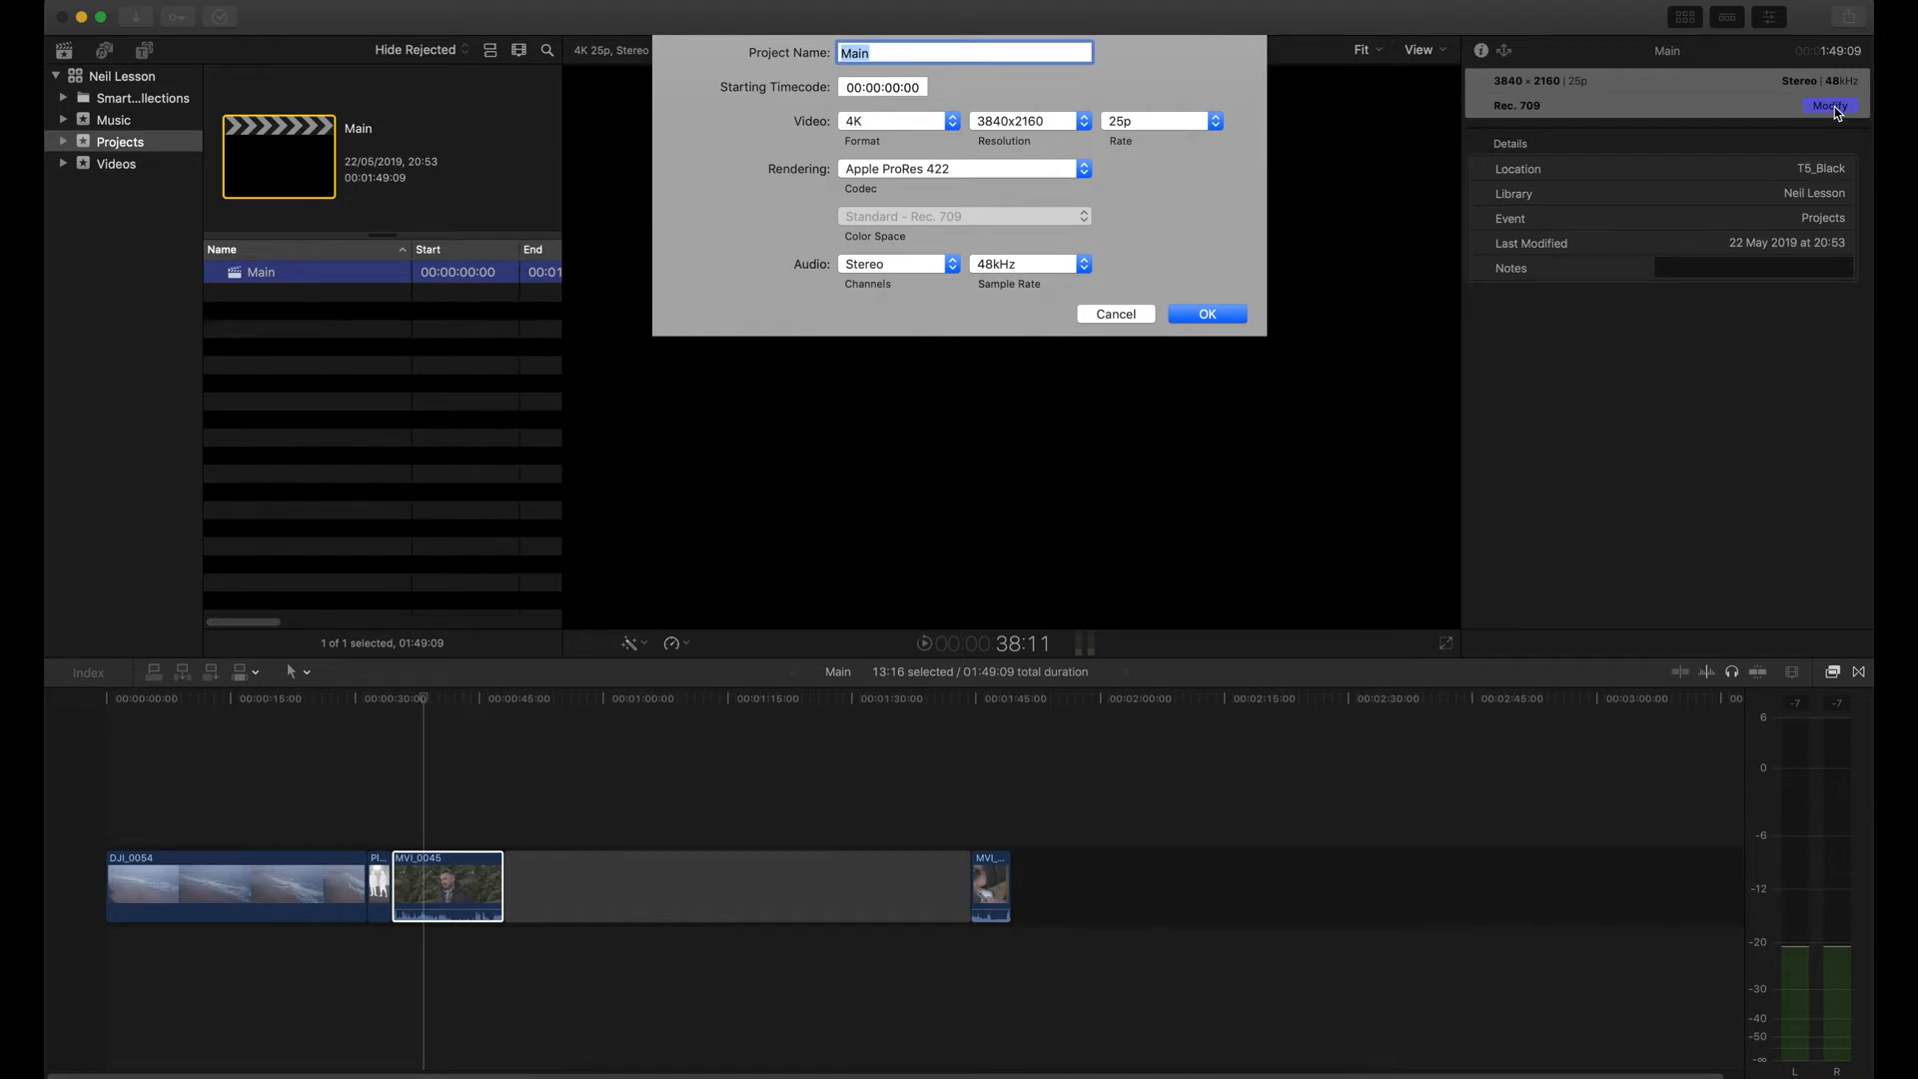
left_click(1147, 318)
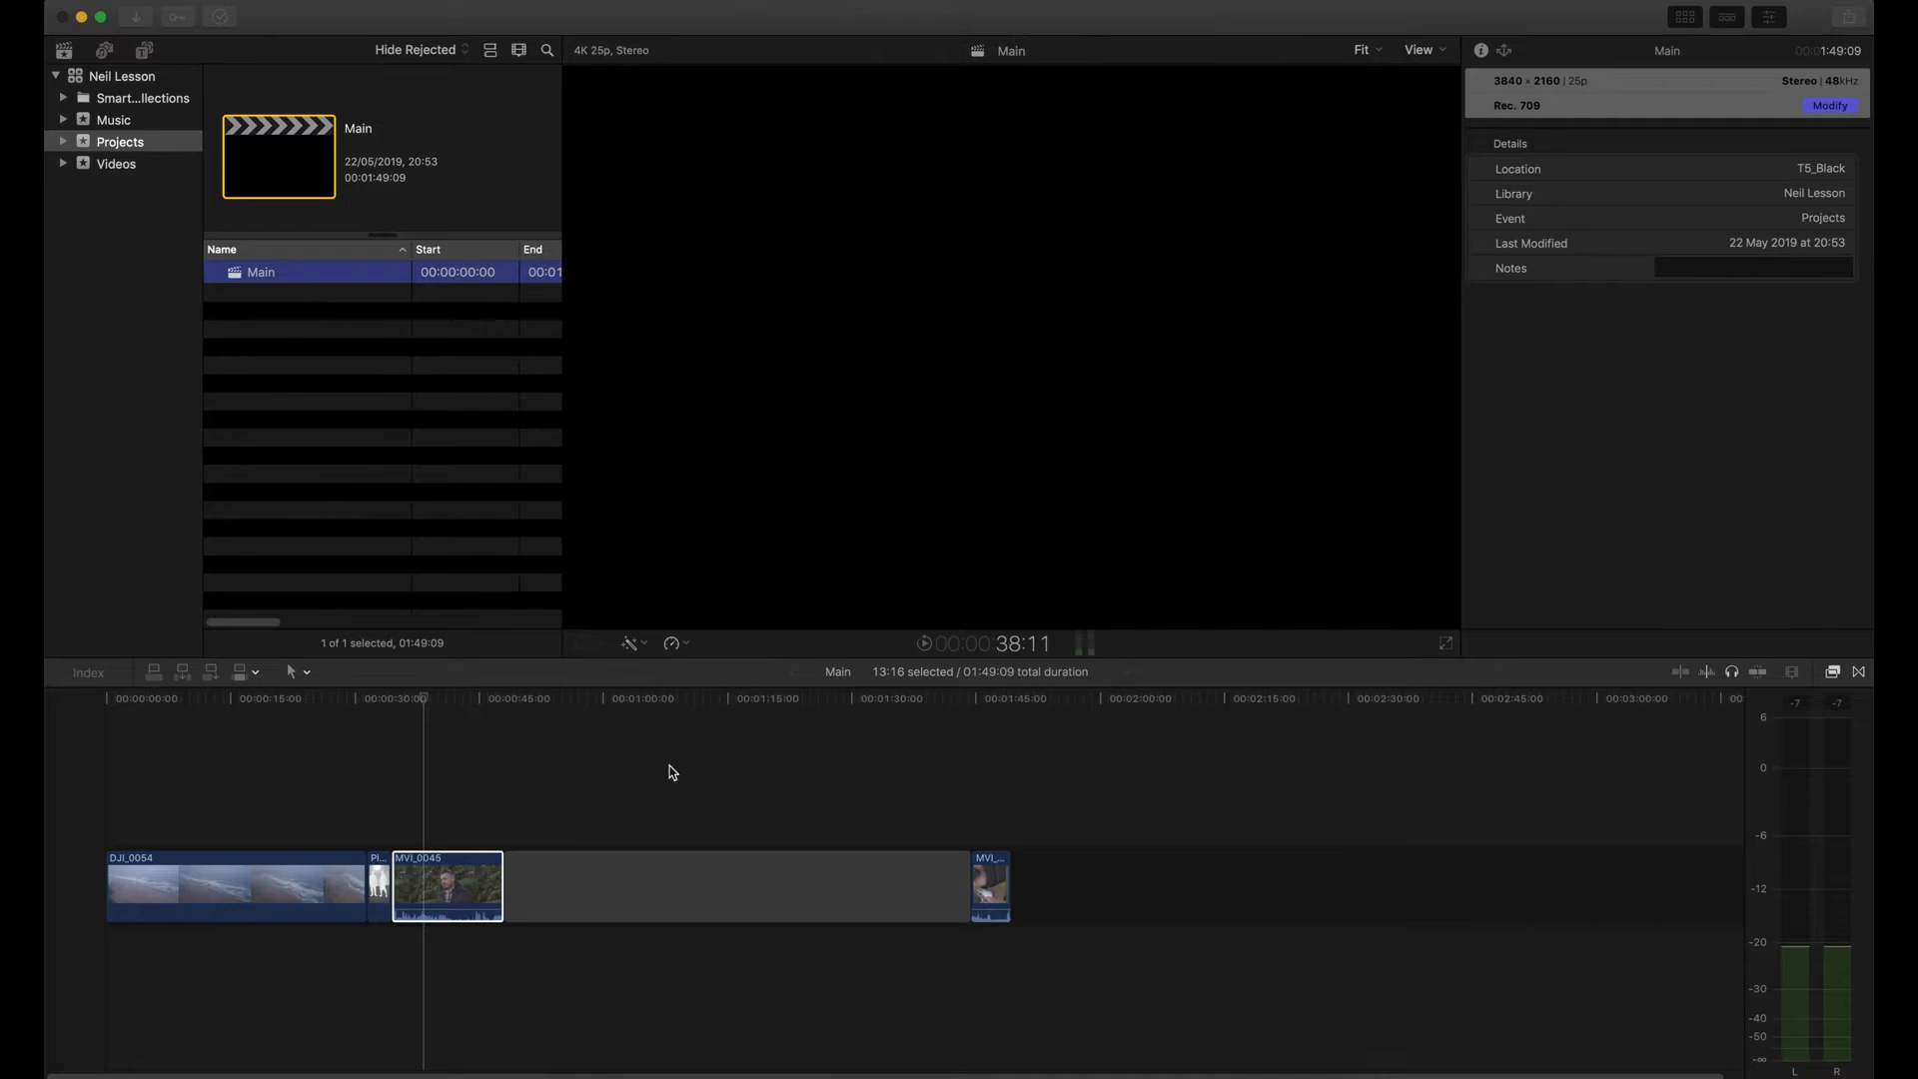
Step: Insert the 1080-50 clip from the Videos event into the storyline between MVI_0045 and the gap
left_click(116, 164)
left_click(290, 320)
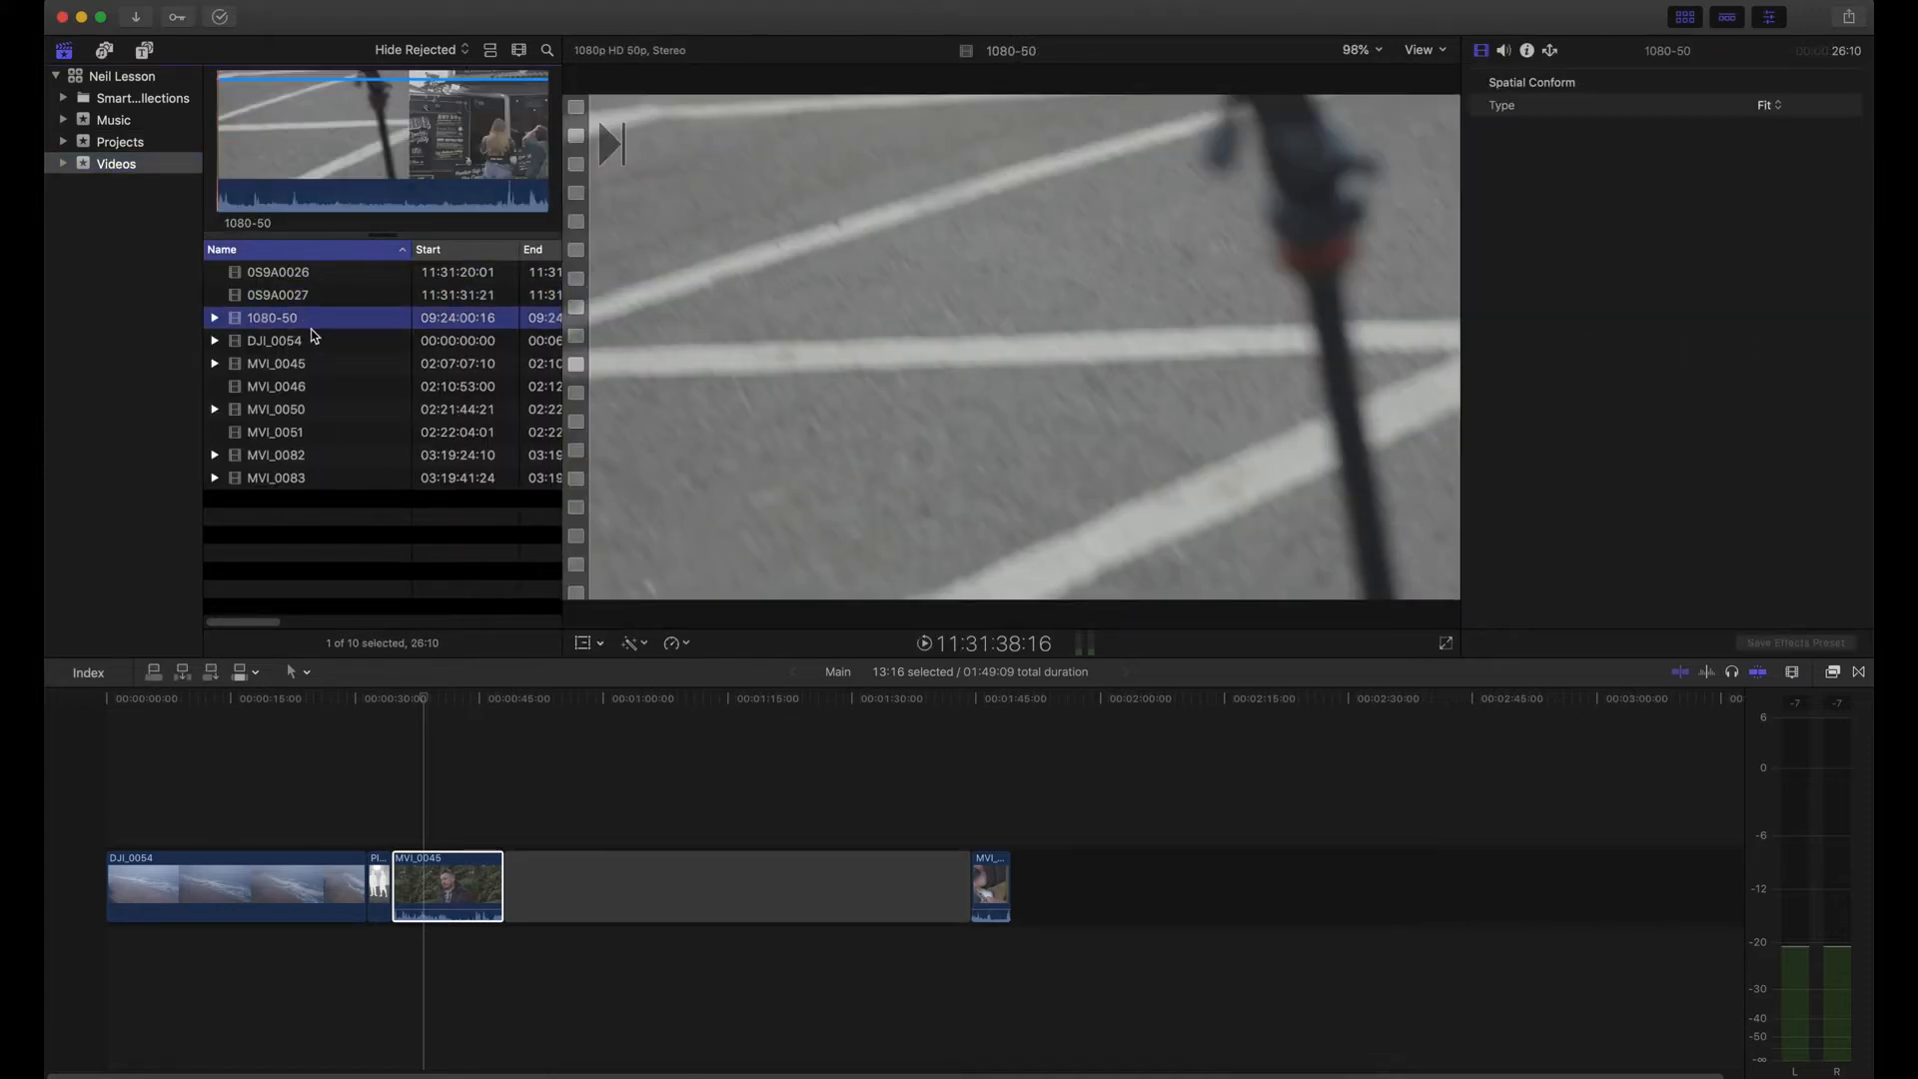
left_click_drag(268, 322, 626, 805)
left_click(626, 789)
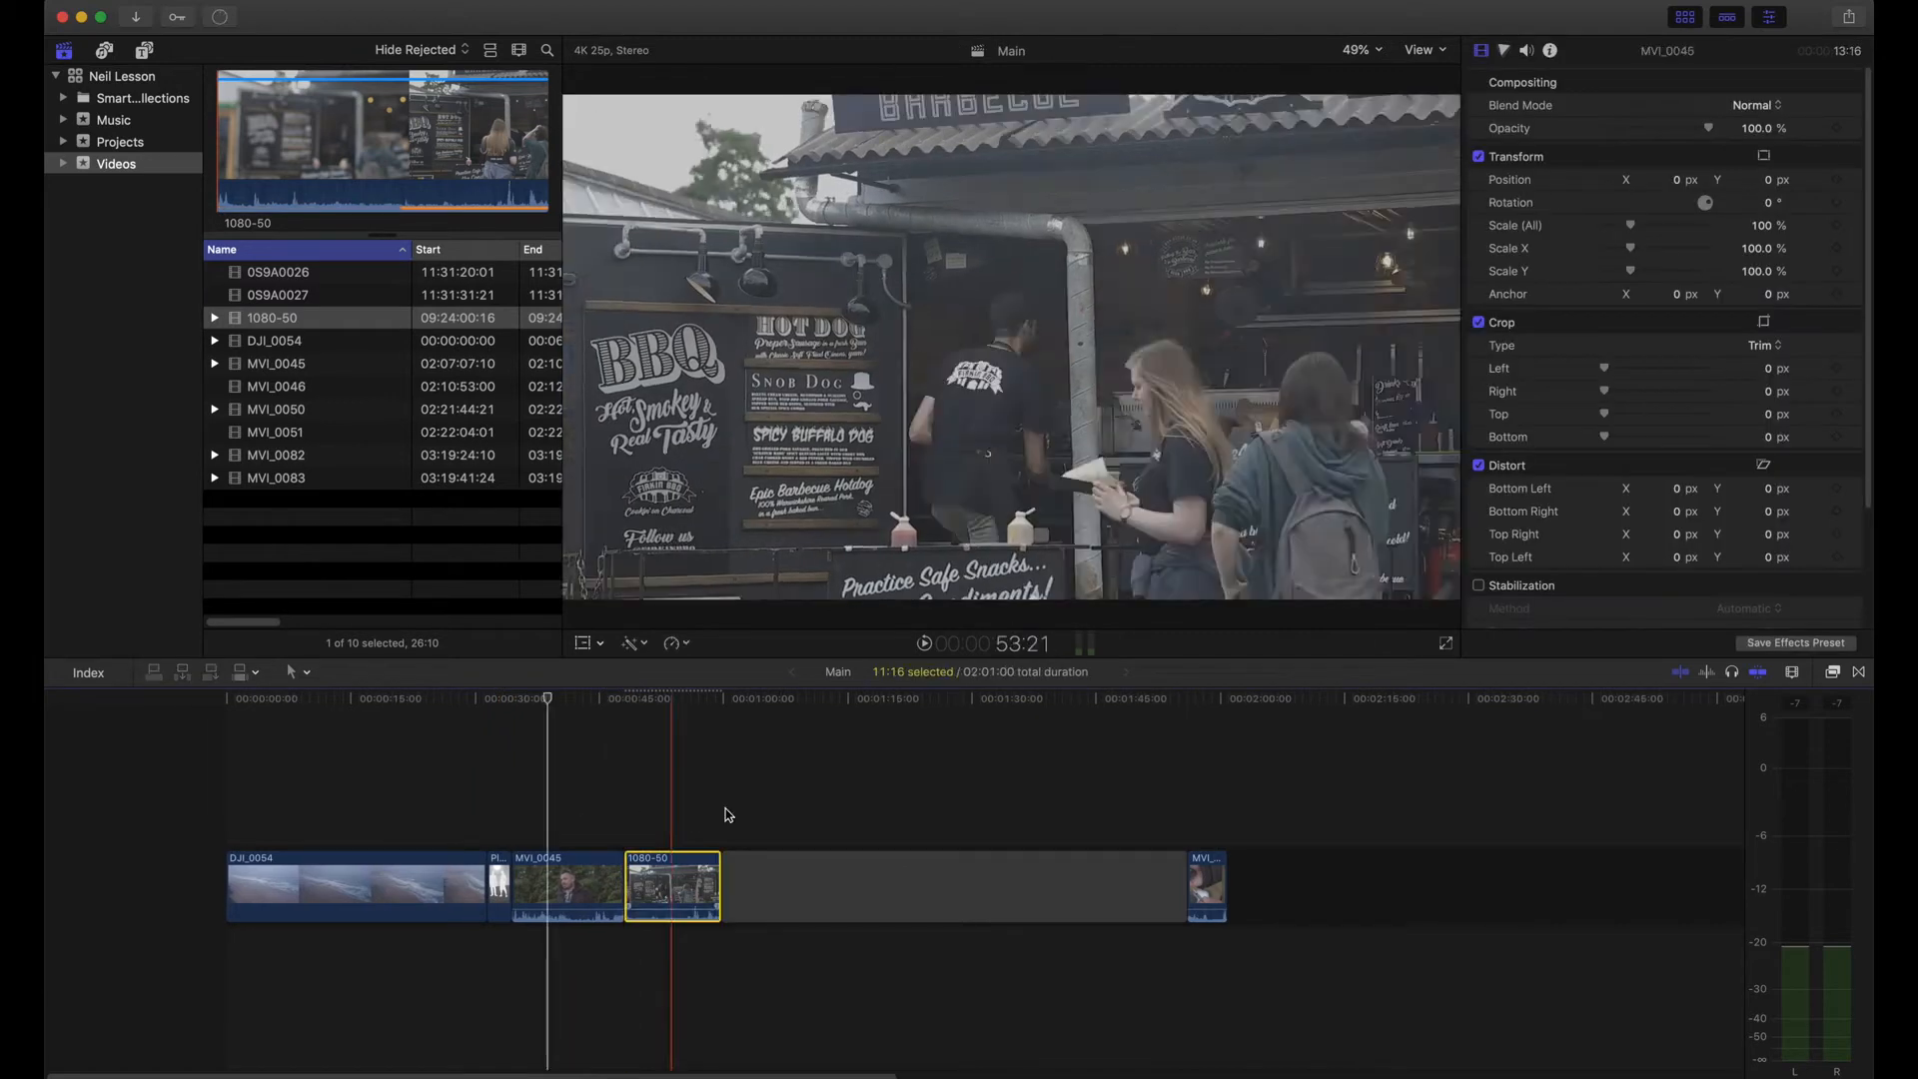
Step: Try the Fill and None types of Spatial Conform on the 1080-50 timeline clip
left_click(664, 724)
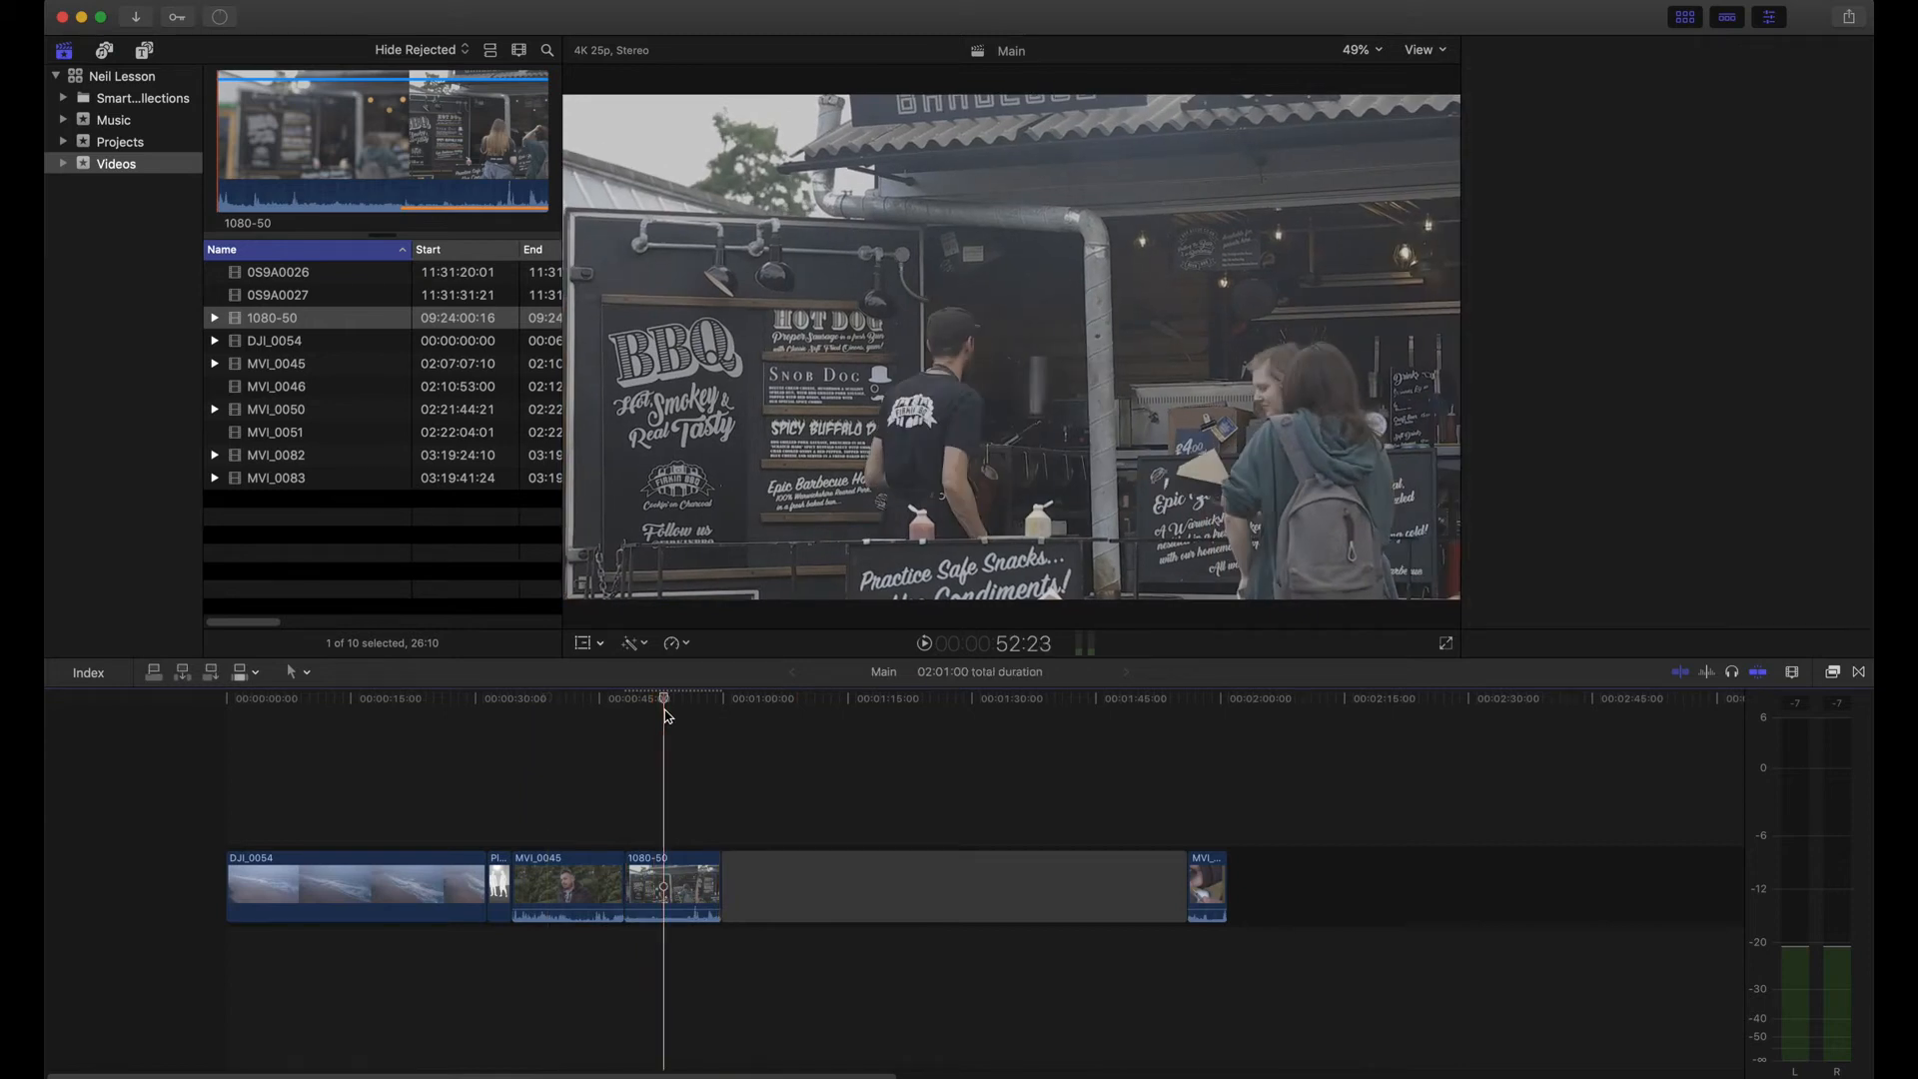
scroll(1686, 494, "down", 5)
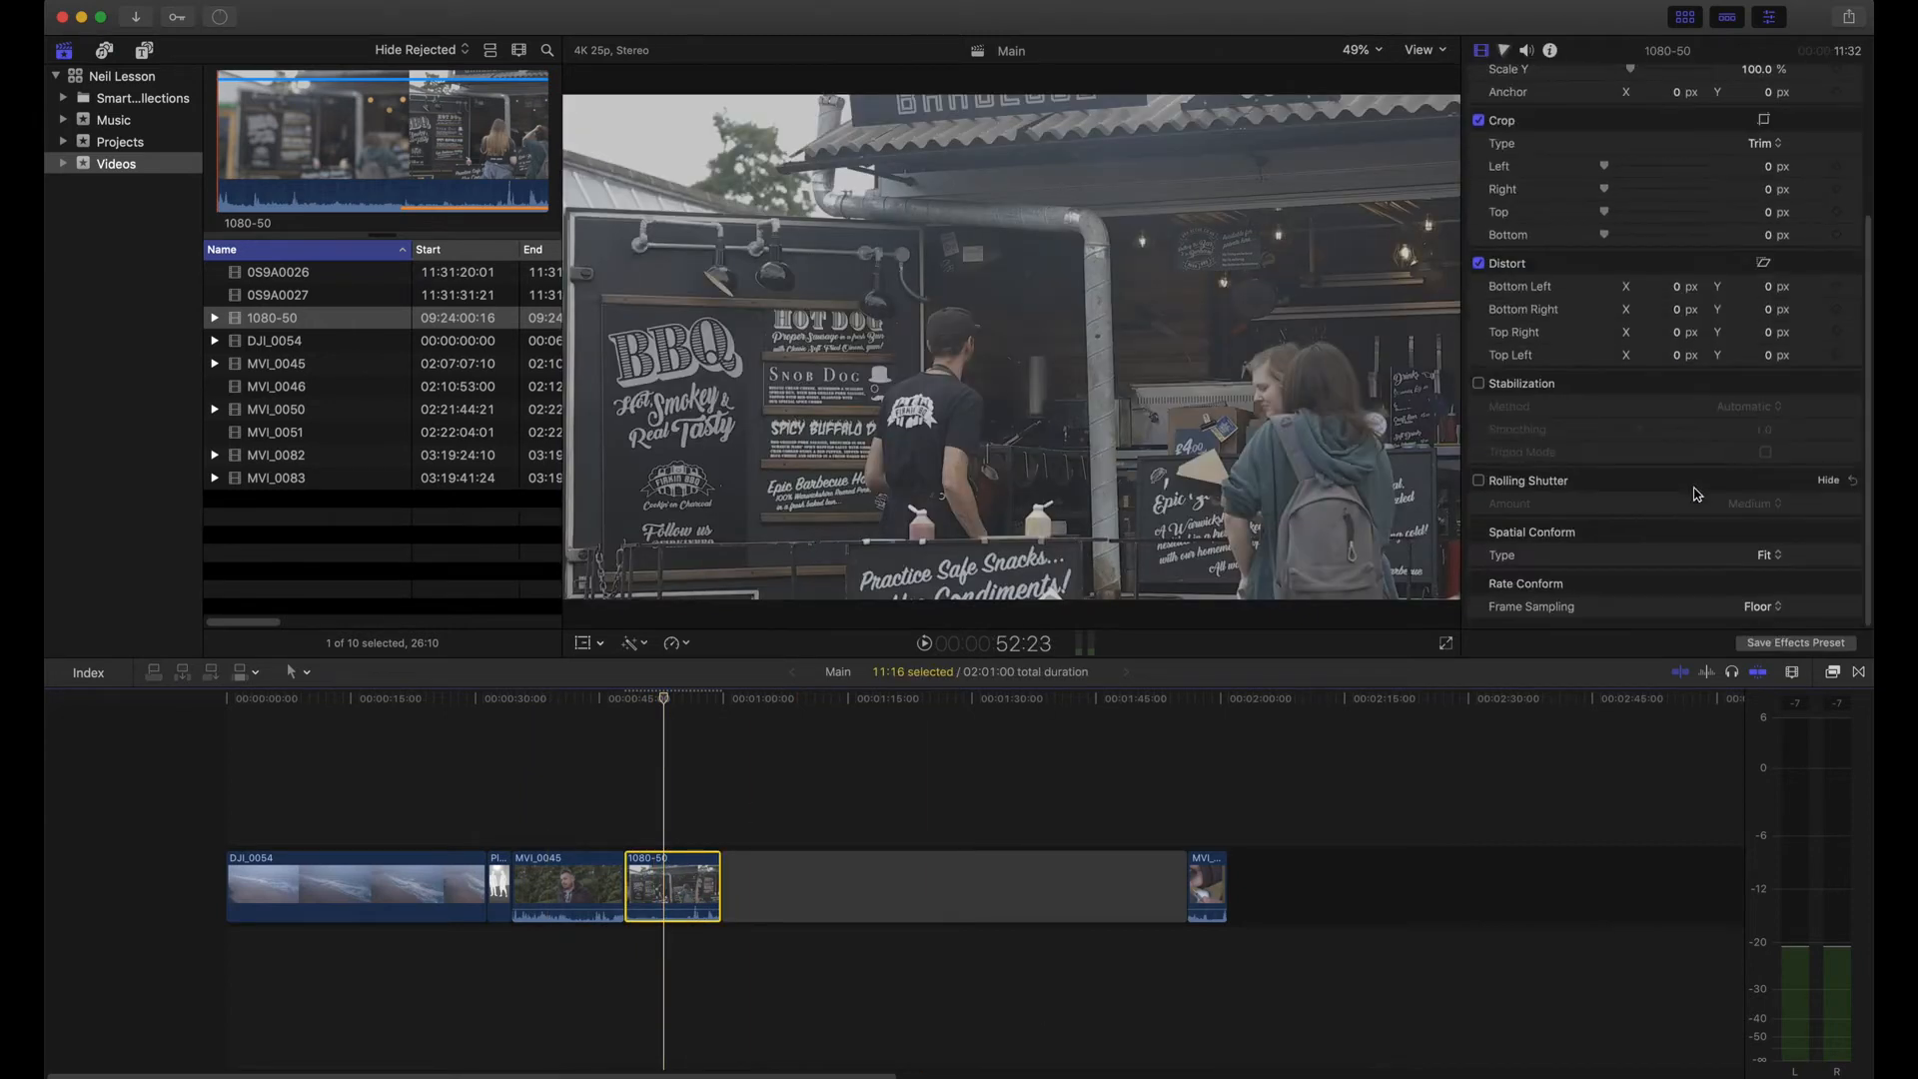
left_click(1764, 555)
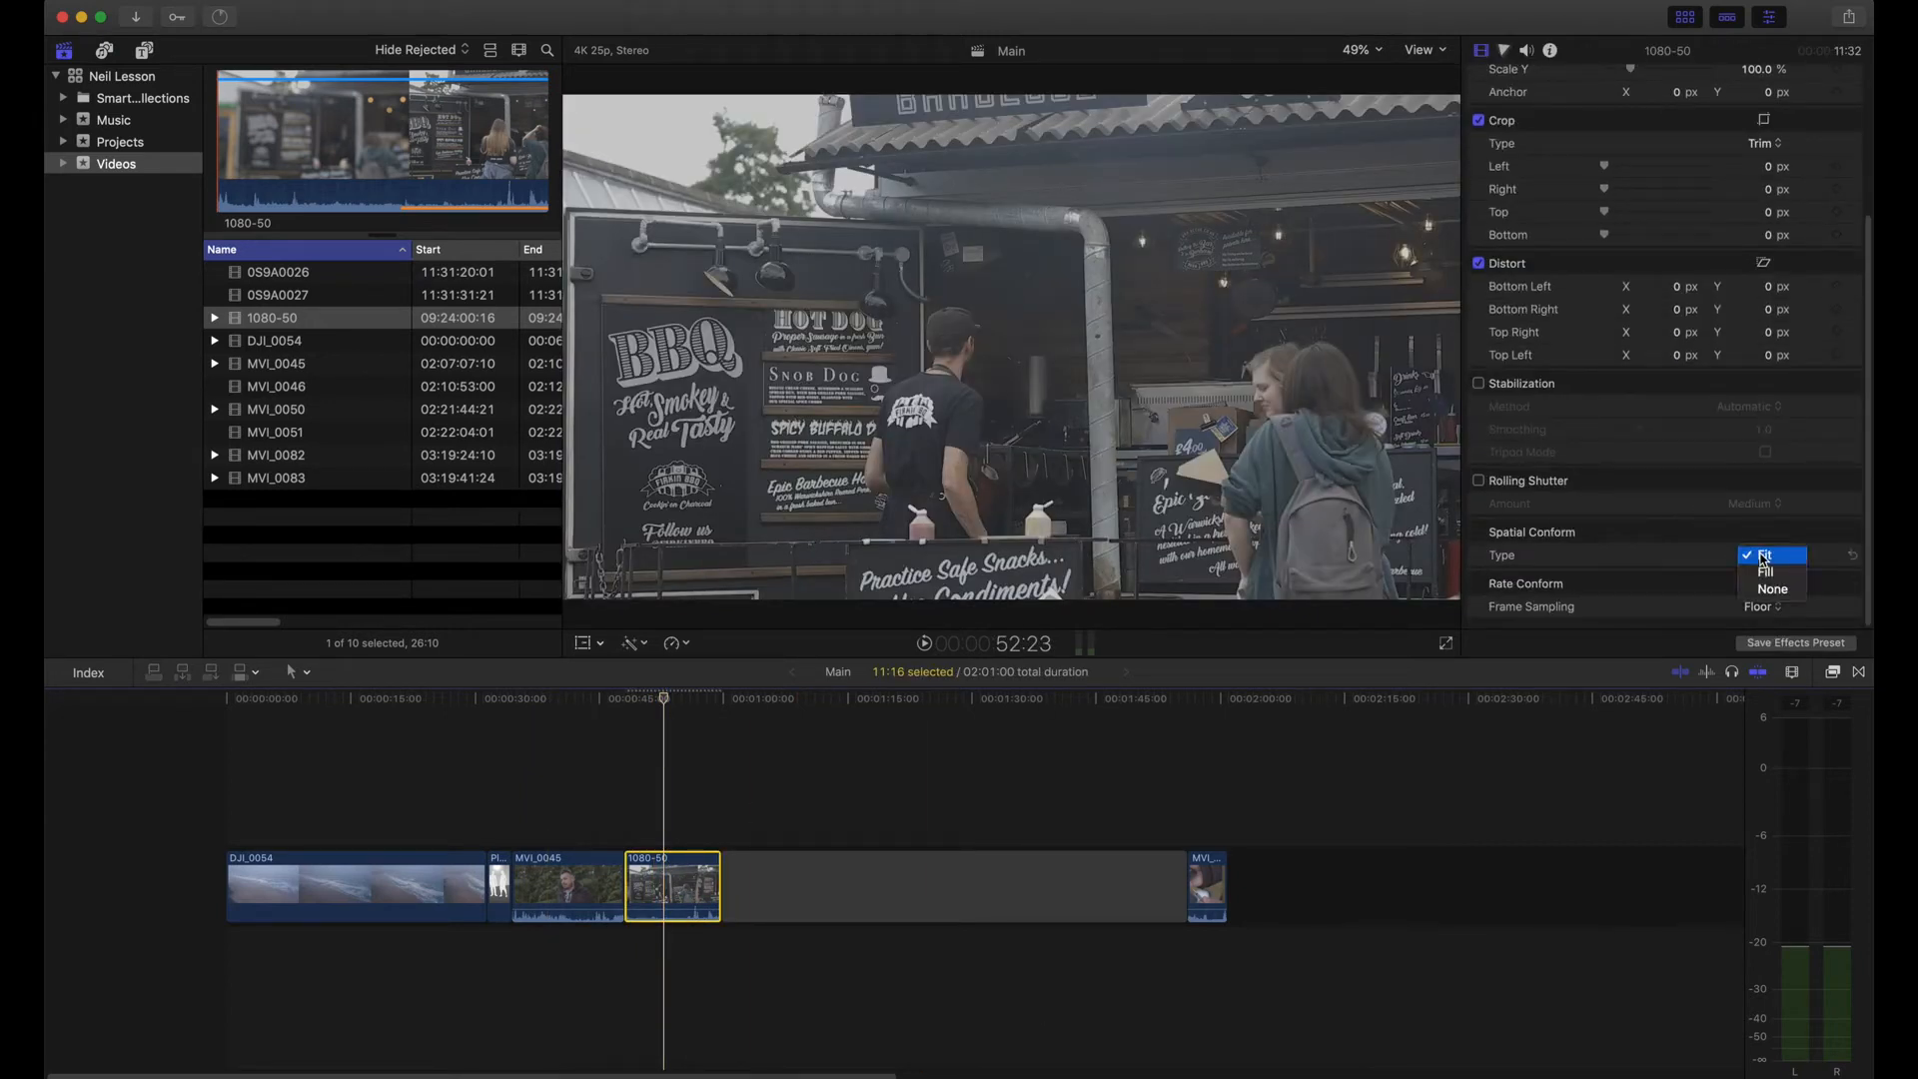
left_click(1766, 570)
left_click(1766, 558)
left_click(1772, 571)
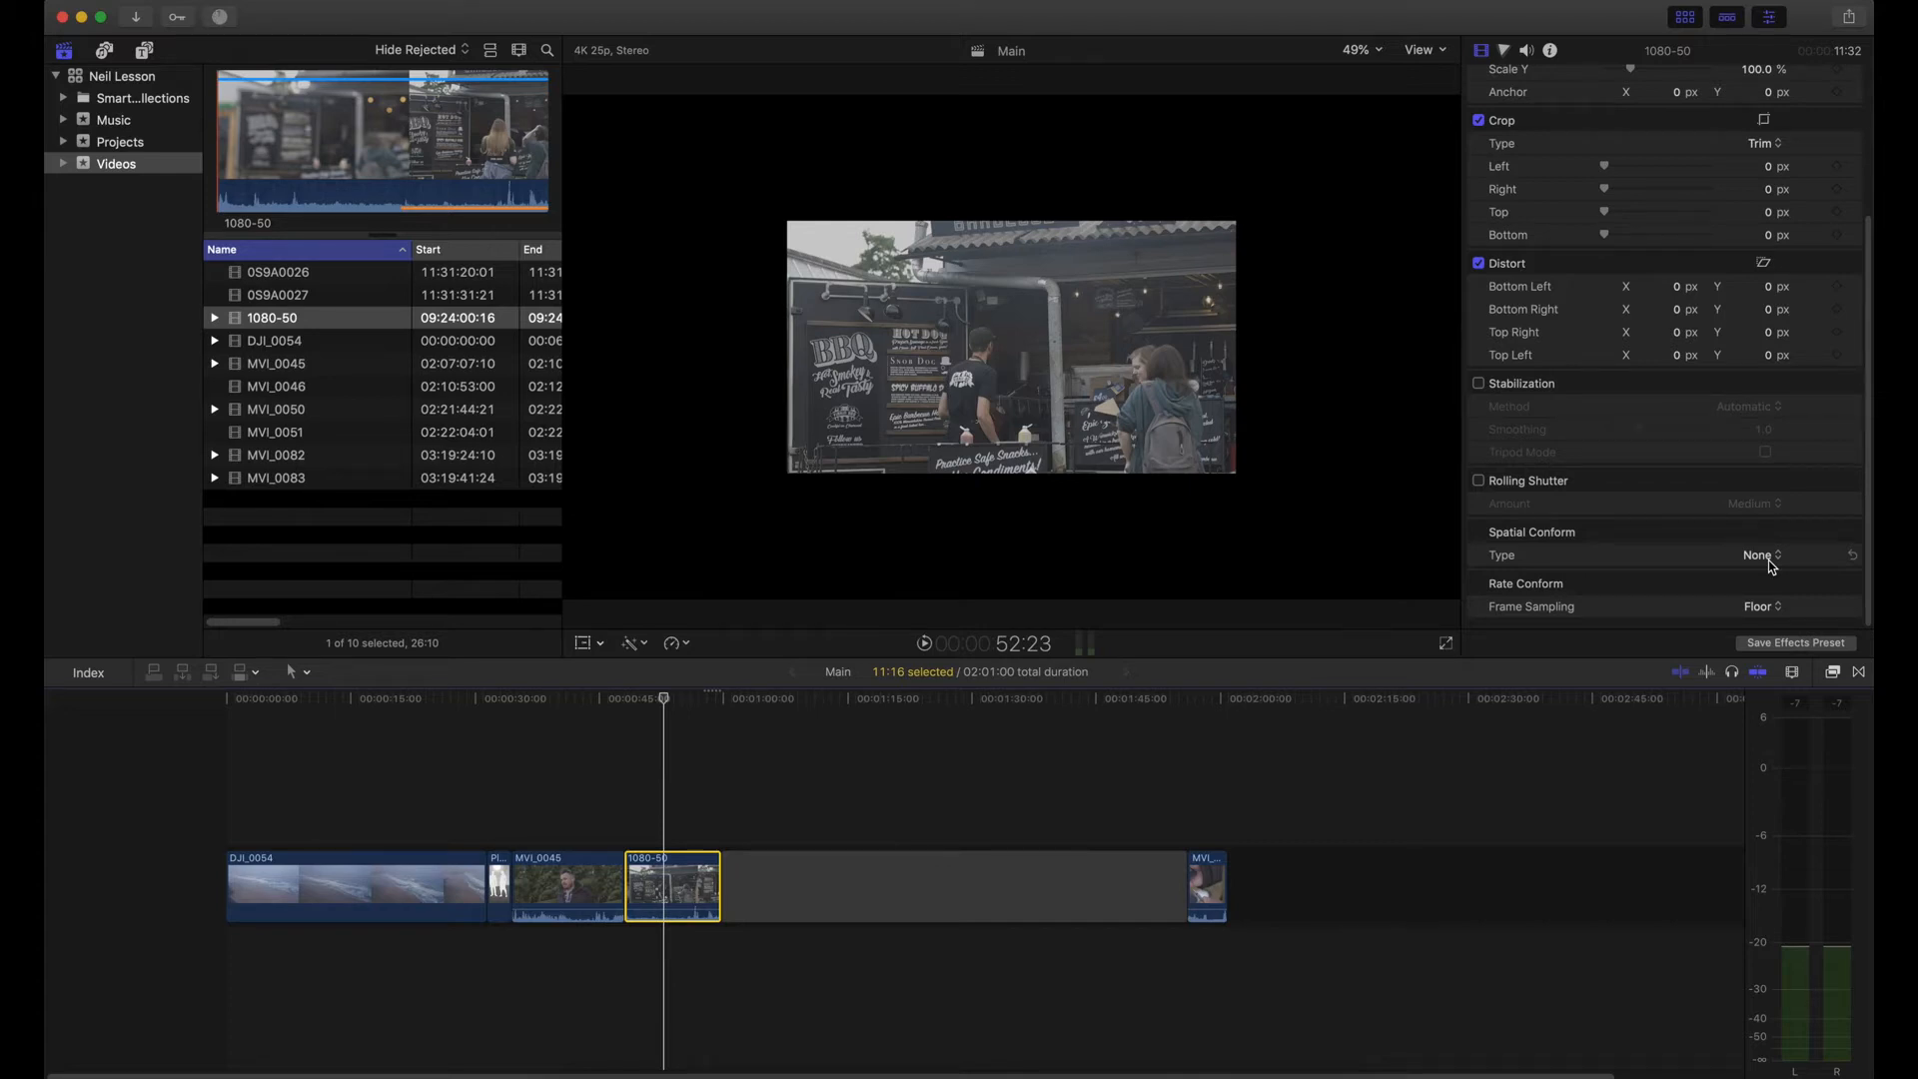
left_click(1768, 560)
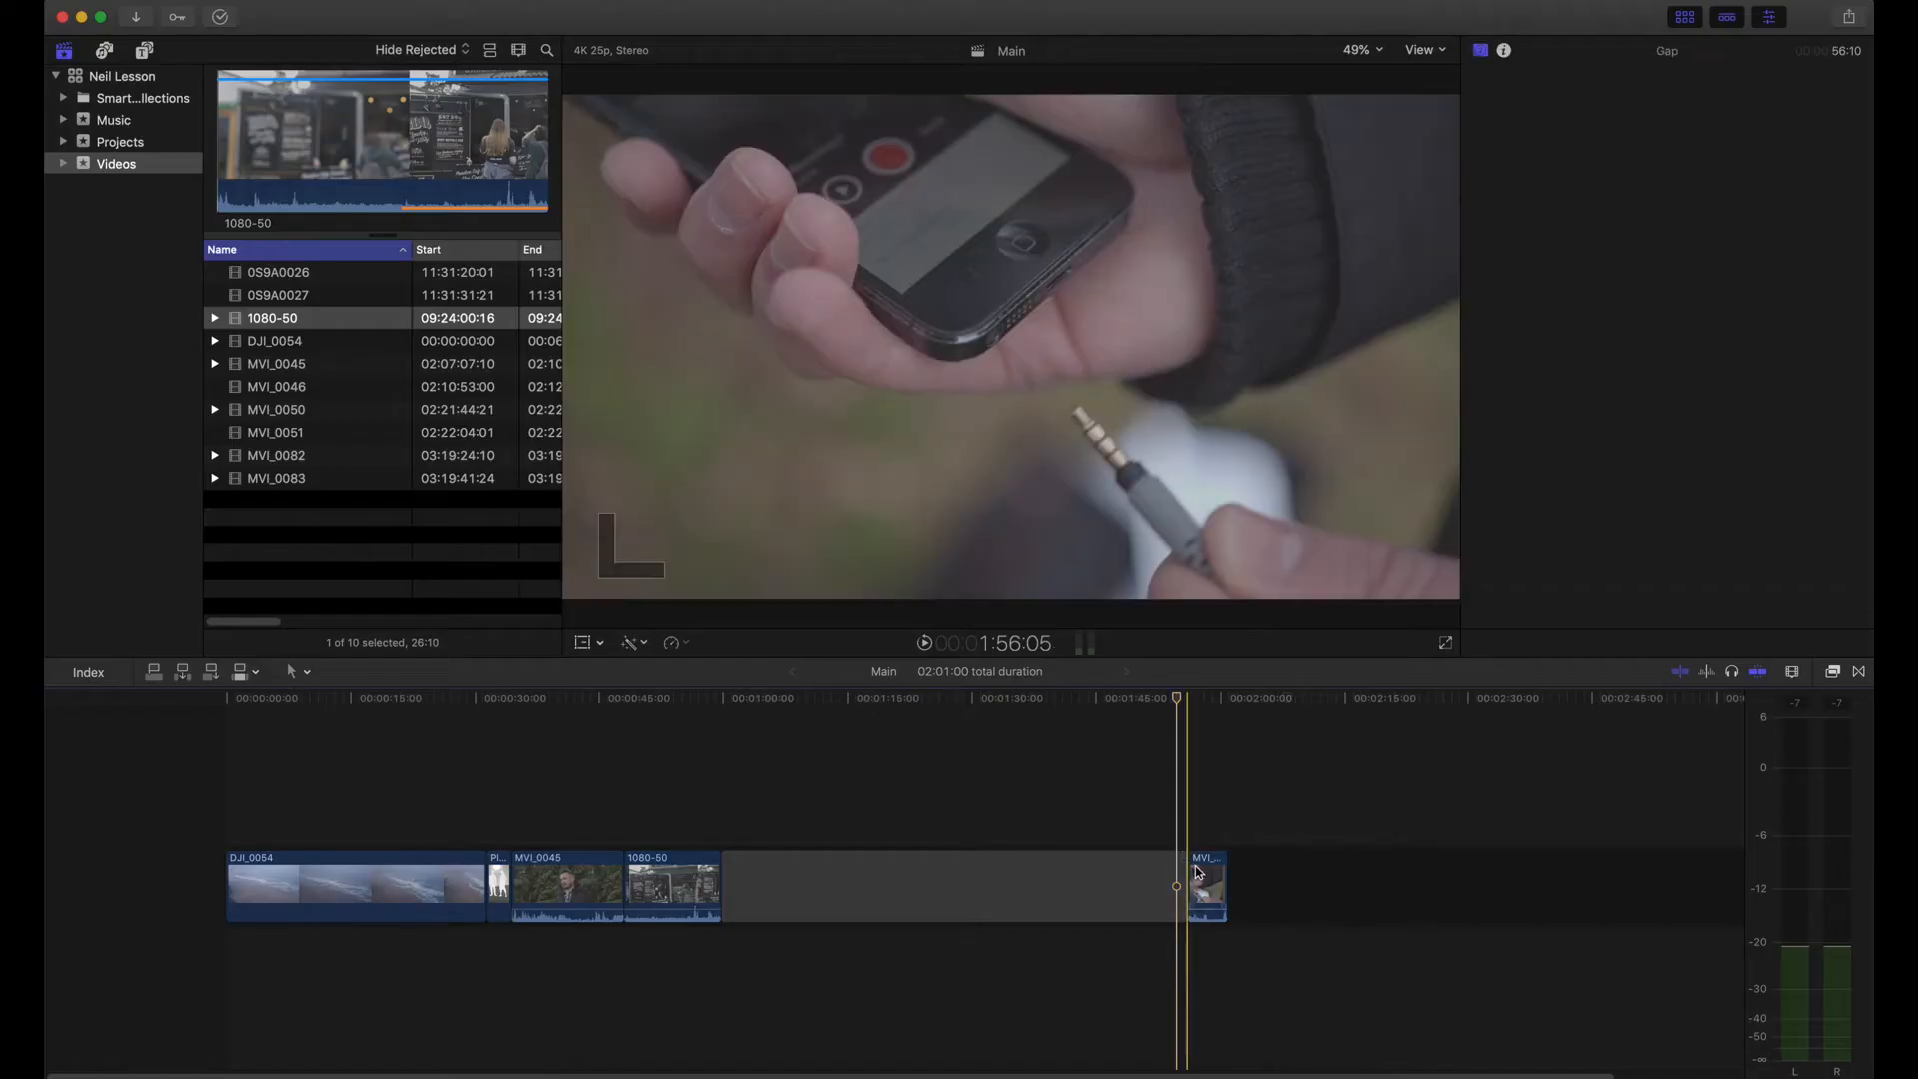
Step: Move MVI_0050 above MVI_0045 as a connected clip at about 39 seconds, and play back that section
left_click(1203, 873)
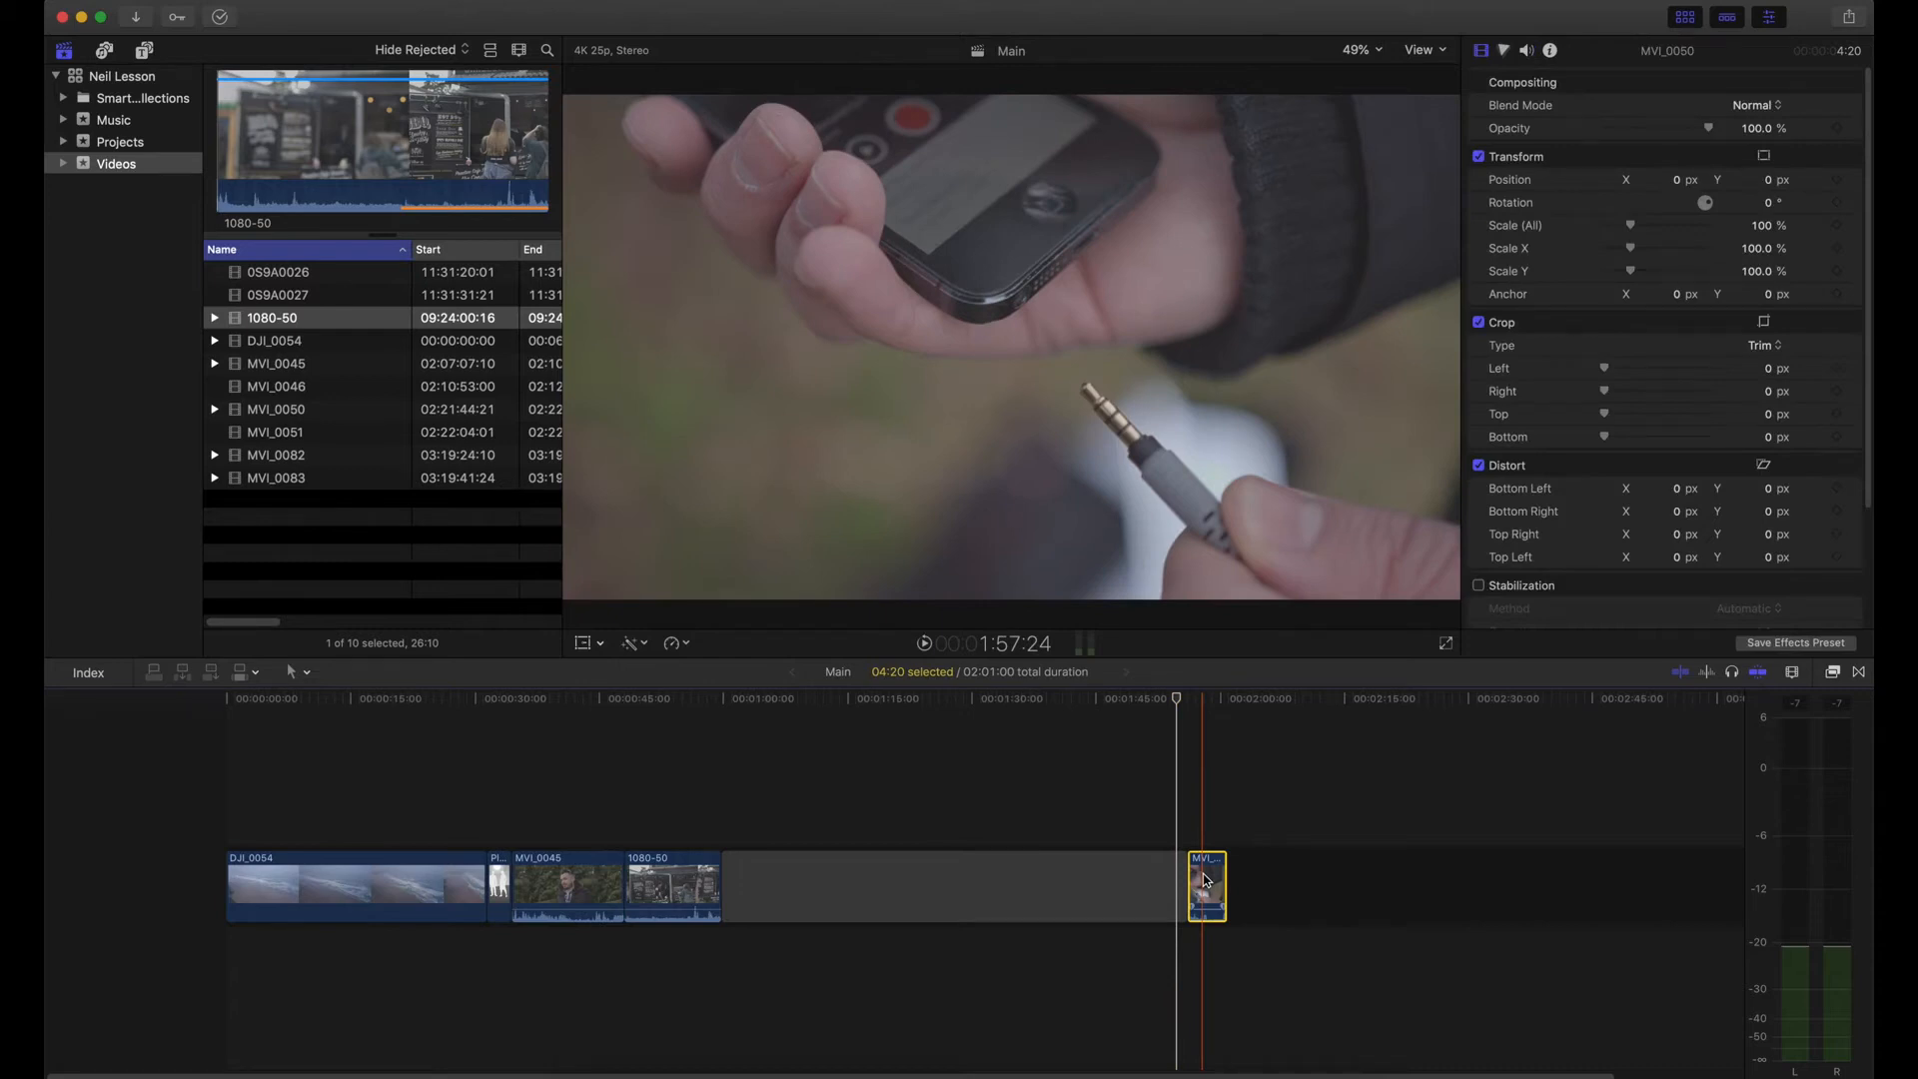
left_click_drag(1203, 873, 564, 796)
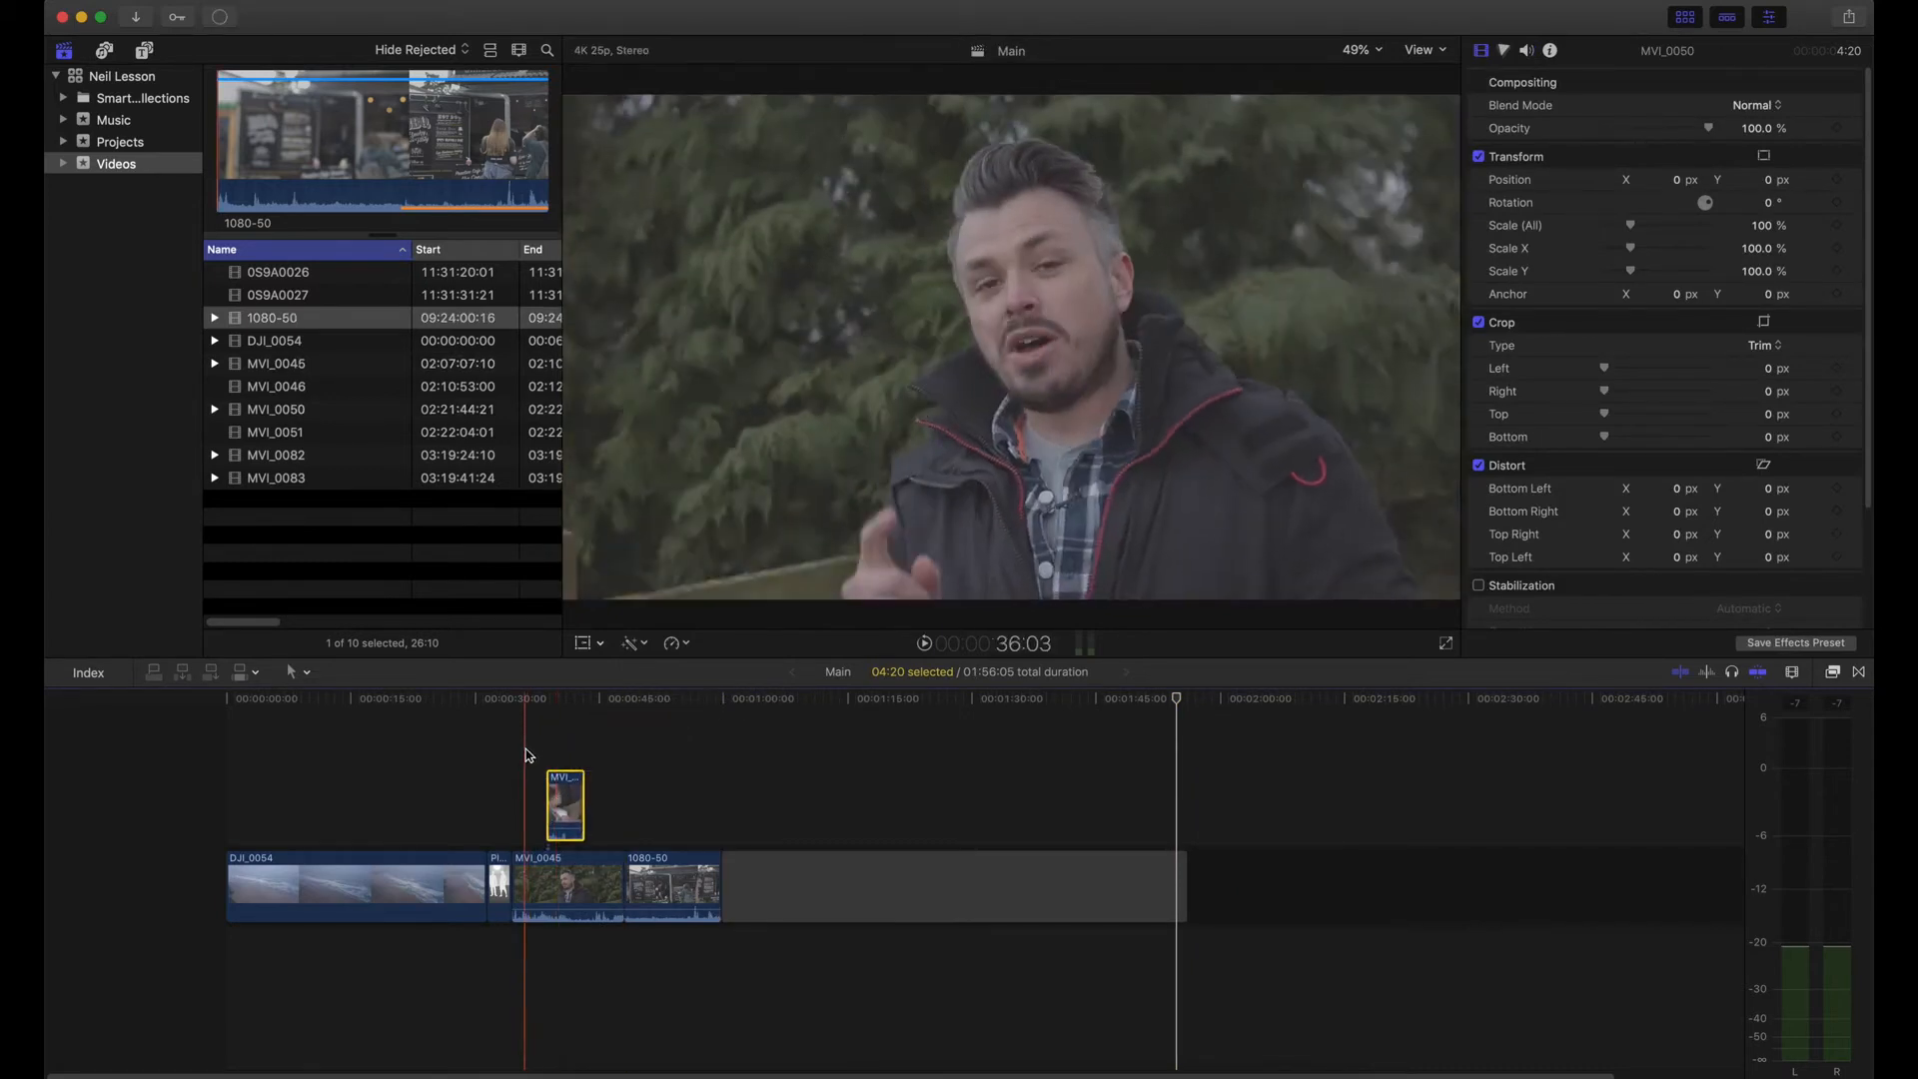
left_click(524, 772)
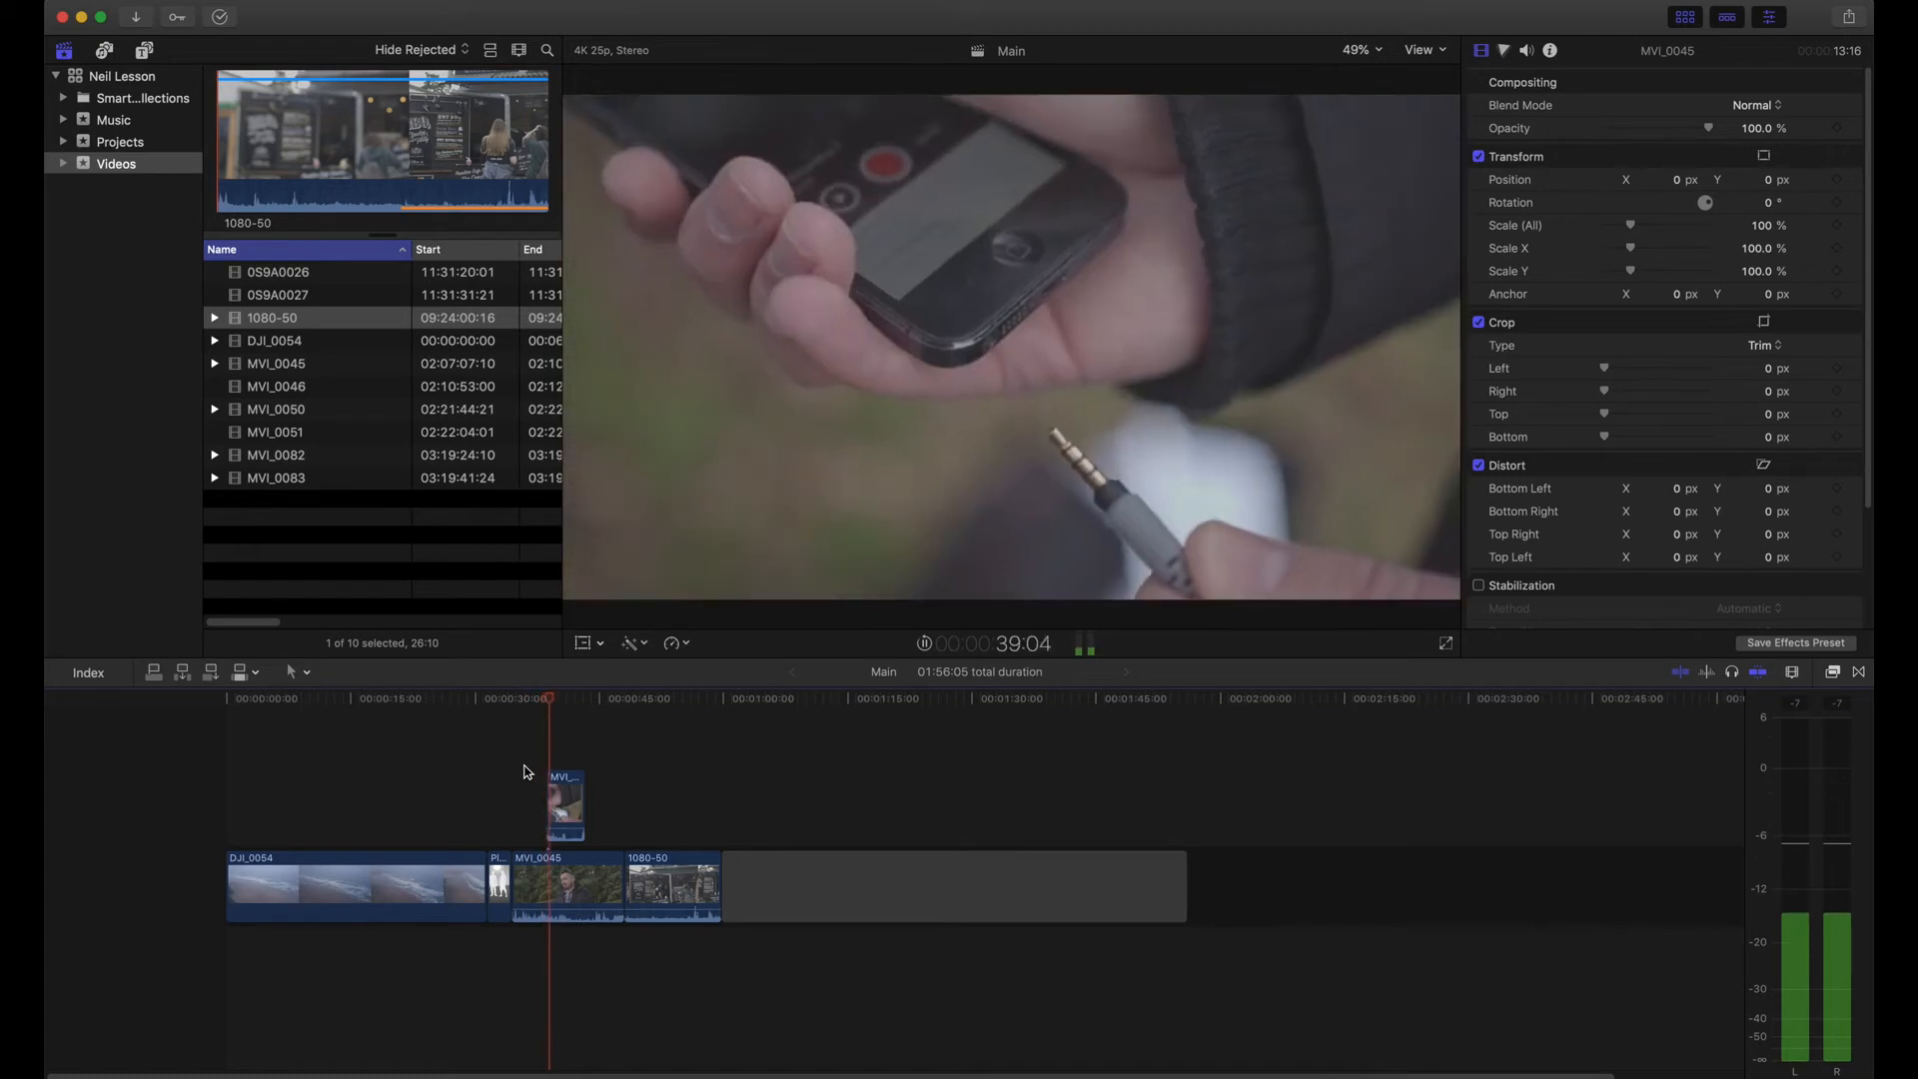
key("space")
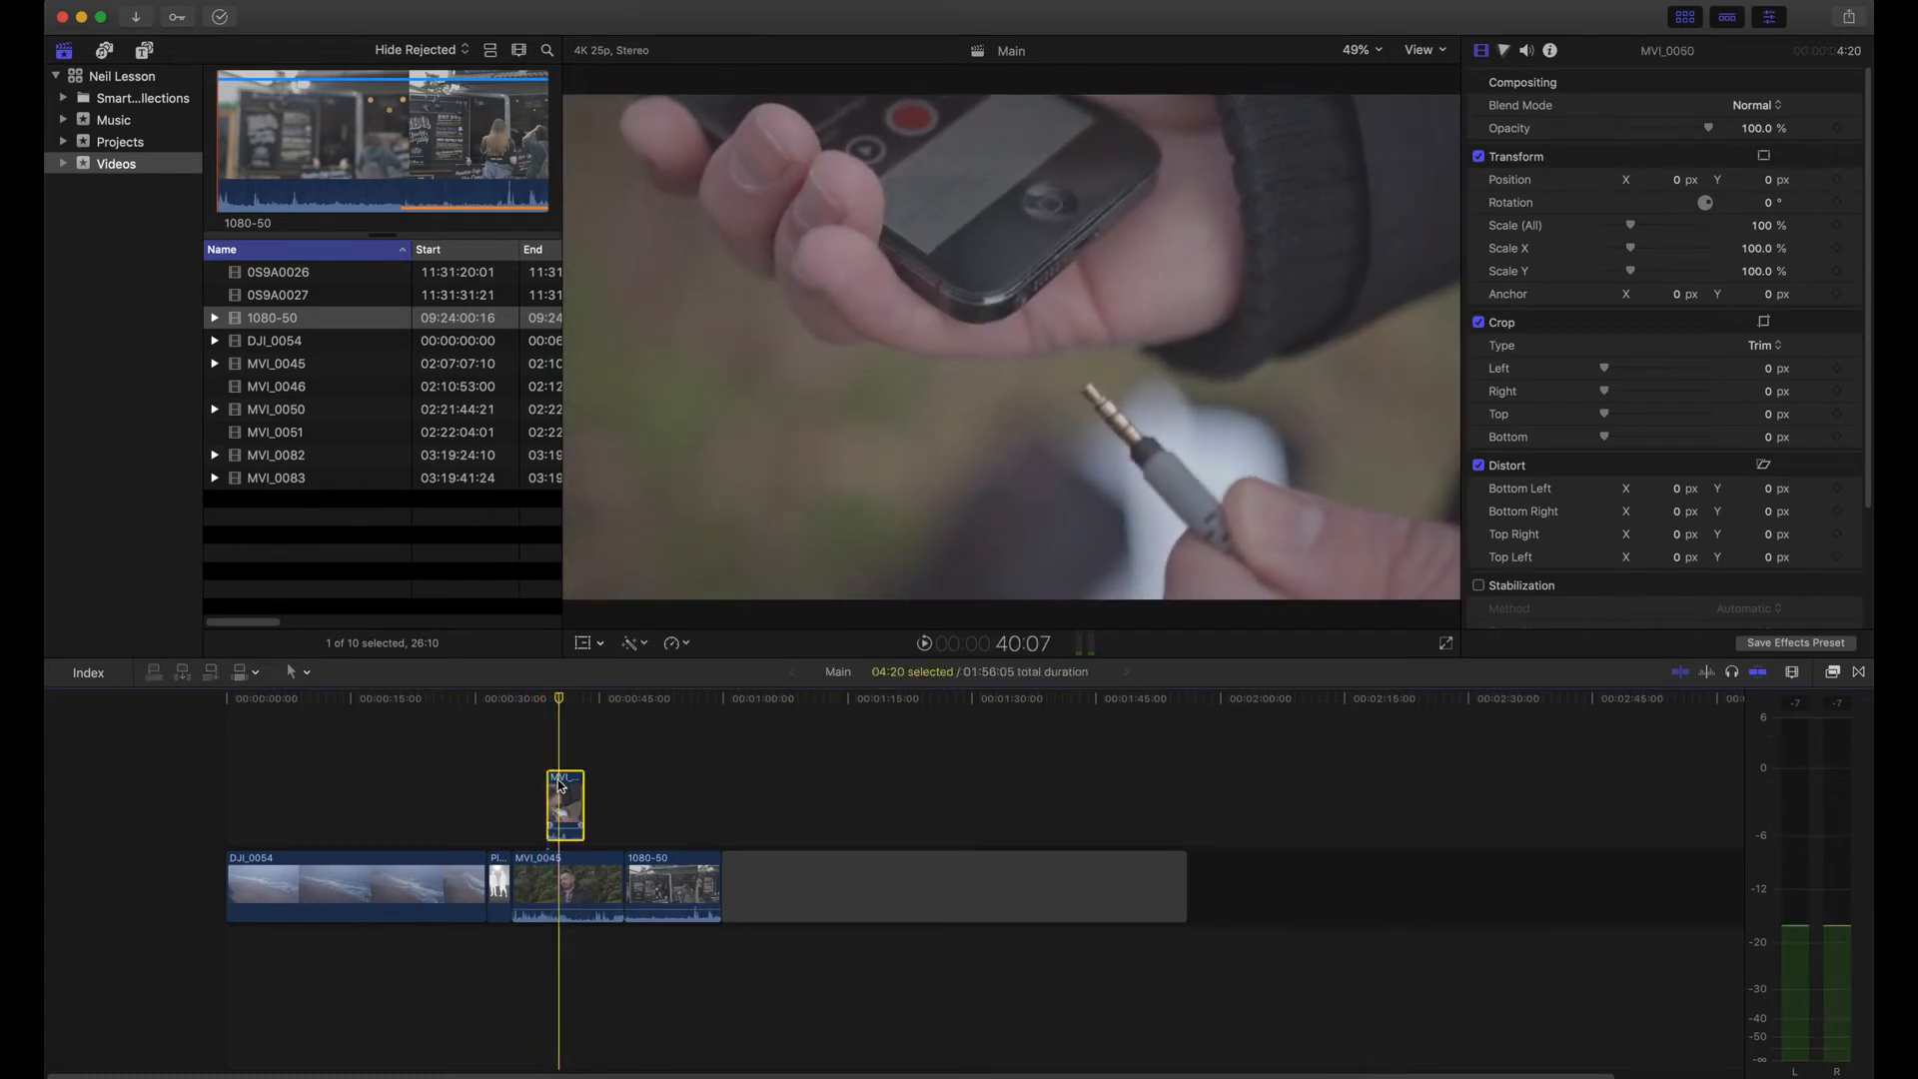
Step: Disable the connected MVI_0050 clip and play the project from the start of MVI_0045
key("l")
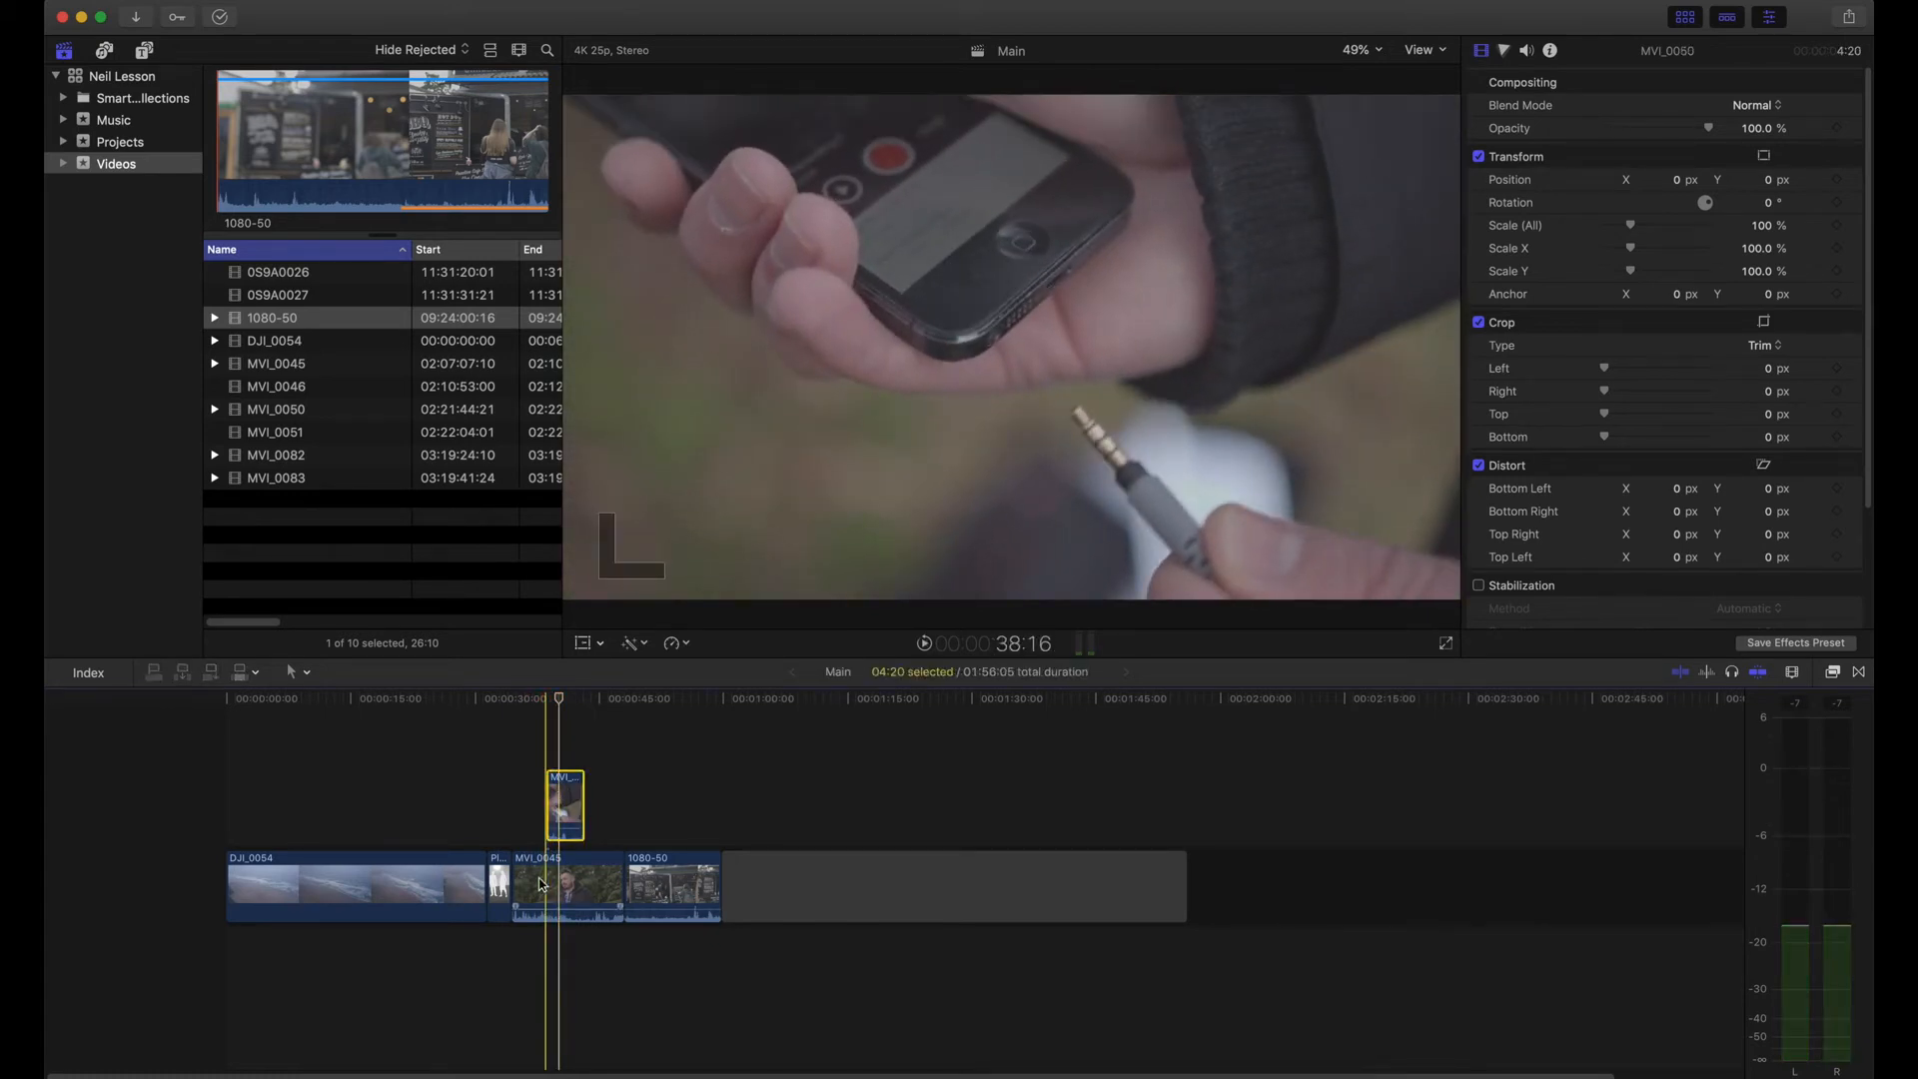
key("v")
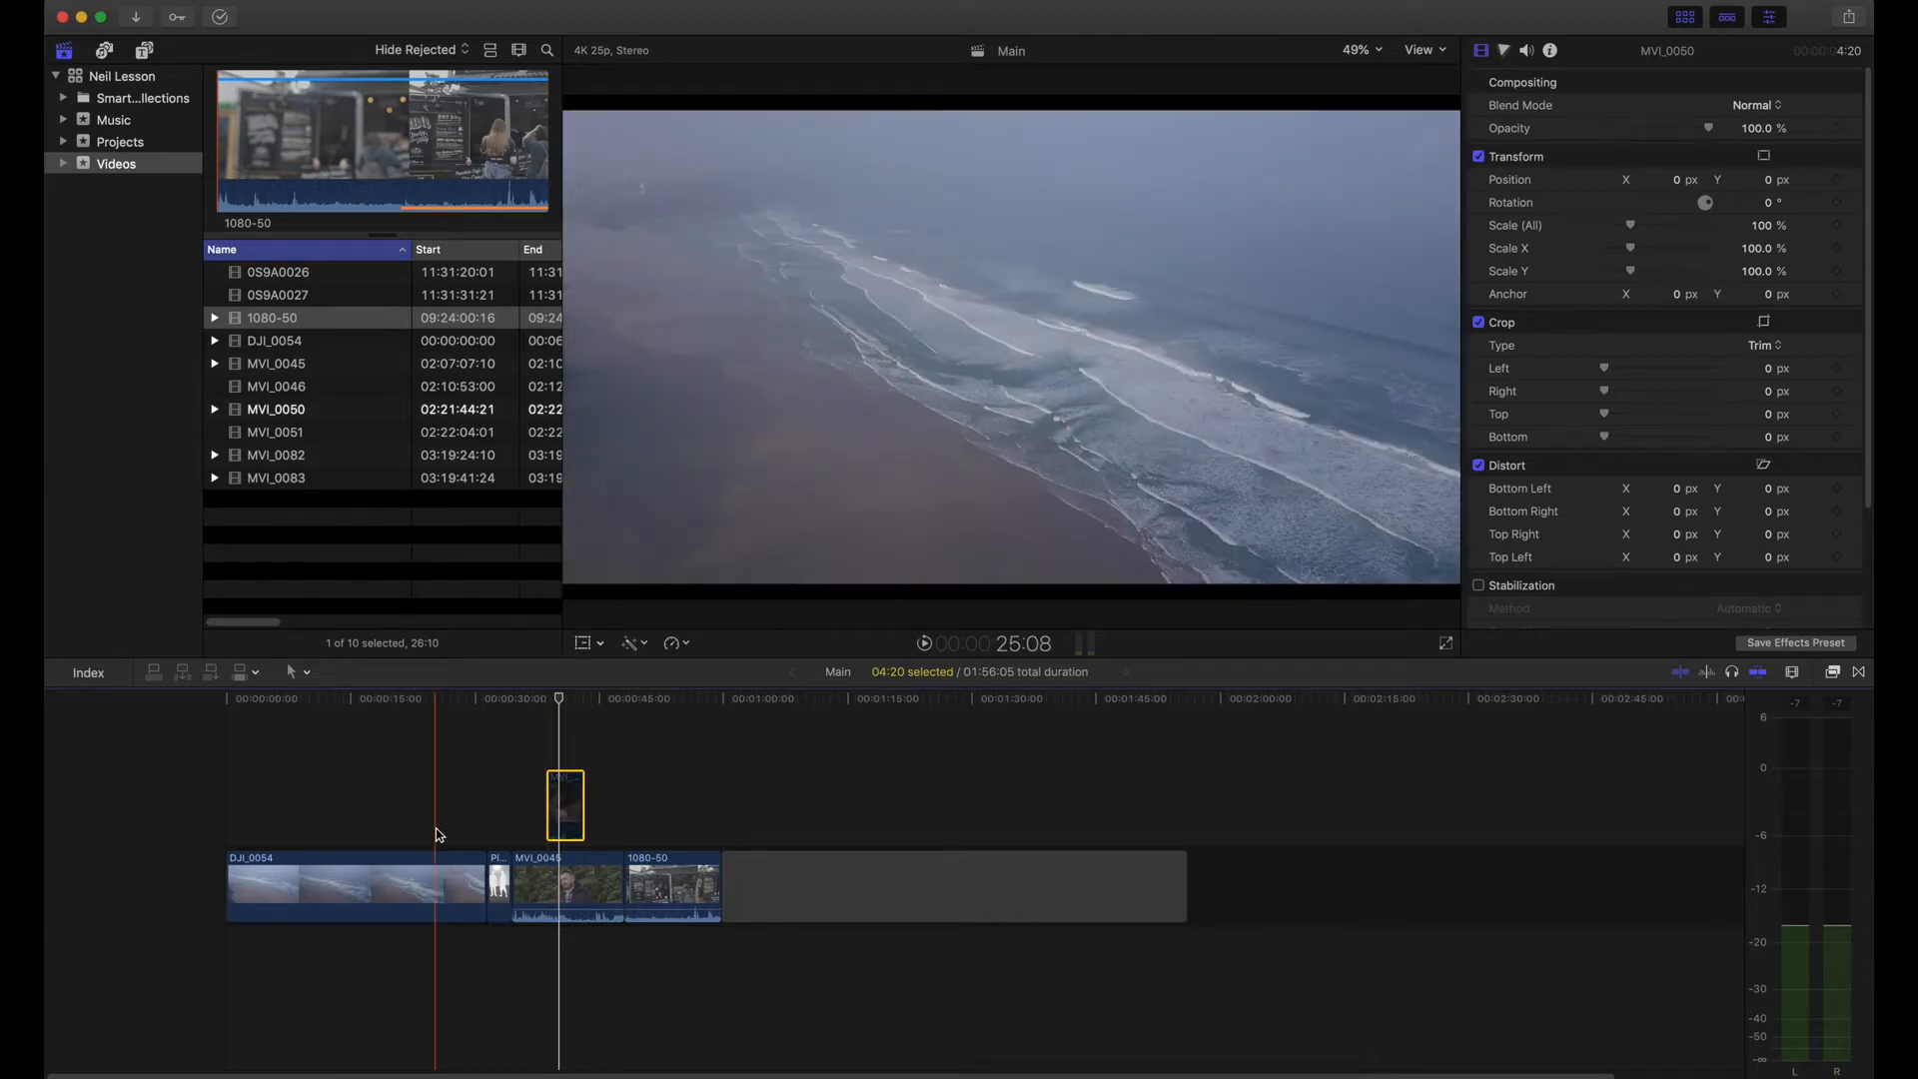
left_click(511, 794)
key("l")
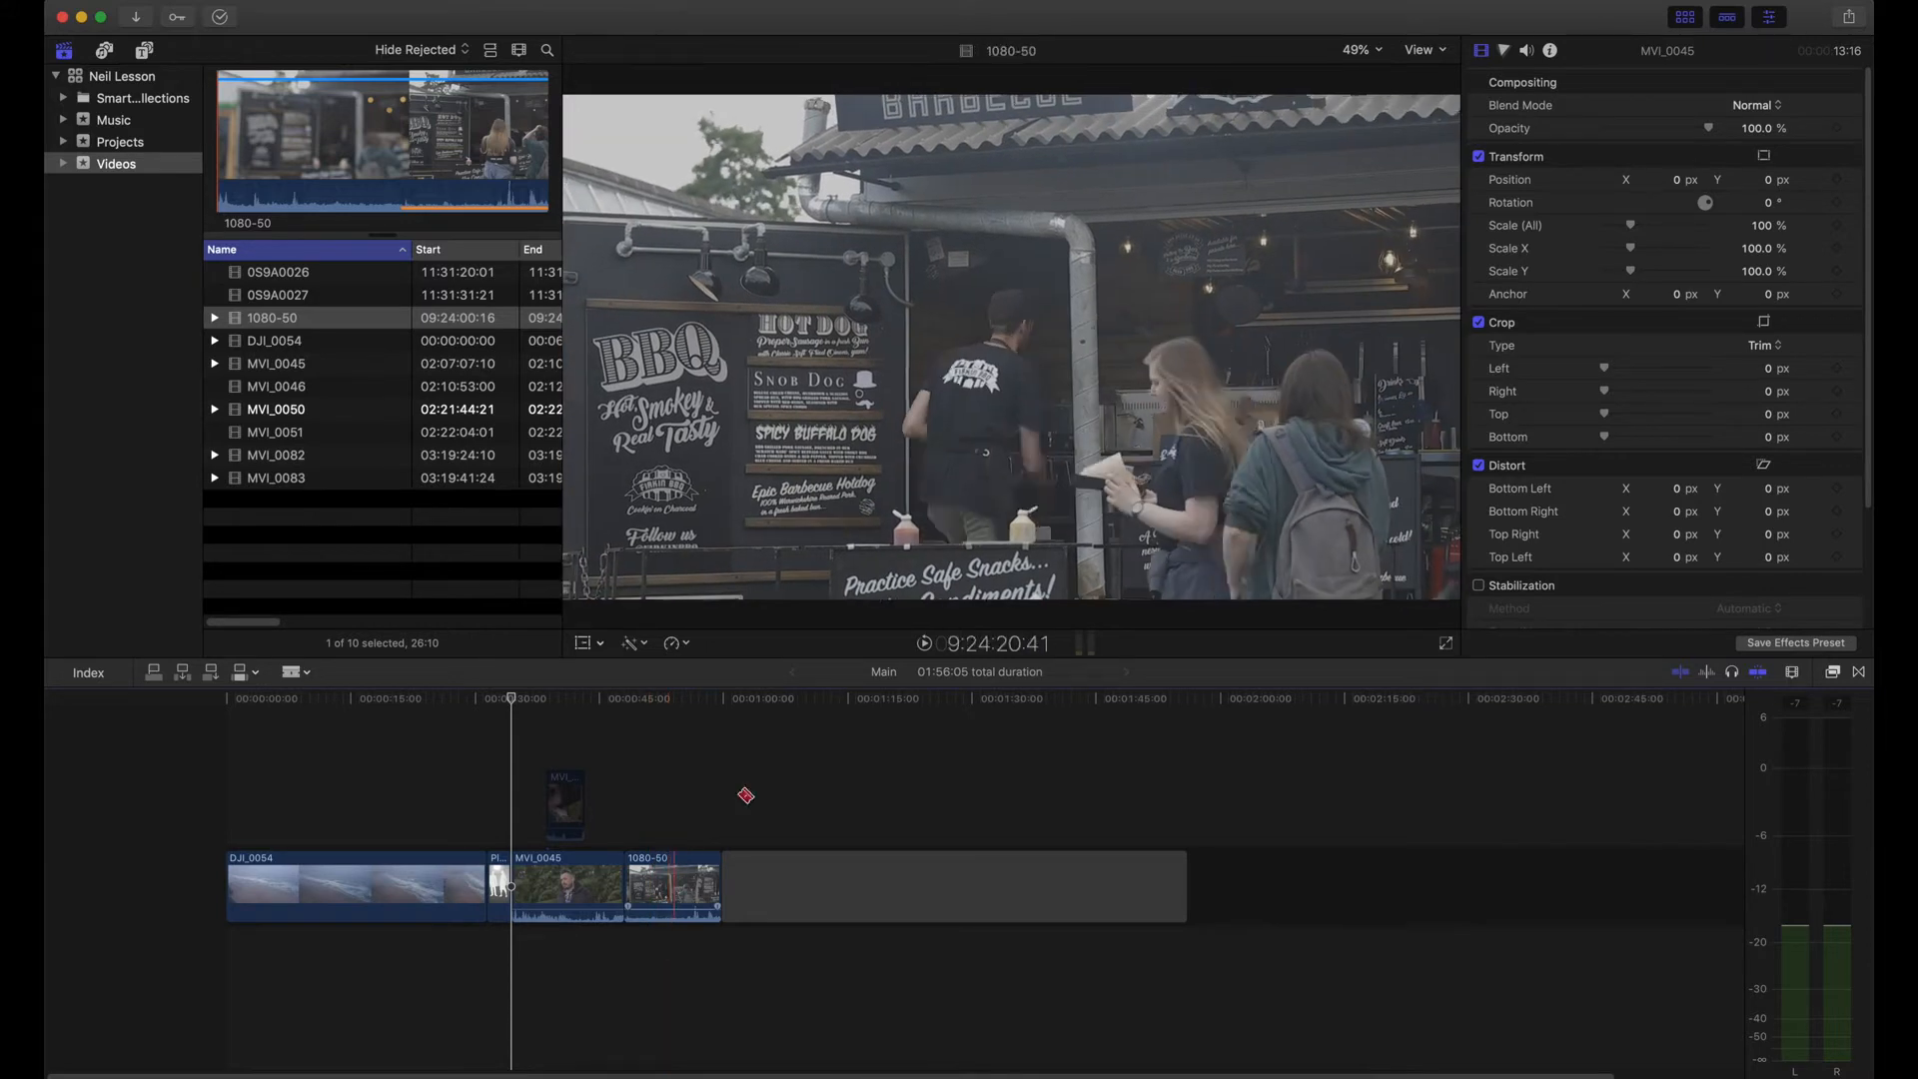
Step: Split the first DJI_0054 clip at about 7 seconds and move its opening piece between MVI_0045 and 1080-50
left_click_drag(510, 699, 230, 740)
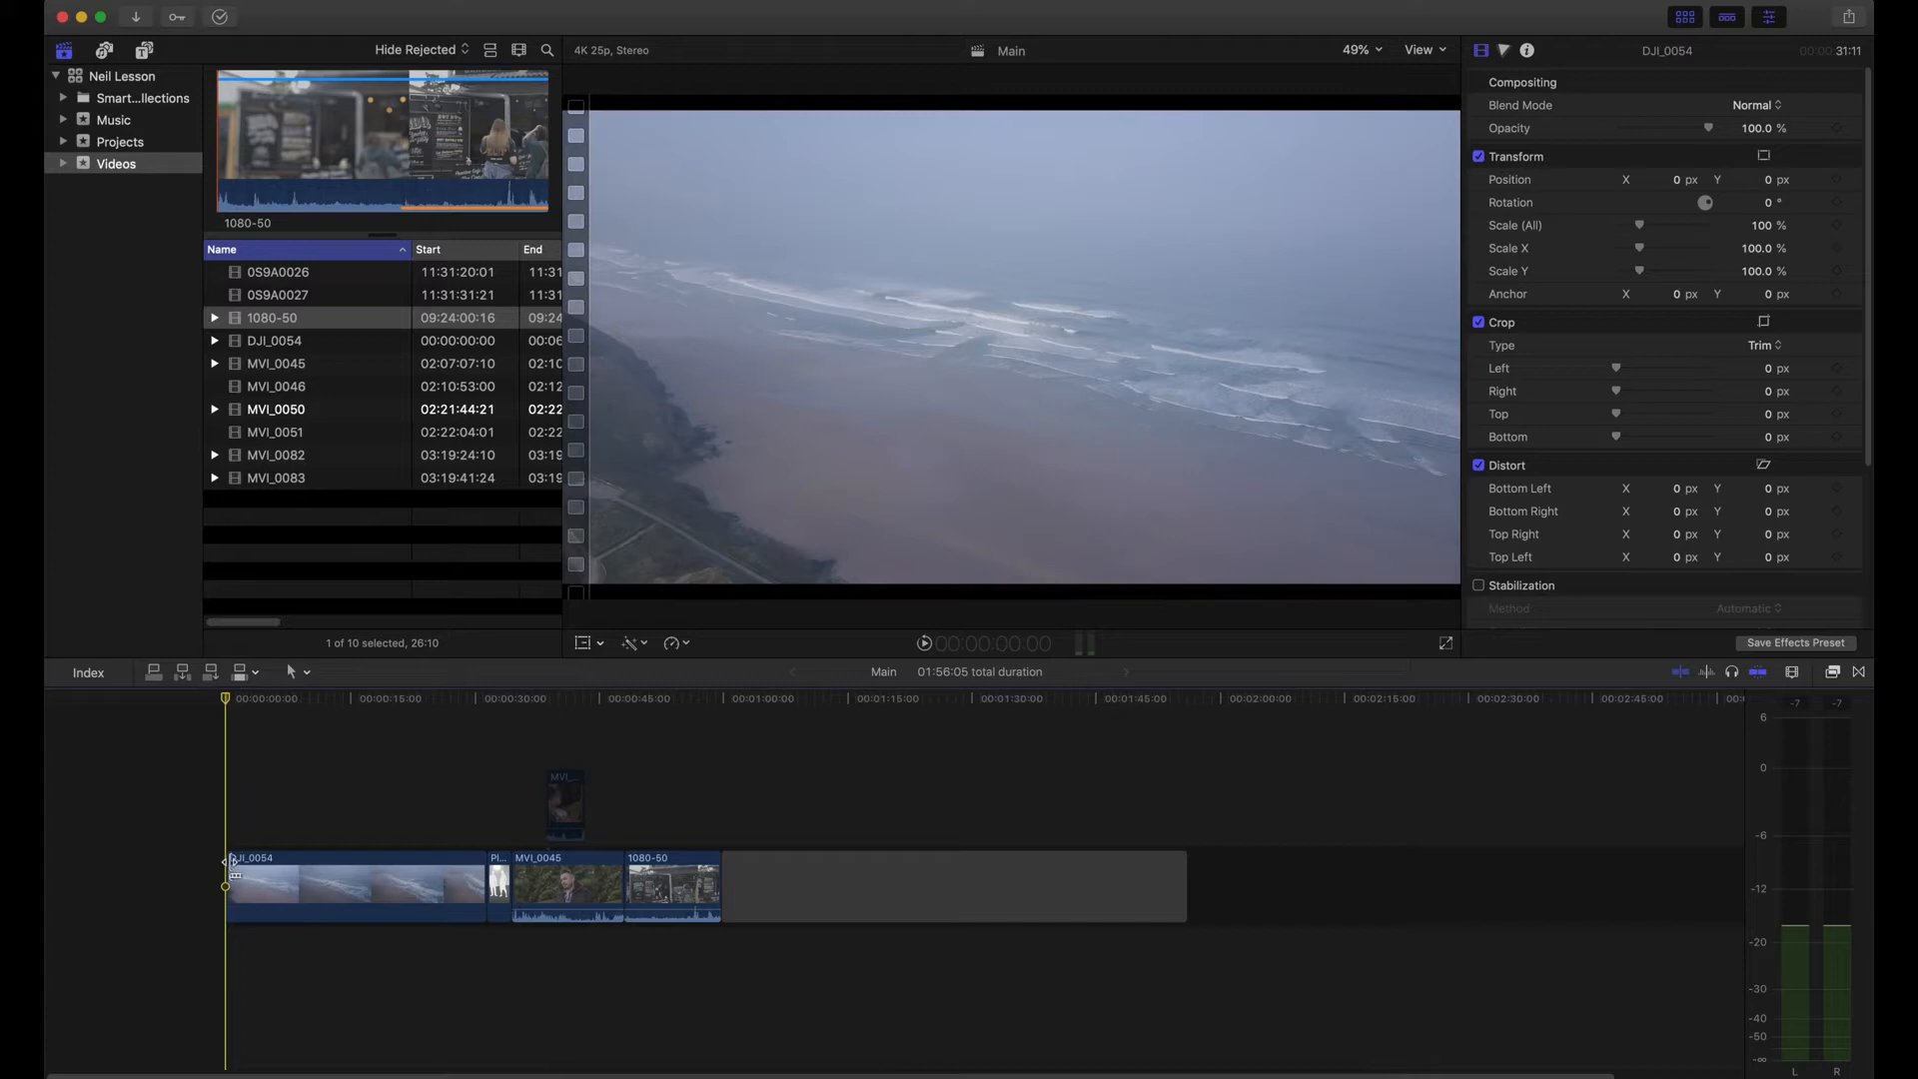
left_click_drag(229, 861, 230, 865)
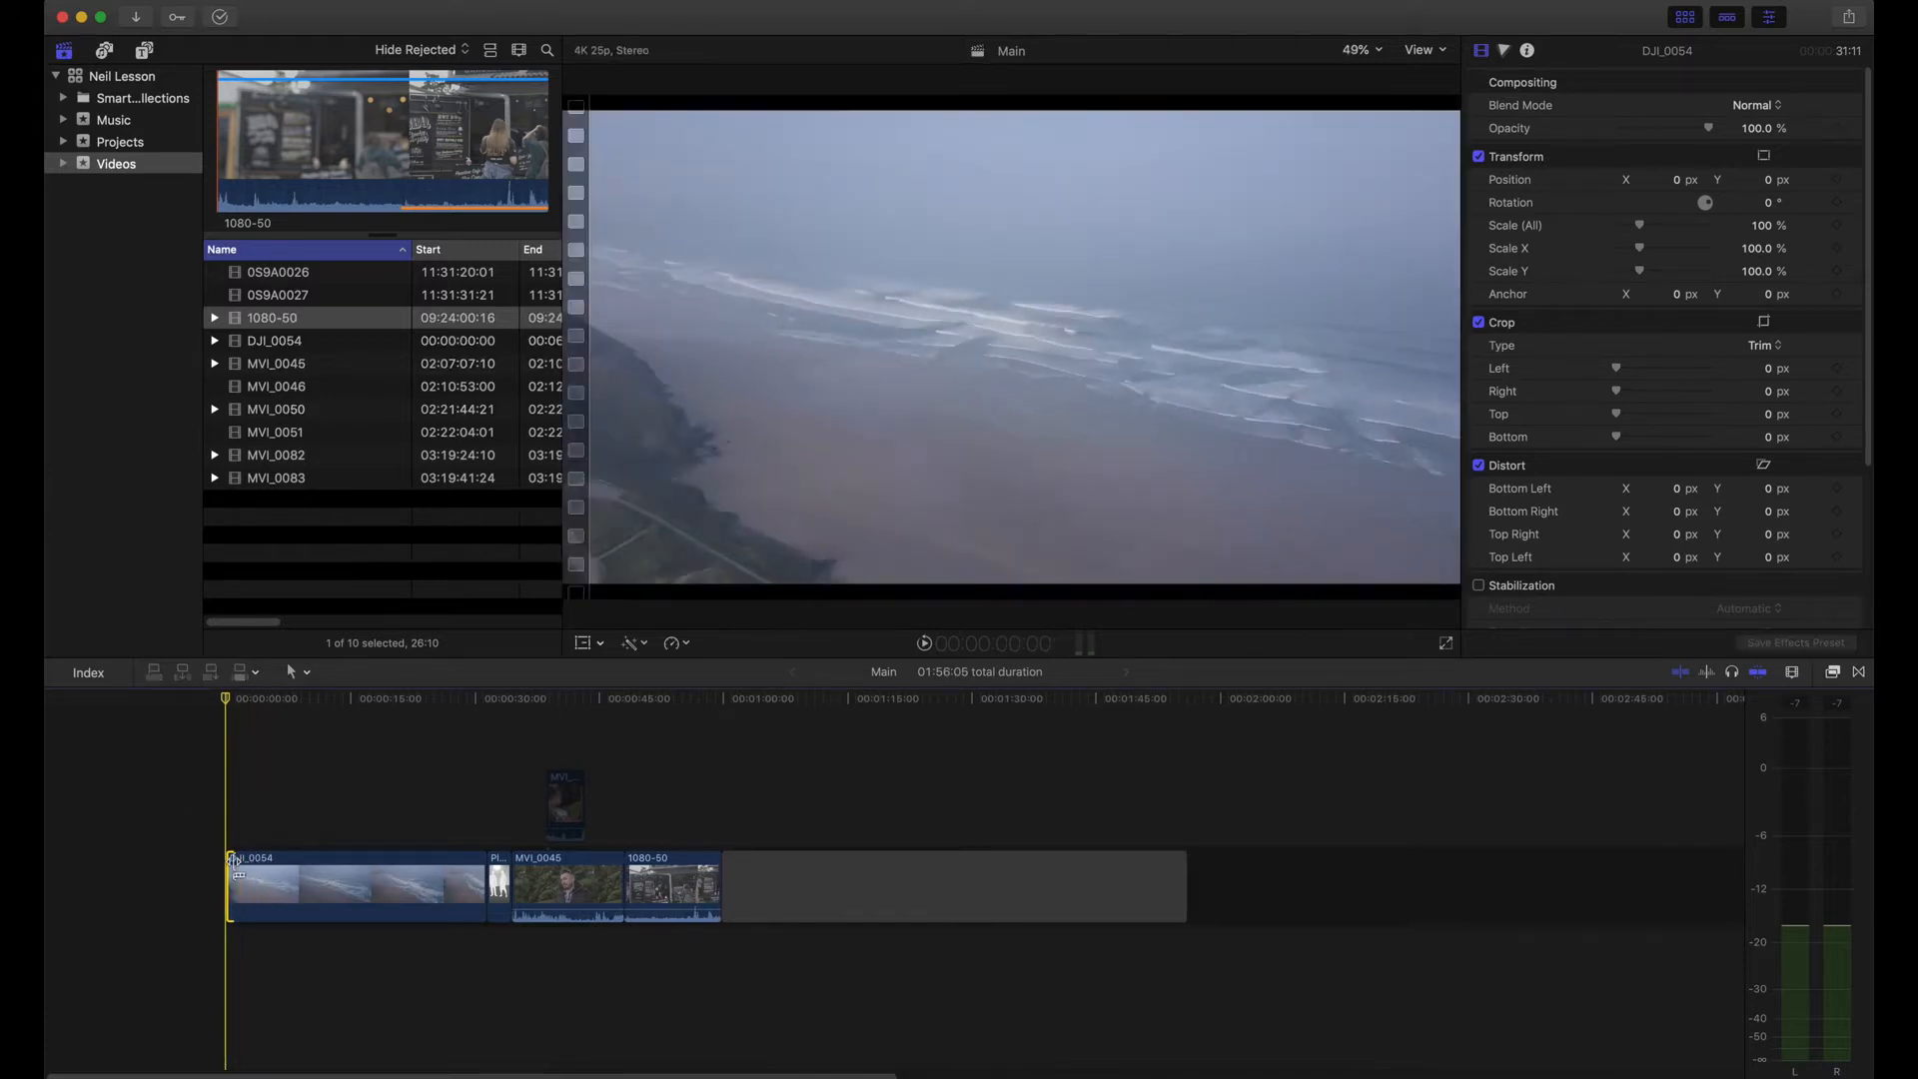
left_click(290, 874)
key("a")
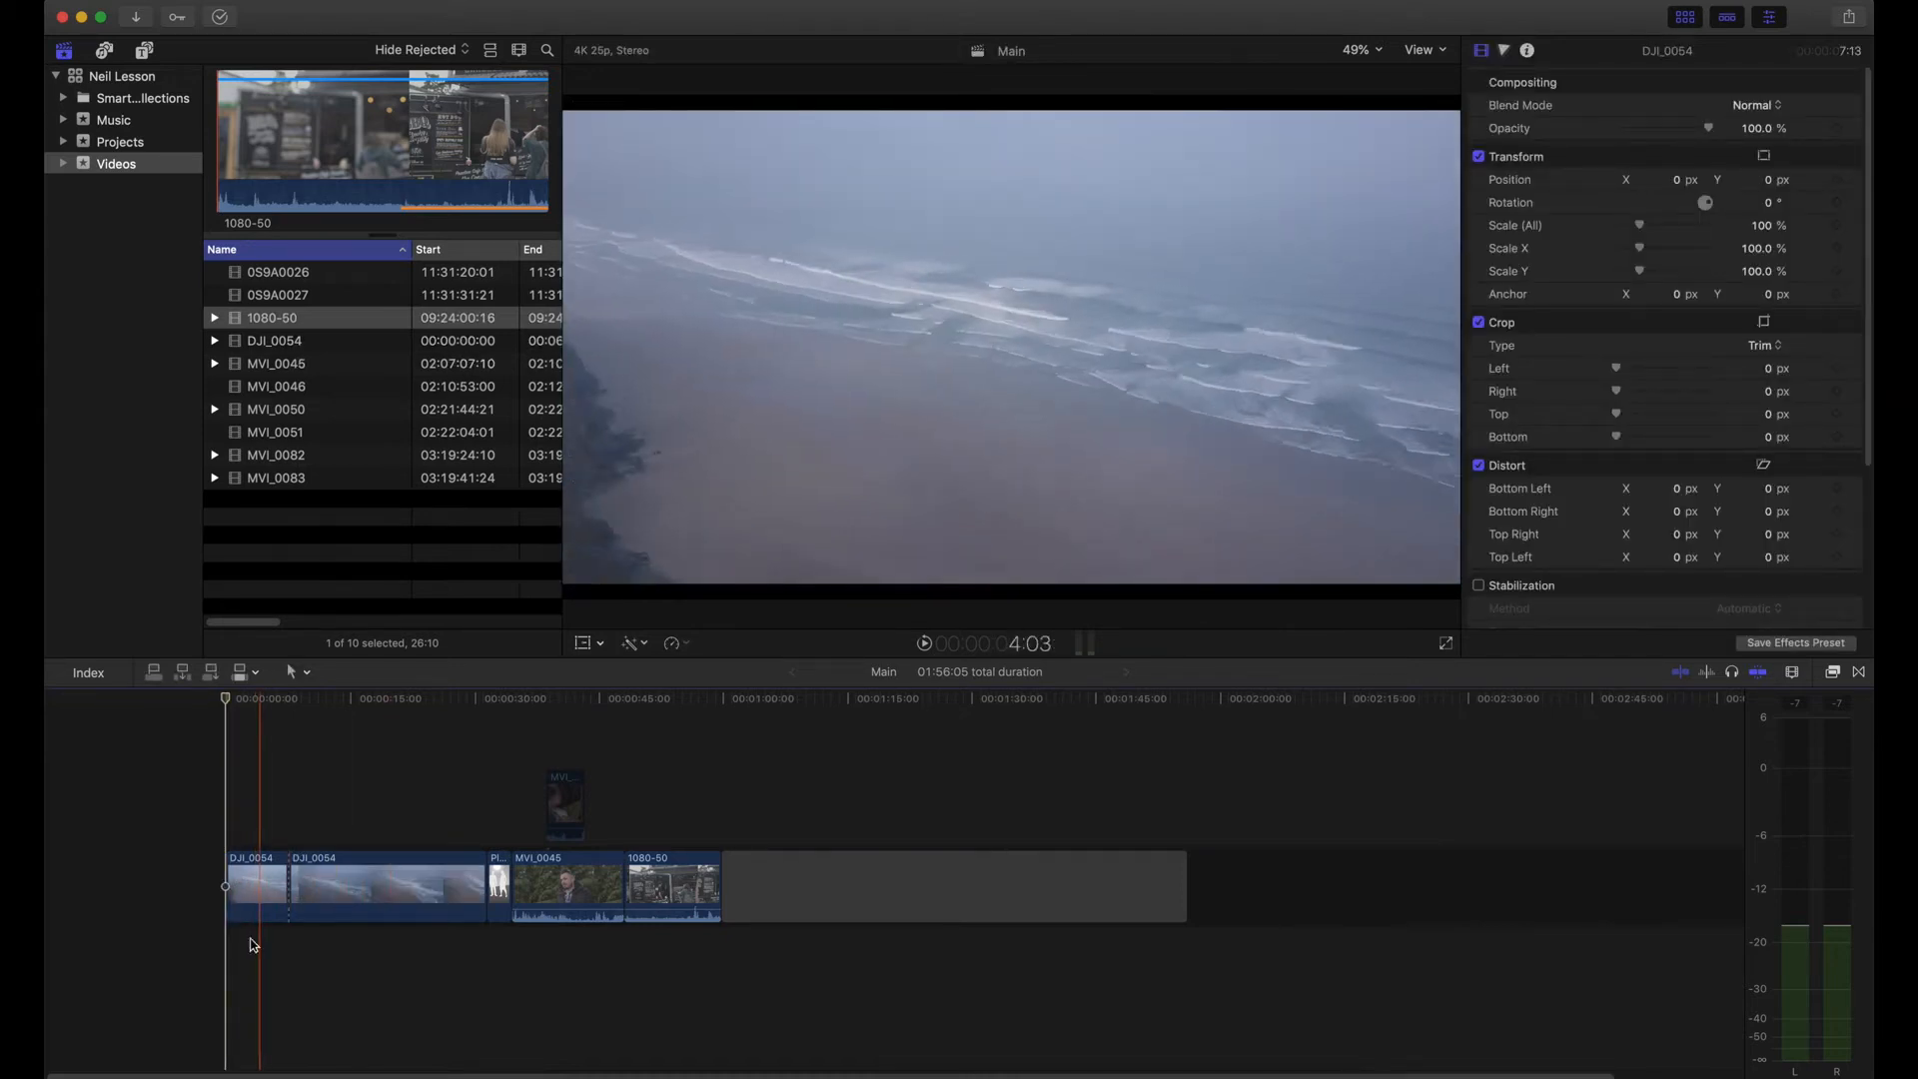
left_click(265, 888)
left_click_drag(265, 888, 575, 888)
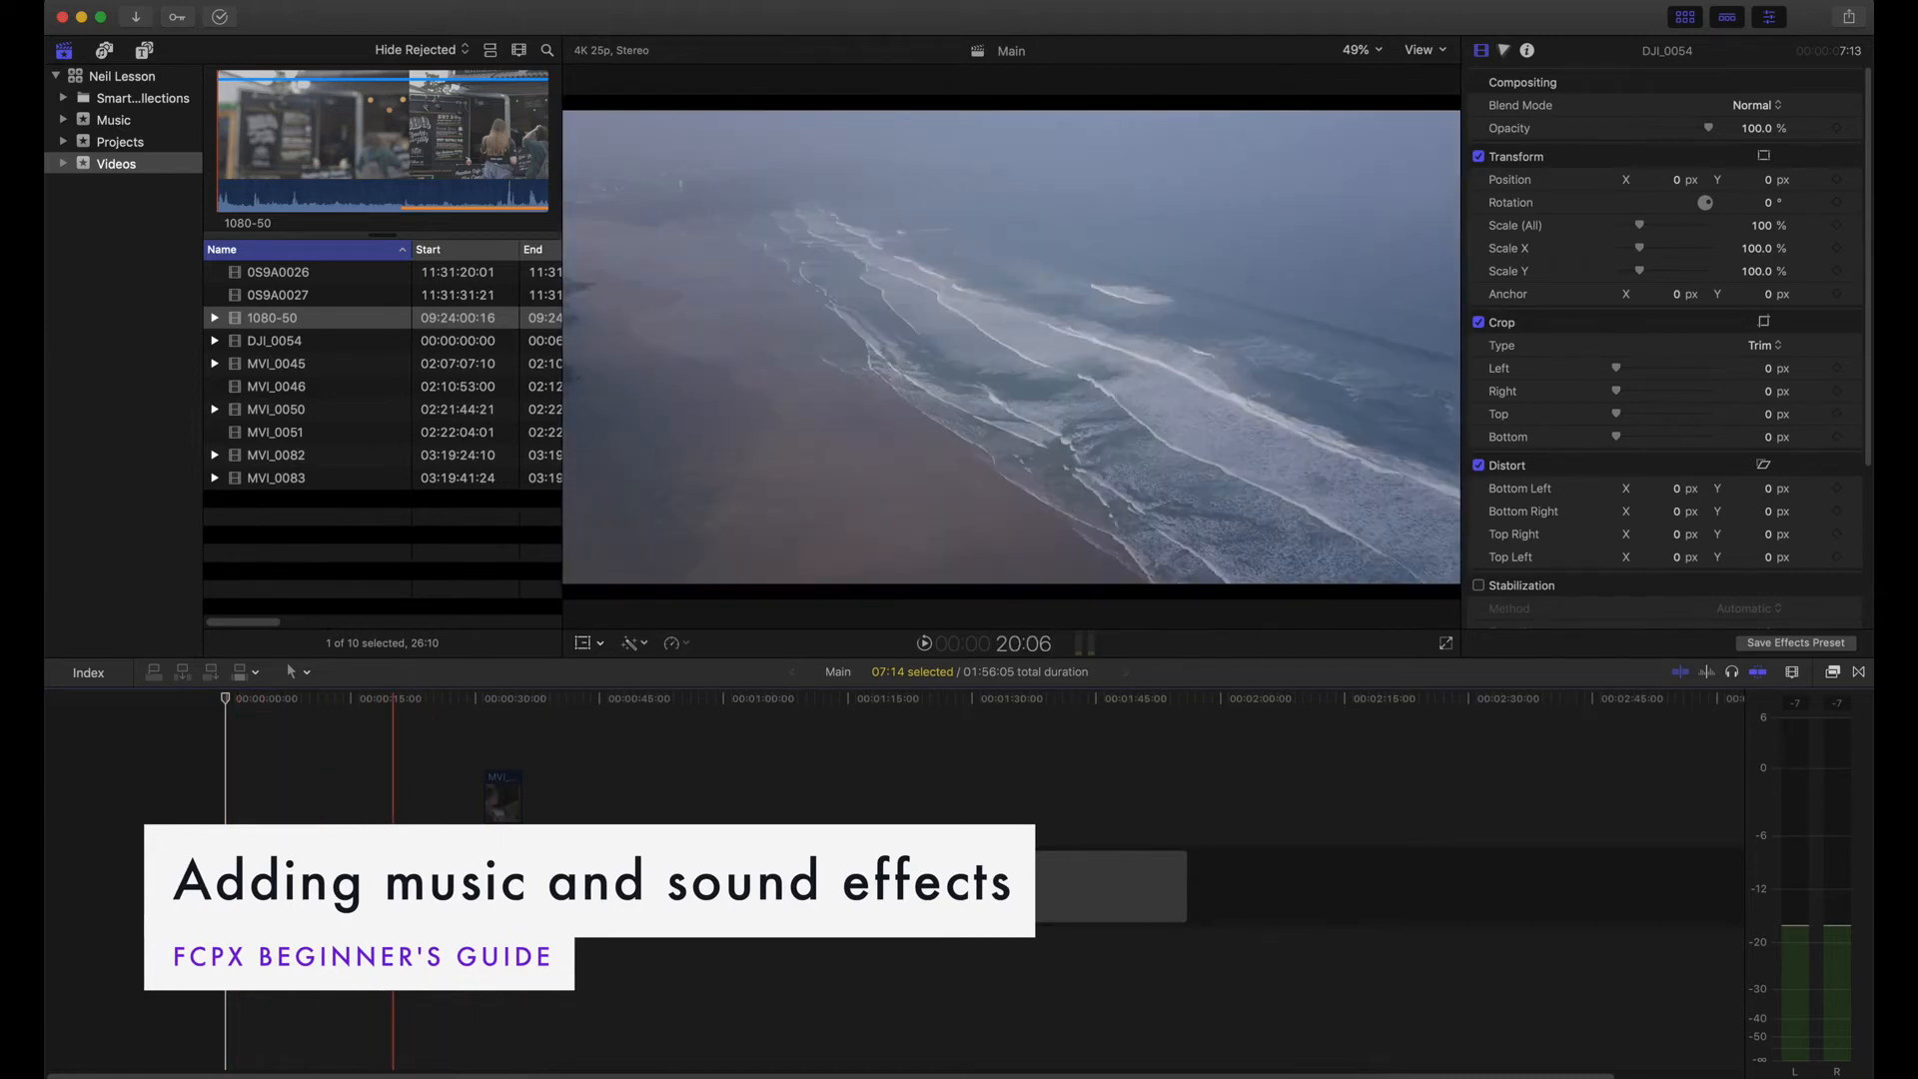
Step: Mark a range of about 20 seconds in the second half of DJI_0054 and insert it before the placeholder
left_click(275, 343)
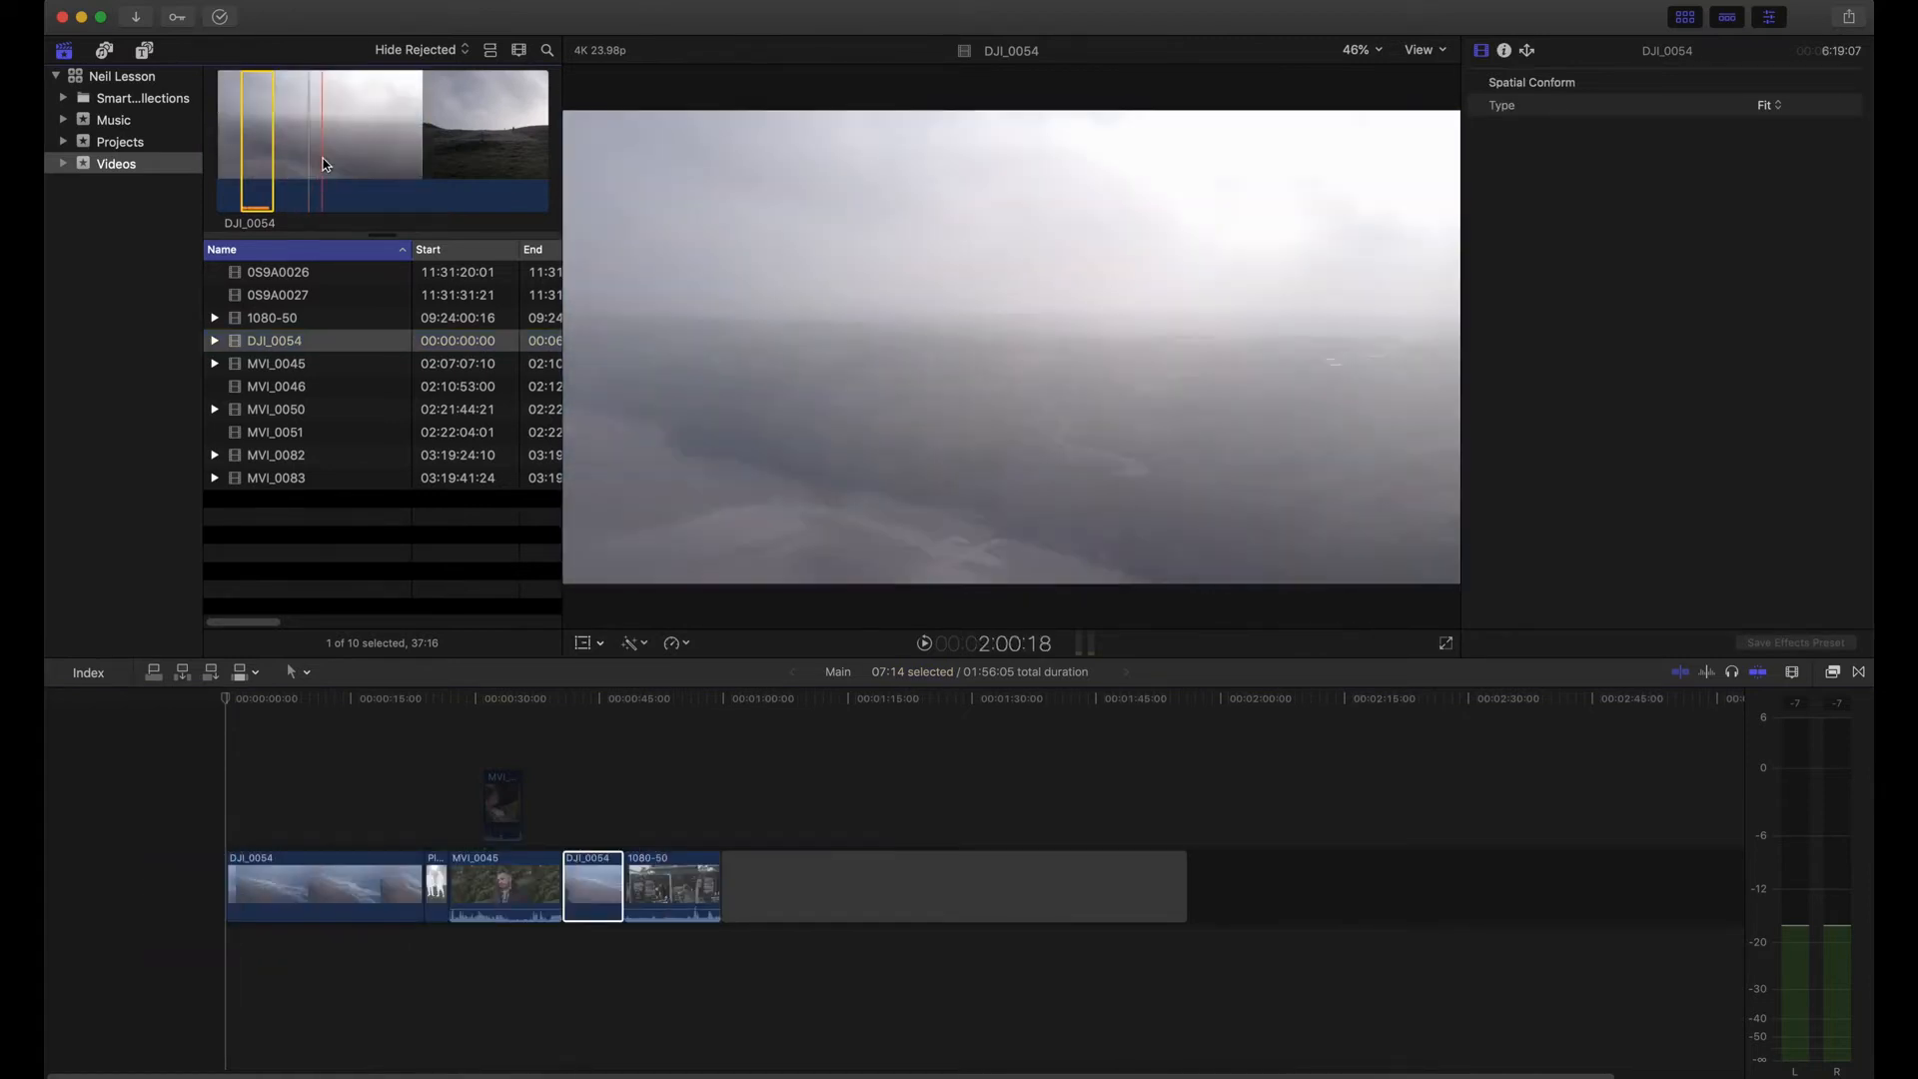
key("i")
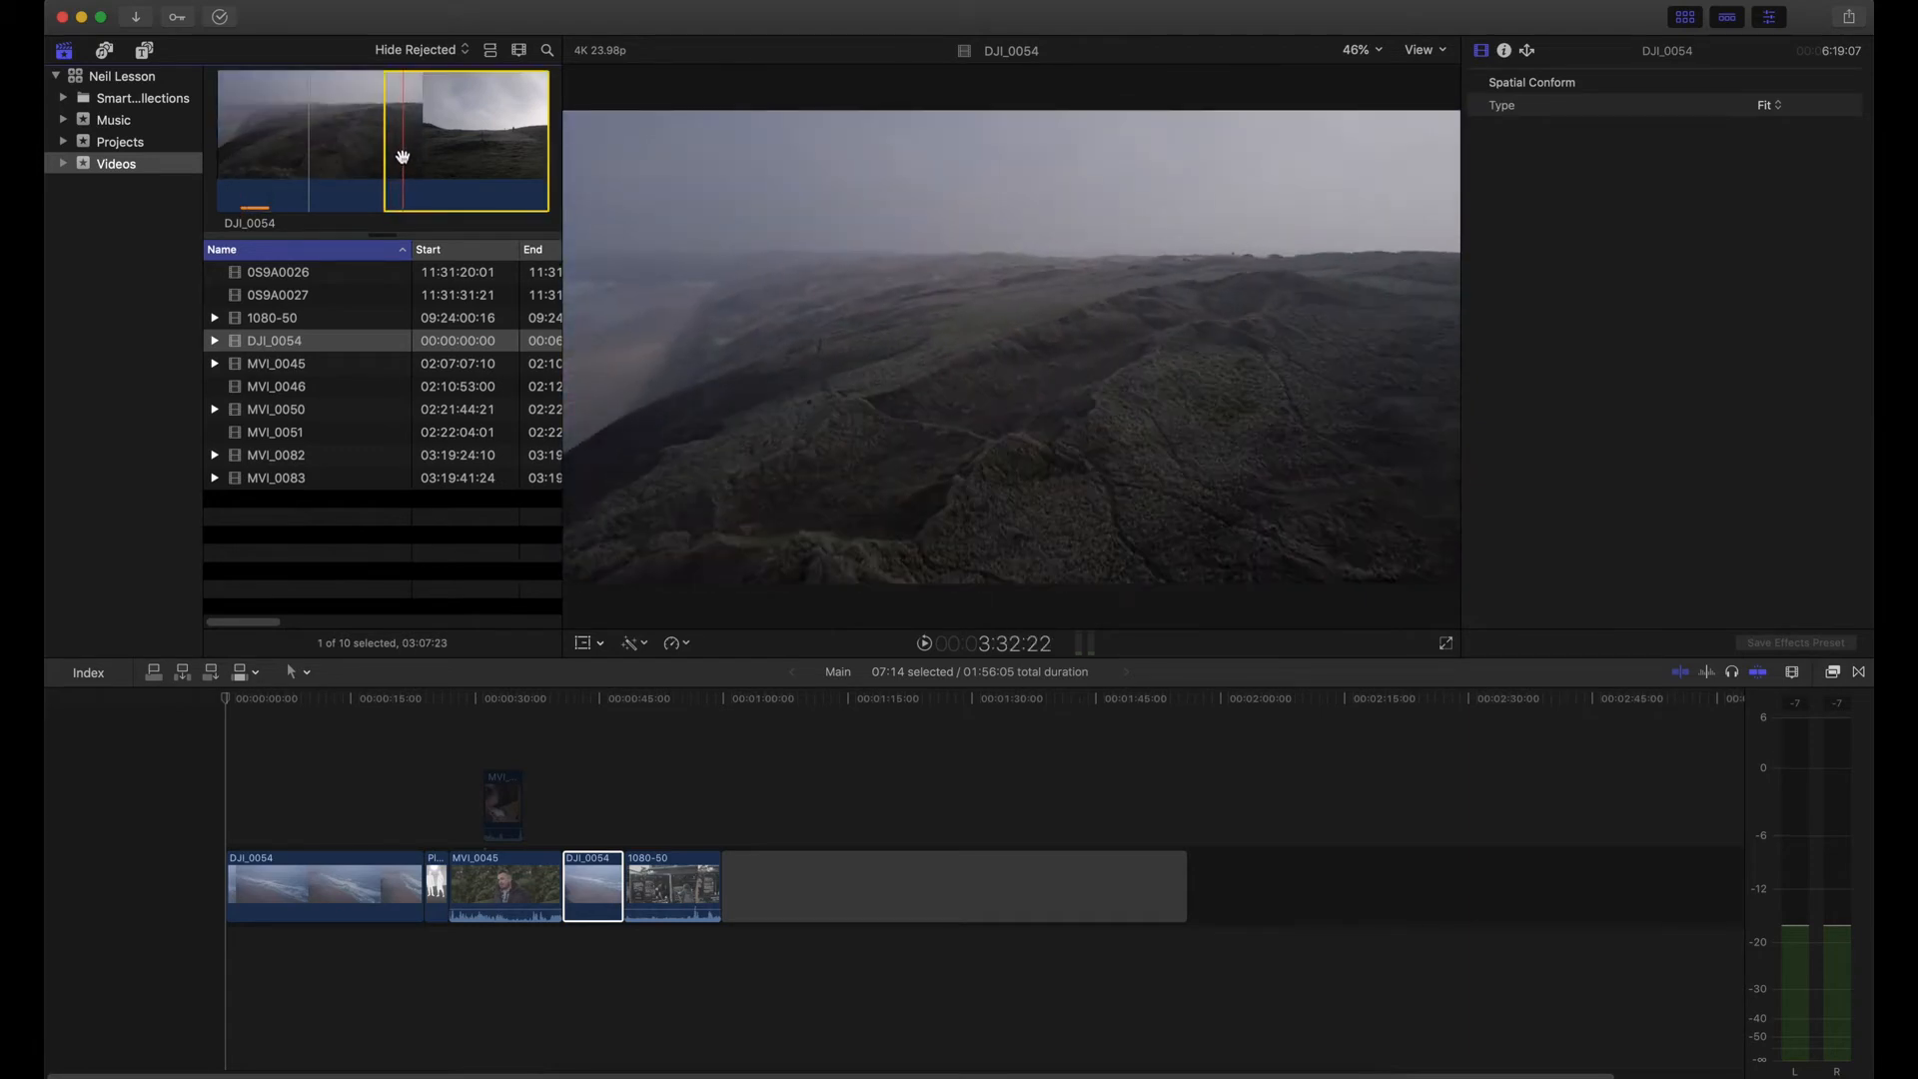
left_click_drag(398, 156, 424, 875)
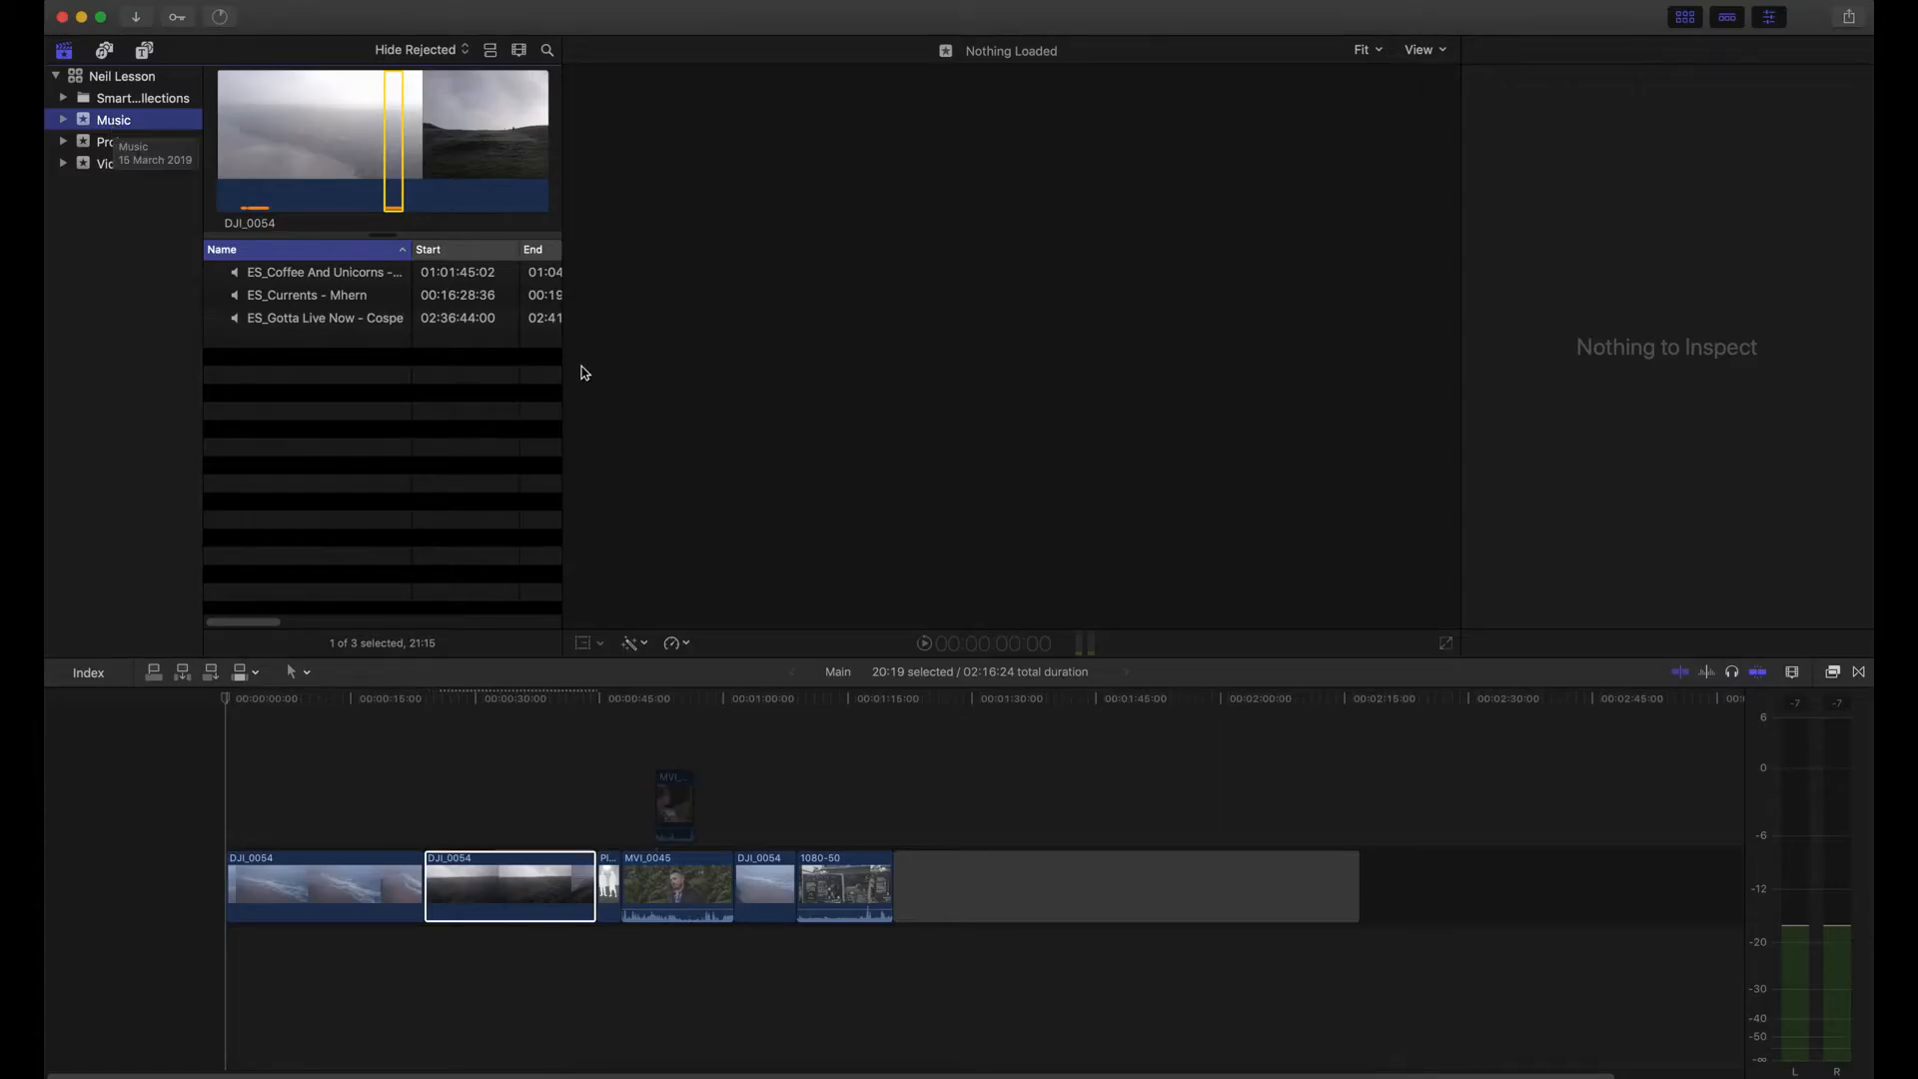
Step: Add the ES_Coffee And Unicorns and ES_Currents tracks from the Music event beneath the storyline, both starting at the project's beginning
left_click(318, 276)
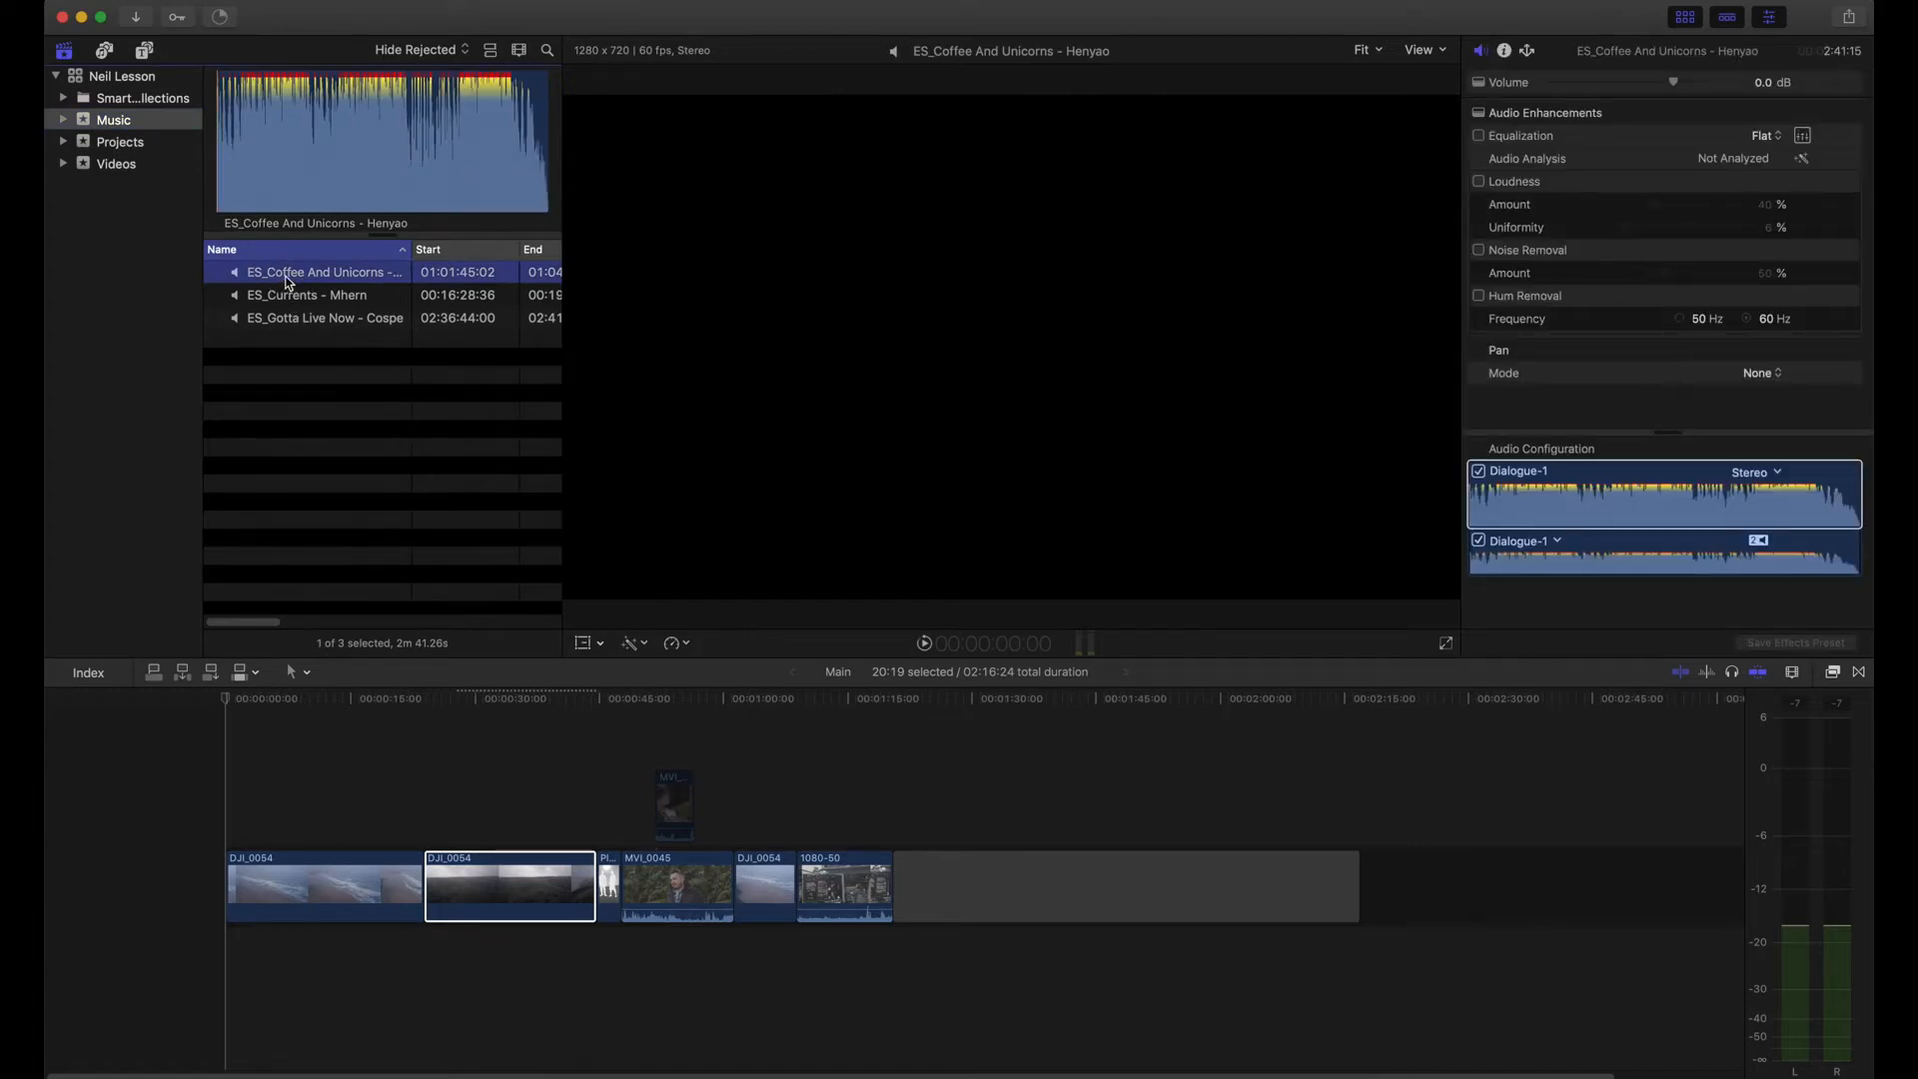
left_click_drag(297, 782, 212, 968)
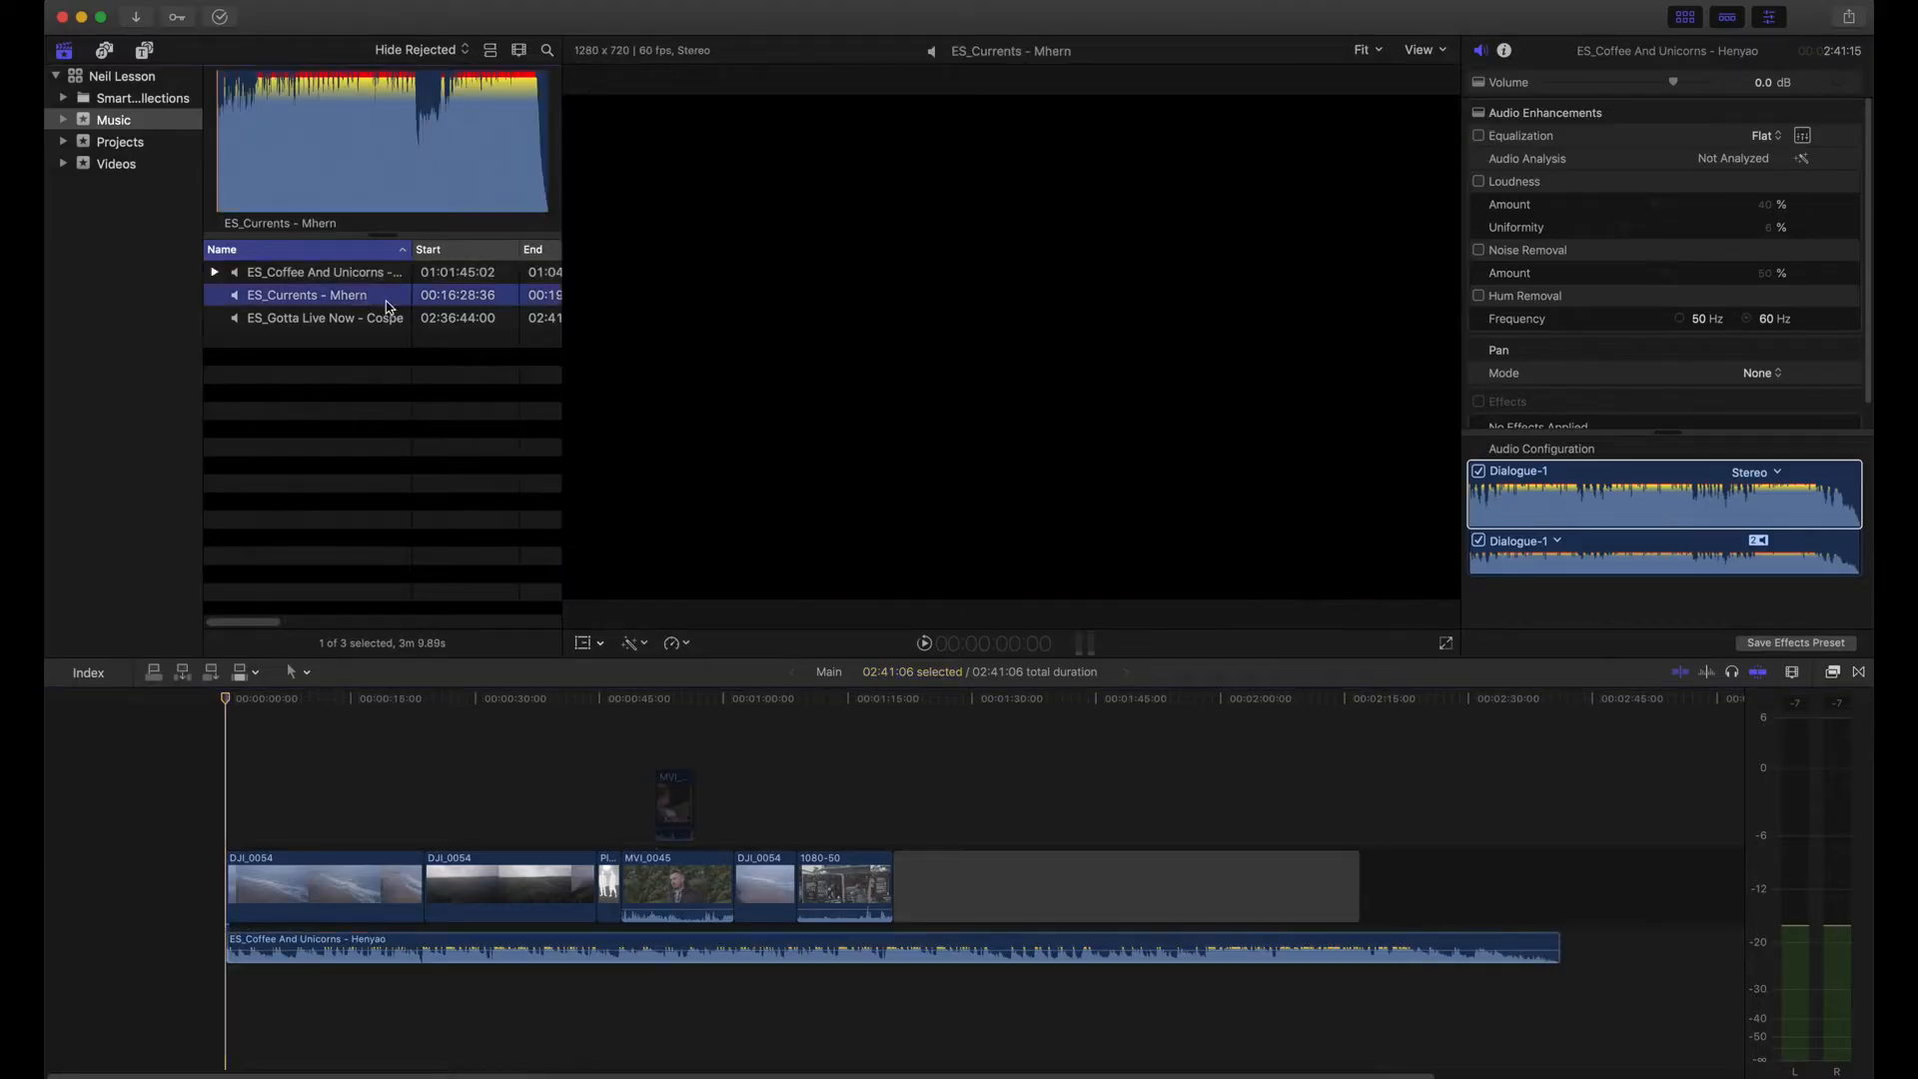
left_click_drag(278, 303, 230, 987)
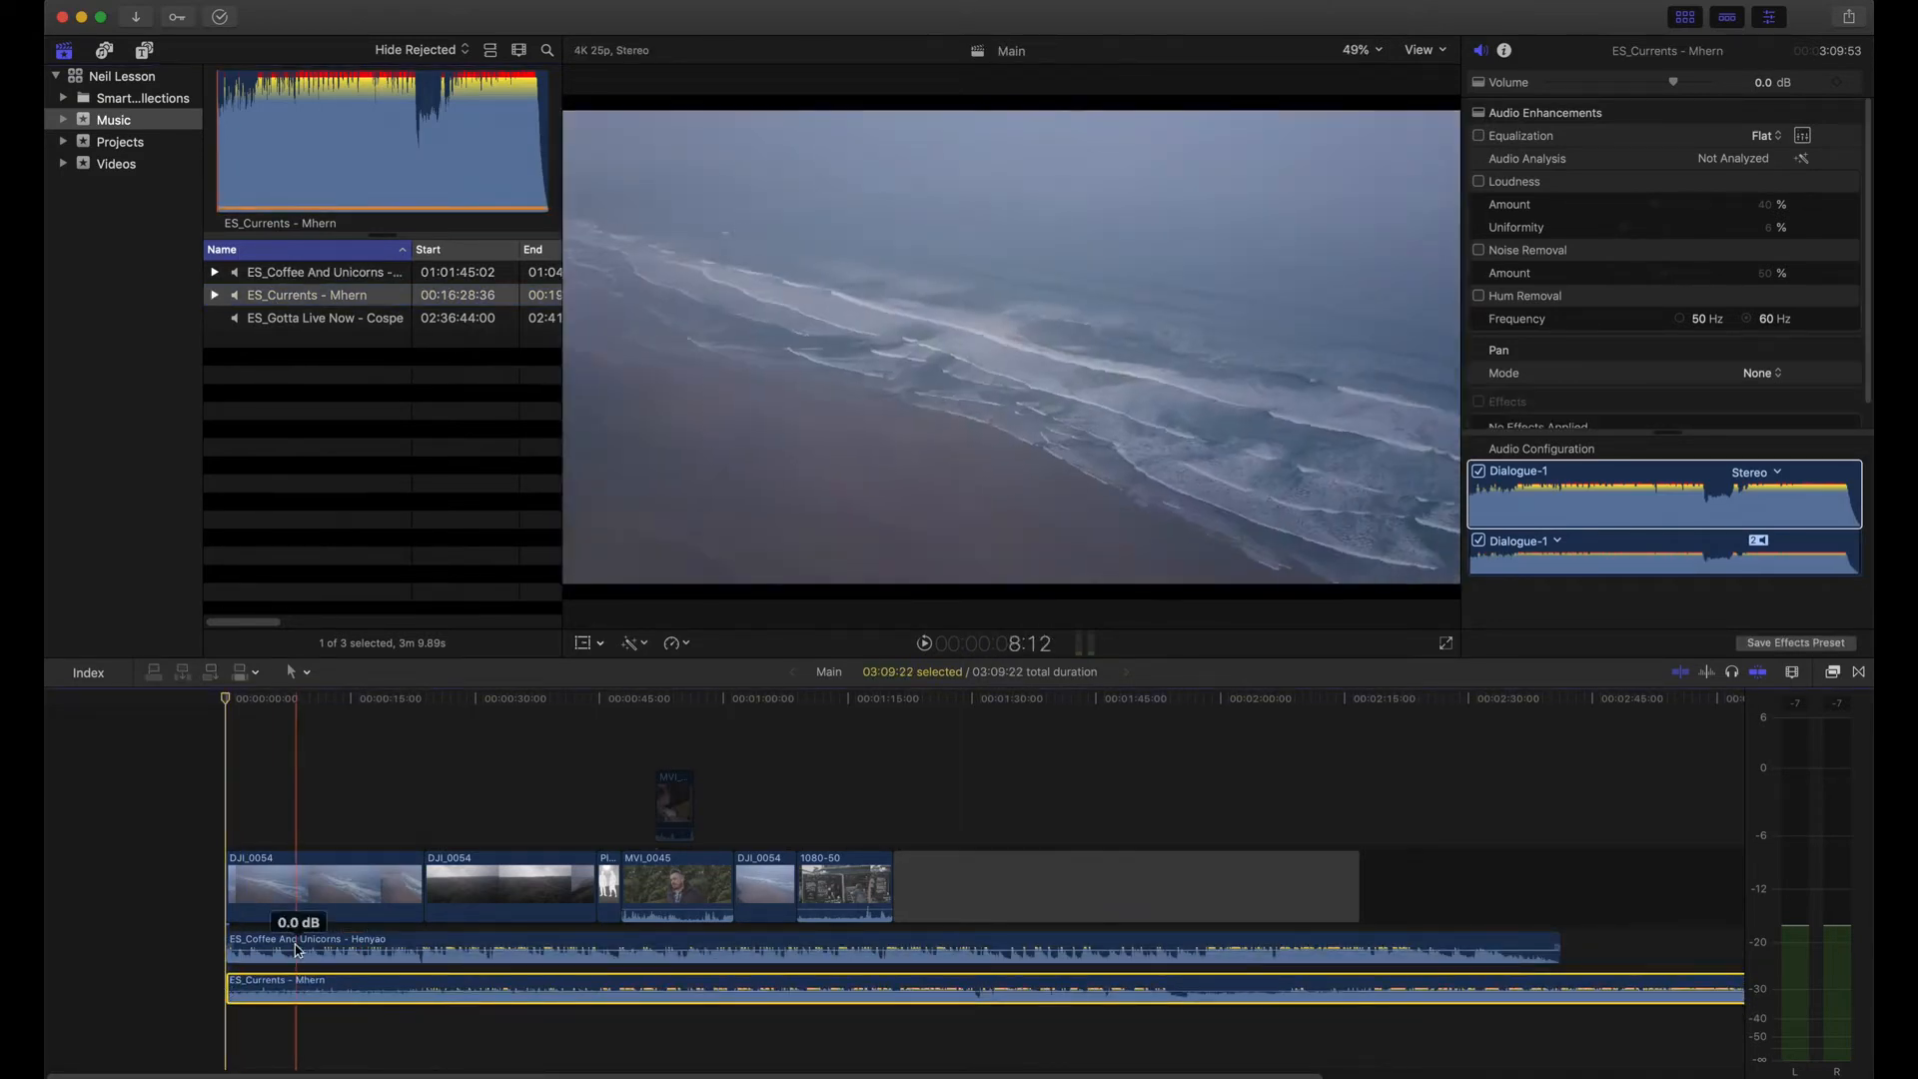
Step: Disable both music tracks in the timeline, and enable ES_Coffee And Unicorns again
left_click(448, 942)
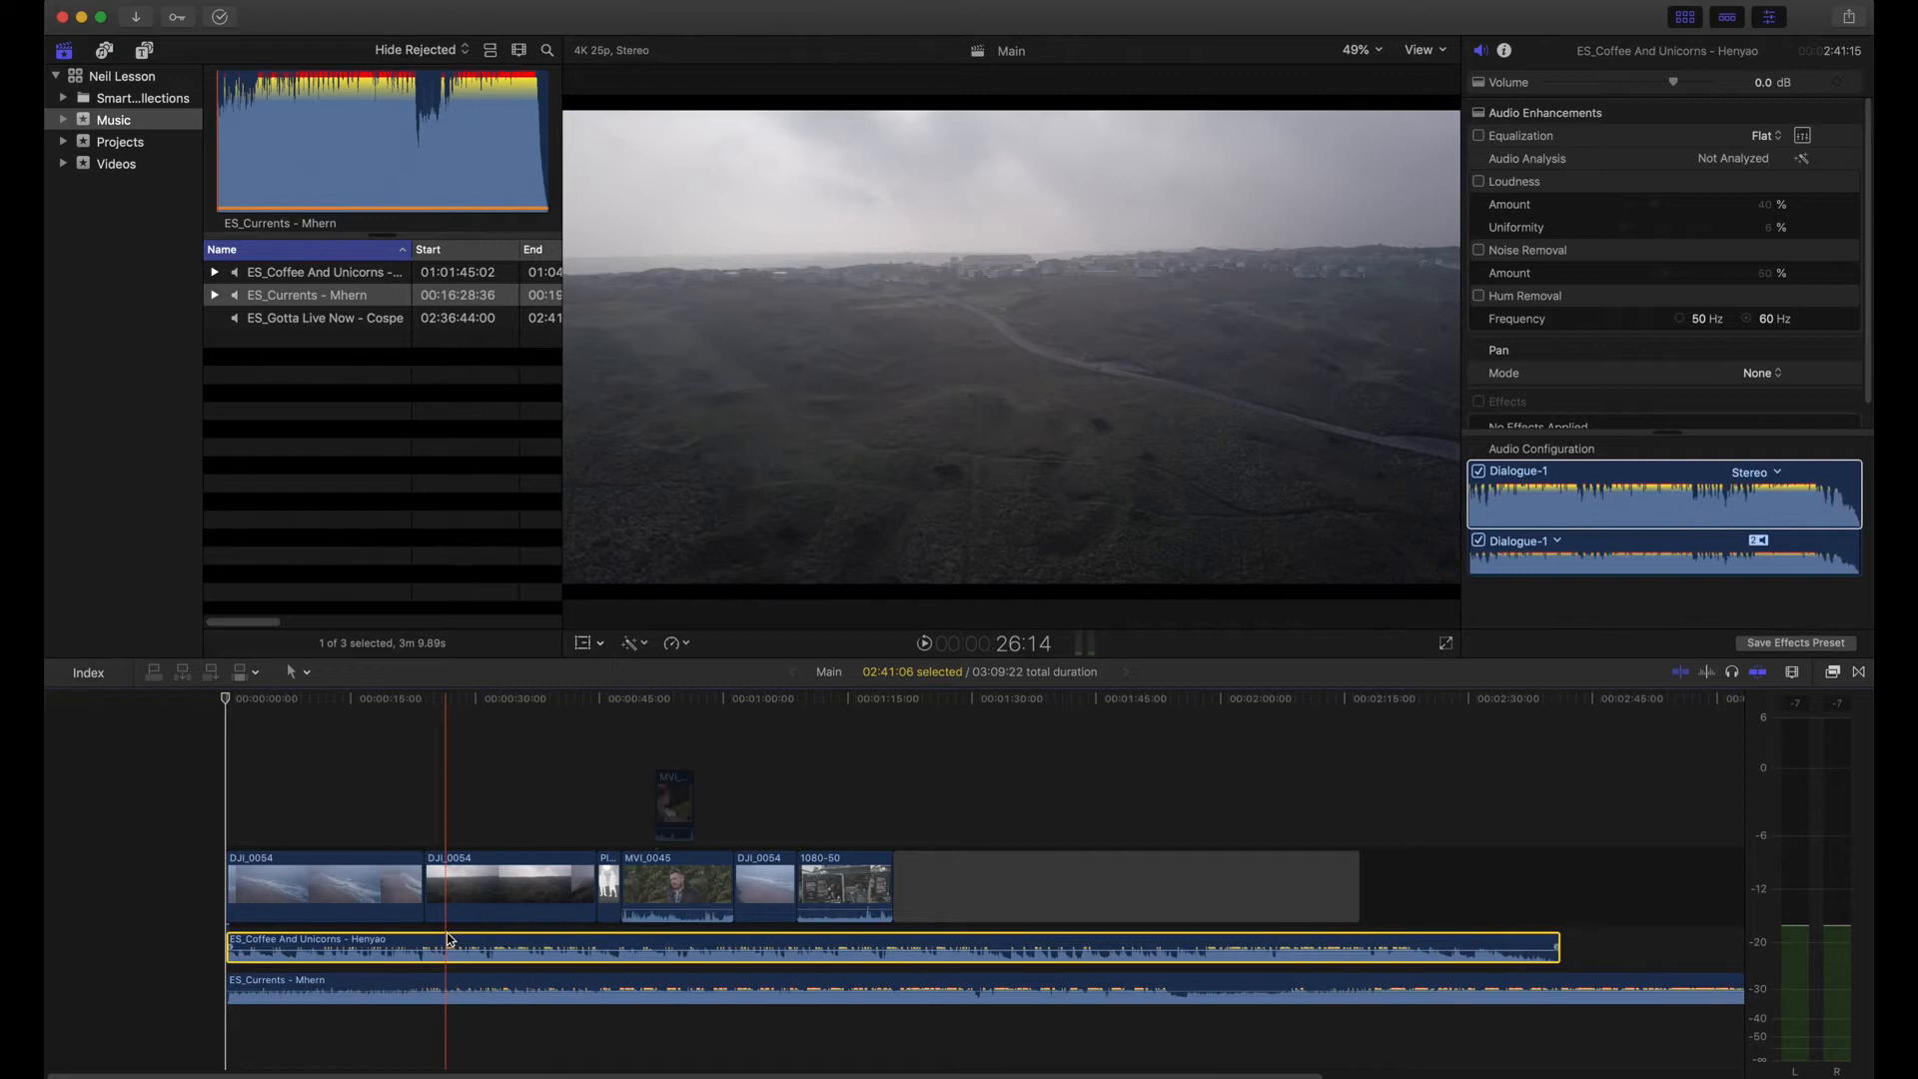
key("v")
left_click(455, 985)
key("v")
left_click(296, 937)
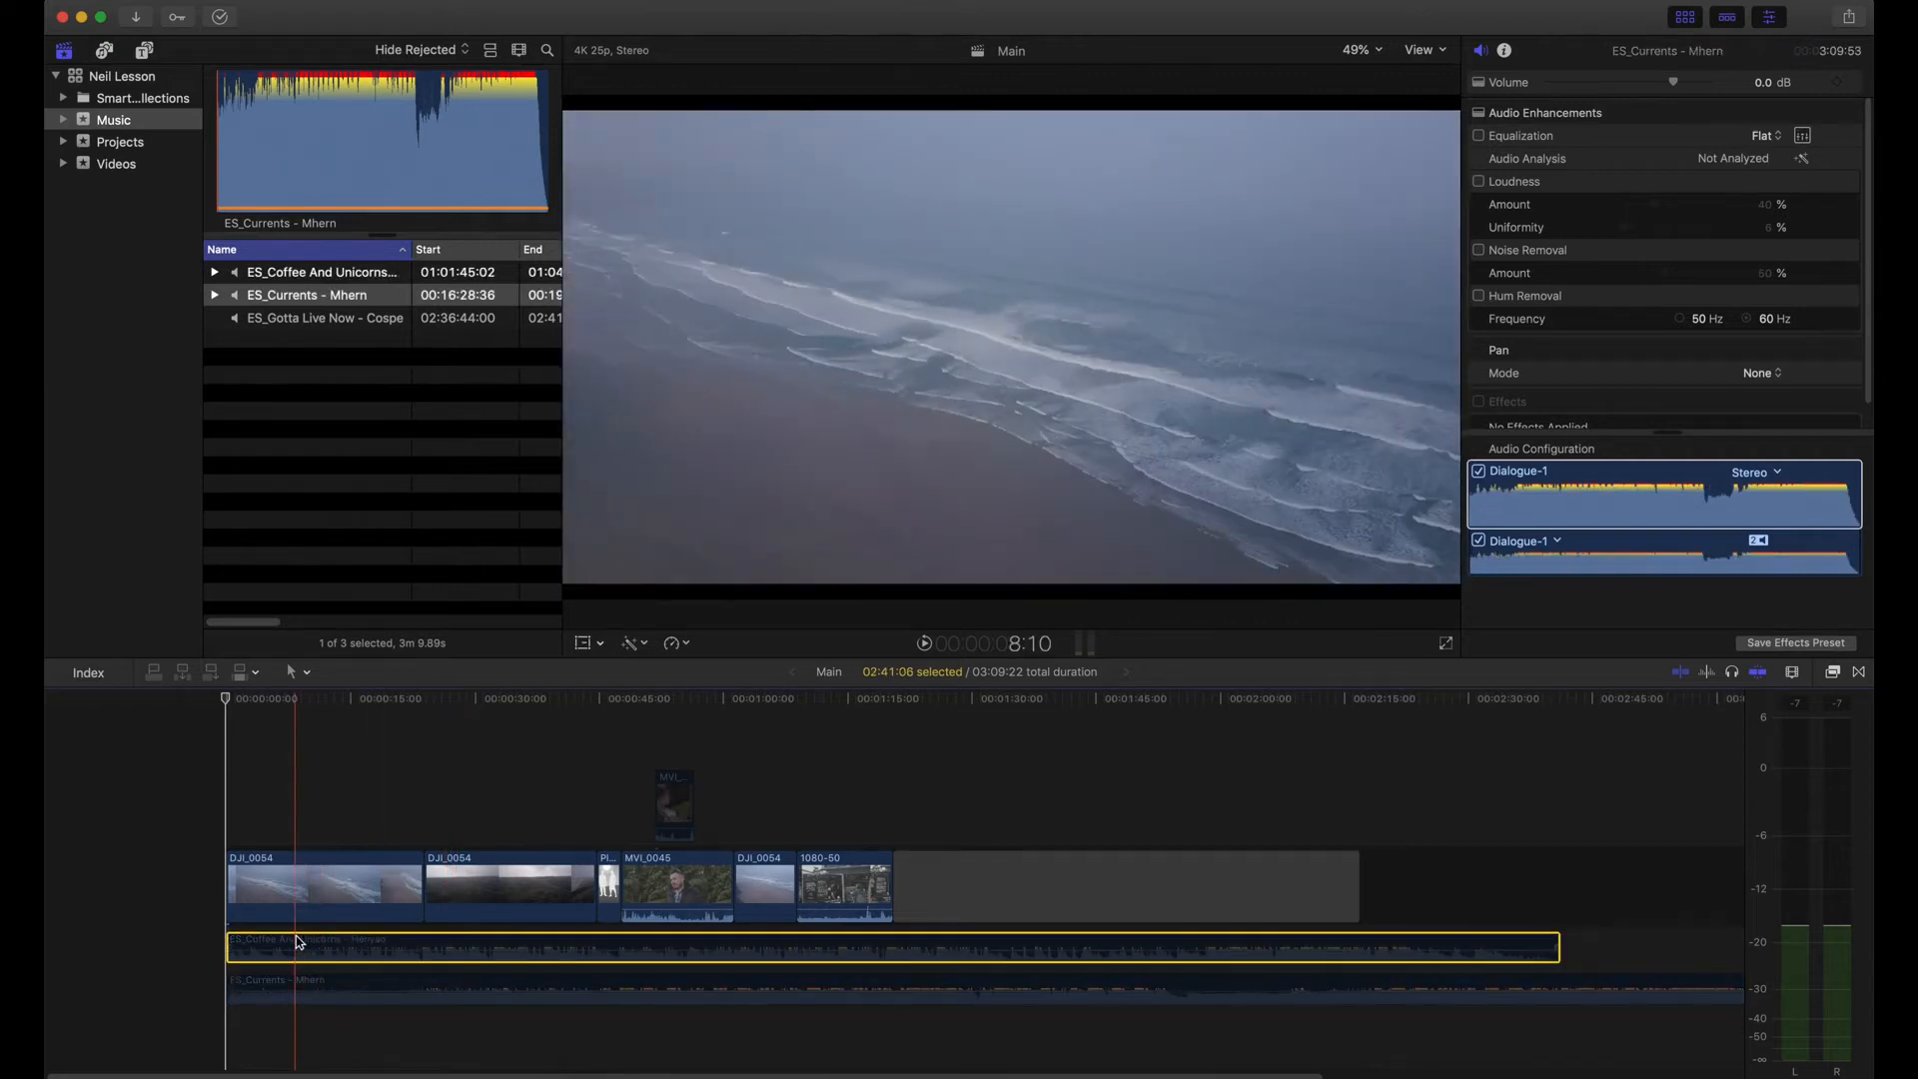
key("v")
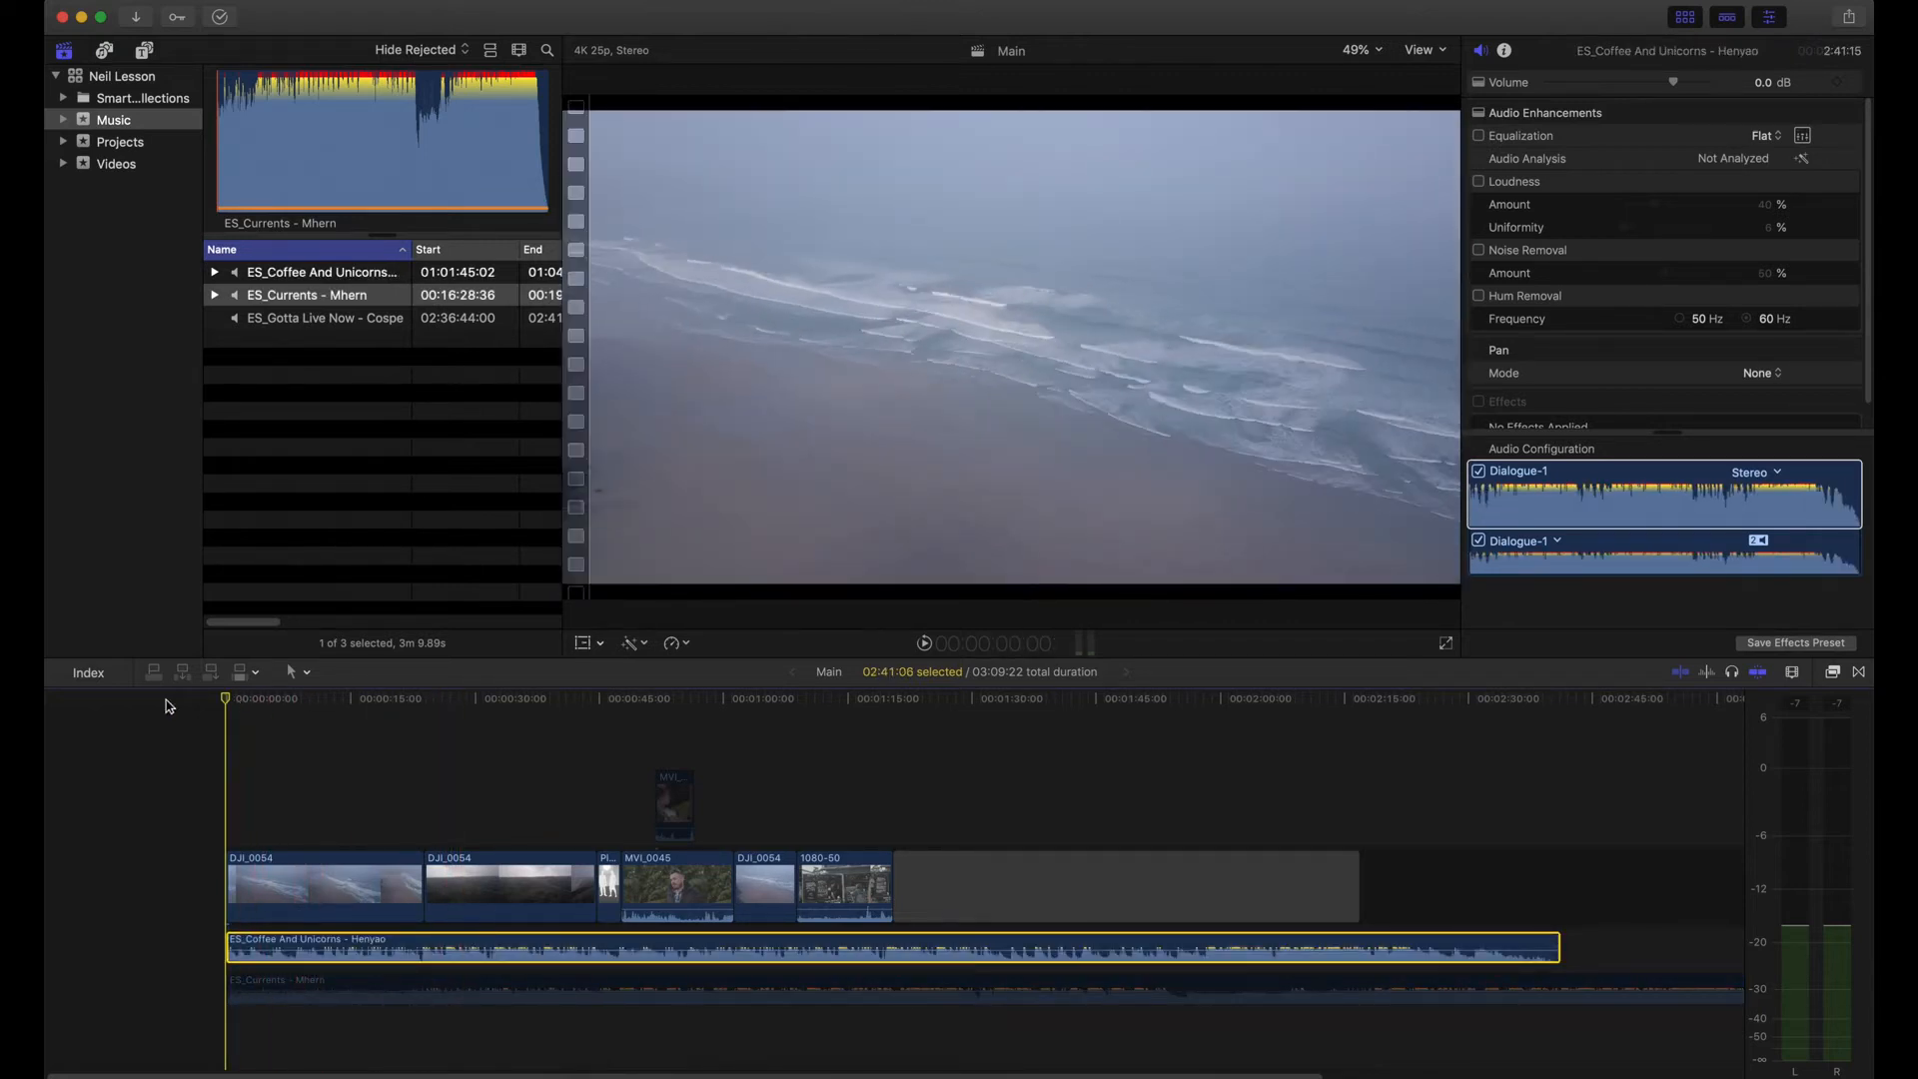
Step: Play the project from the start to hear the music, raising the system volume three steps
key("space")
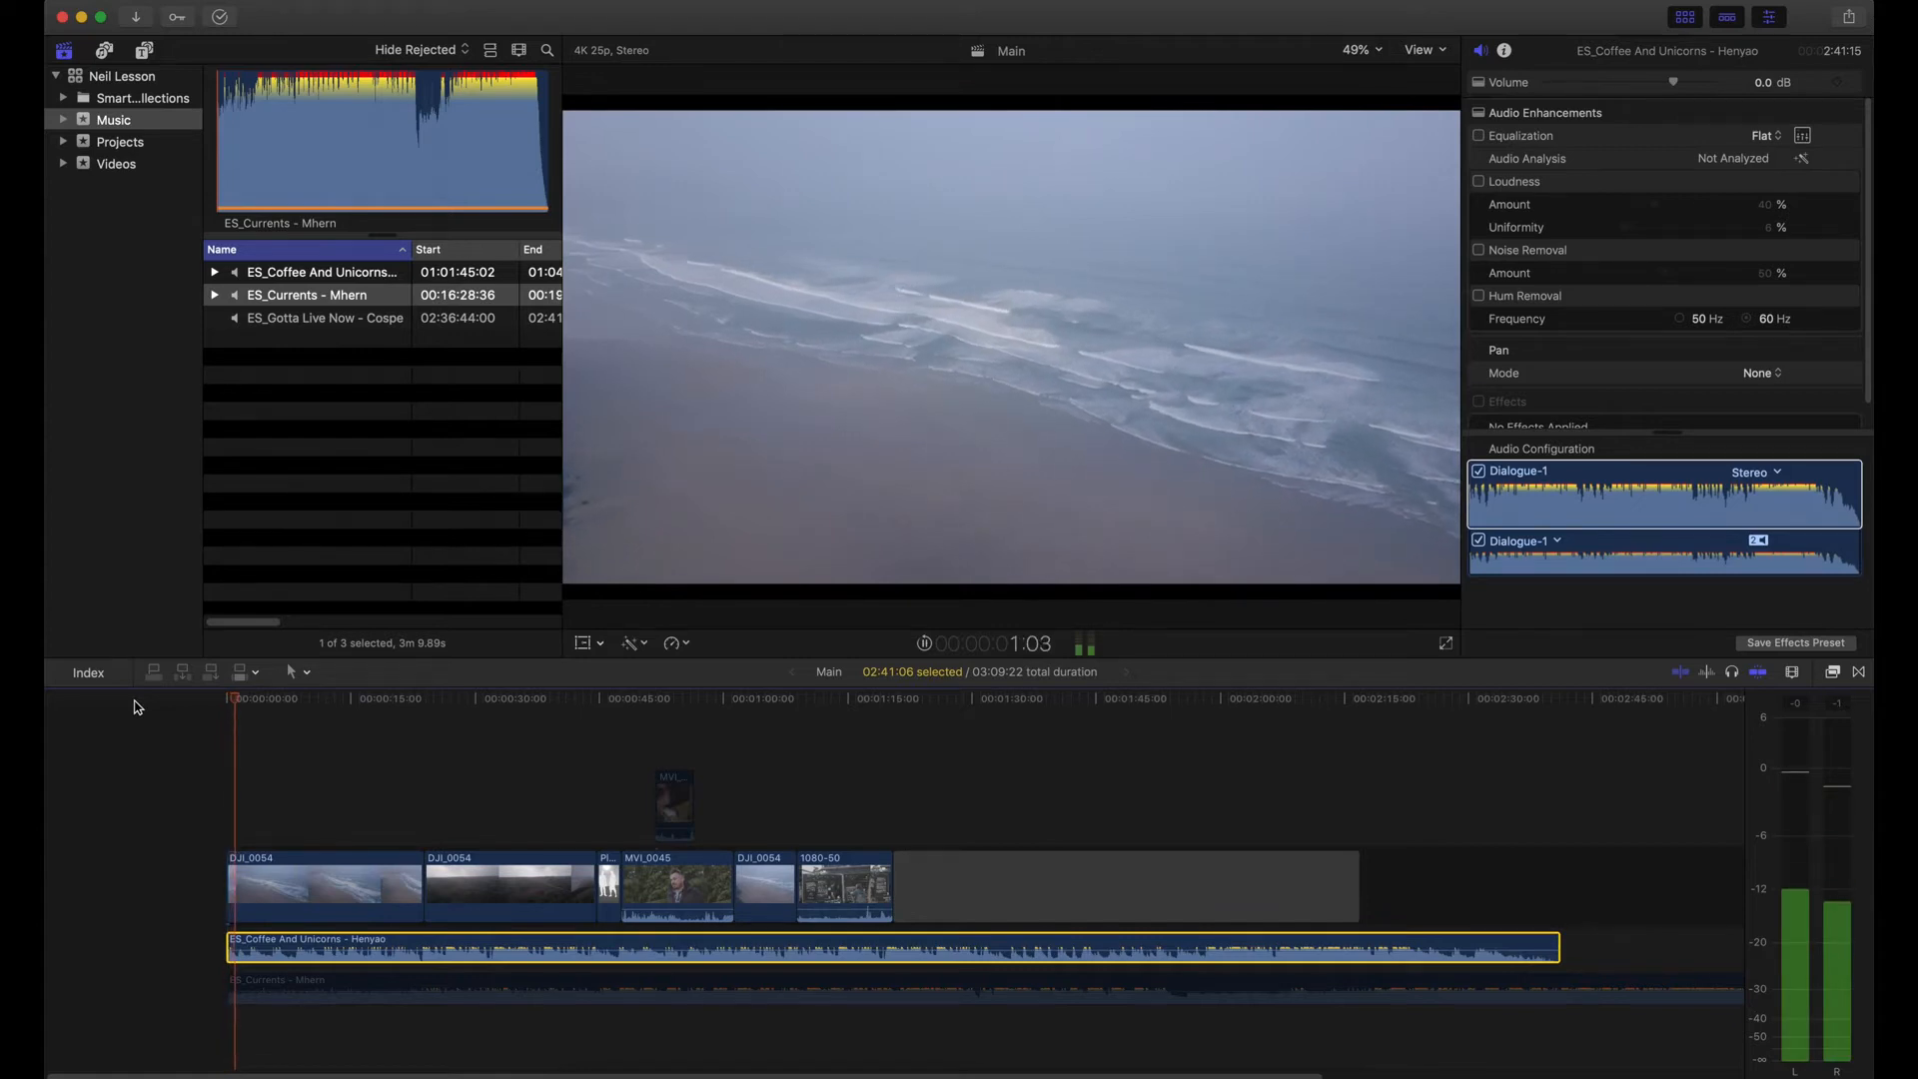
key("XF86AudioRaiseVolume")
key("XF86AudioRaiseVolume")
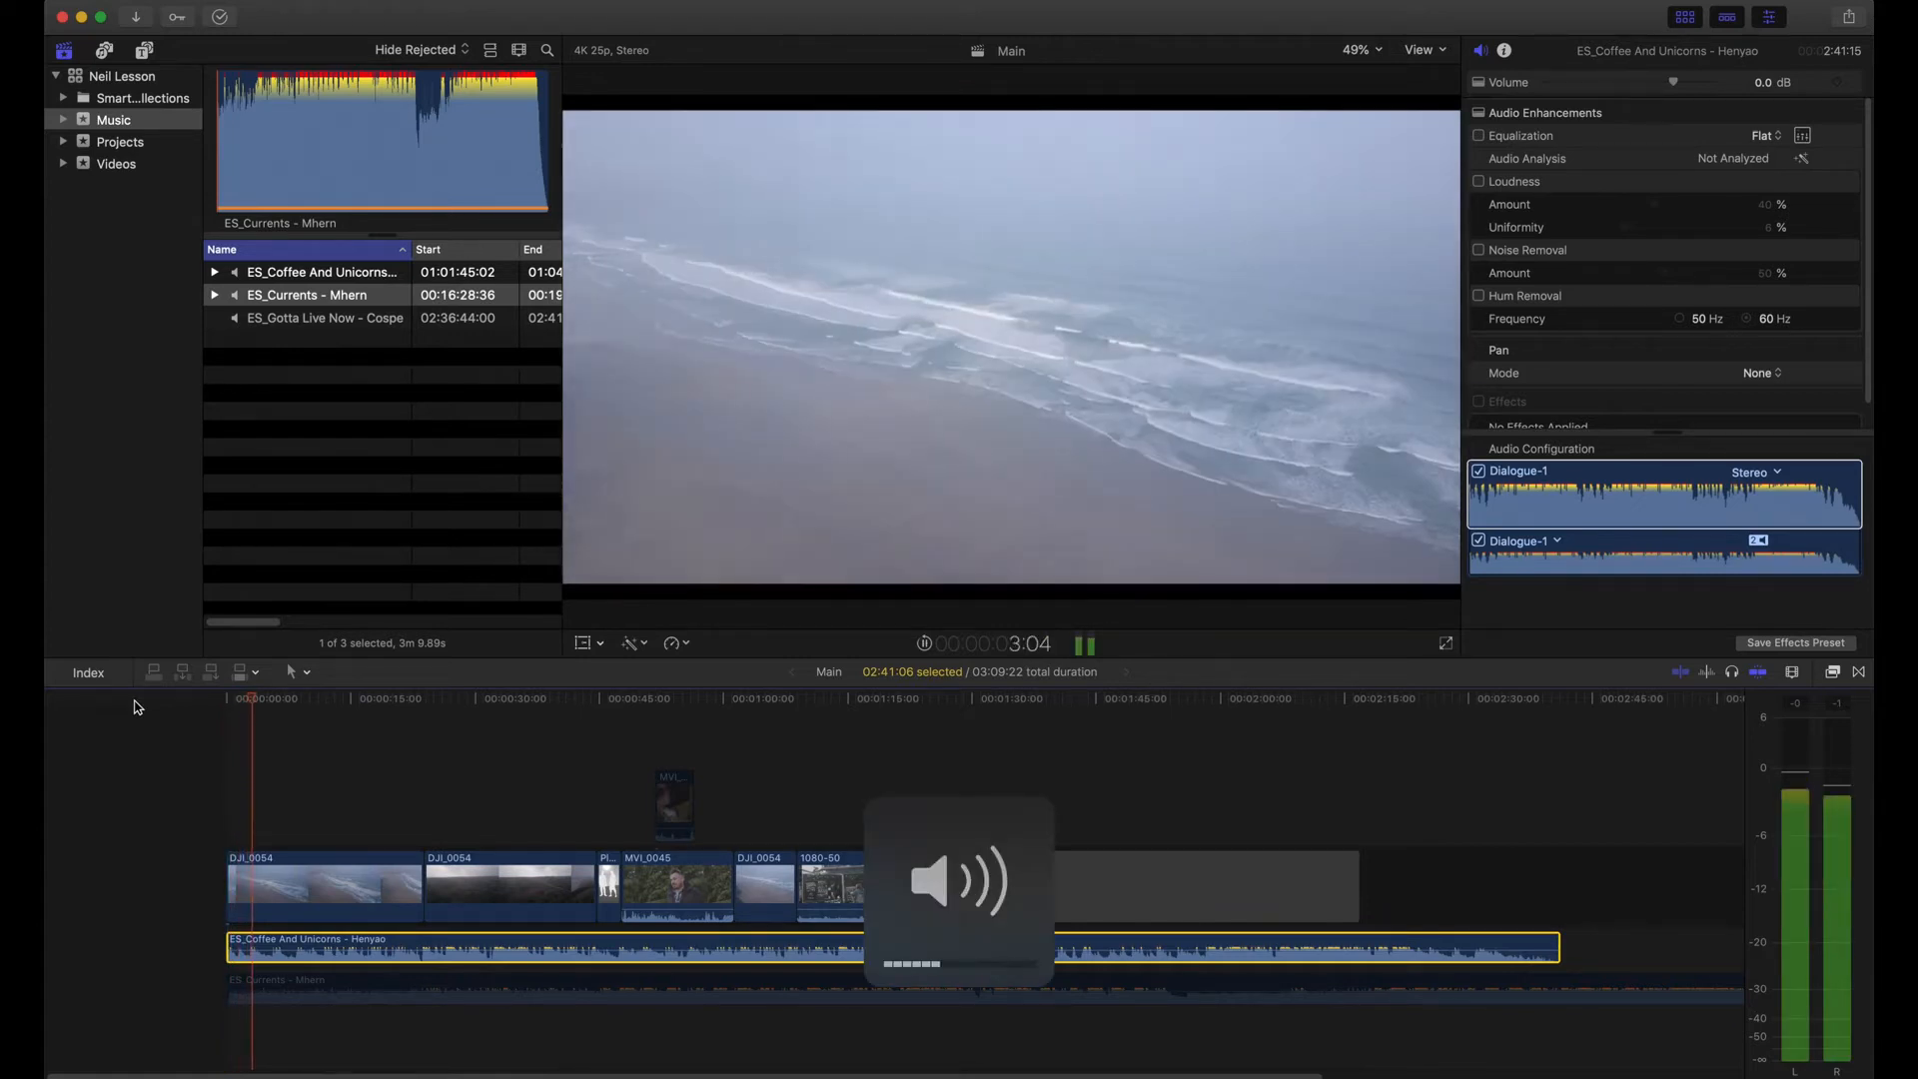
key("XF86AudioRaiseVolume")
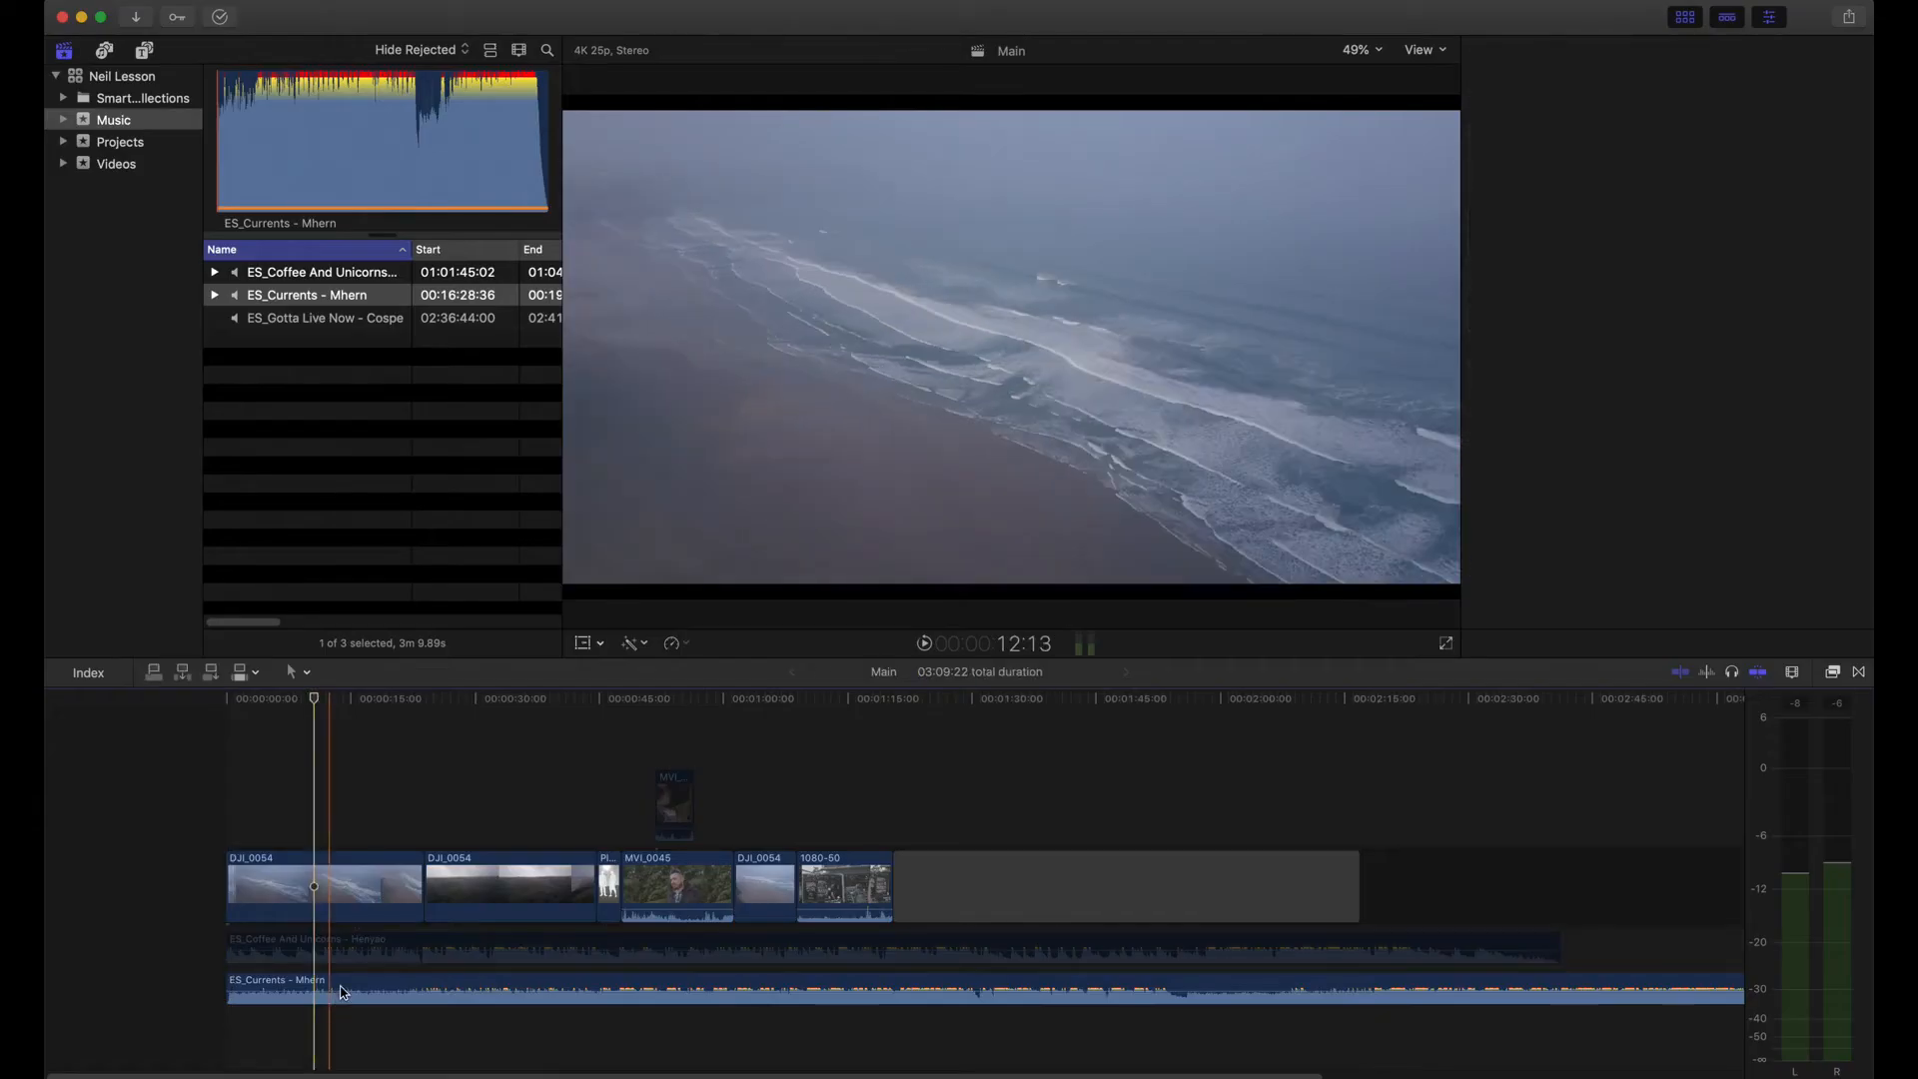
Step: Zoom the timeline out in several steps, and fit the whole project into it
left_click(340, 992)
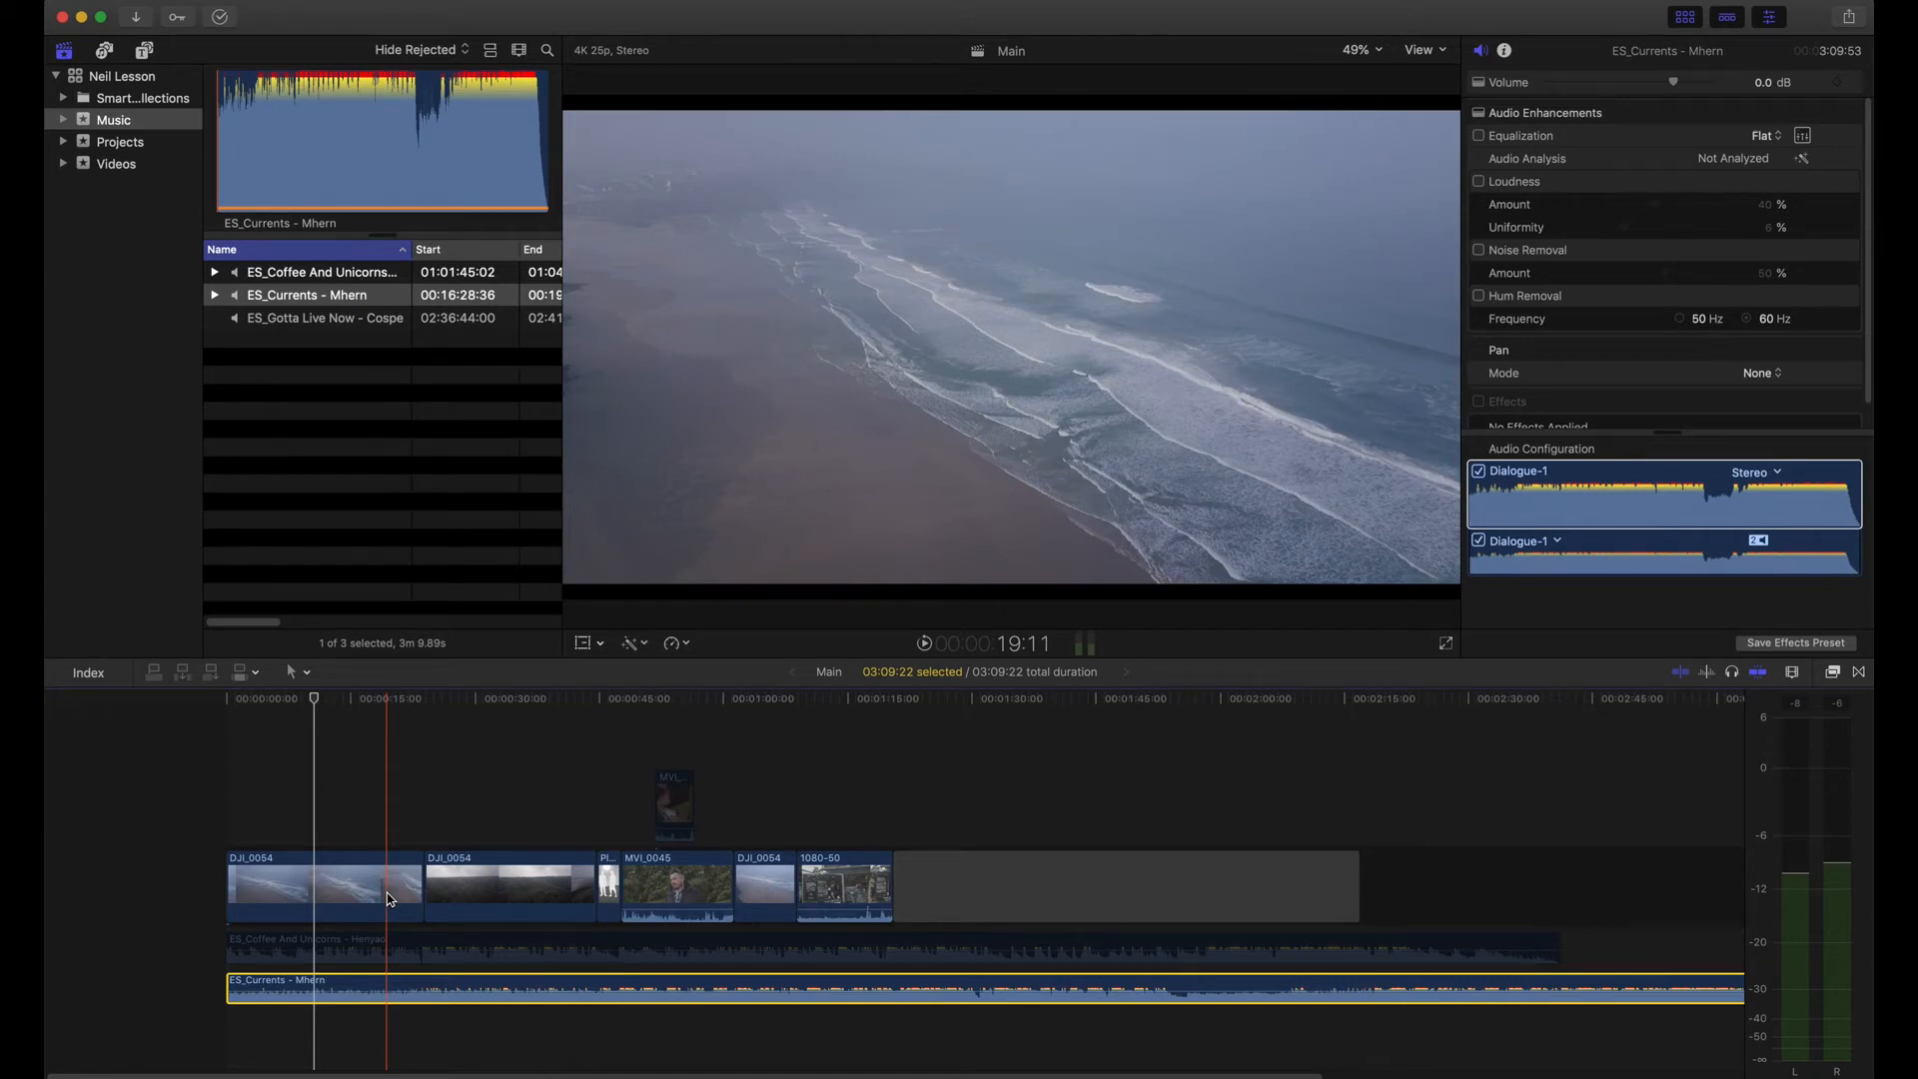
left_click(1870, 478)
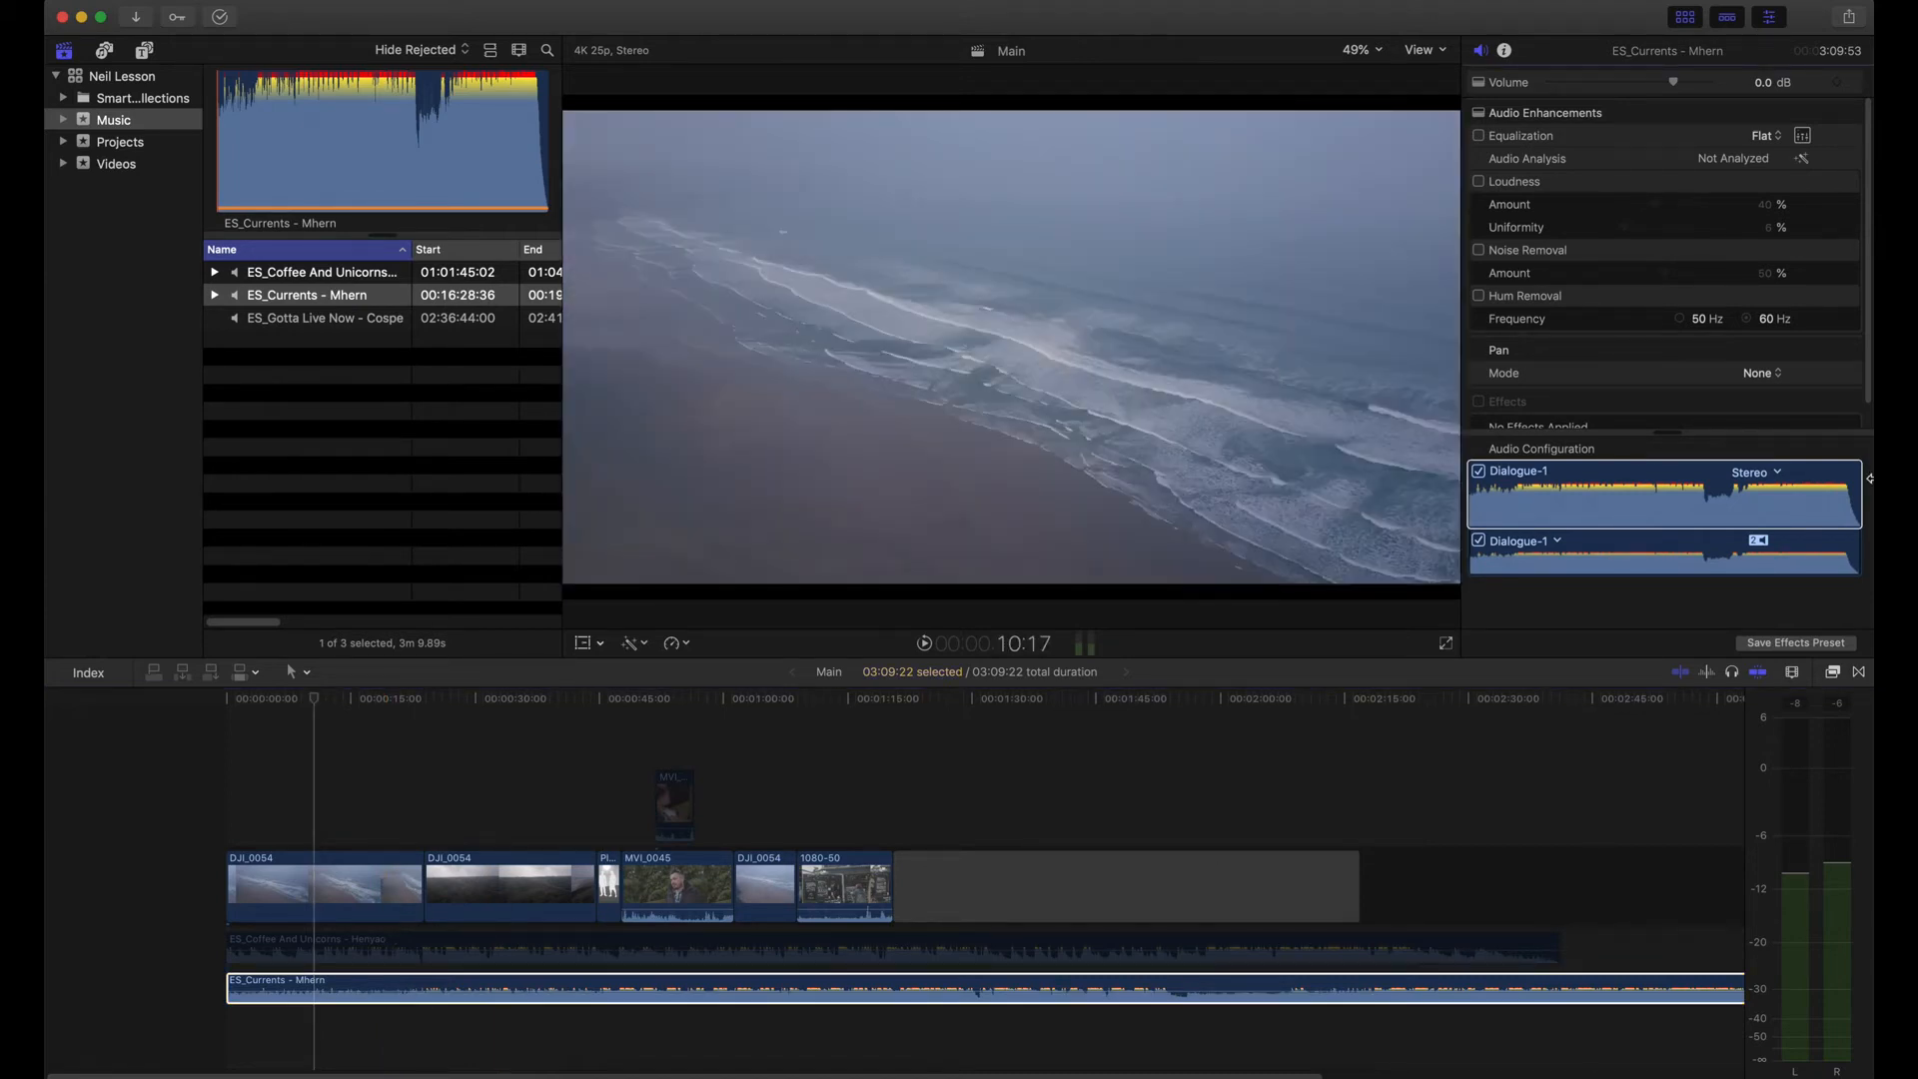
left_click(1793, 671)
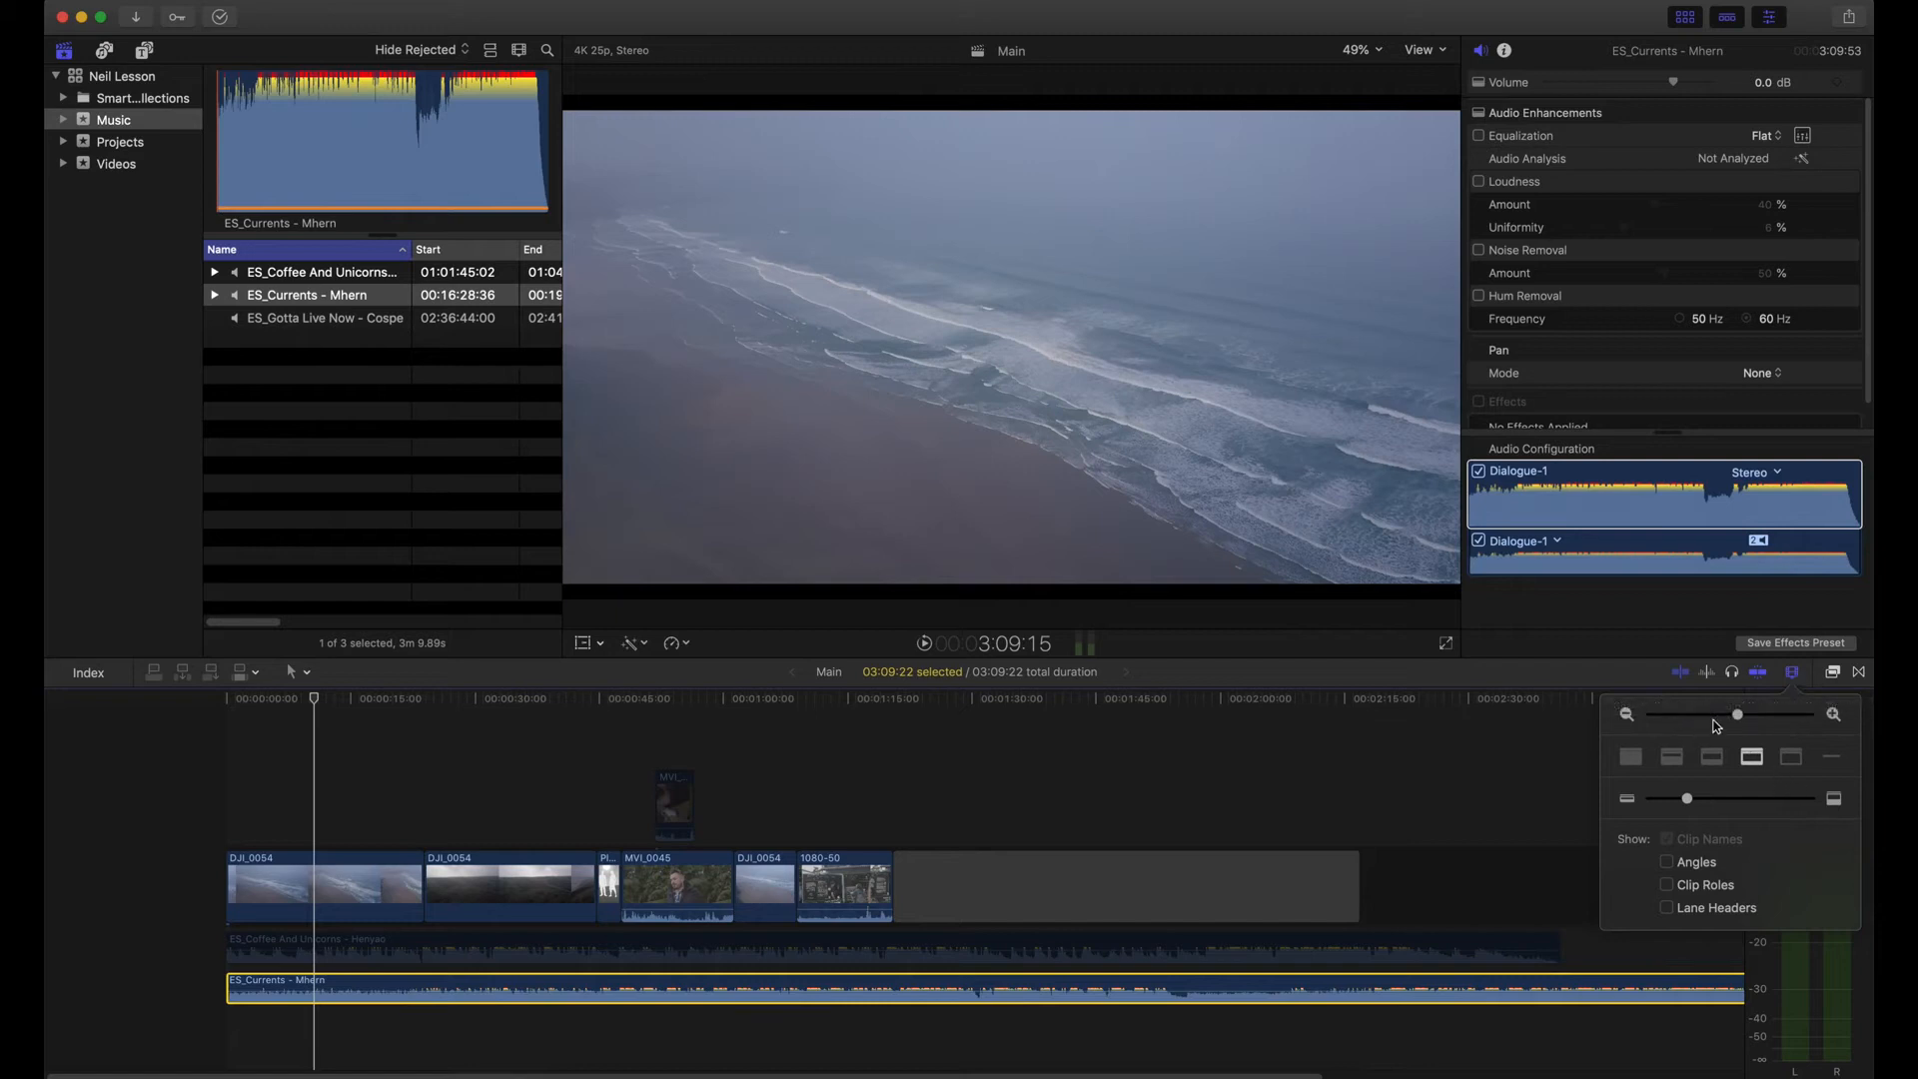
mouse_move(1735, 715)
left_mouse_down()
mouse_move(1754, 715)
mouse_move(1708, 717)
mouse_move(1725, 716)
left_mouse_up()
left_click(1409, 764)
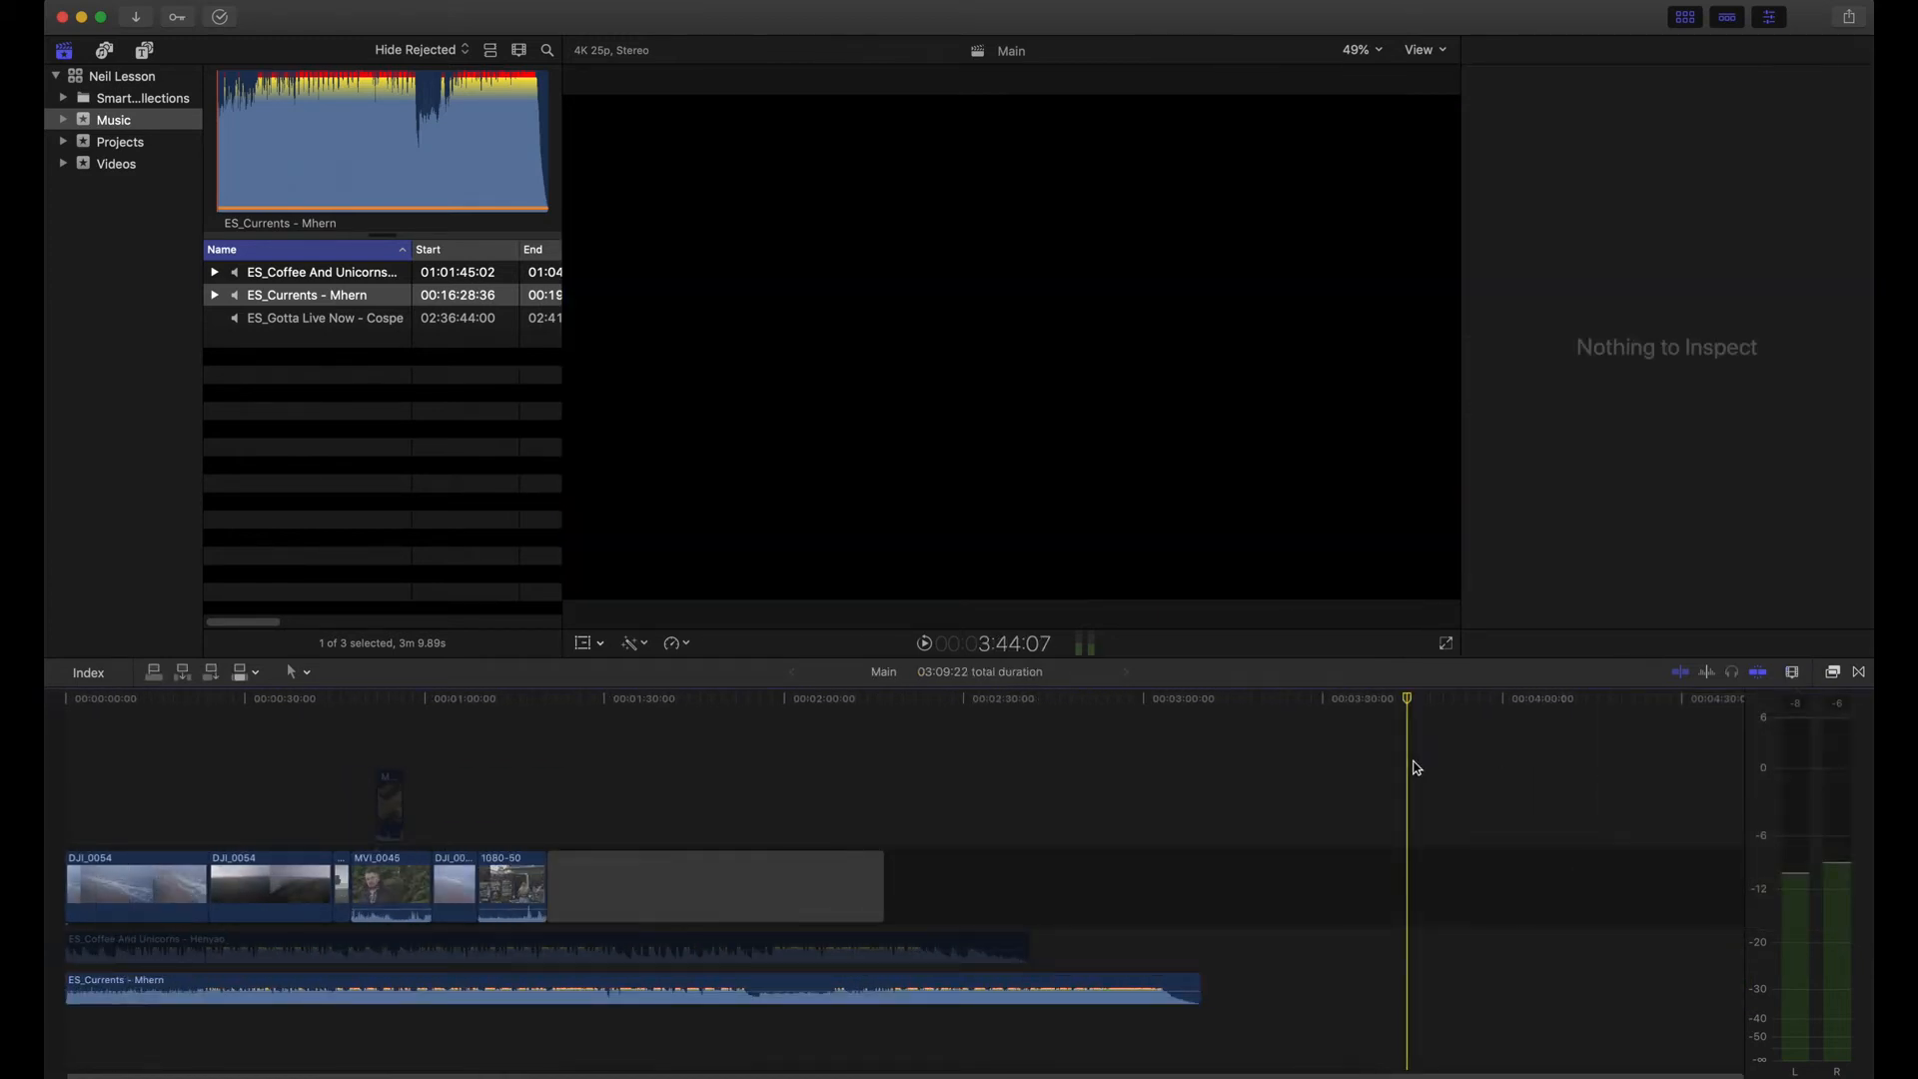
key("super+minus")
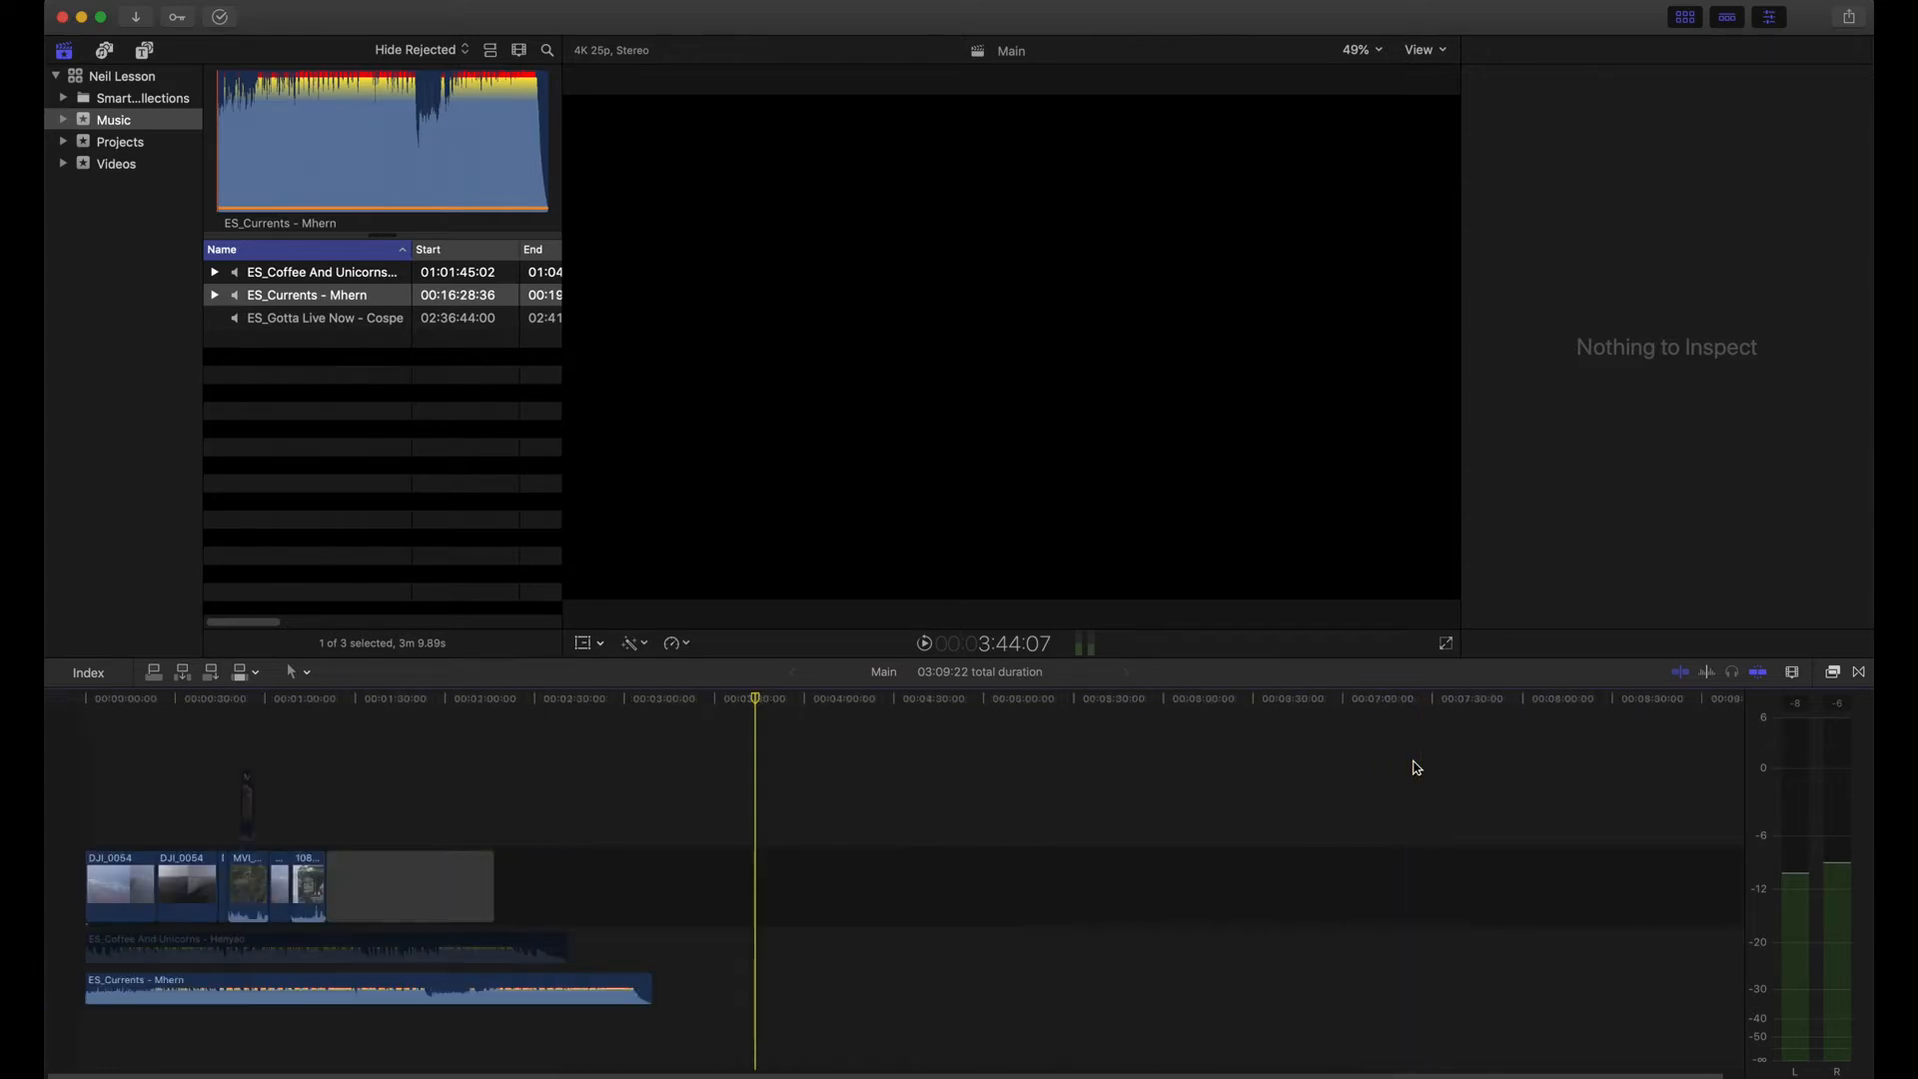
scroll(1417, 768, "right", 5)
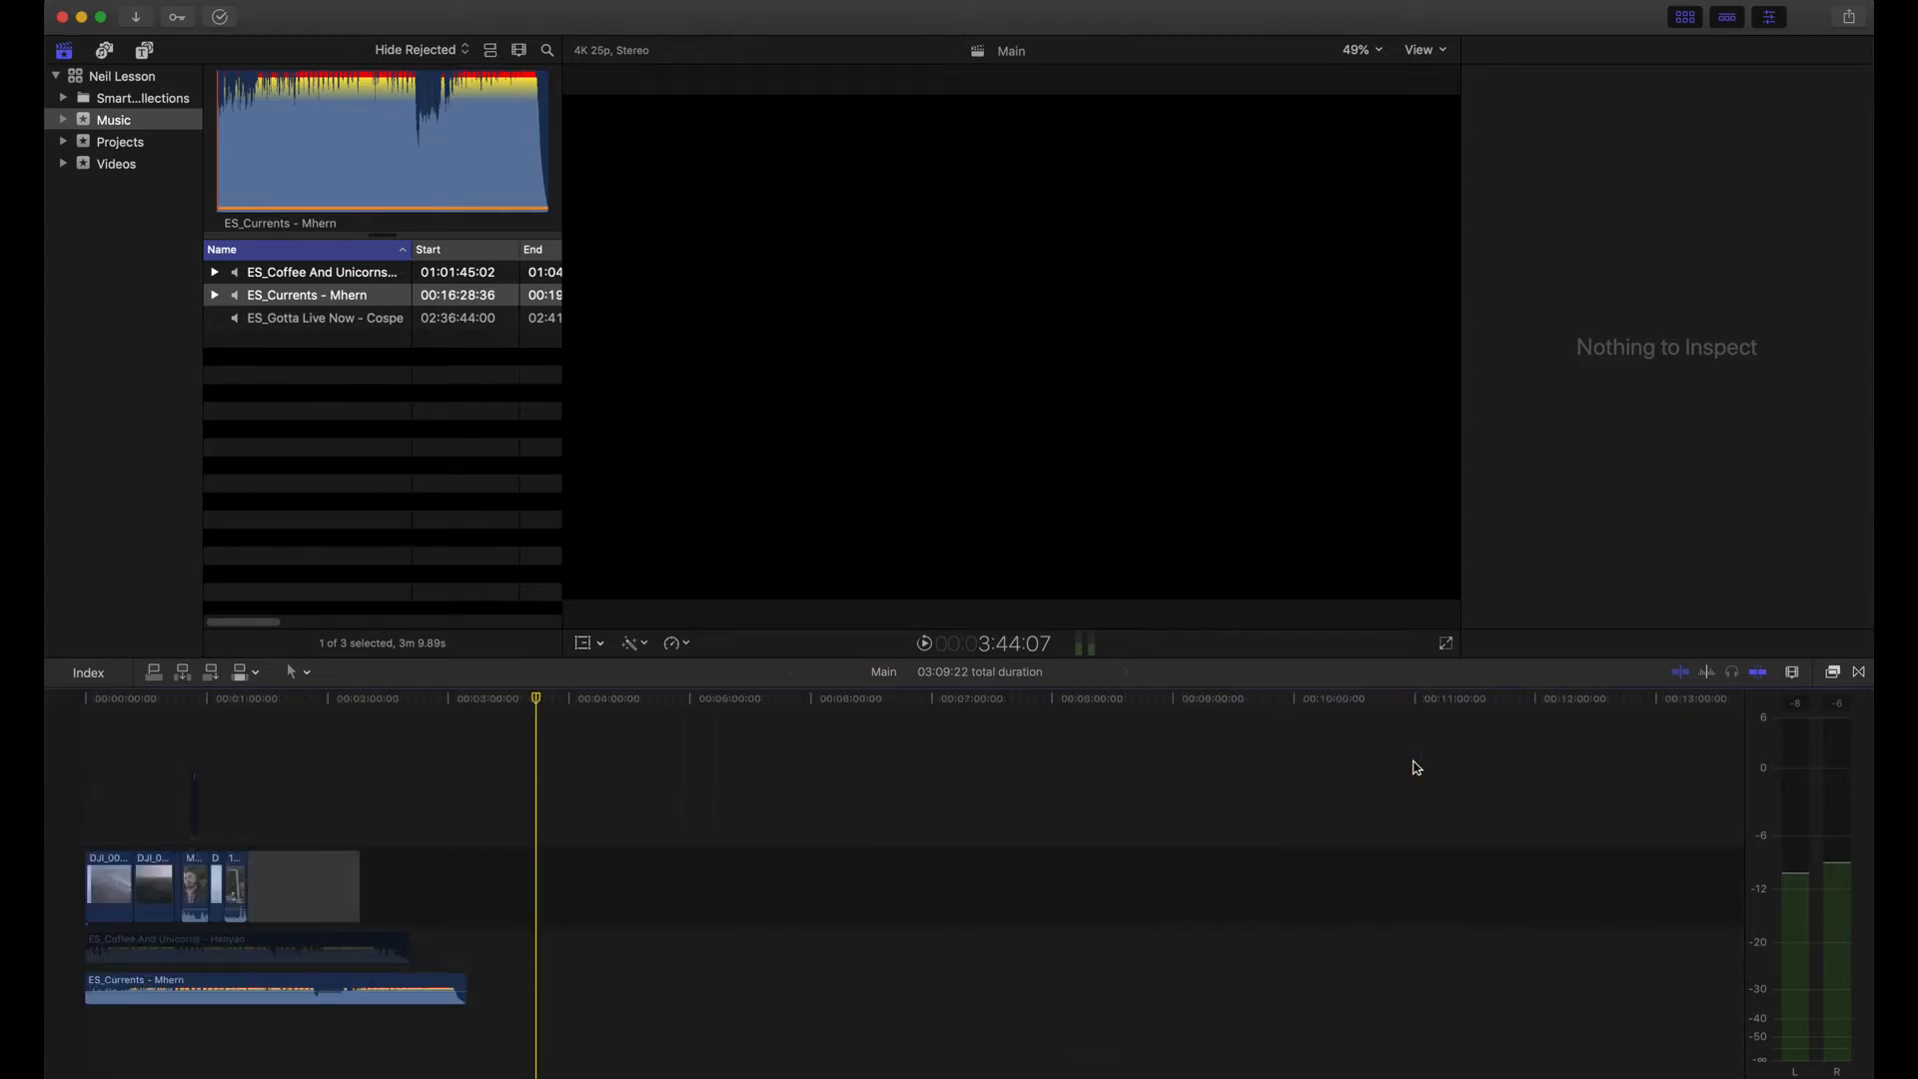
key("super+minus")
key("shift+z")
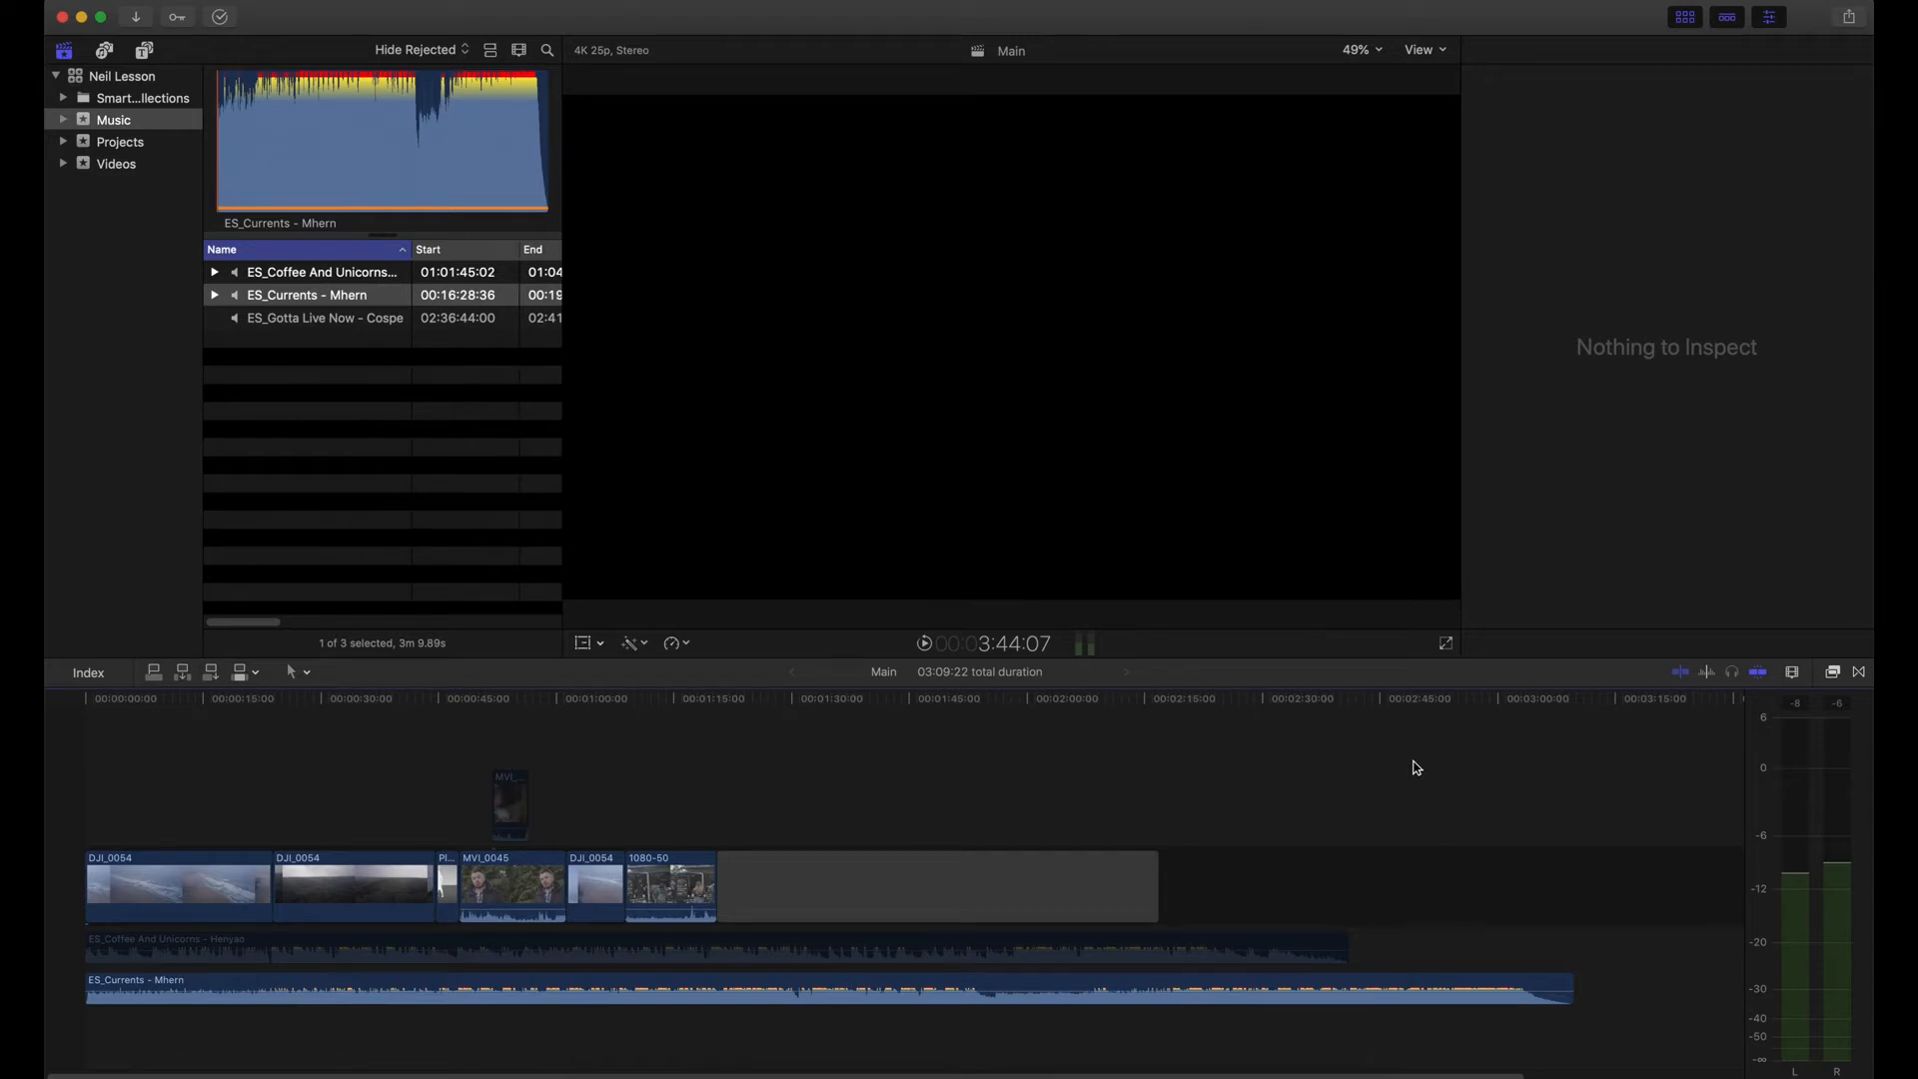
Step: Try the different clip appearances, settle on equal-sized filmstrips and waveforms, and increase the timeline clip height slightly
left_click(1790, 677)
left_click(1633, 760)
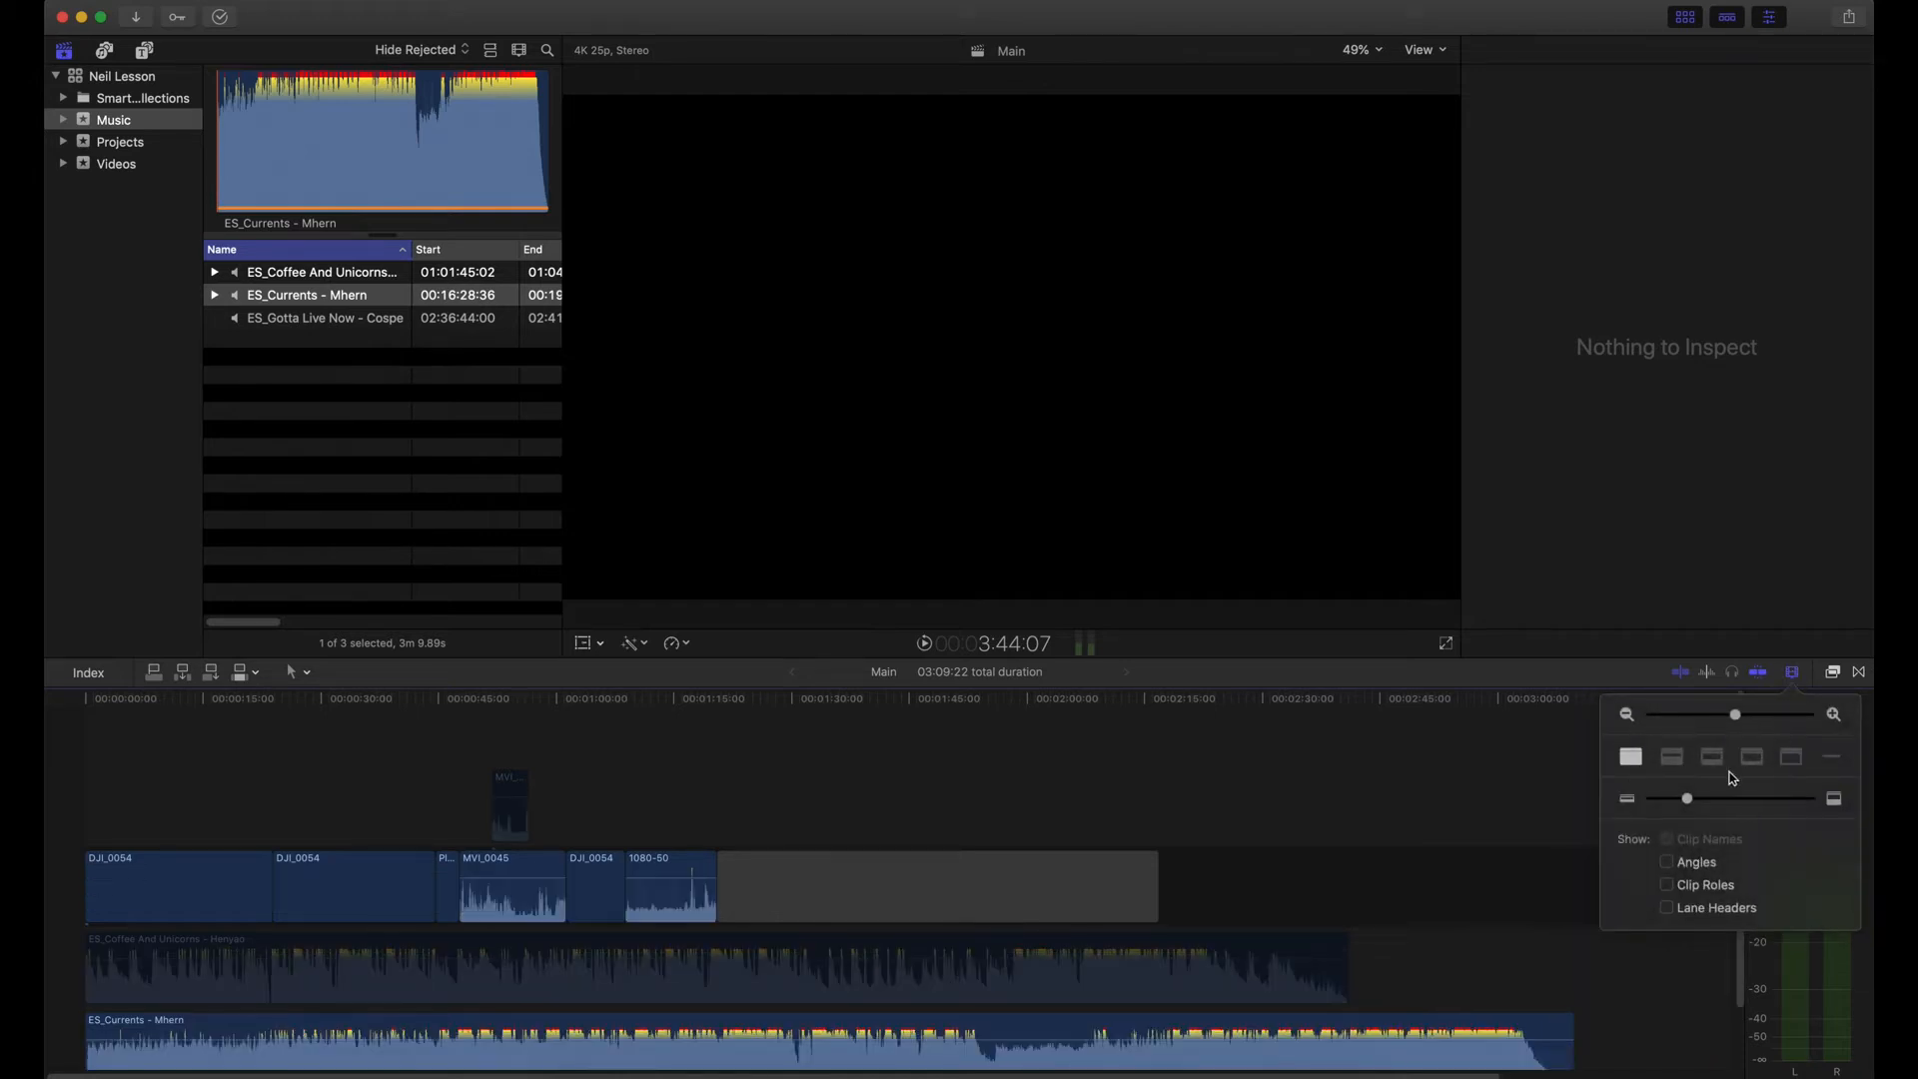
left_click(1670, 759)
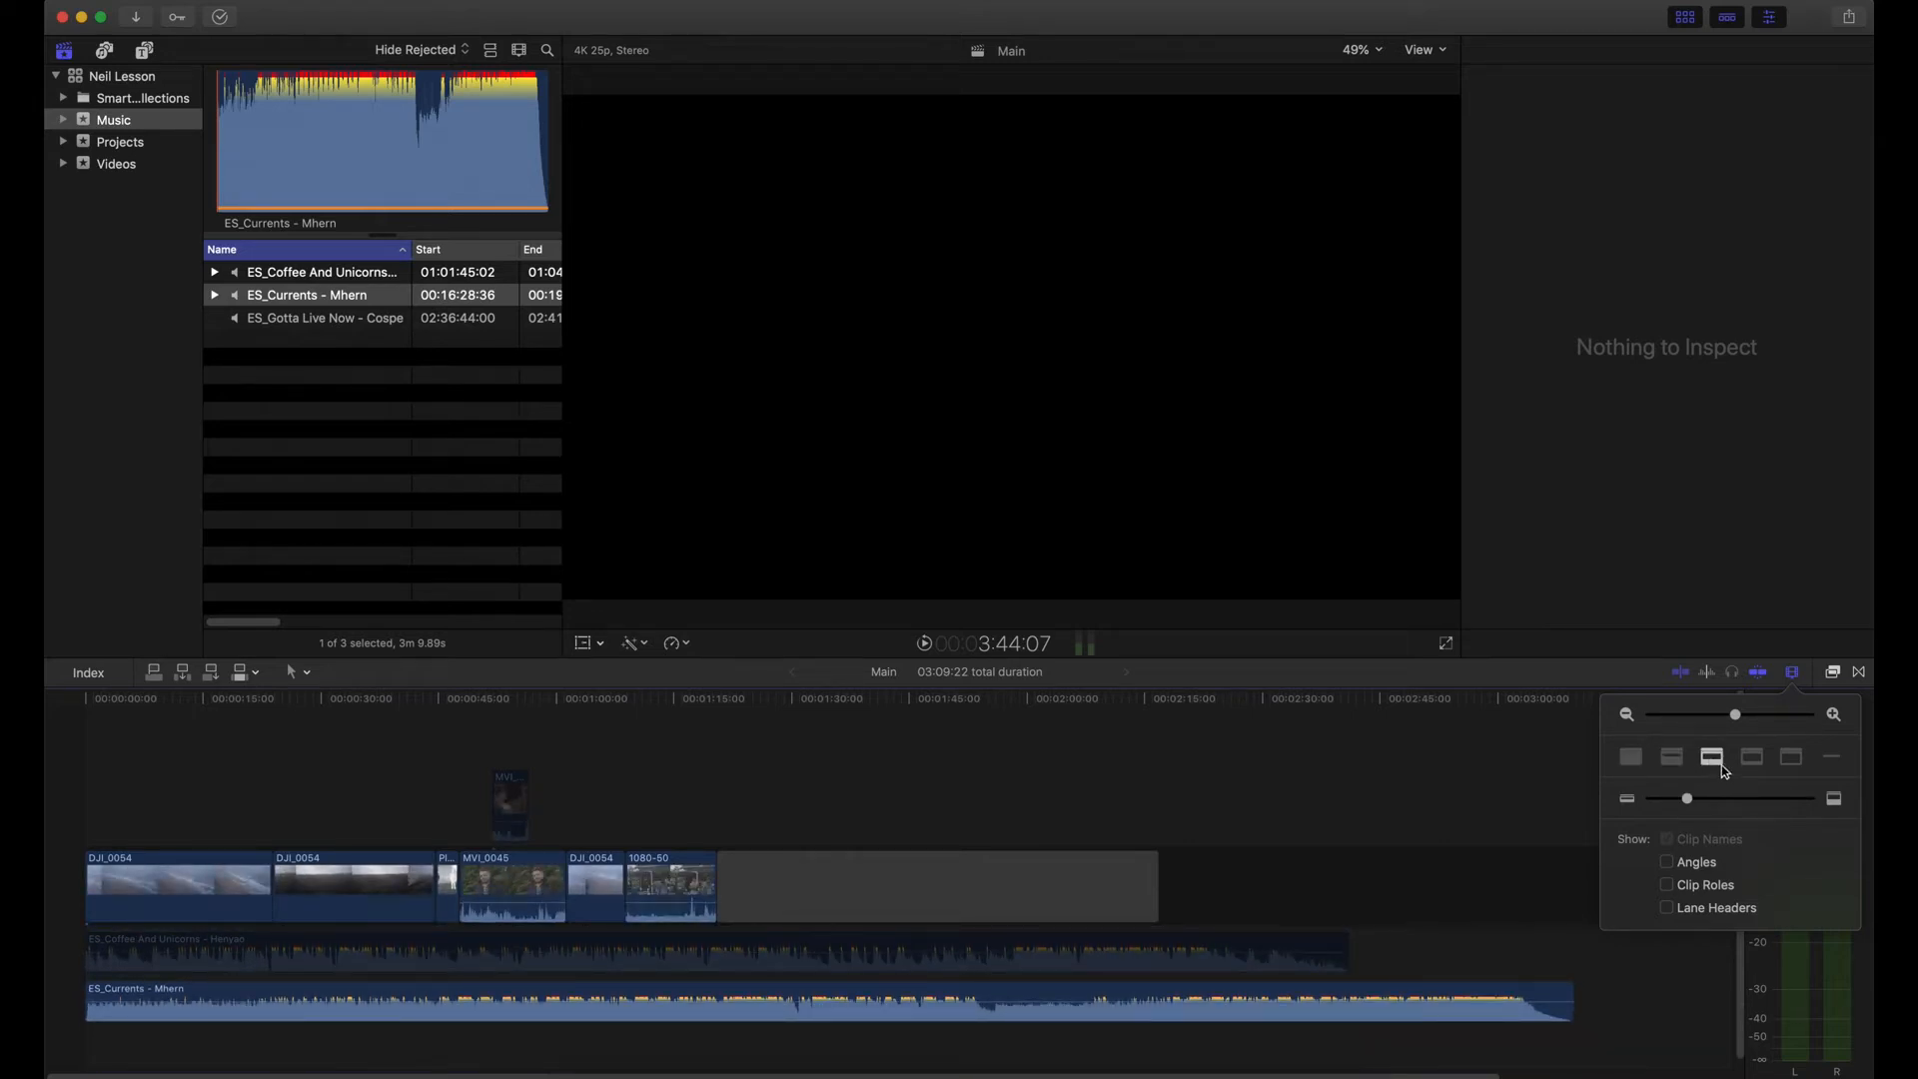
left_click(1755, 758)
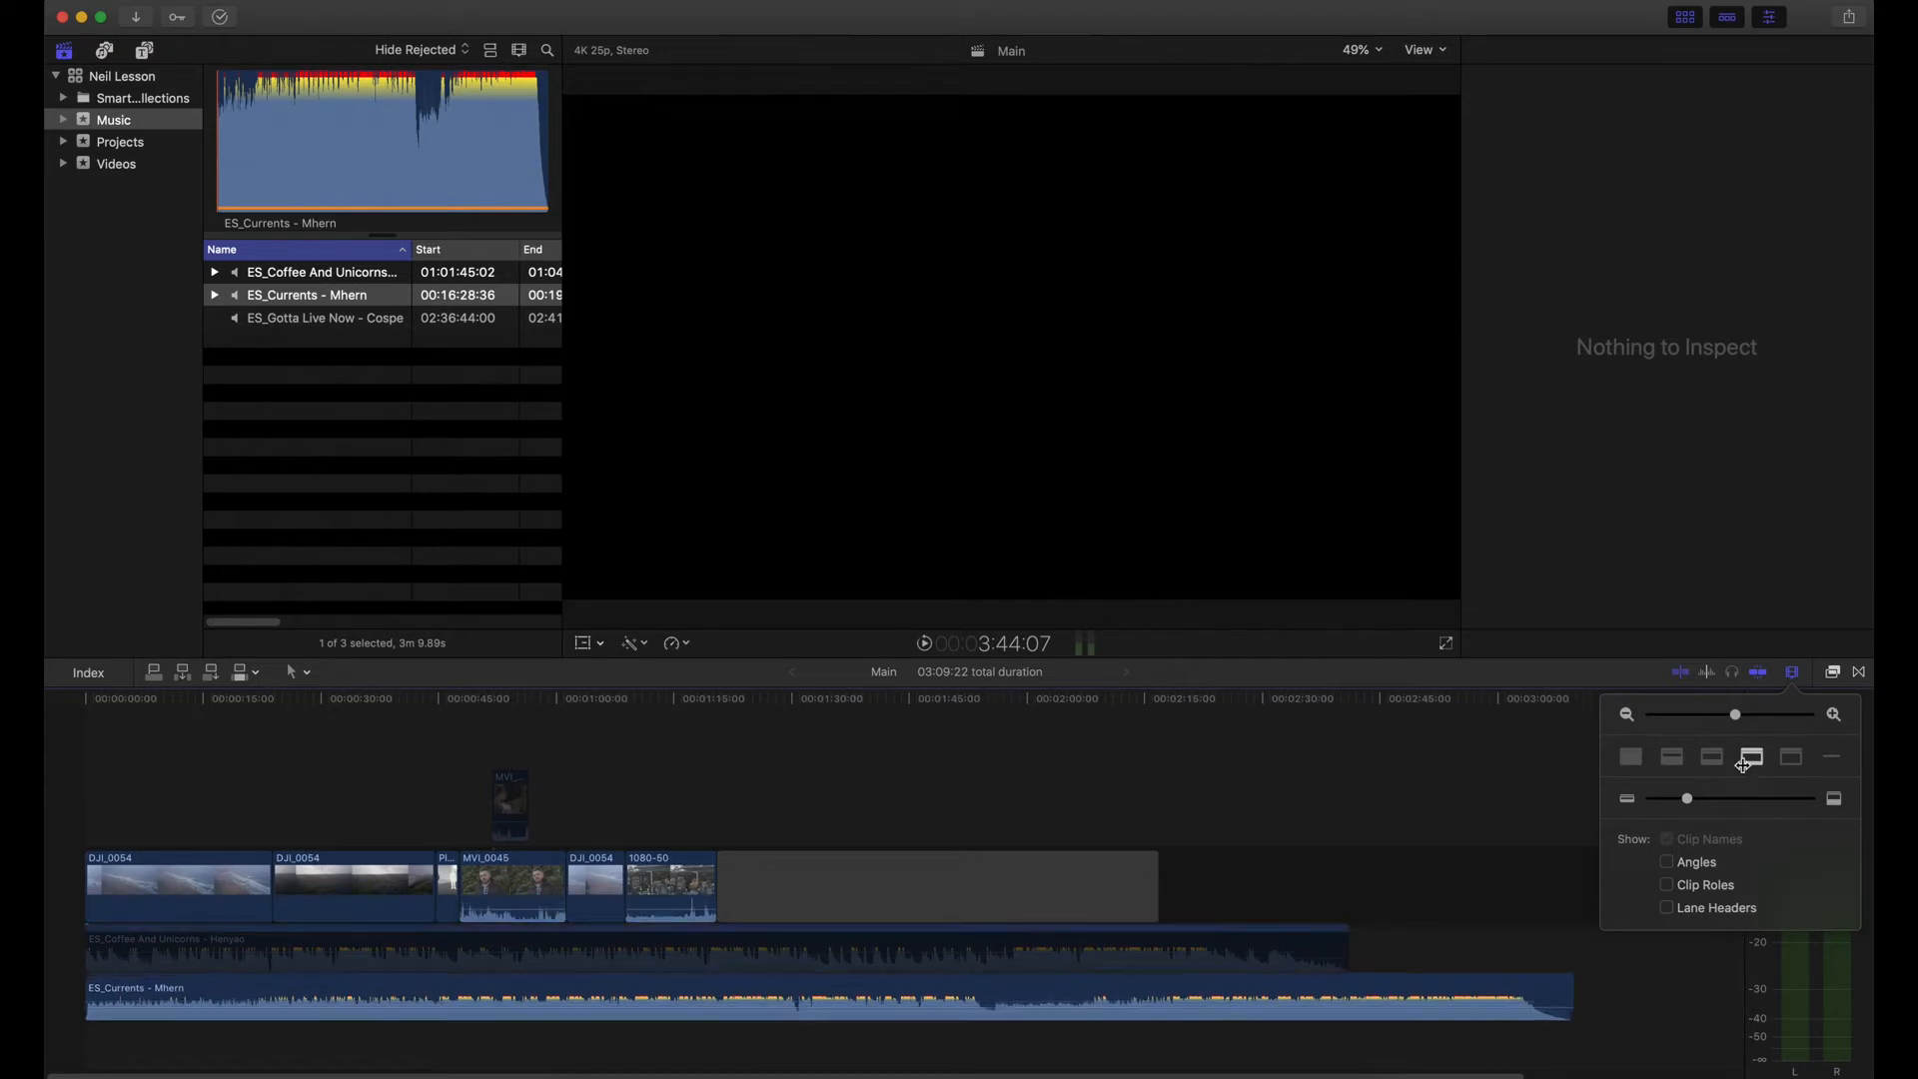
left_click(1796, 761)
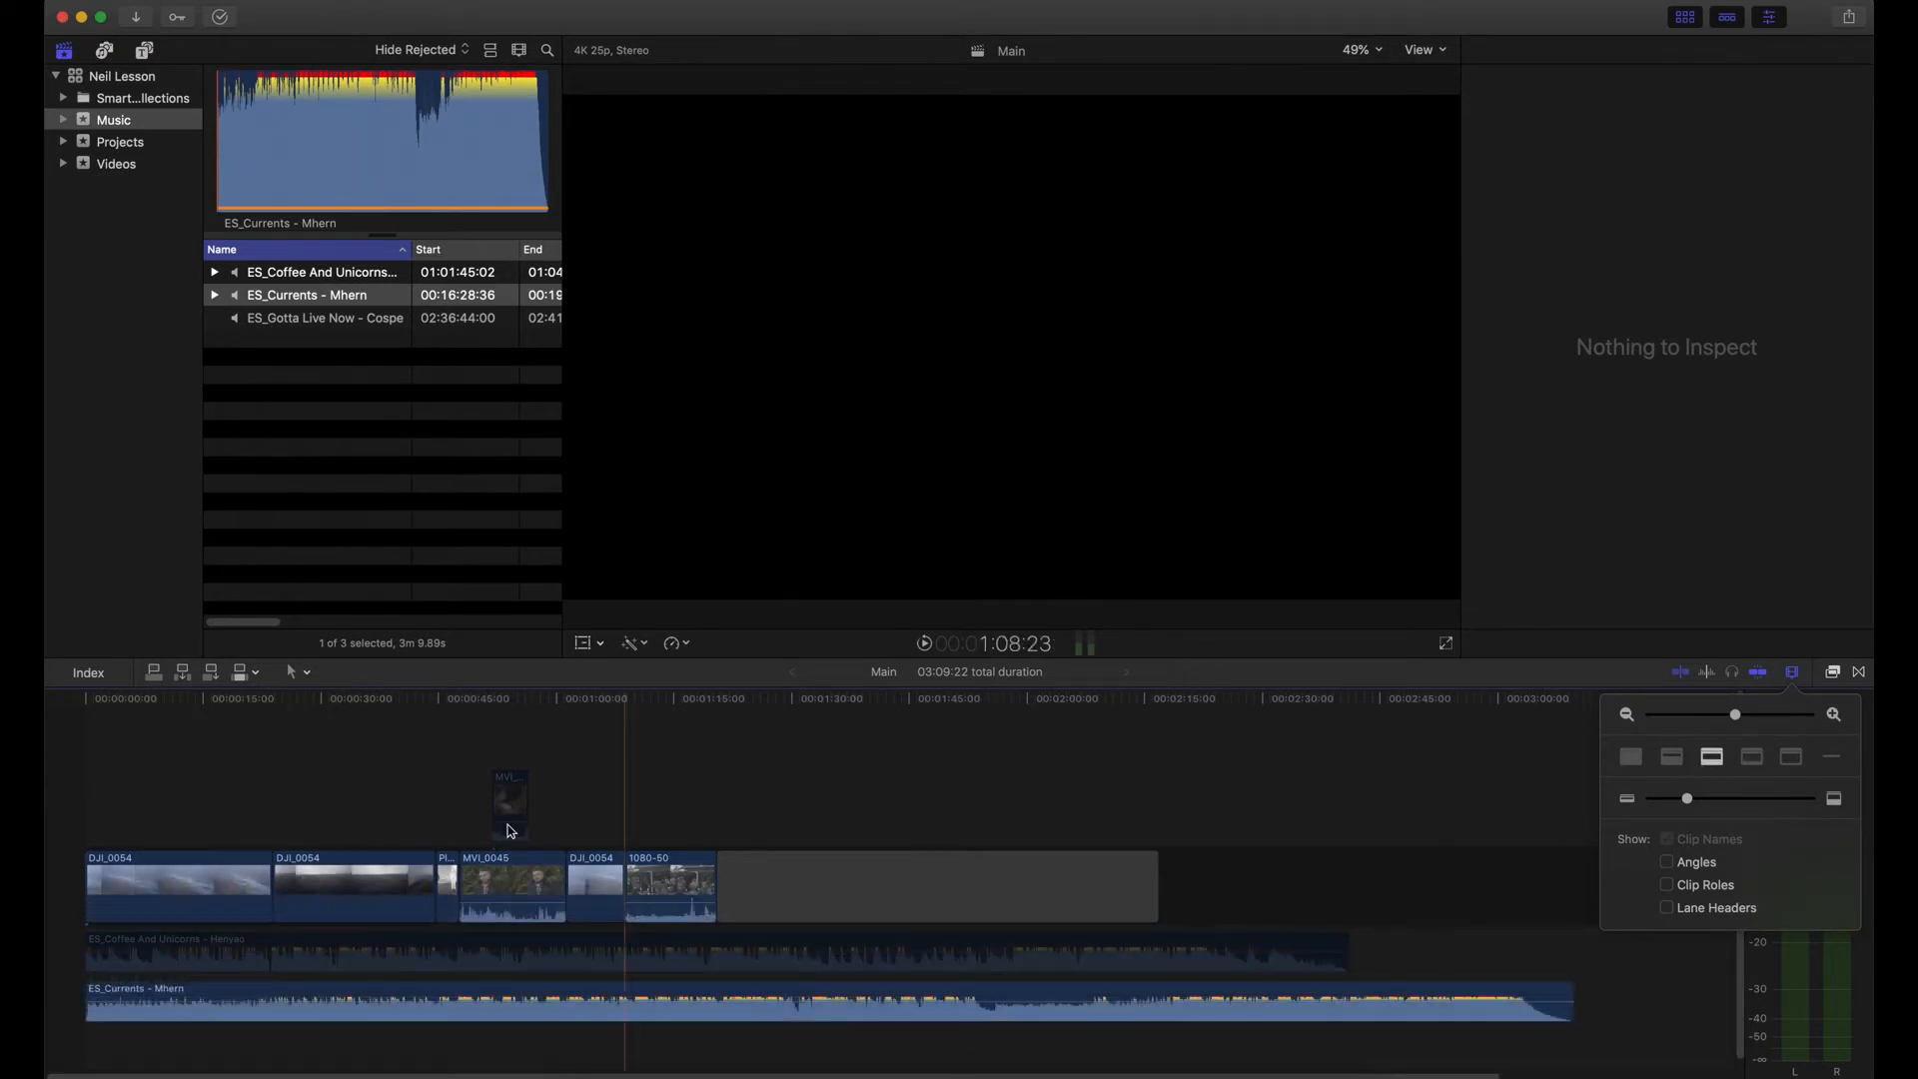
left_click(466, 867)
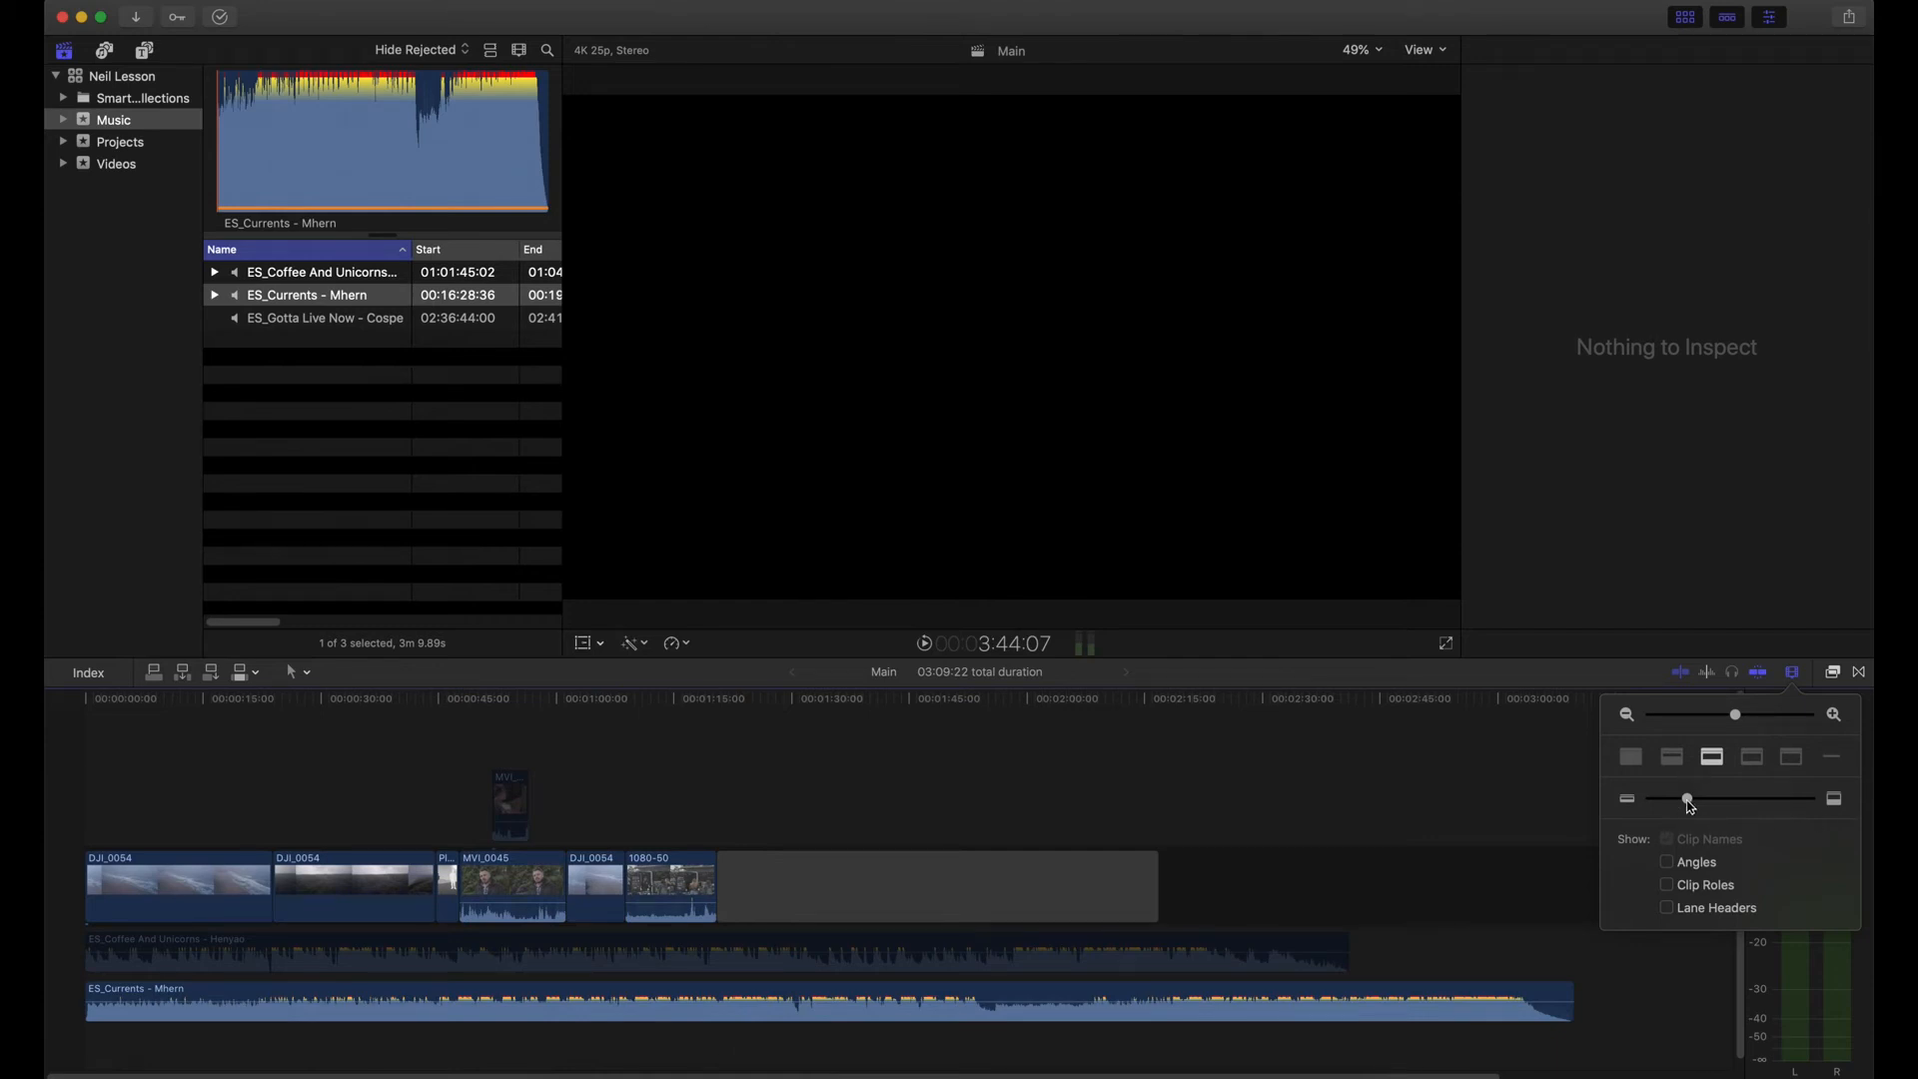
left_click_drag(1688, 808, 1734, 799)
Step: Raise the volume of the ES_Currents track in the timeline to 3.3 dB
left_click(152, 997)
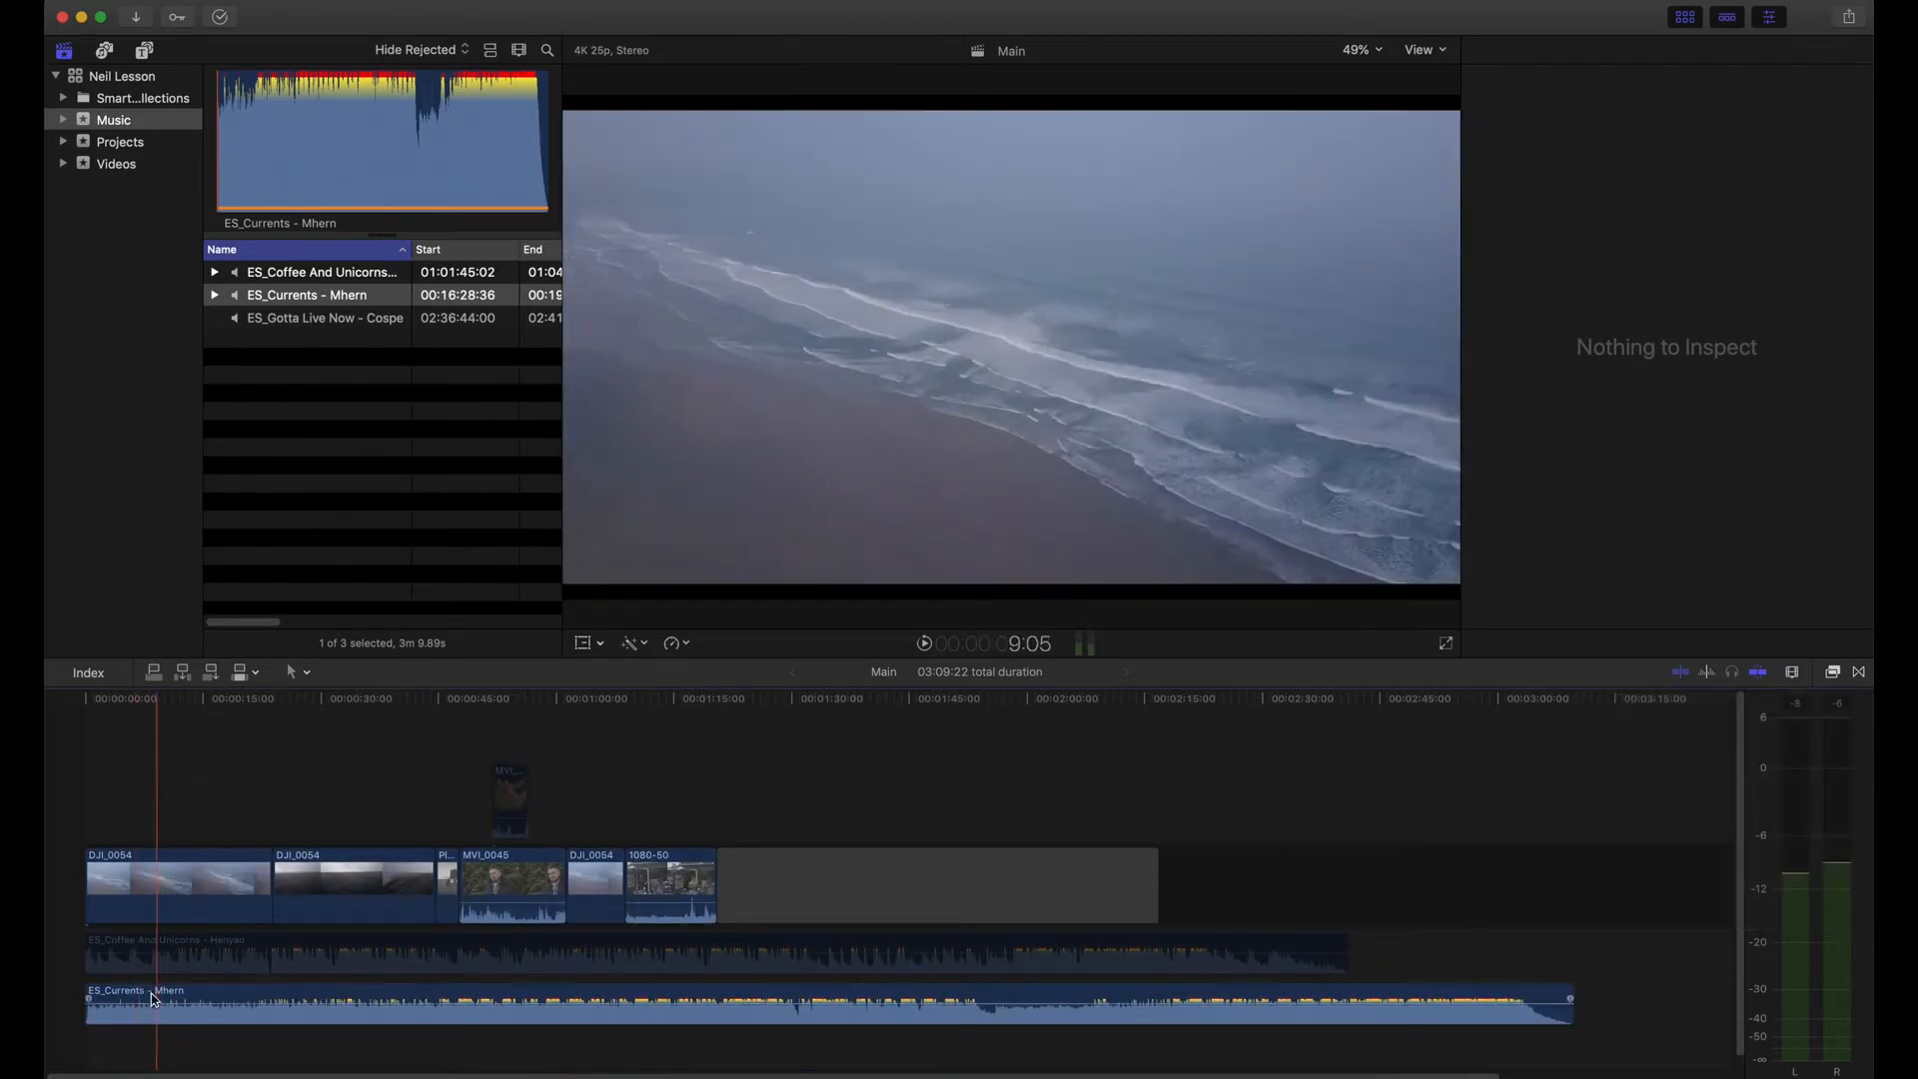
left_click(95, 1003)
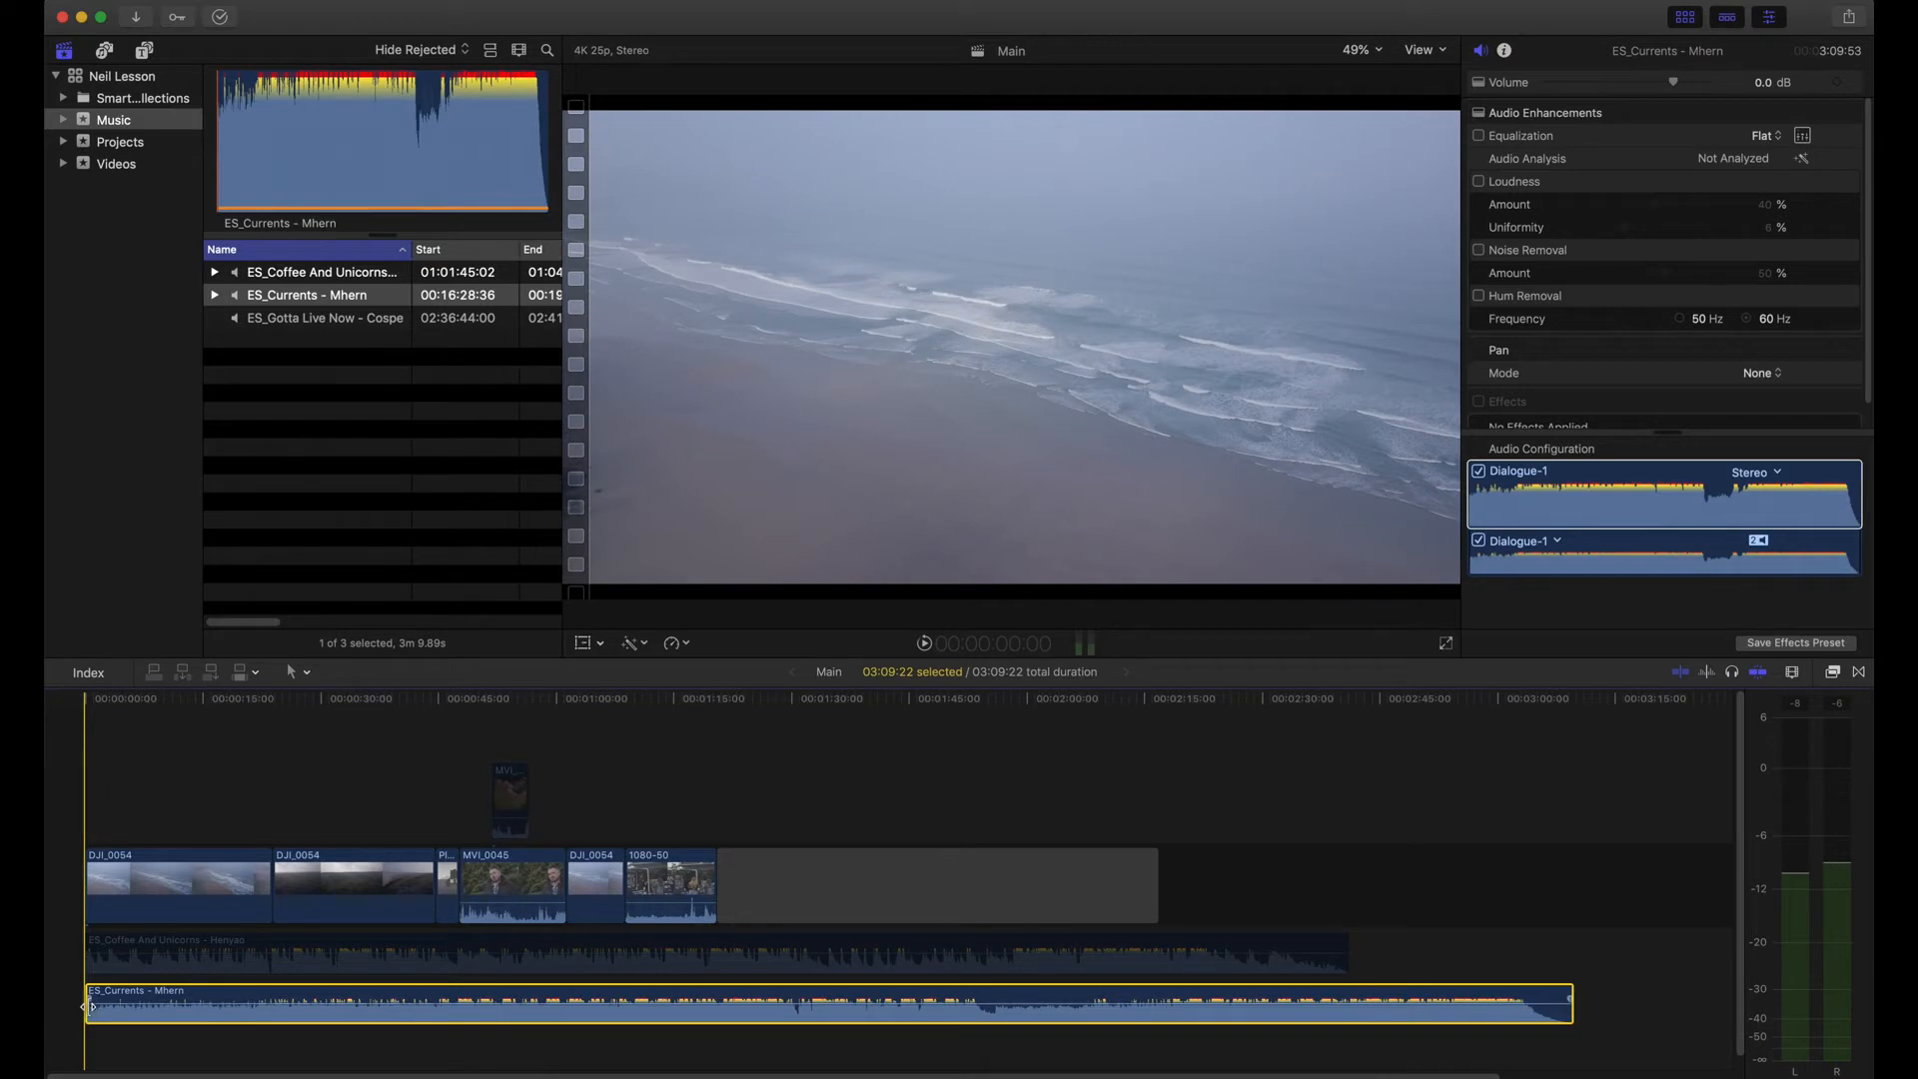
key("super+equal")
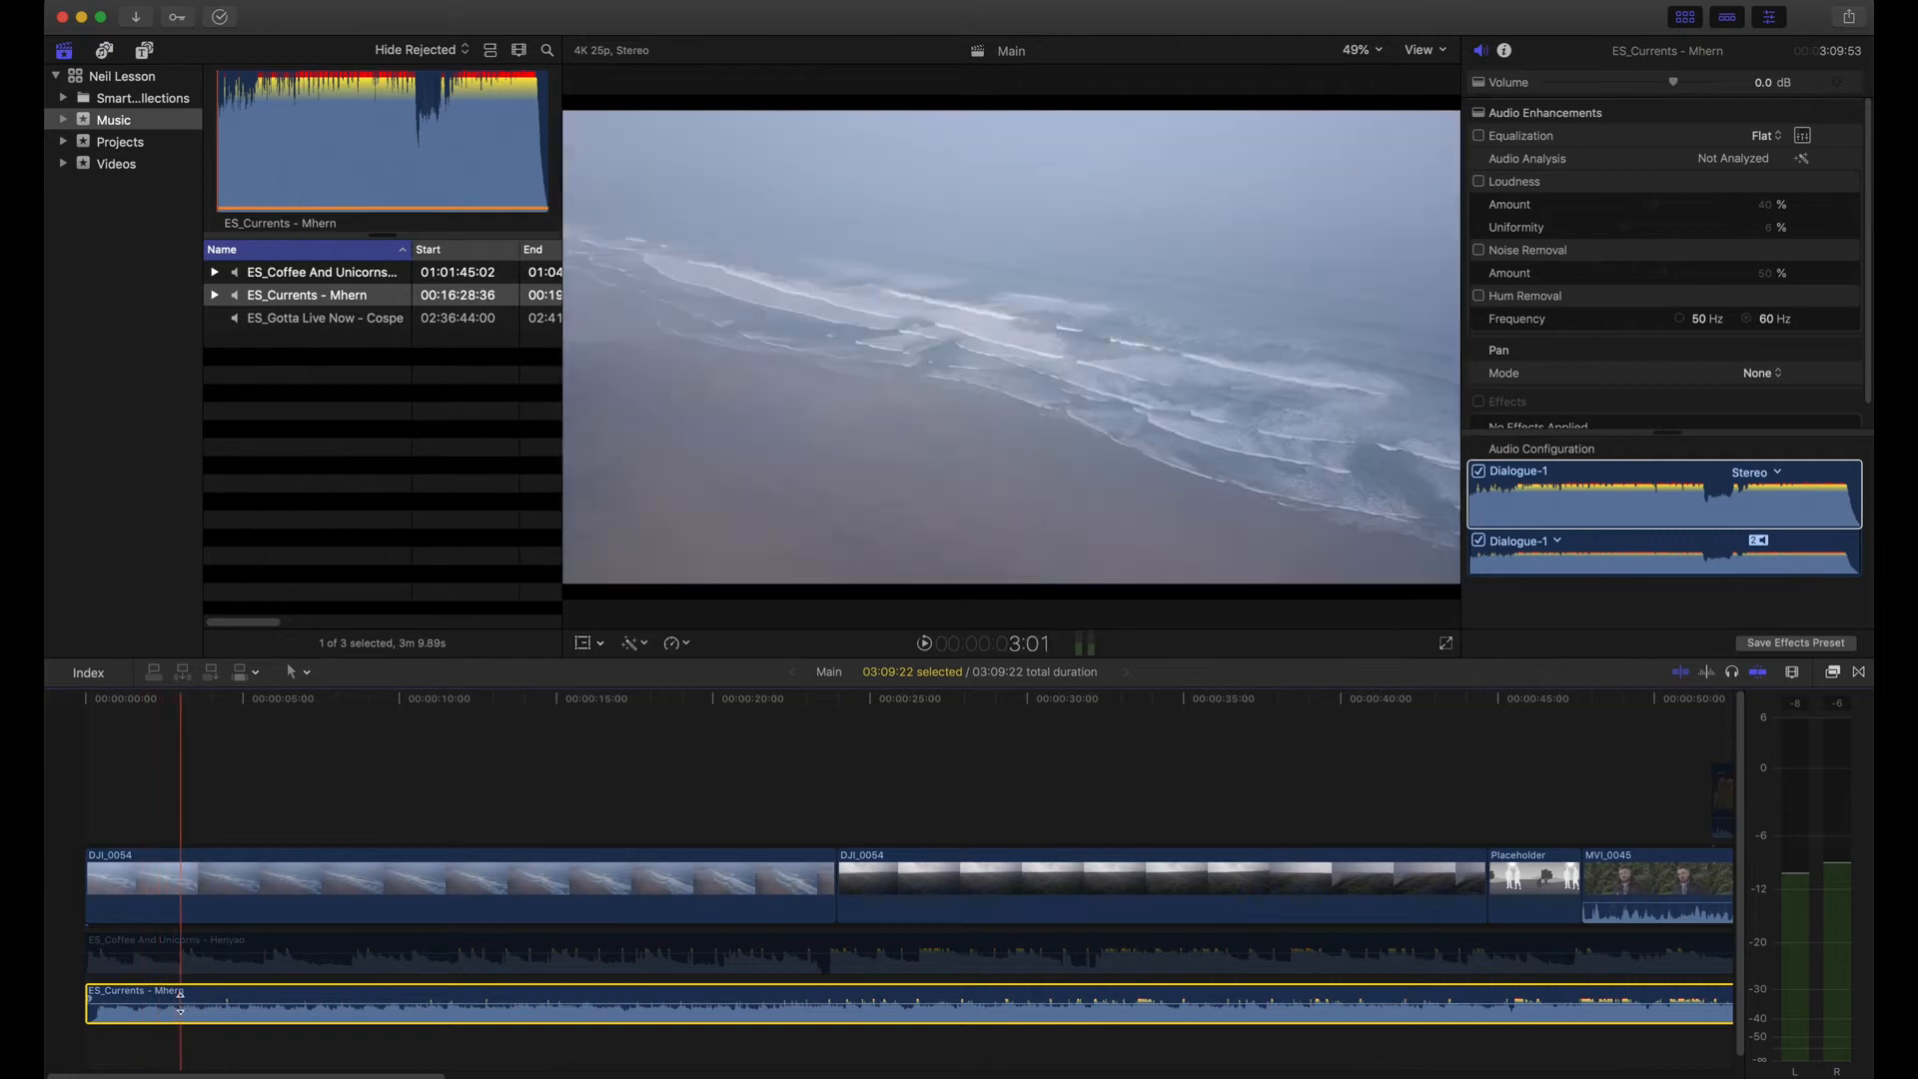
left_click_drag(590, 995, 588, 1002)
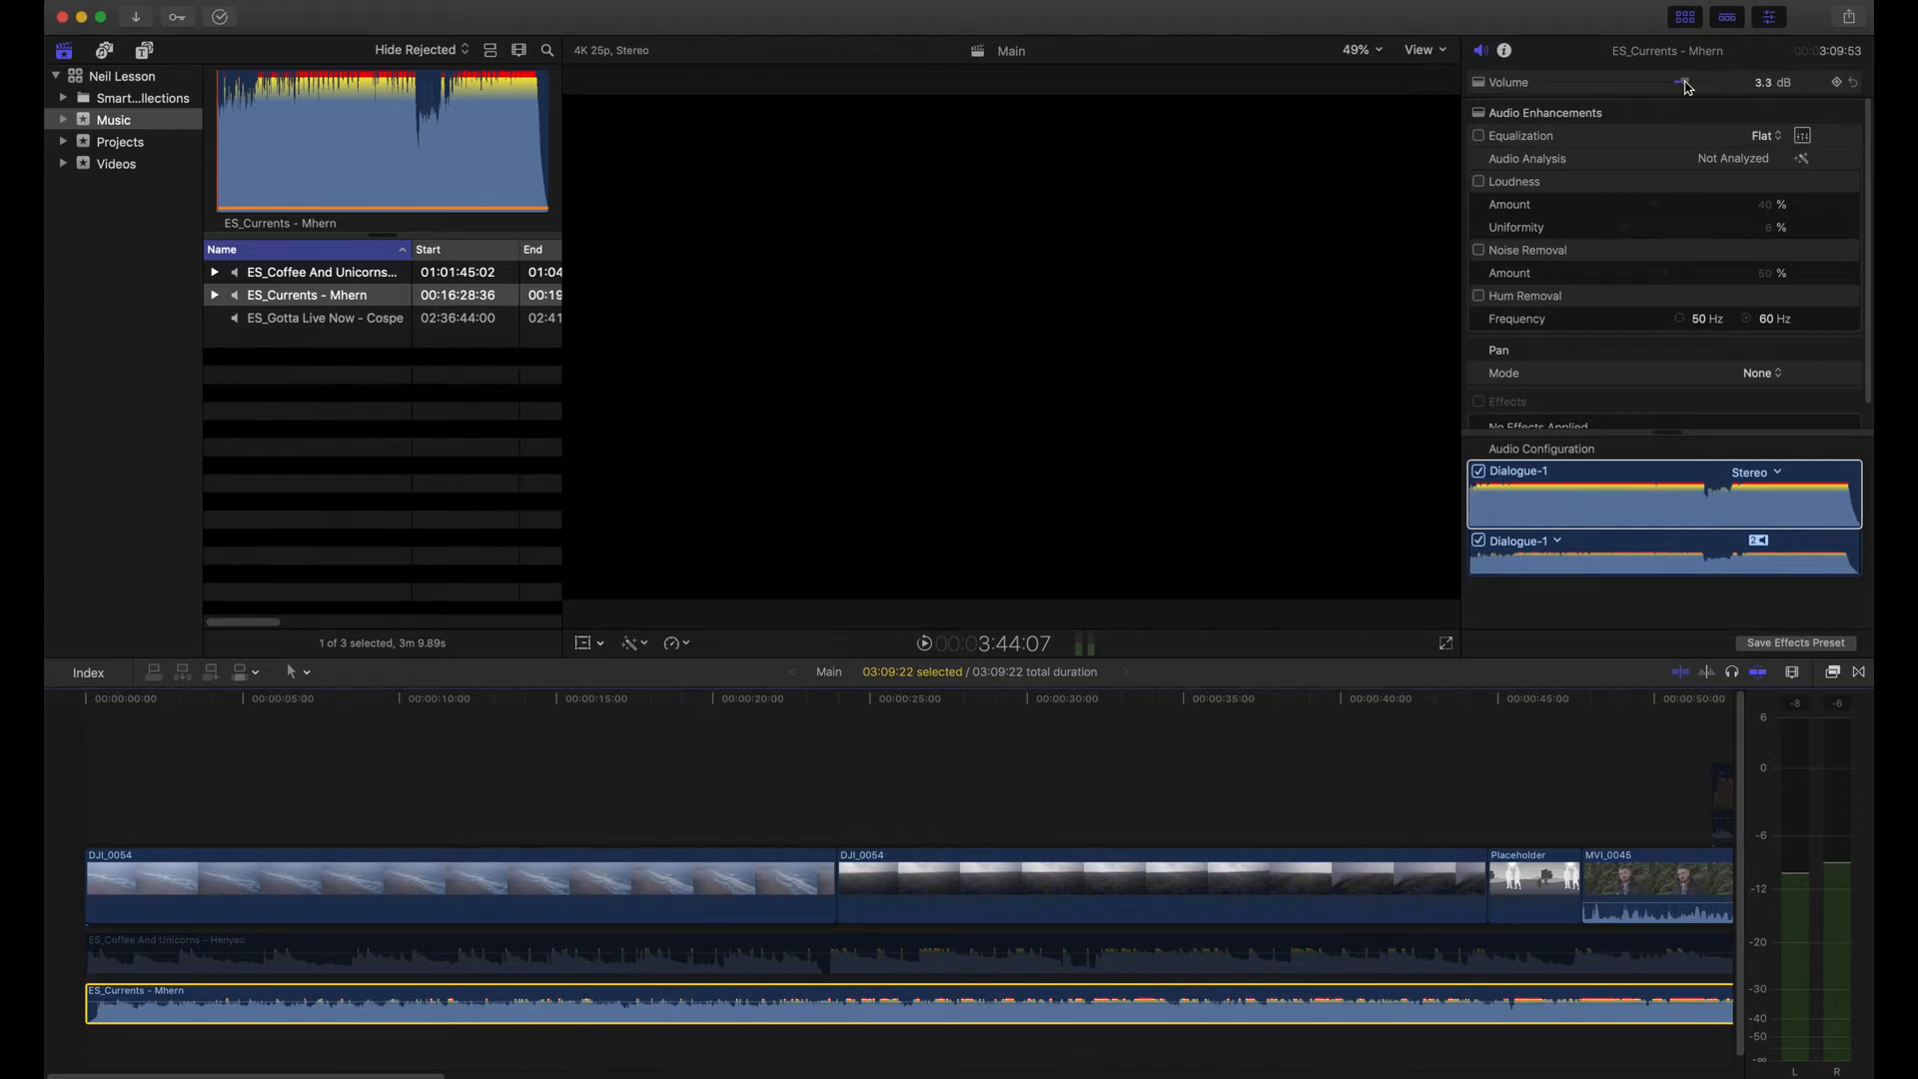
Step: Set the ES_Currents track's volume back to 0.0 dB, and add a short audio fade-in at its start
left_click_drag(1685, 88, 1678, 88)
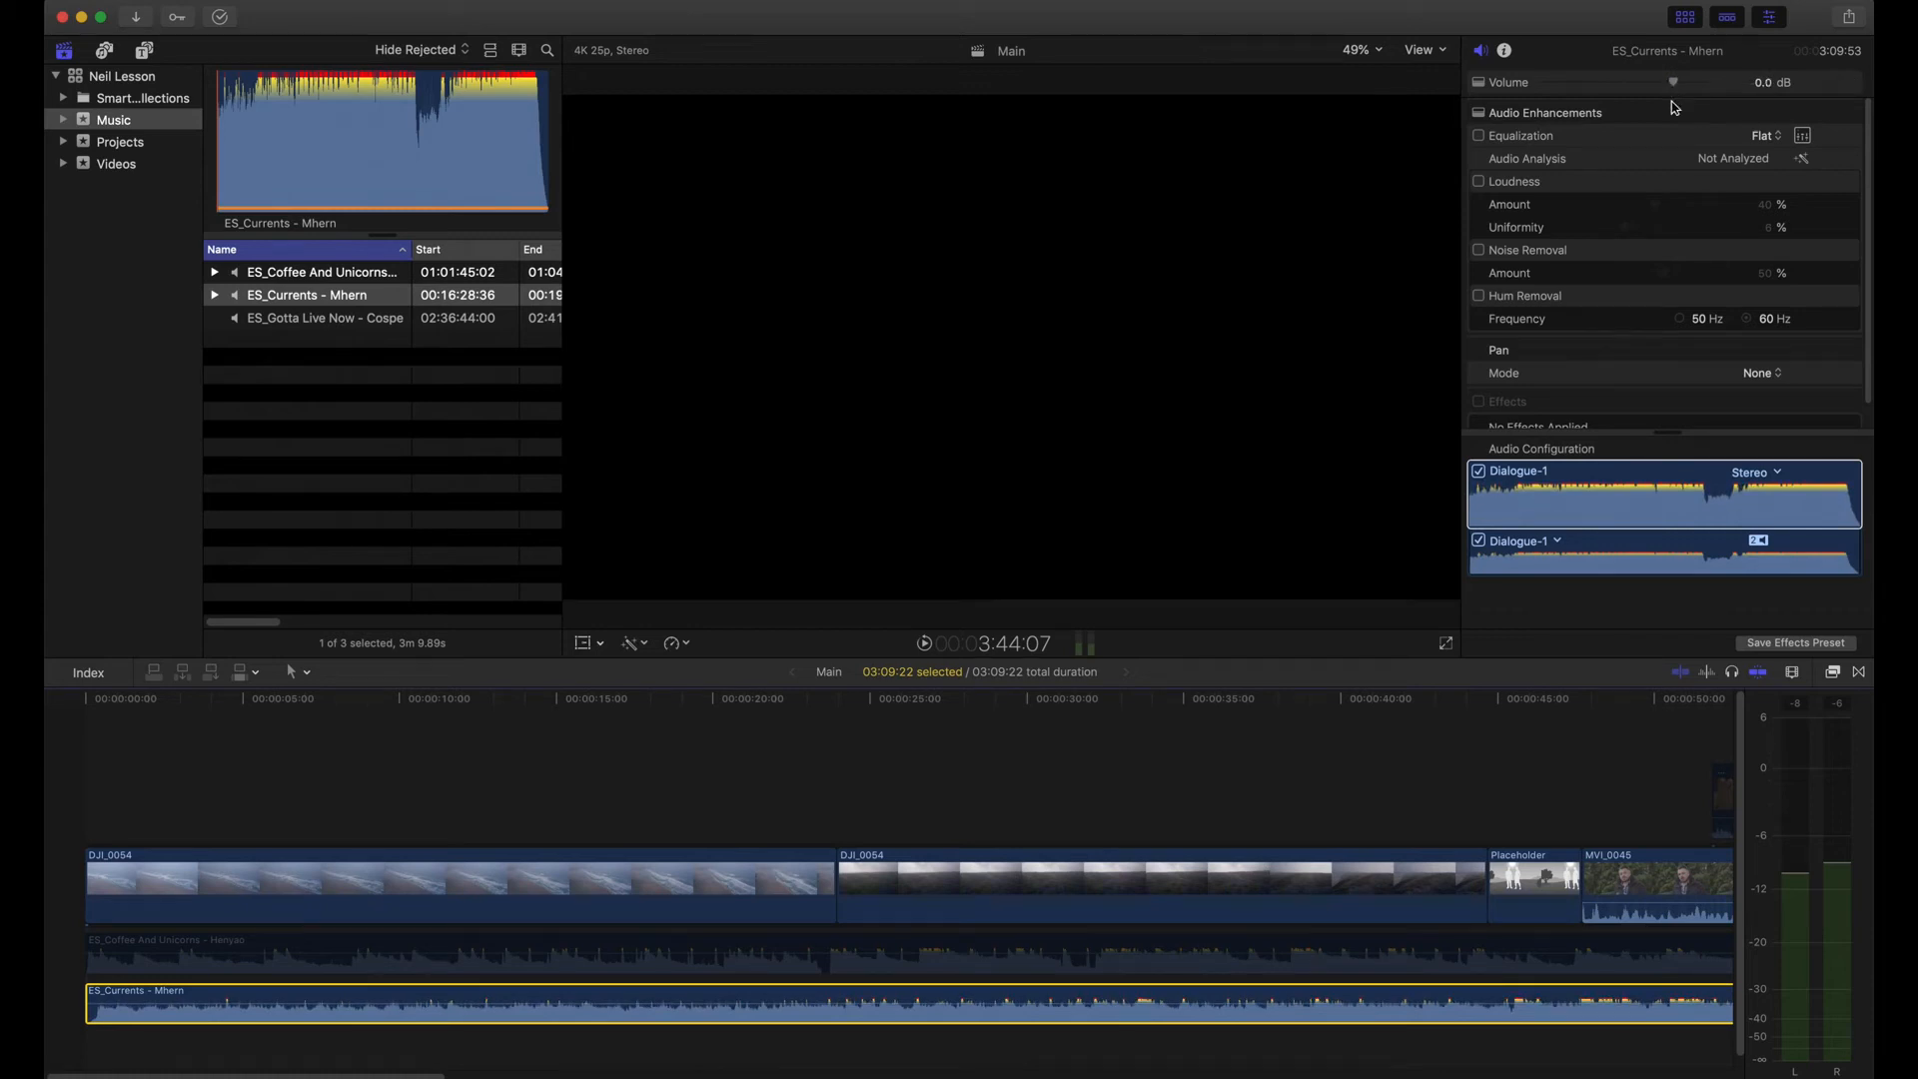
mouse_move(159, 1003)
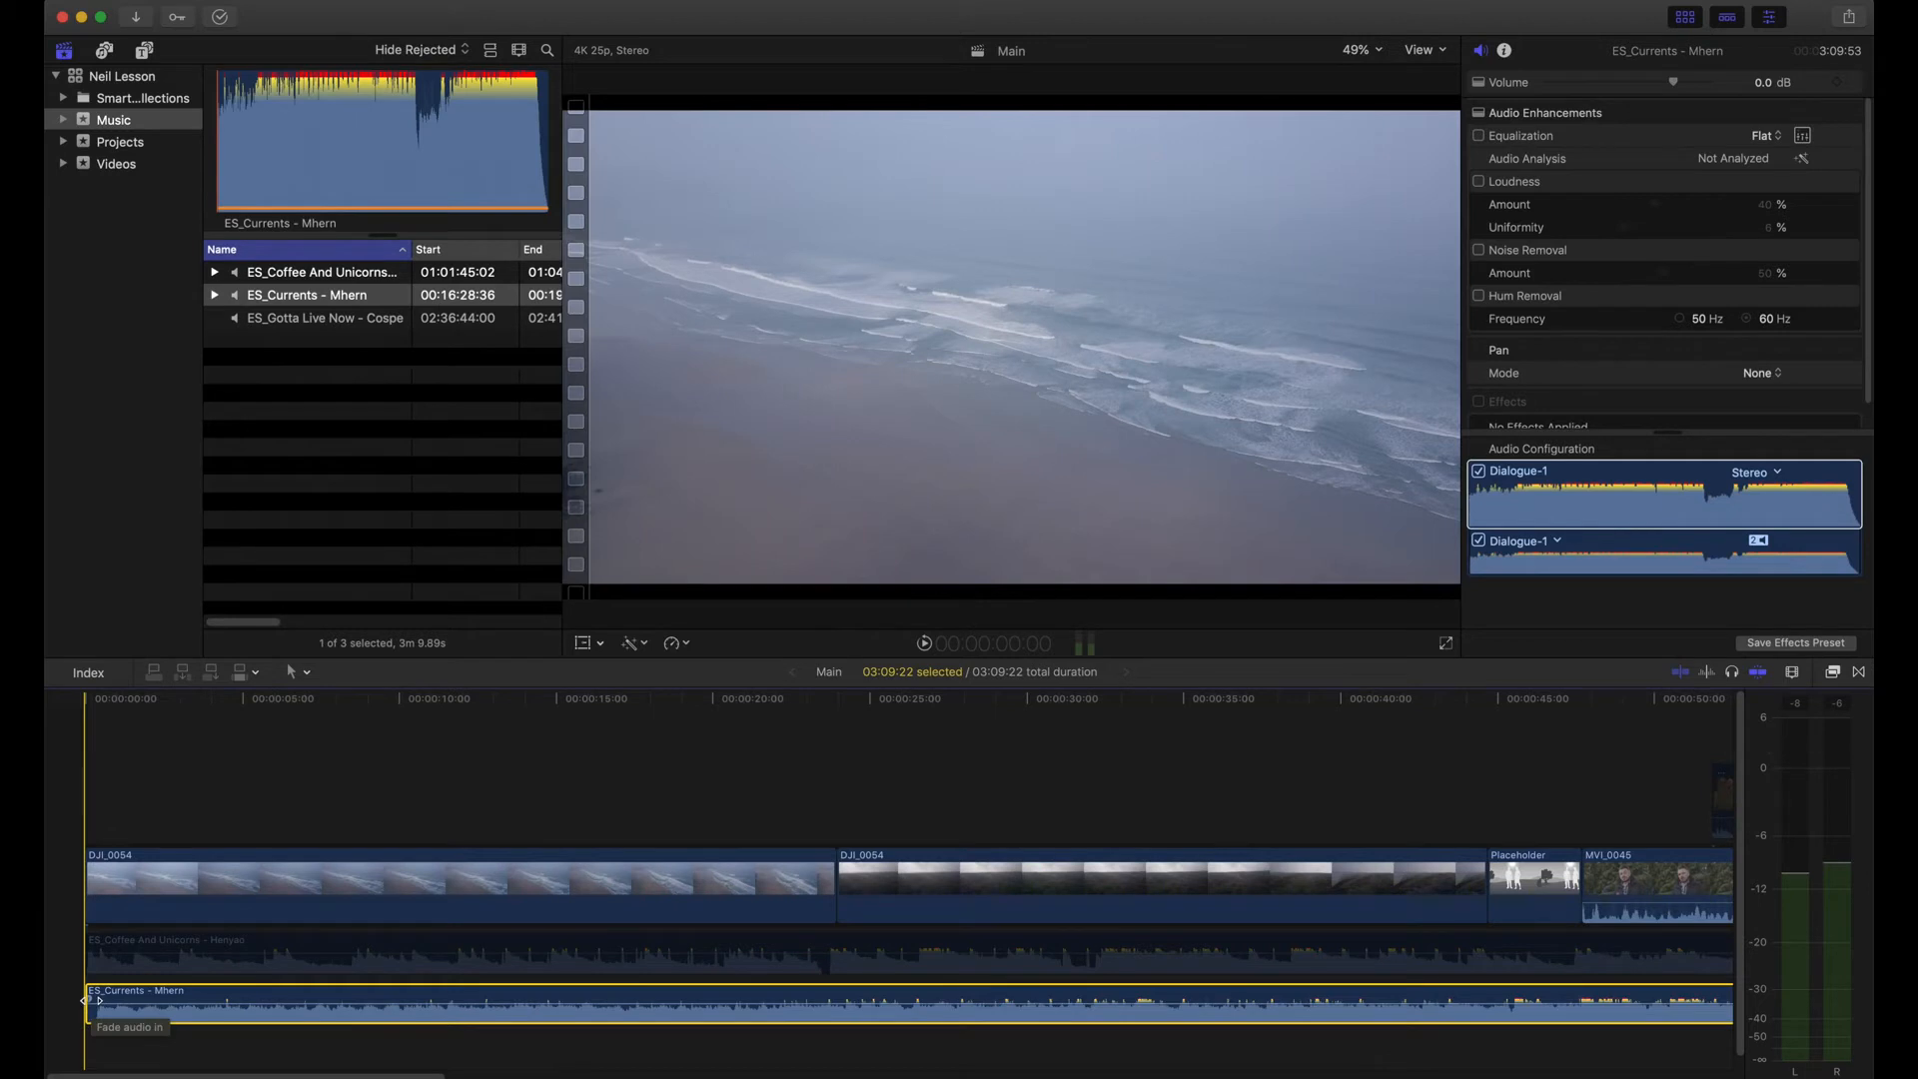
left_click_drag(88, 999, 404, 1001)
left_click_drag(405, 1003, 399, 1000)
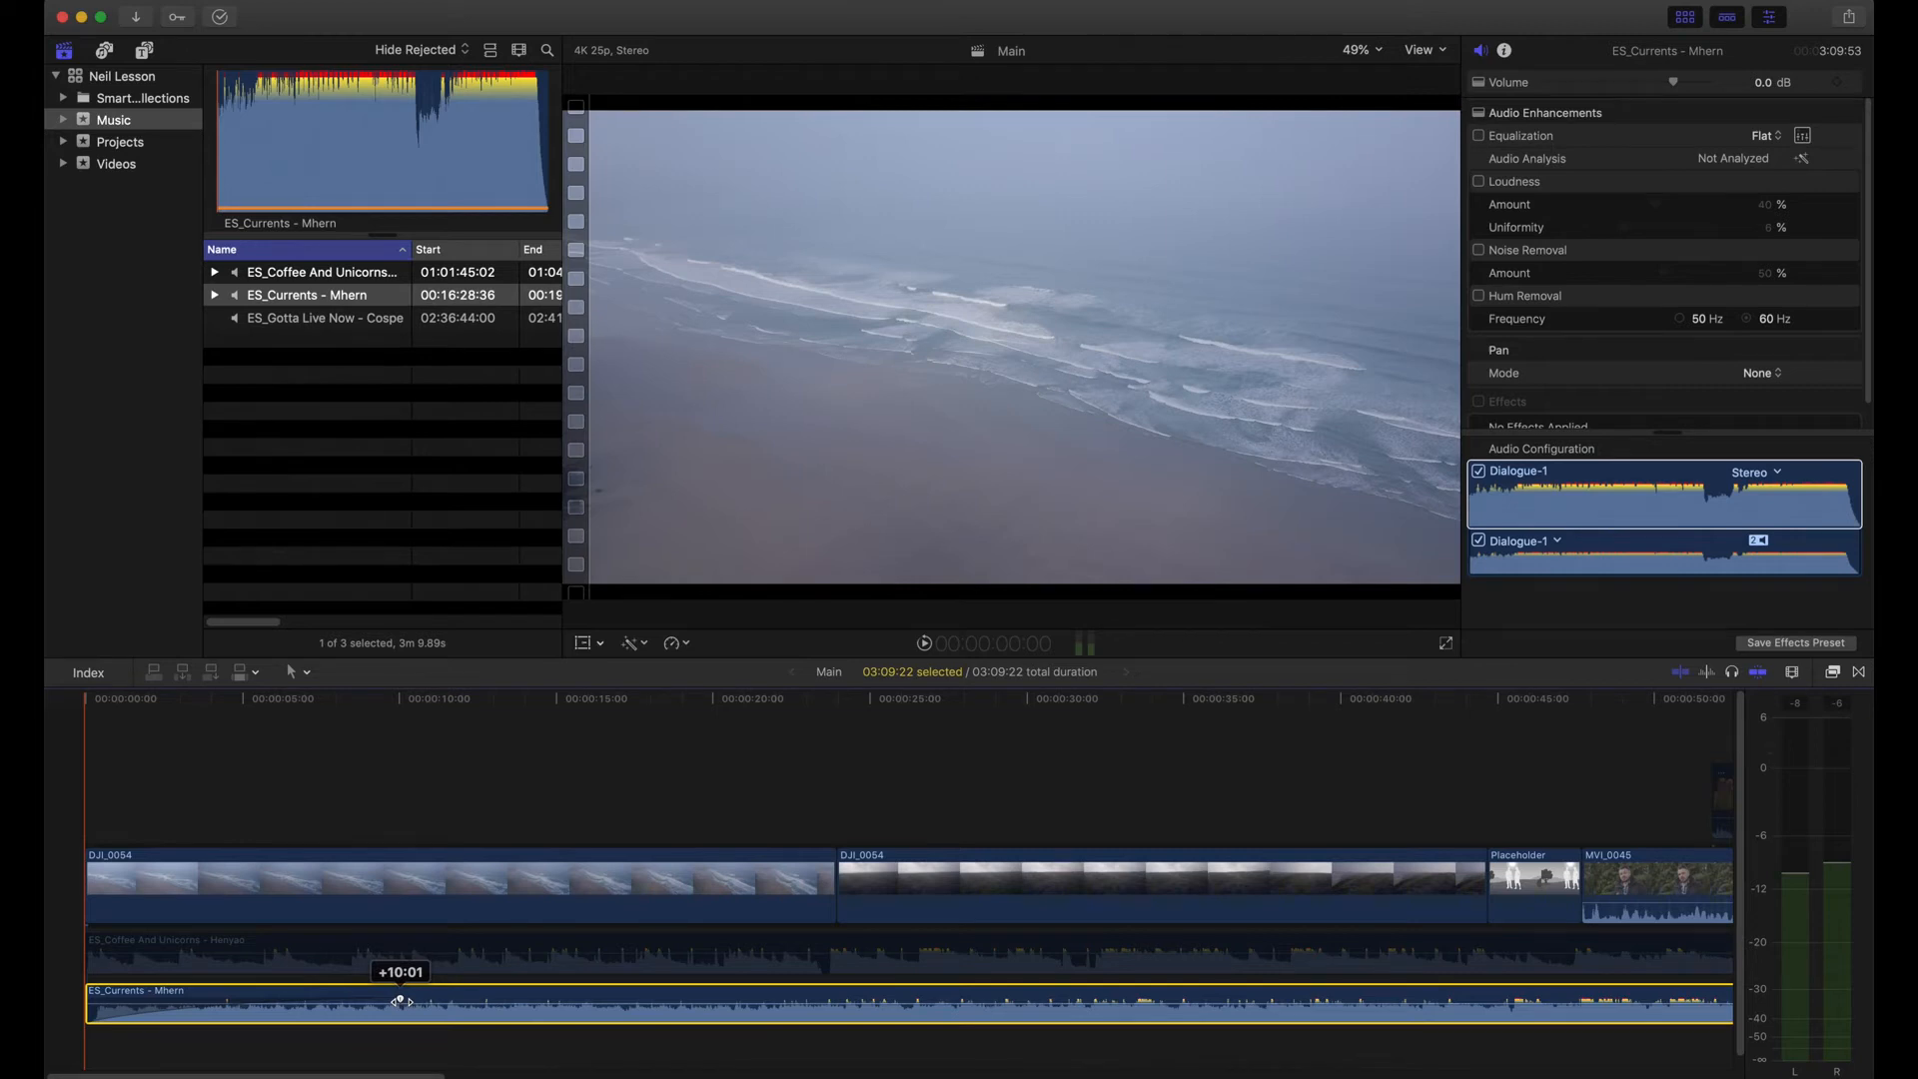
left_click_drag(399, 1000, 149, 1000)
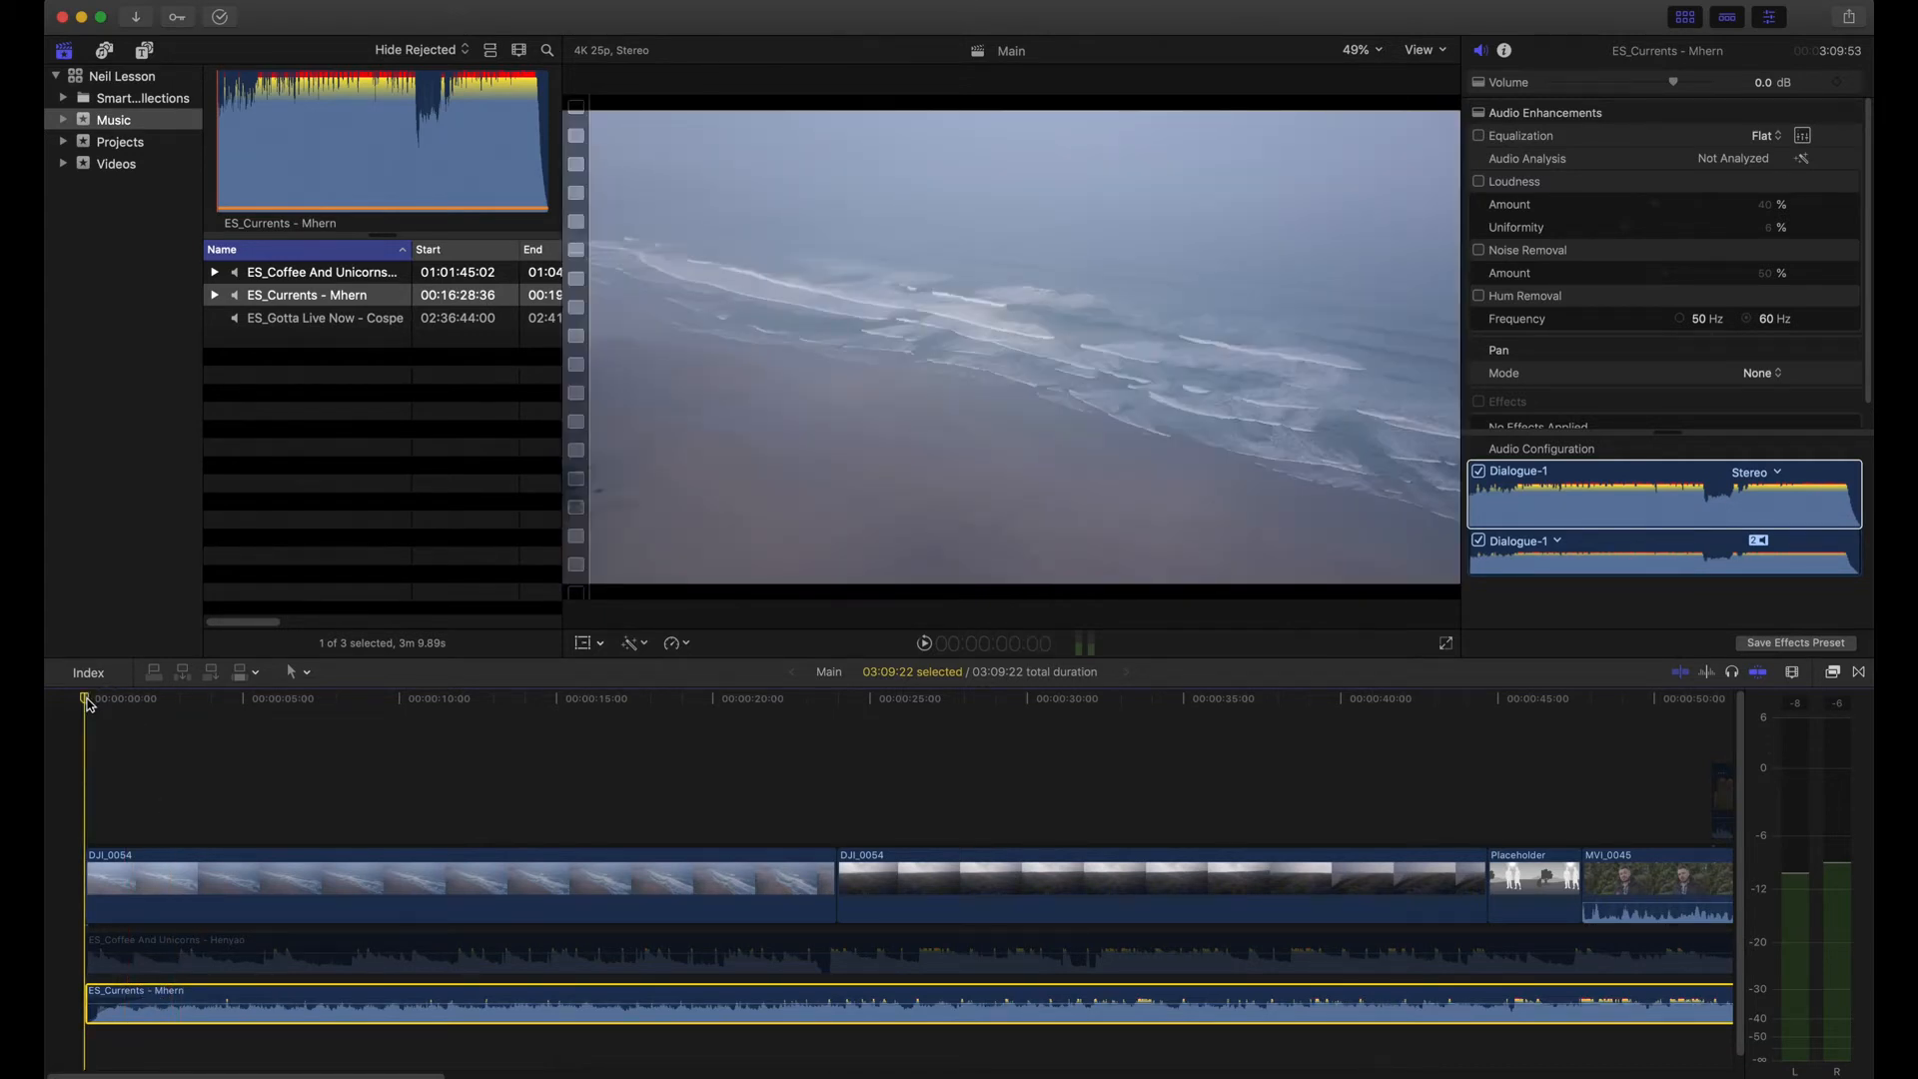
key("space")
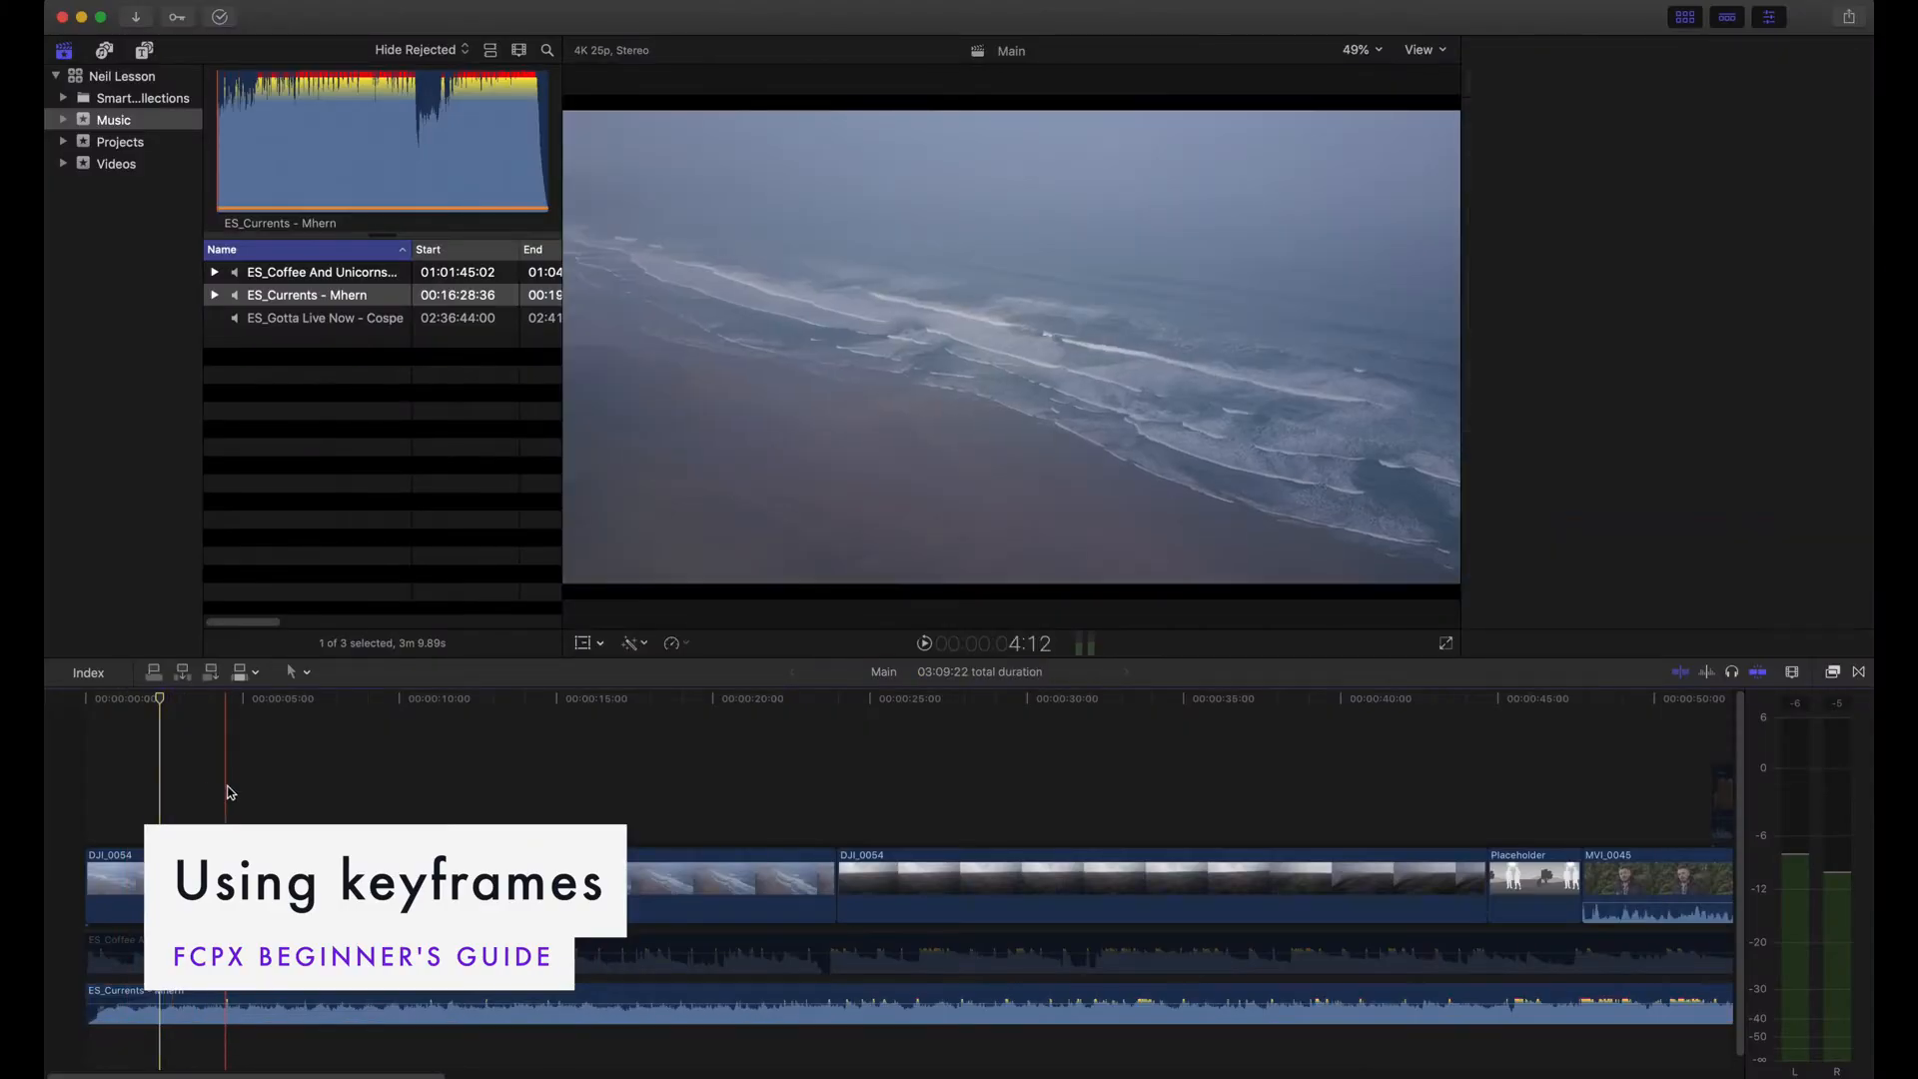
Step: Add volume keyframes to the ES_Currents track at 22:16 and 23:10
left_click(228, 790)
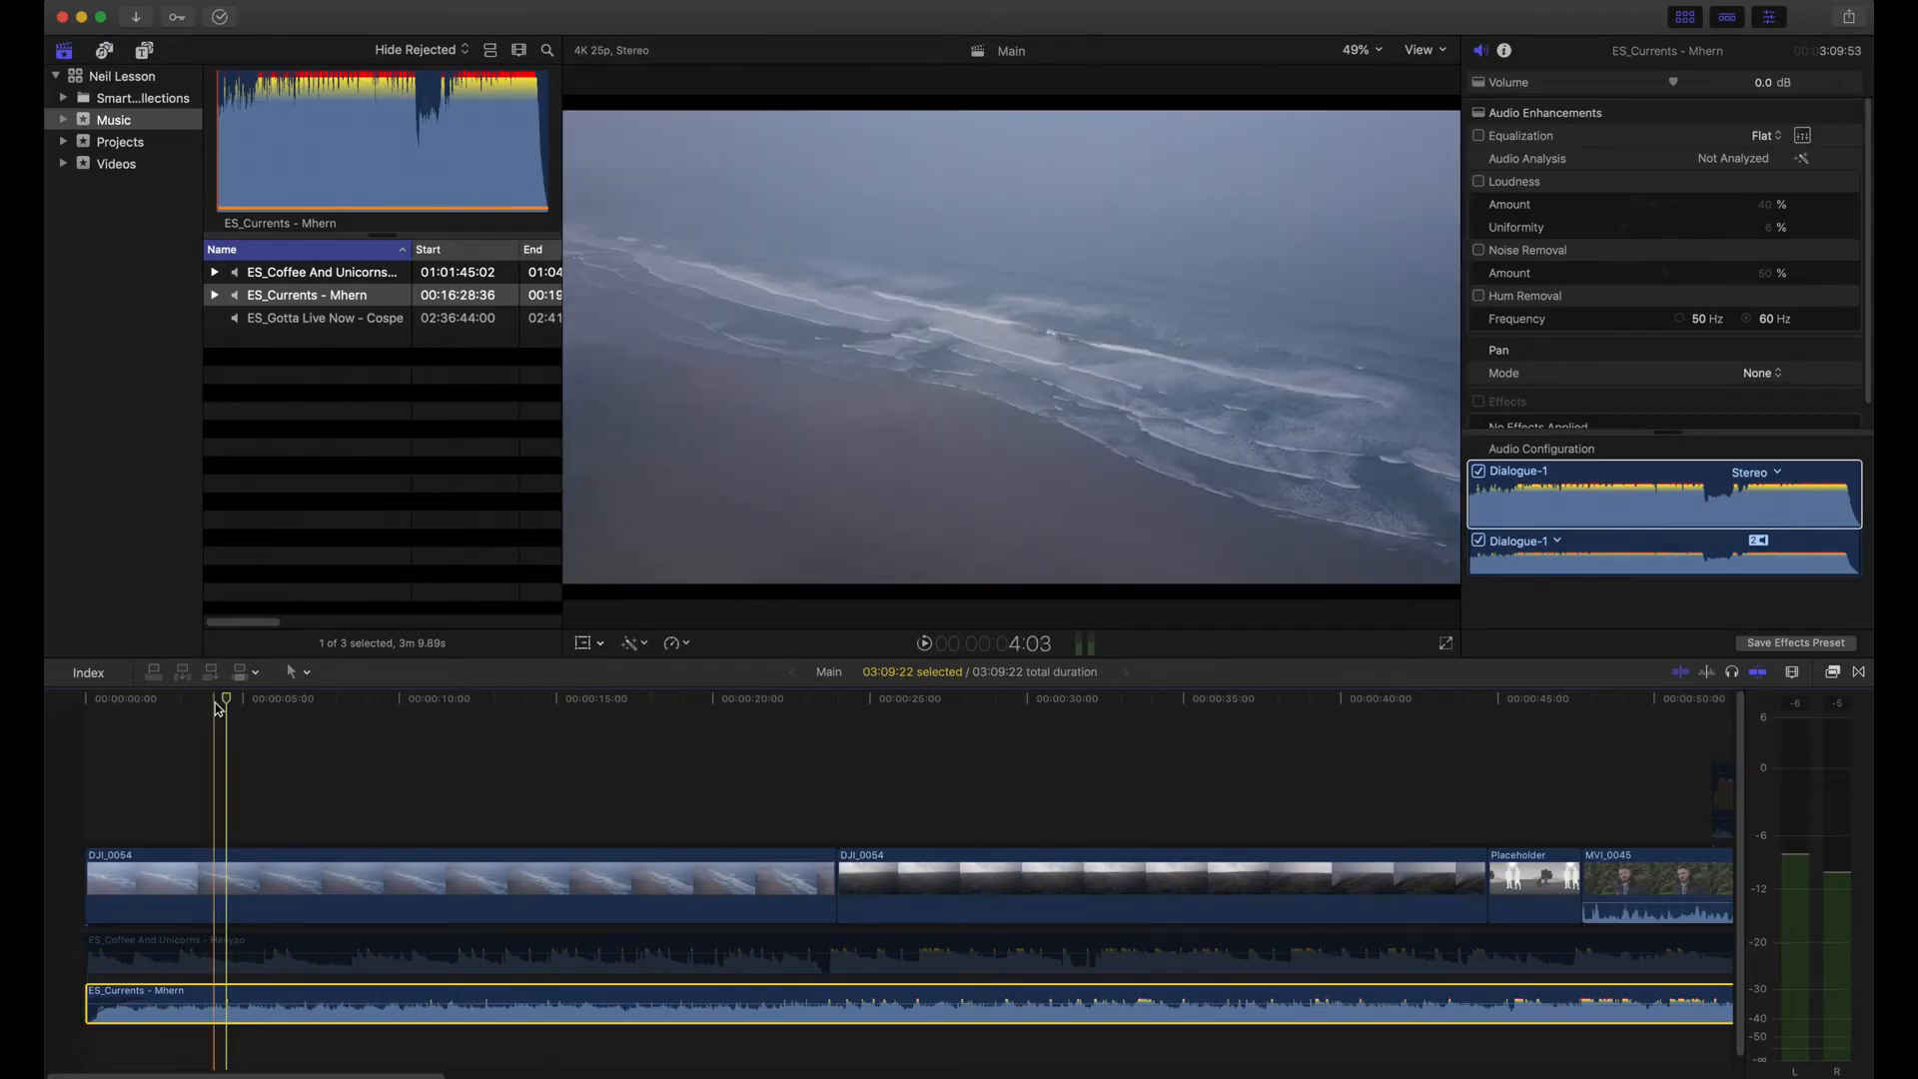
left_click_drag(238, 706, 800, 768)
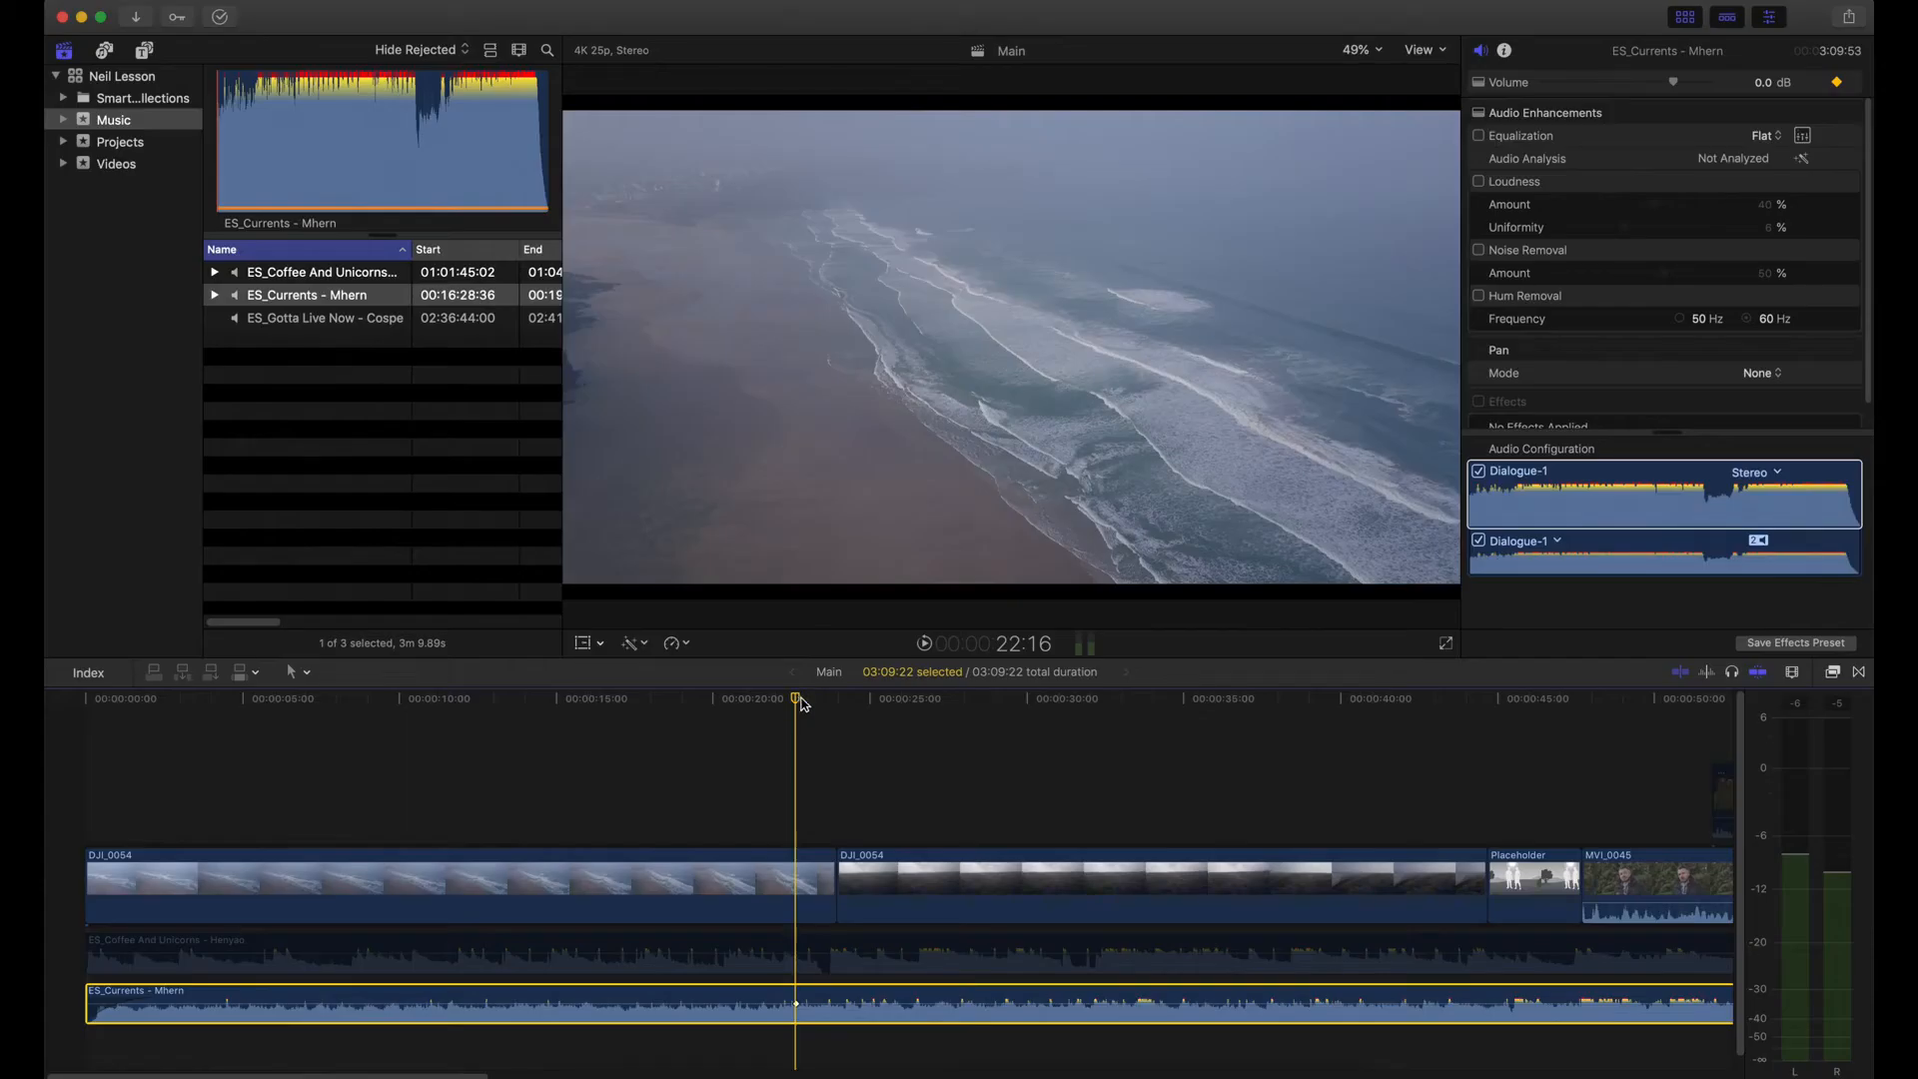
mouse_move(800, 705)
left_mouse_down()
mouse_move(840, 704)
mouse_move(824, 708)
left_mouse_up()
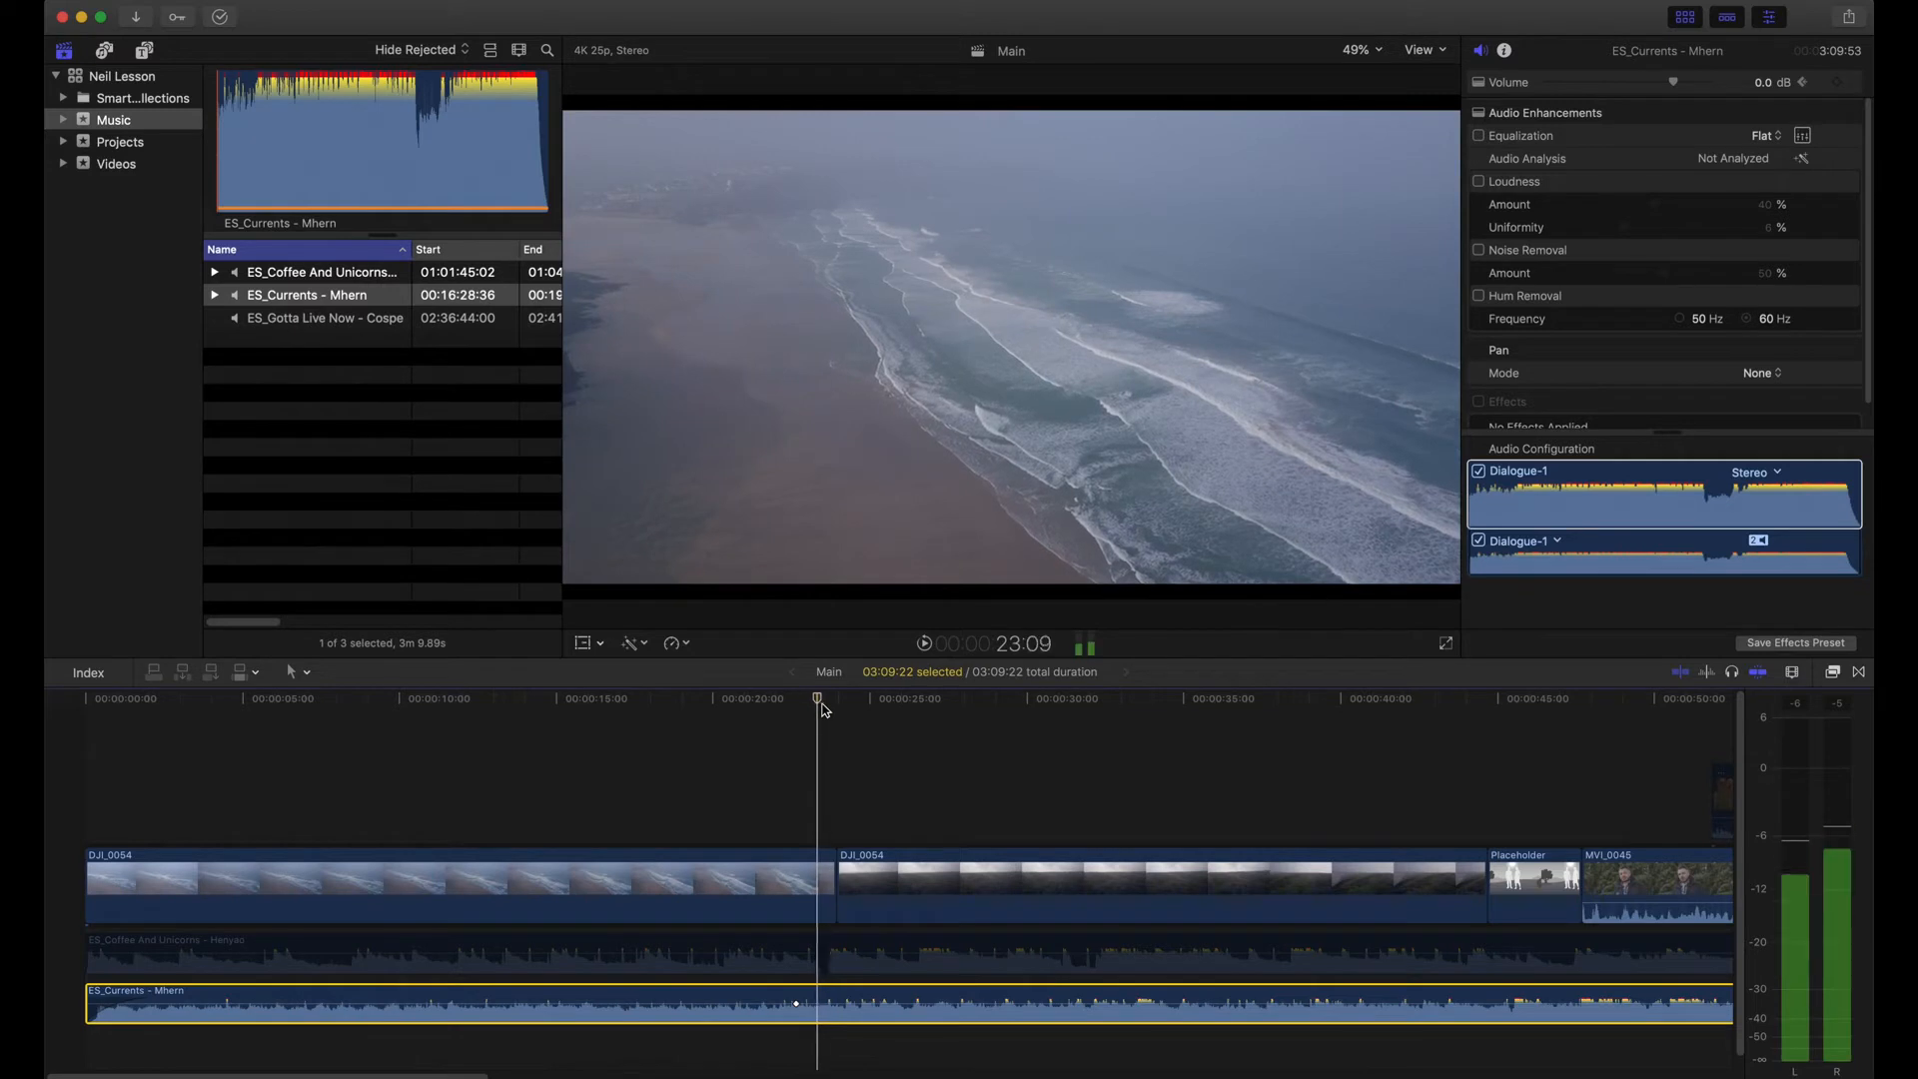
key("Left")
key("Left")
key("Left")
key("Left")
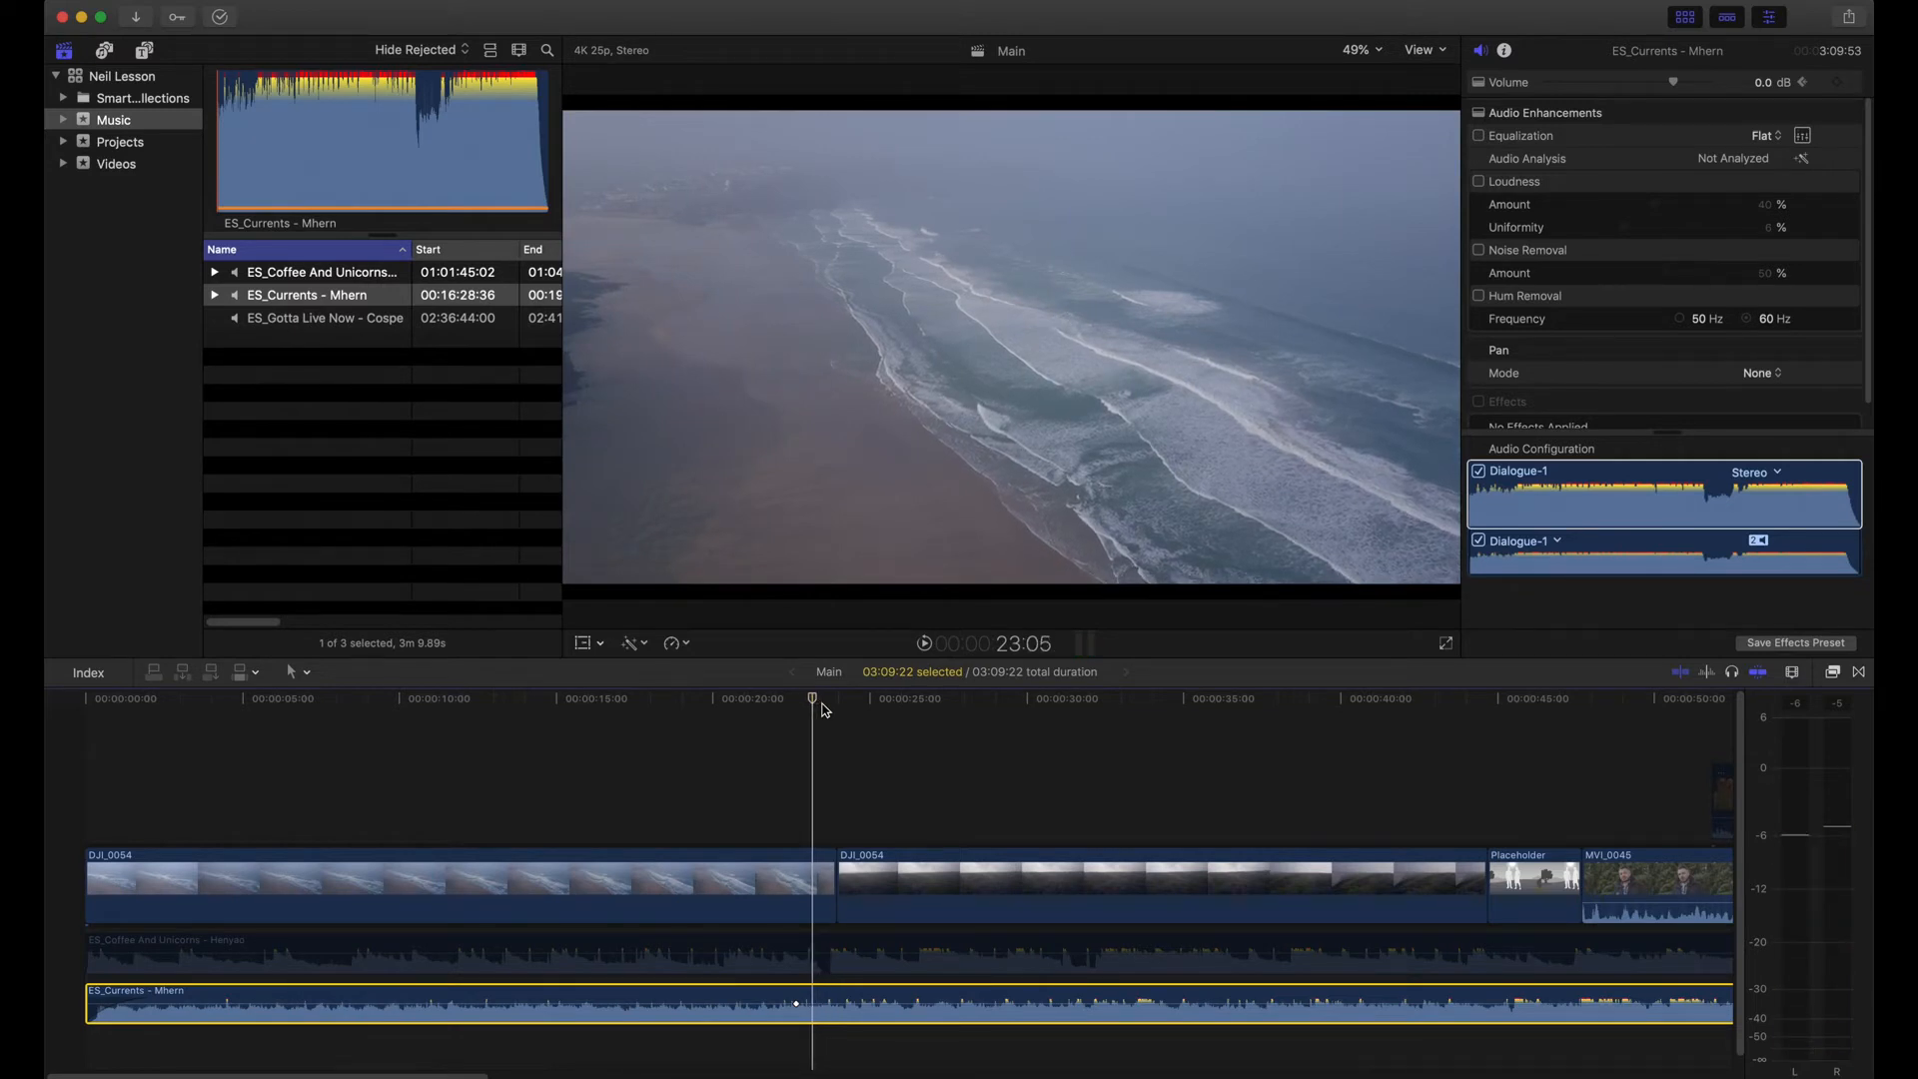
key("Right")
left_click(818, 709)
key("Right")
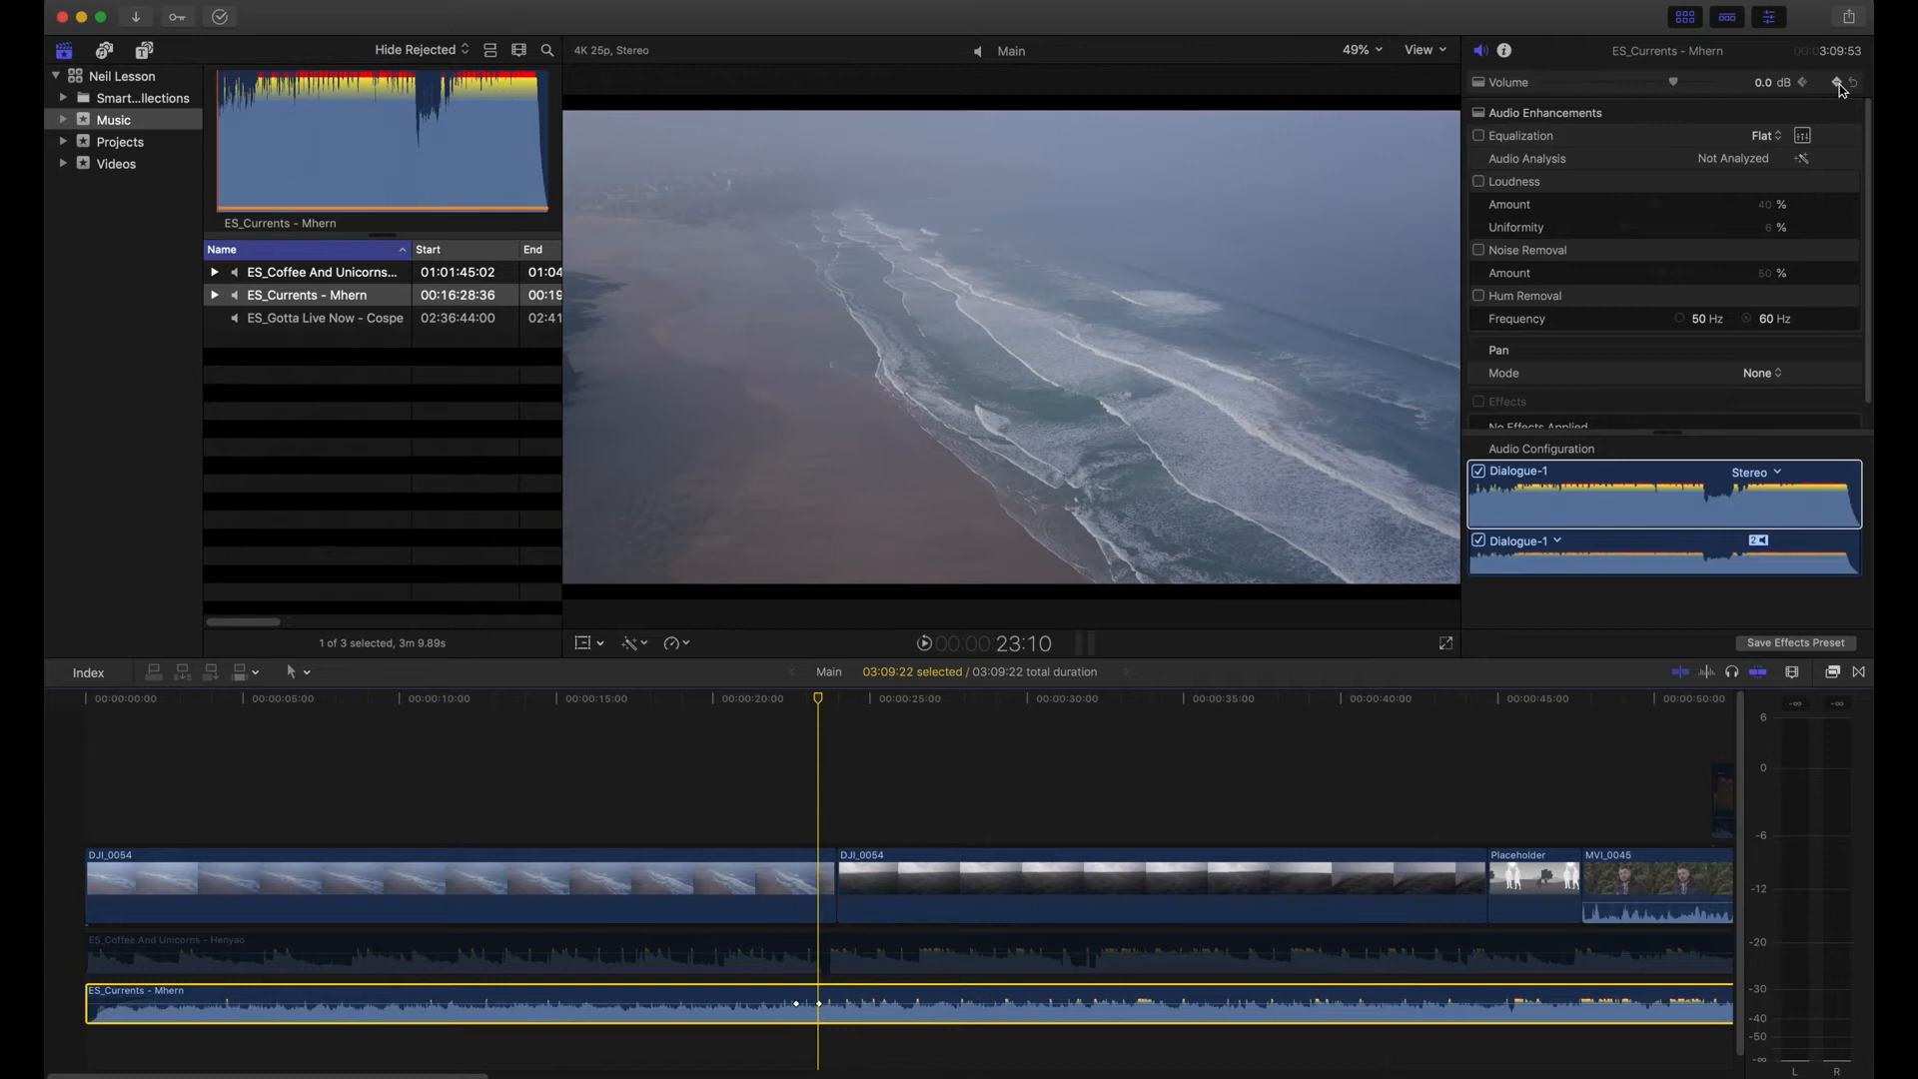
key("space")
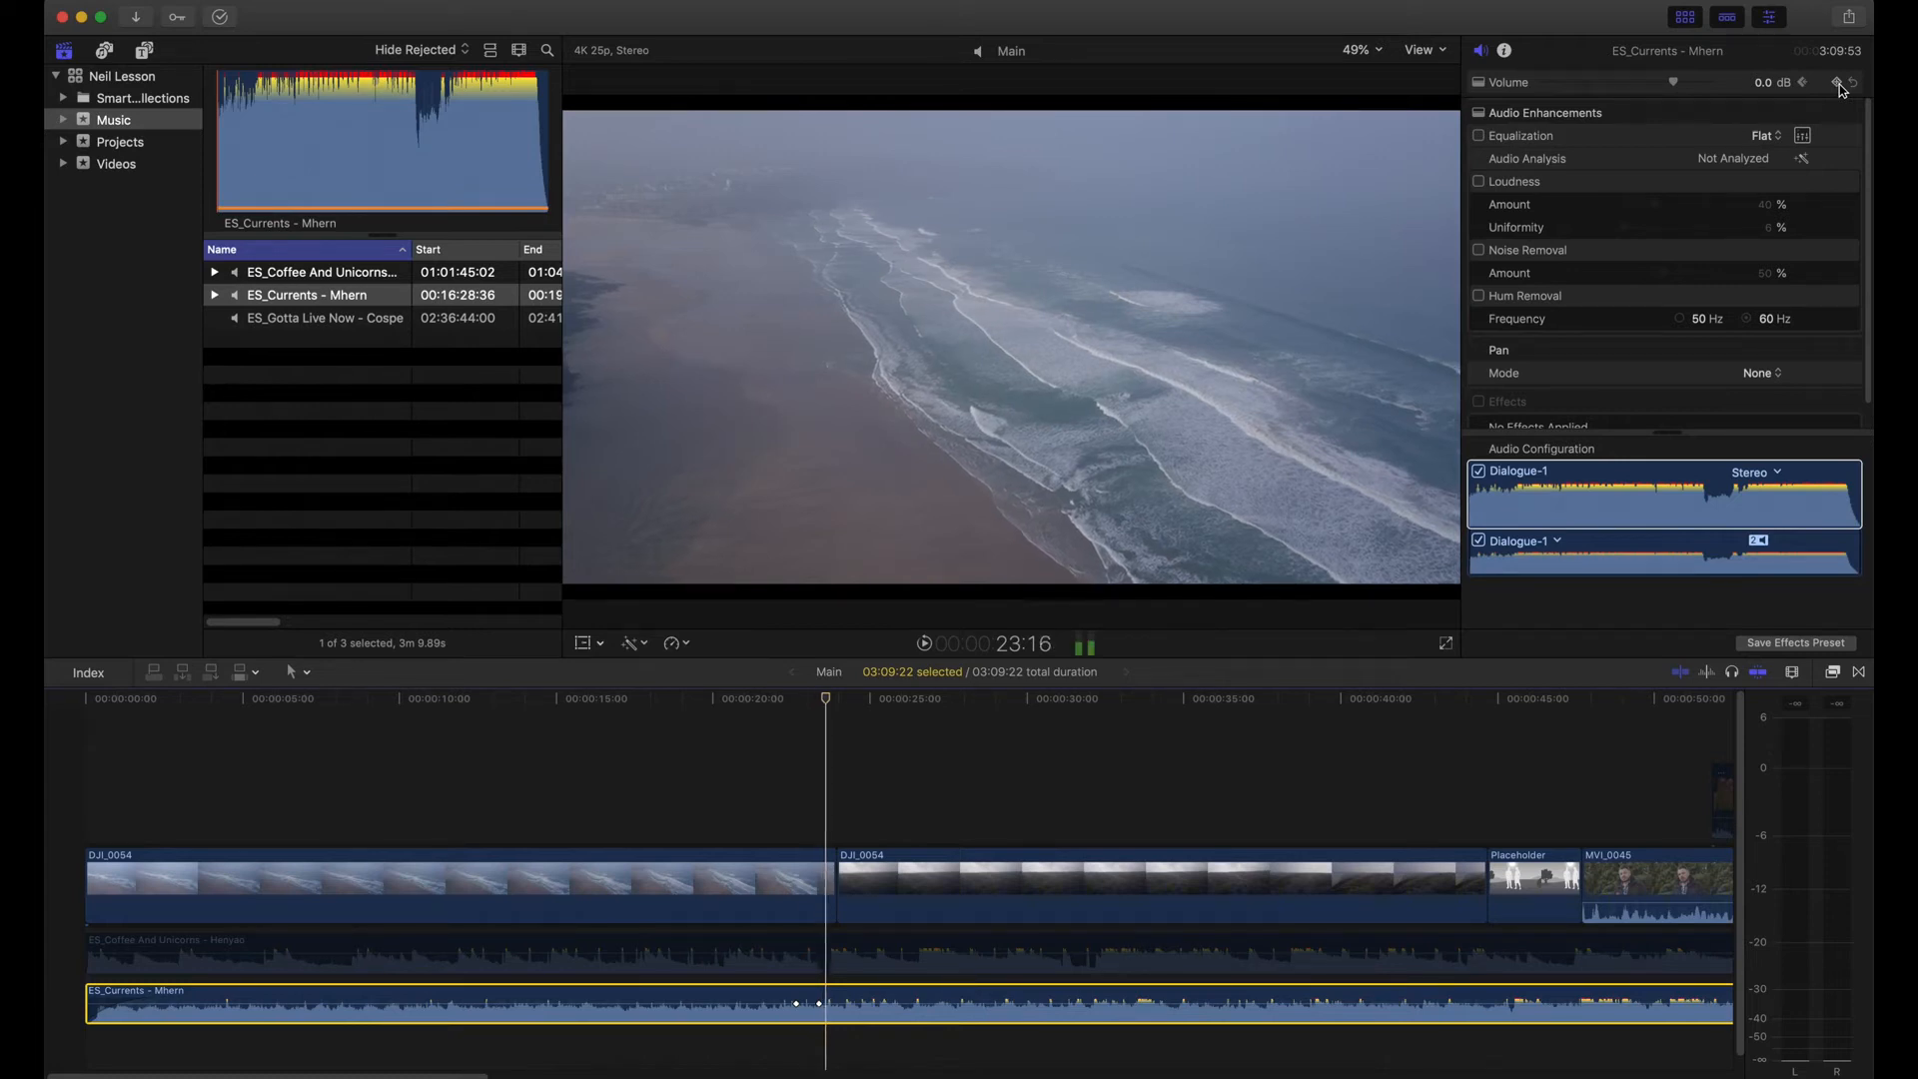
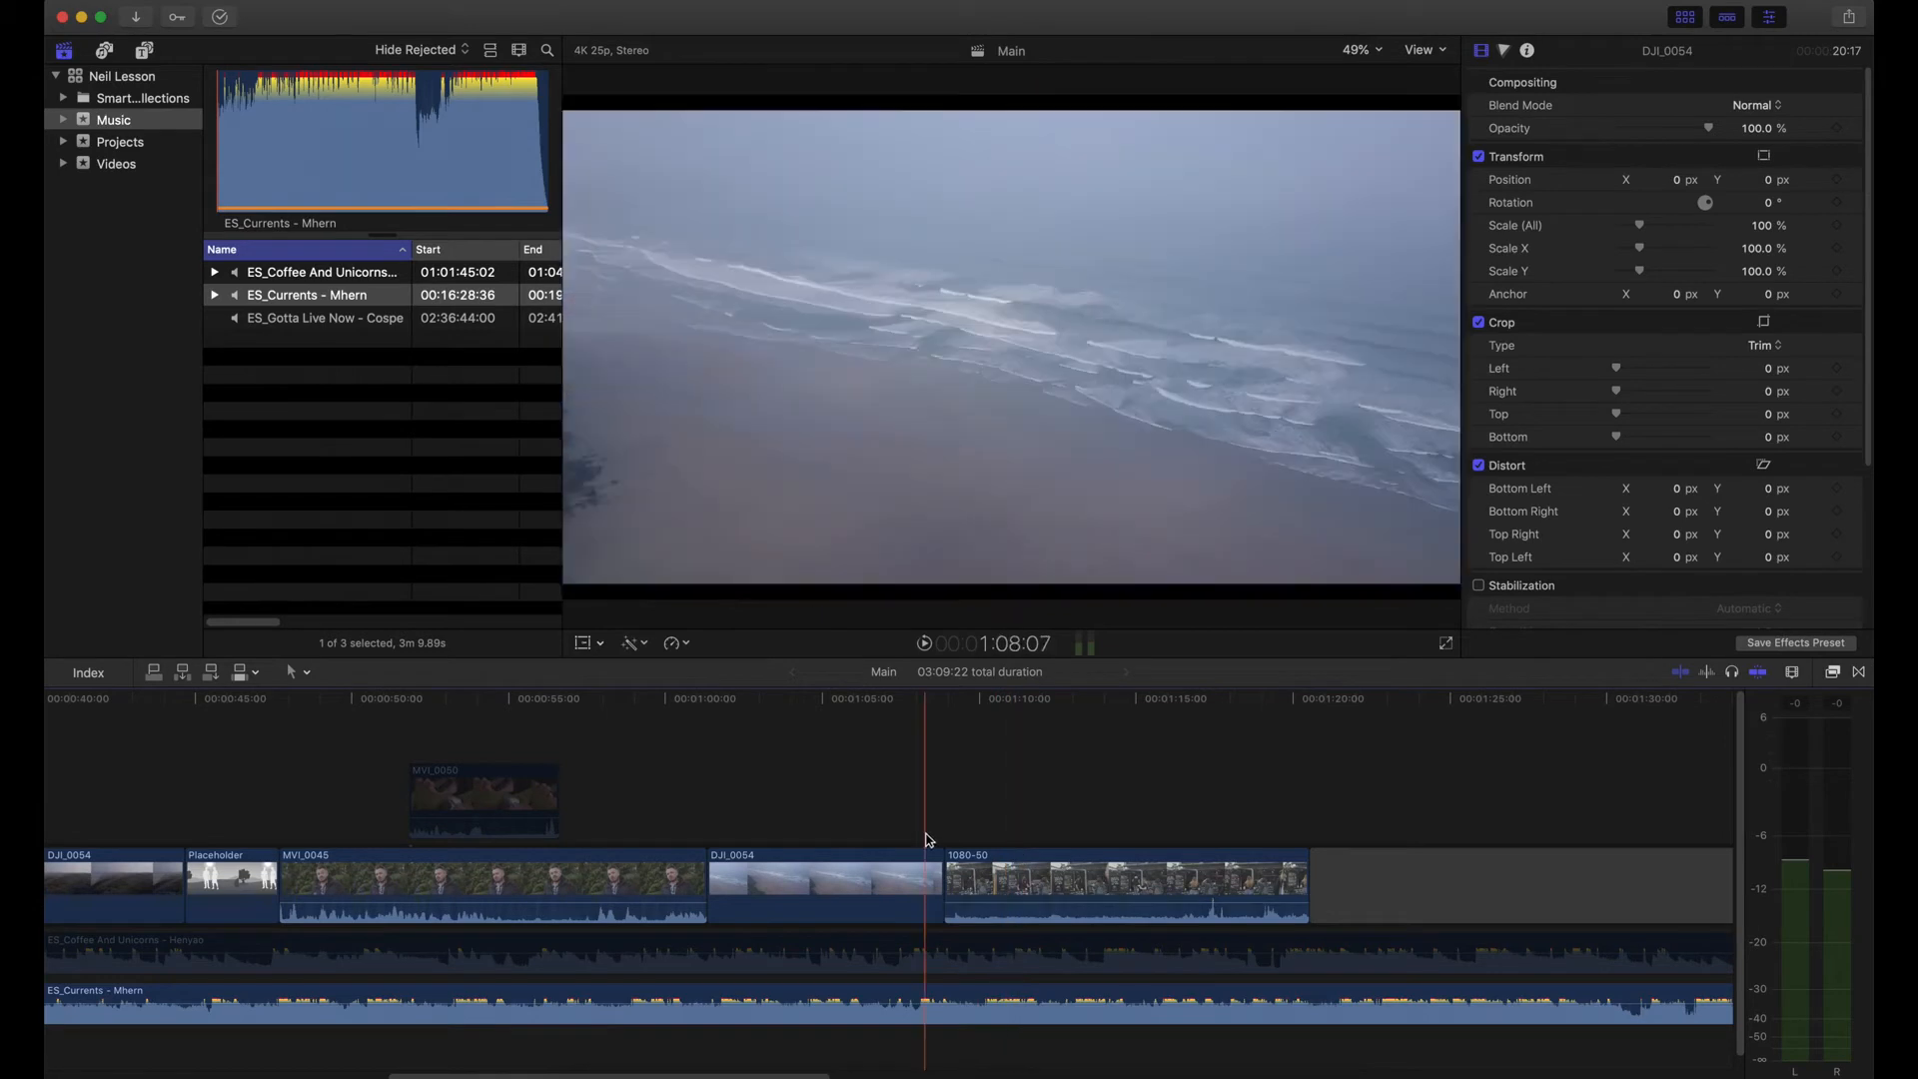
Step: Disable the ES_Currents track in the timeline, and play the 1080-50 clip from its start
left_click(949, 812)
key("space")
key("b")
key("space")
left_click(973, 998)
key("v")
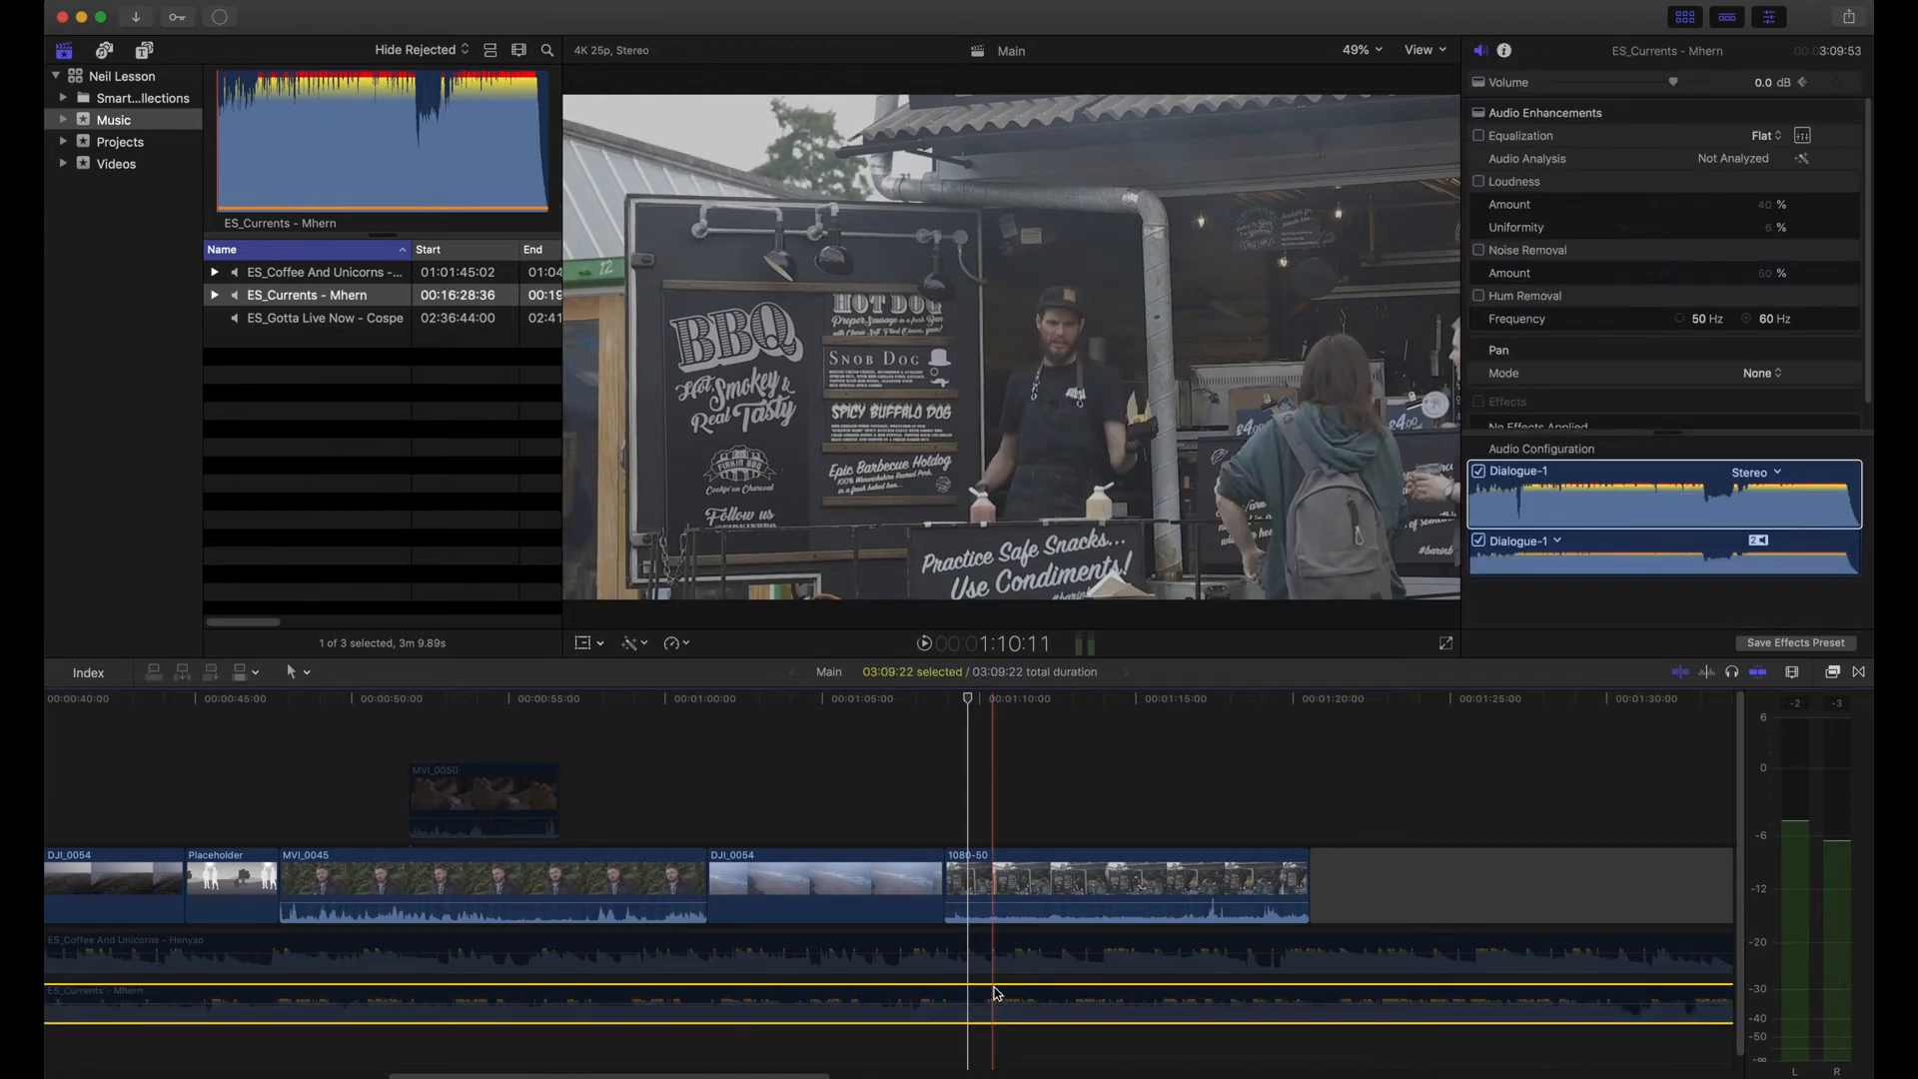
left_click(942, 813)
key("space")
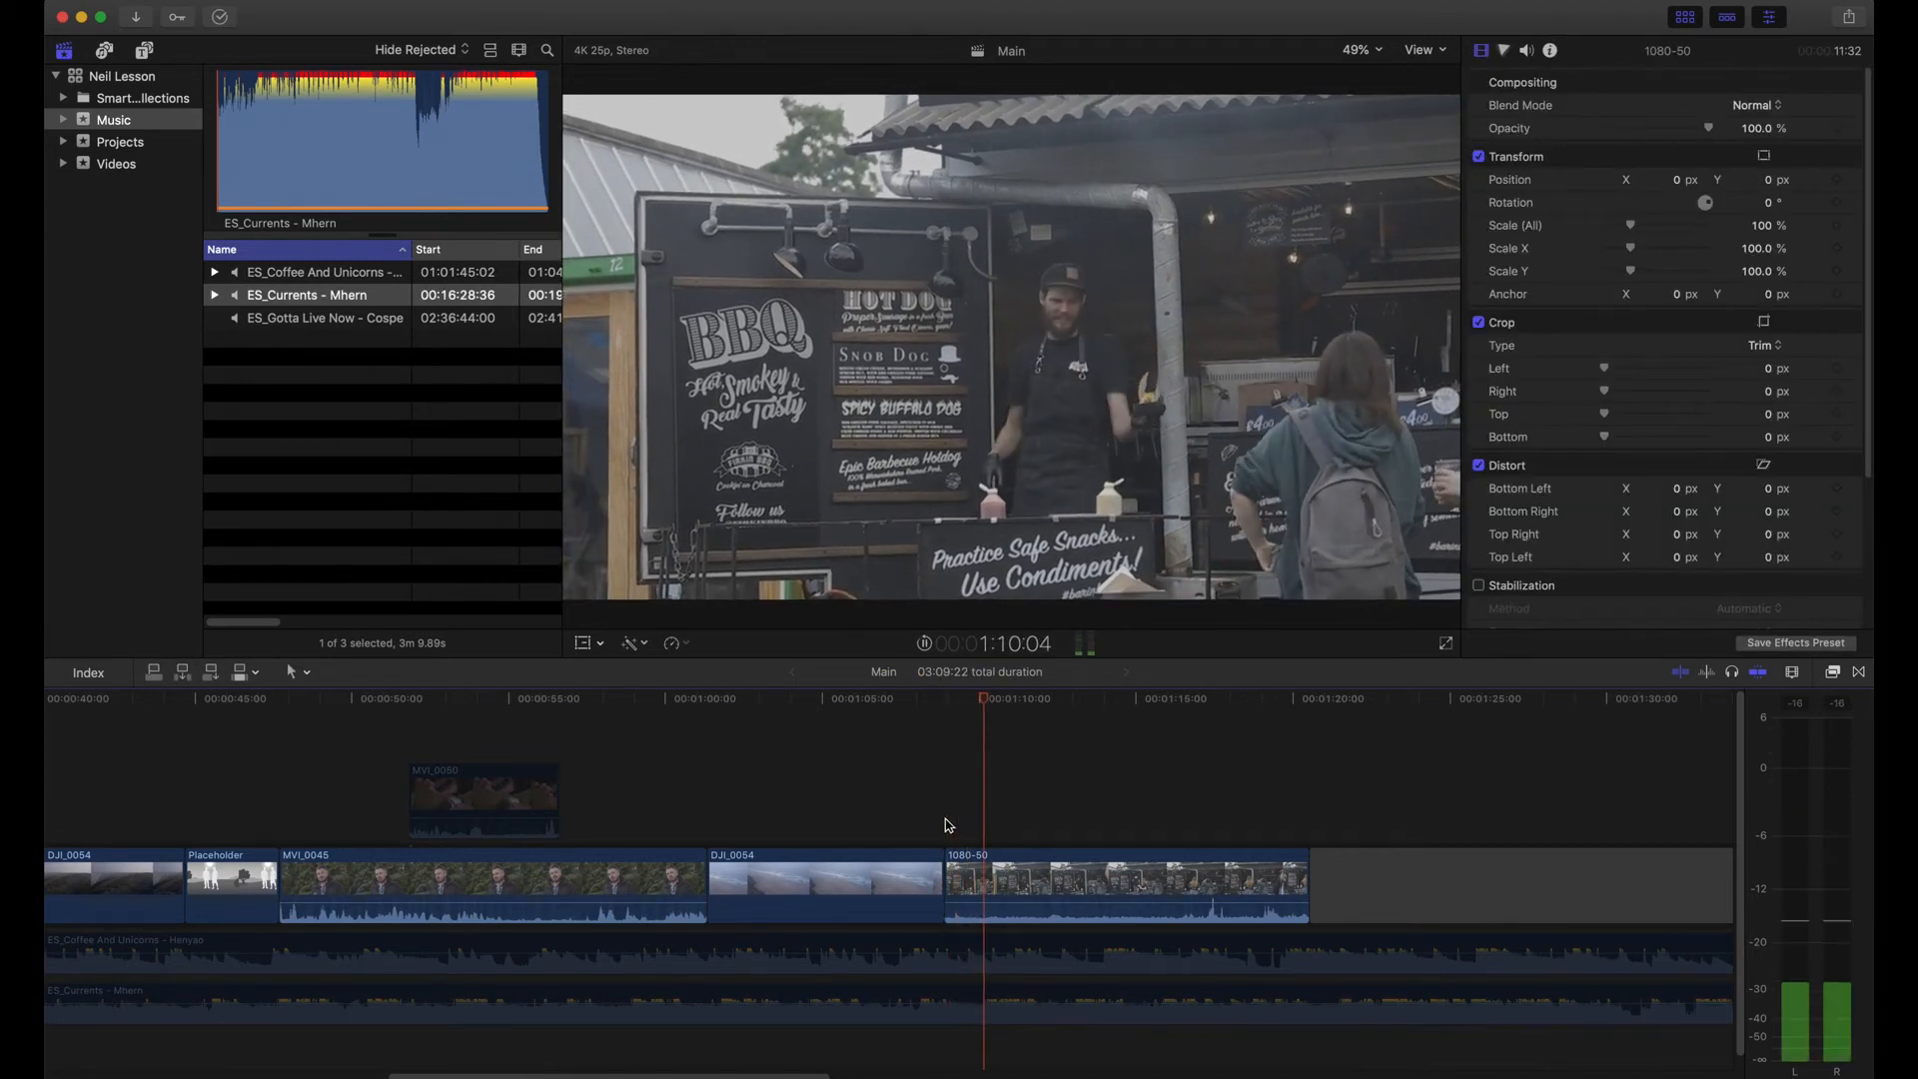
Step: Slow the 1080-50 clip down to 50% speed, and play it from its start
left_click(1065, 886)
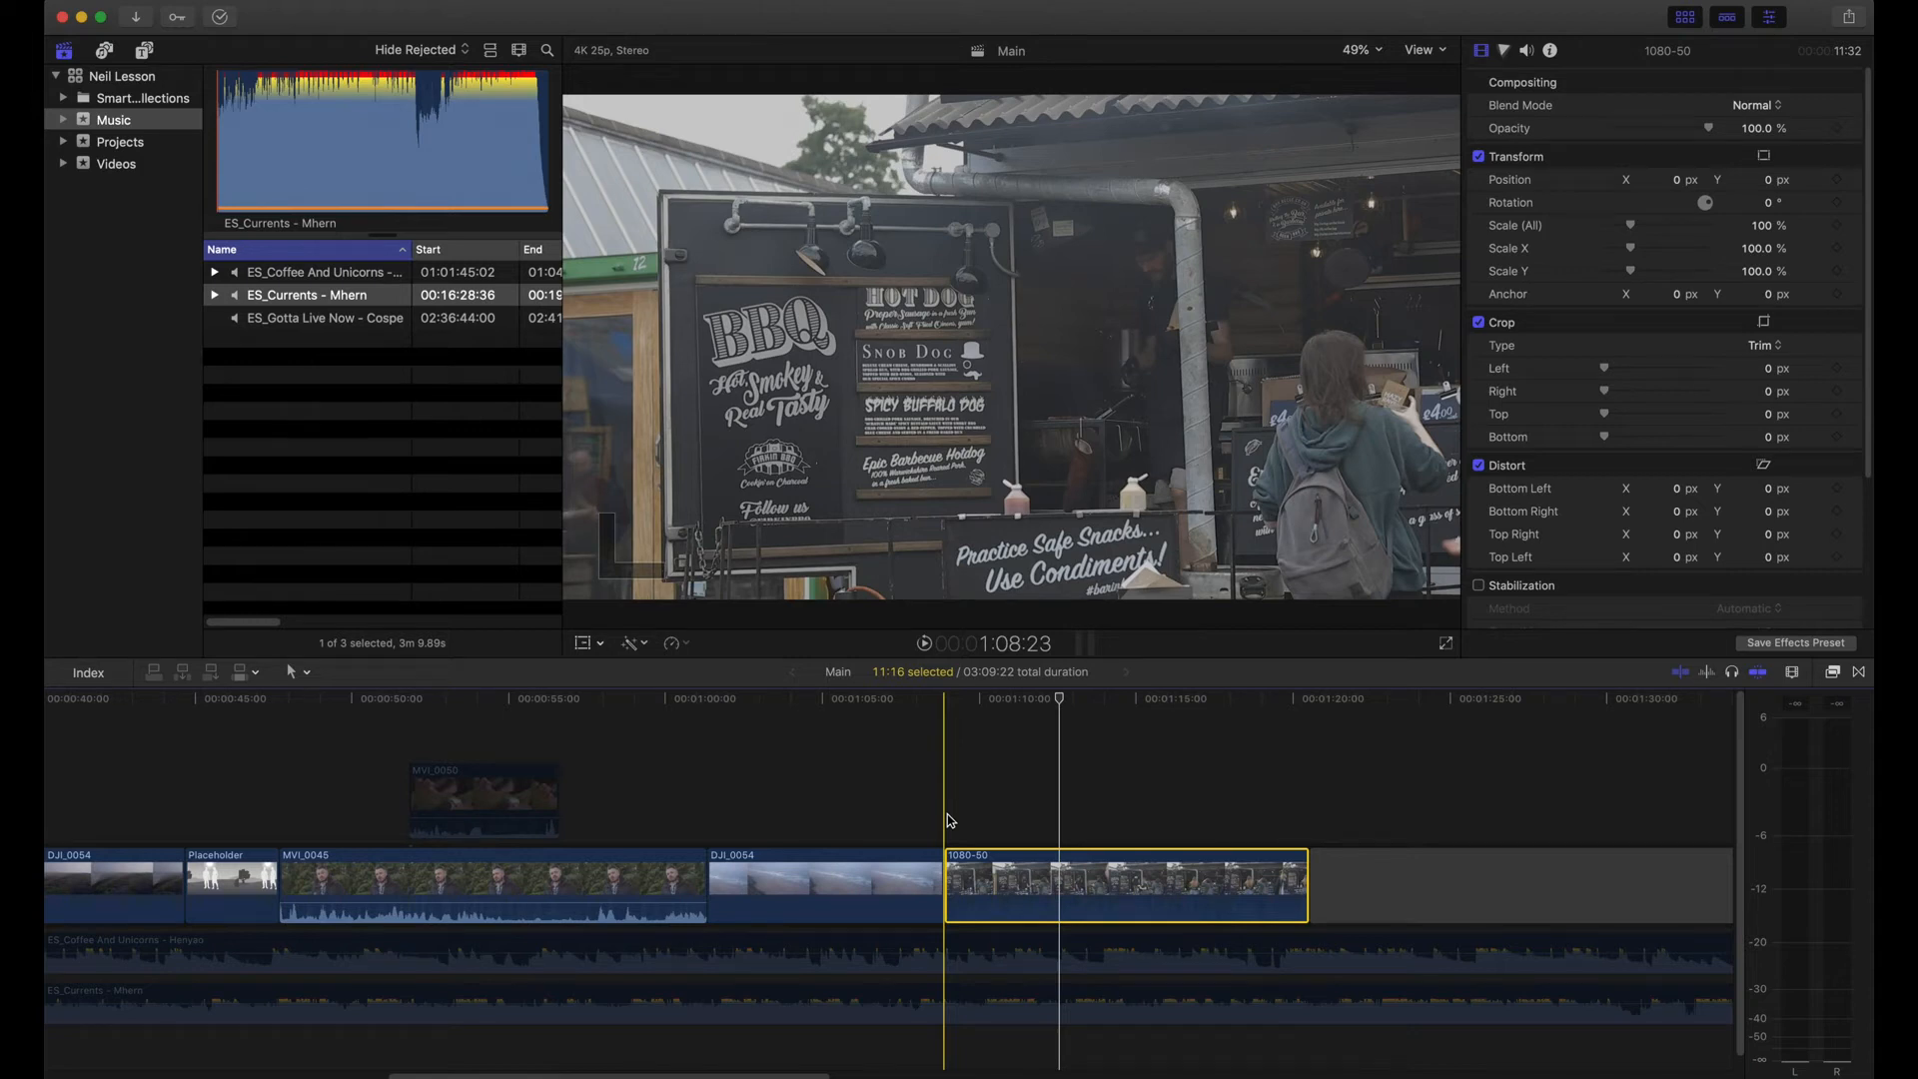
left_click(962, 703)
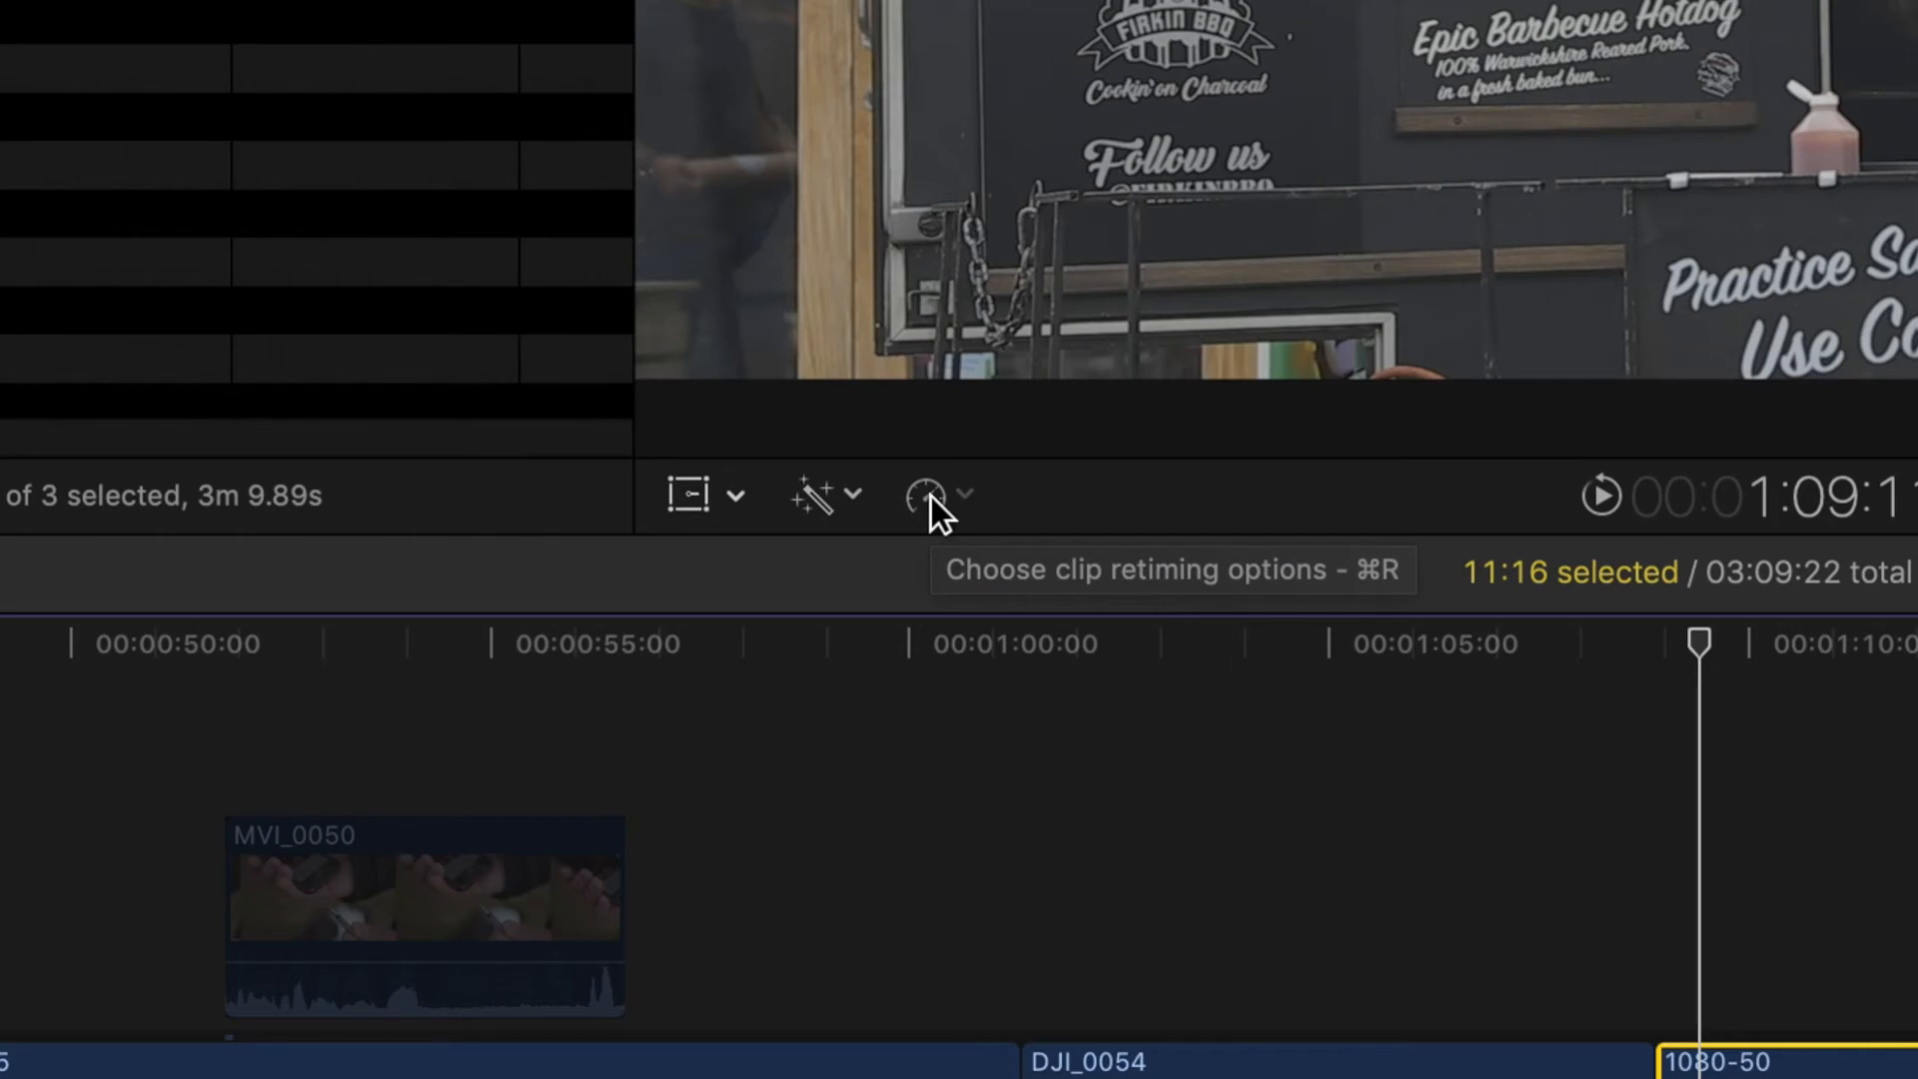
left_click(931, 496)
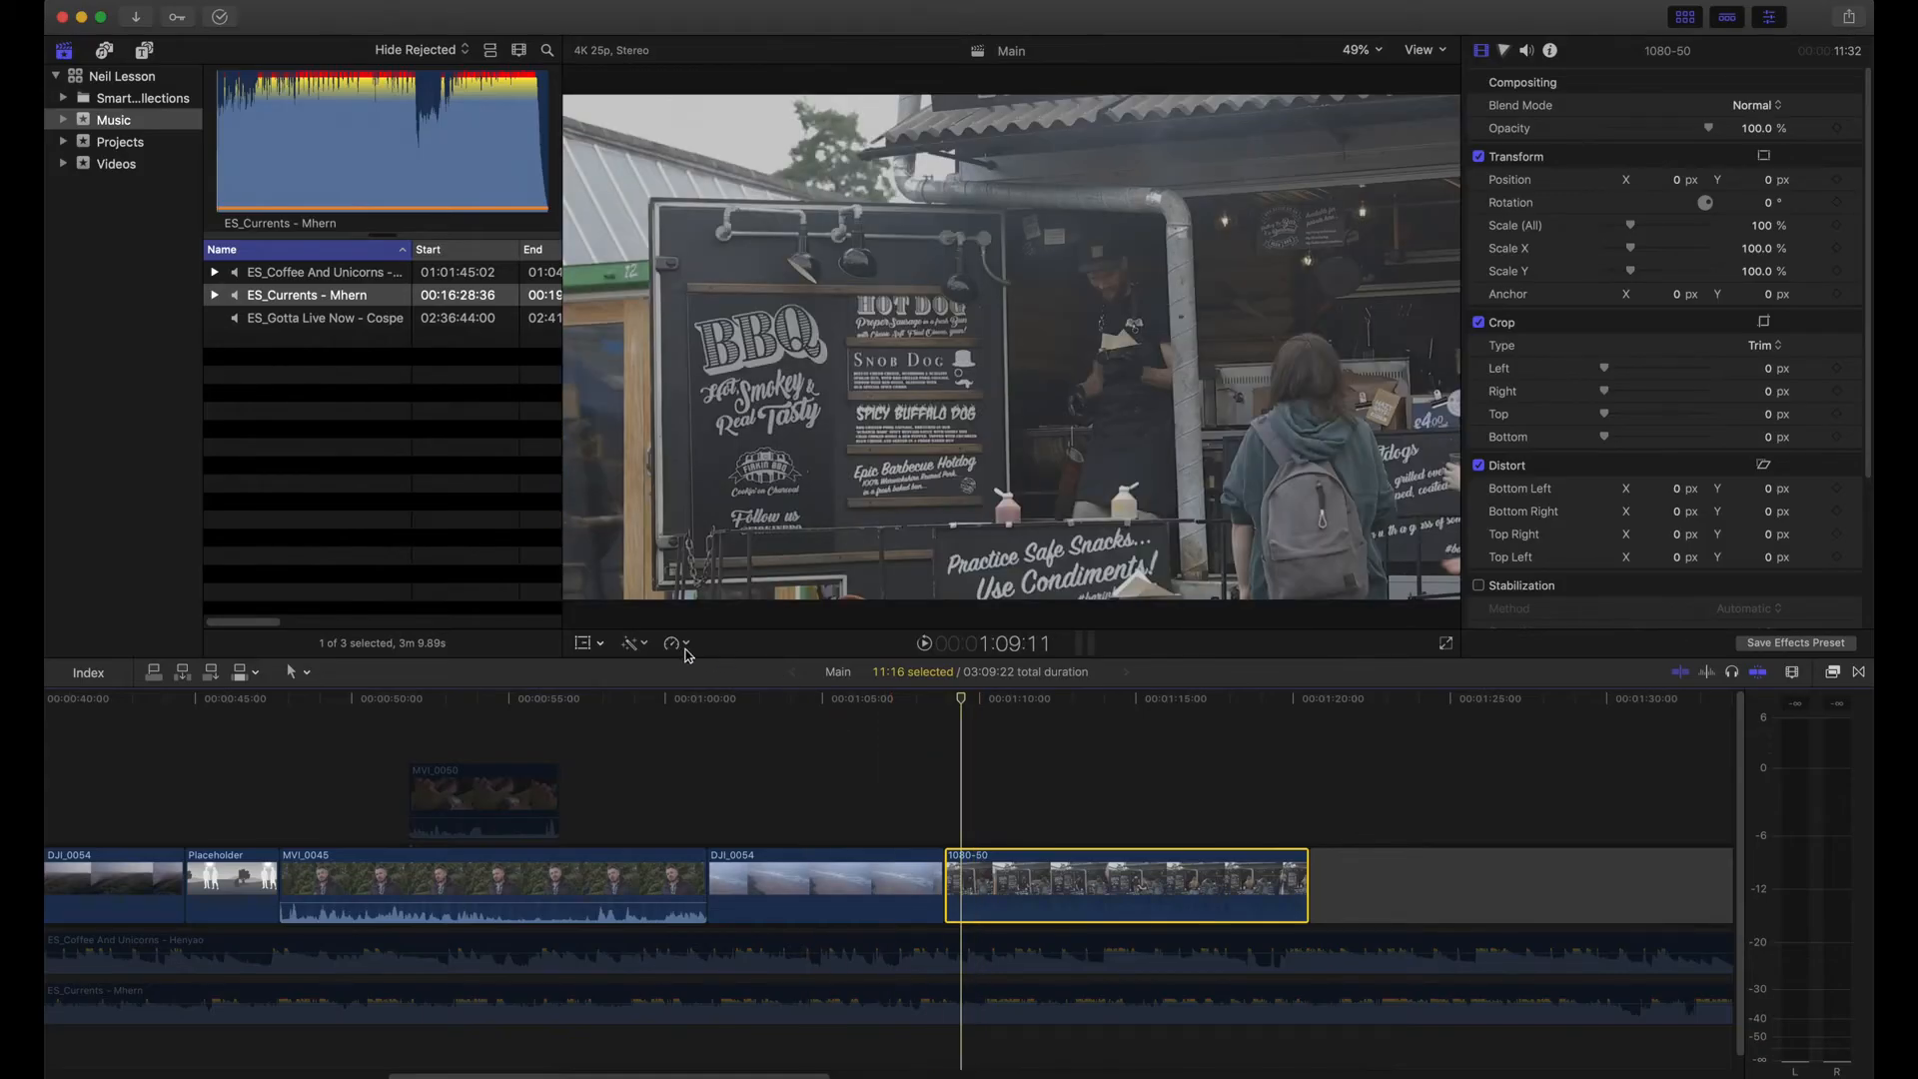
left_click(932, 496)
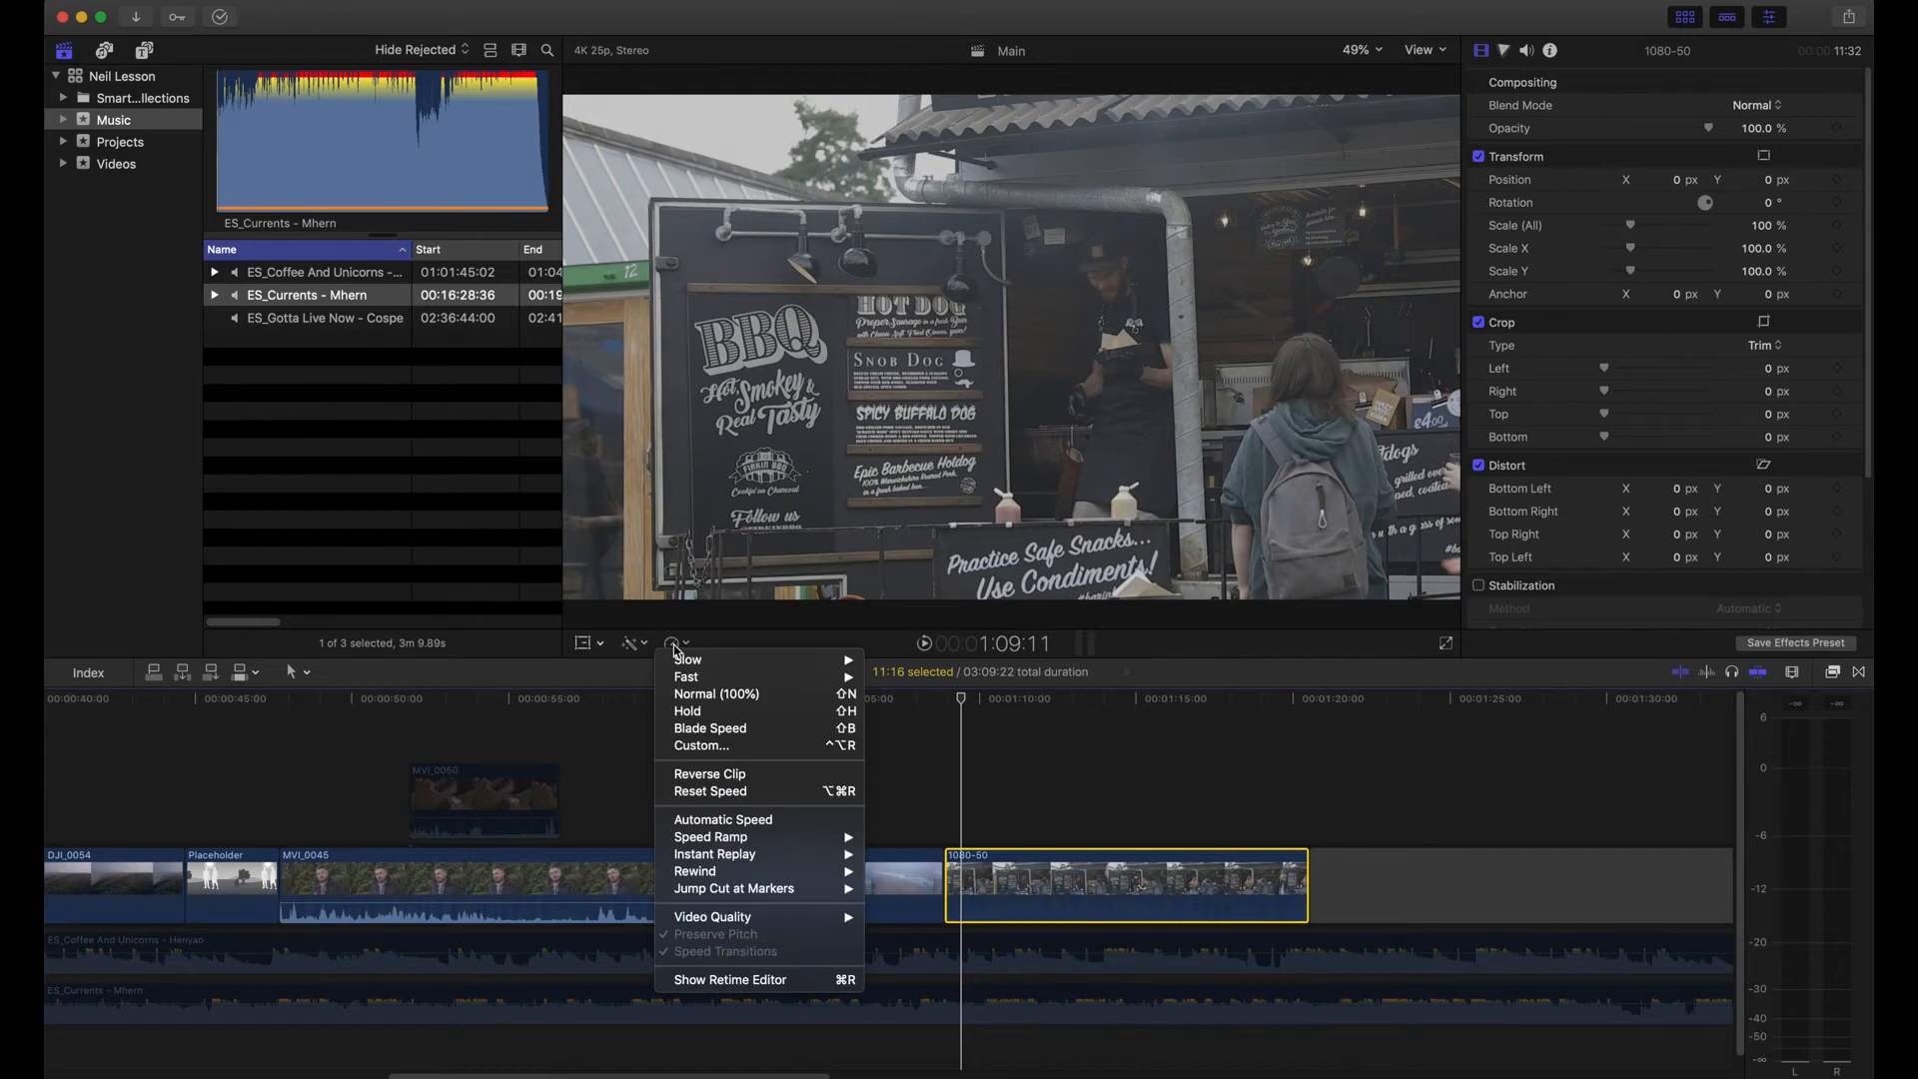
mouse_move(698, 663)
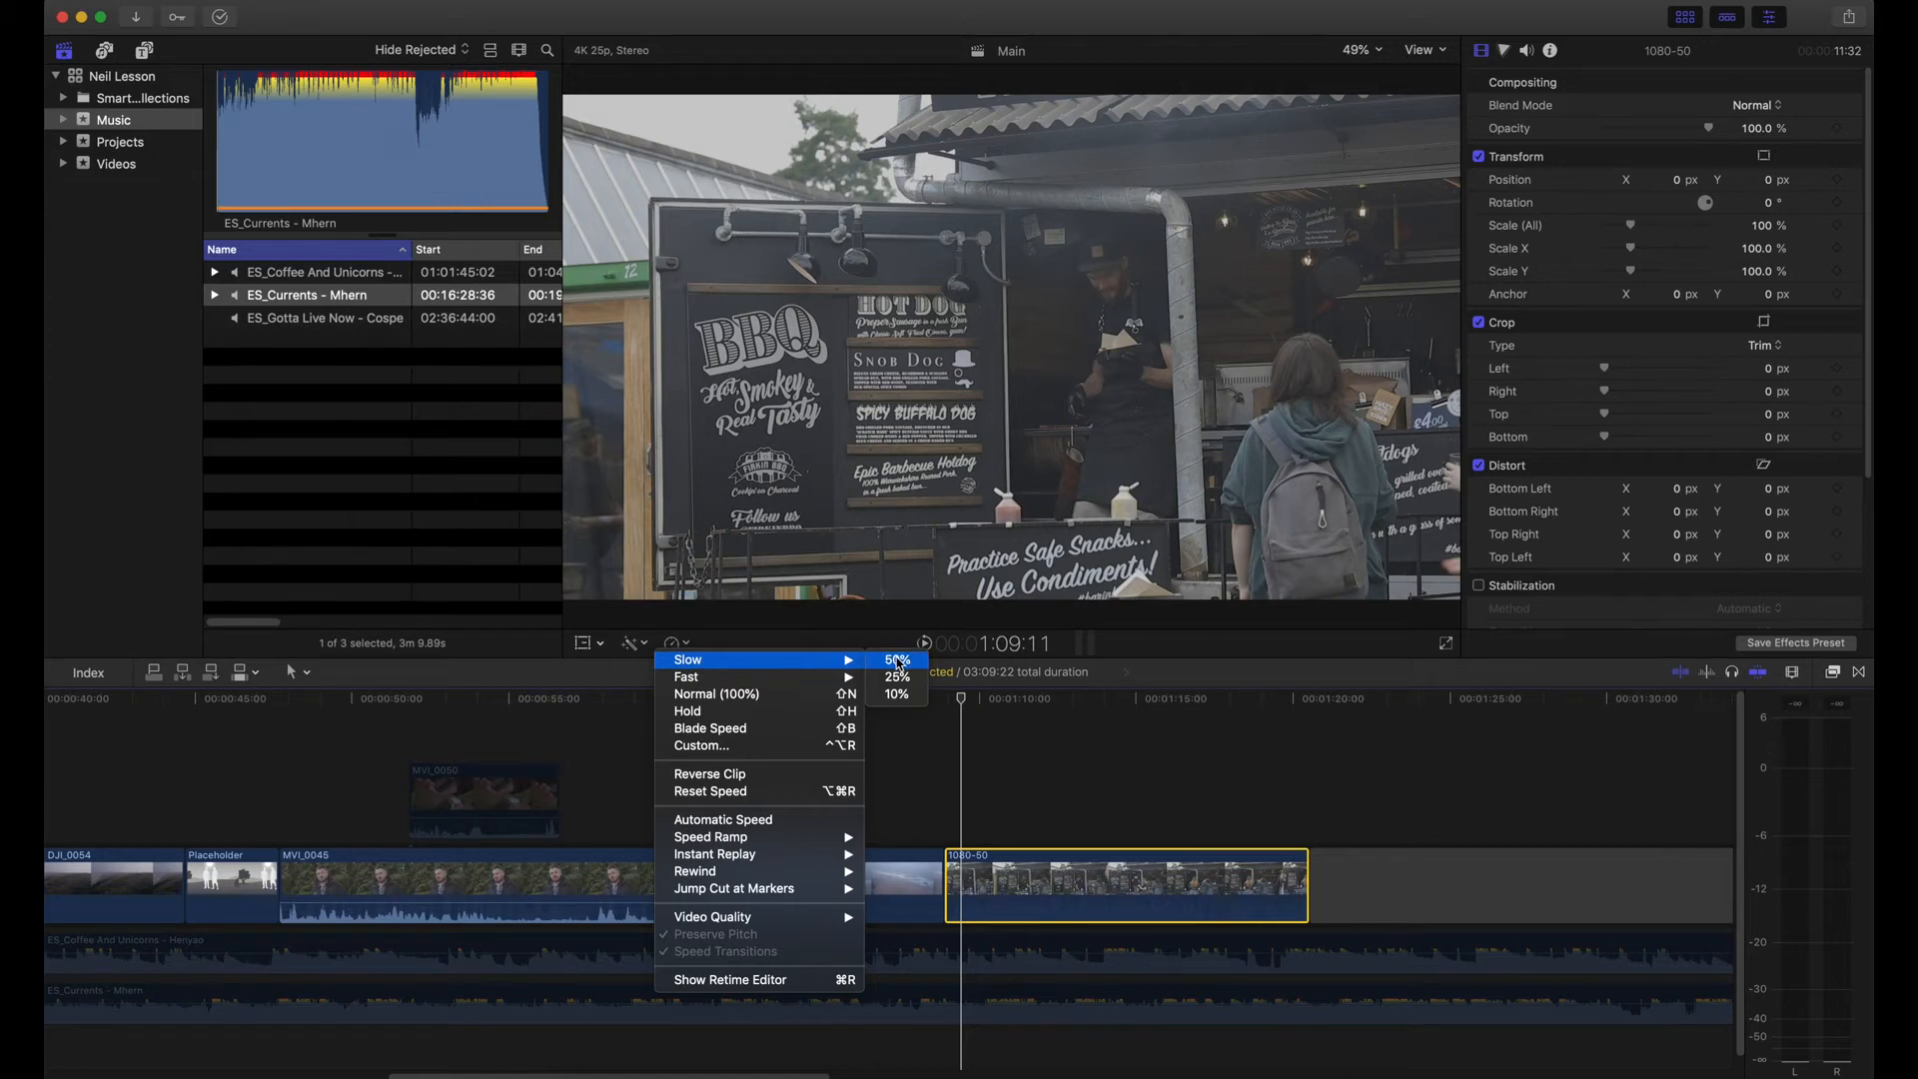
left_click(898, 660)
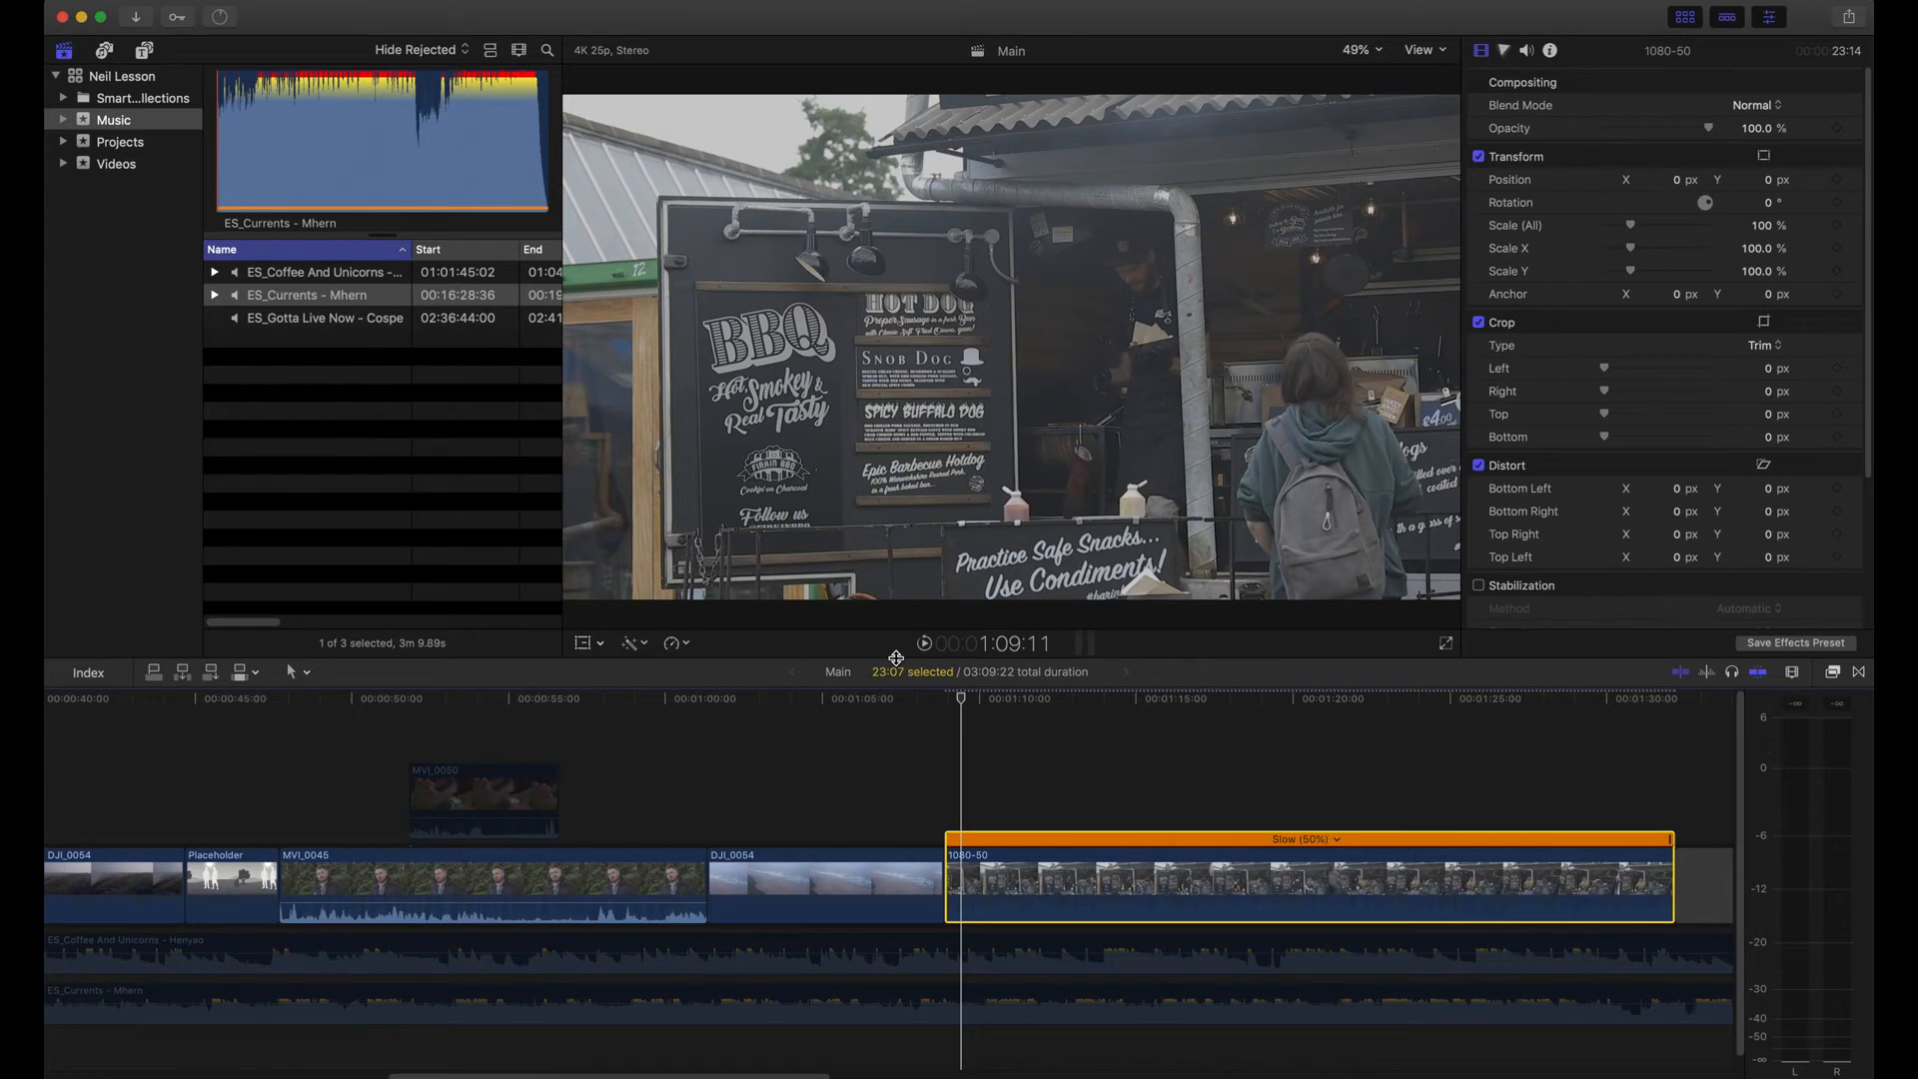
left_click(939, 764)
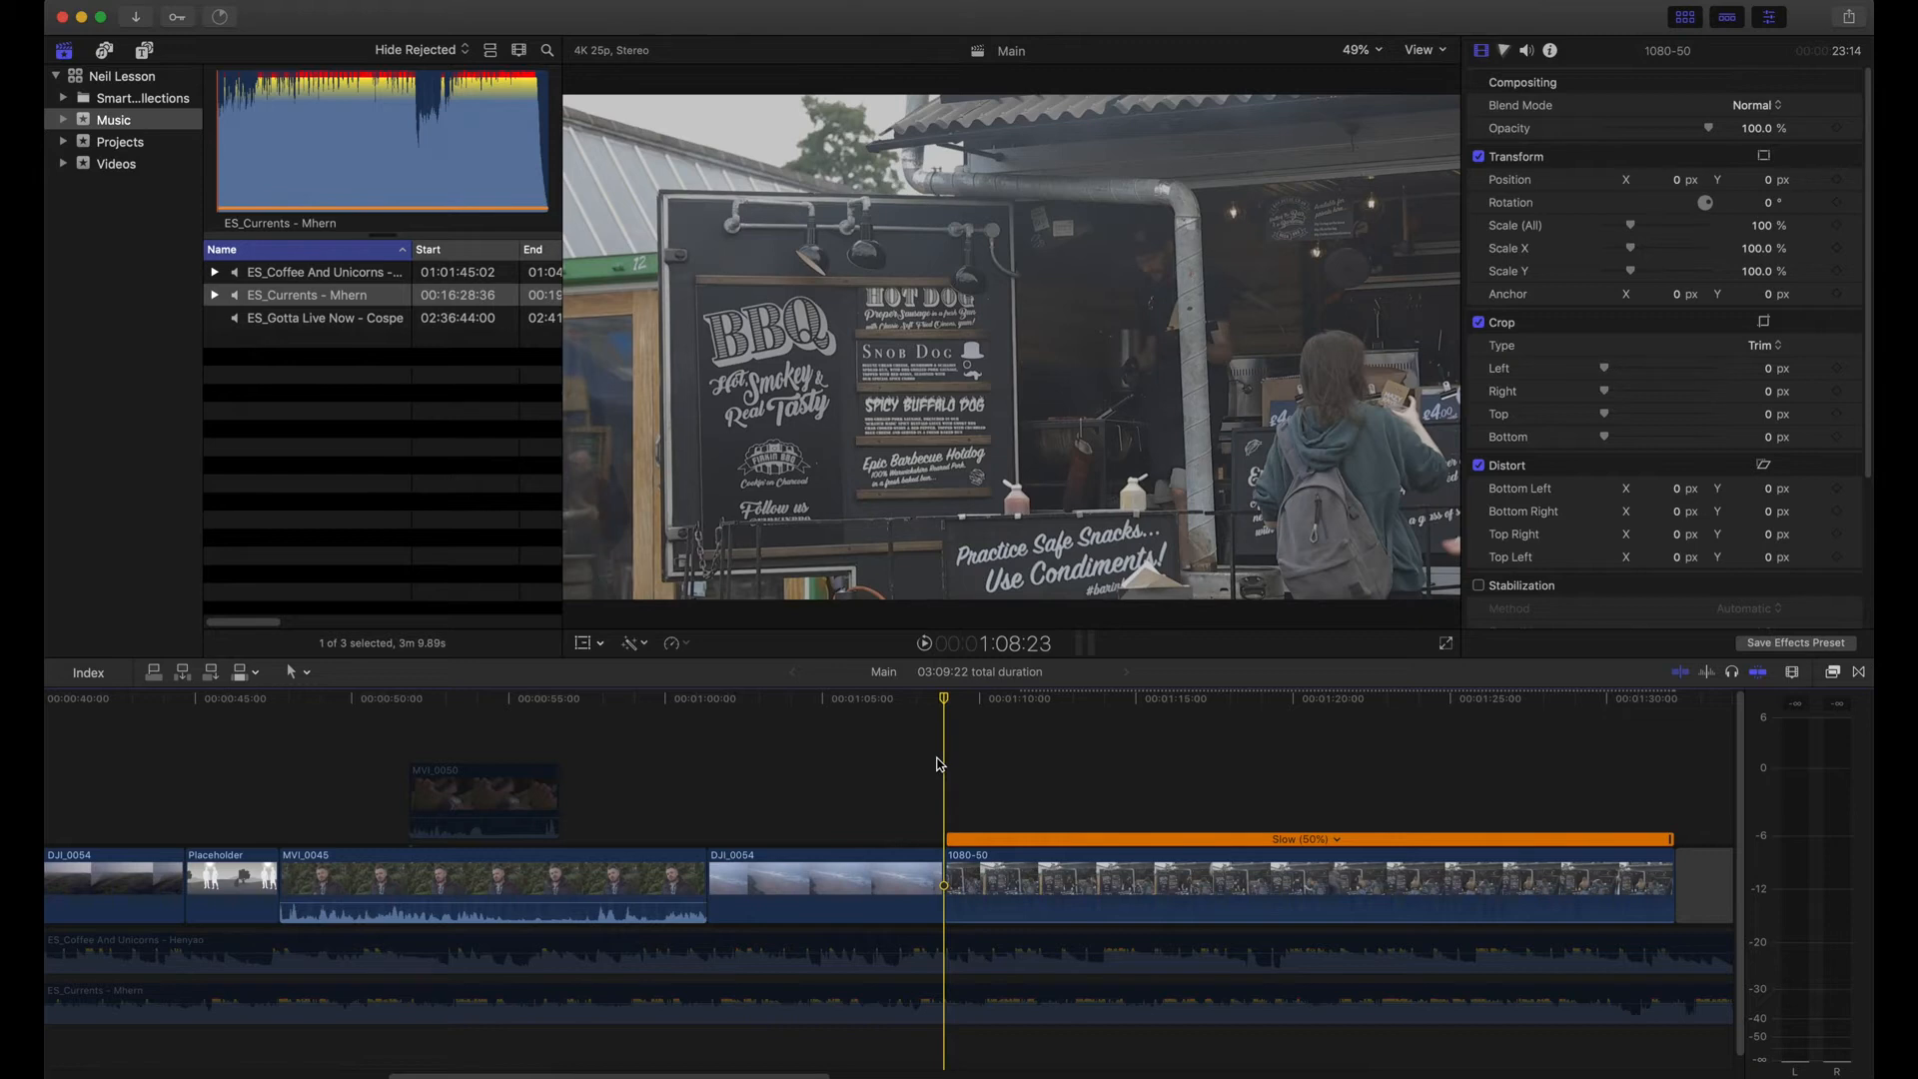
key("space")
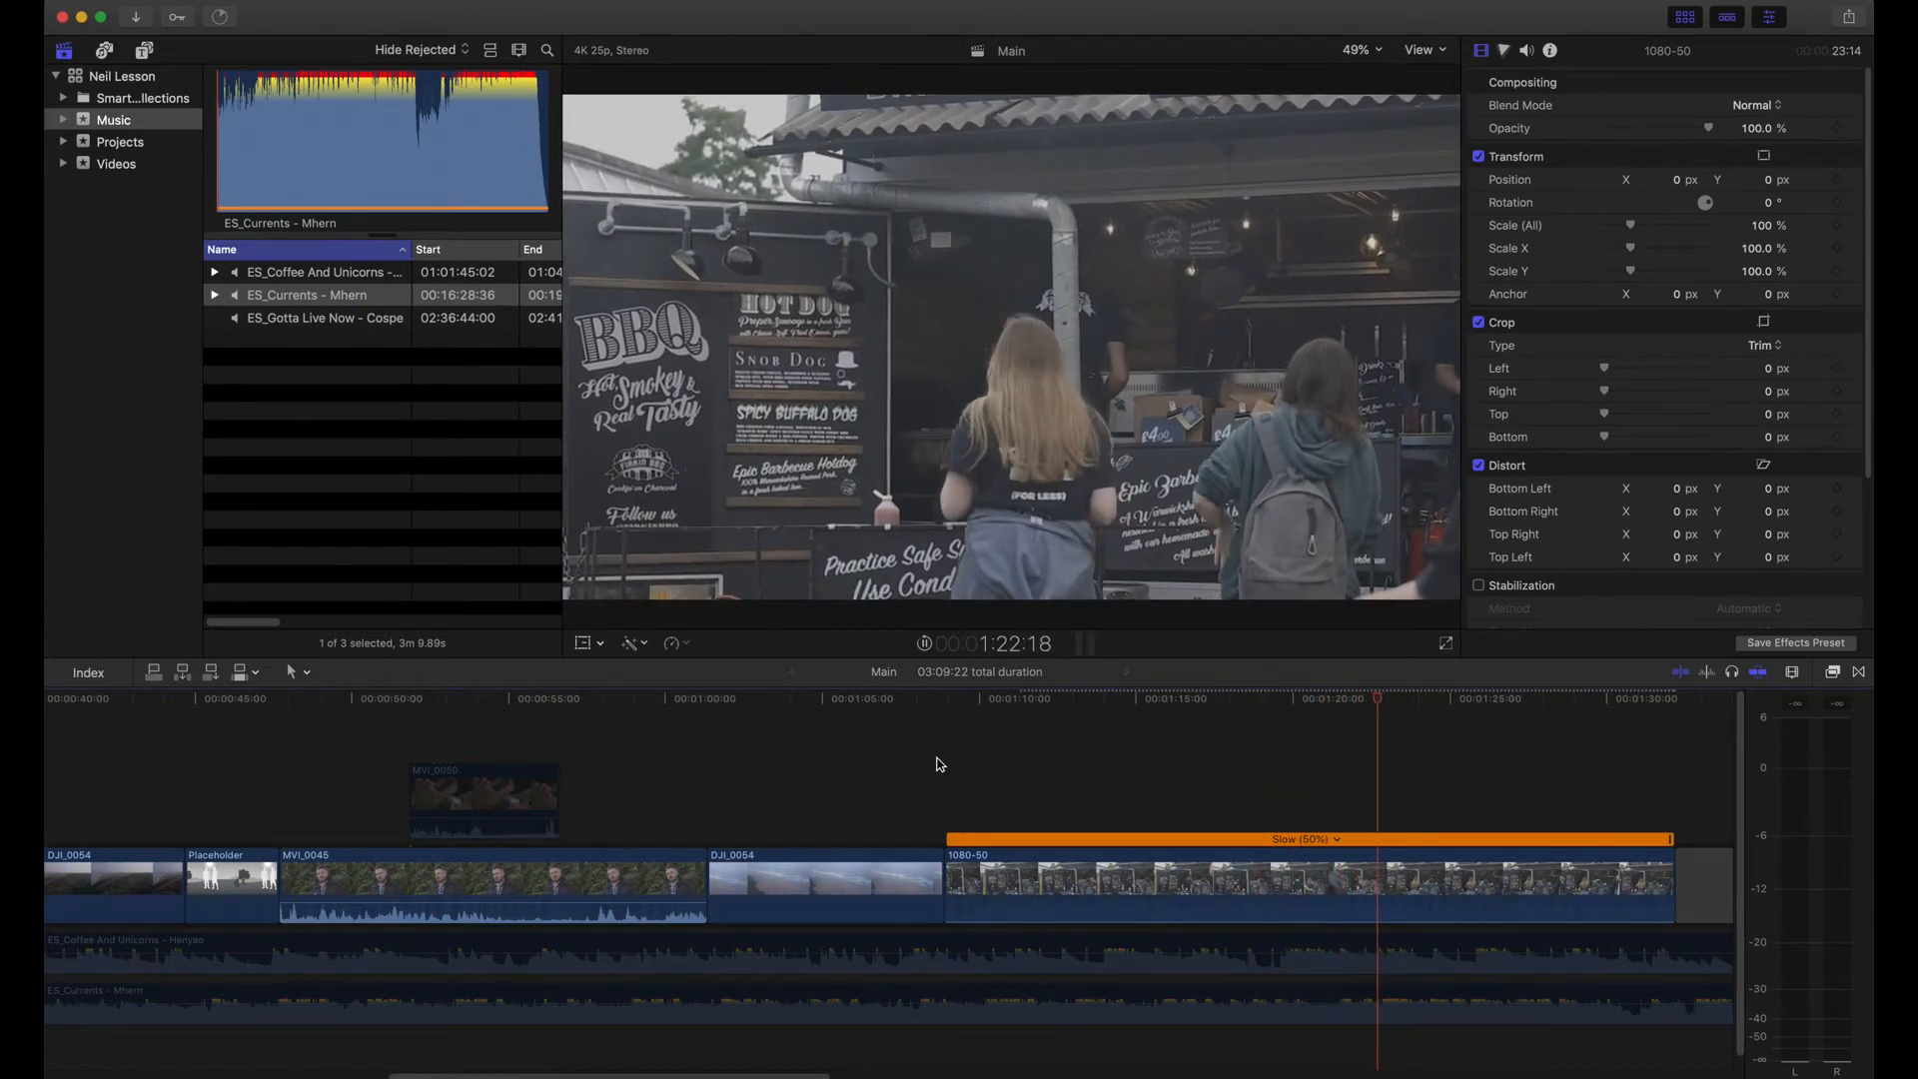
key("space")
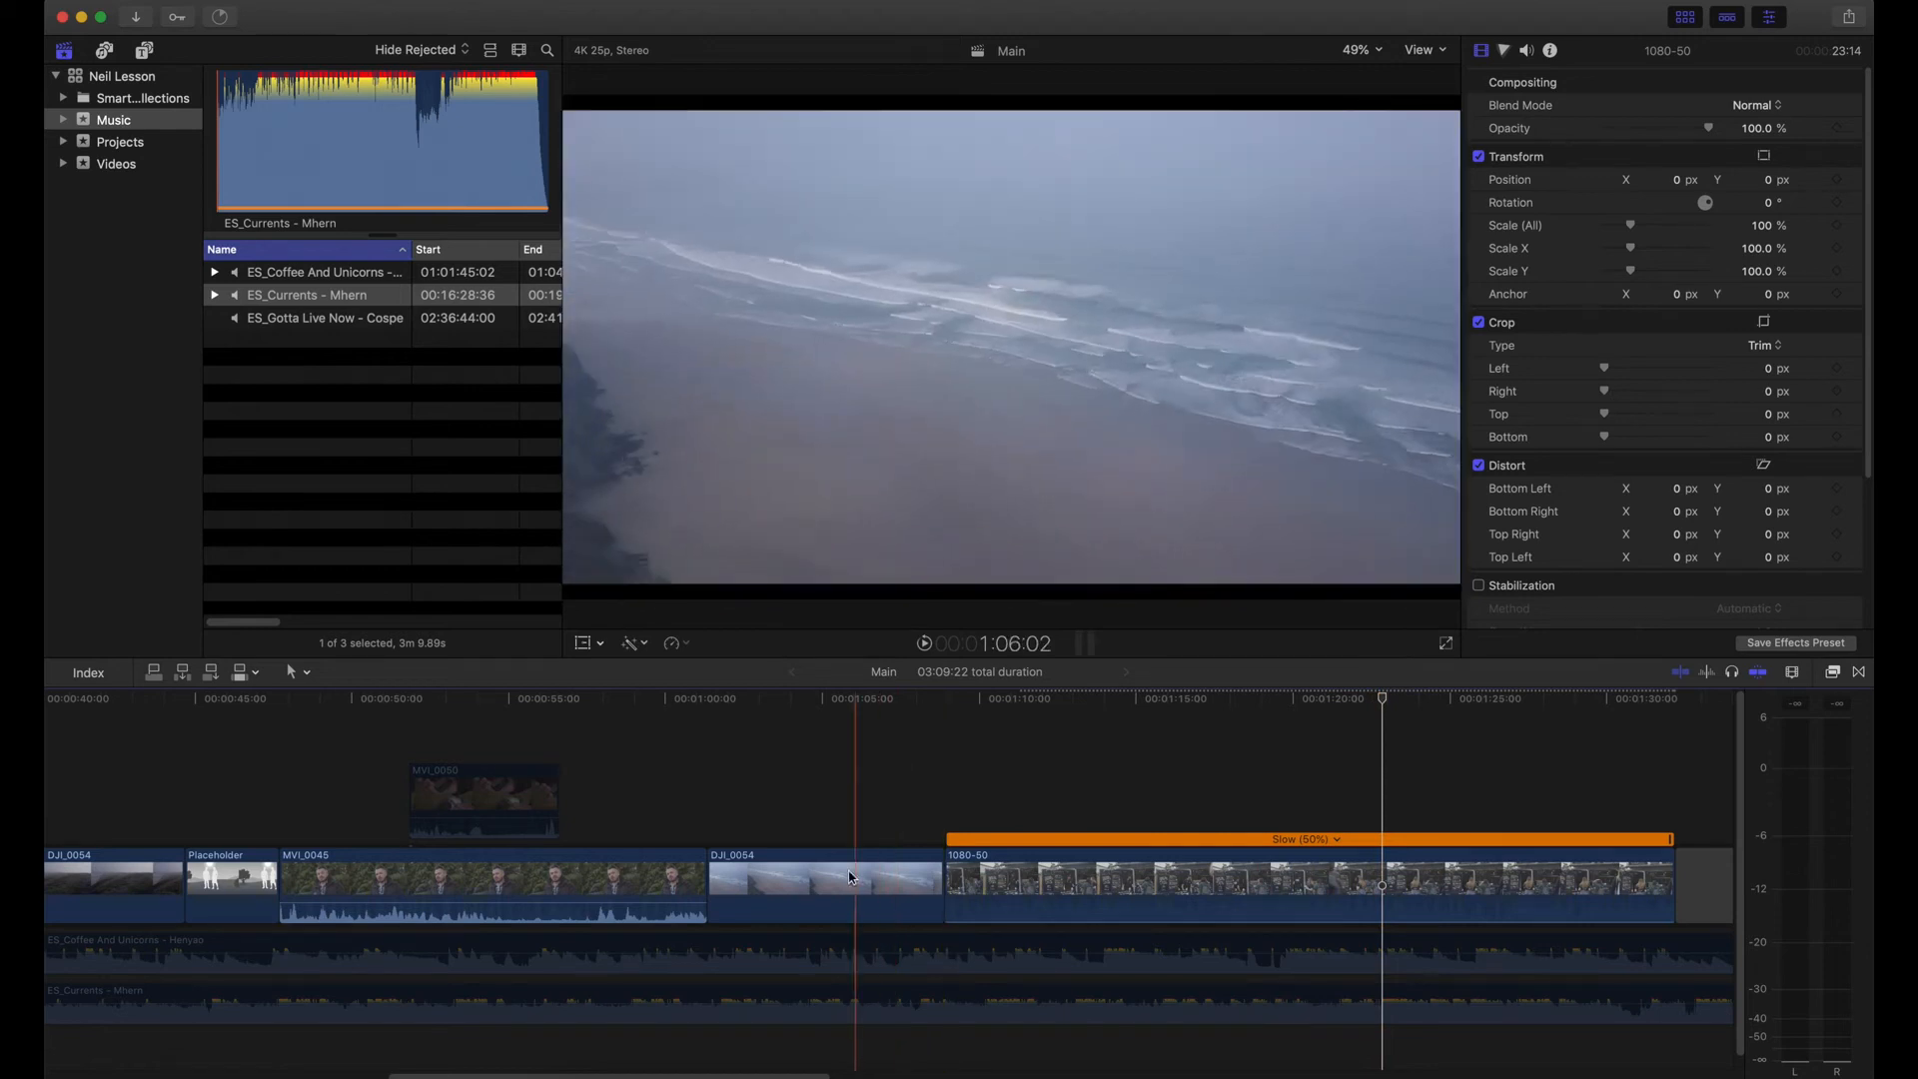
Step: Check the 1080-50 clip's slow speed presets, and retime the clip by its end handle to 615% and back to 51%
scroll(563, 778, "right", 5)
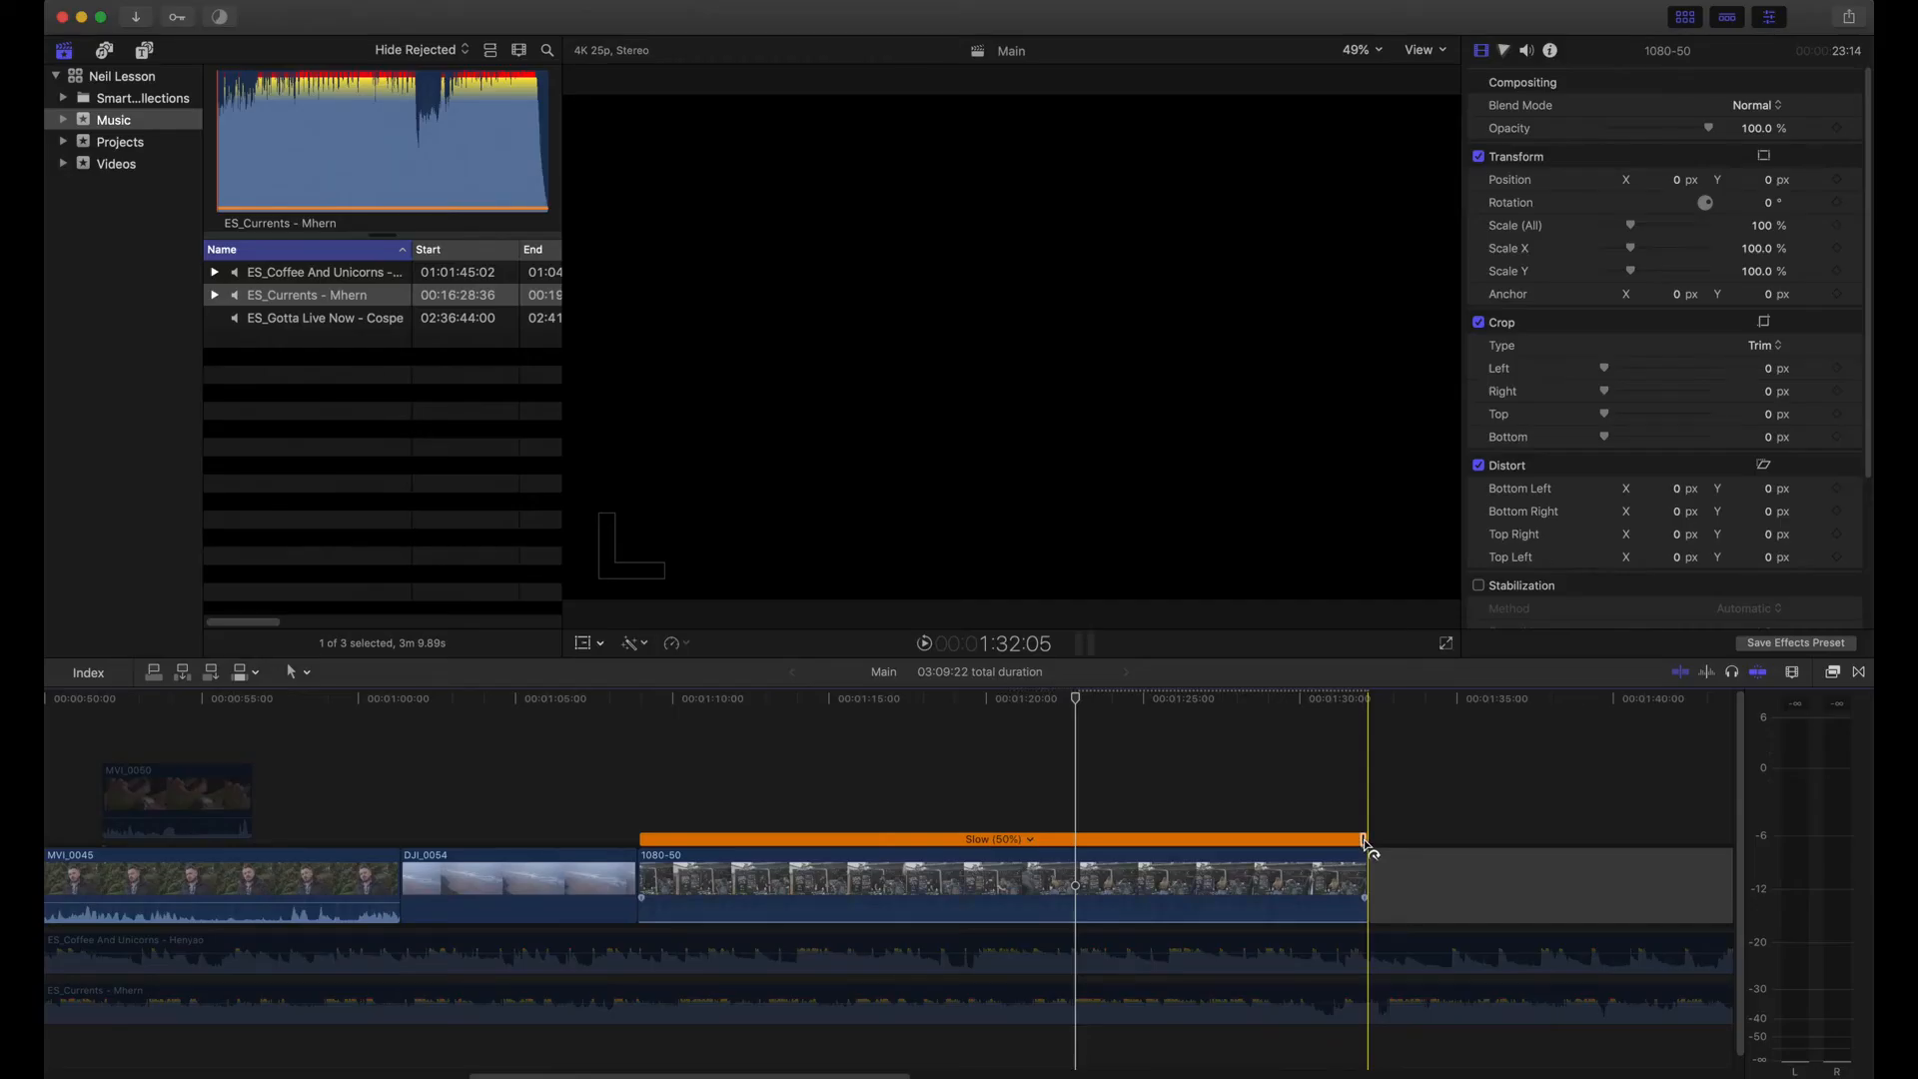
left_click(1028, 841)
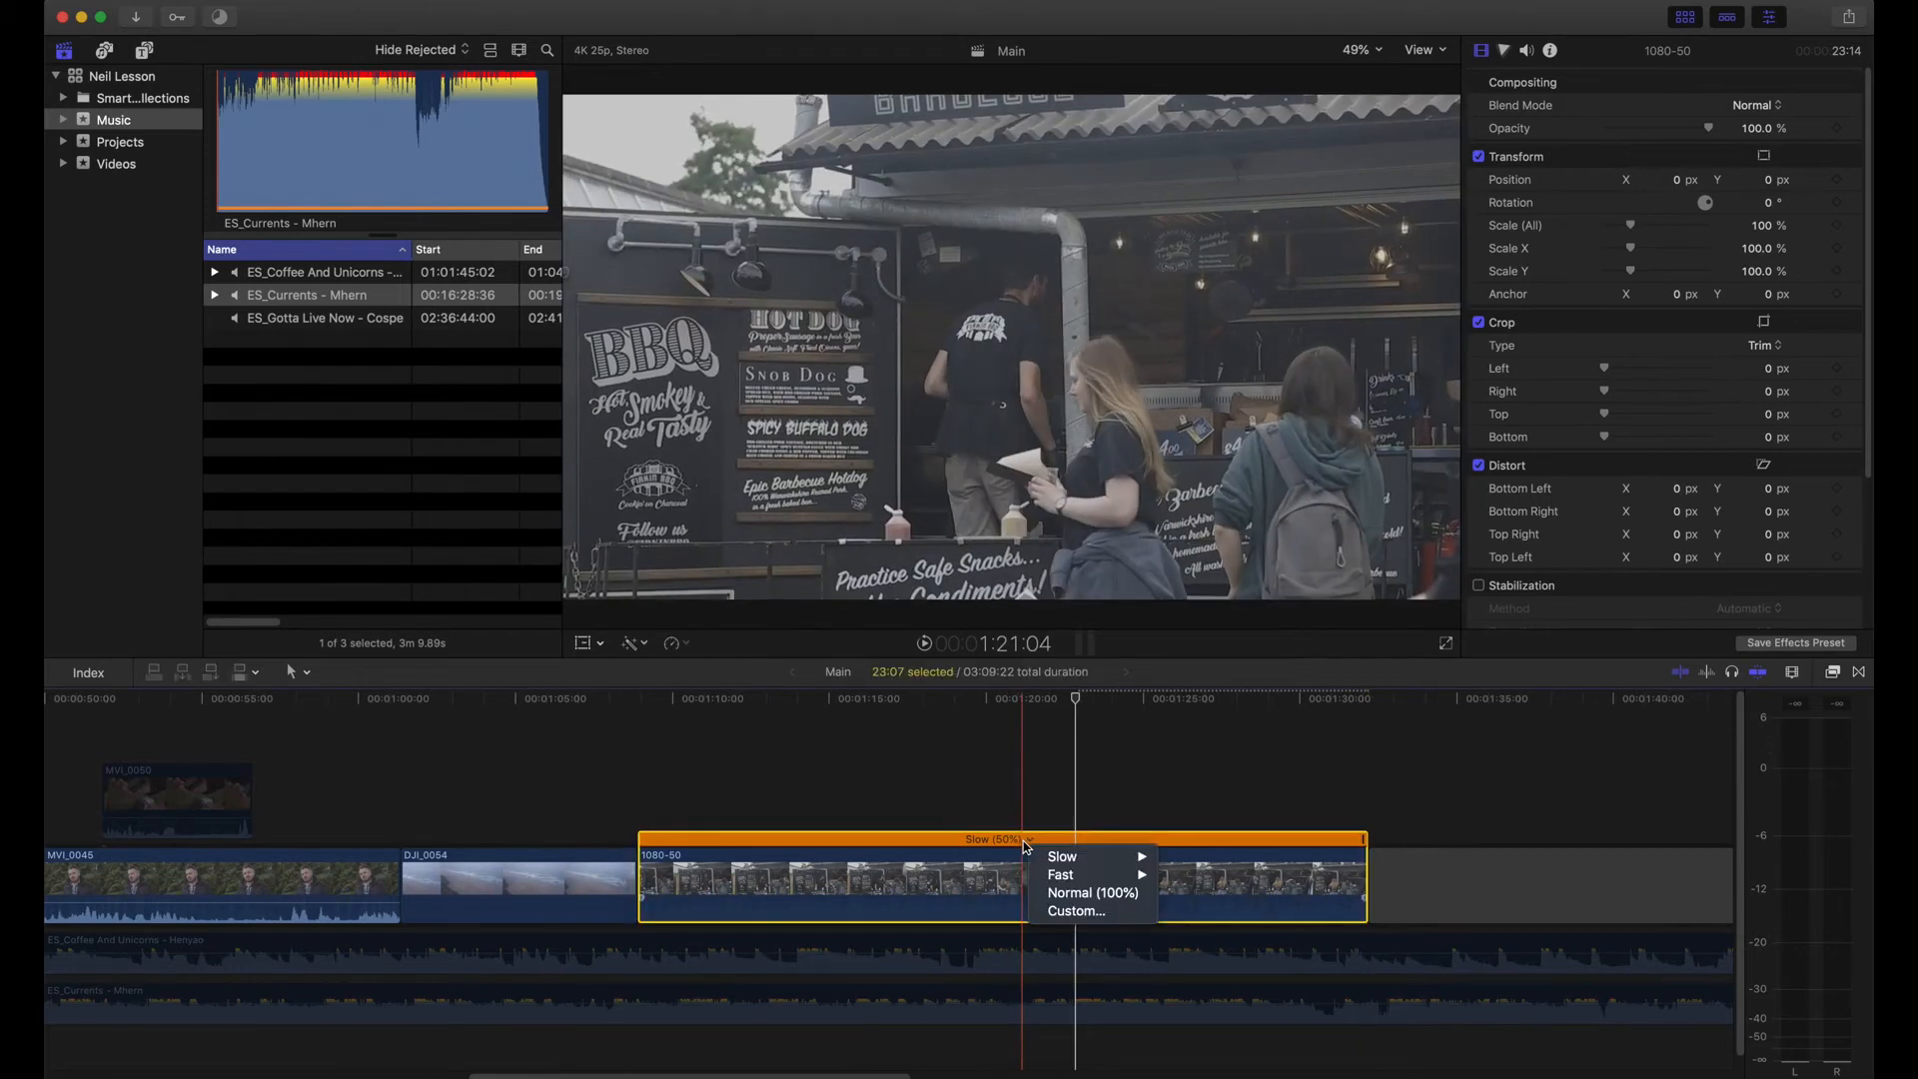
left_click(1092, 808)
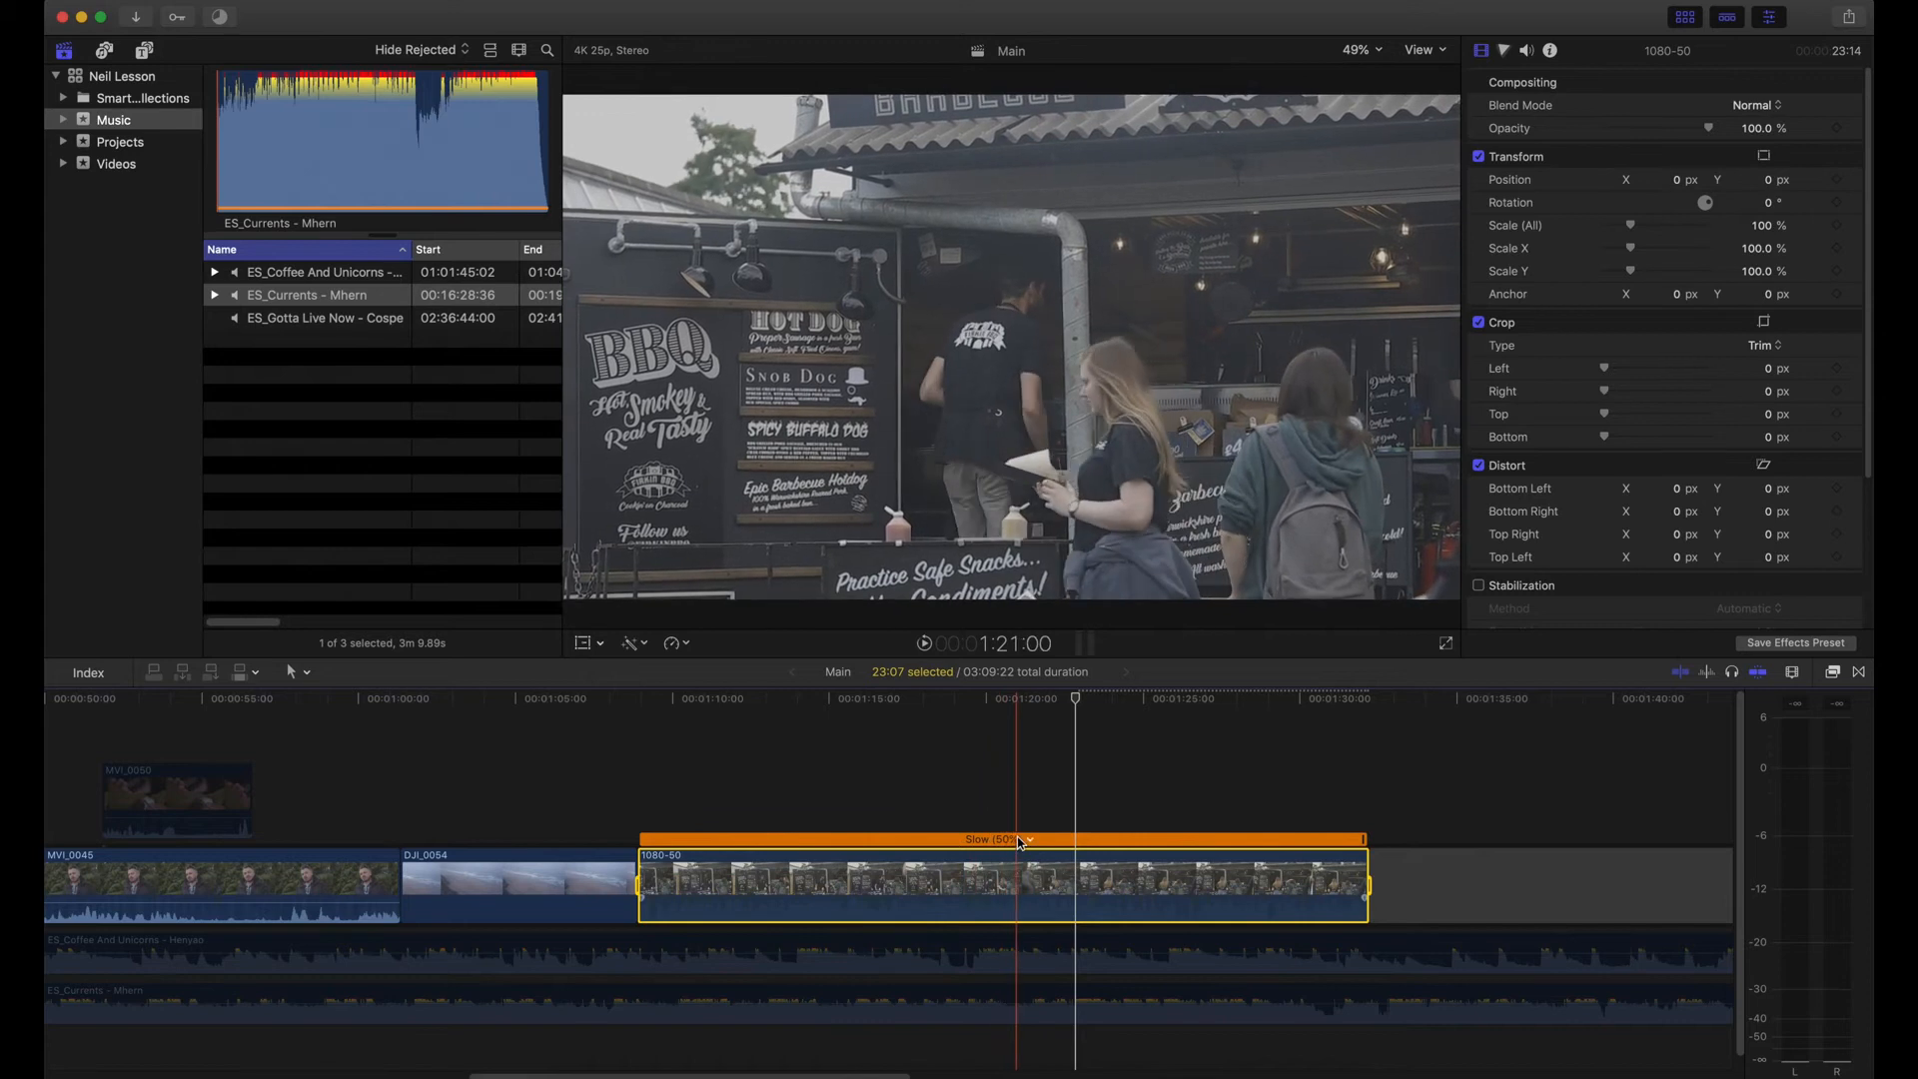
left_click(1020, 842)
mouse_move(1065, 863)
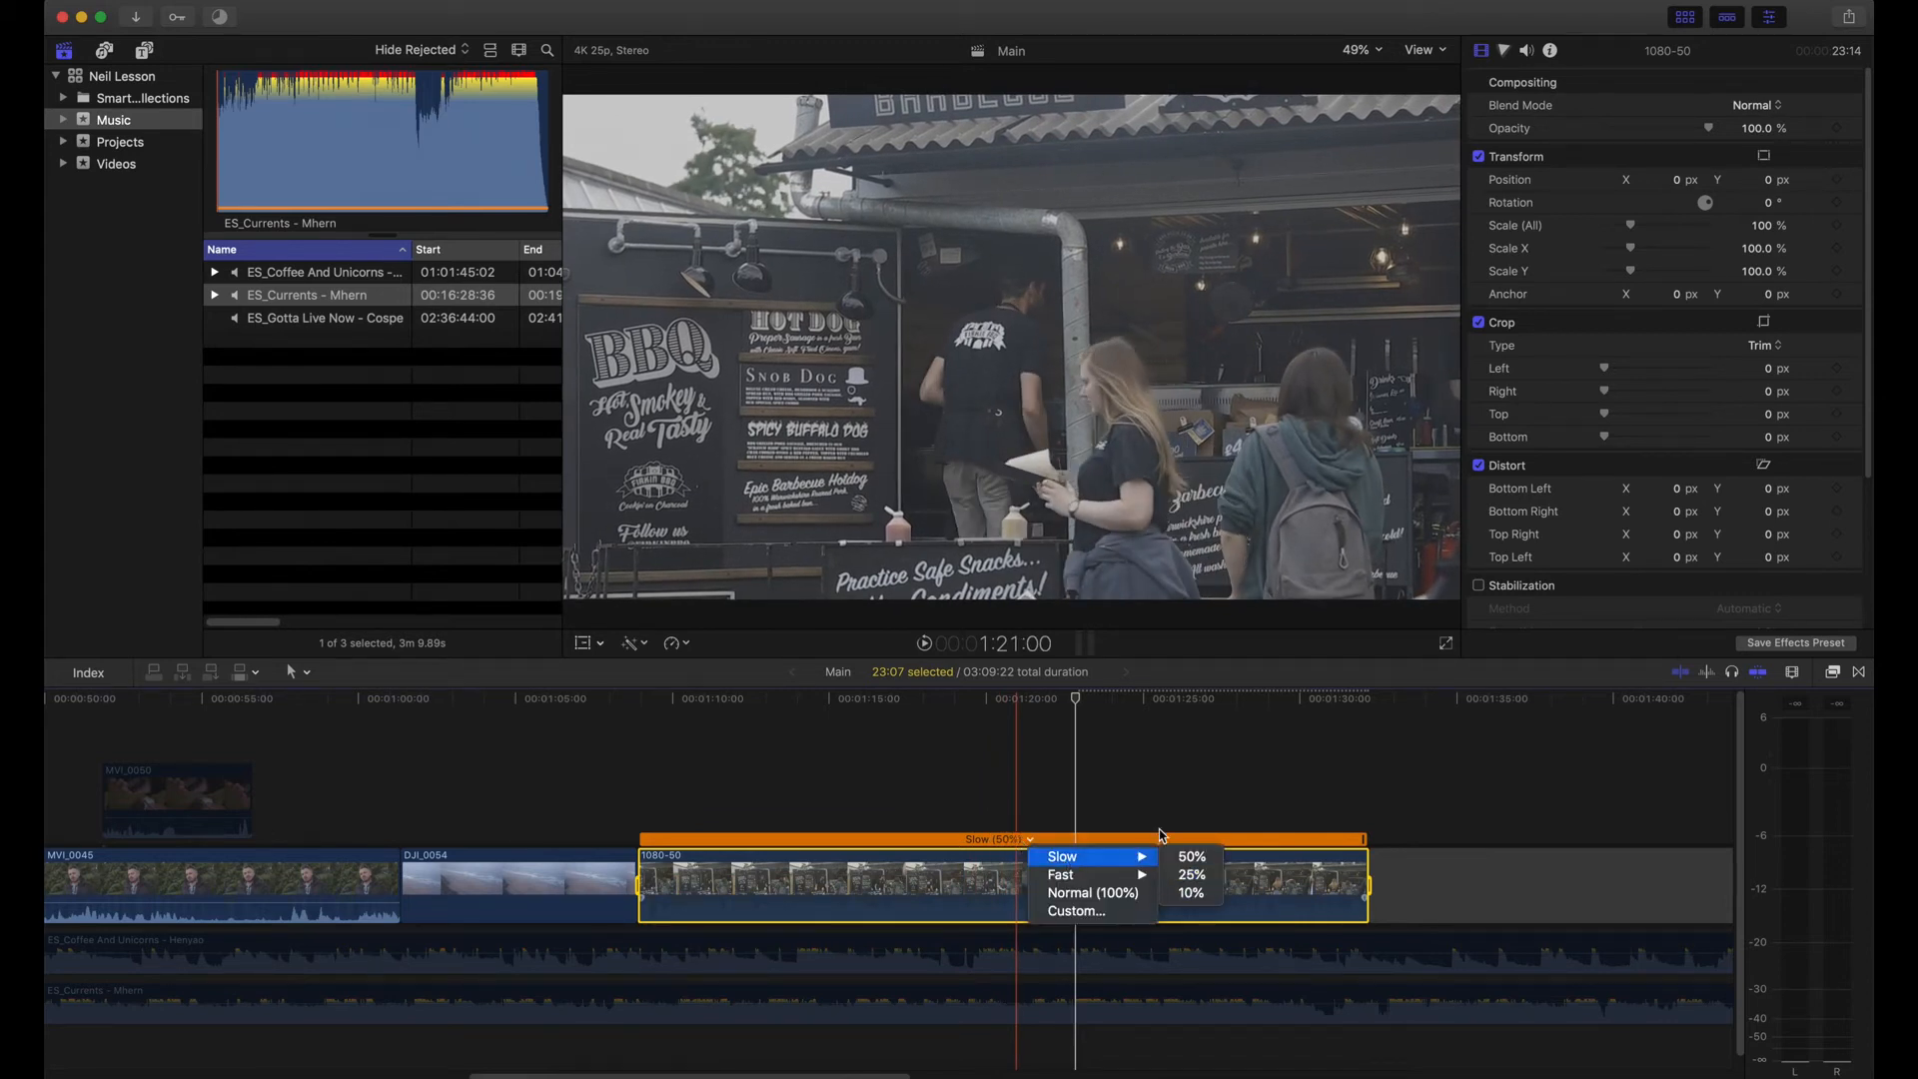
left_click(1114, 762)
left_click_drag(1363, 837, 711, 861)
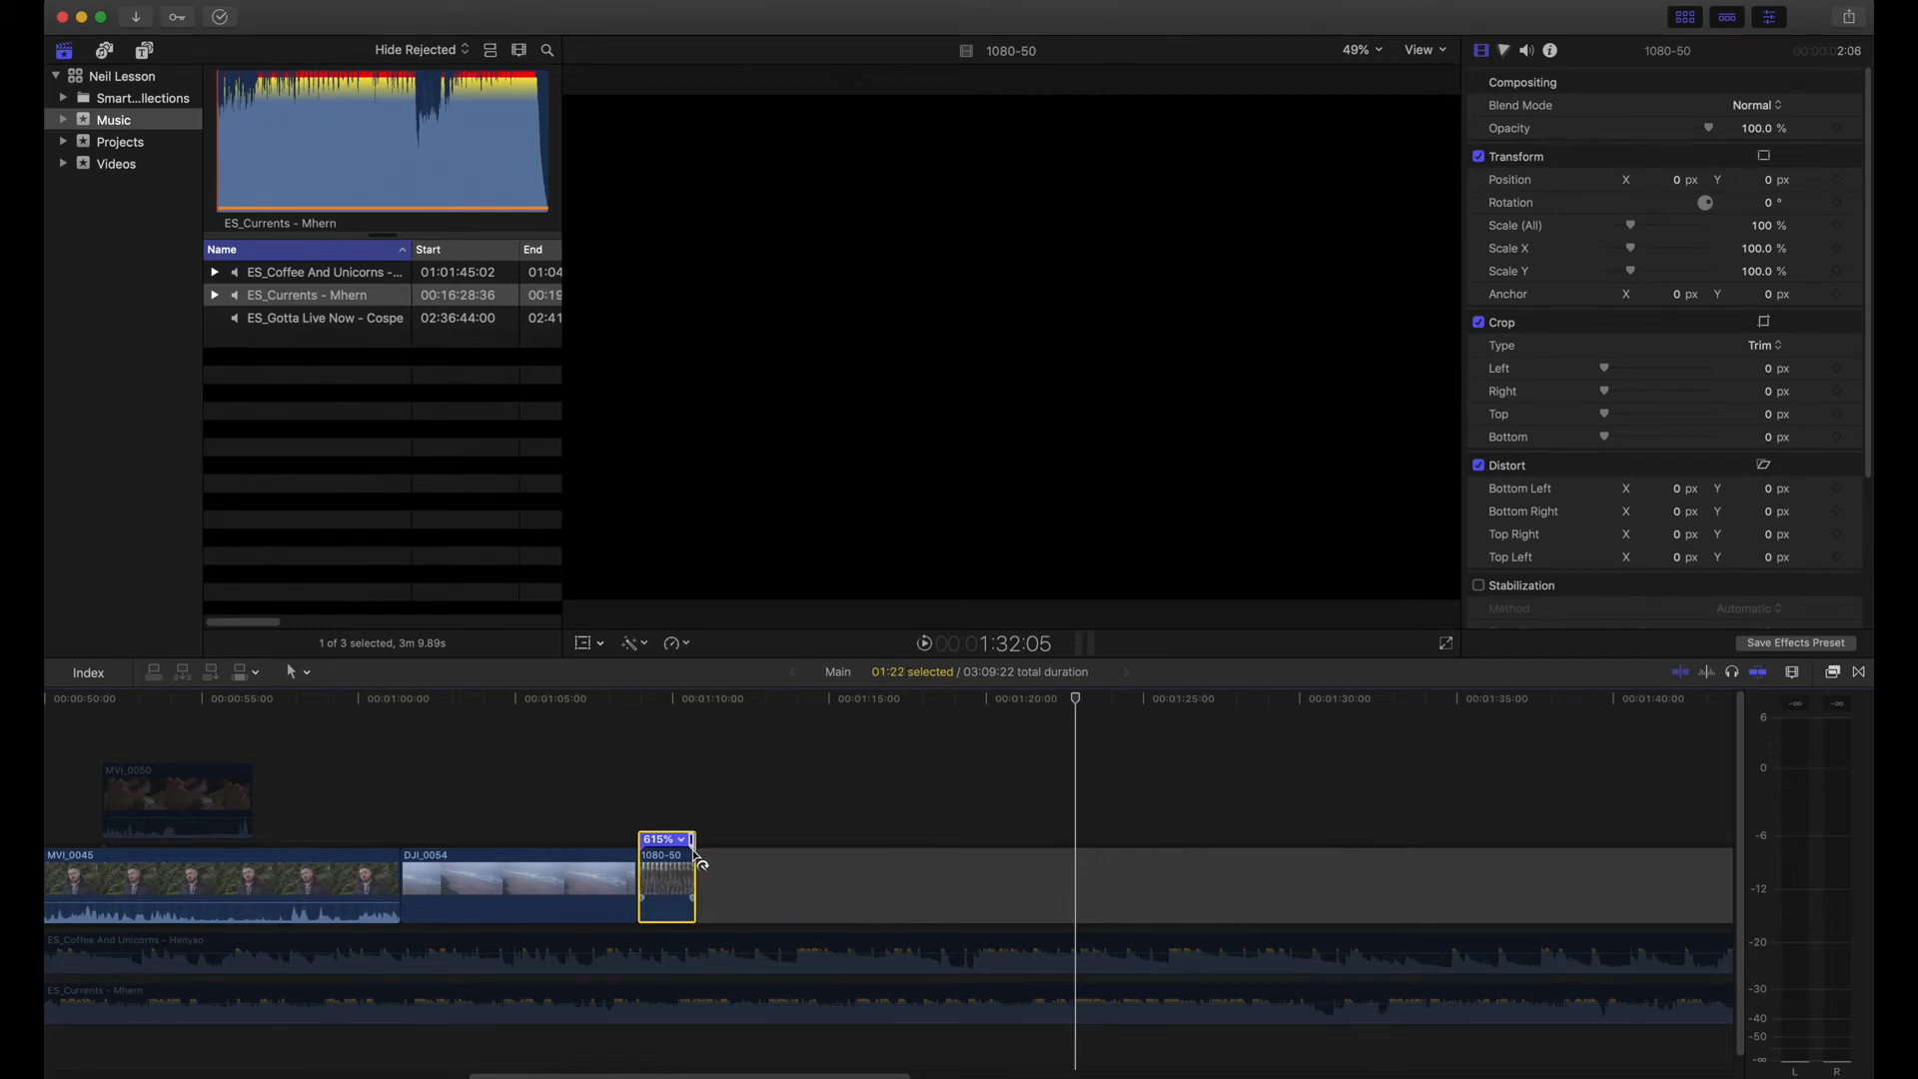
left_click_drag(700, 861, 1345, 821)
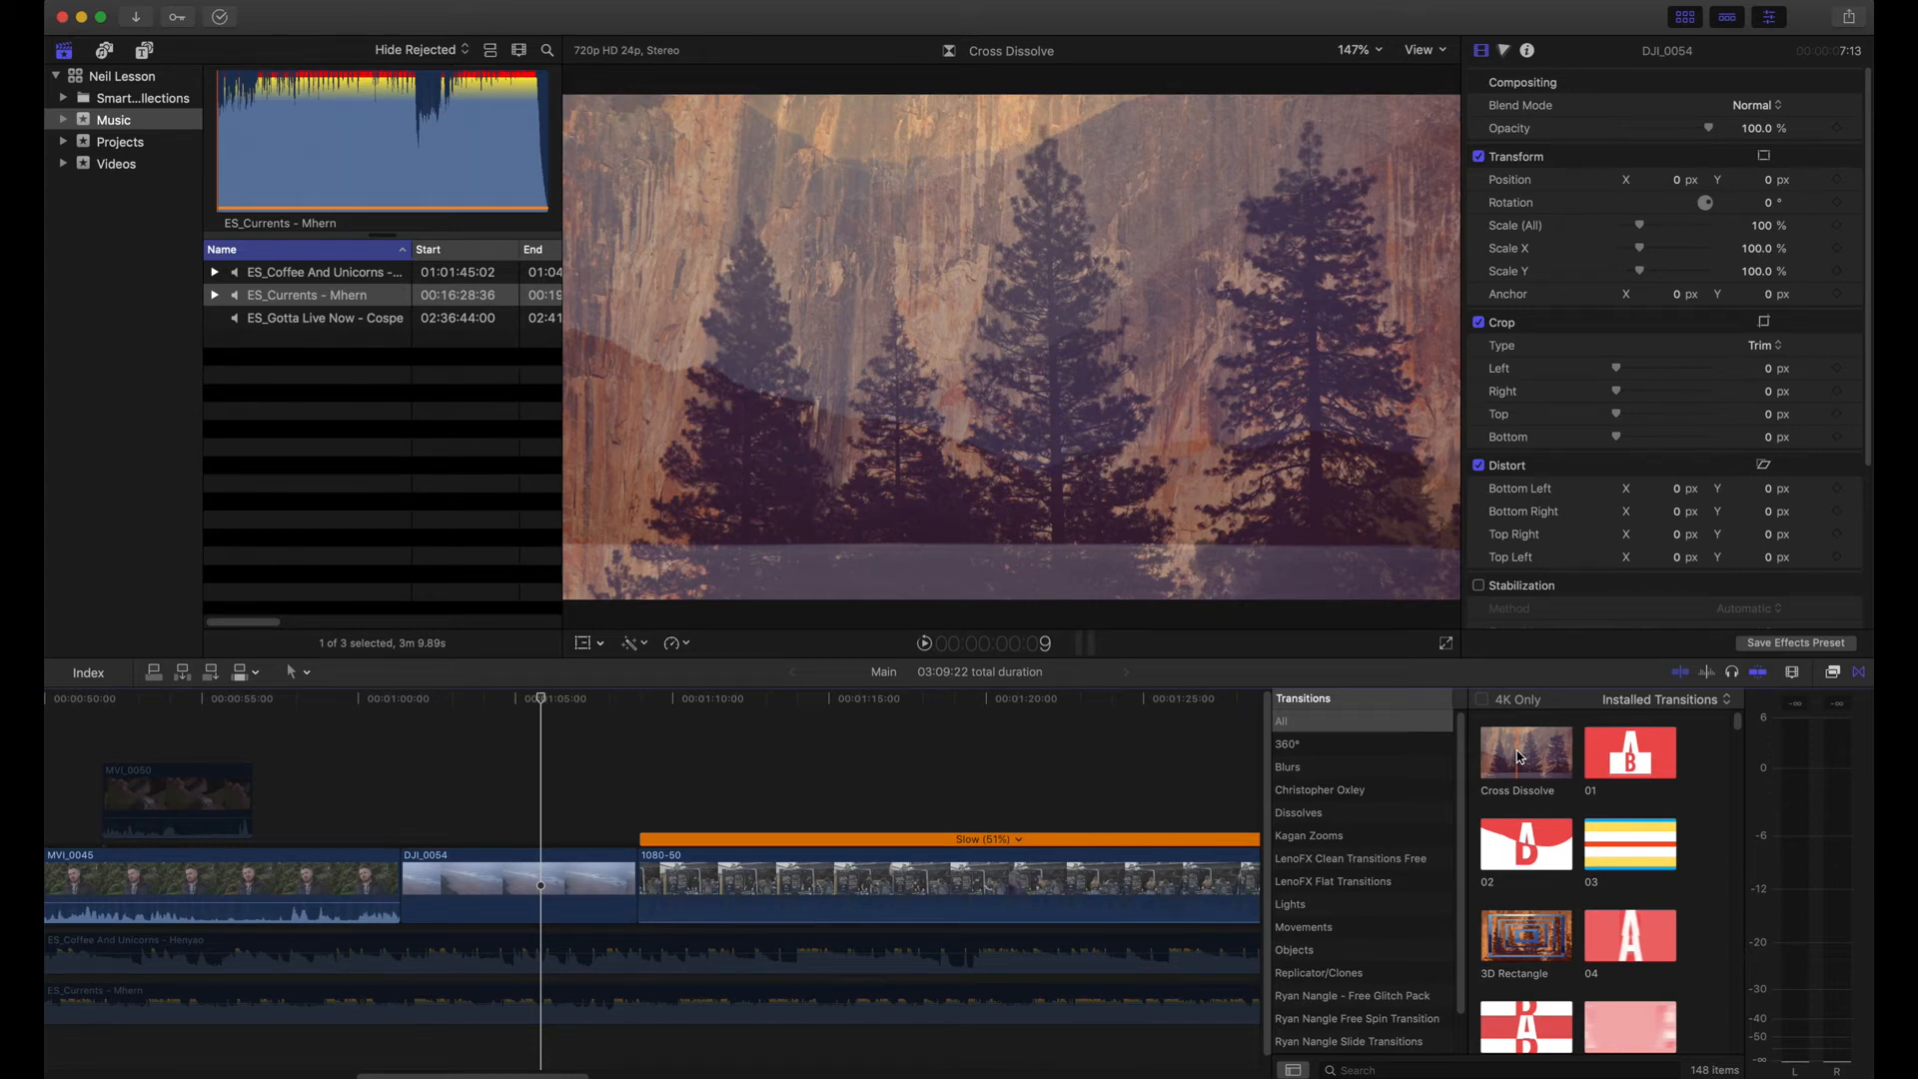
Step: Add the 3D Rectangle transition between the MVI_0045 and DJI_0054 clips, and lengthen it after playing it
scroll(1517, 752, "down", 2)
scroll(1517, 757, "up", 2)
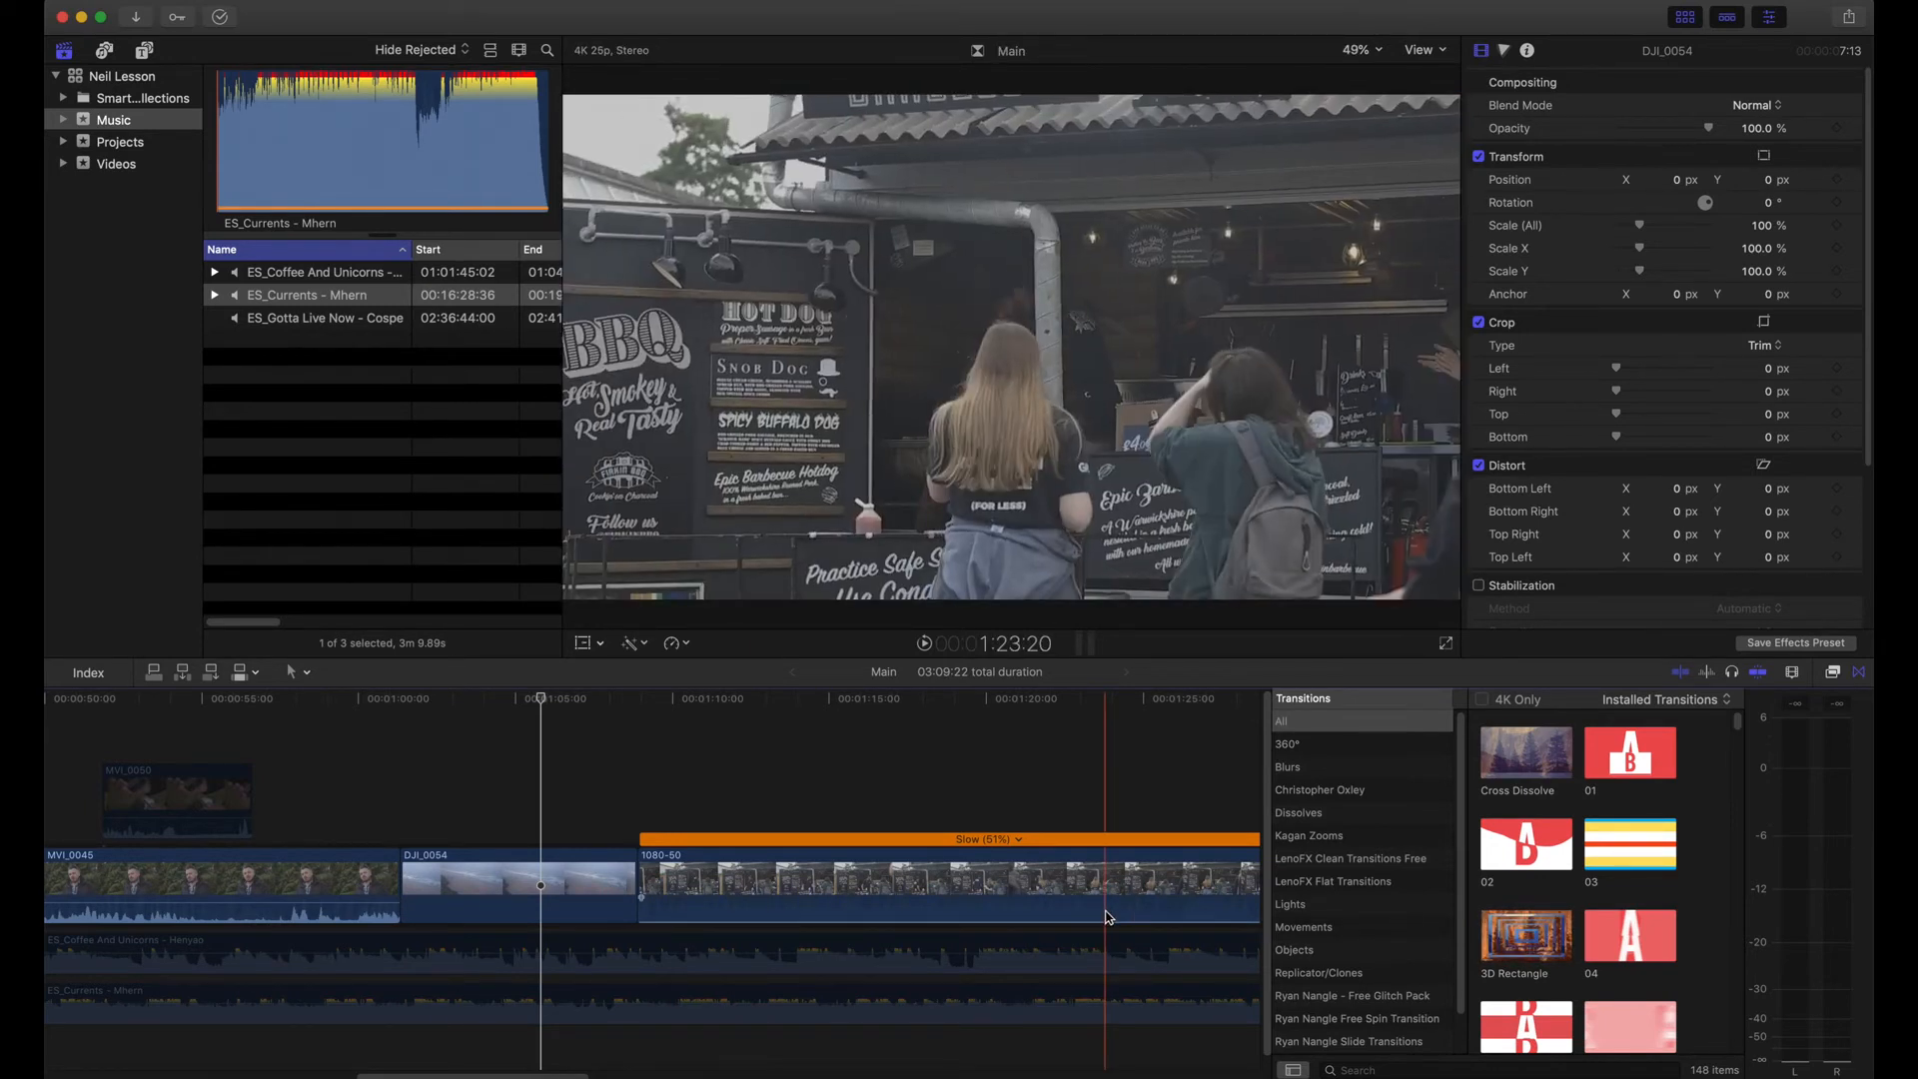
left_click(1509, 949)
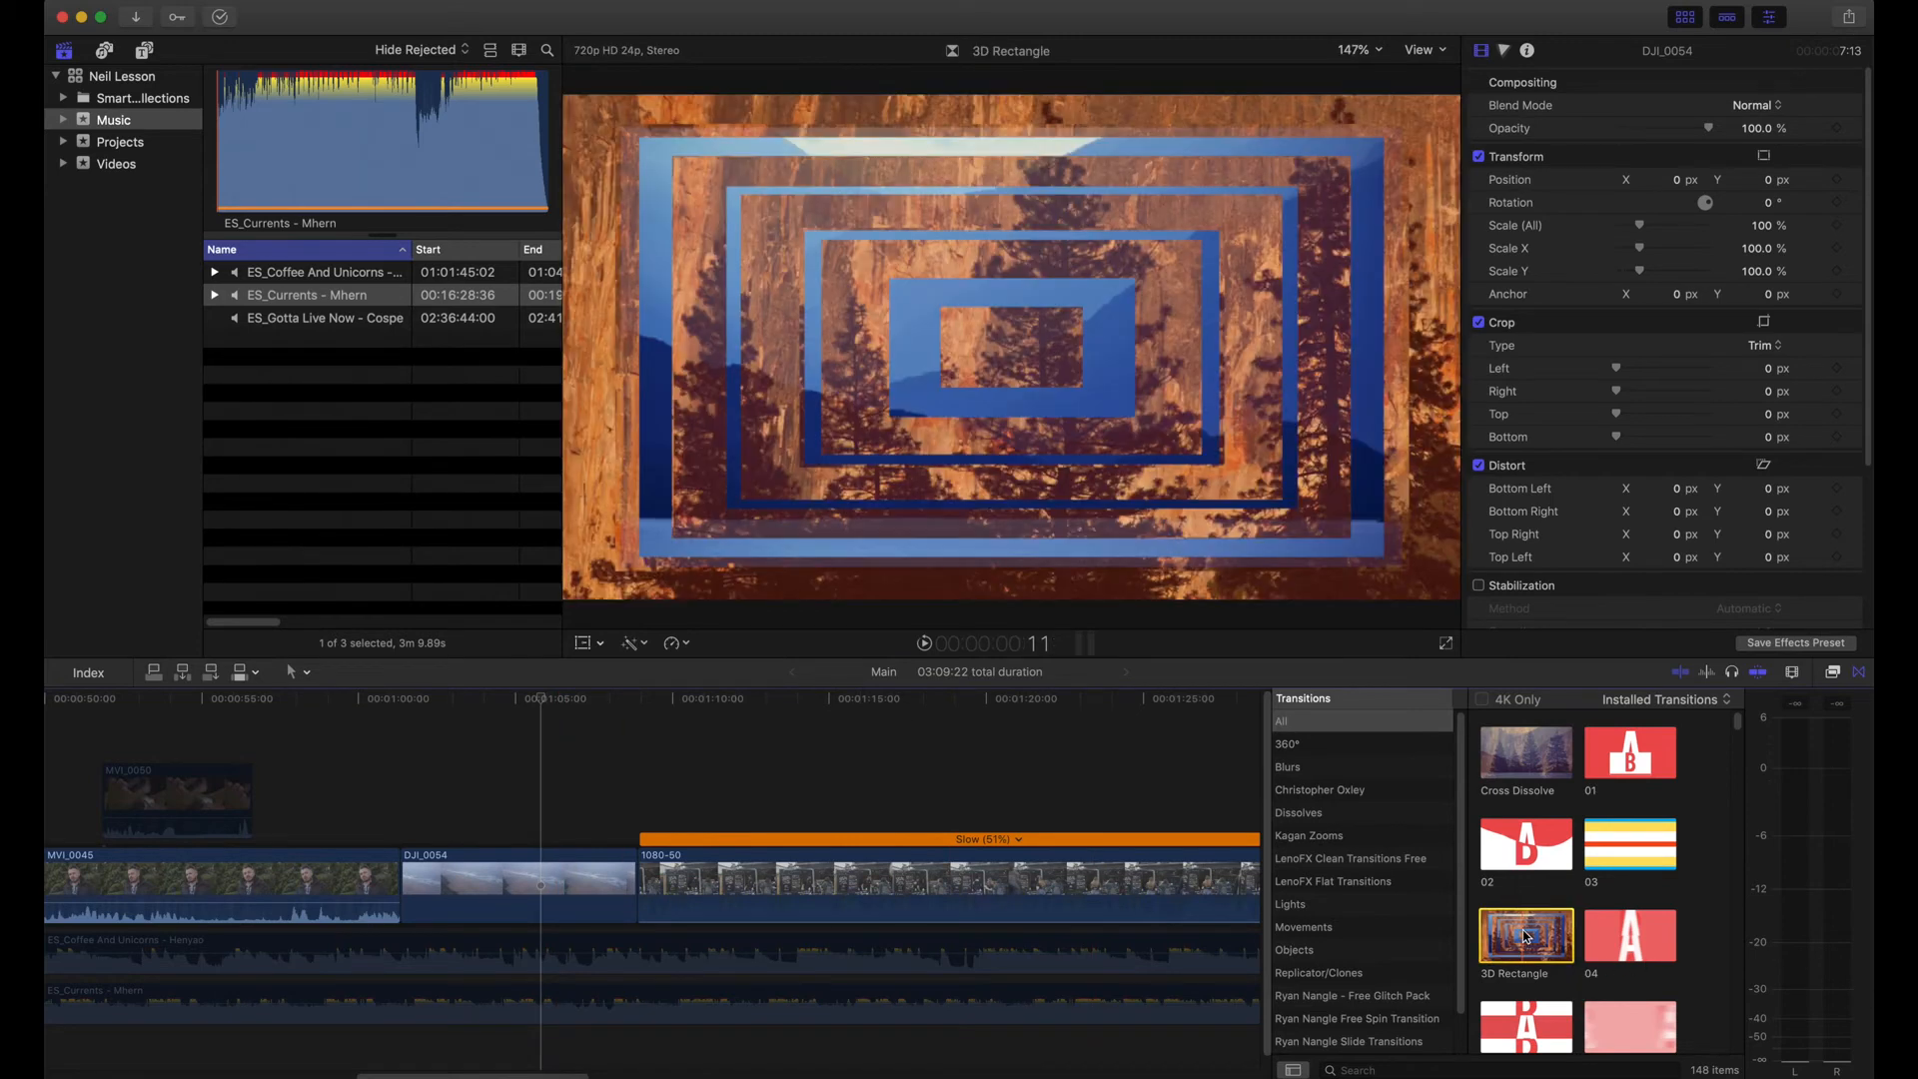
left_click_drag(1525, 935, 391, 887)
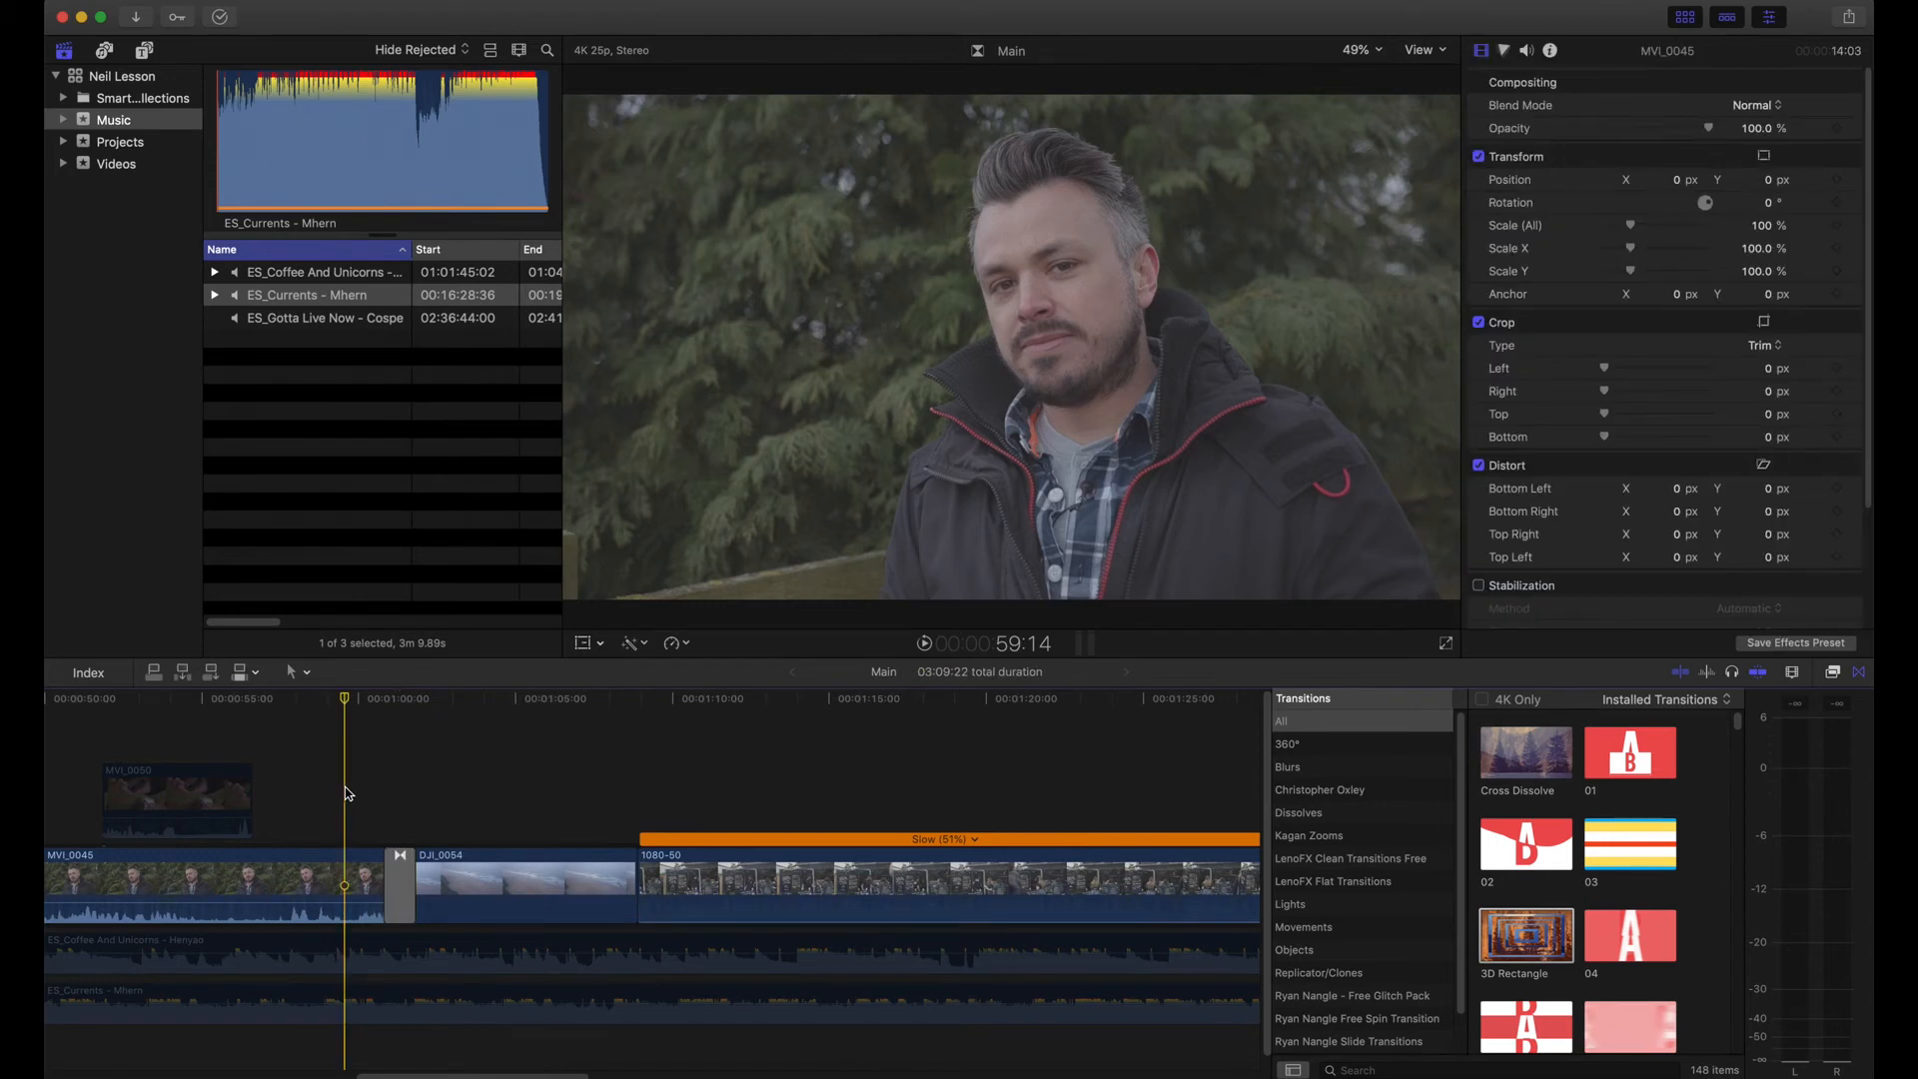
key("space")
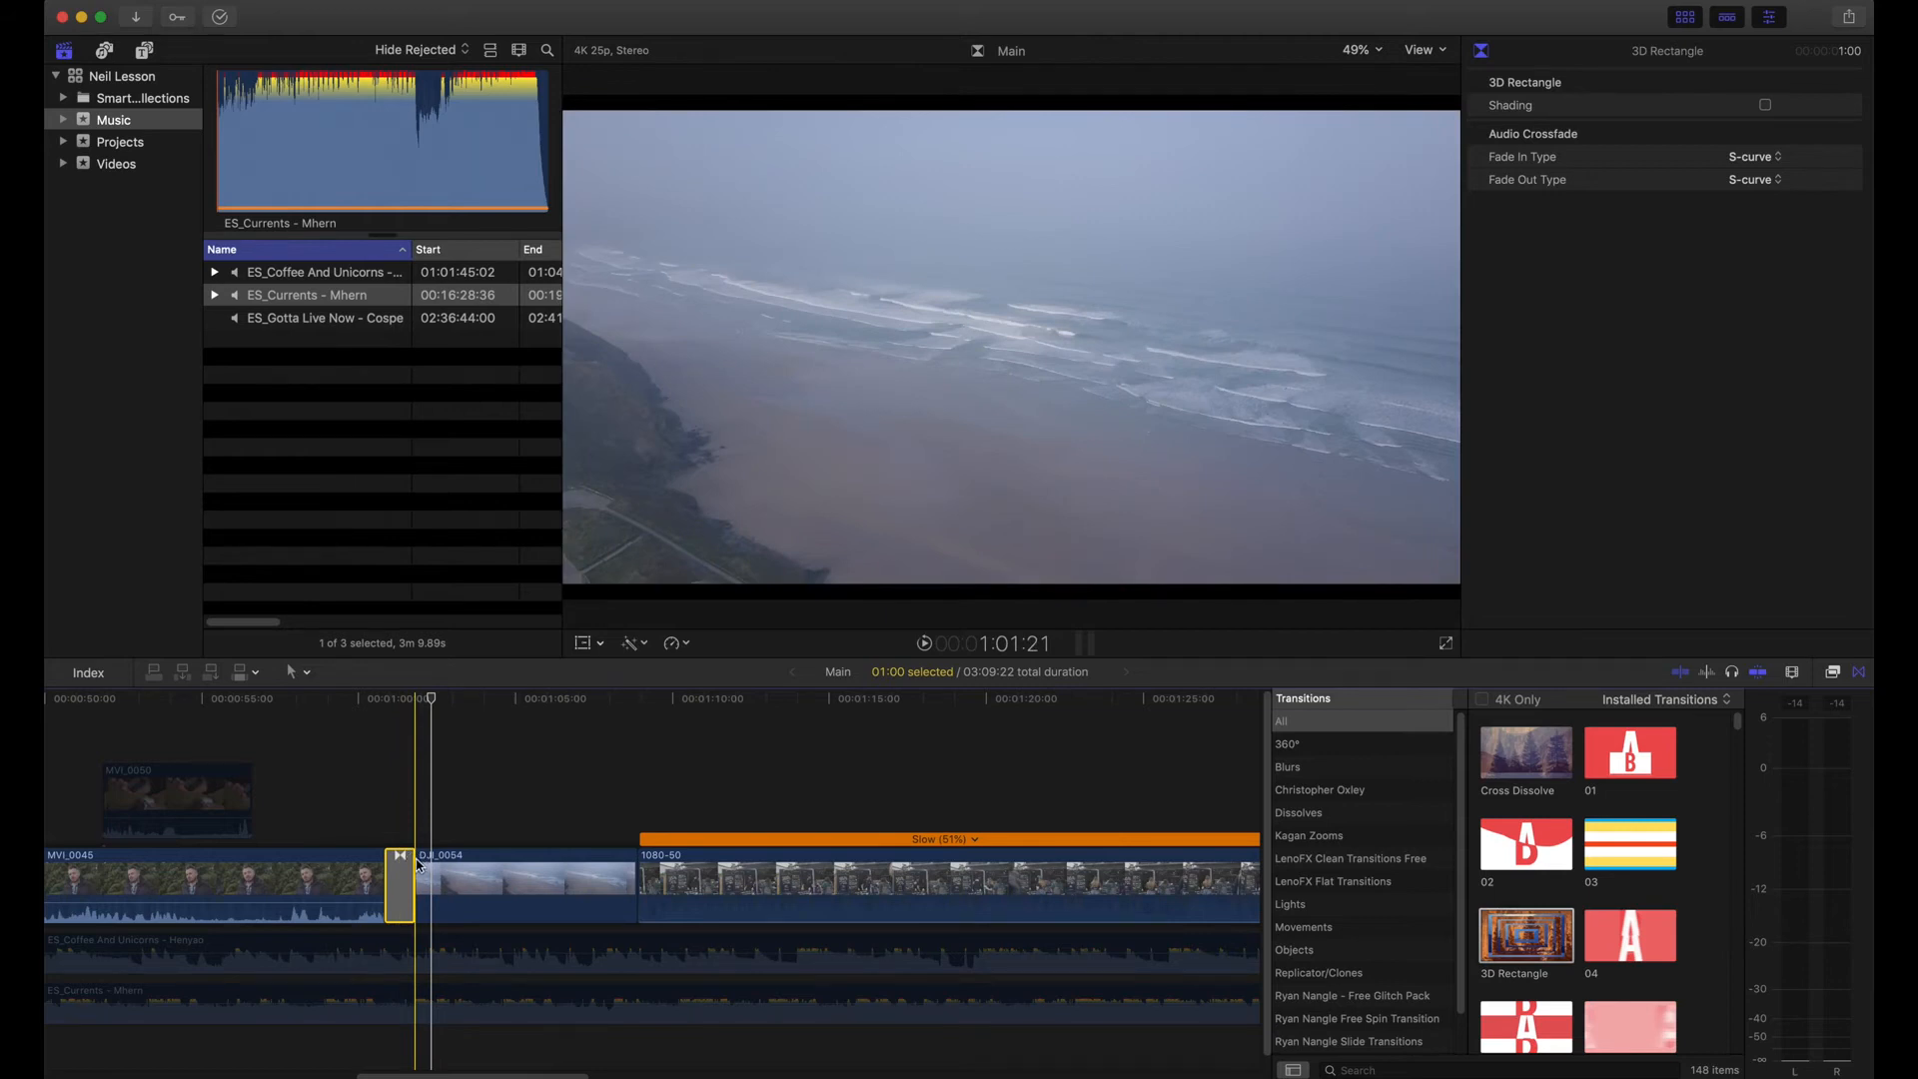
left_click_drag(415, 866, 494, 869)
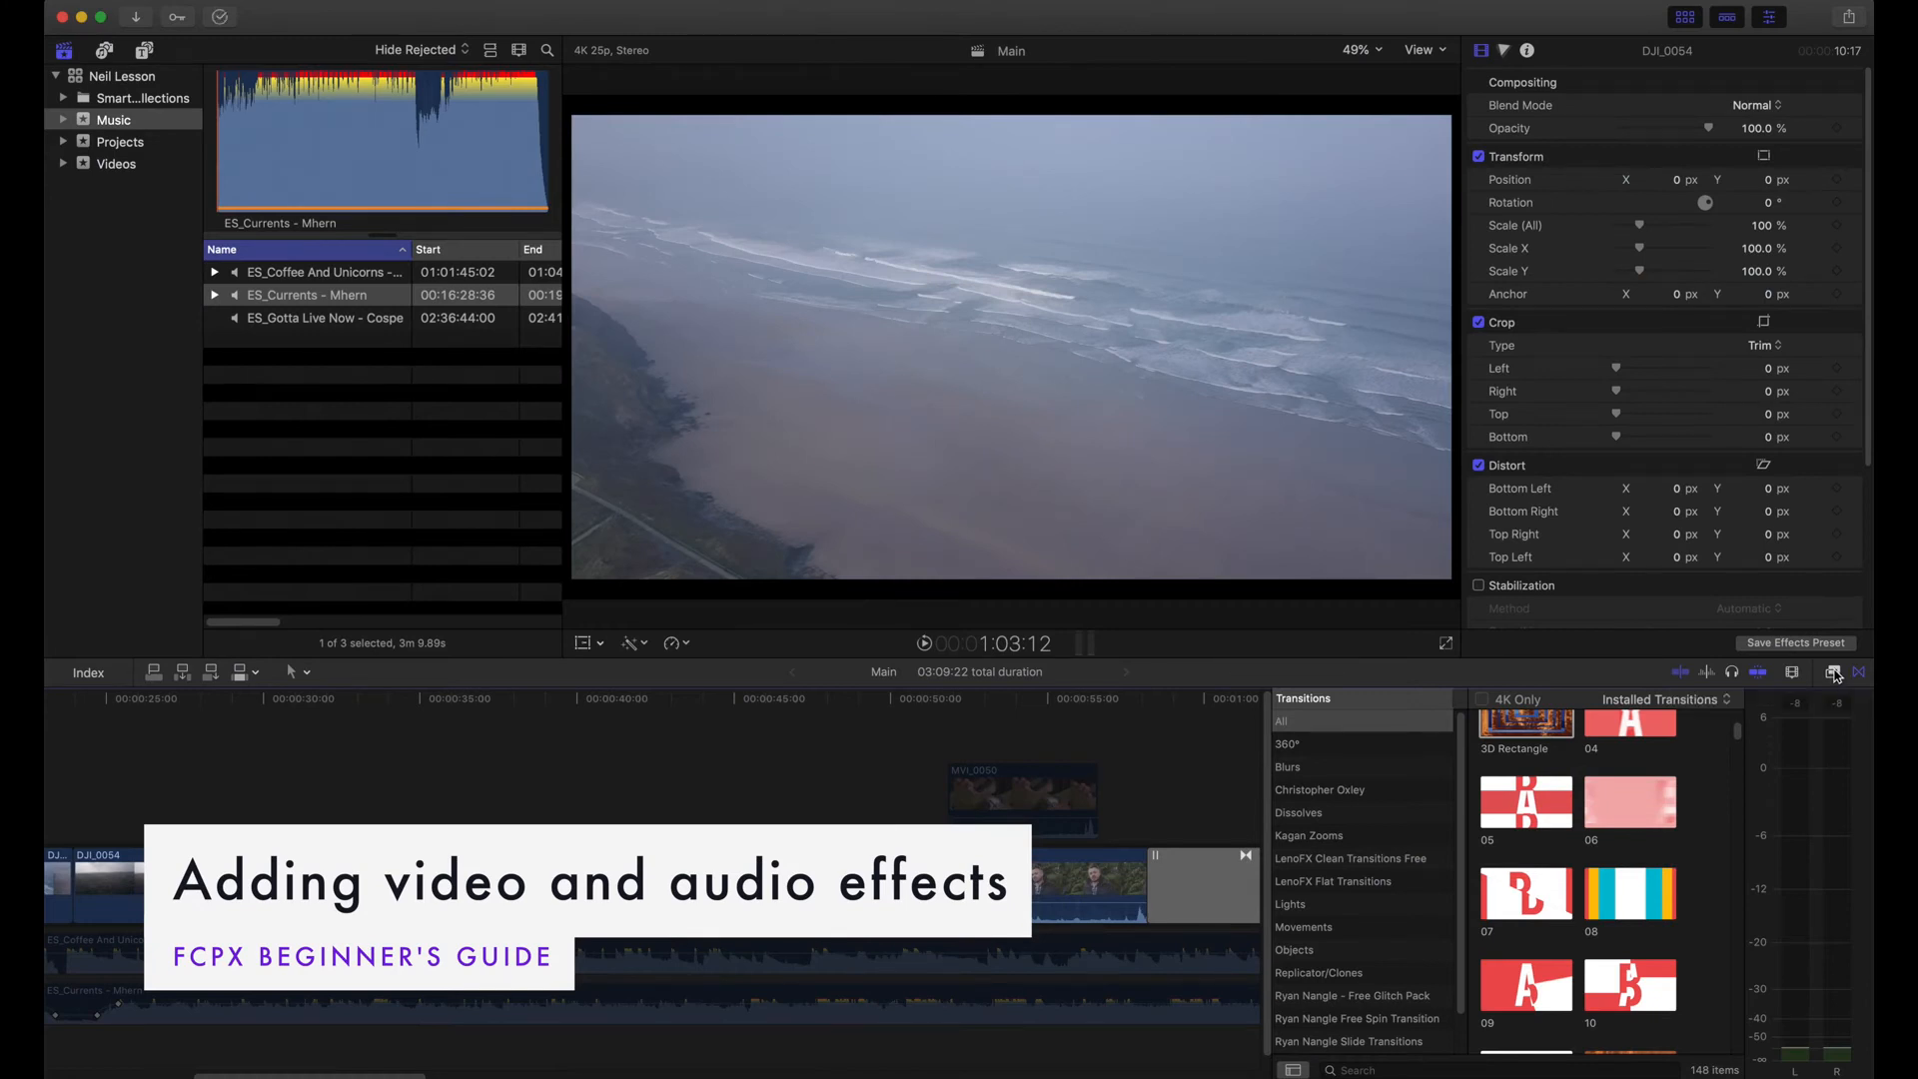
Step: Browse the video effects and apply the Camcorder effect to the DJI_0054 clip just before the Placeholder
left_click(1835, 672)
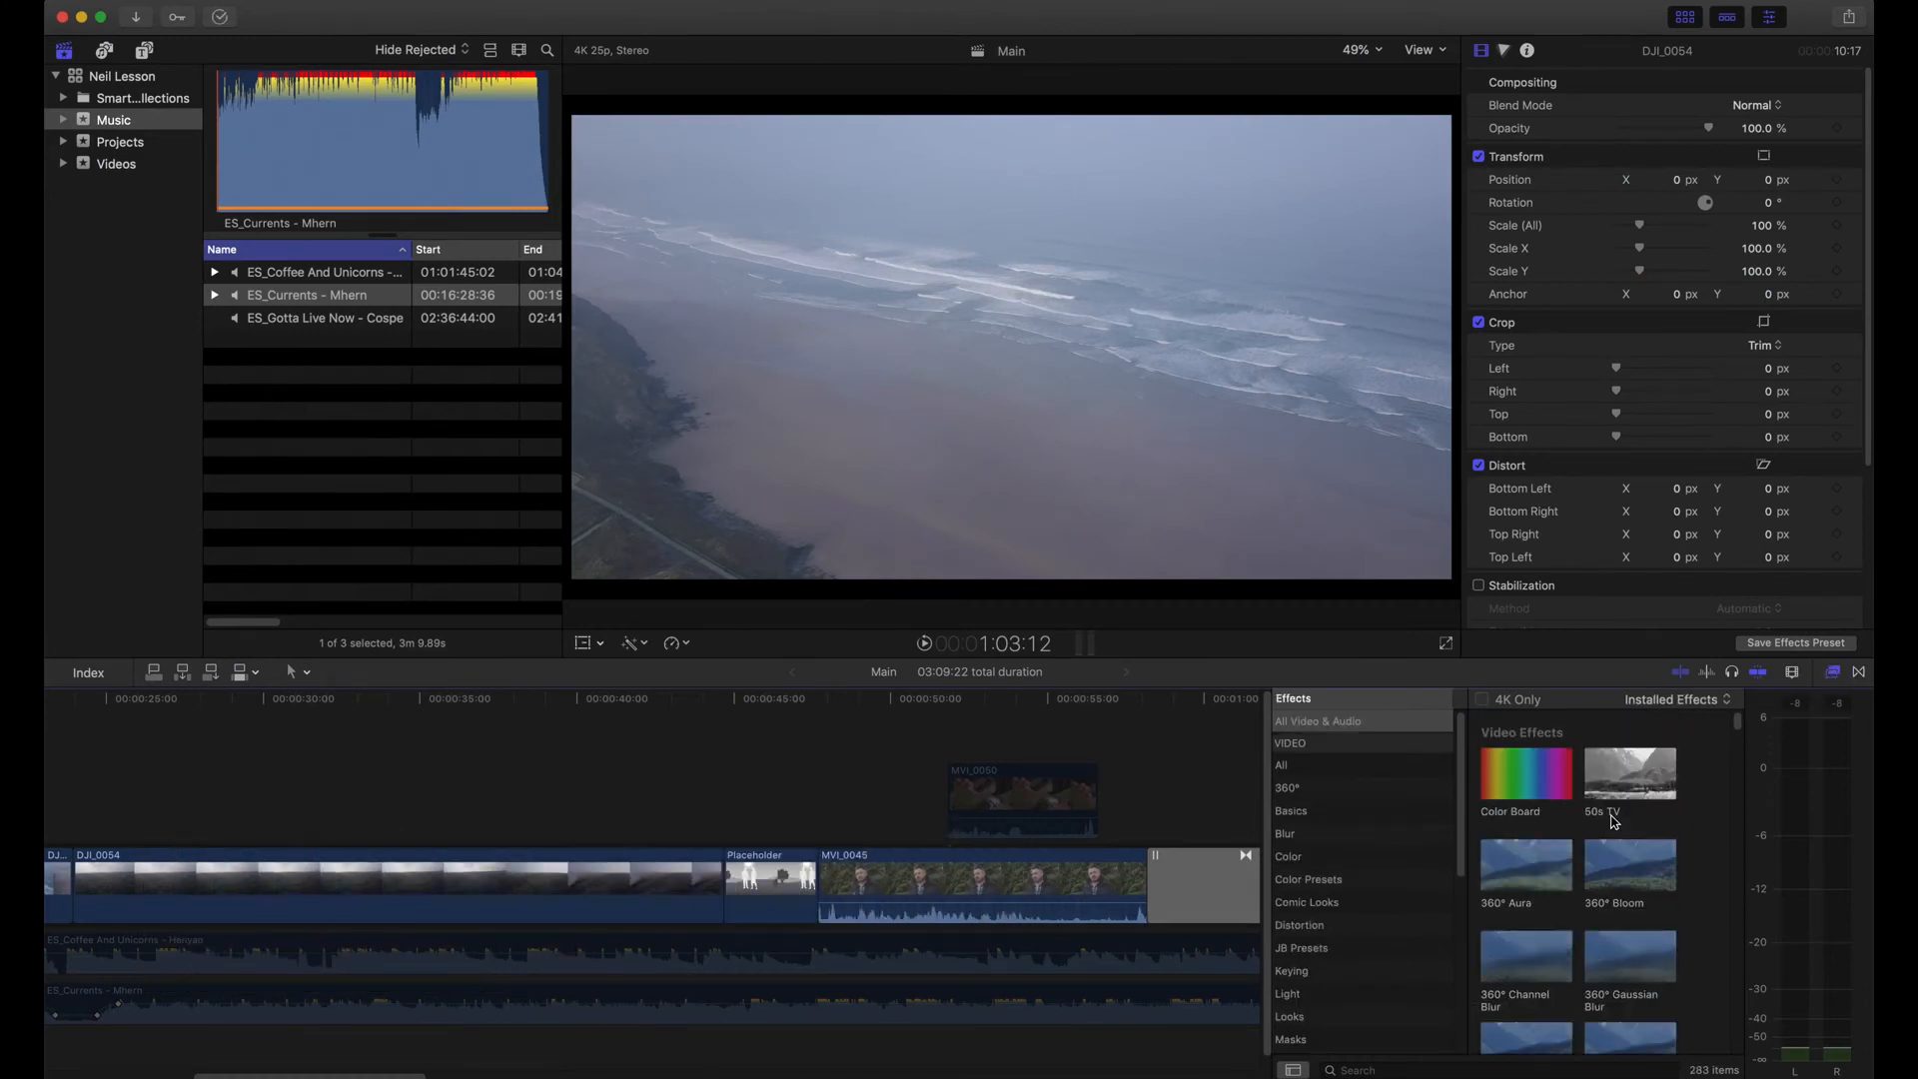
scroll(1638, 842, "down", 2)
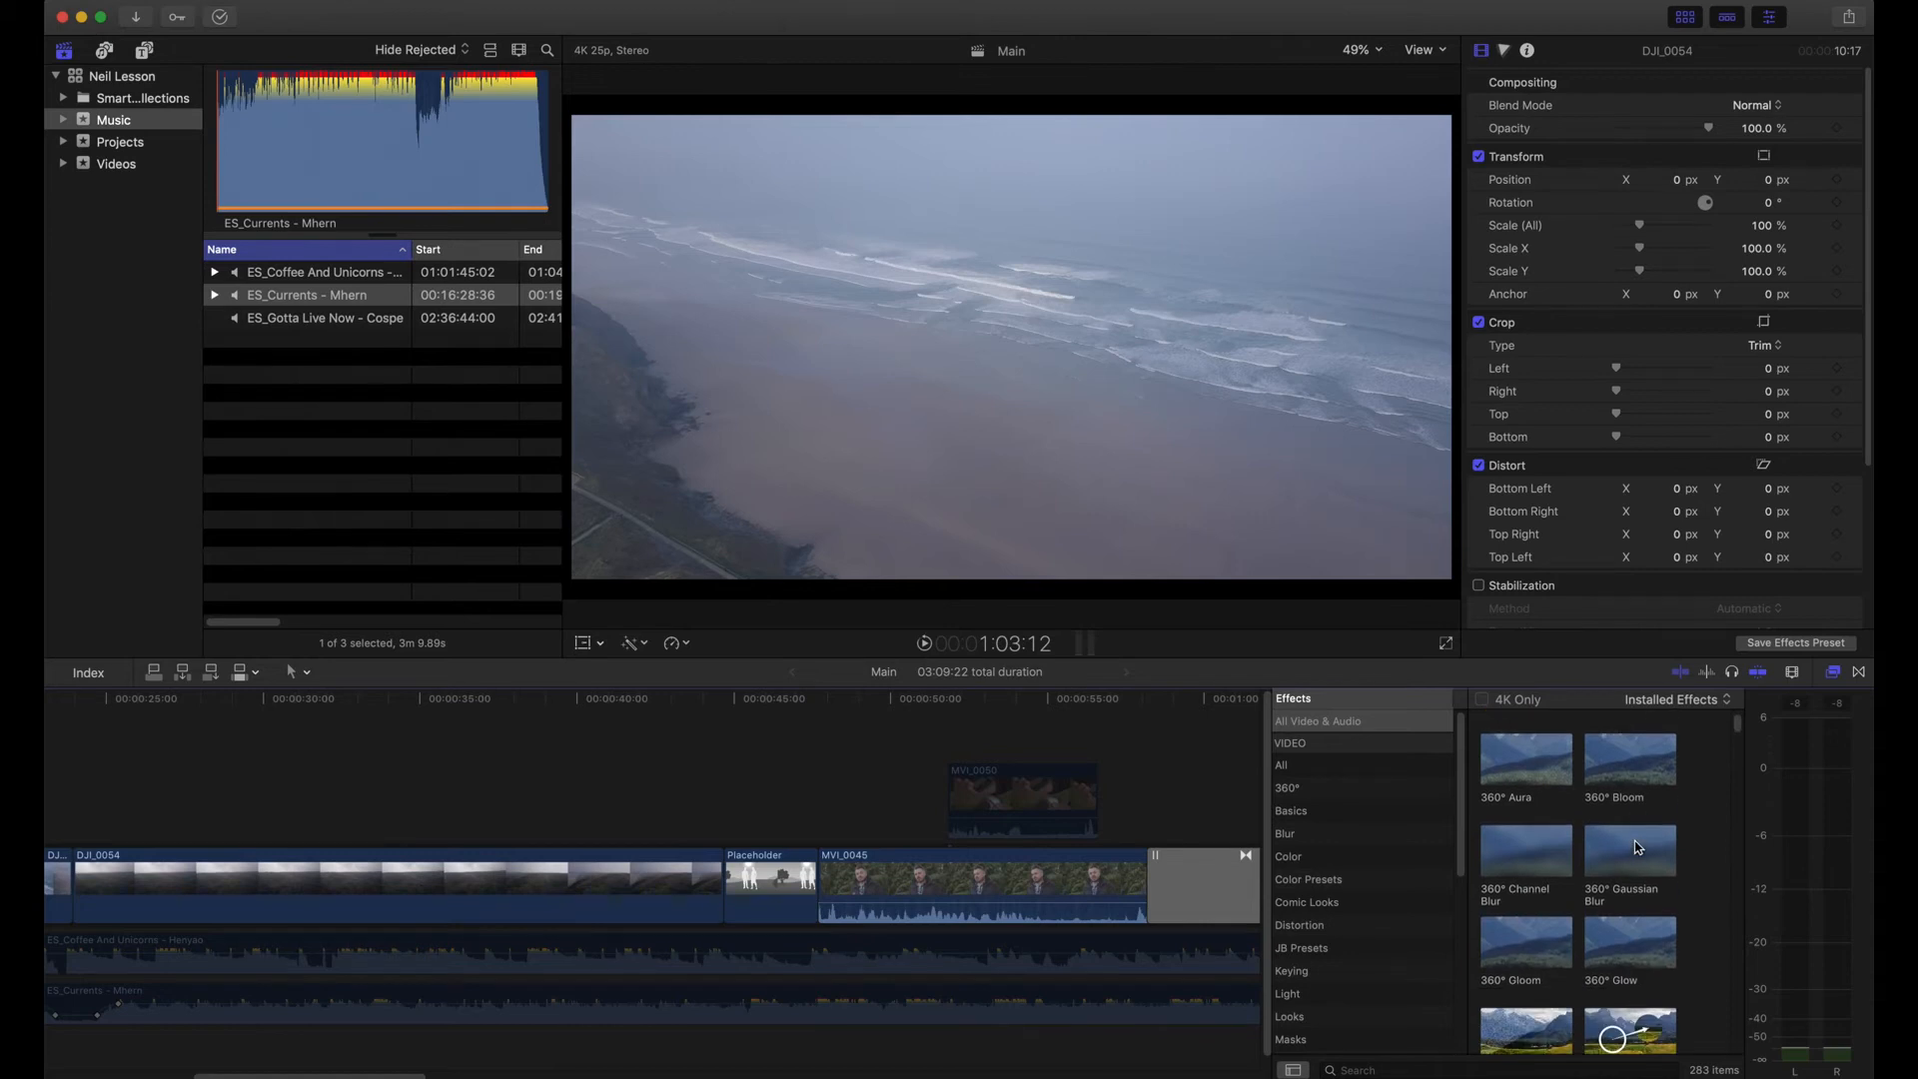
scroll(1639, 847, "down", 5)
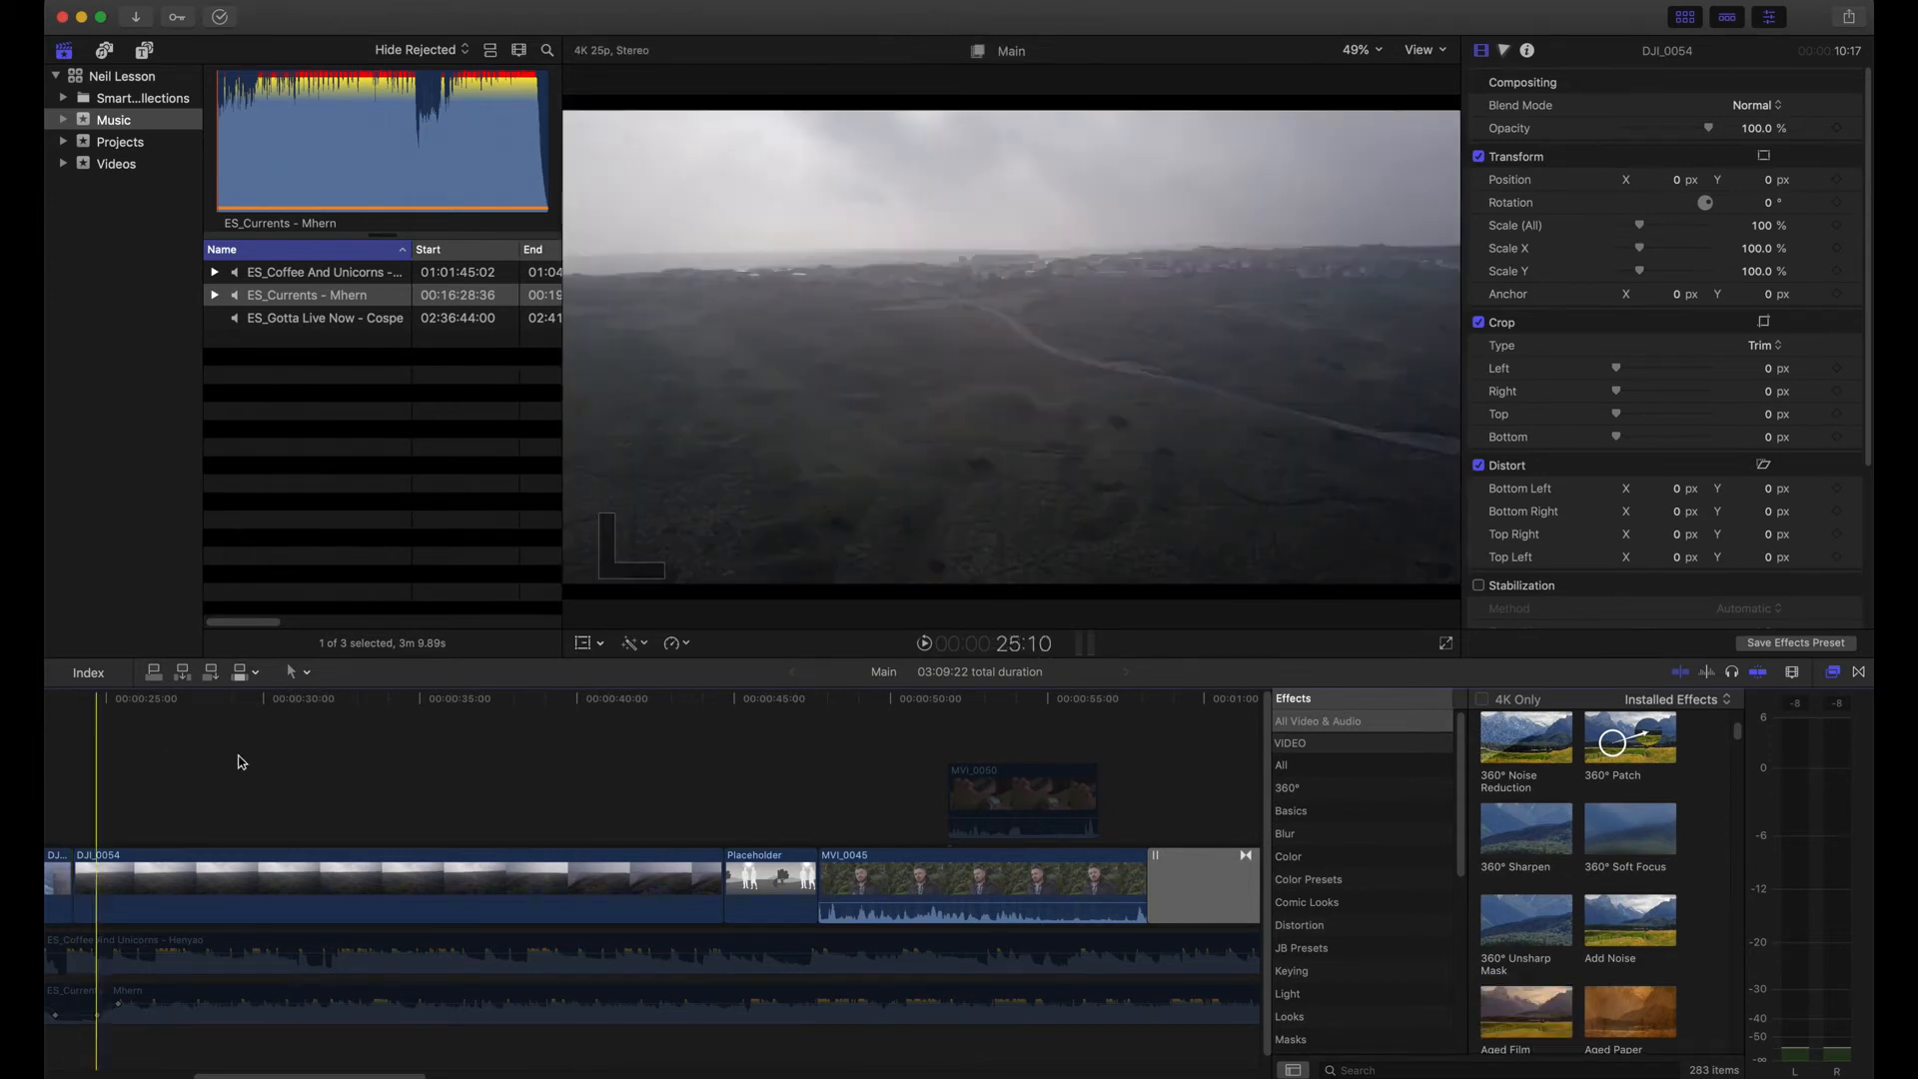
left_click(375, 867)
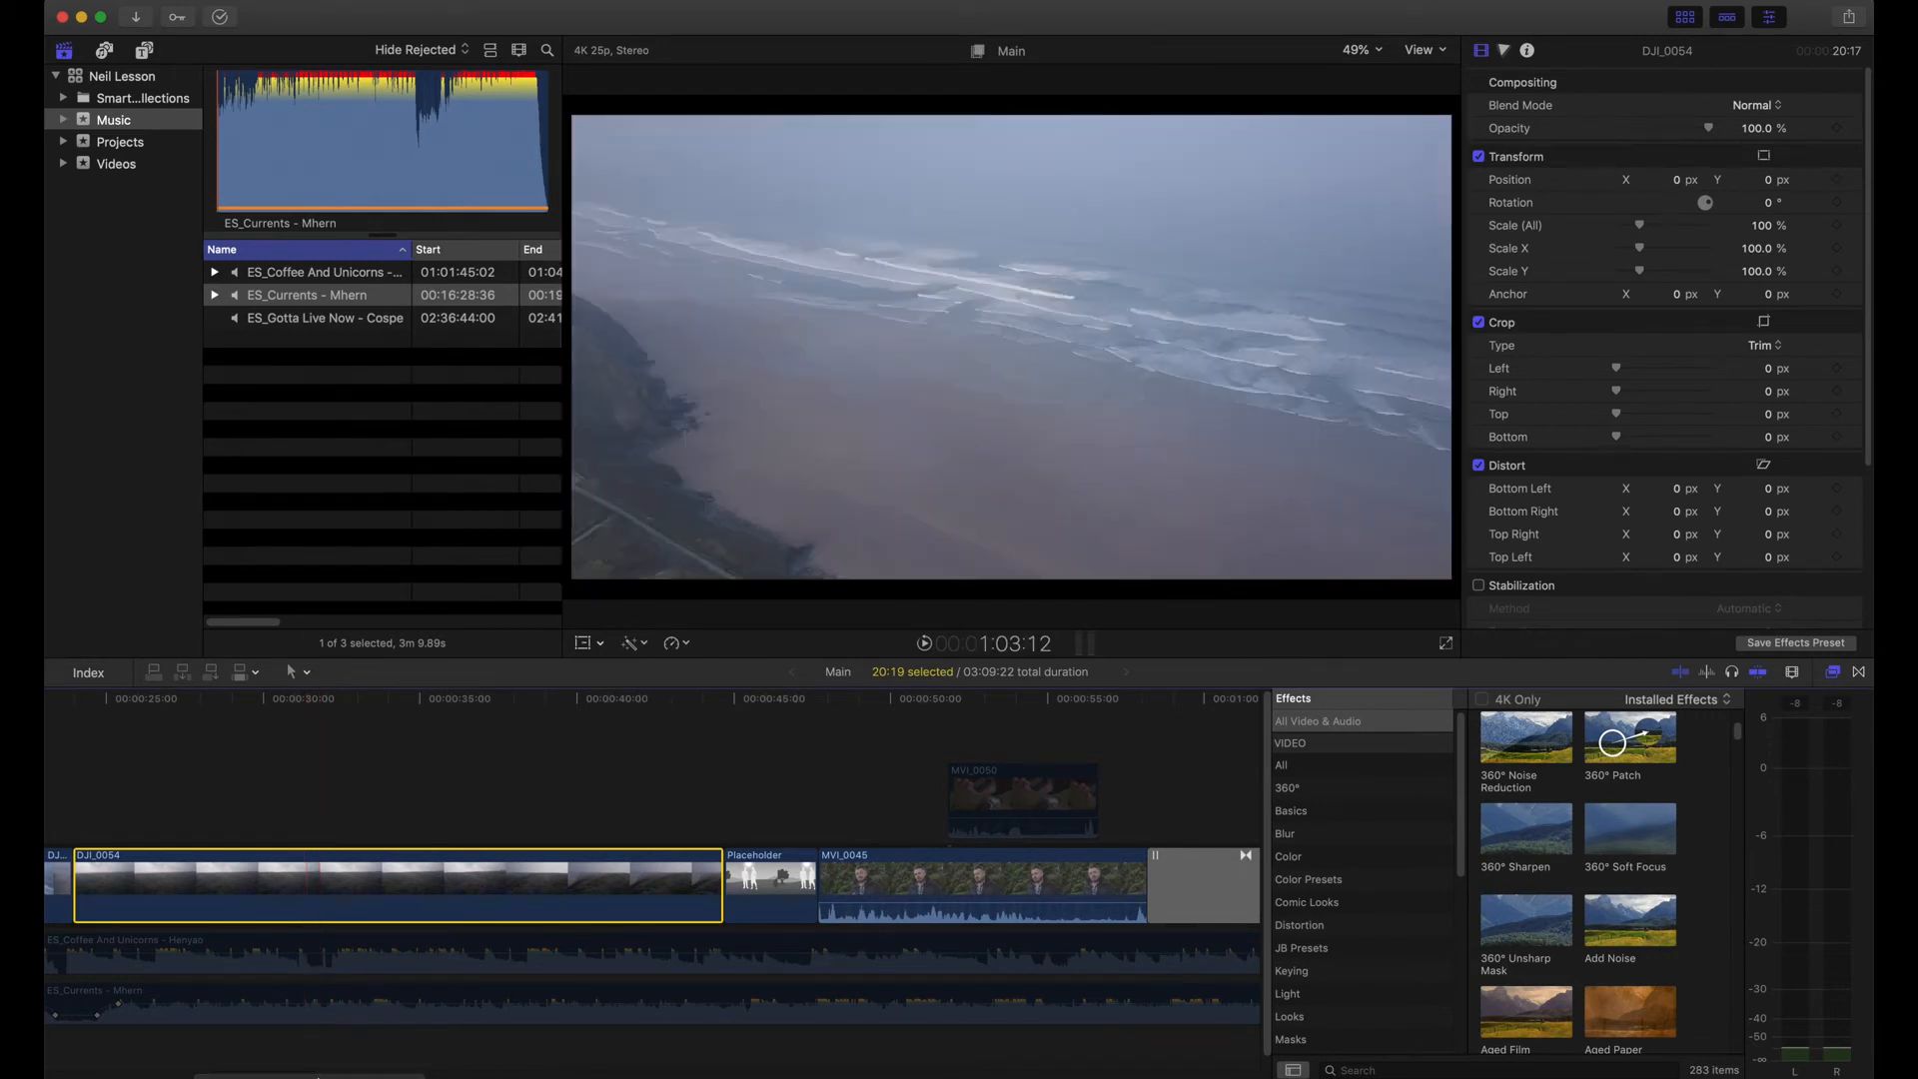
scroll(310, 1074, "left", 8)
scroll(271, 1068, "right", 5)
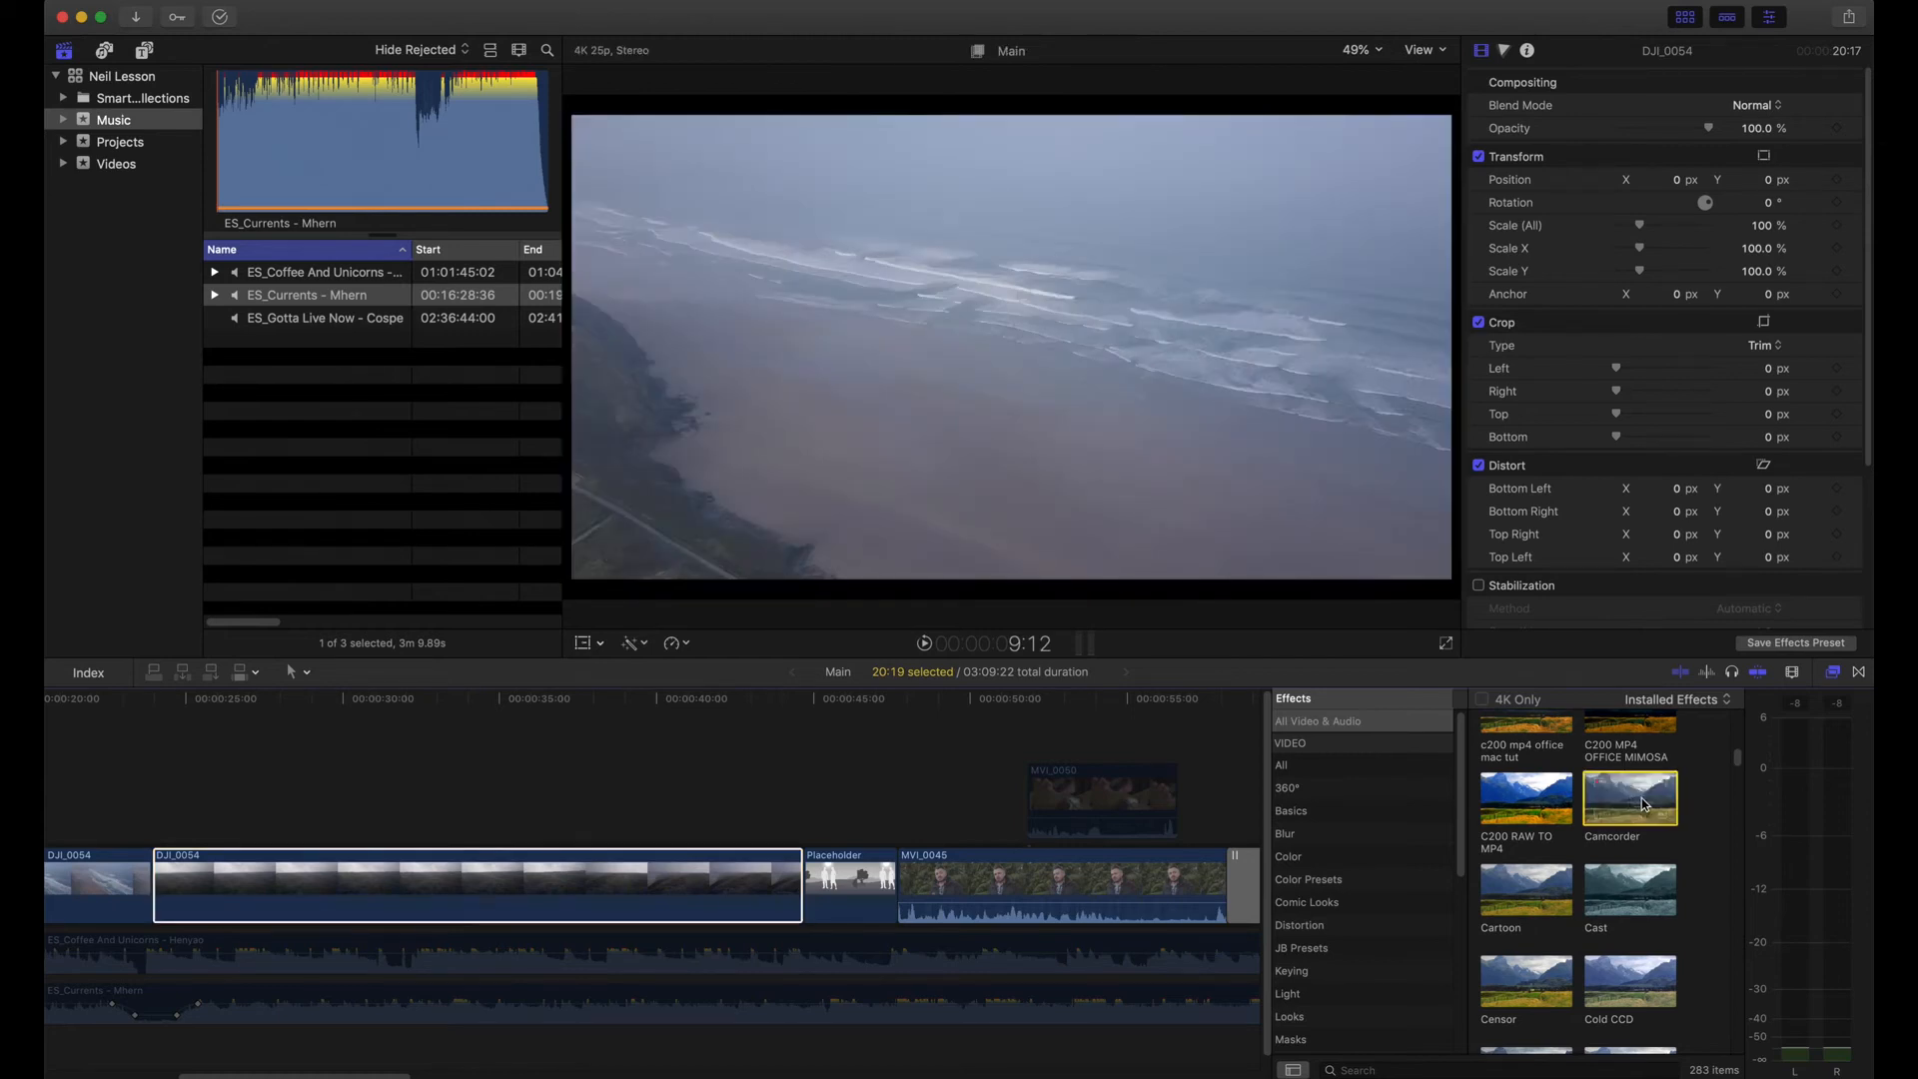
left_click_drag(1640, 798, 400, 897)
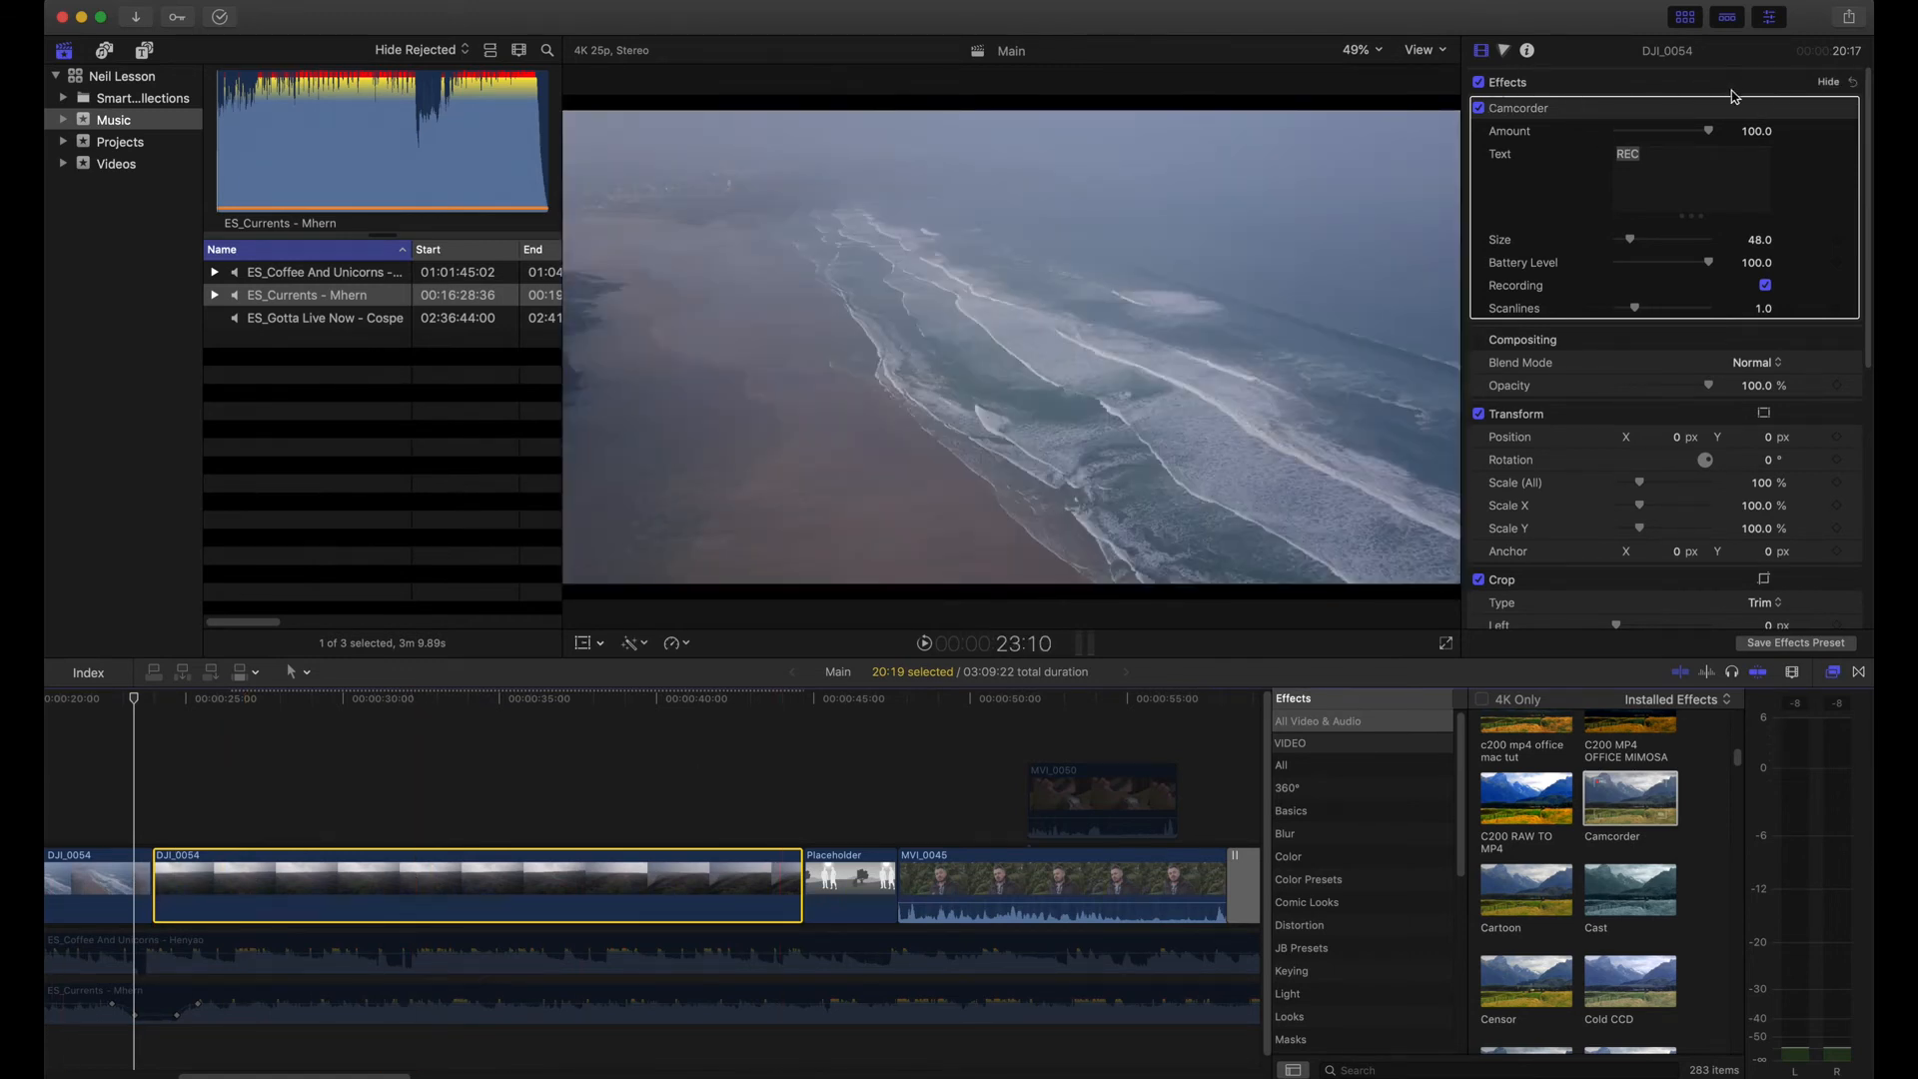
Step: Toggle the clip's effect parameters out of view and back, and set the Camcorder text to "TOTALLY EXPOSED" with the playhead at 32:17
left_click(1828, 82)
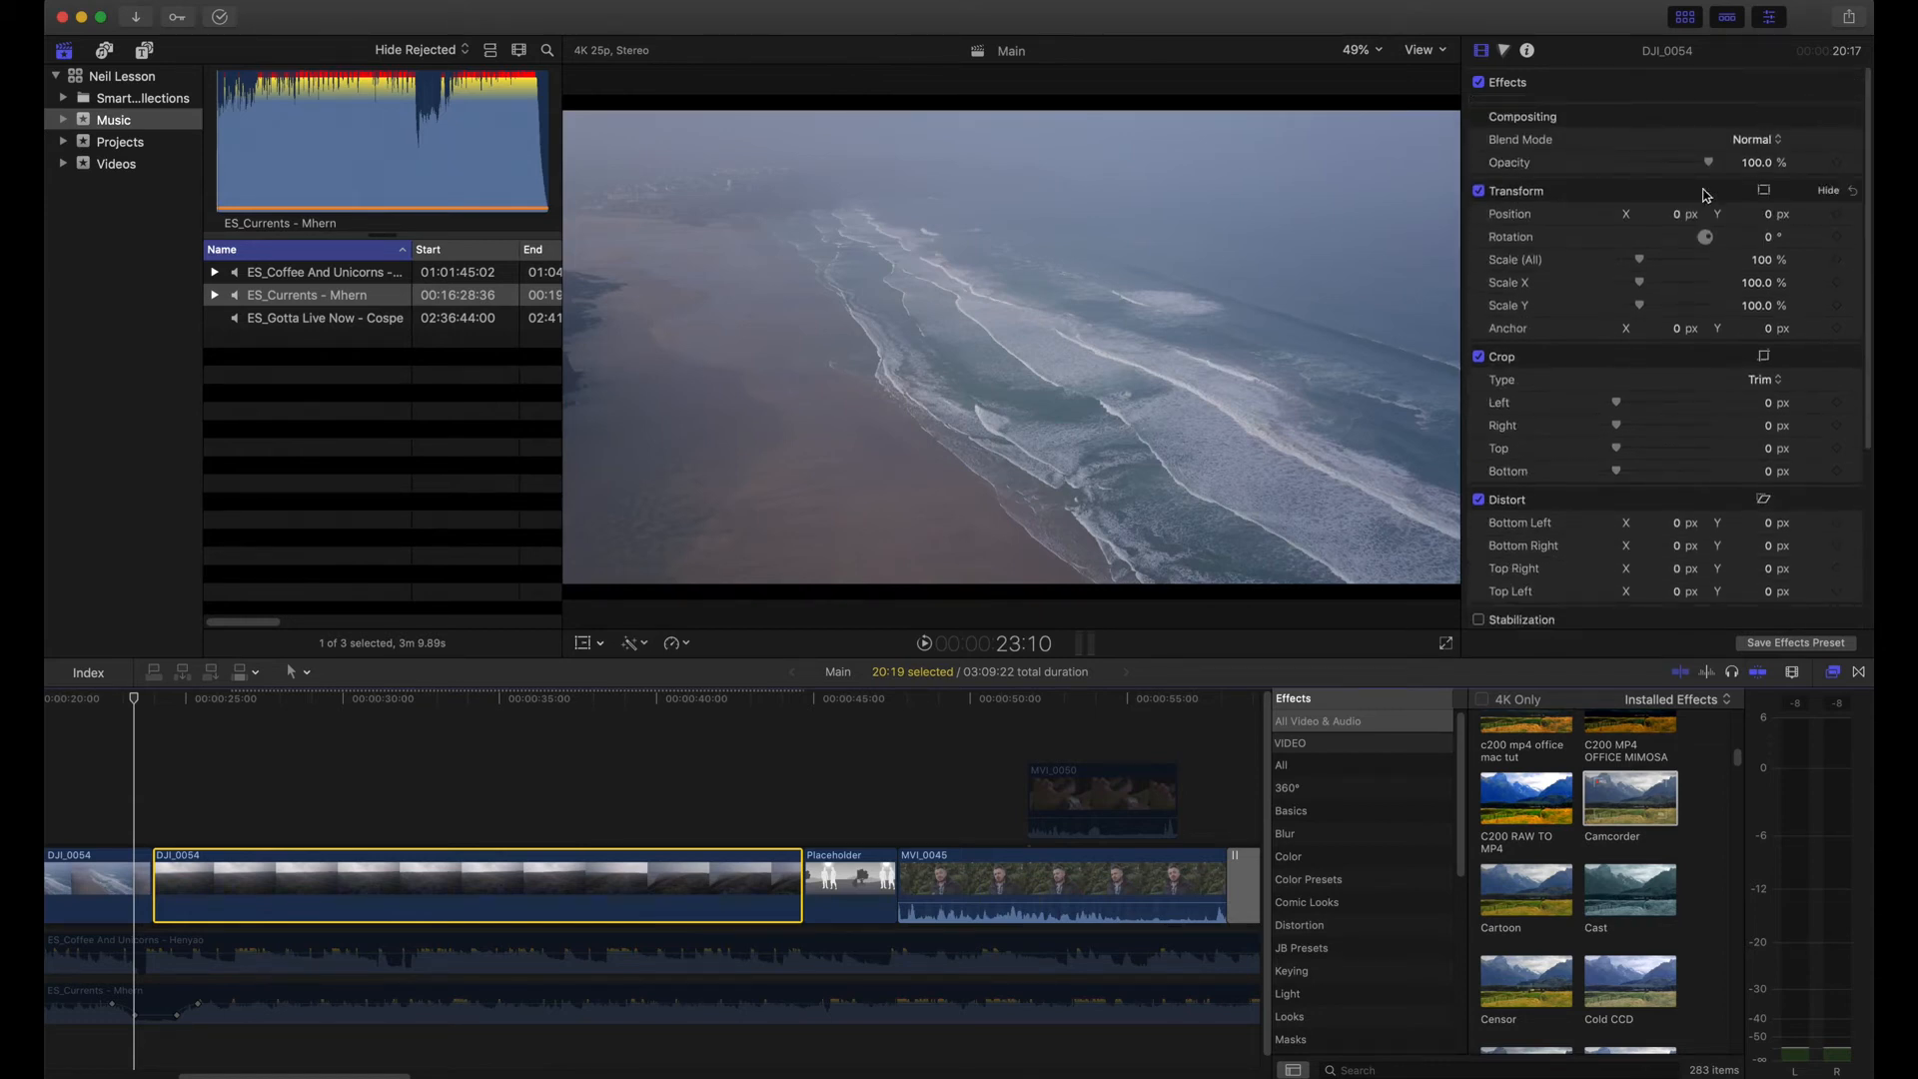
left_click(1826, 84)
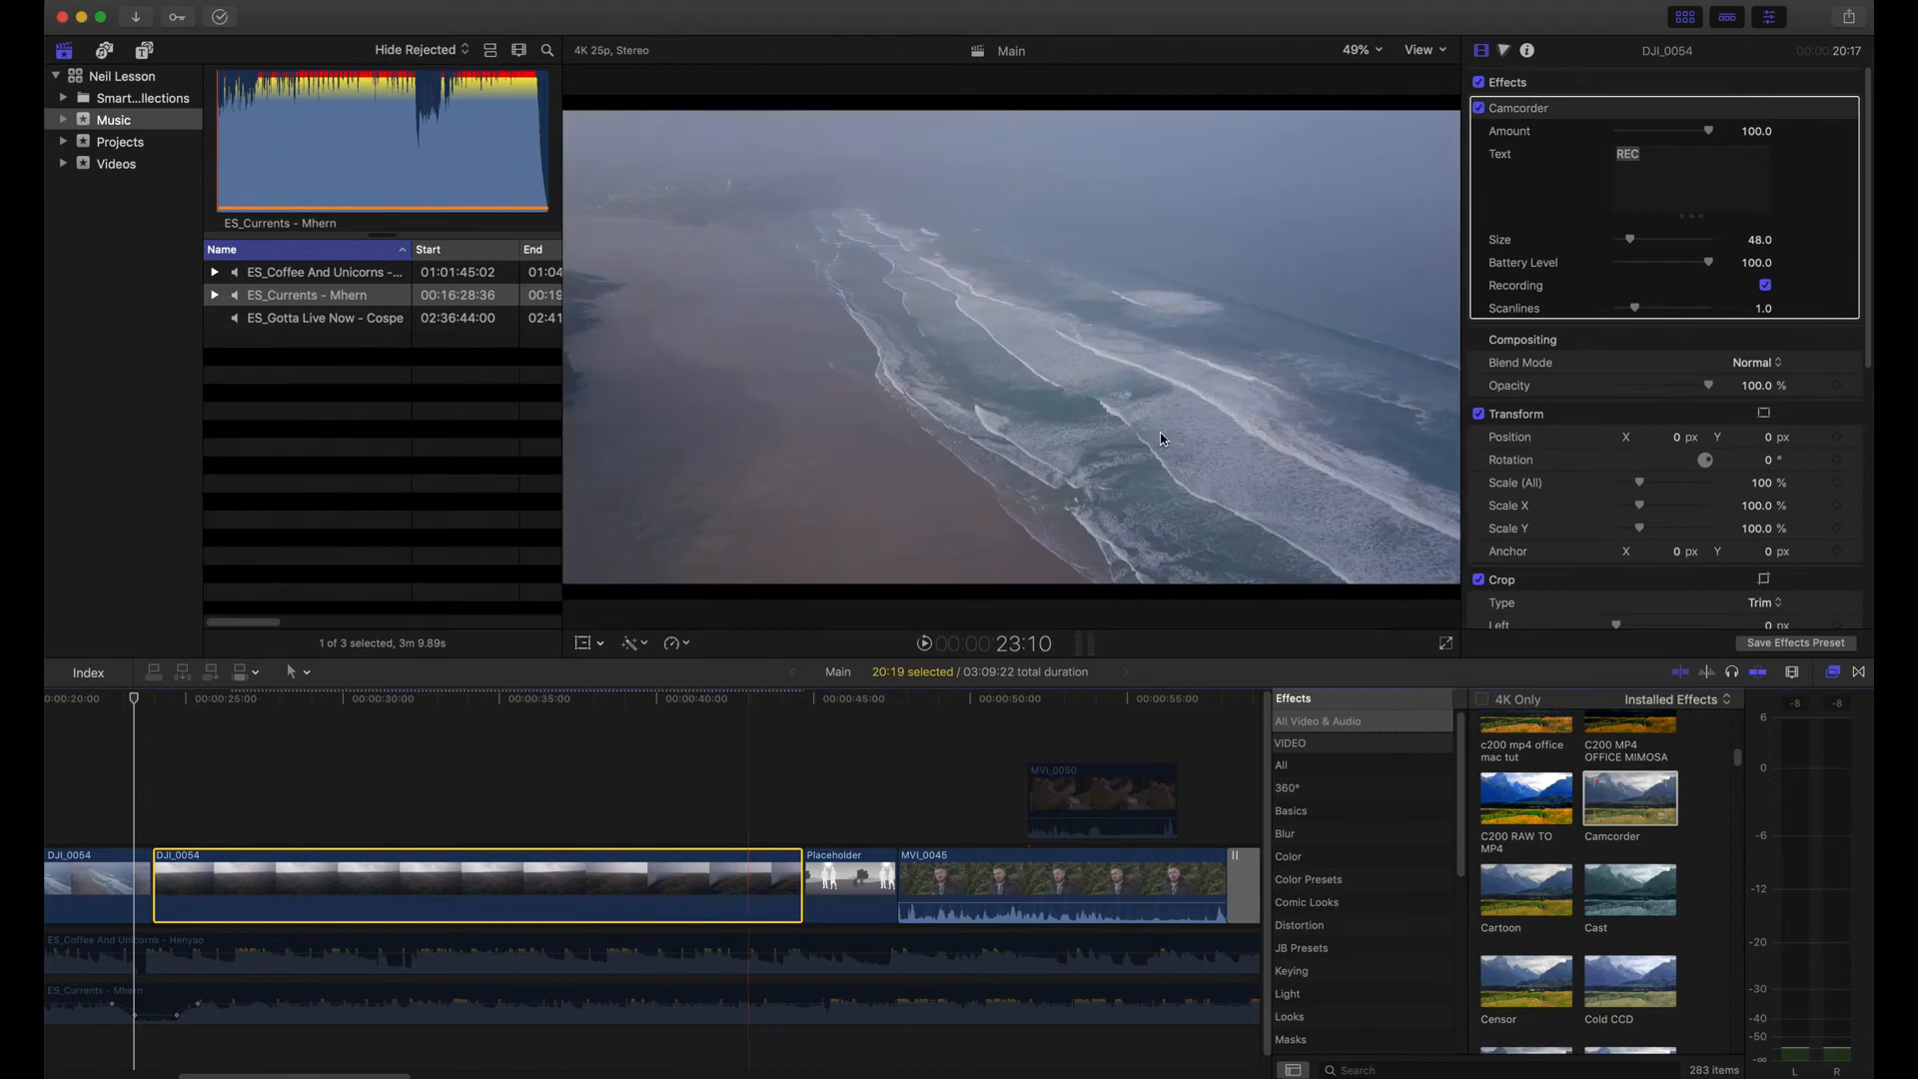
left_click(428, 742)
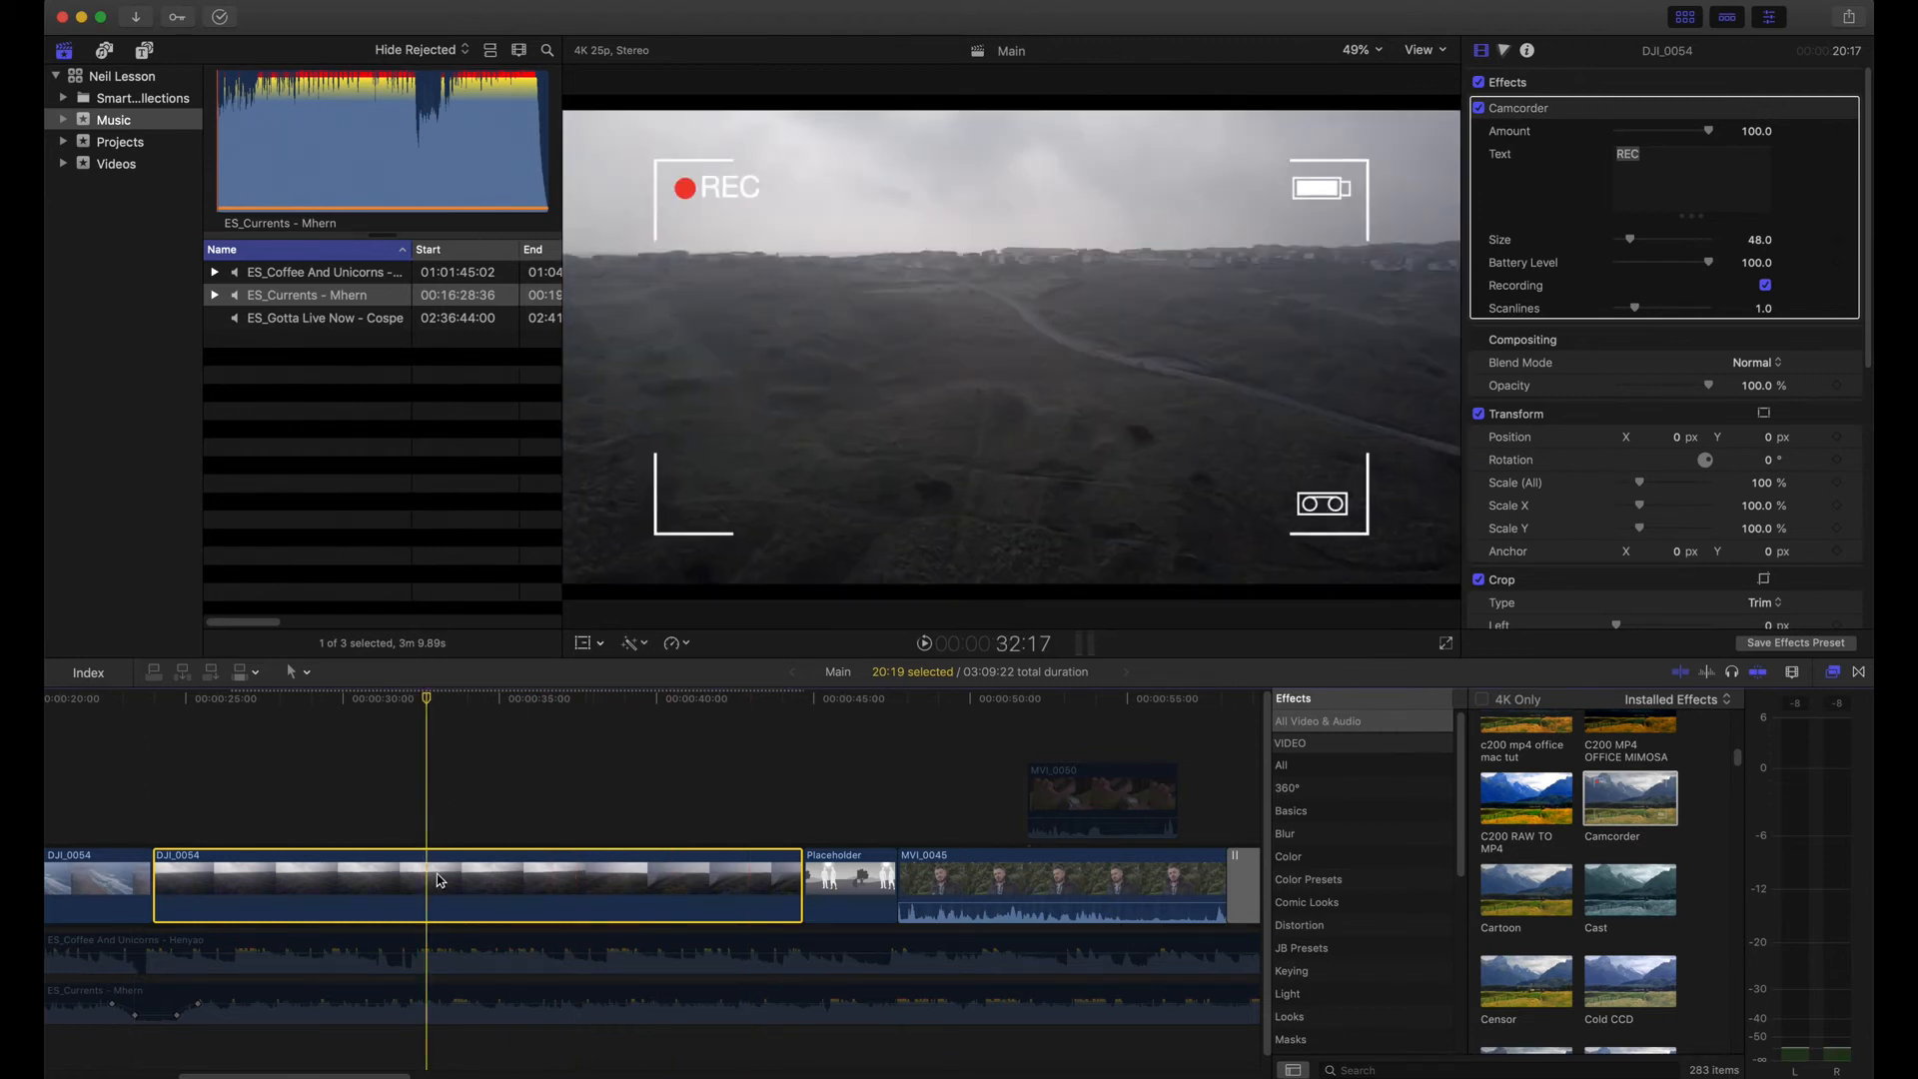
left_click(1685, 161)
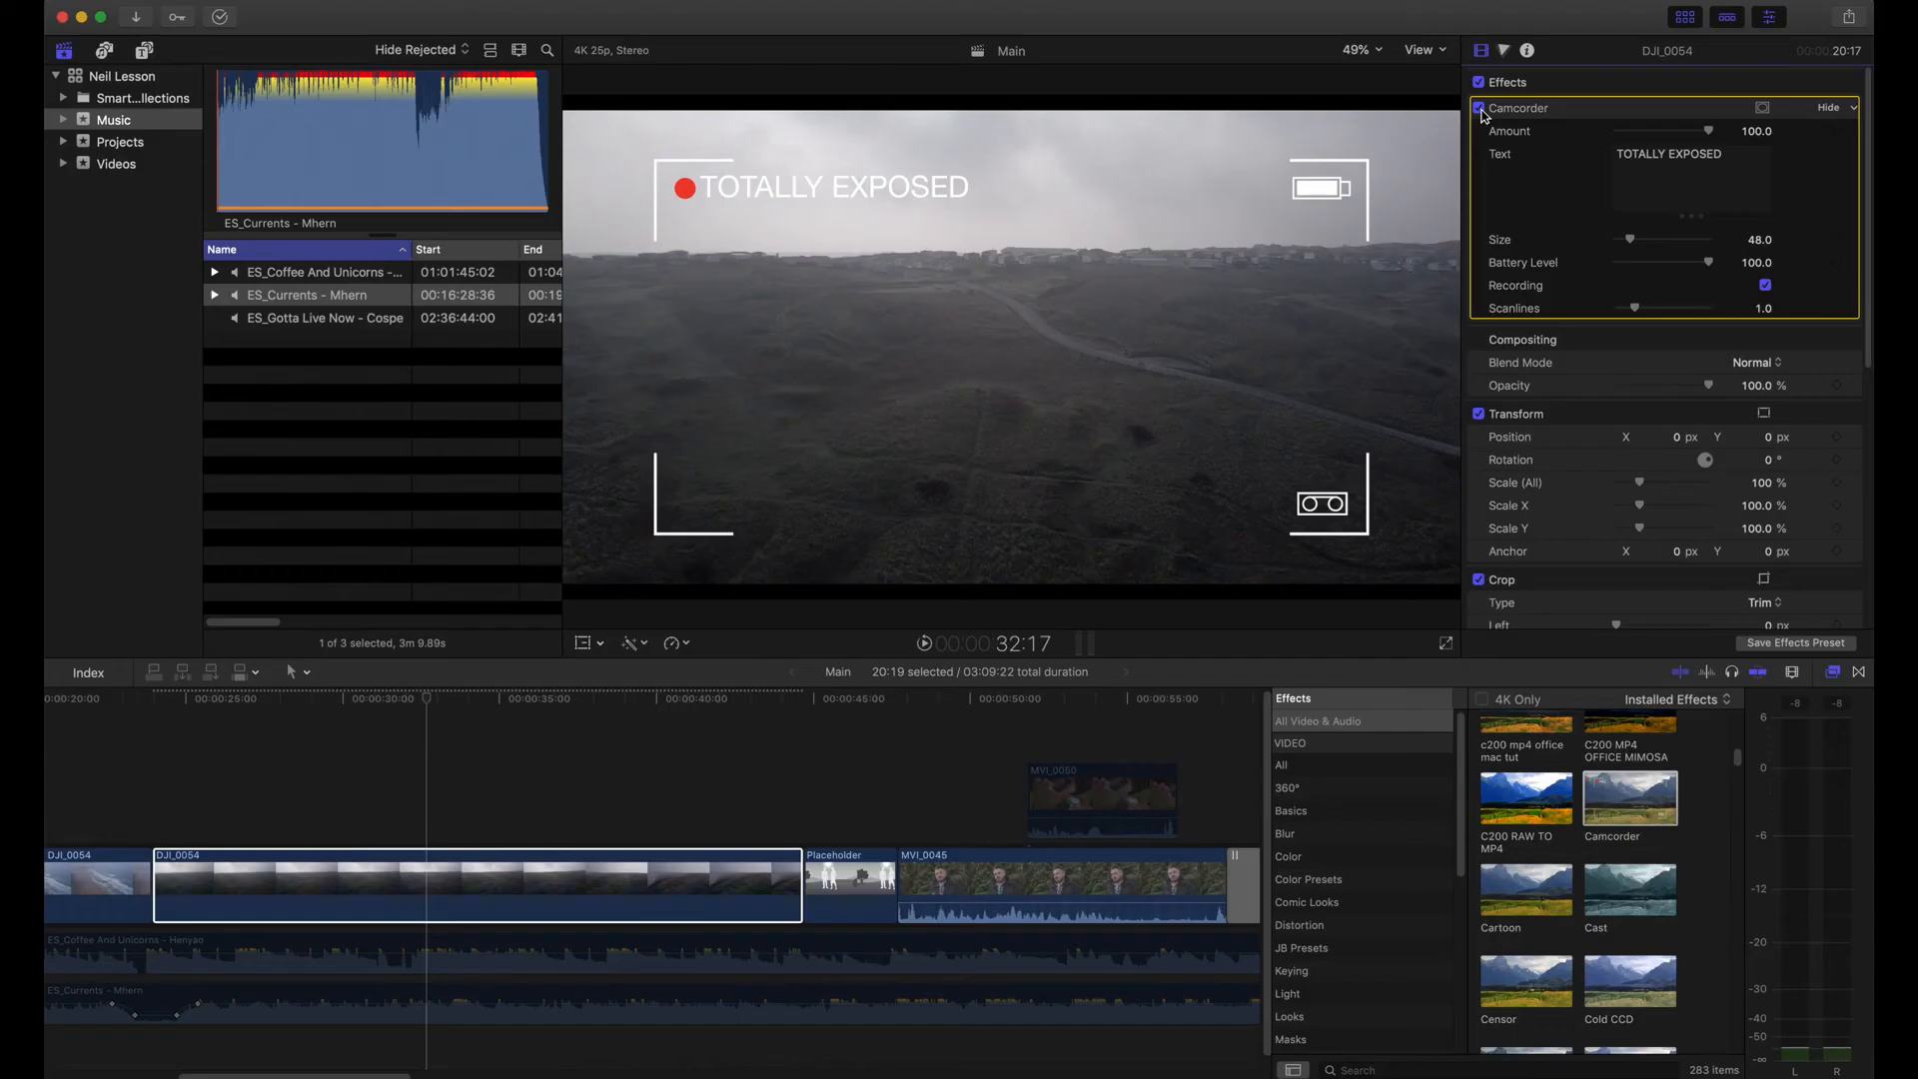
Step: Turn the Camcorder effect off and on again, and delete it from the clip and undo the deletion
left_click(1480, 109)
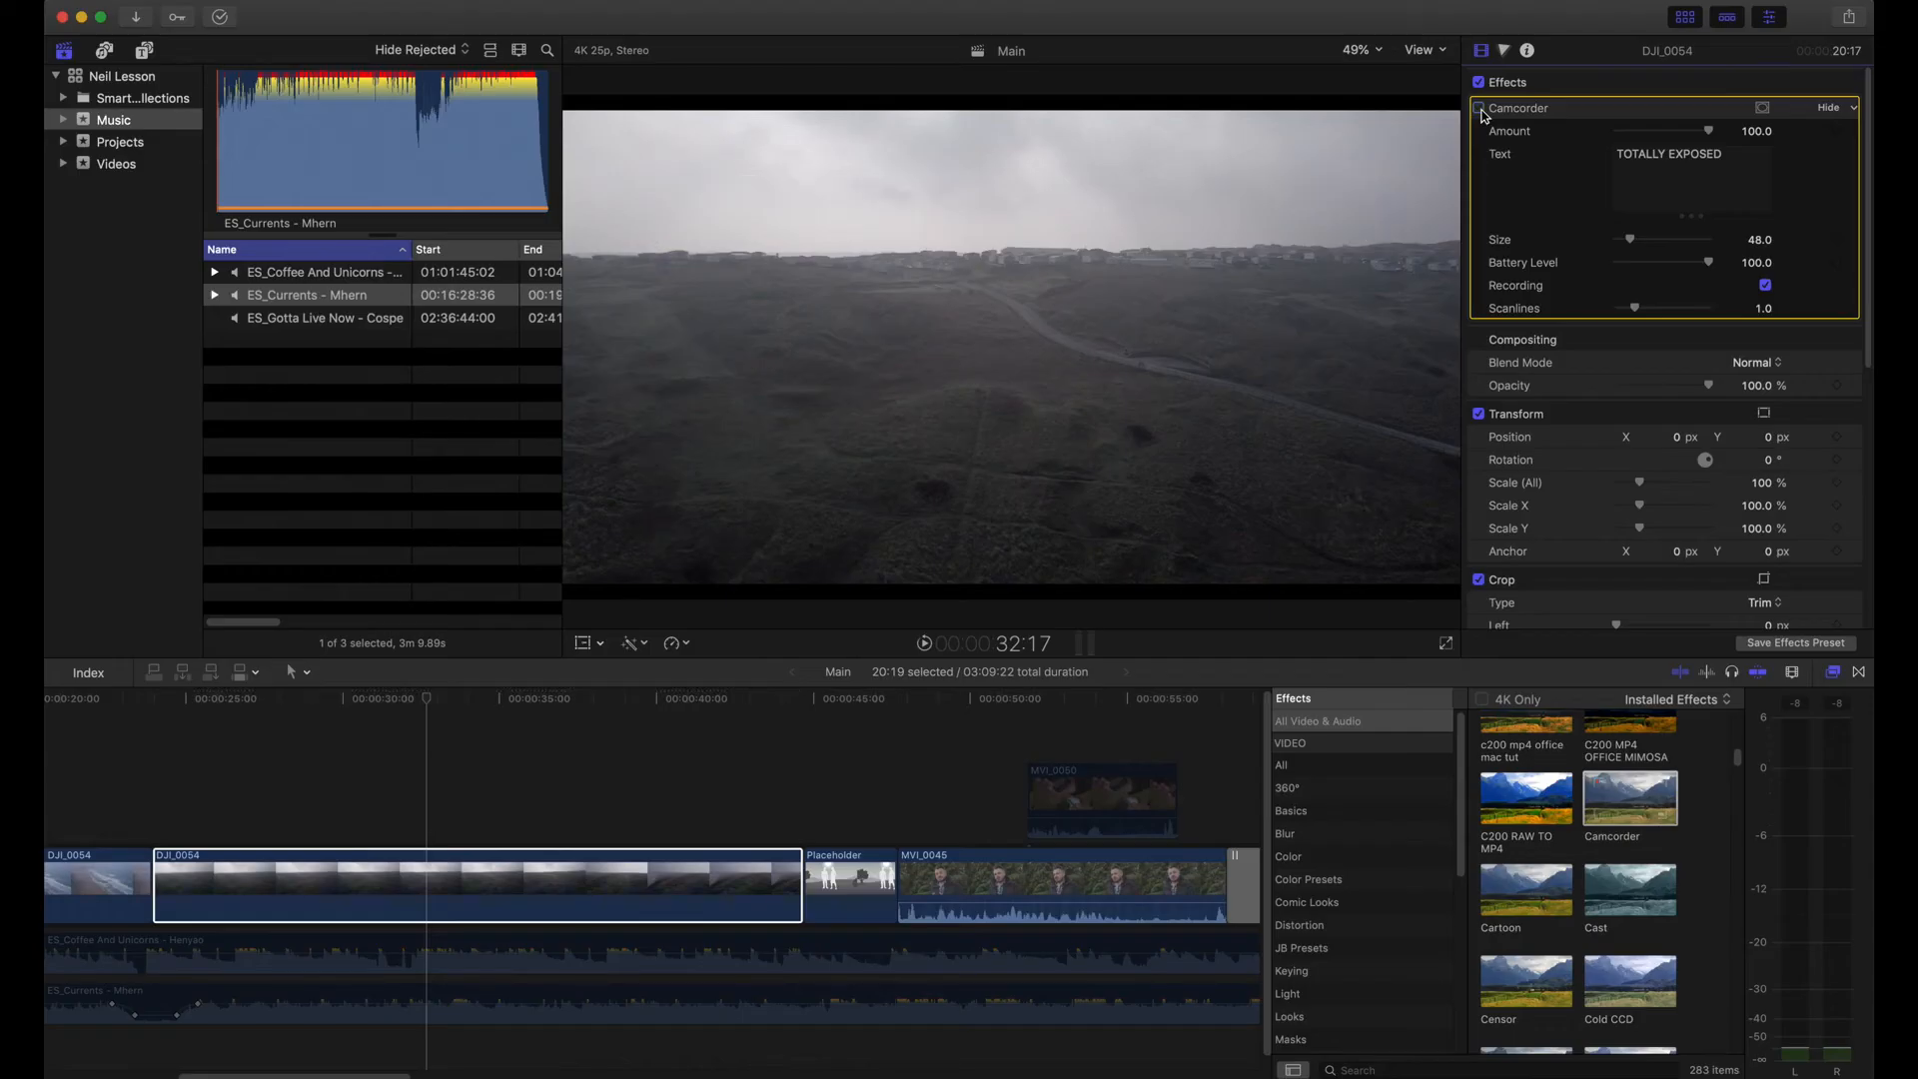
left_click(1481, 109)
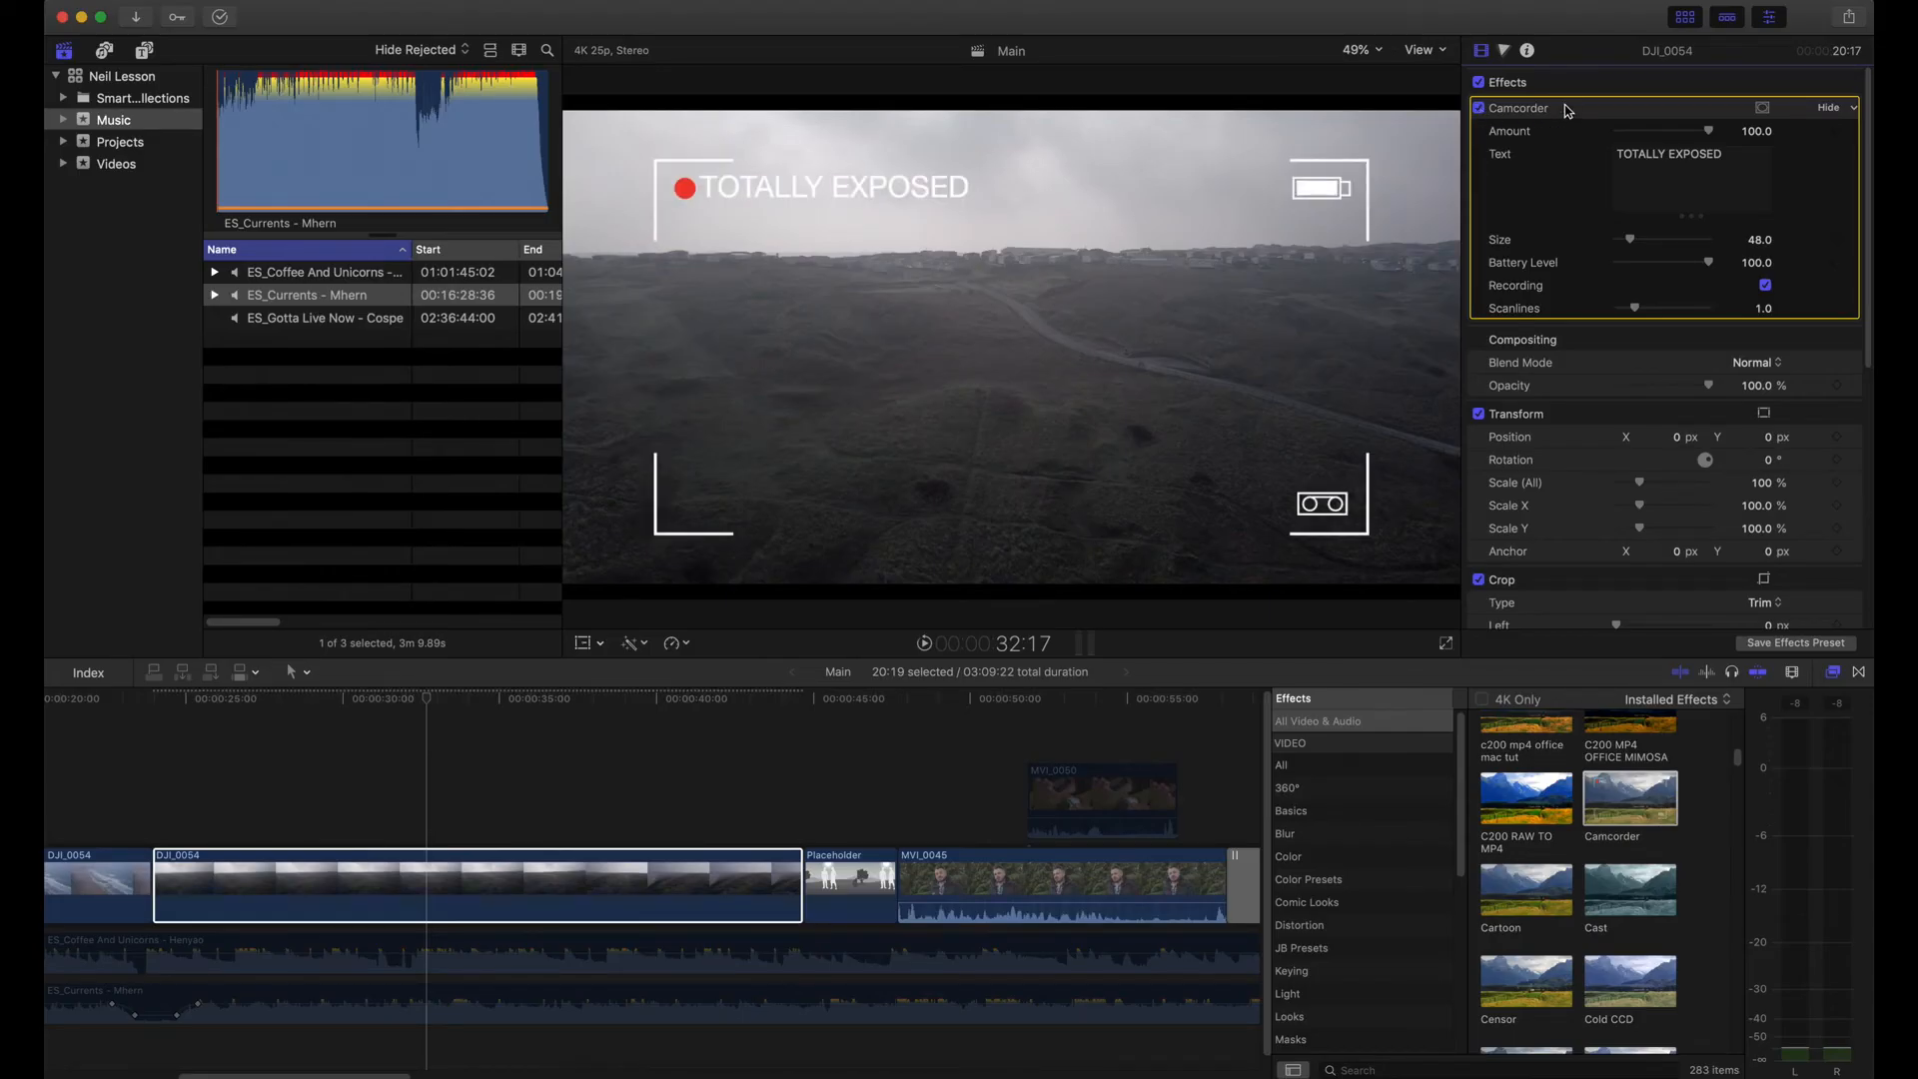
key("Delete")
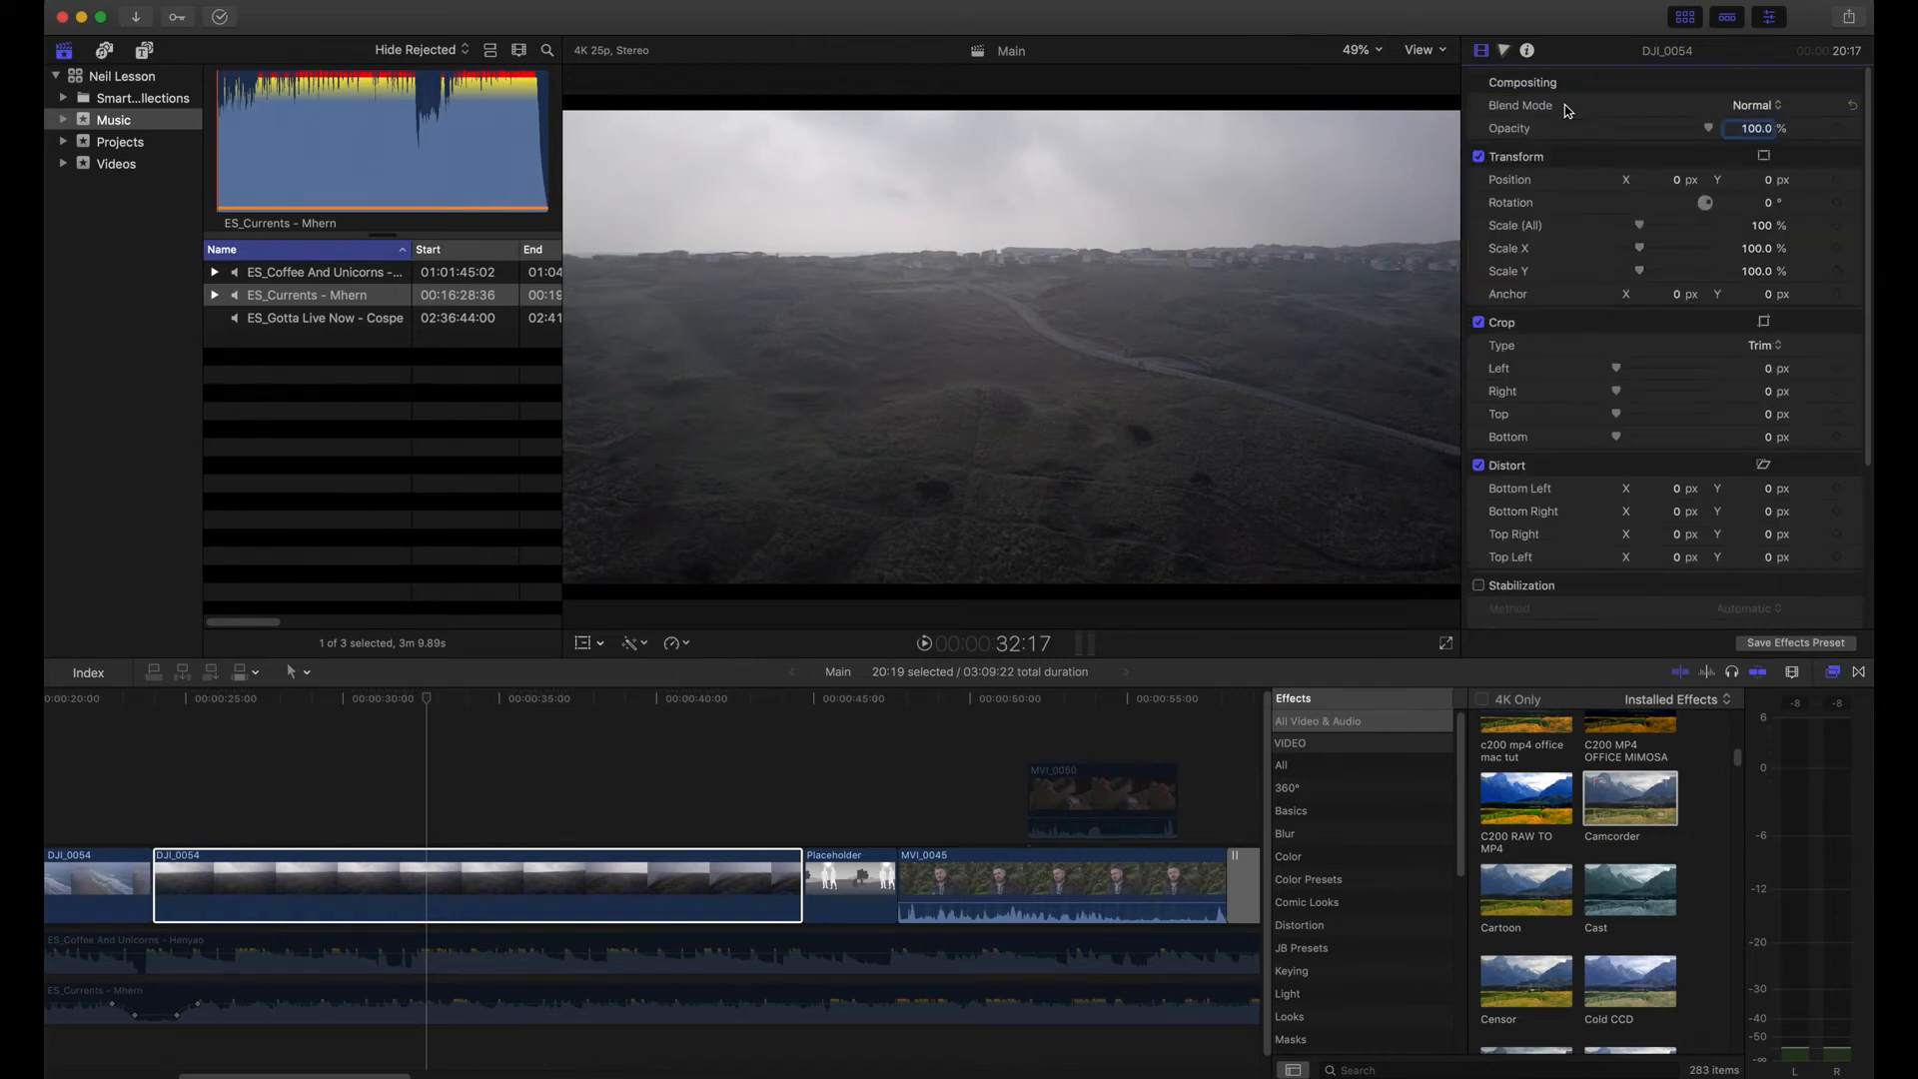
key("super+z")
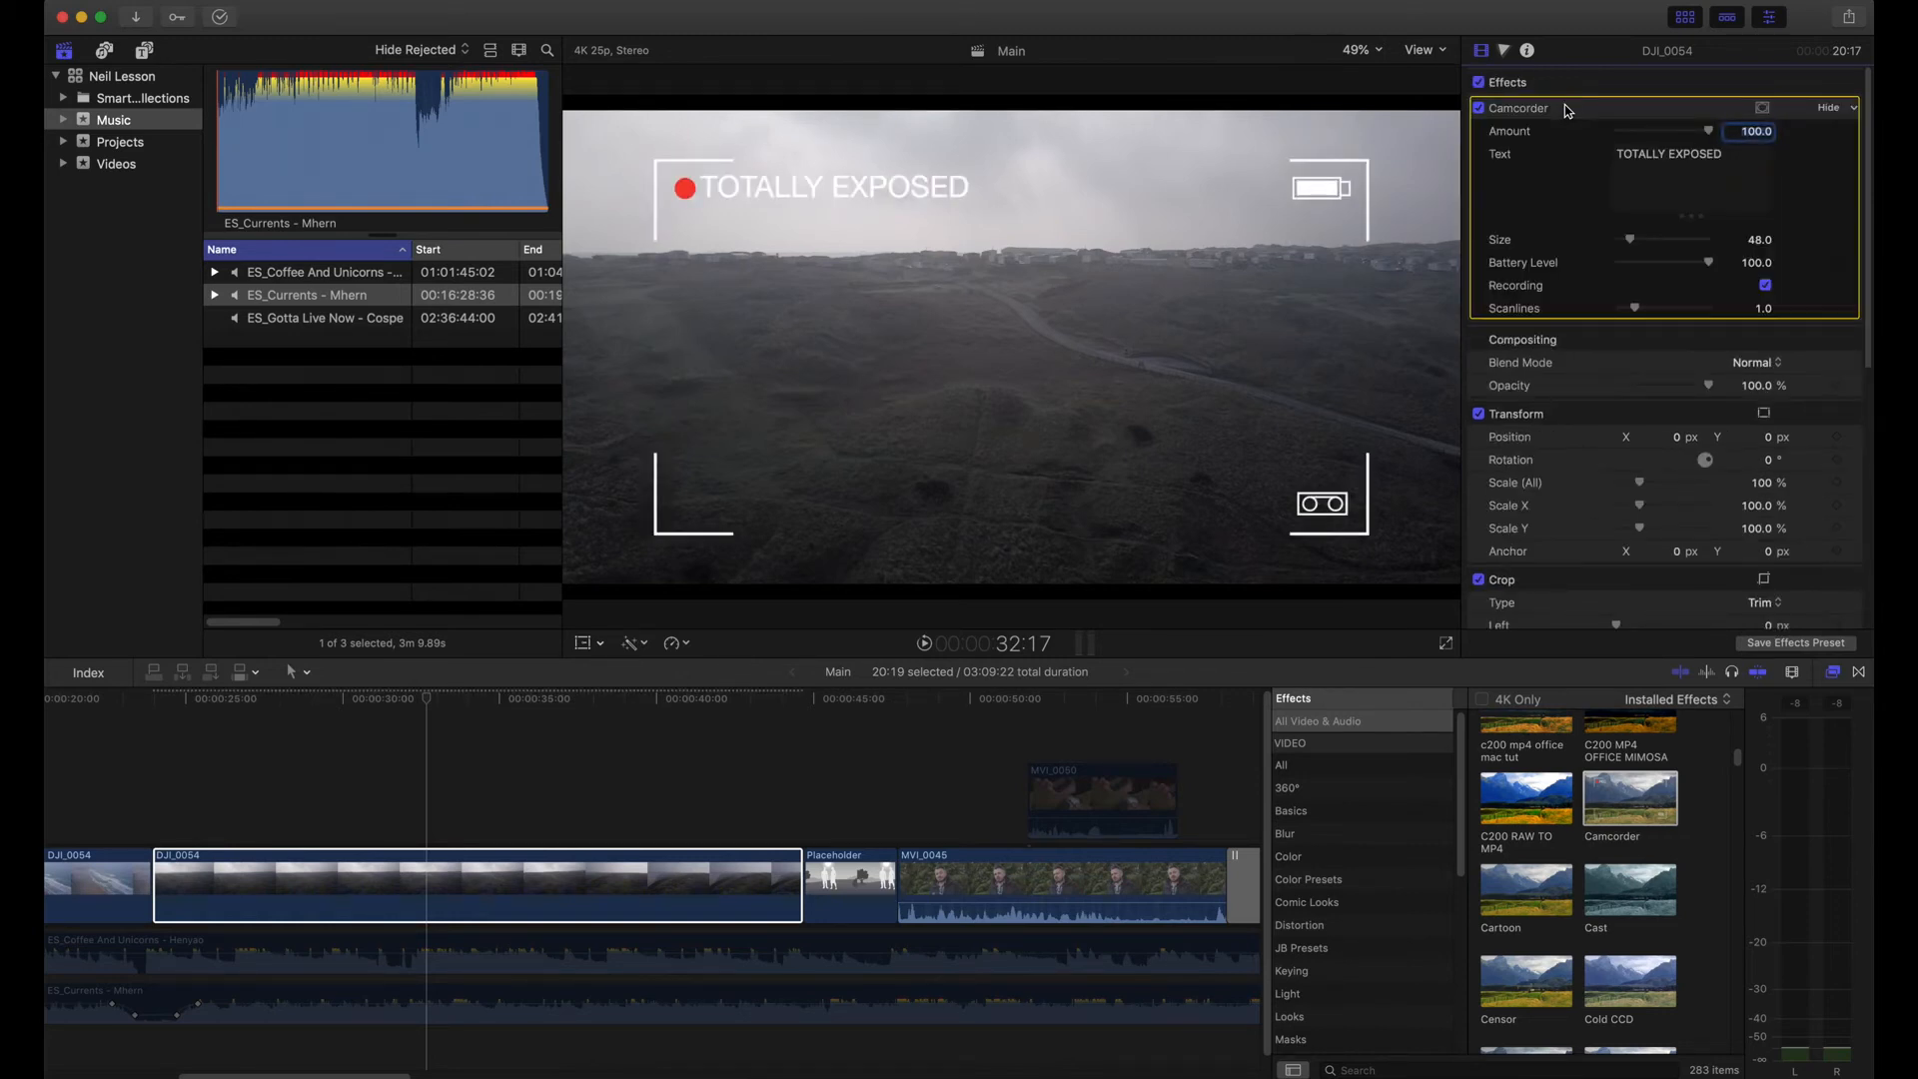
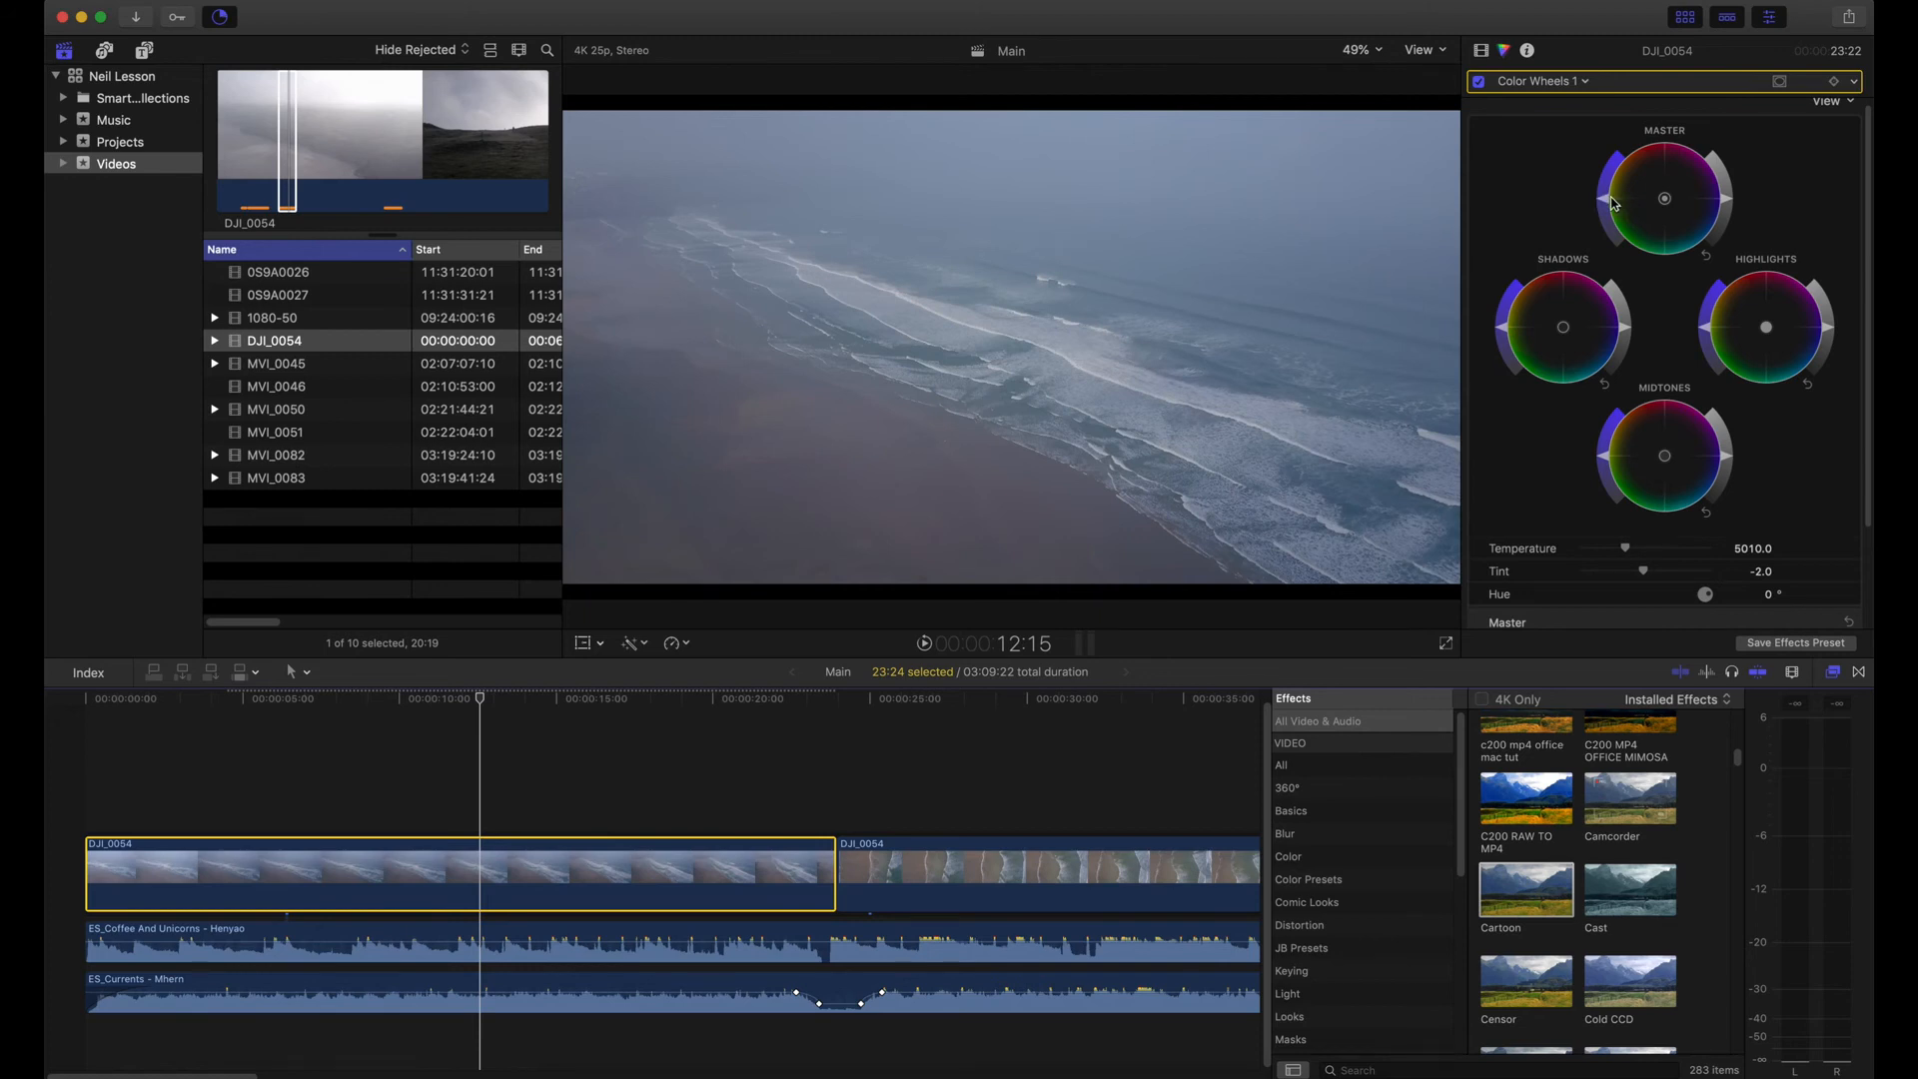
Step: Try adjusting the master and shadows saturation of the first DJI_0054 clip, and reset the shadows wheel
mouse_move(1604, 204)
left_mouse_down()
mouse_move(1607, 175)
mouse_move(1616, 240)
mouse_move(1613, 172)
mouse_move(1616, 246)
mouse_move(1605, 204)
left_mouse_up()
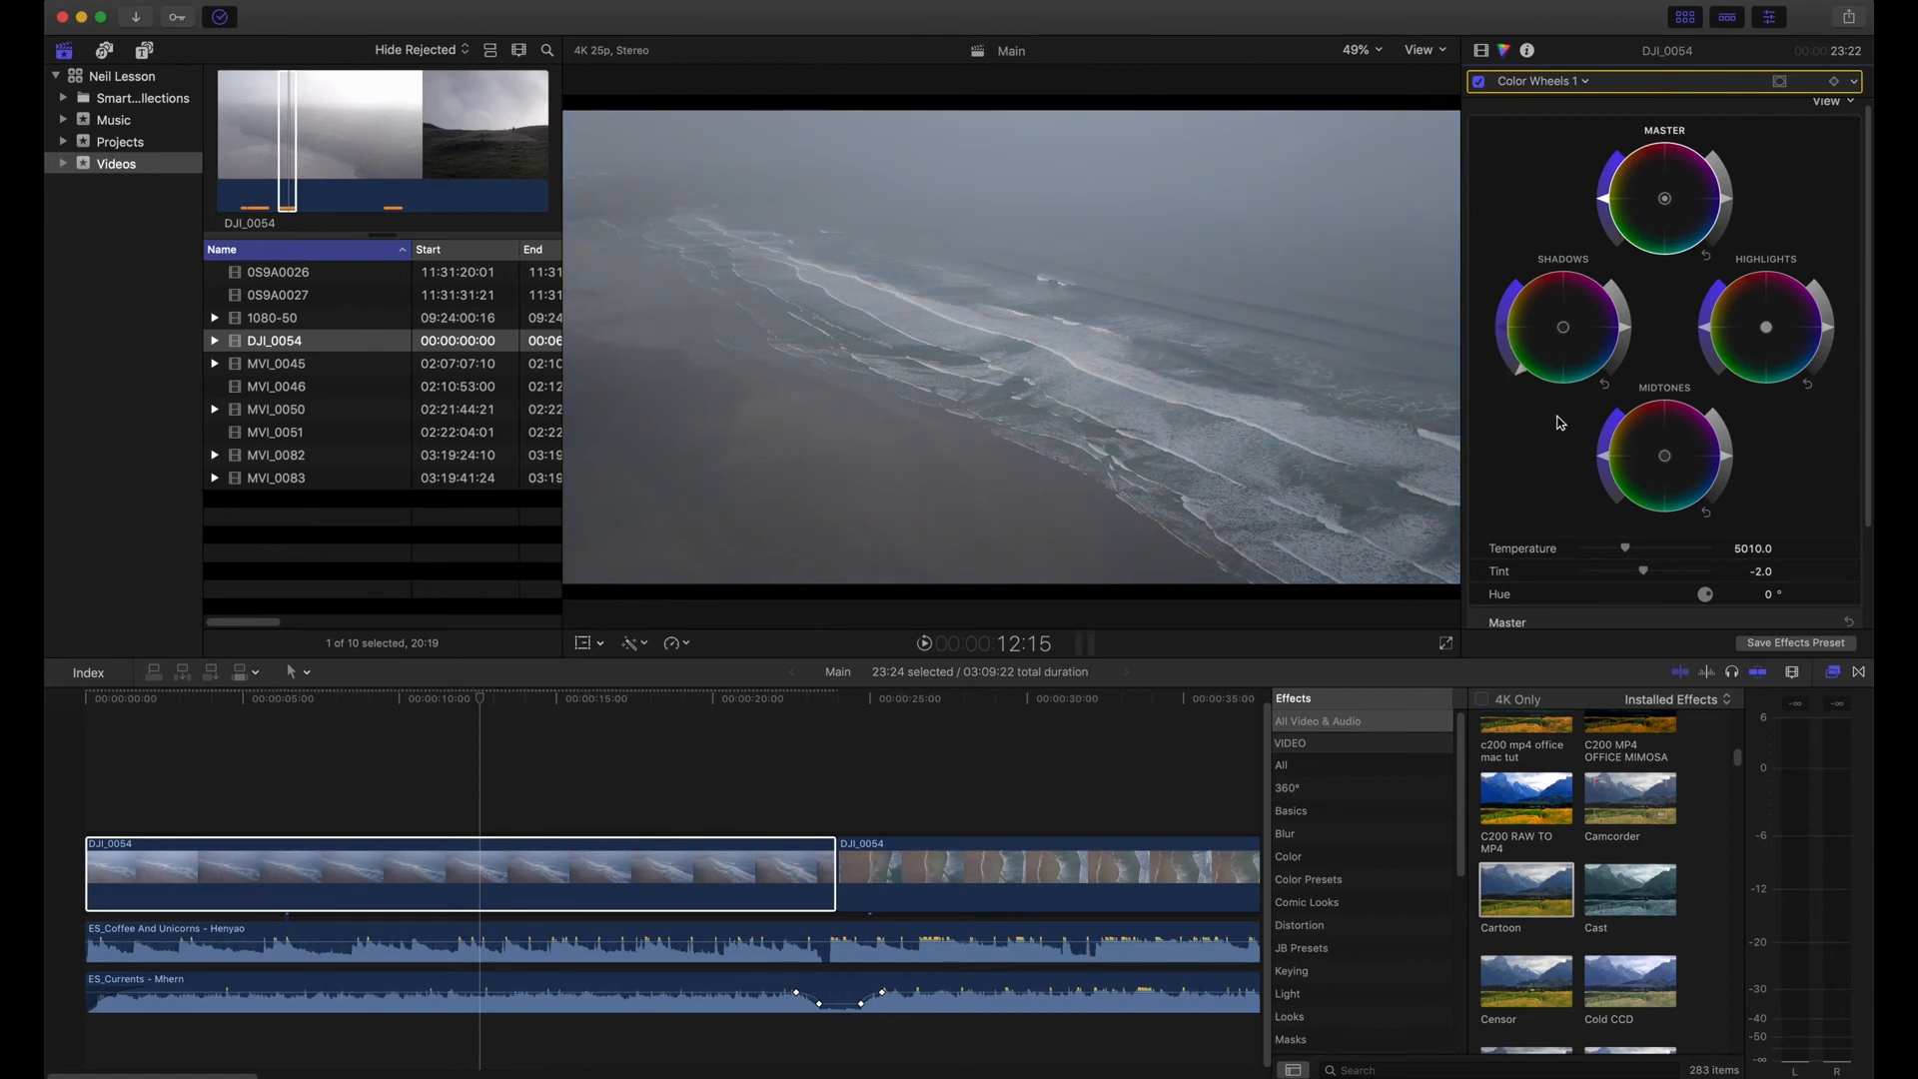
mouse_move(1520, 371)
left_mouse_down()
mouse_move(1501, 331)
mouse_move(1529, 399)
left_mouse_up()
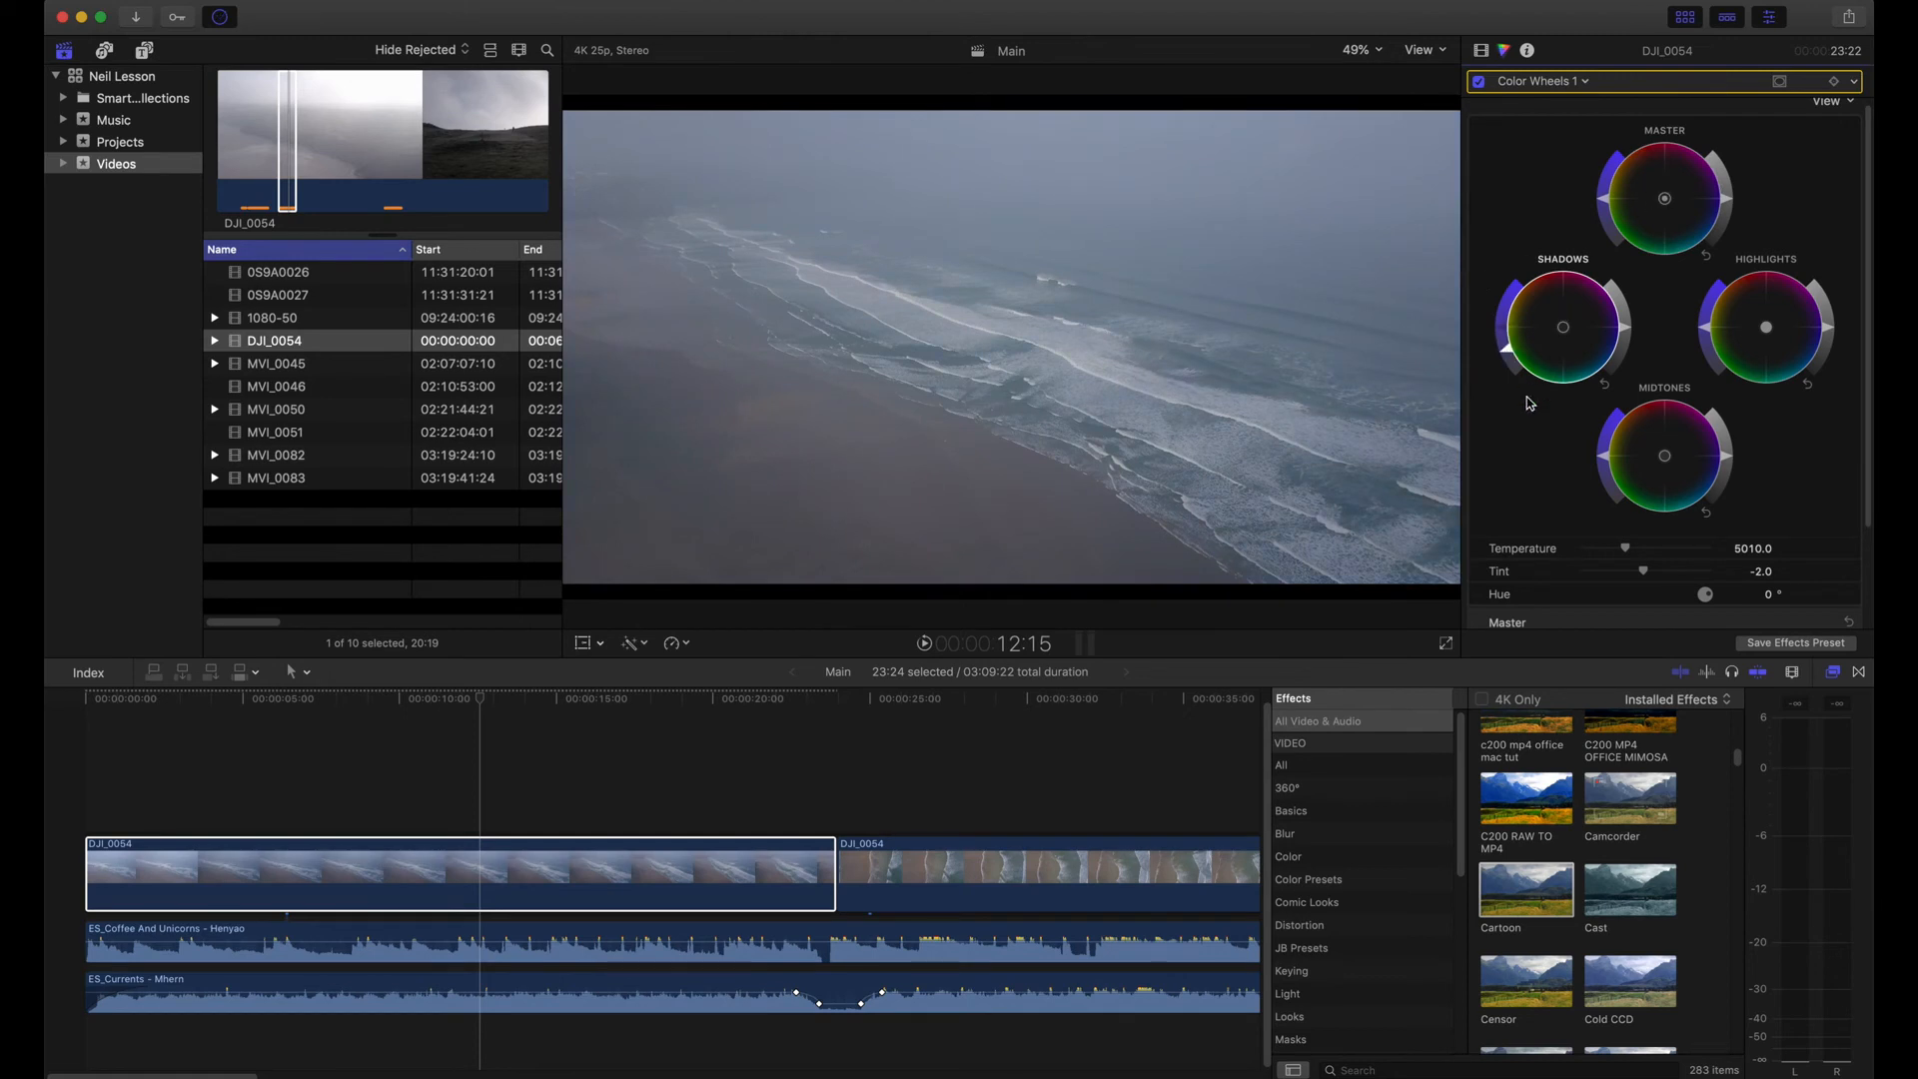
left_click(1607, 389)
left_click_drag(1501, 332, 1502, 329)
Step: Grade the first DJI_0054 clip with darker shadows and midtones and brighter highlights, tinting the highlights slightly blue and the midtones slightly orange
left_click_drag(1625, 329, 1623, 342)
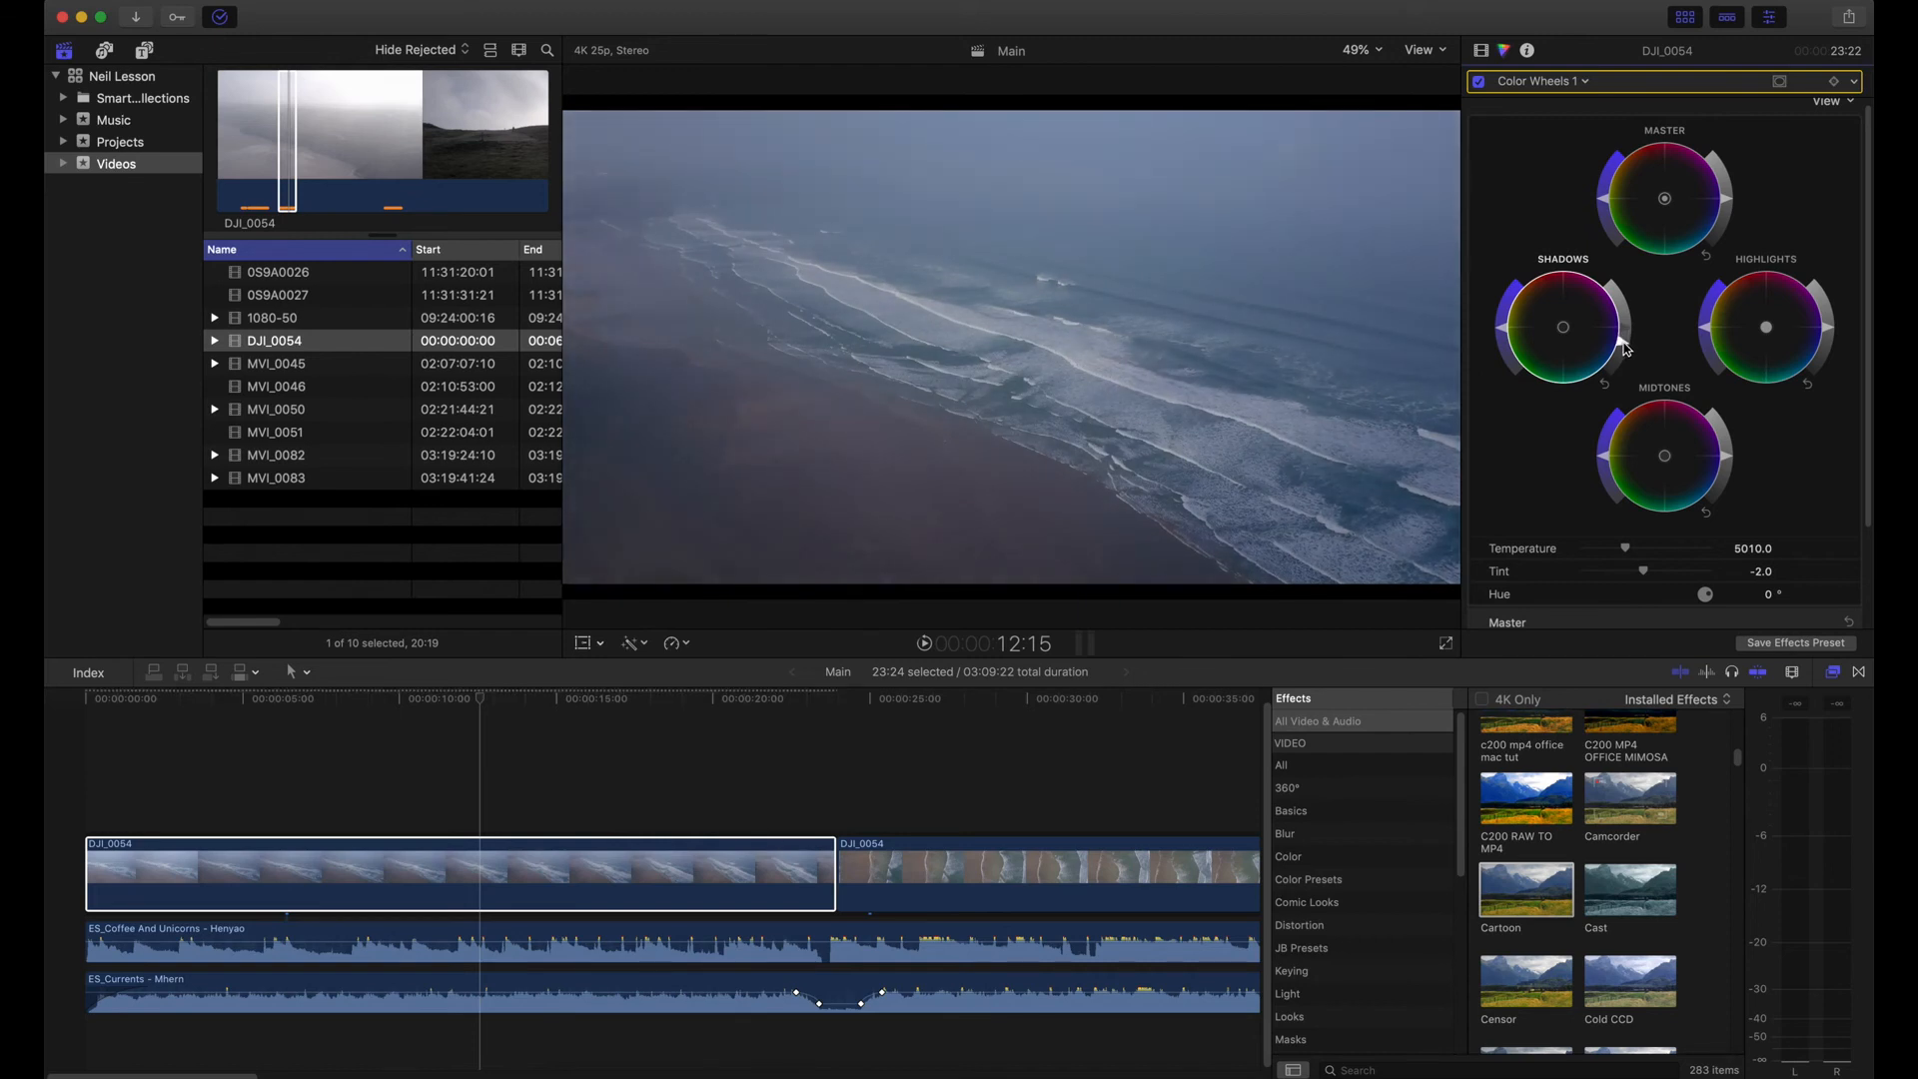
left_click_drag(1728, 458, 1725, 471)
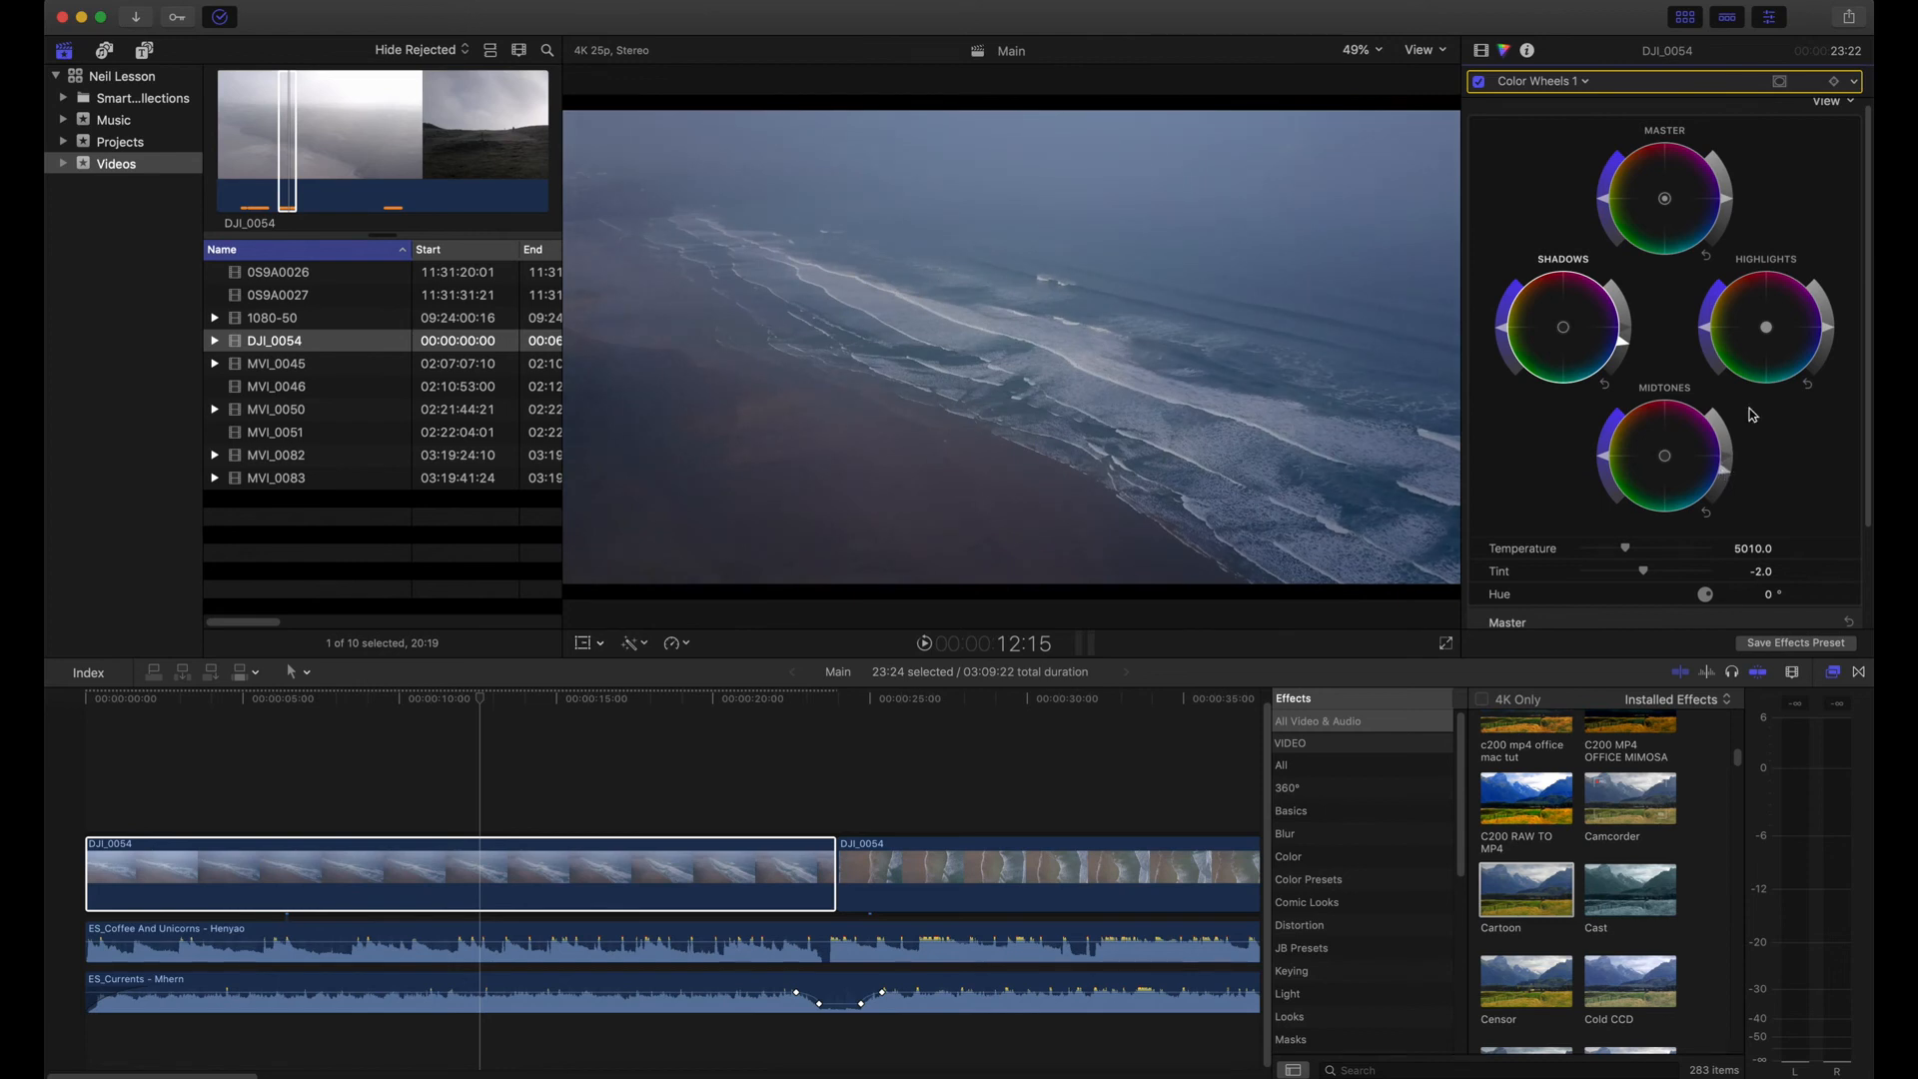
left_click_drag(1828, 334, 1835, 305)
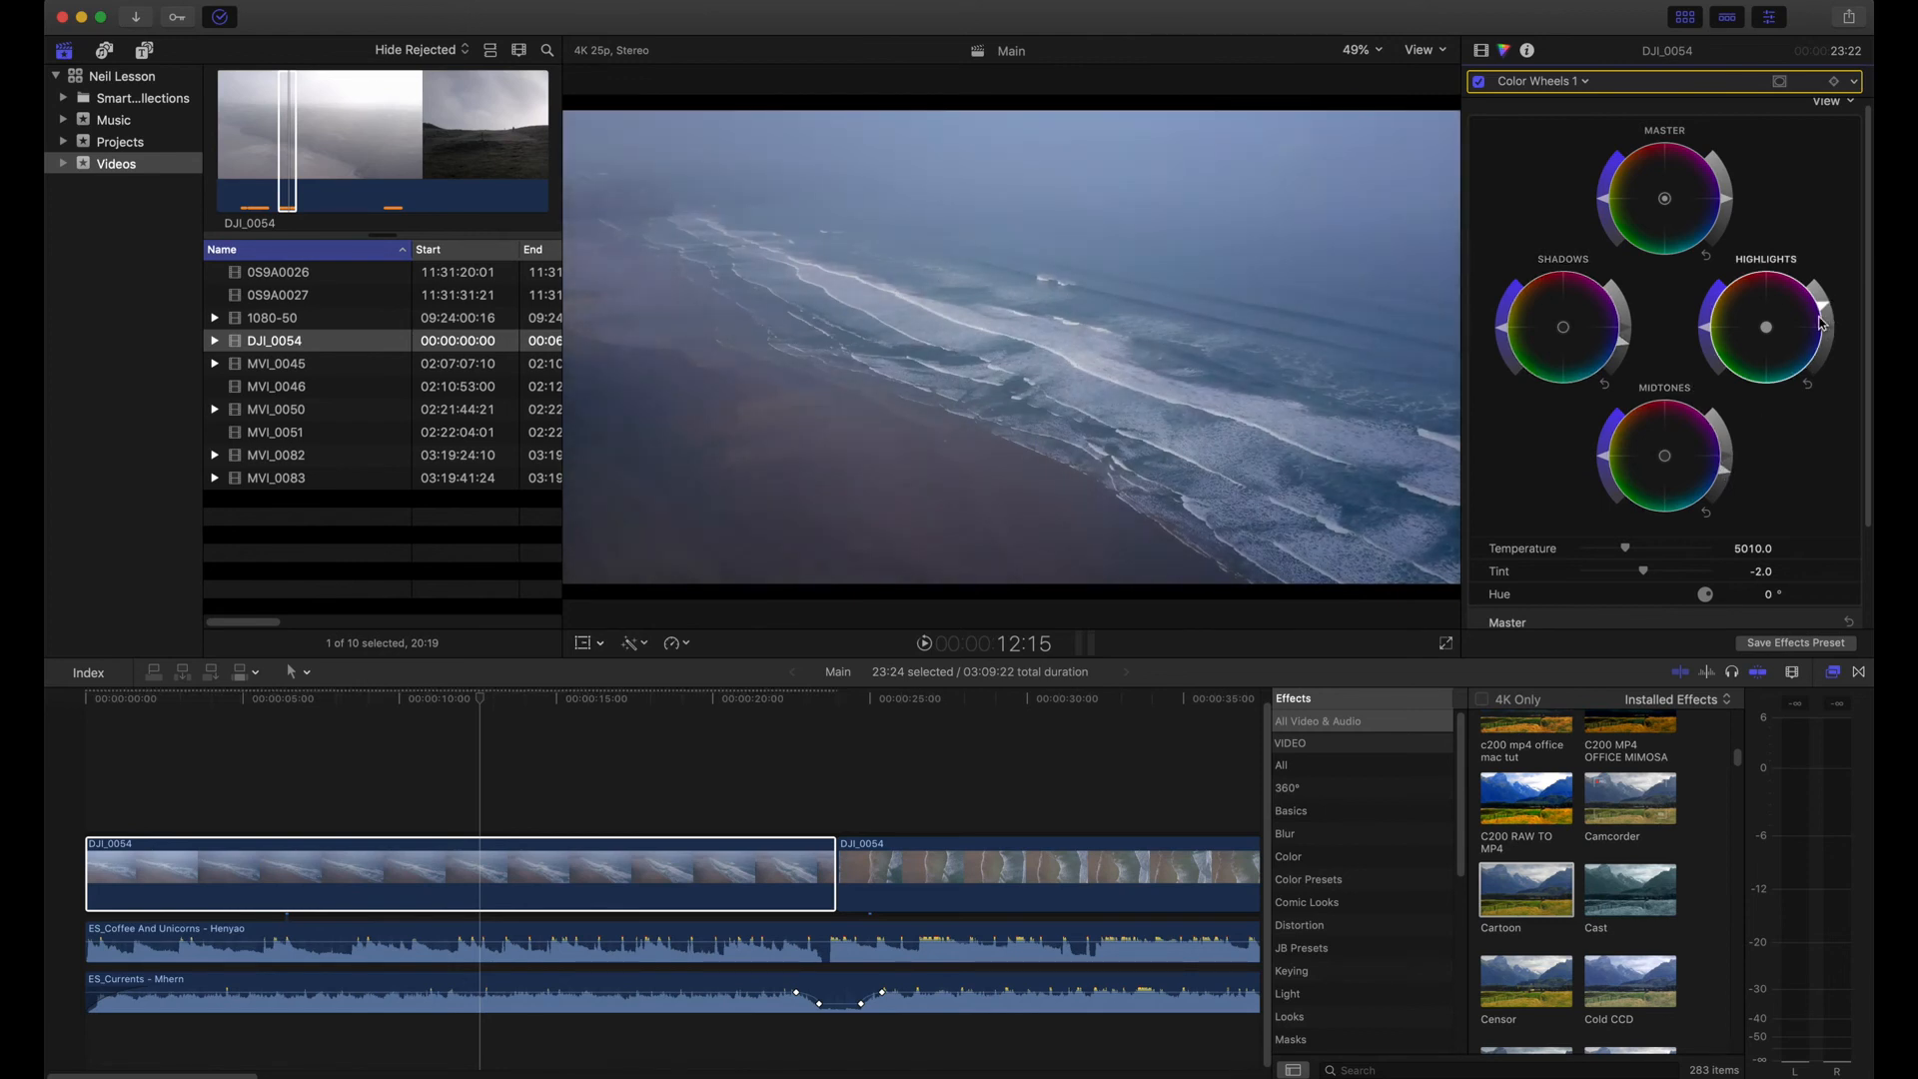
left_click(1621, 358)
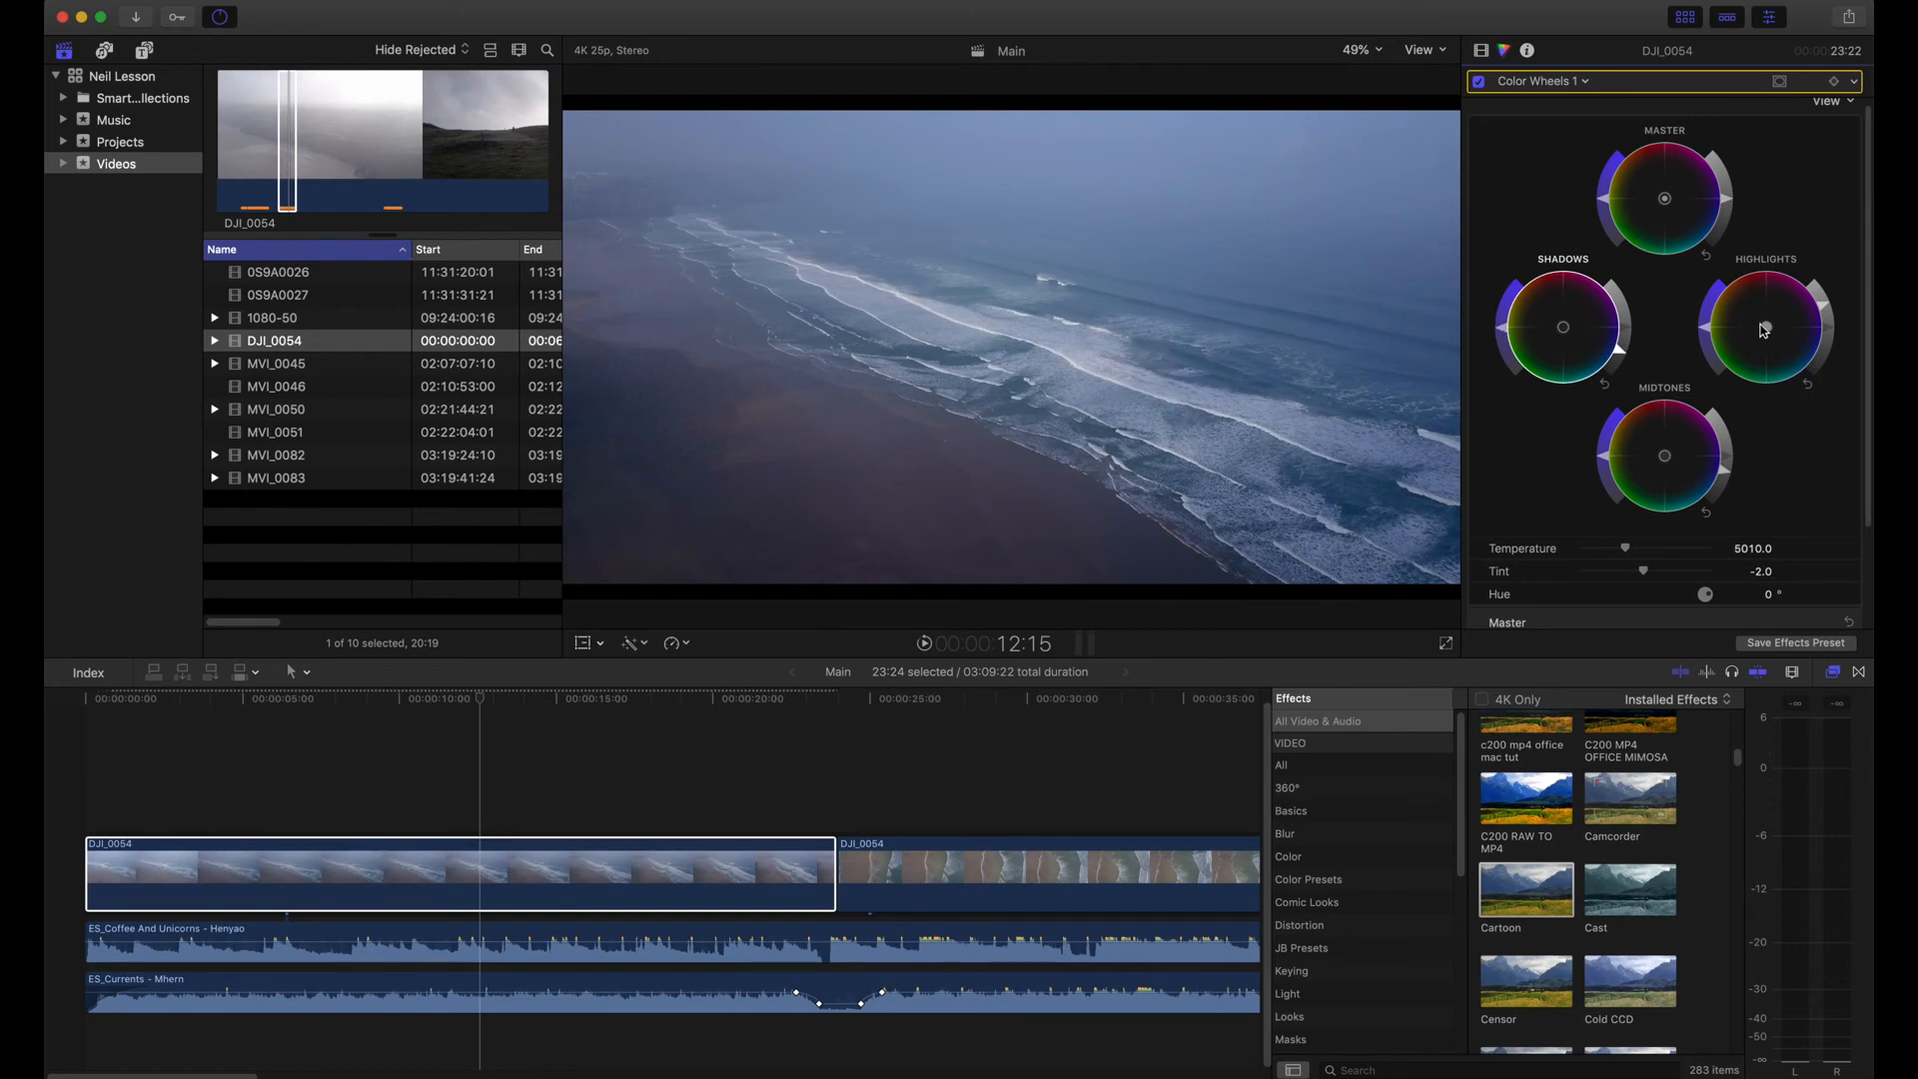
mouse_move(1772, 333)
left_mouse_down()
mouse_move(1791, 385)
mouse_move(1749, 313)
mouse_move(1789, 335)
left_mouse_up()
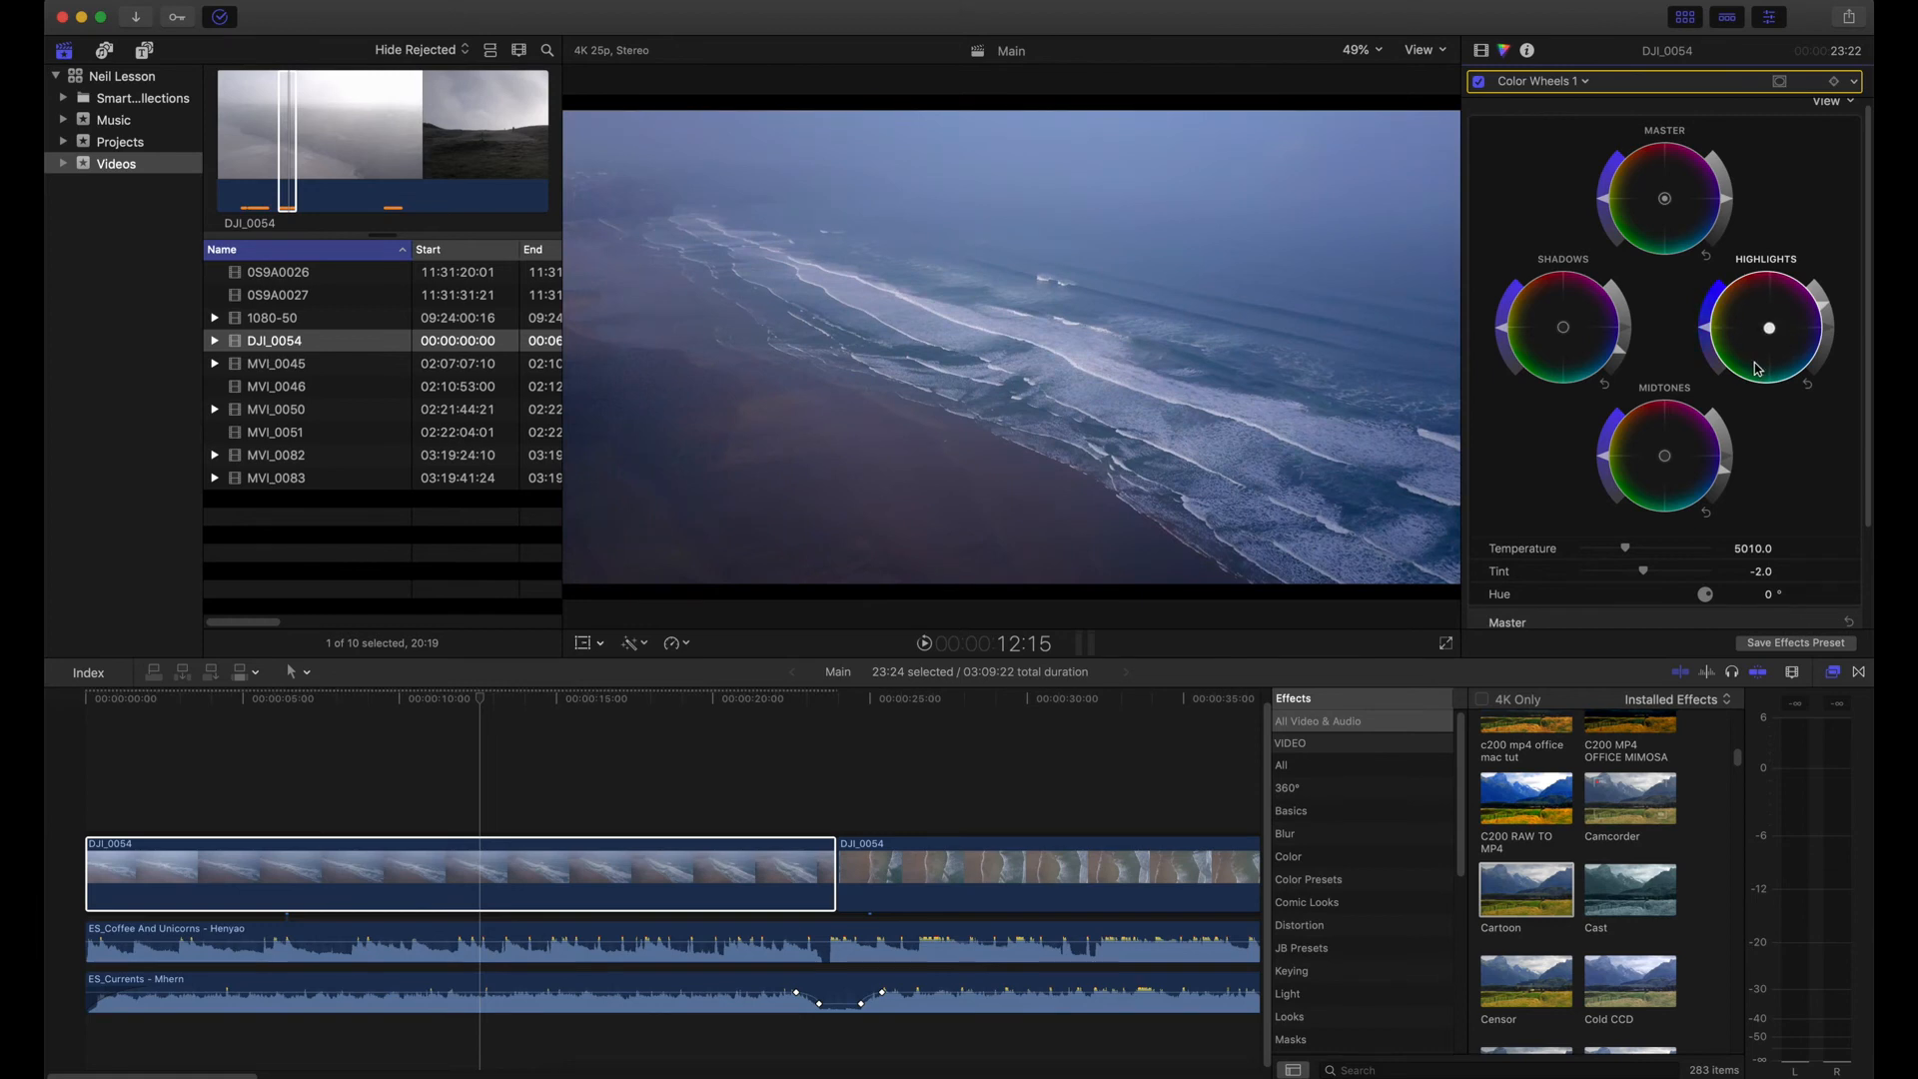
mouse_move(1671, 465)
left_mouse_down()
mouse_move(1651, 440)
mouse_move(1686, 468)
mouse_move(1661, 454)
left_mouse_up()
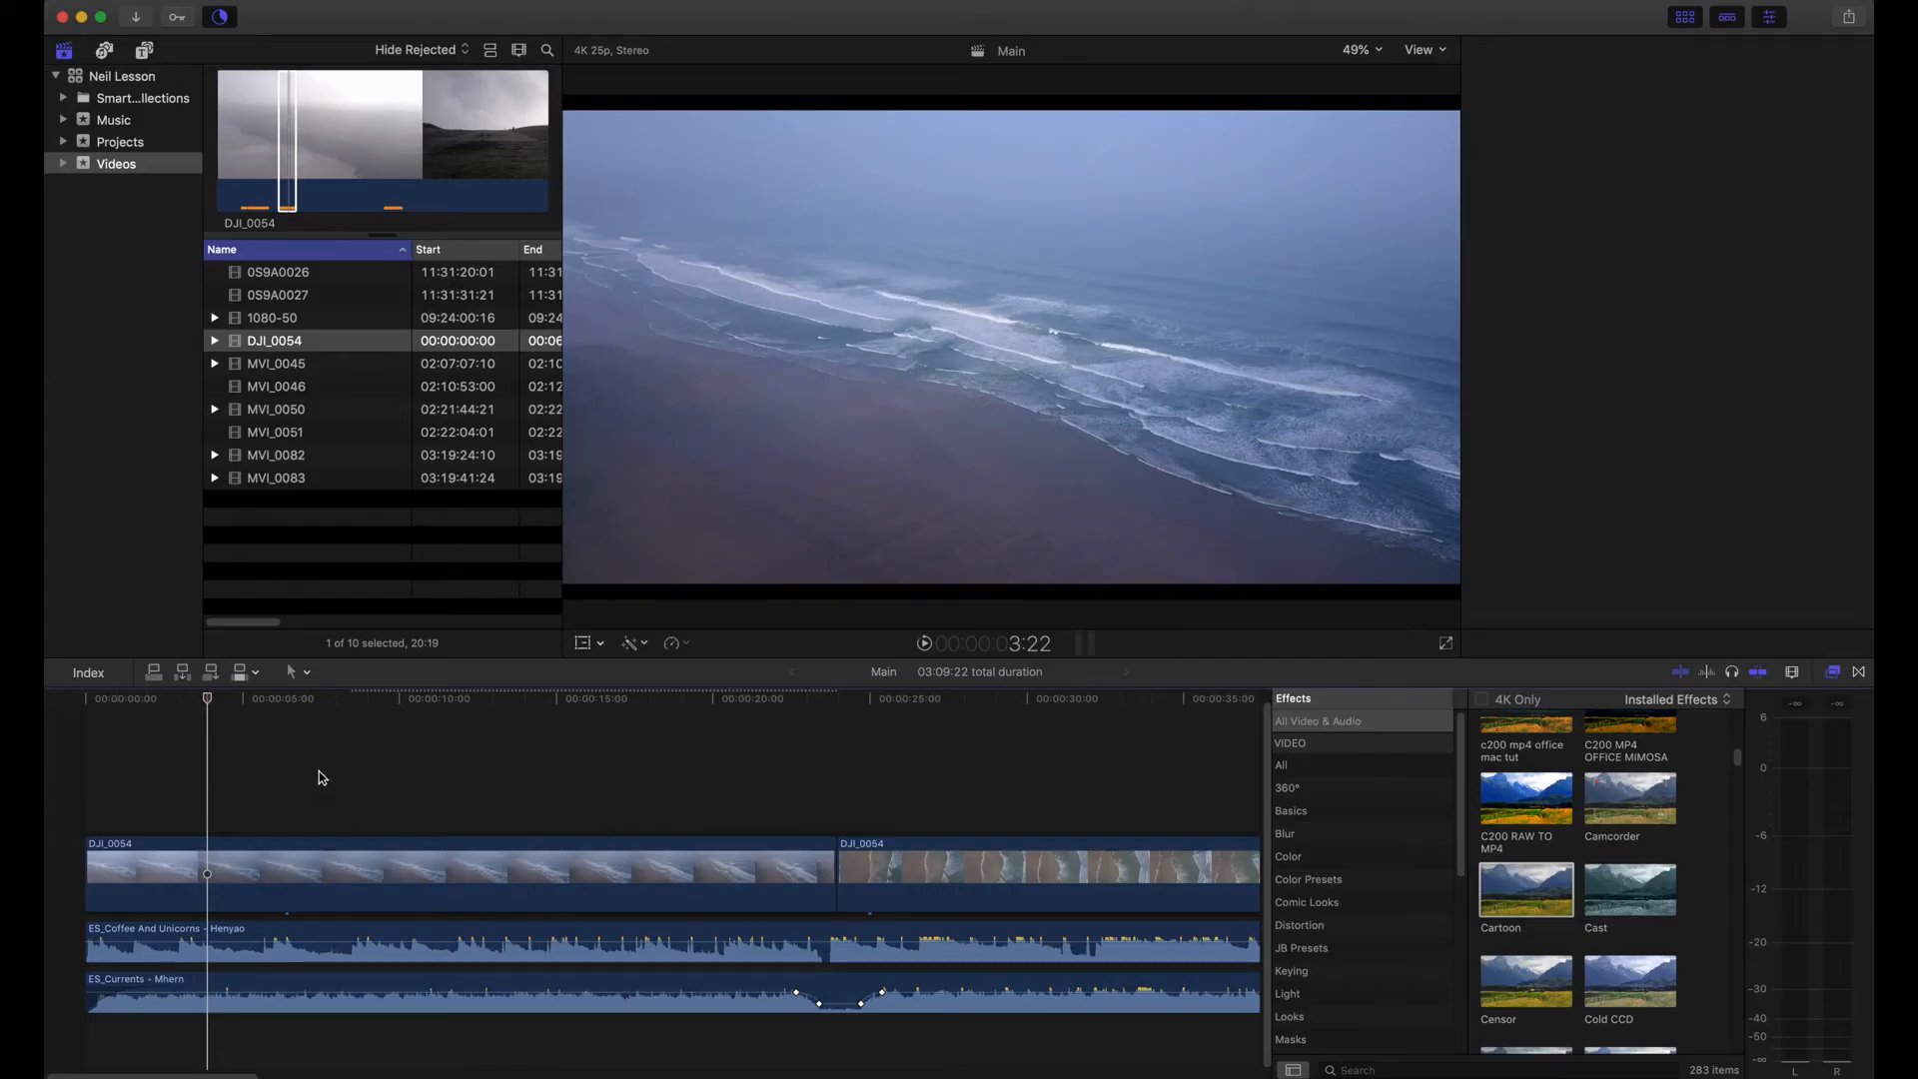
Step: Compare the first DJI_0054 clip before and after grading by repeatedly switching its Color Wheels 1 effect off and on, leaving it on
key("super+6")
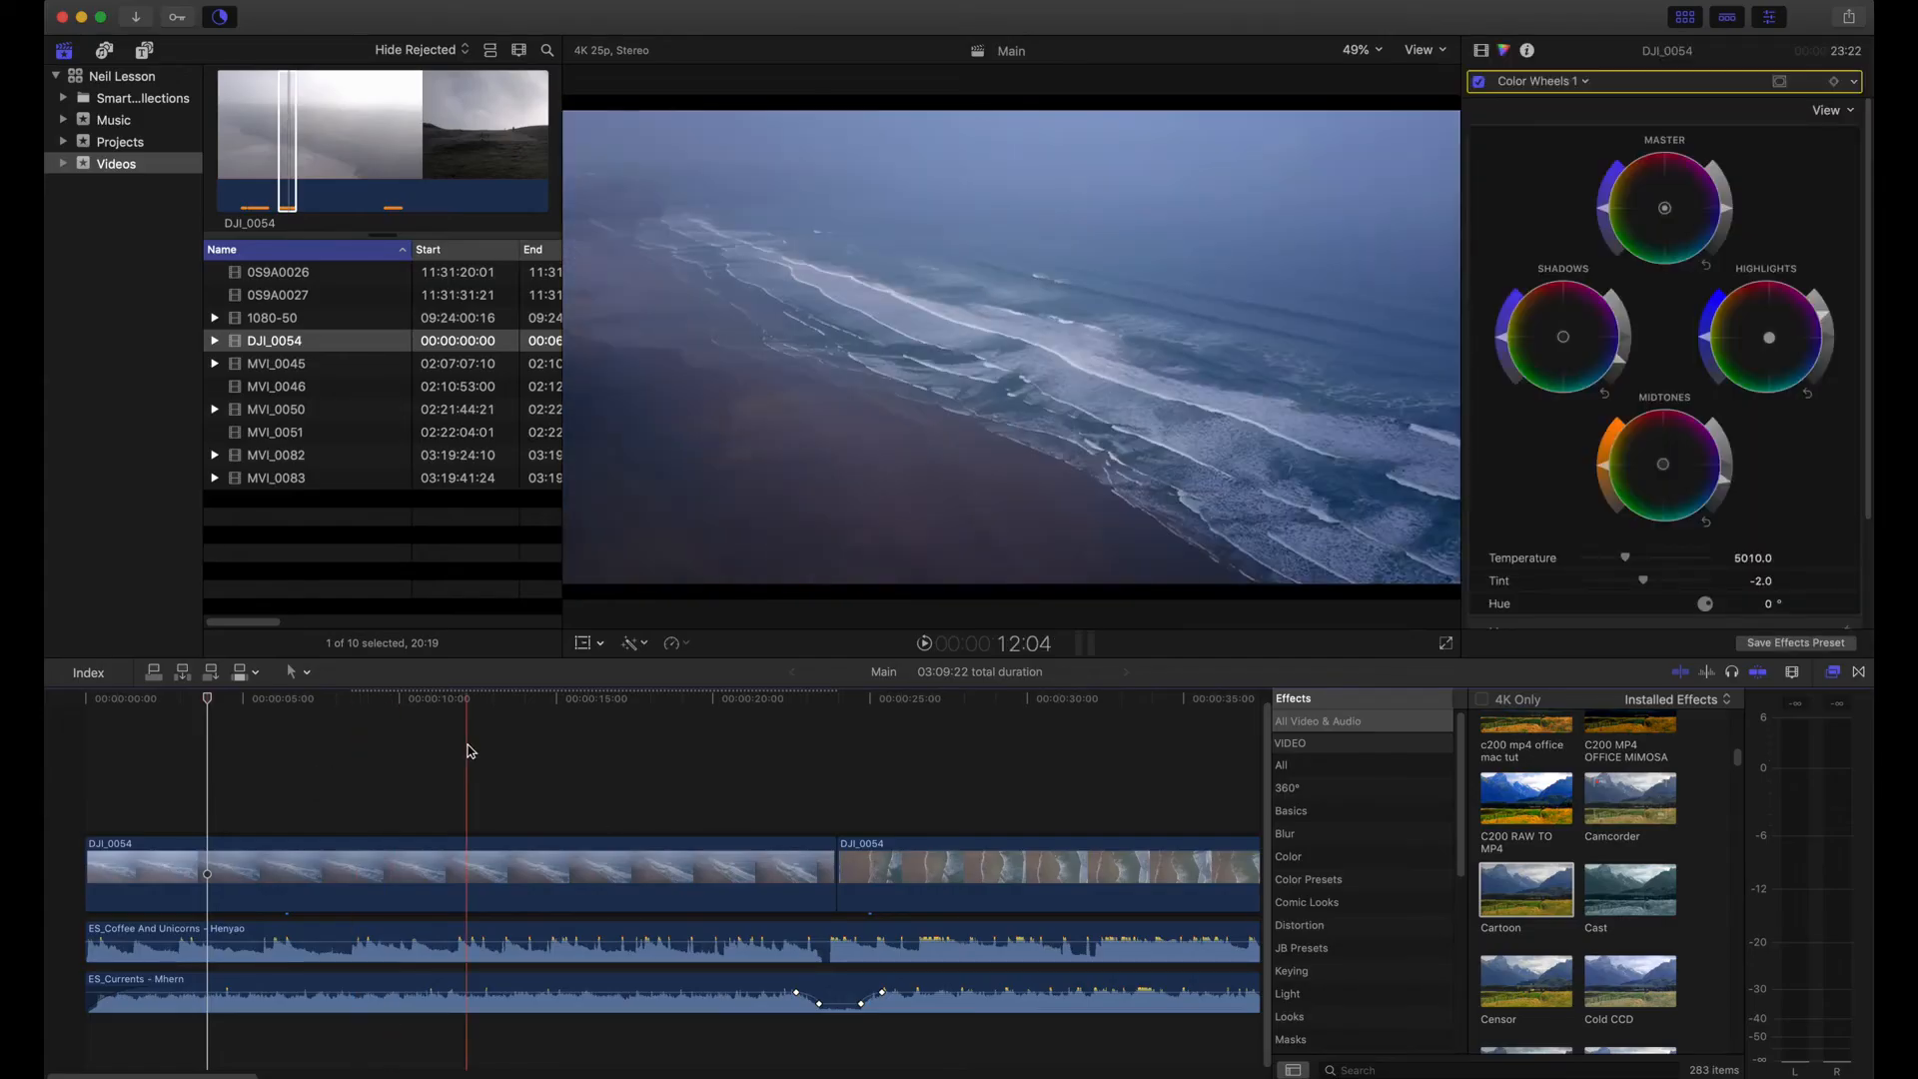
left_click(342, 869)
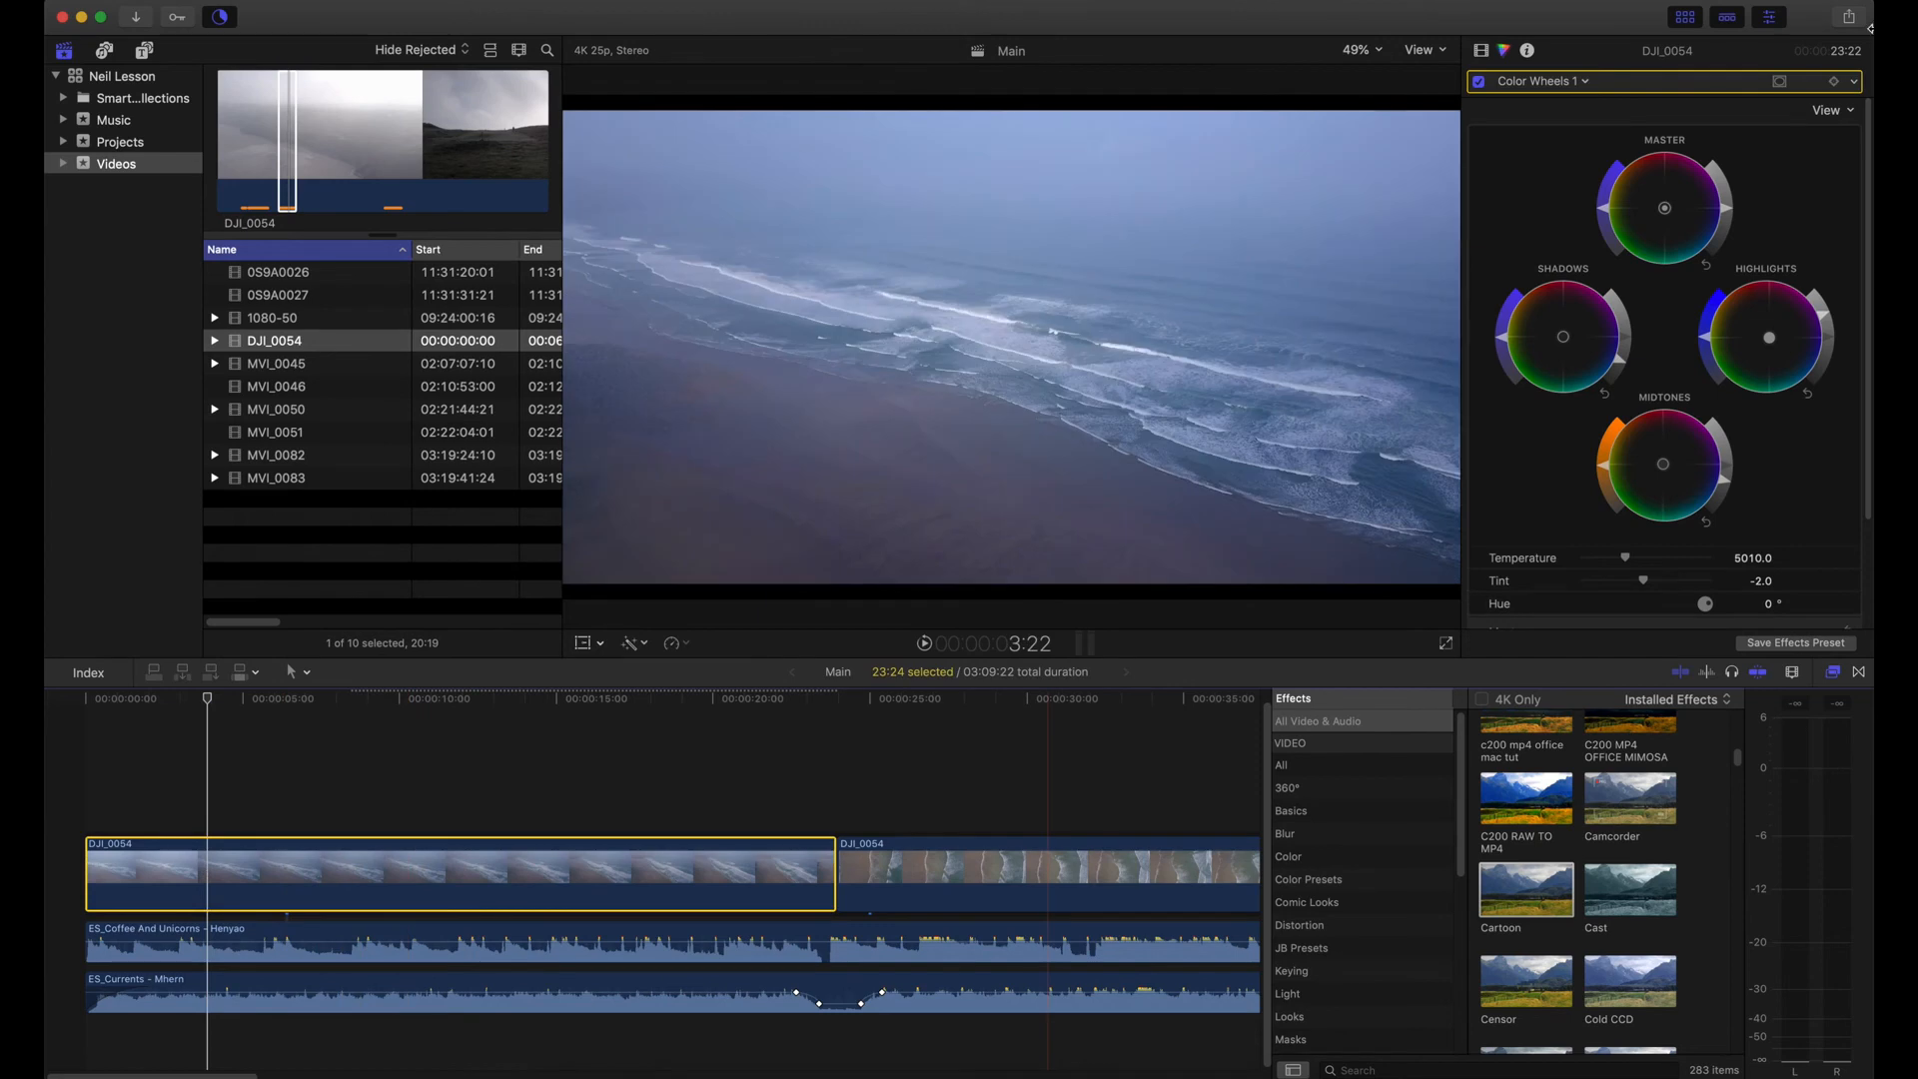
left_click(1486, 52)
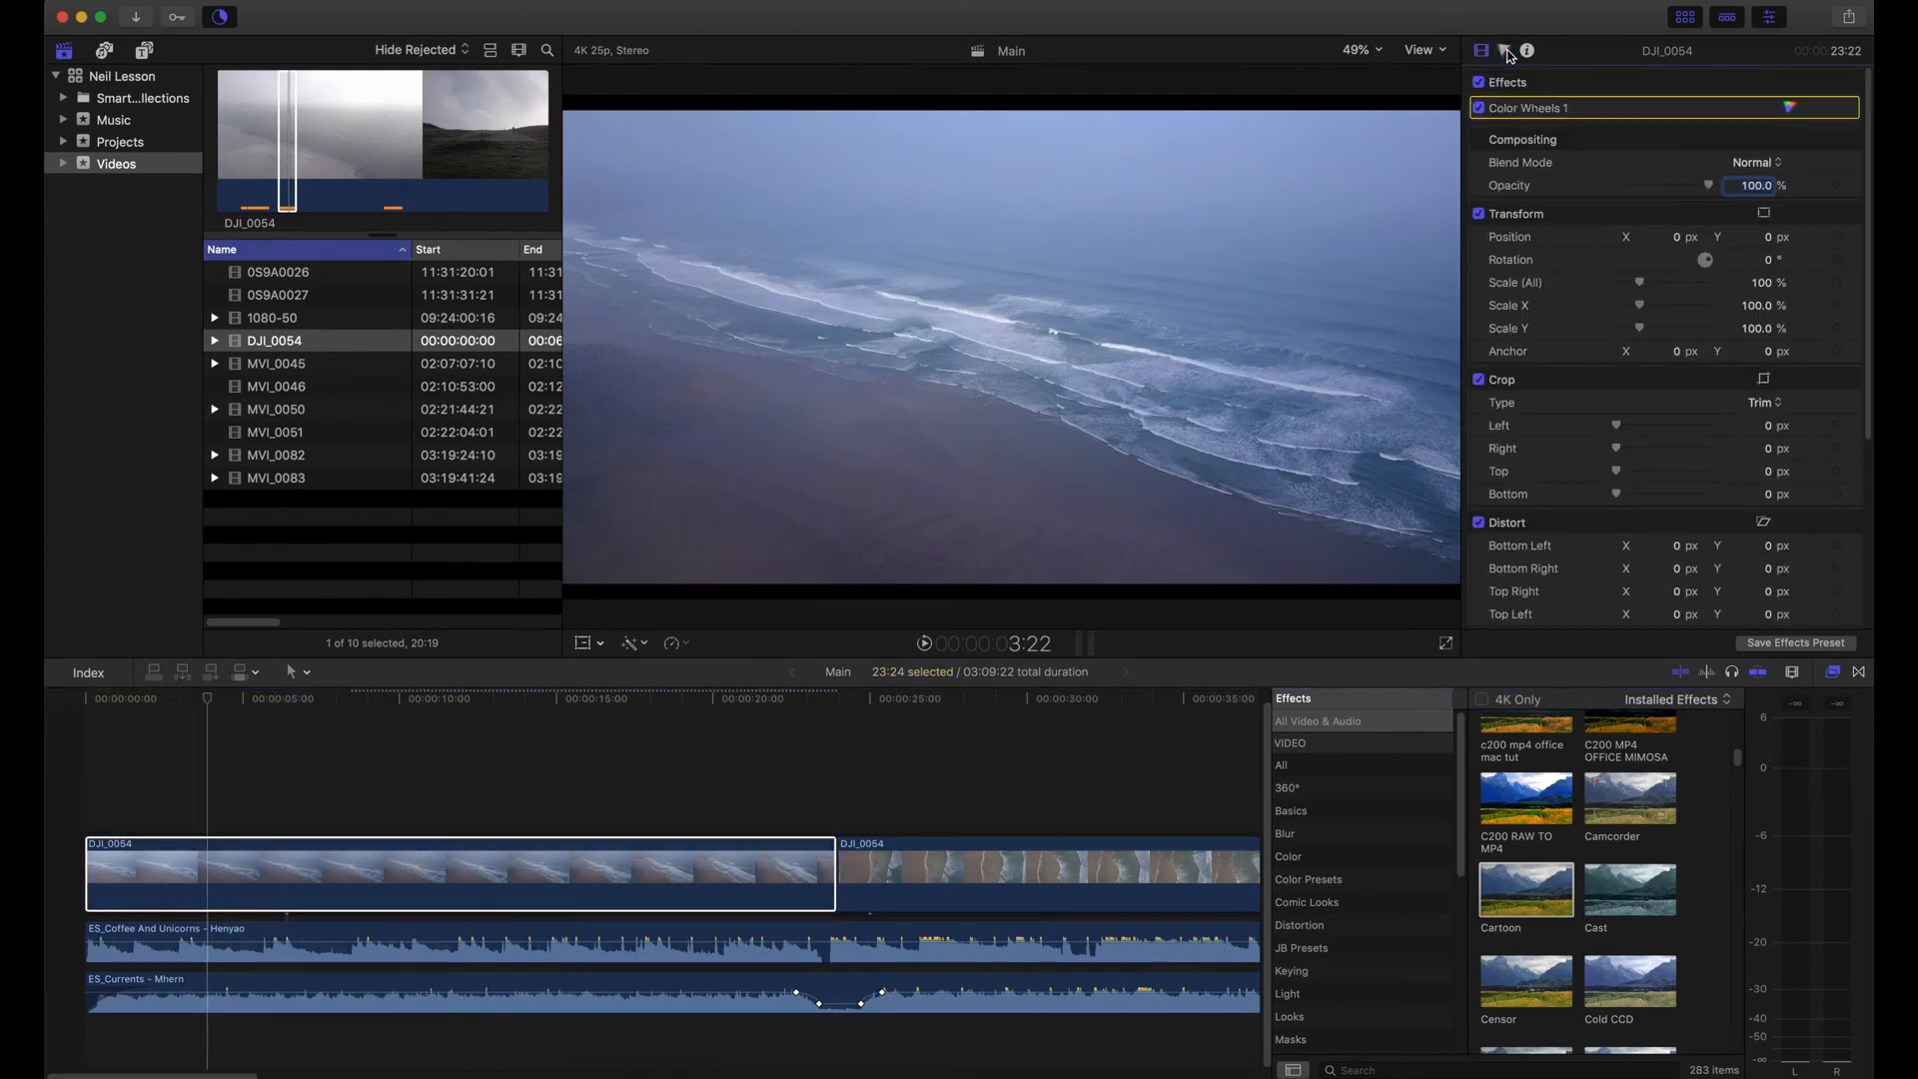
mouse_move(1596, 115)
left_click(1479, 109)
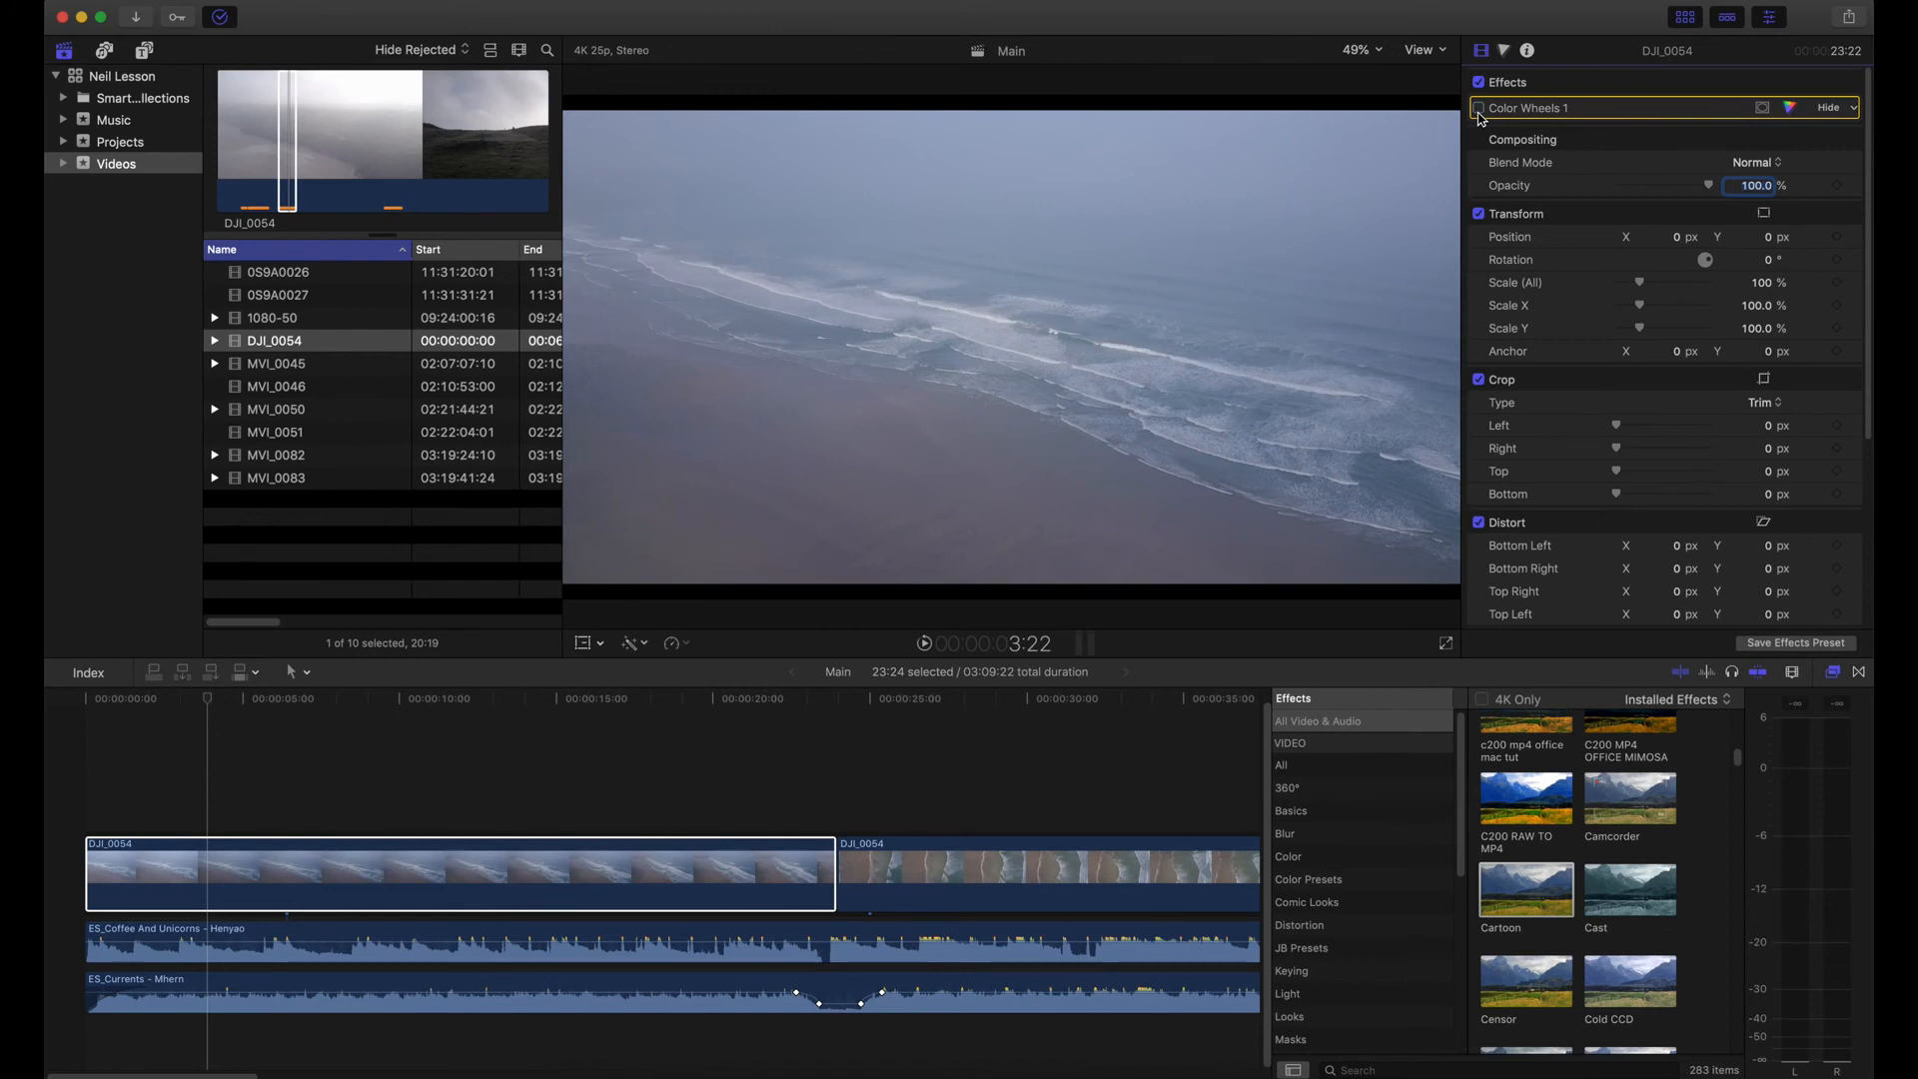
left_click(1479, 110)
left_click(1479, 110)
left_click(1478, 110)
left_click(1479, 110)
left_click(1479, 110)
left_click(1478, 110)
left_click(1479, 110)
left_click(1478, 110)
left_click(1479, 109)
left_click(1479, 110)
left_click(1479, 109)
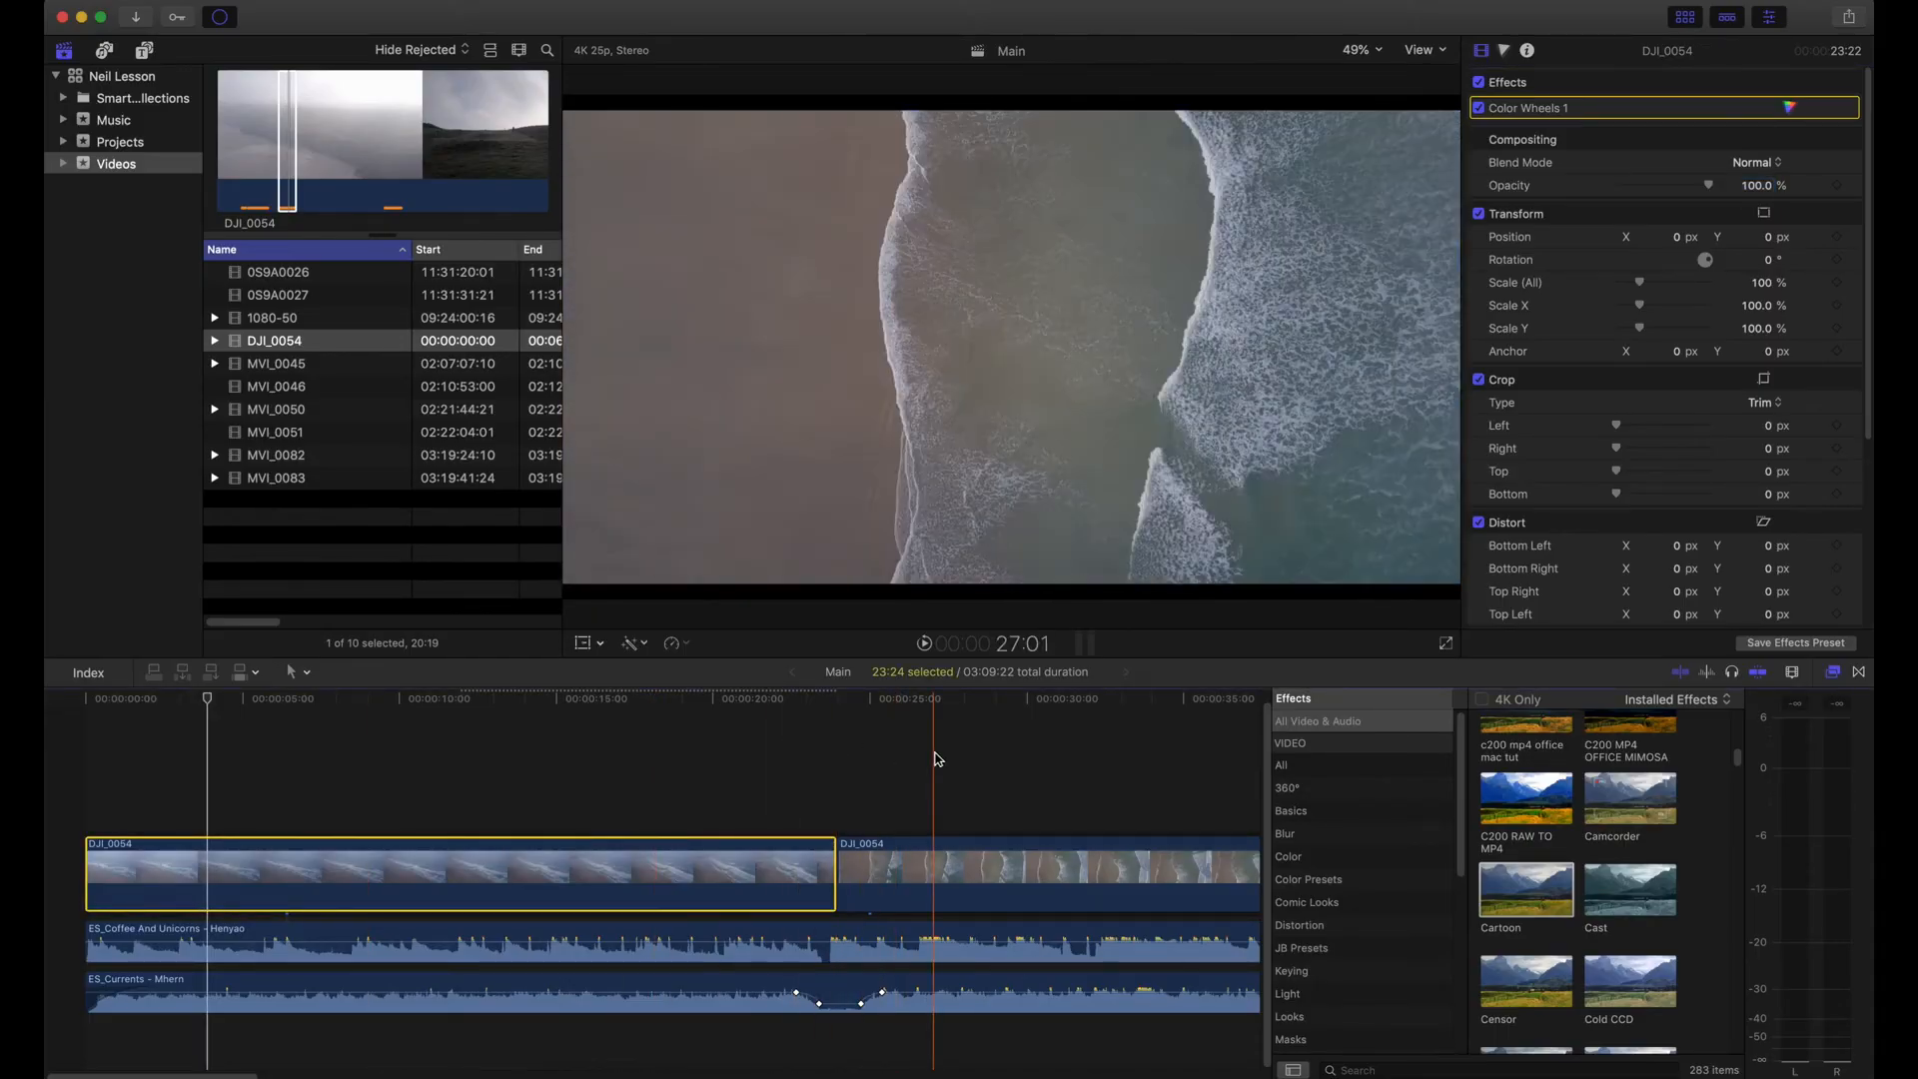
Step: Select the first and second DJI_0054 clips in turn to compare the graded look with the ungraded one
left_click(906, 761)
left_click(931, 845)
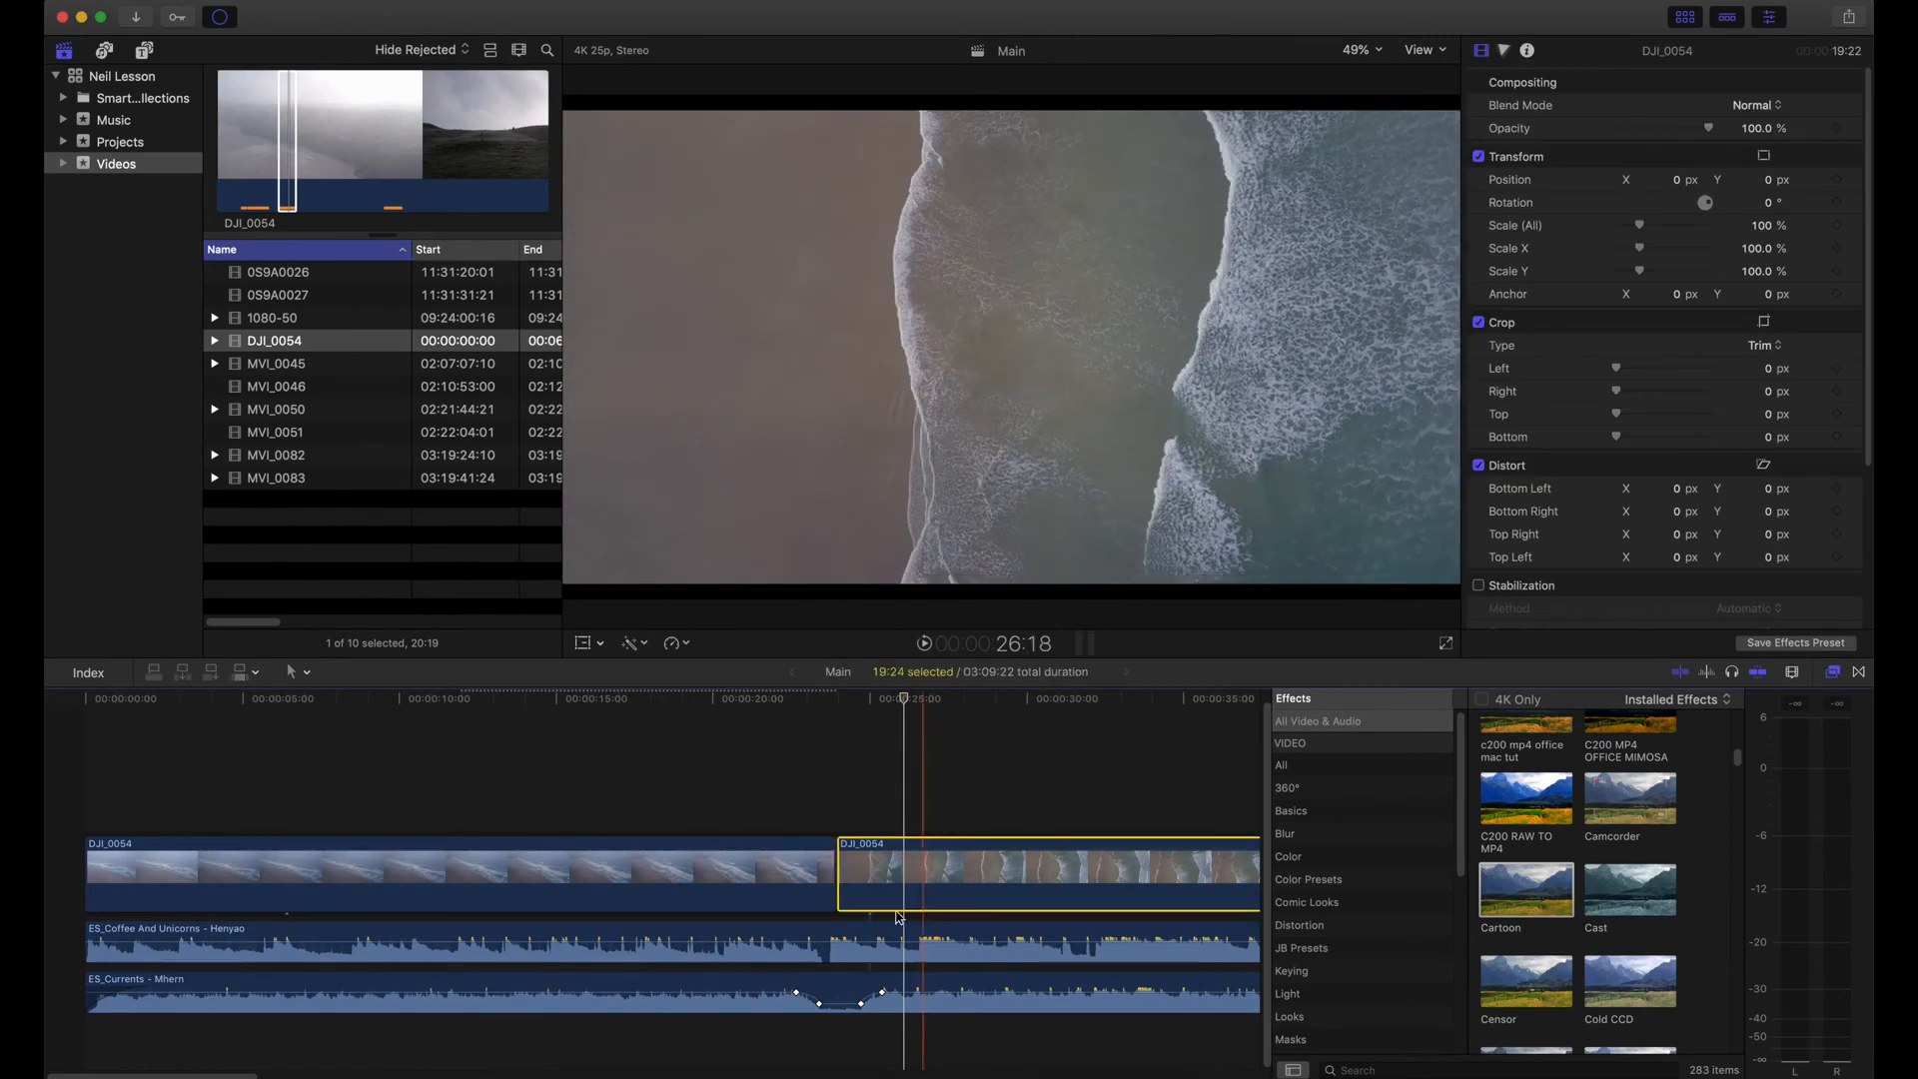
left_click(590, 870)
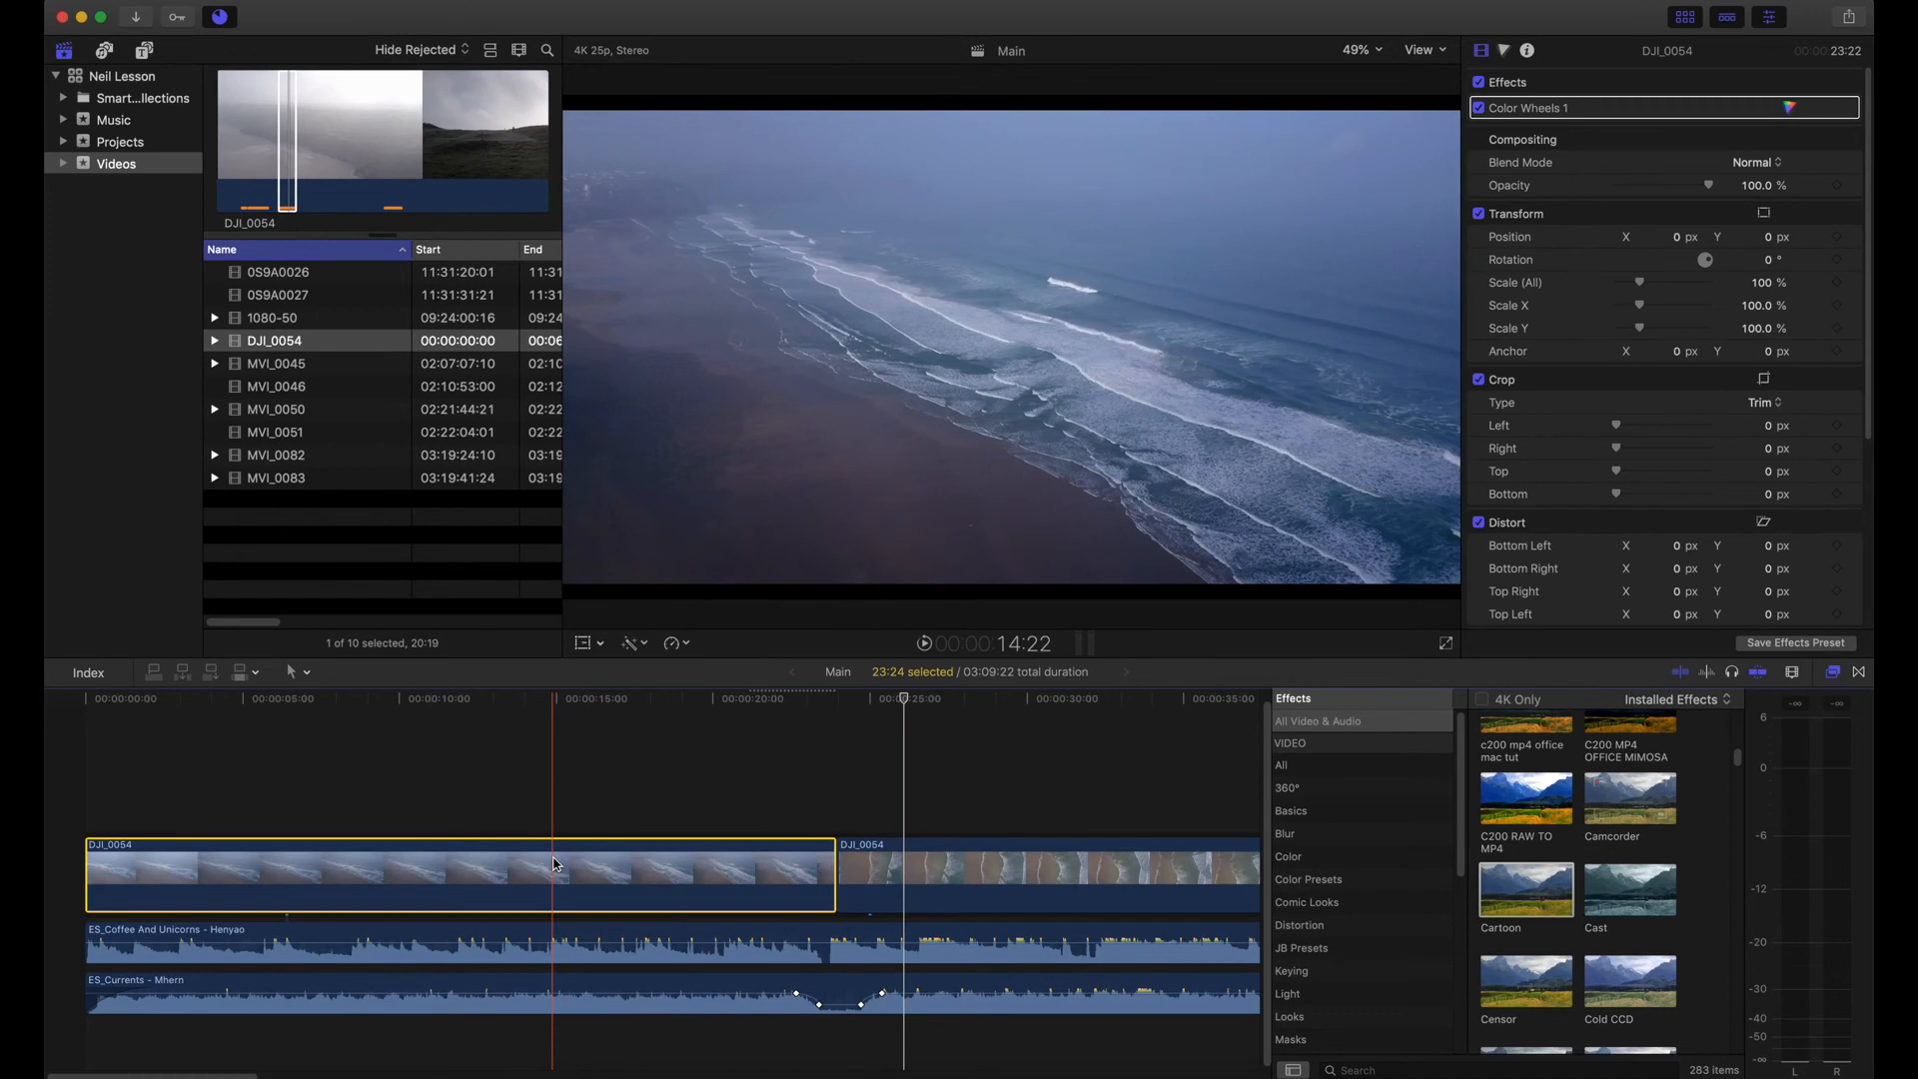
left_click(918, 869)
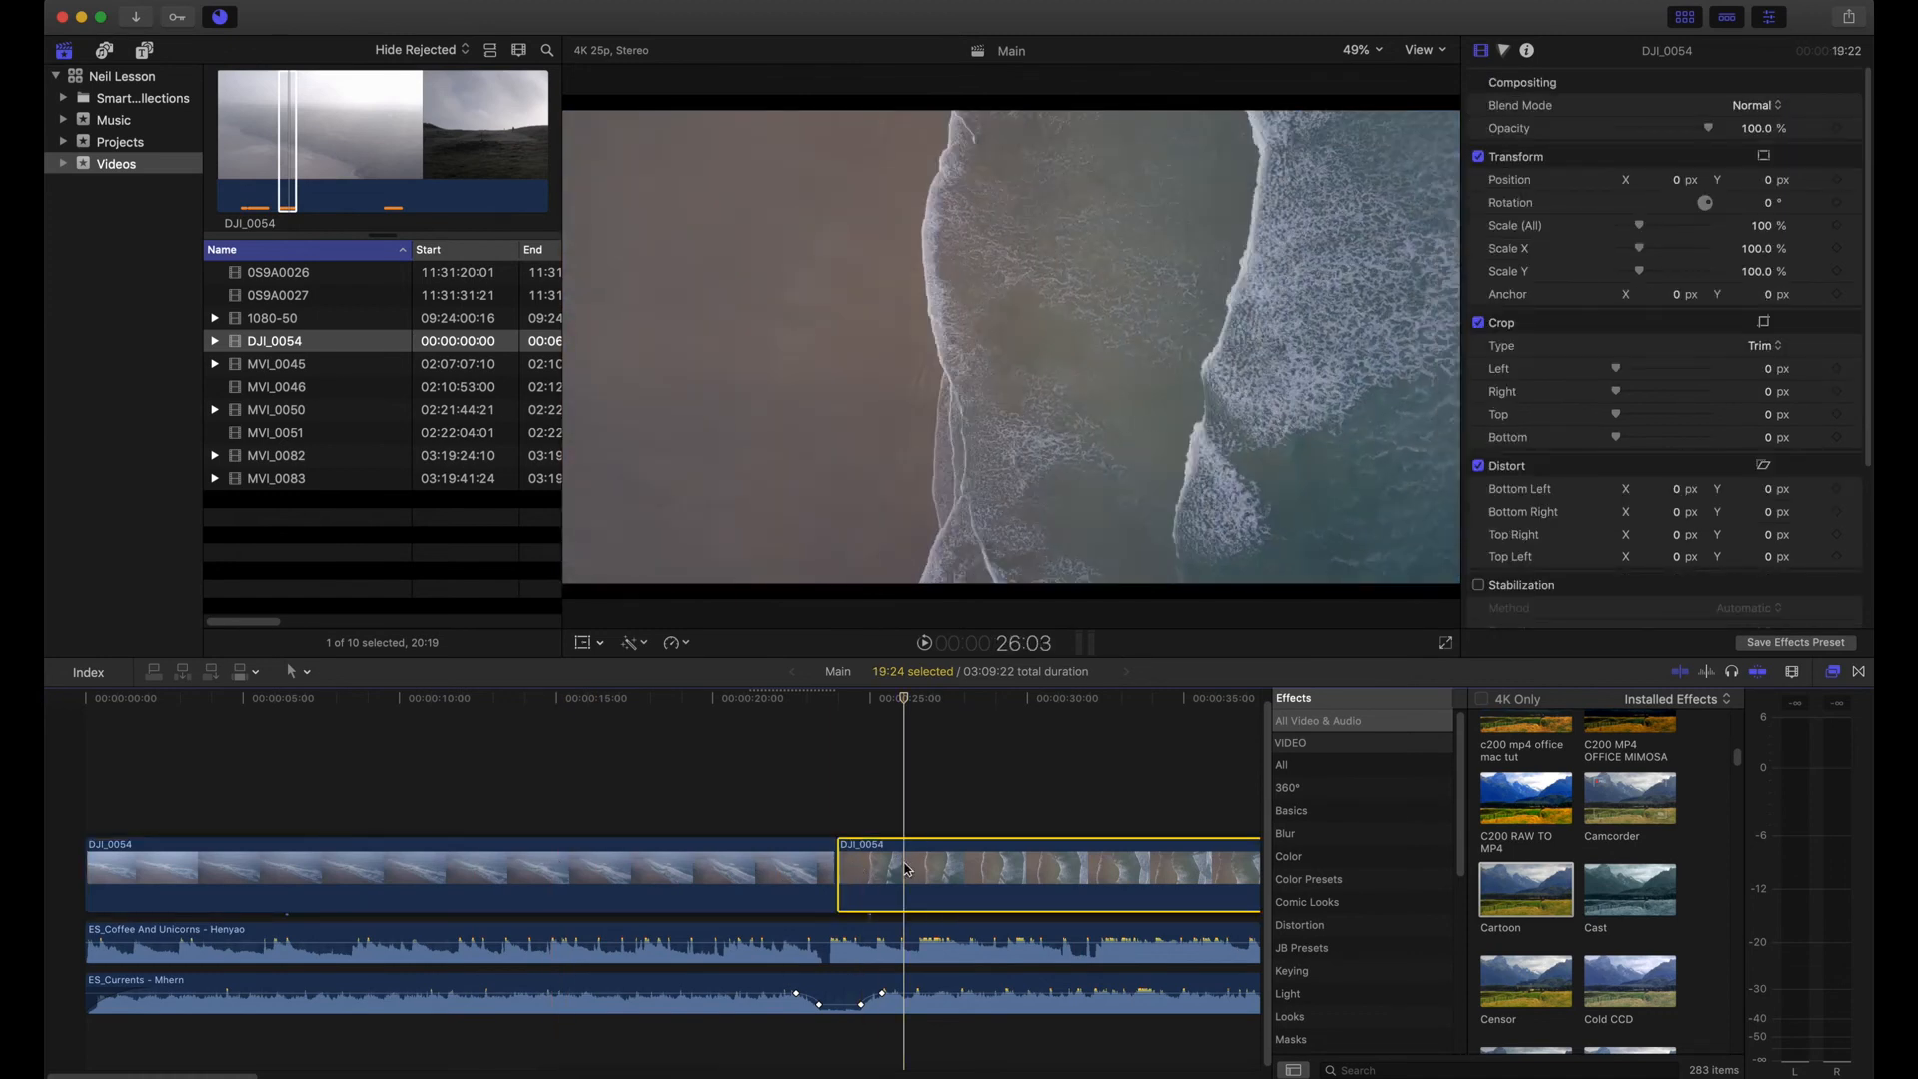
Step: Copy the first DJI_0054 clip and paste only its Color Wheels 1 effect onto the second DJI_0054 clip, with keyframe timing Stretch to Fit
left_click(616, 871)
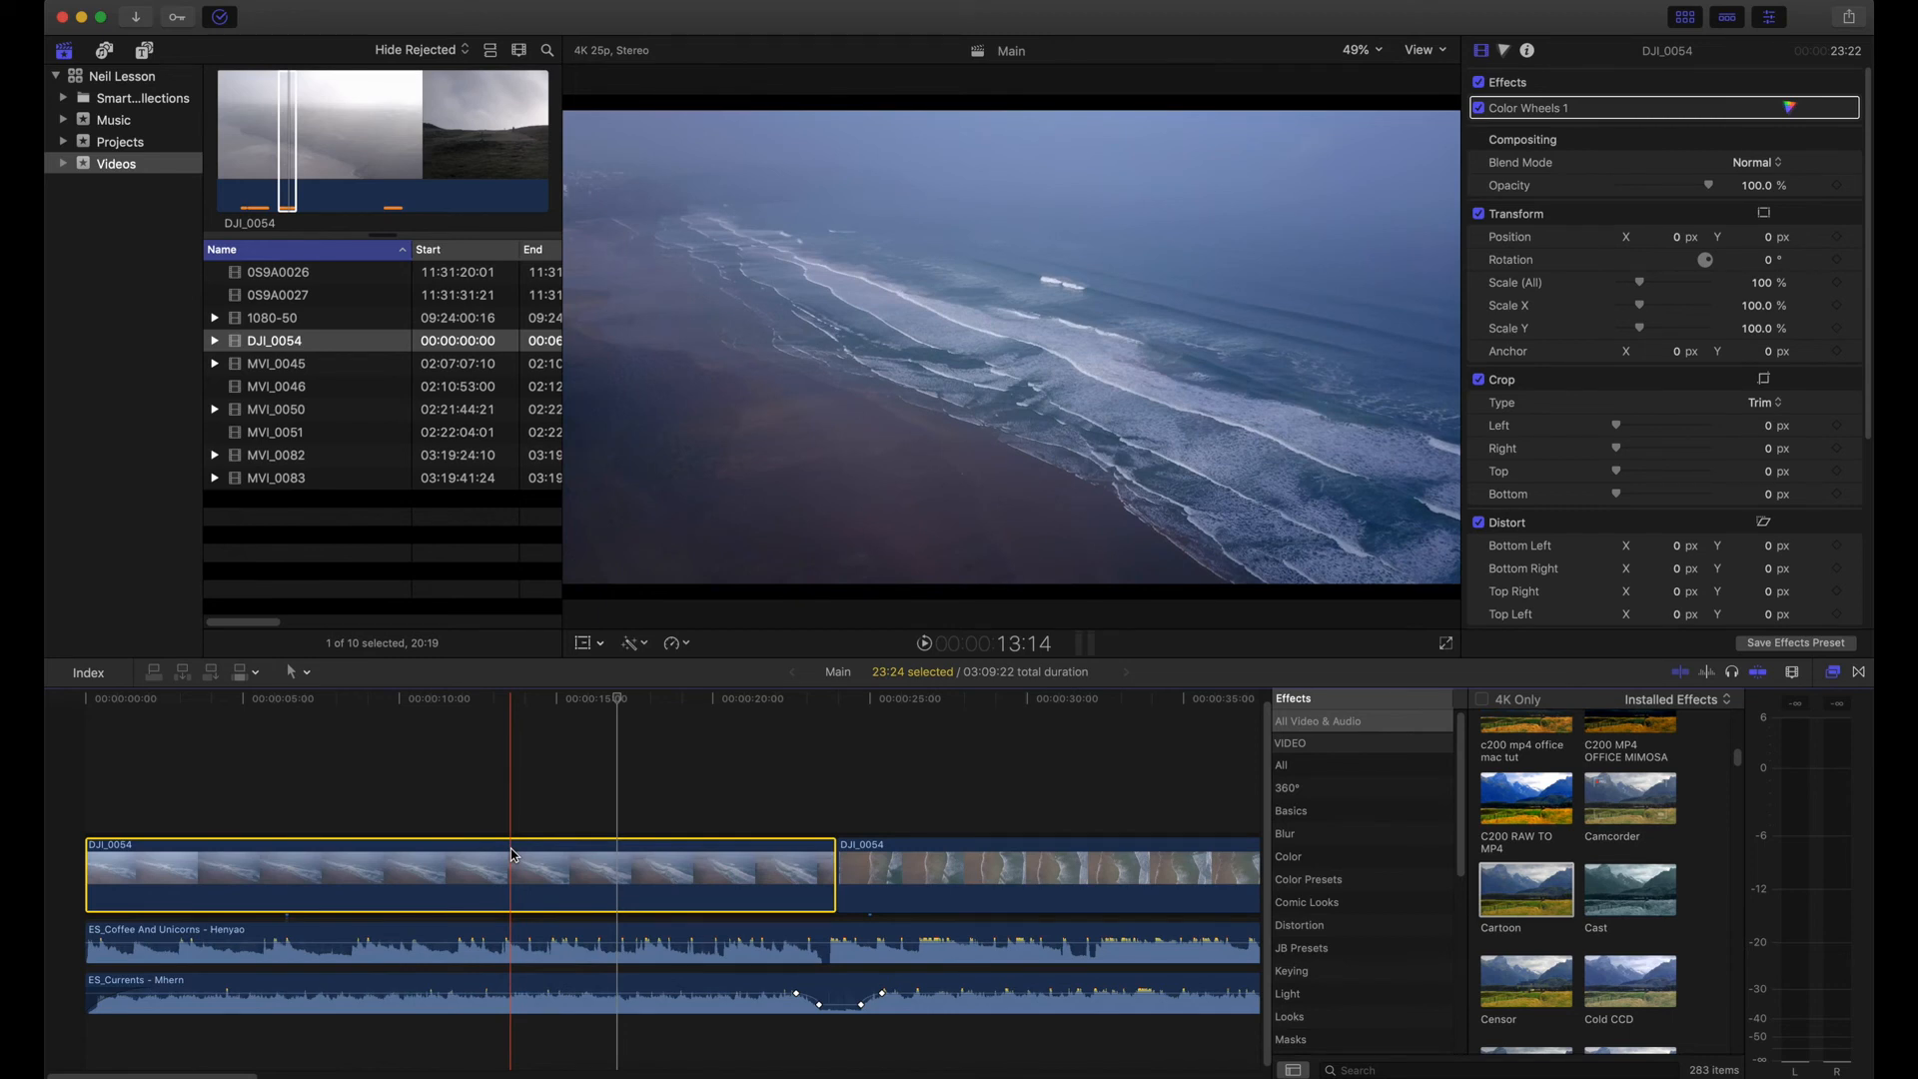
left_click(899, 870)
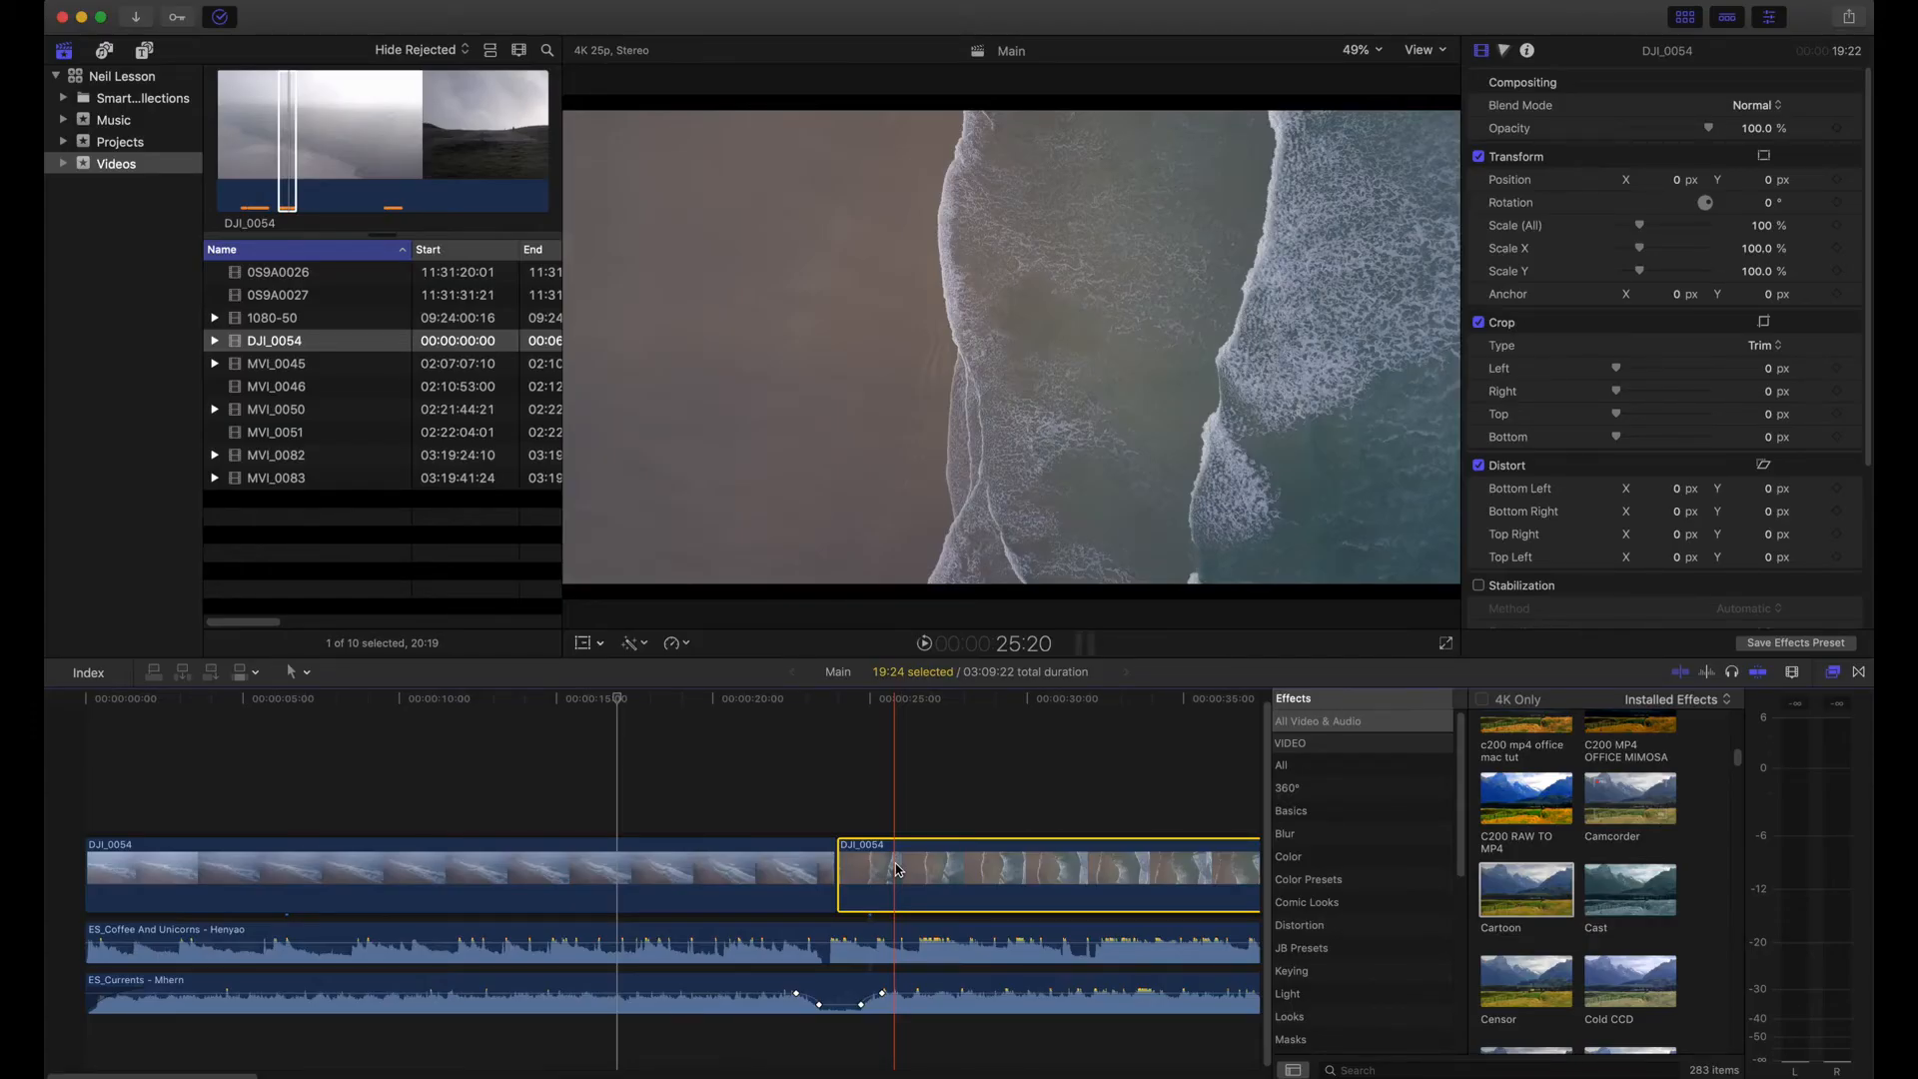
key("super+shift+v")
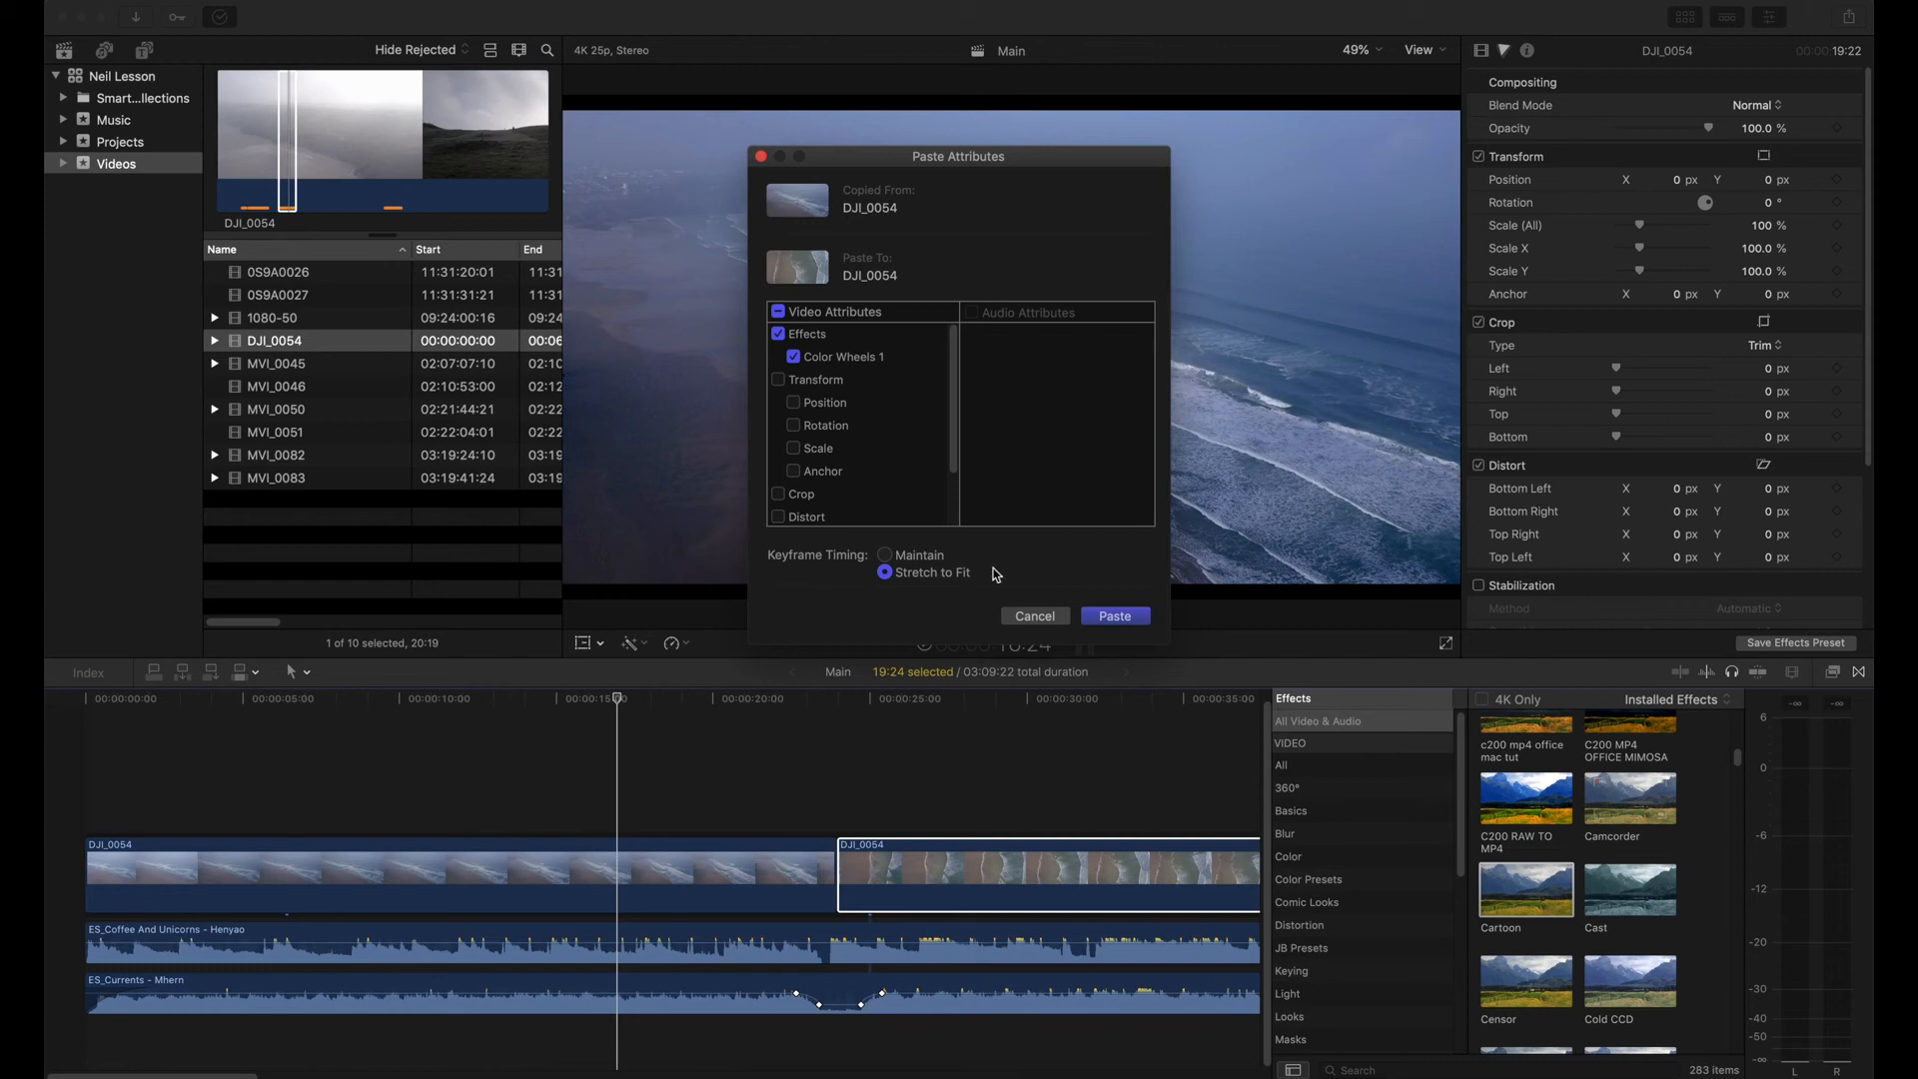
scroll(848, 455, "up", 3)
left_click(1112, 621)
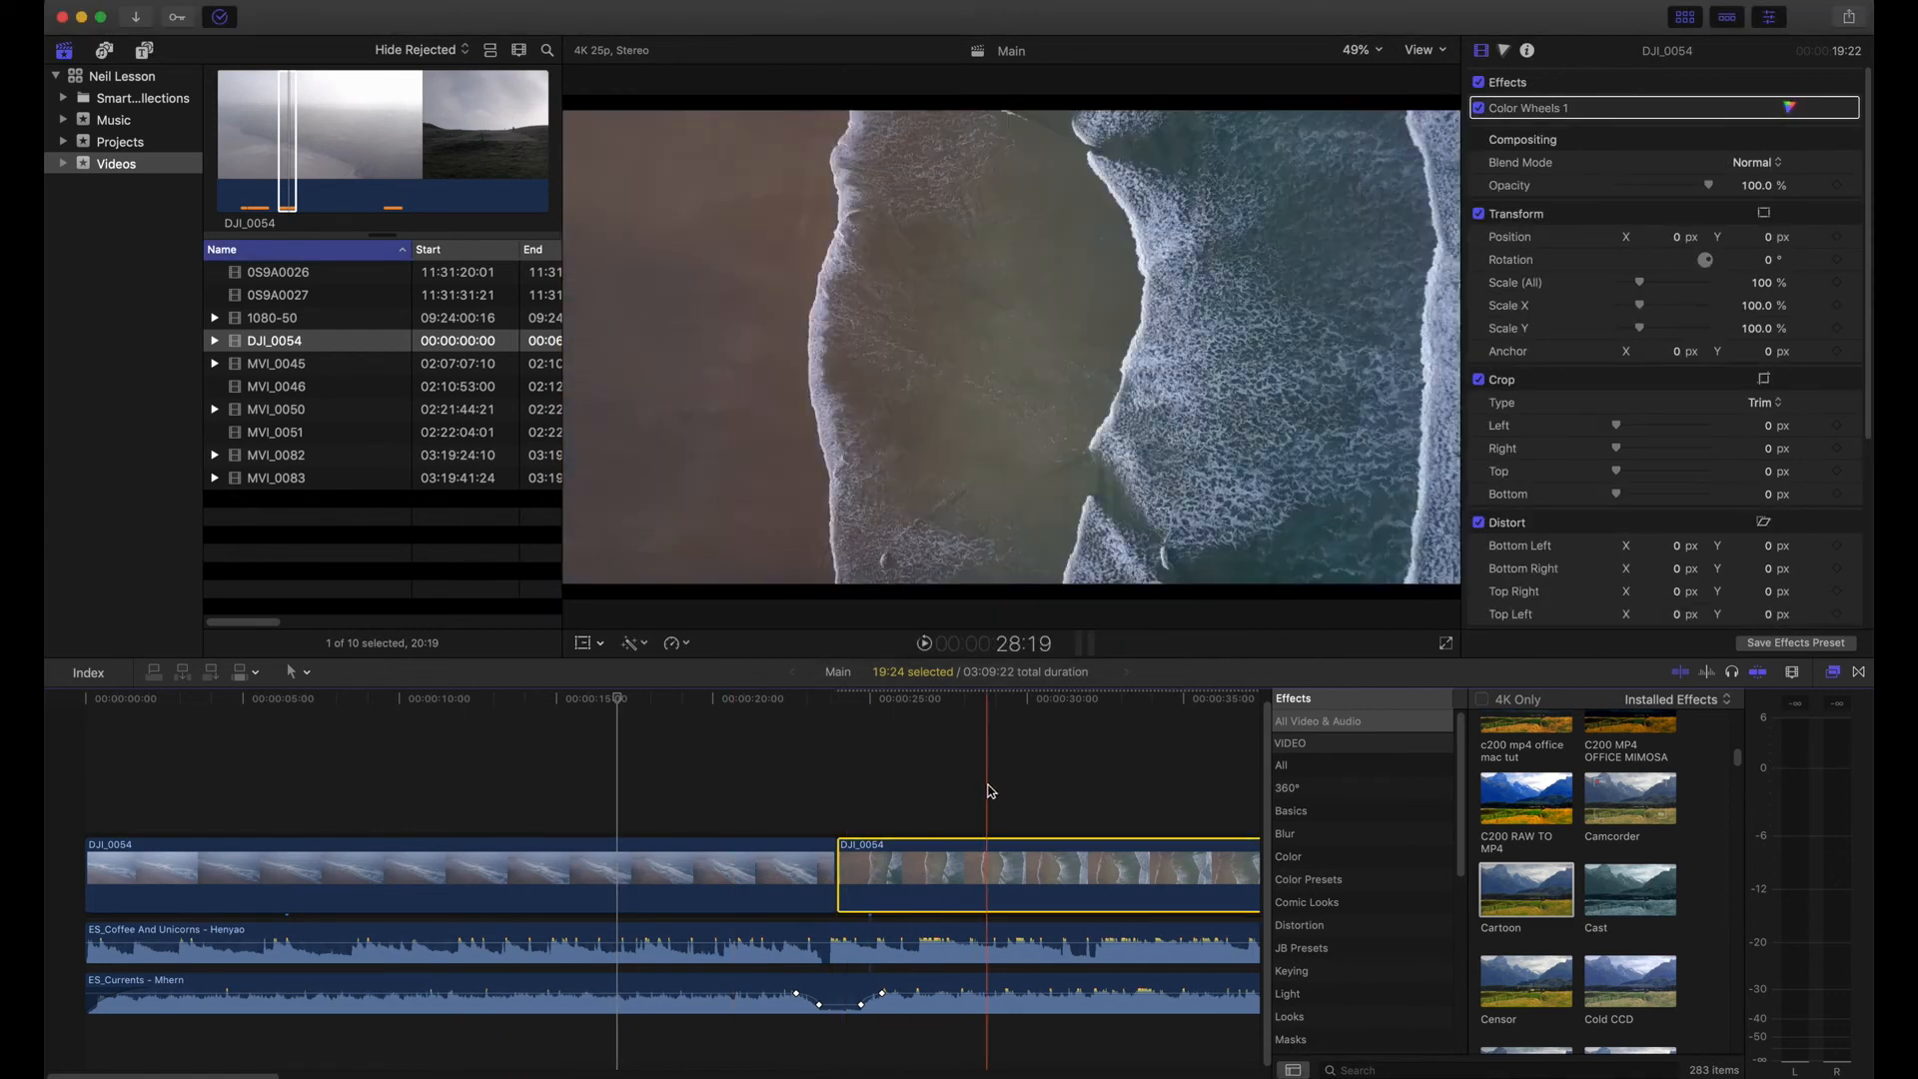
Step: Play back the transition from the first to the second DJI_0054 clip to check that their grades match
left_click(740, 790)
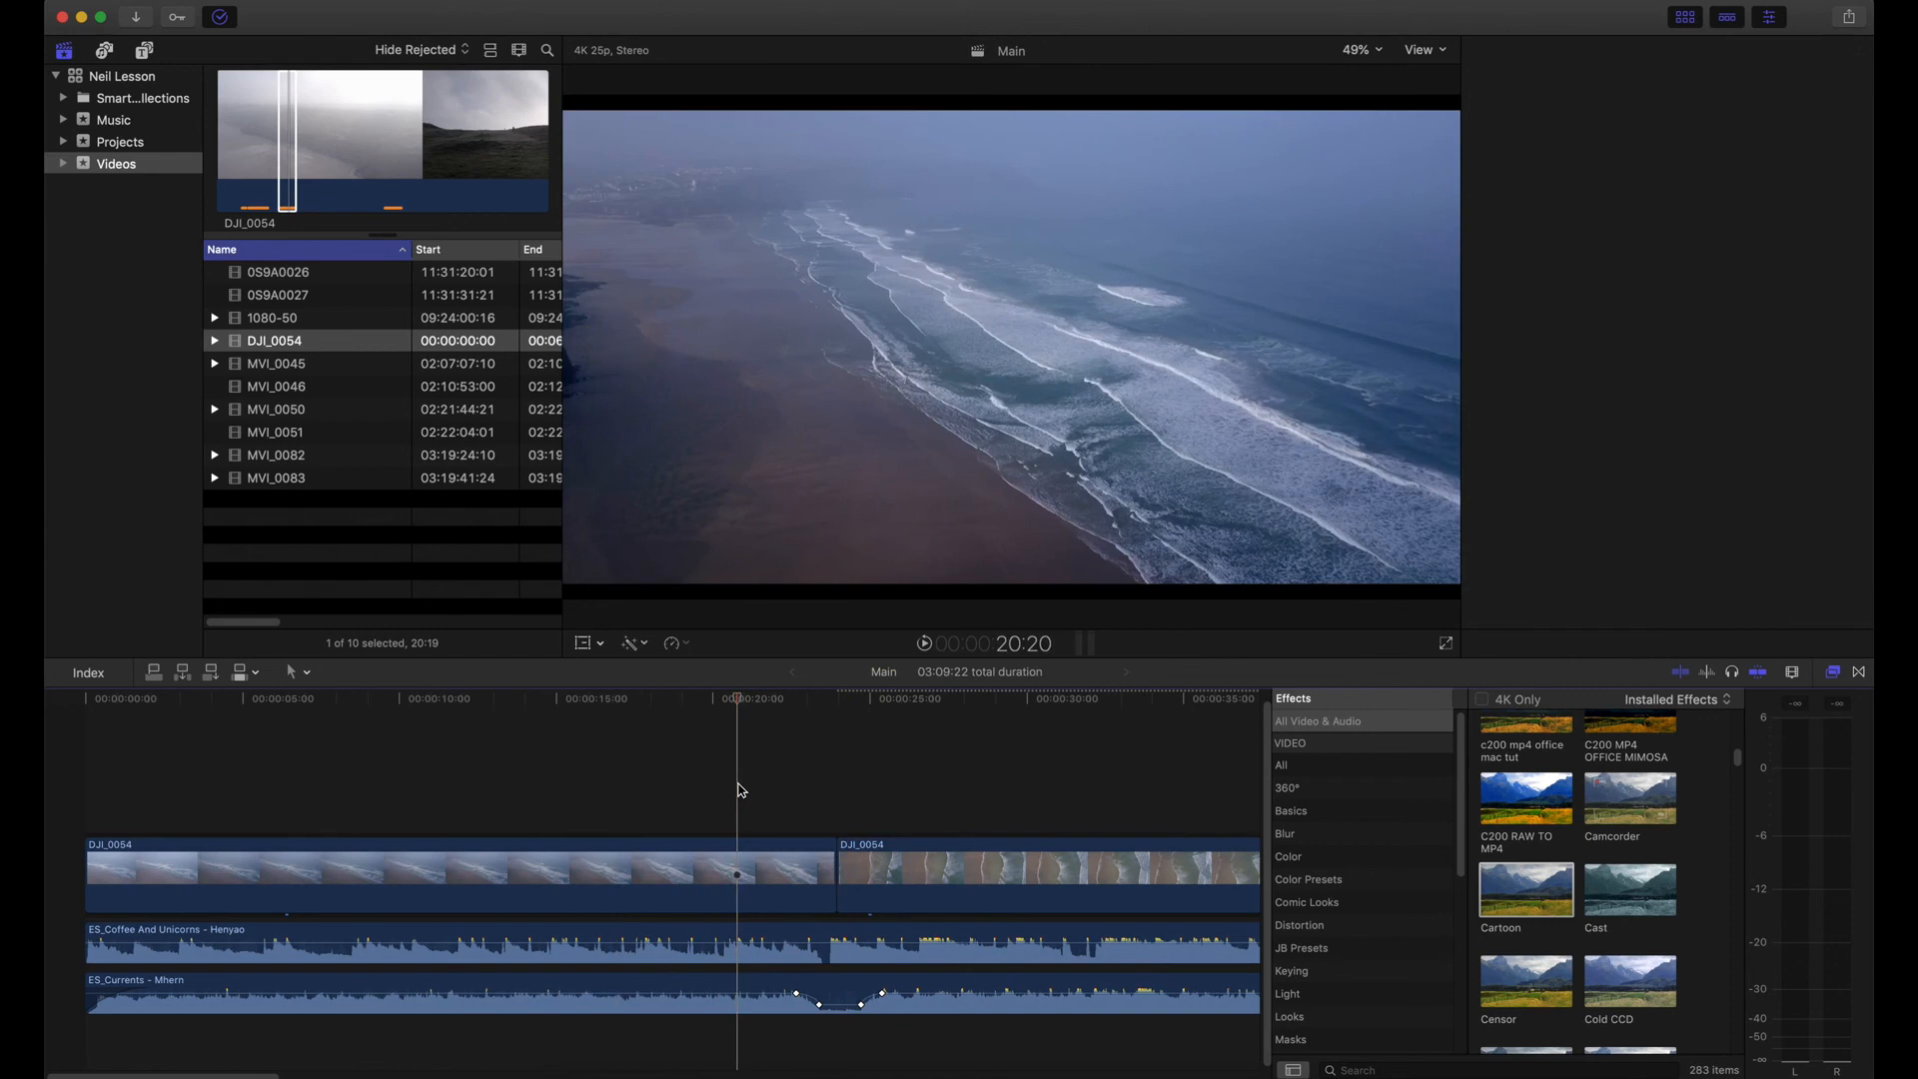
key("space")
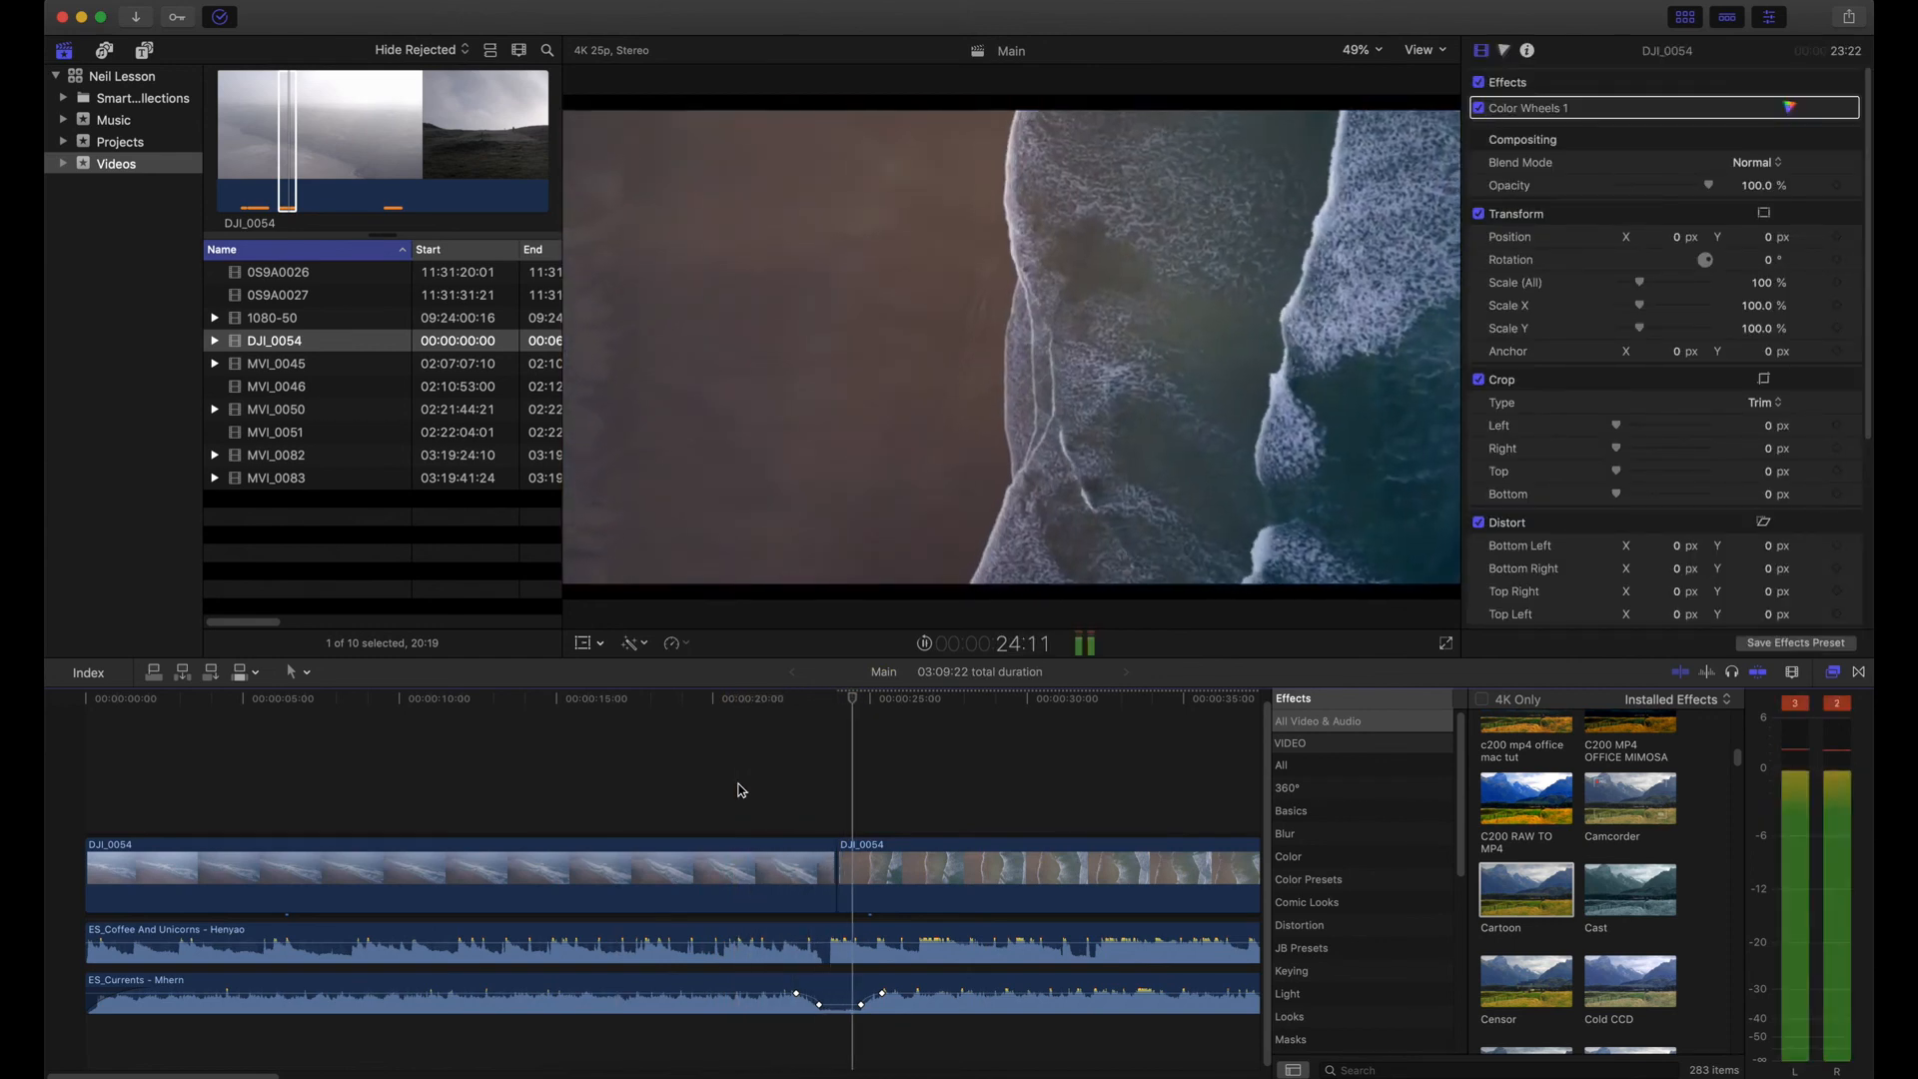
key("space")
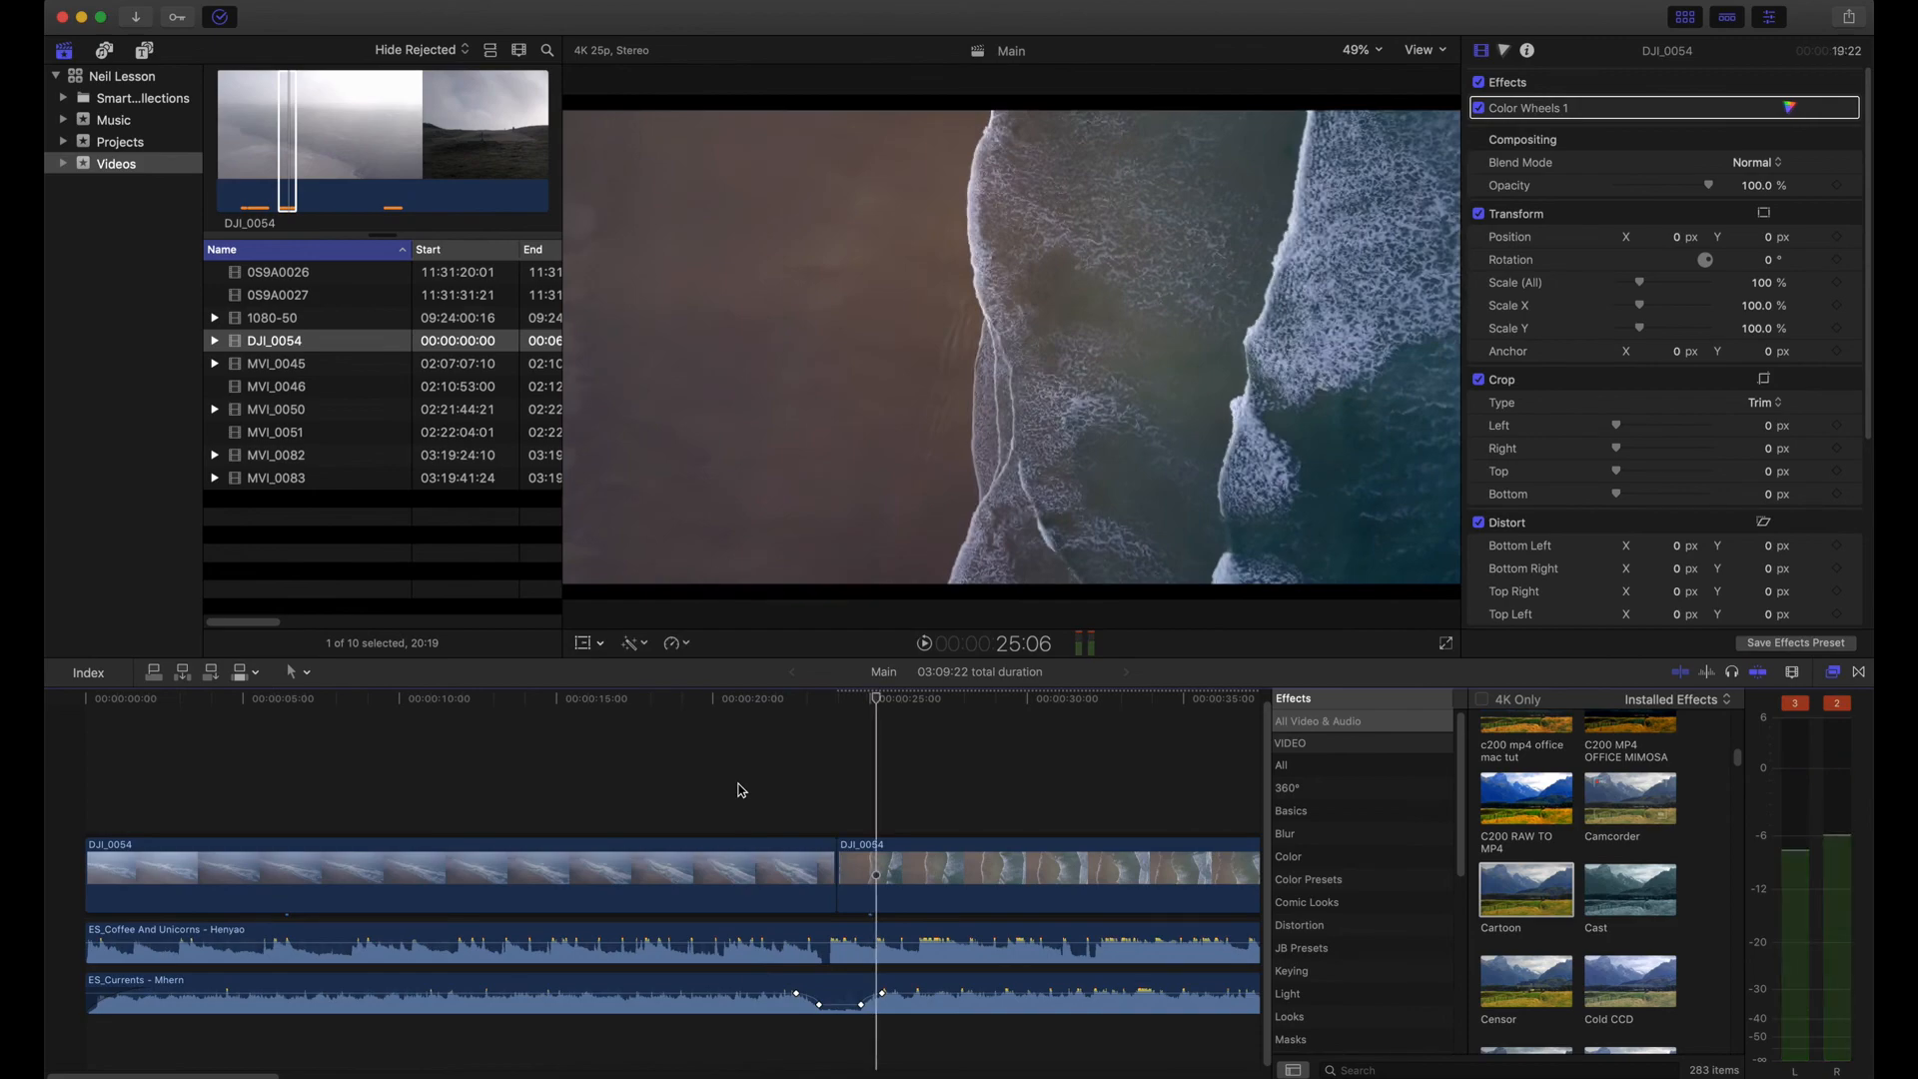
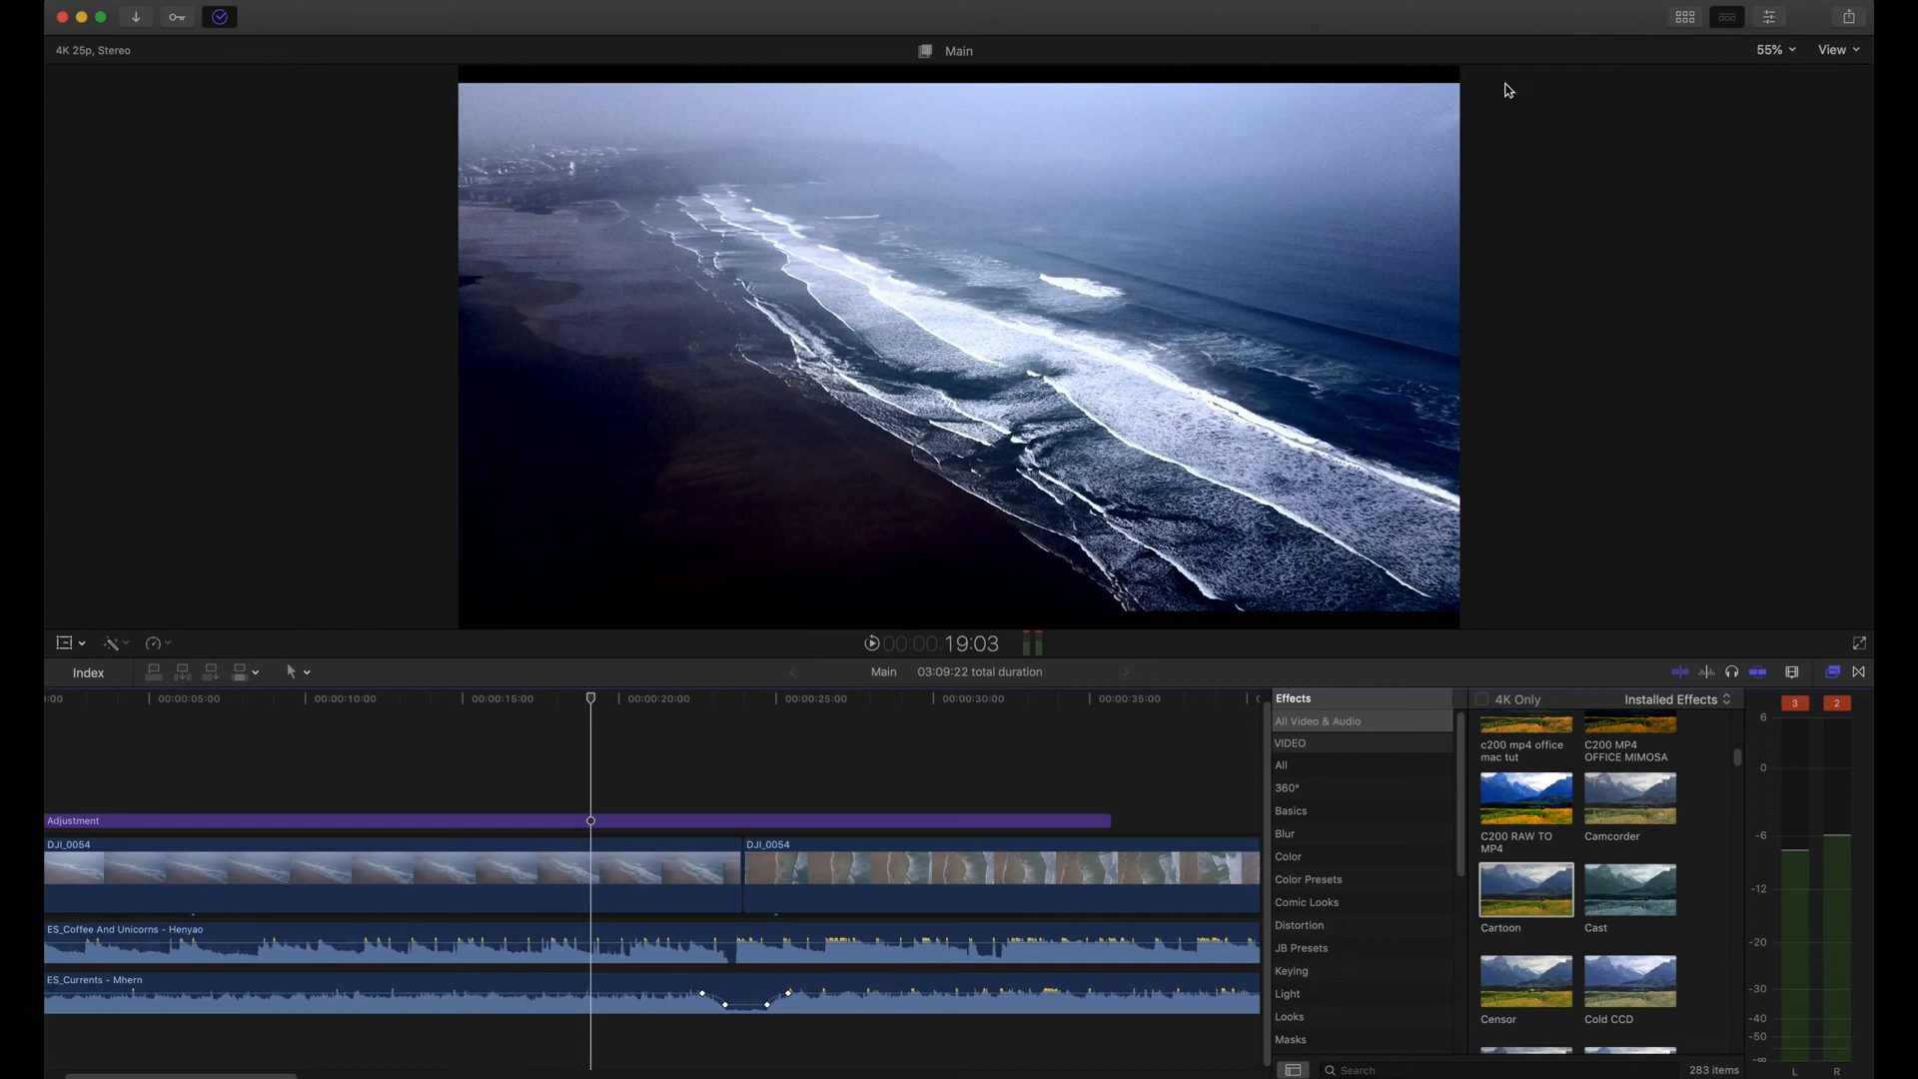
Step: Show the browser, the inspector and the video scopes alongside the viewer
left_click(1686, 17)
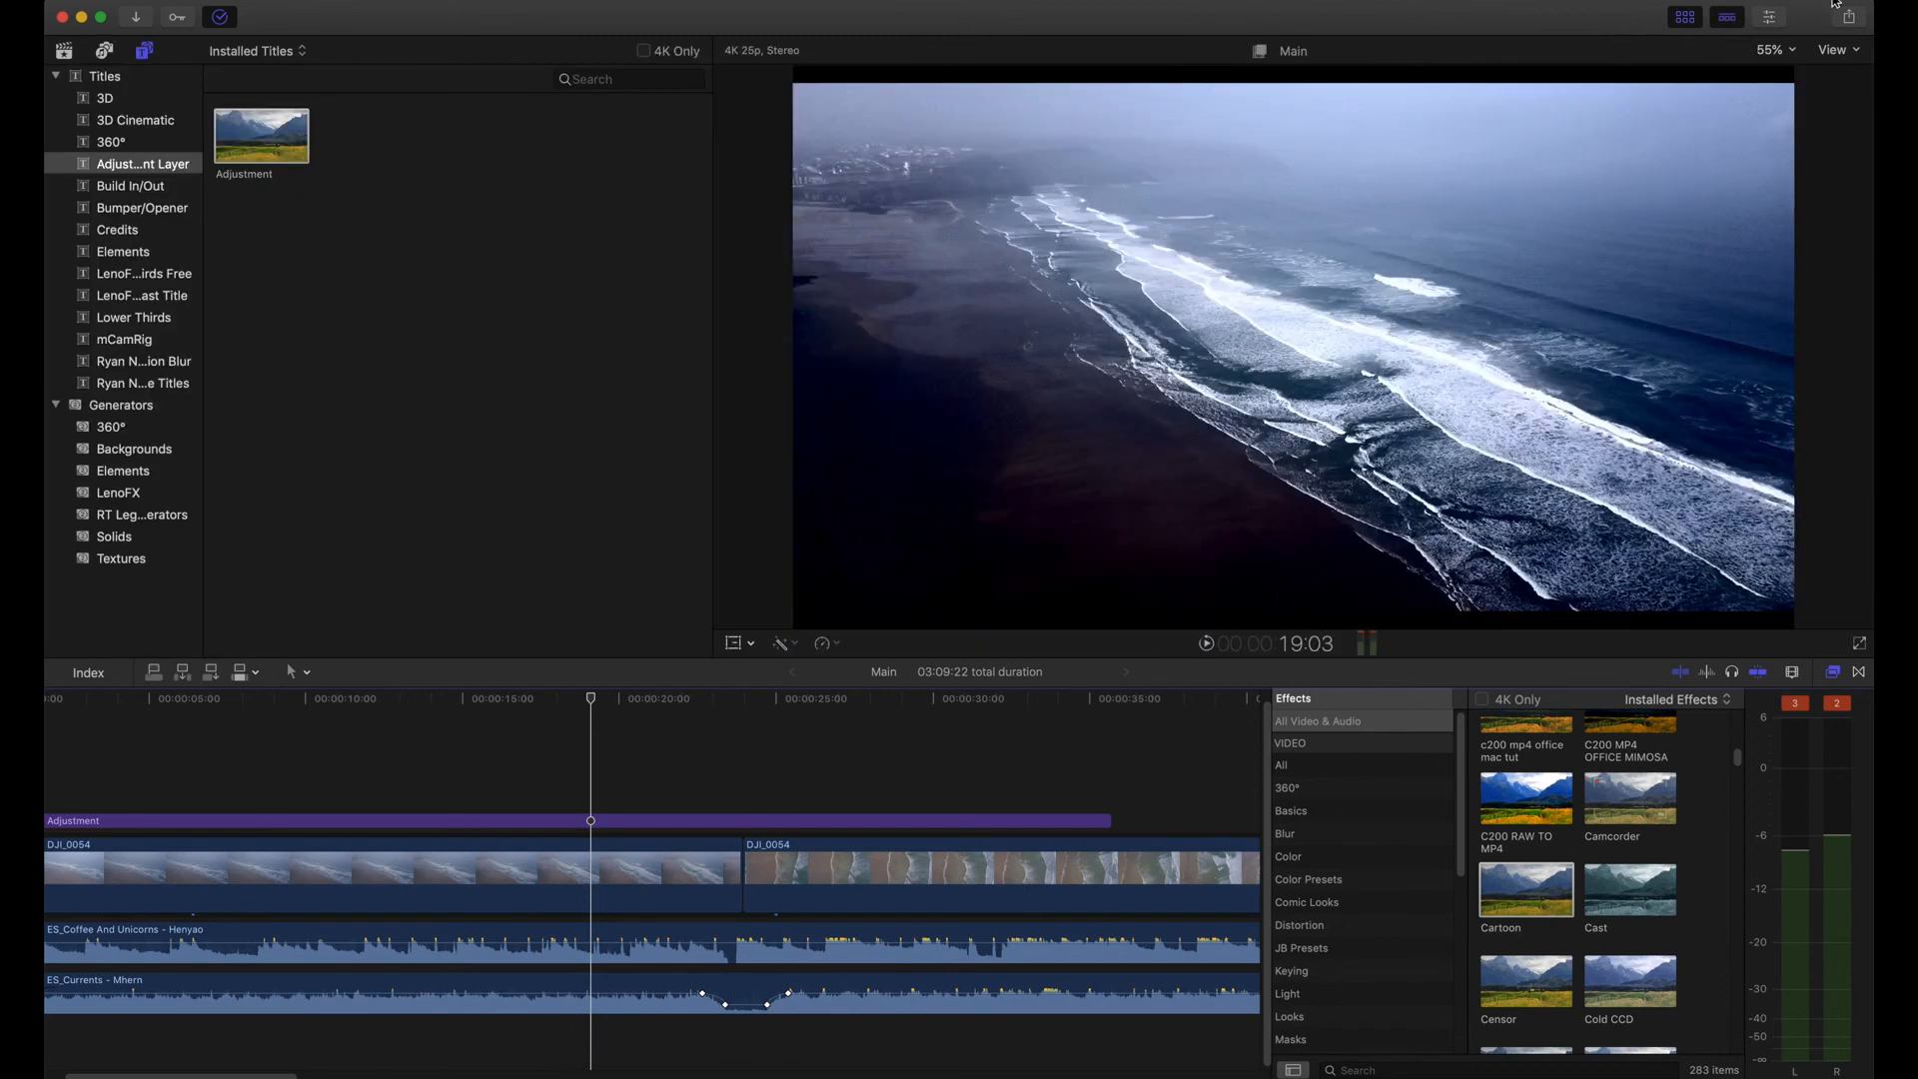
left_click(1771, 19)
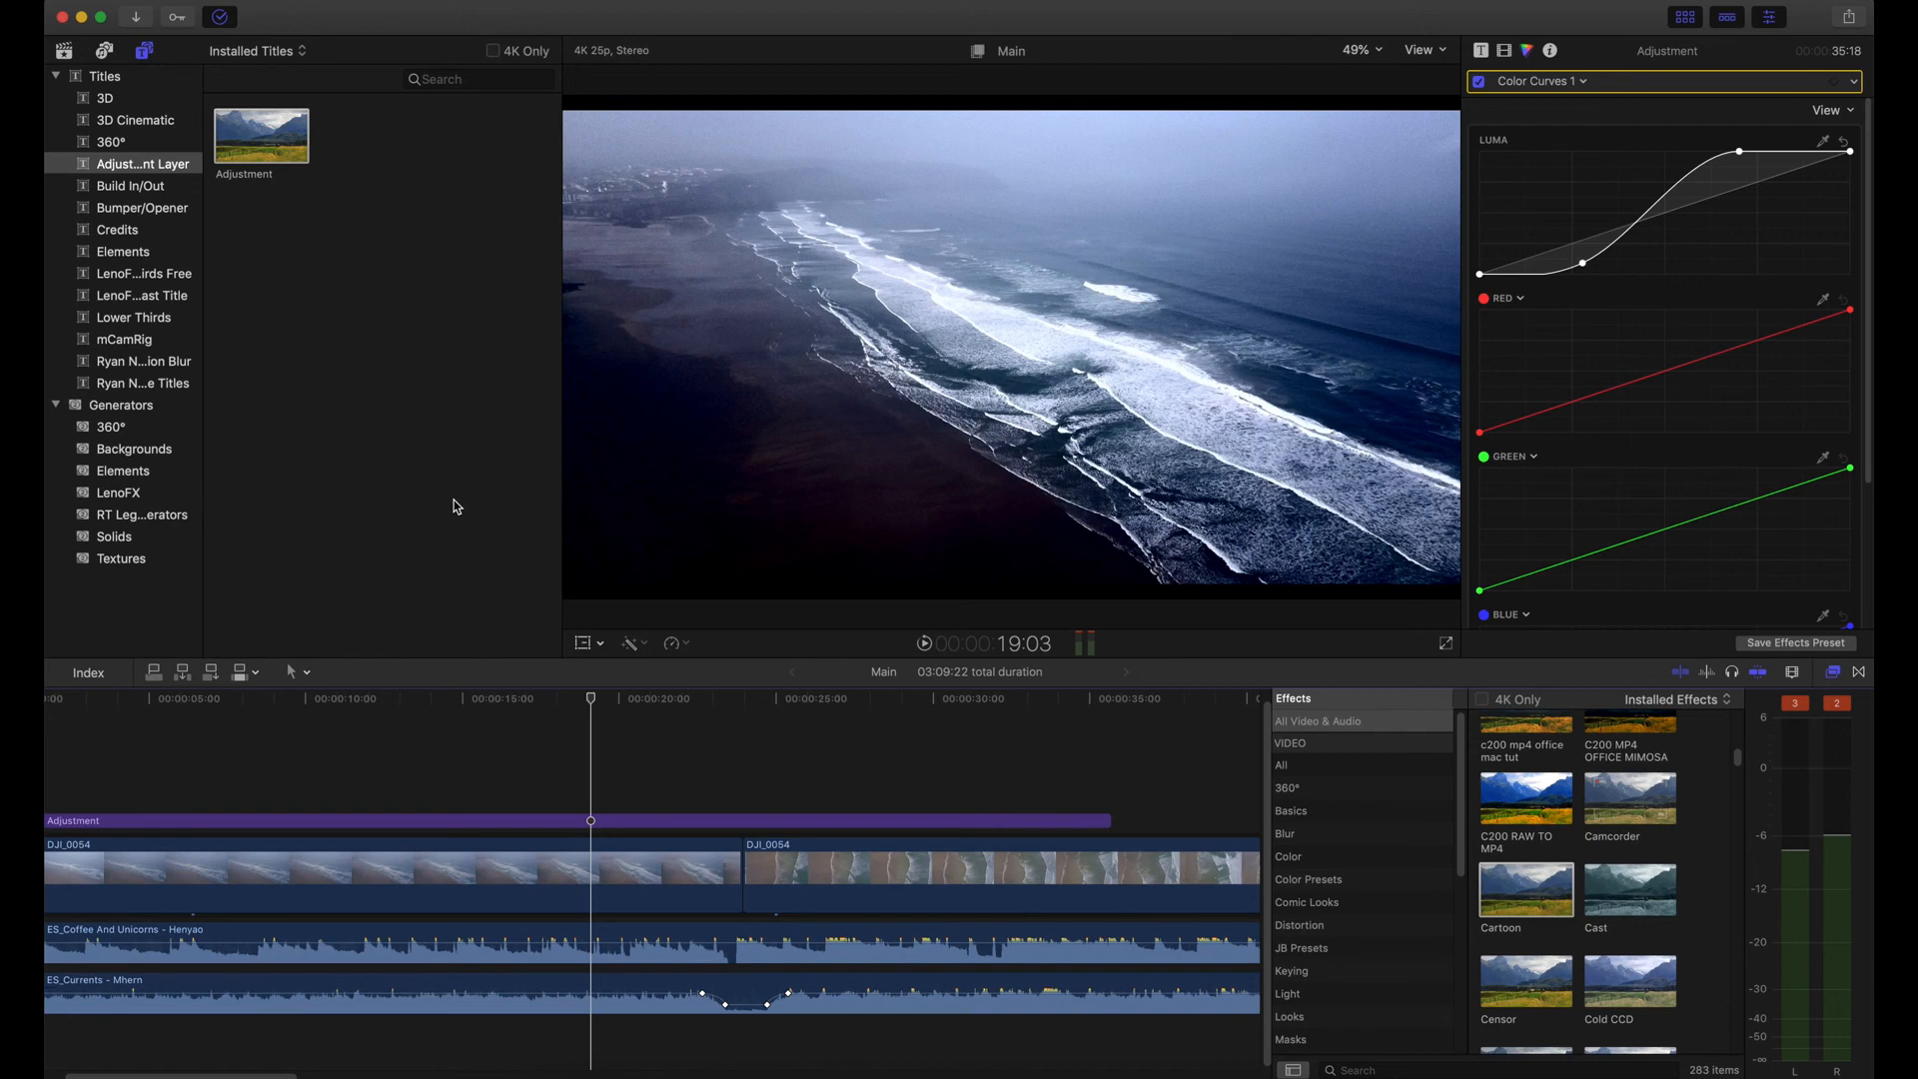
key("super+7")
key("super+7")
key("super+7")
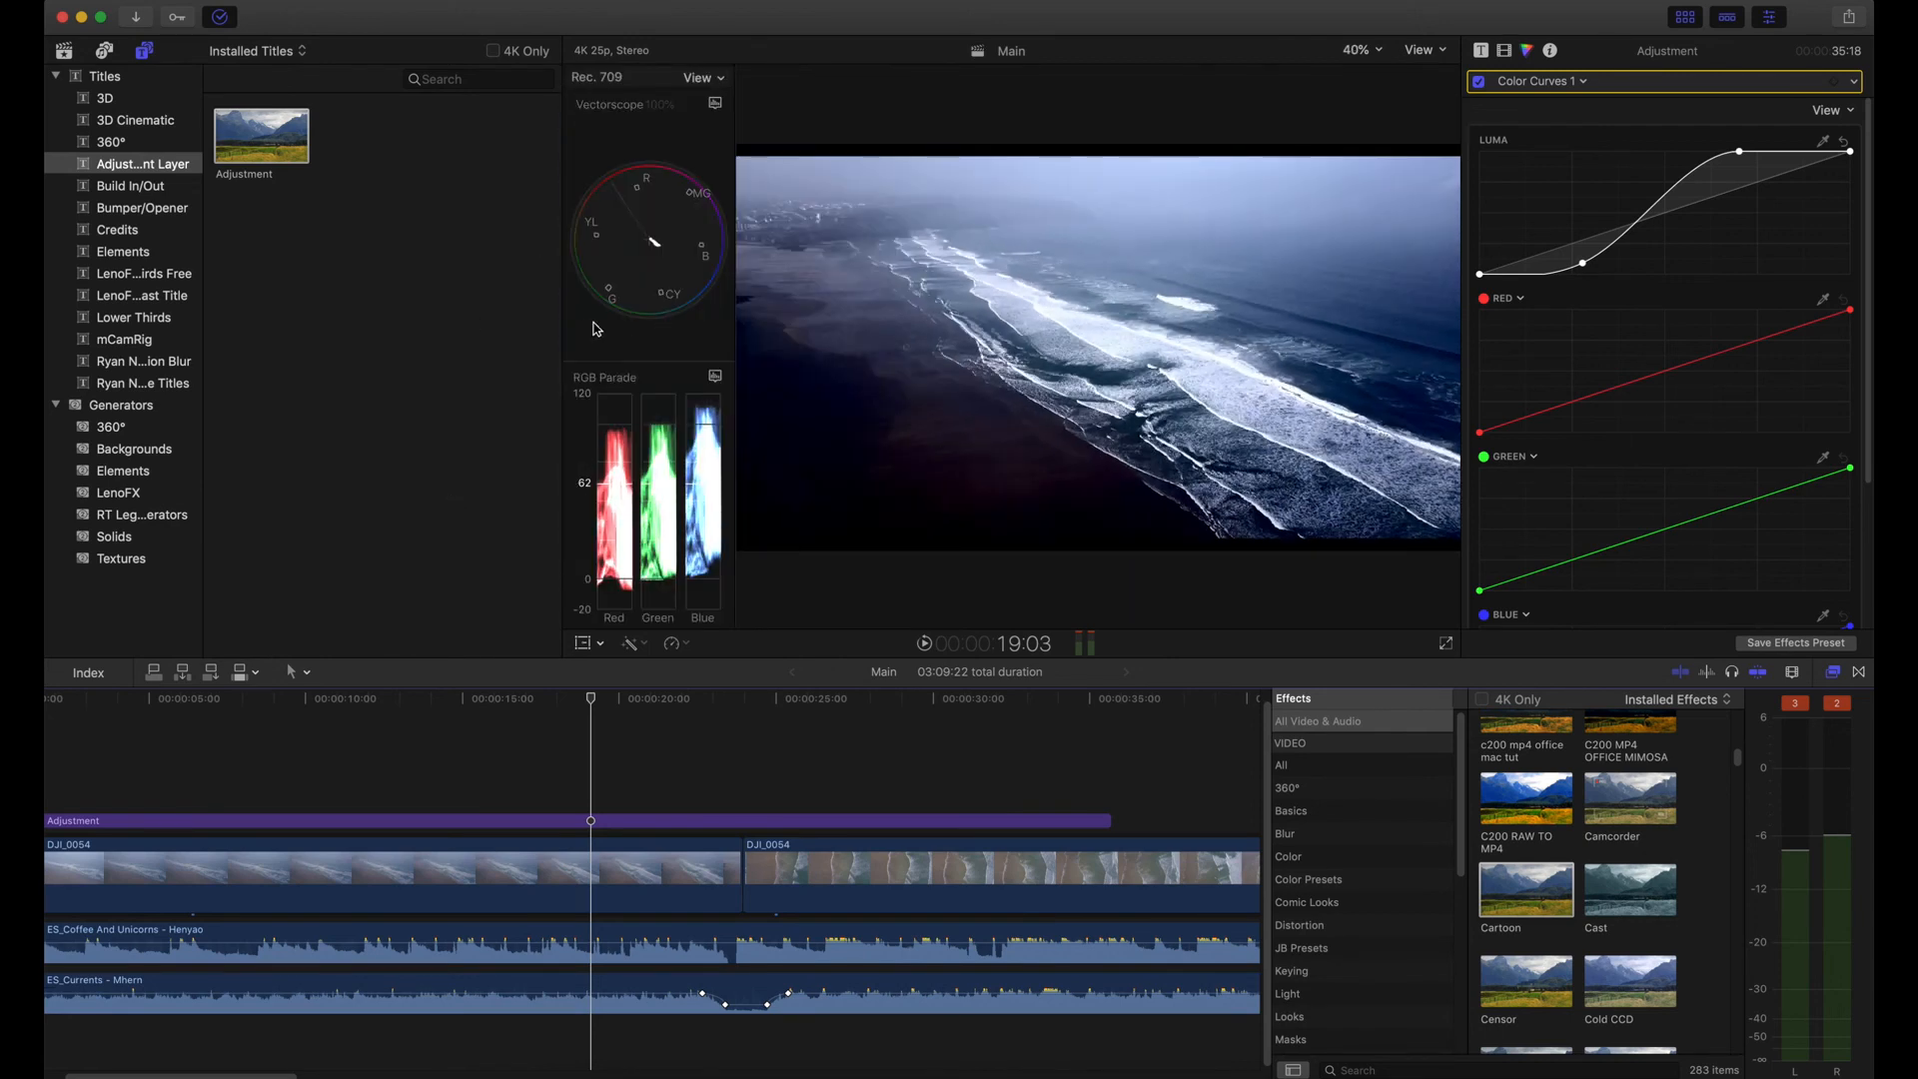
Step: Narrow the browser and widen the video scopes beside the viewer
left_click(559, 309)
left_click_drag(561, 313, 470, 326)
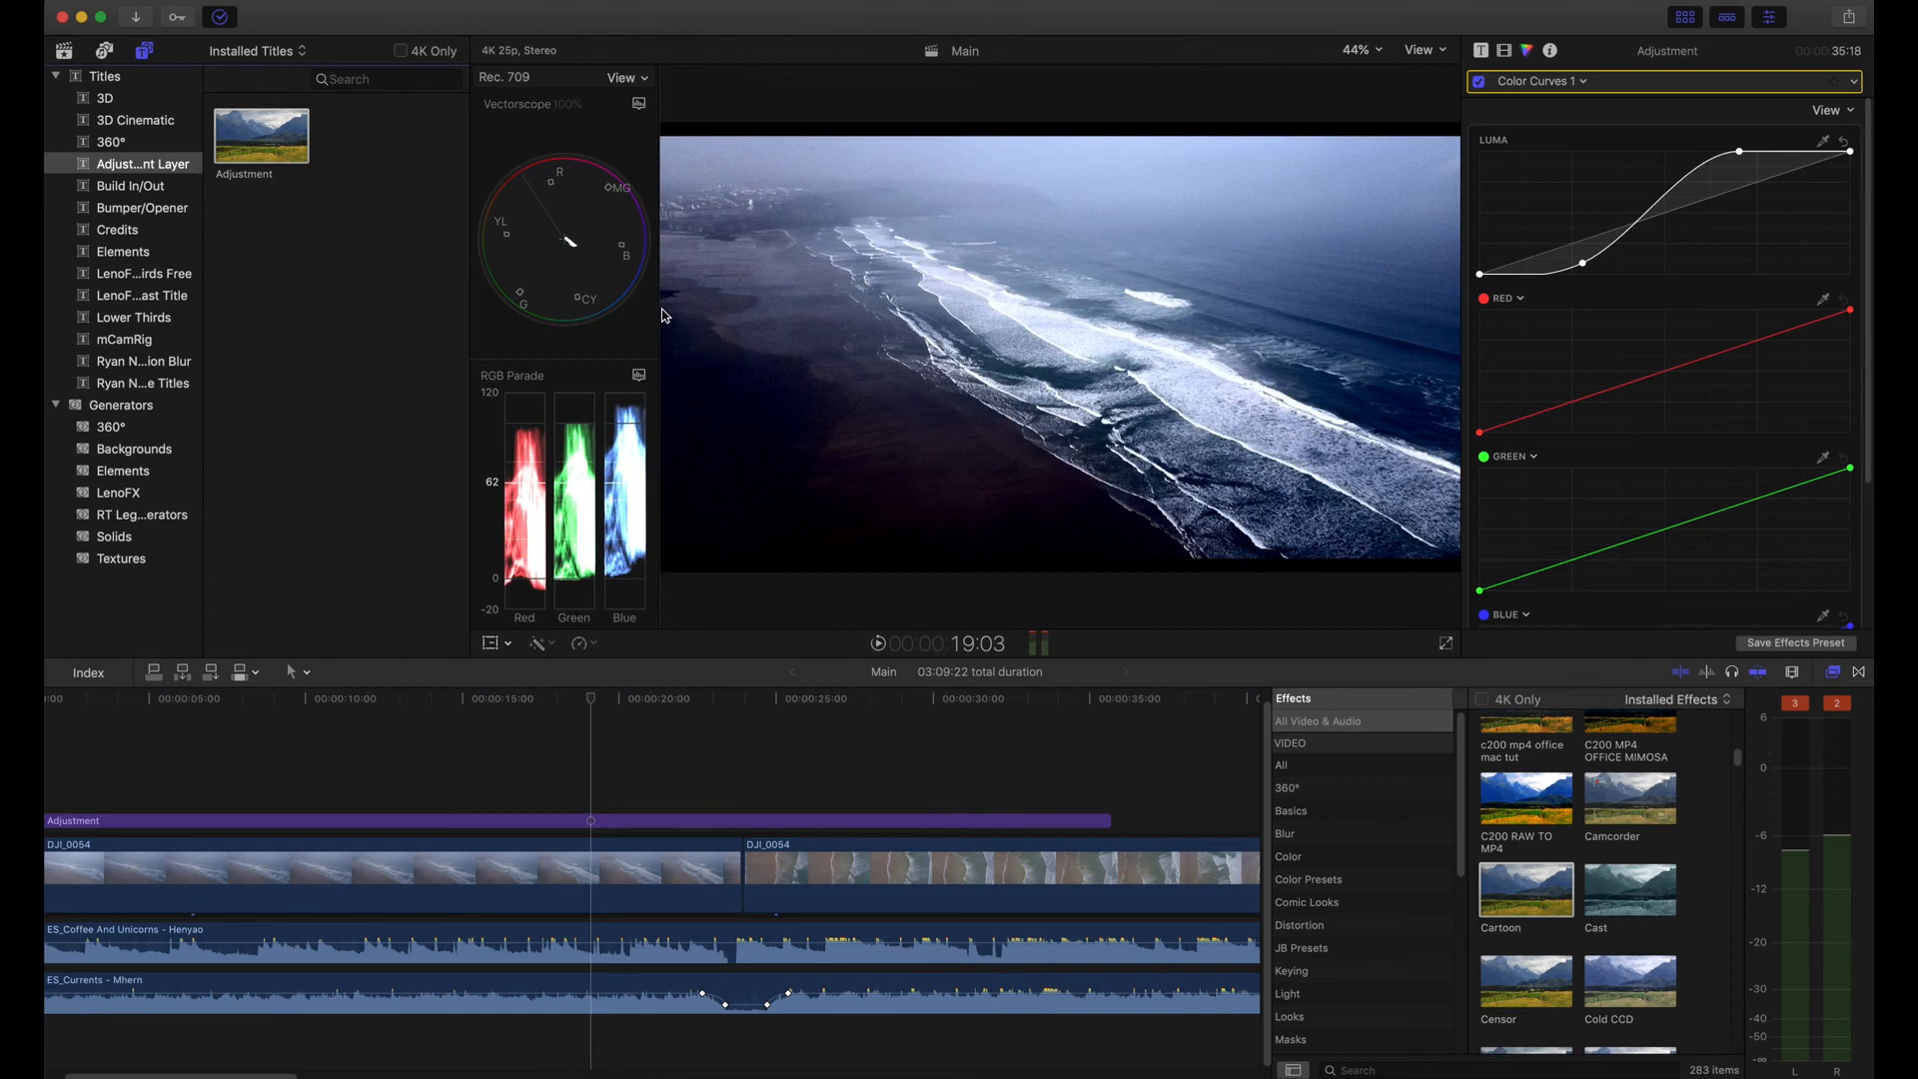
left_click_drag(650, 313, 752, 309)
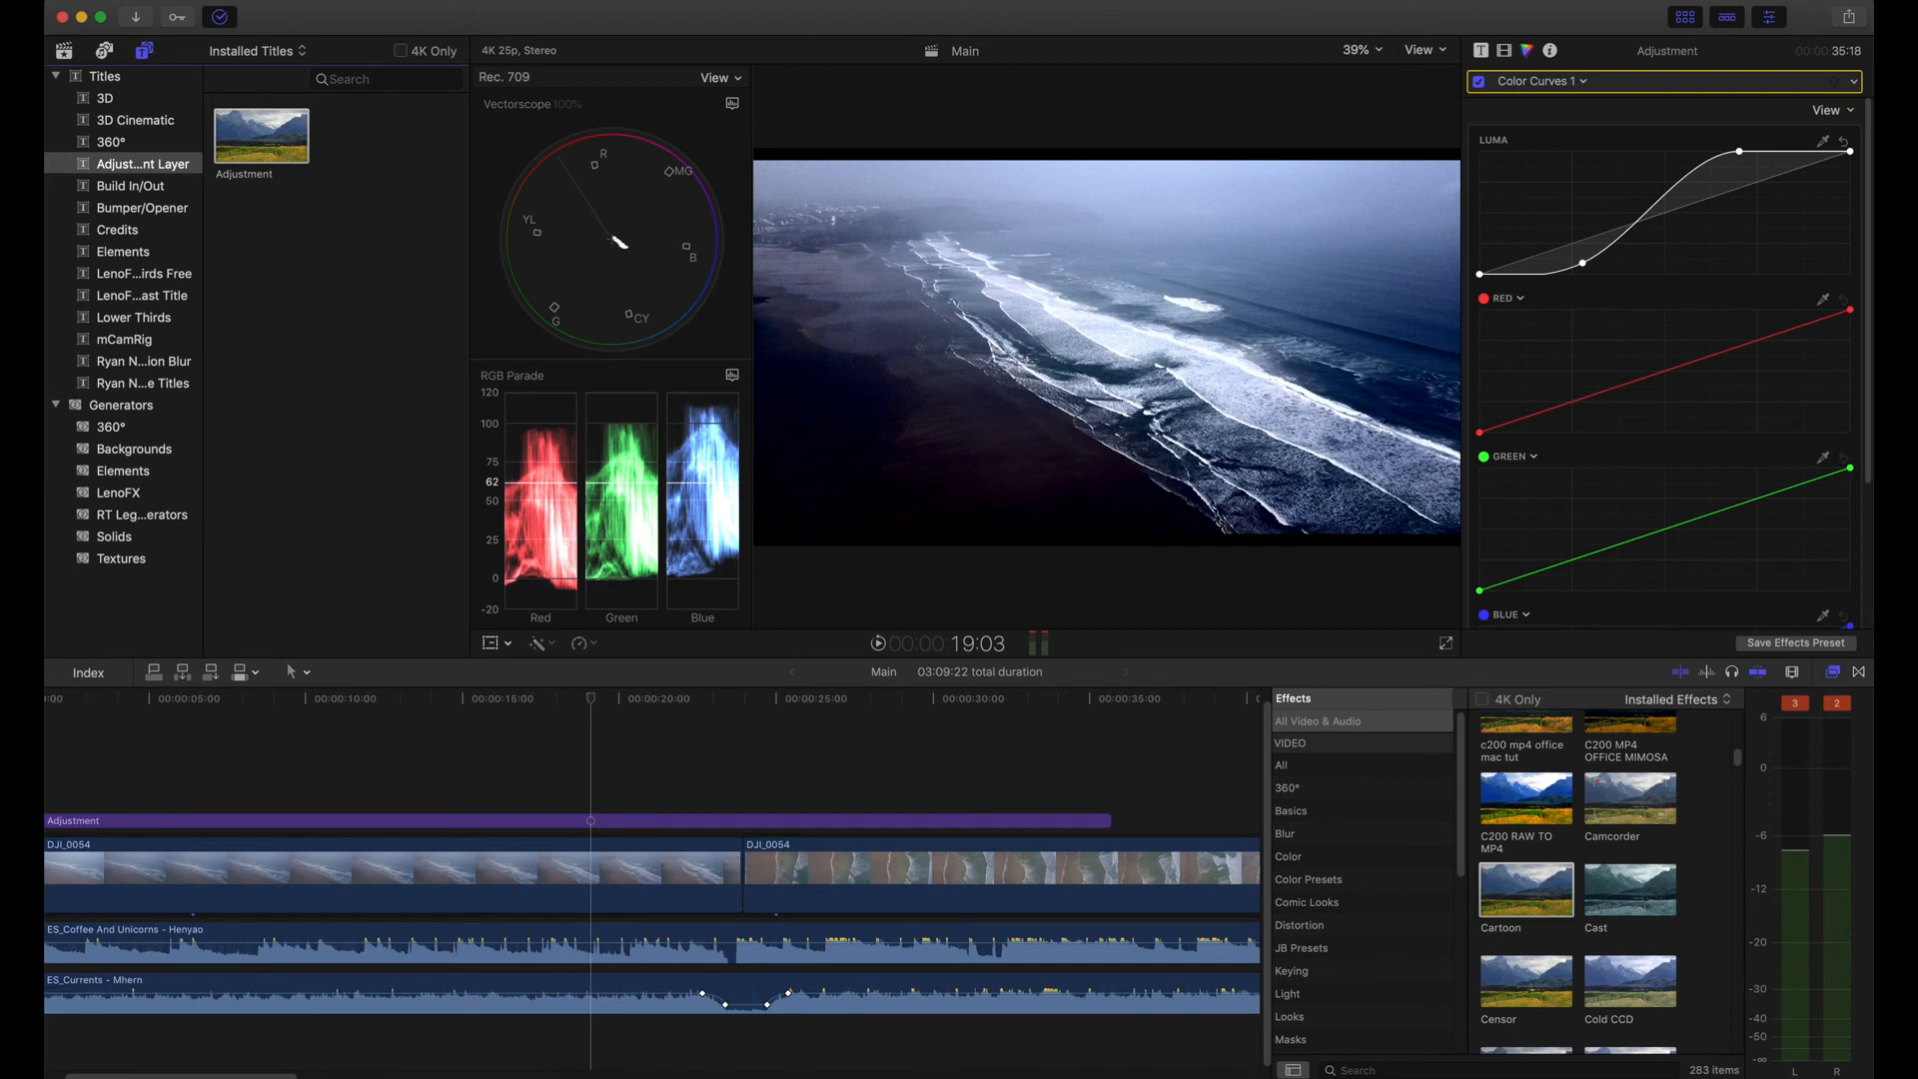
Step: Switch the window layout to the saved custom MacBook workspace
left_click(541, 0)
mouse_move(620, 143)
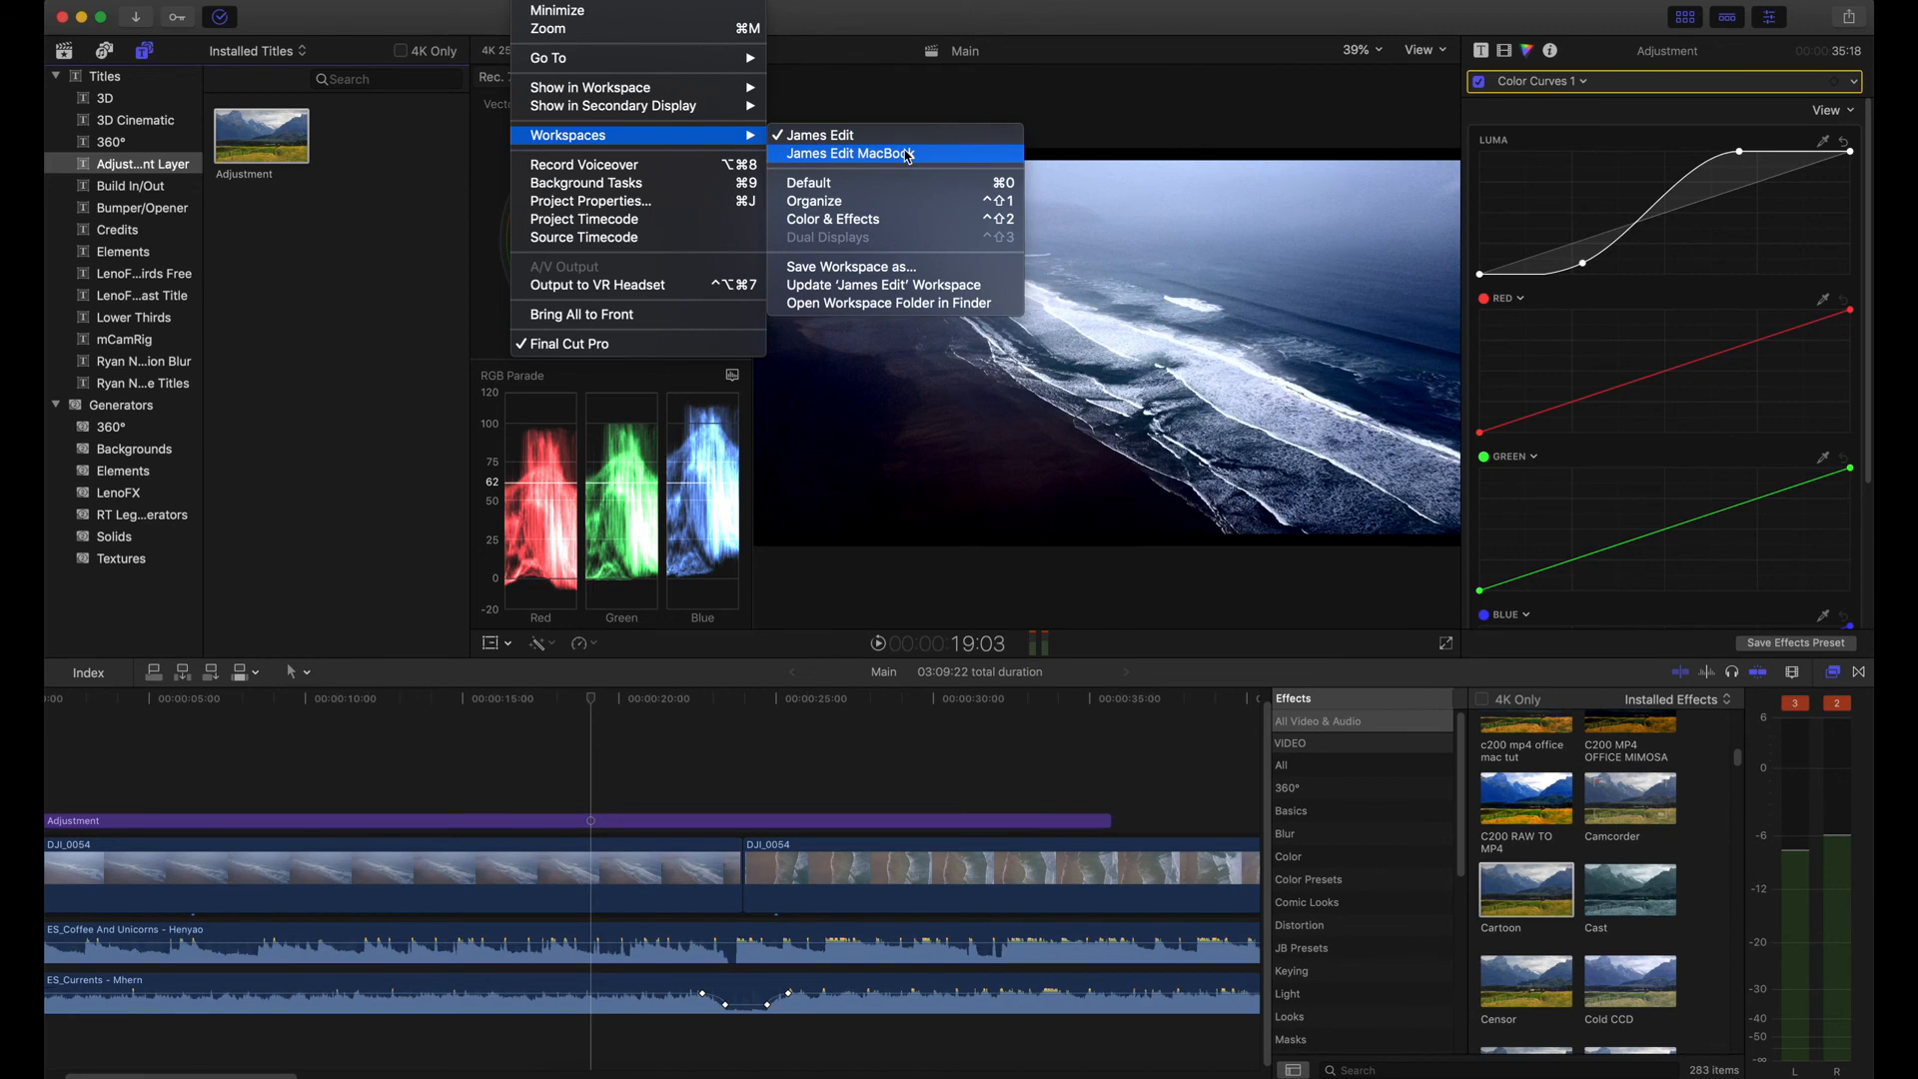
left_click(908, 155)
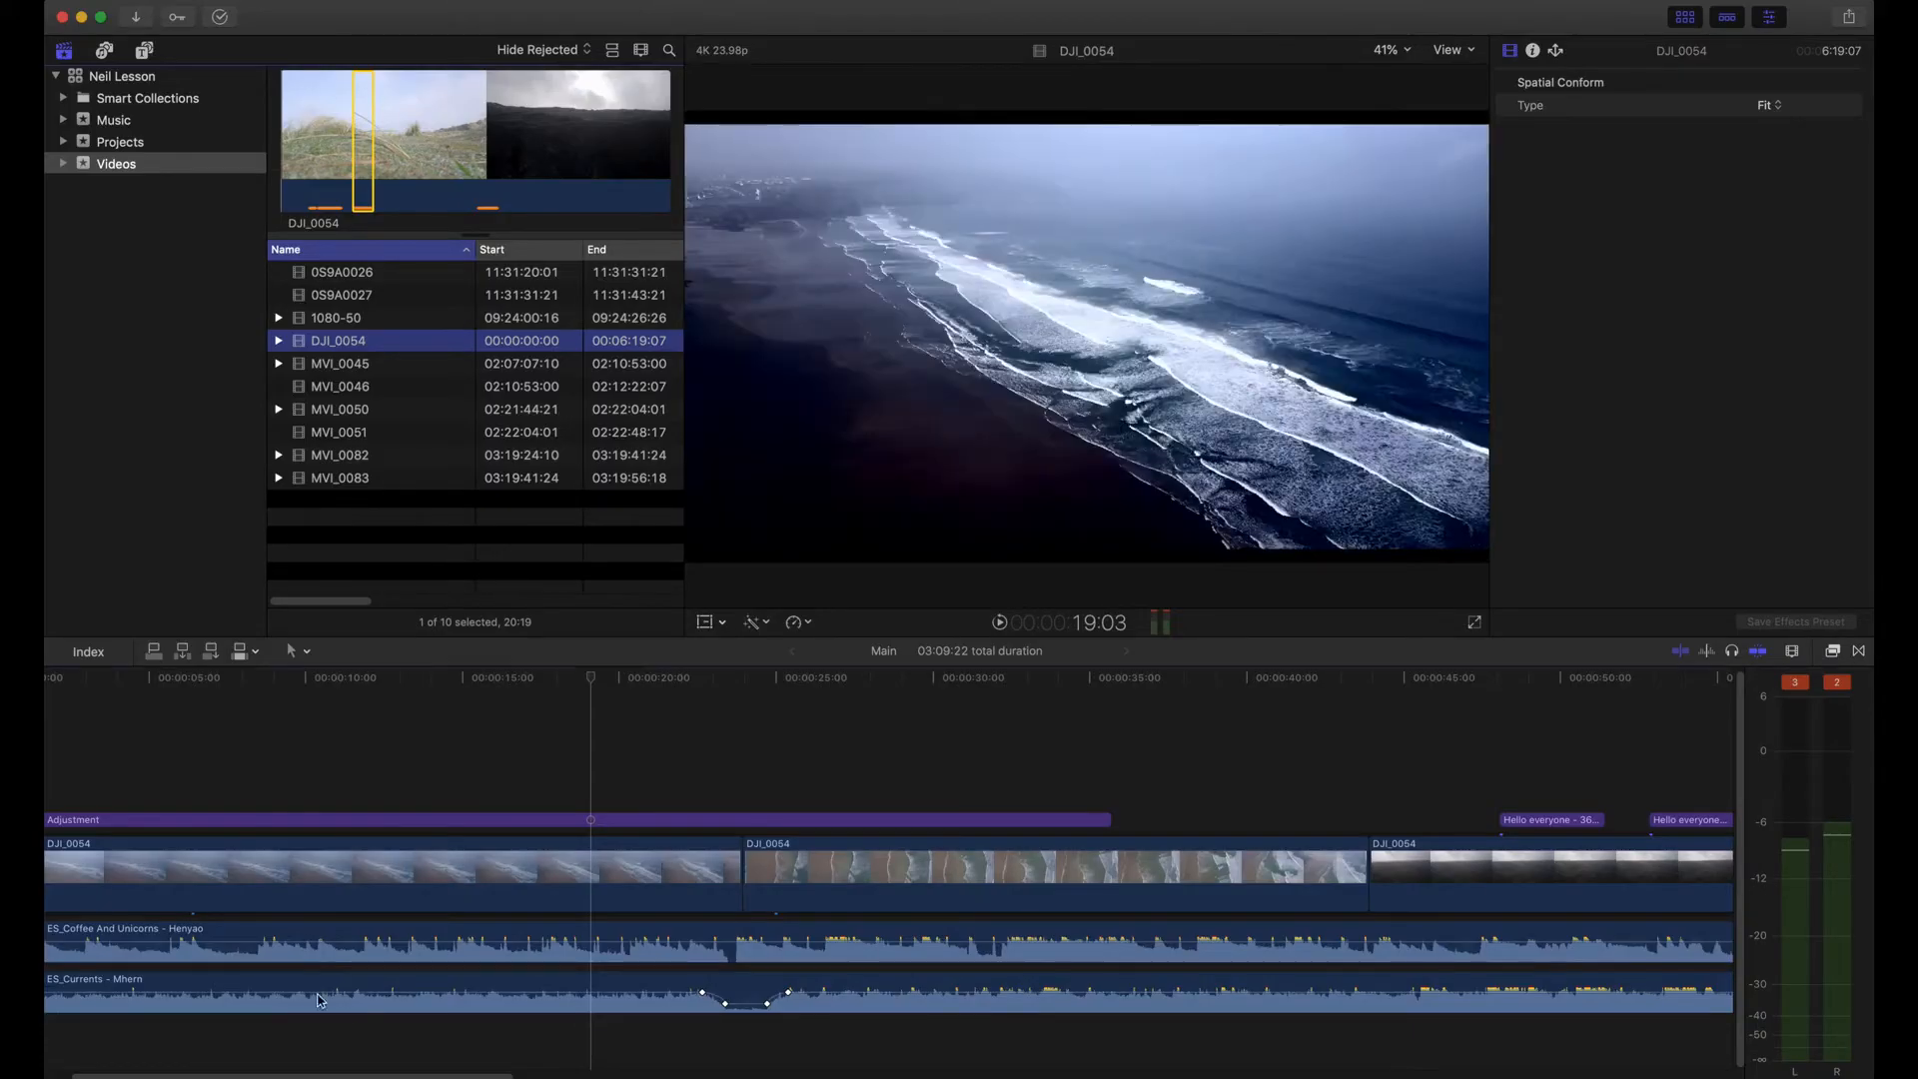
Step: Export the current frame at 23:24, where the first two DJI_0054 clips meet, as an image named Main on the Desktop
left_click(338, 760)
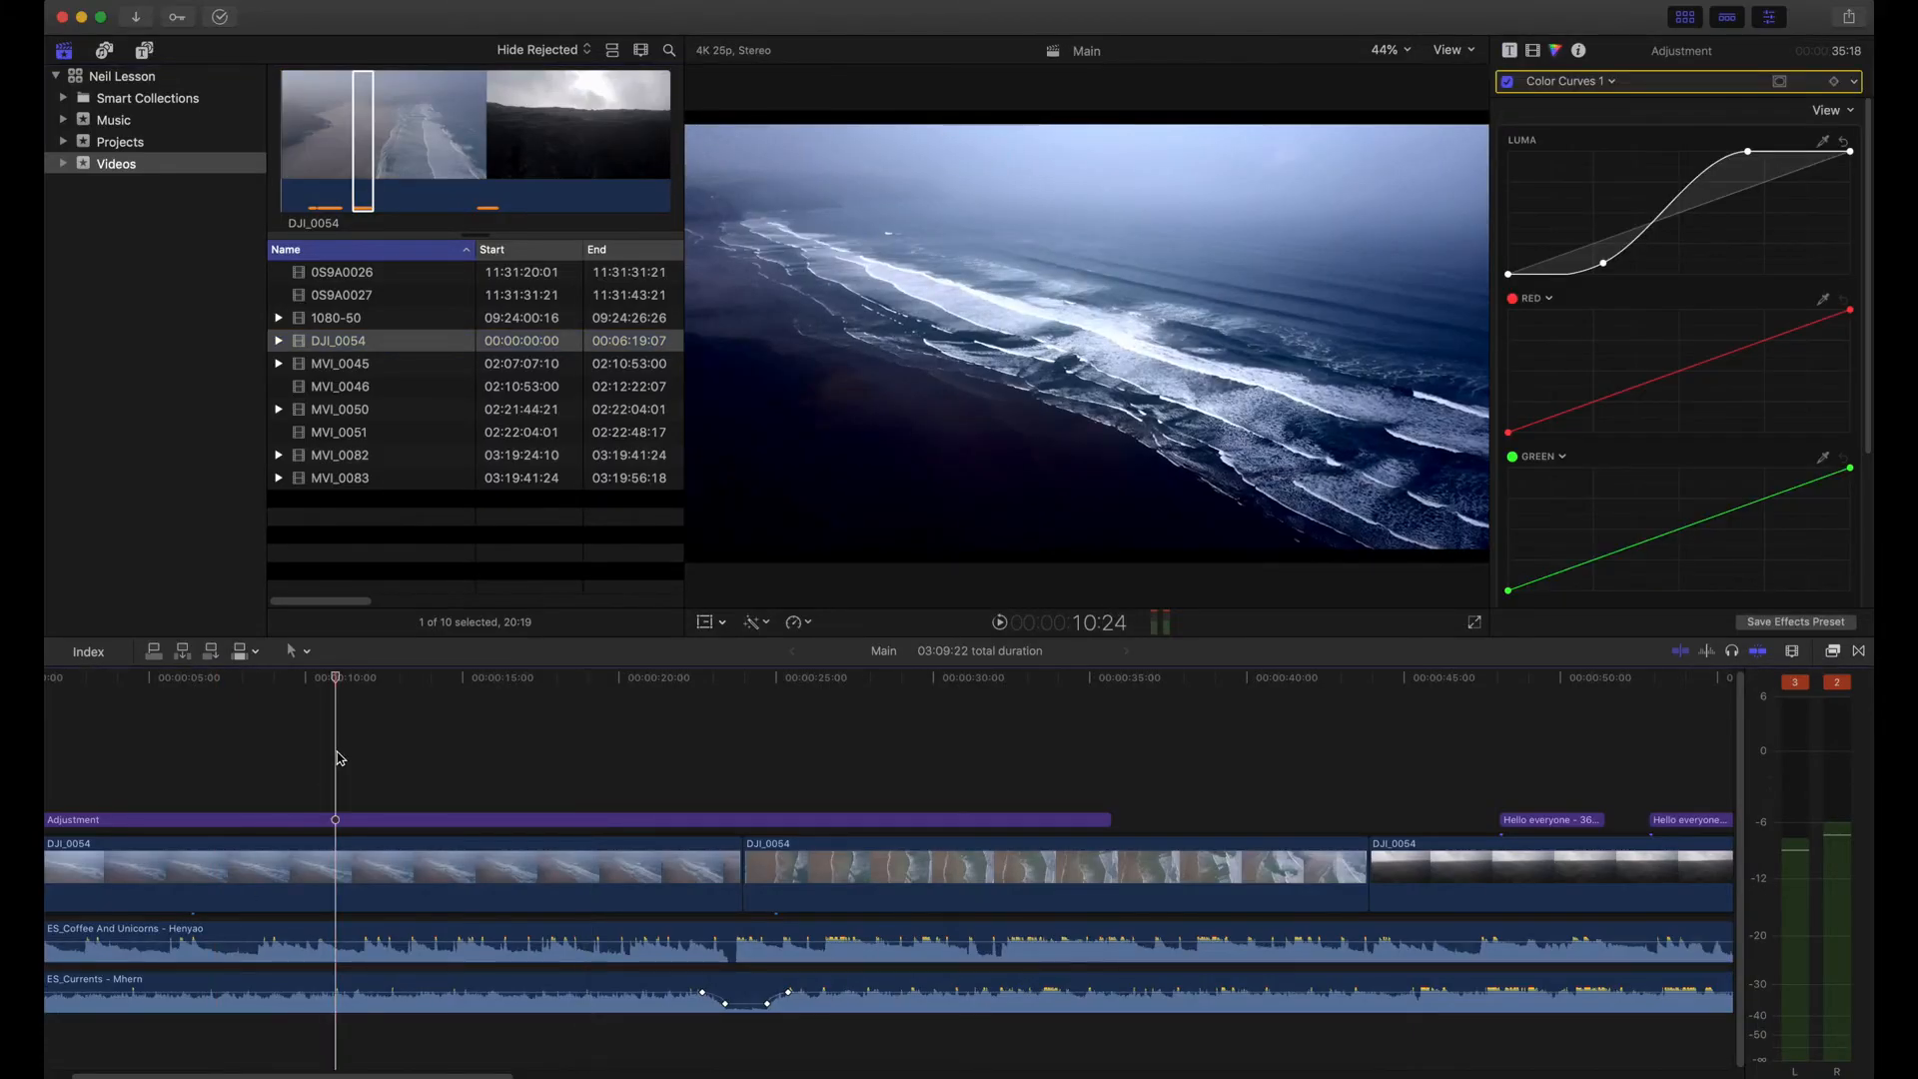
left_click(1849, 17)
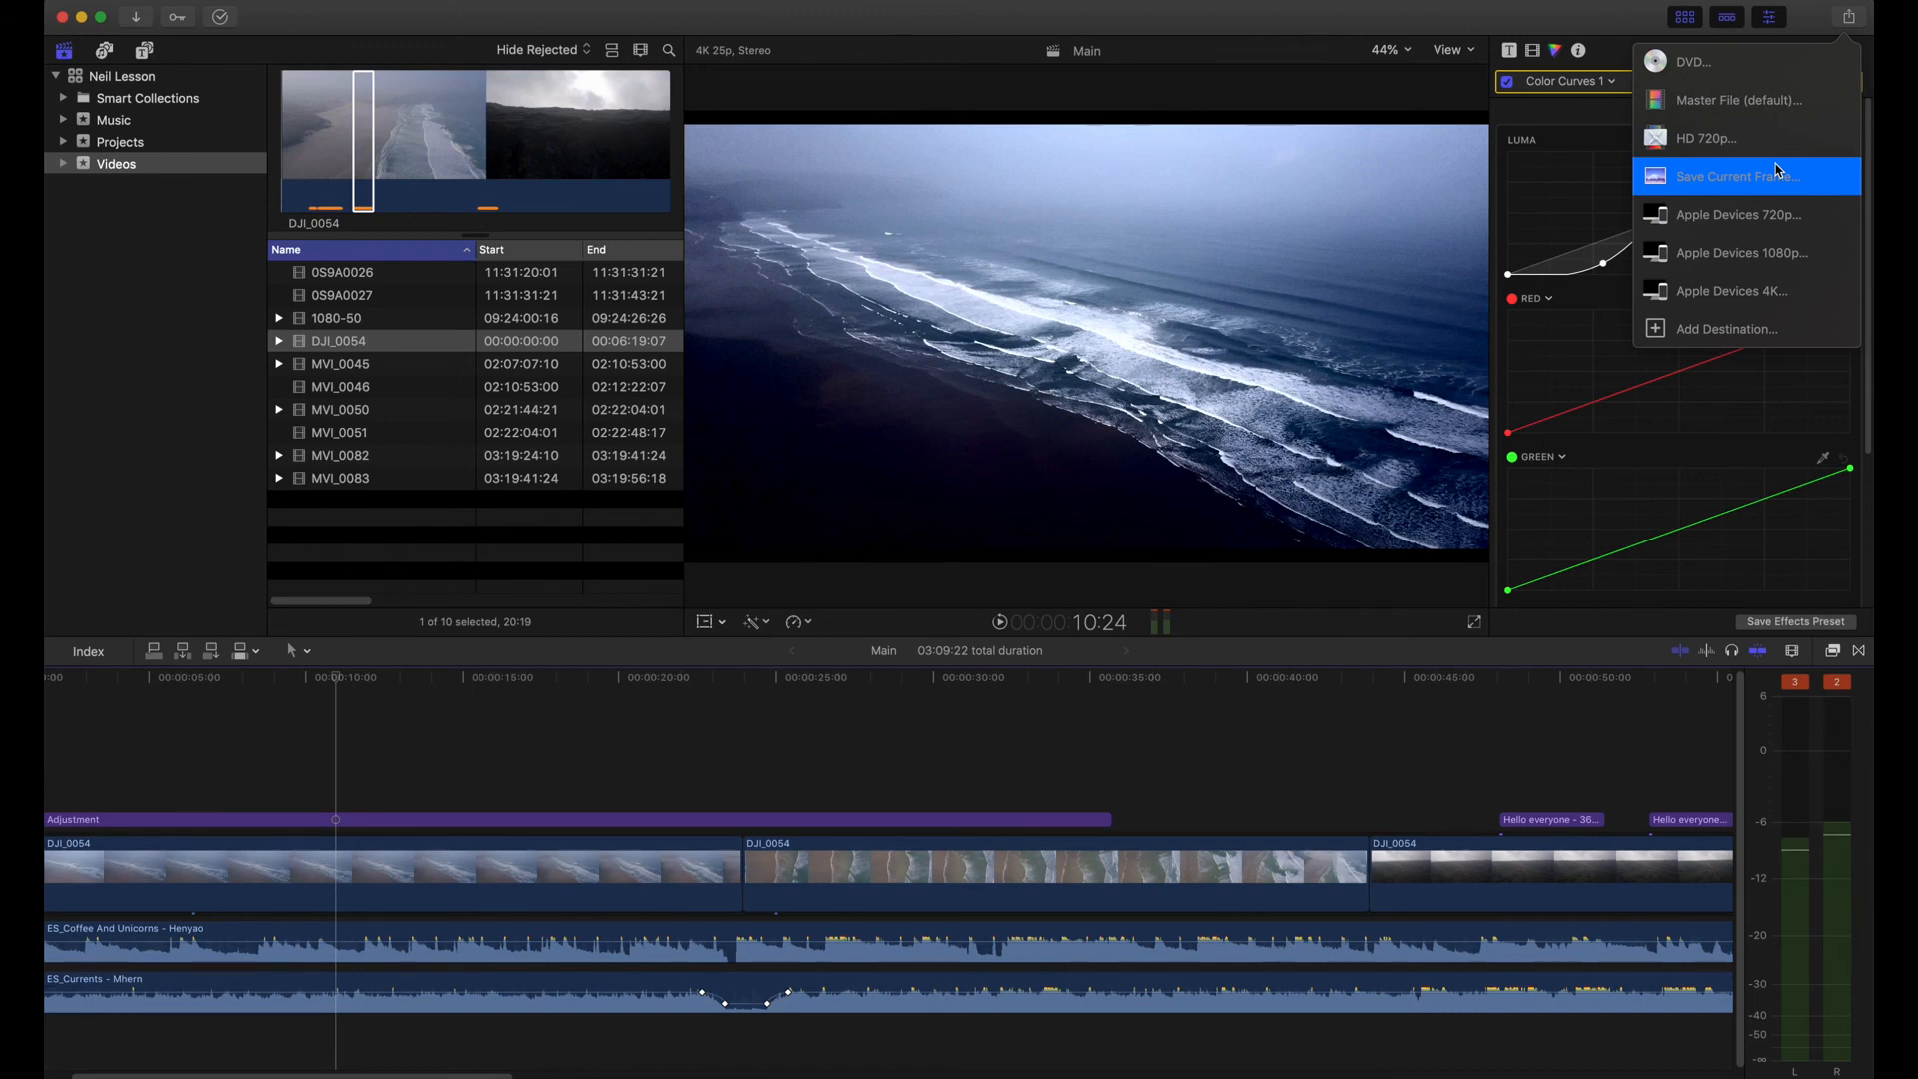
left_click(749, 779)
left_click(1850, 17)
left_click(1712, 196)
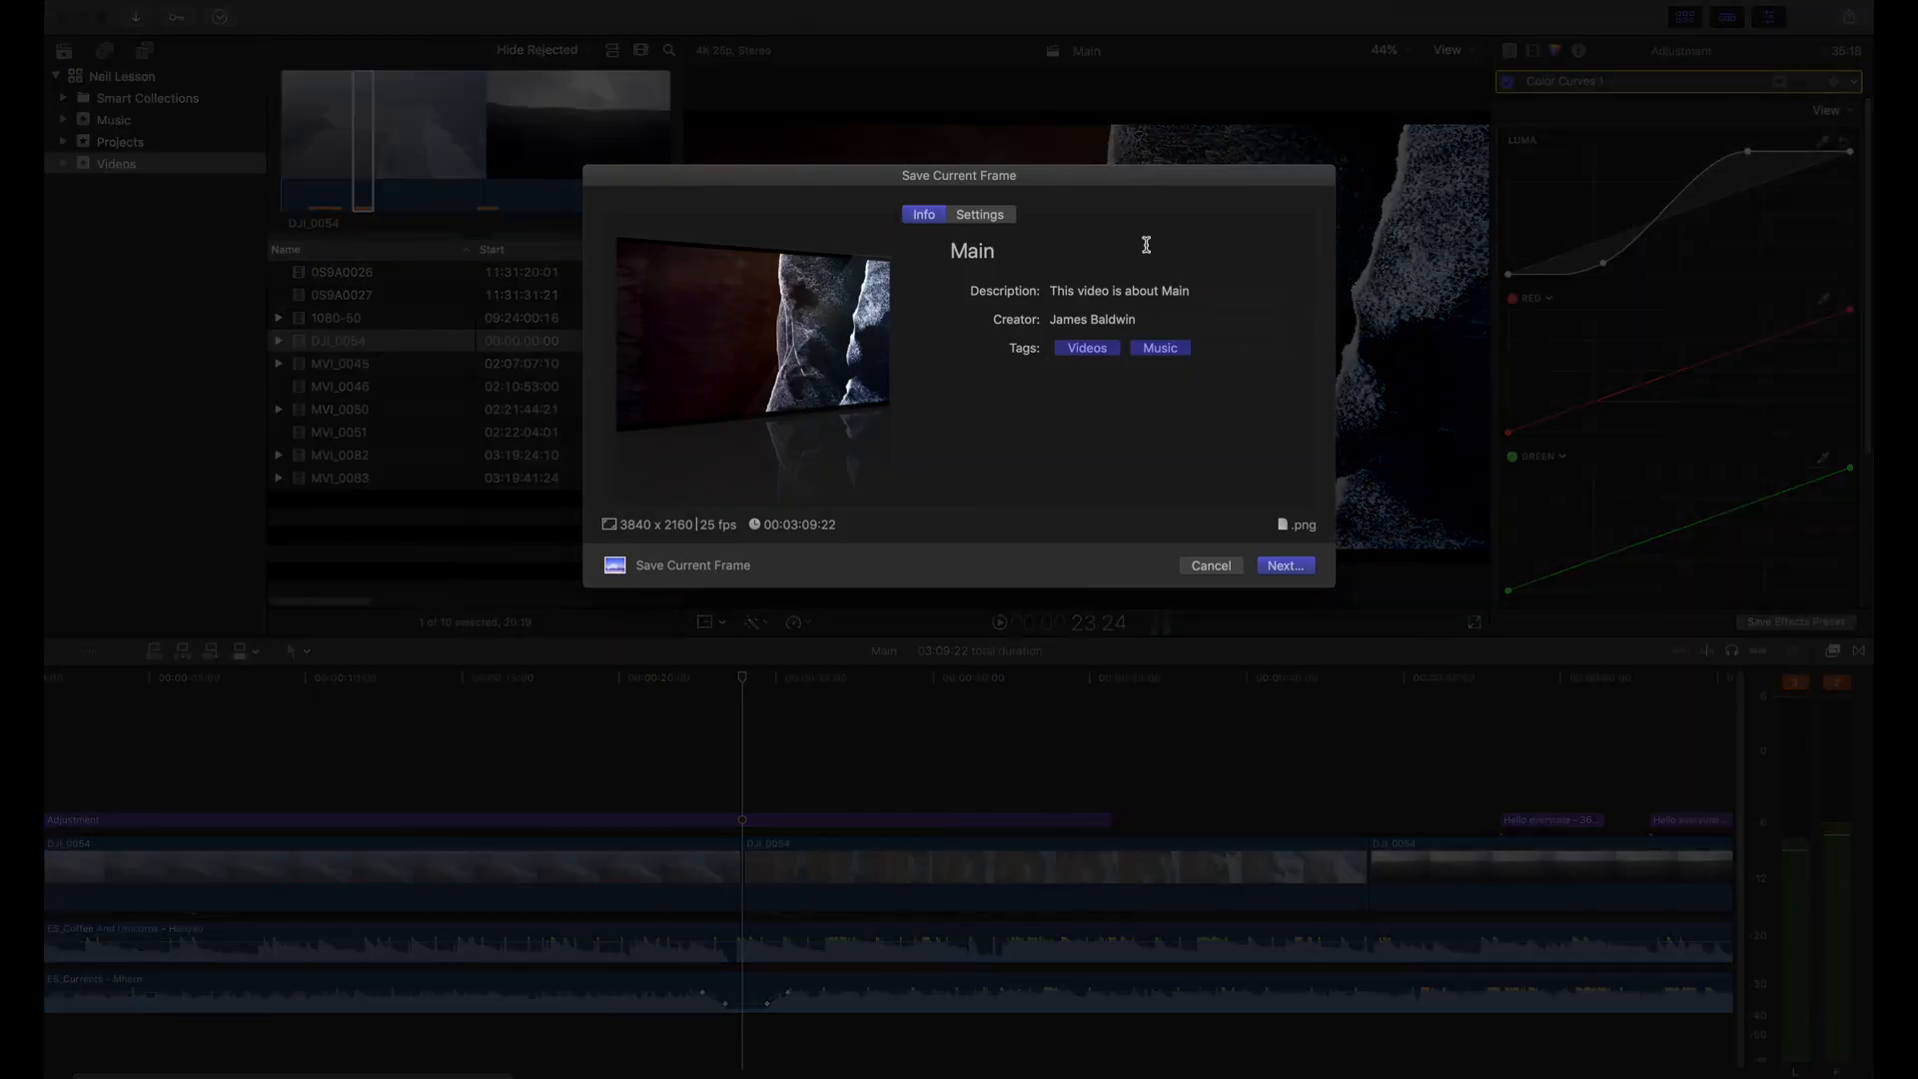
left_click(1286, 566)
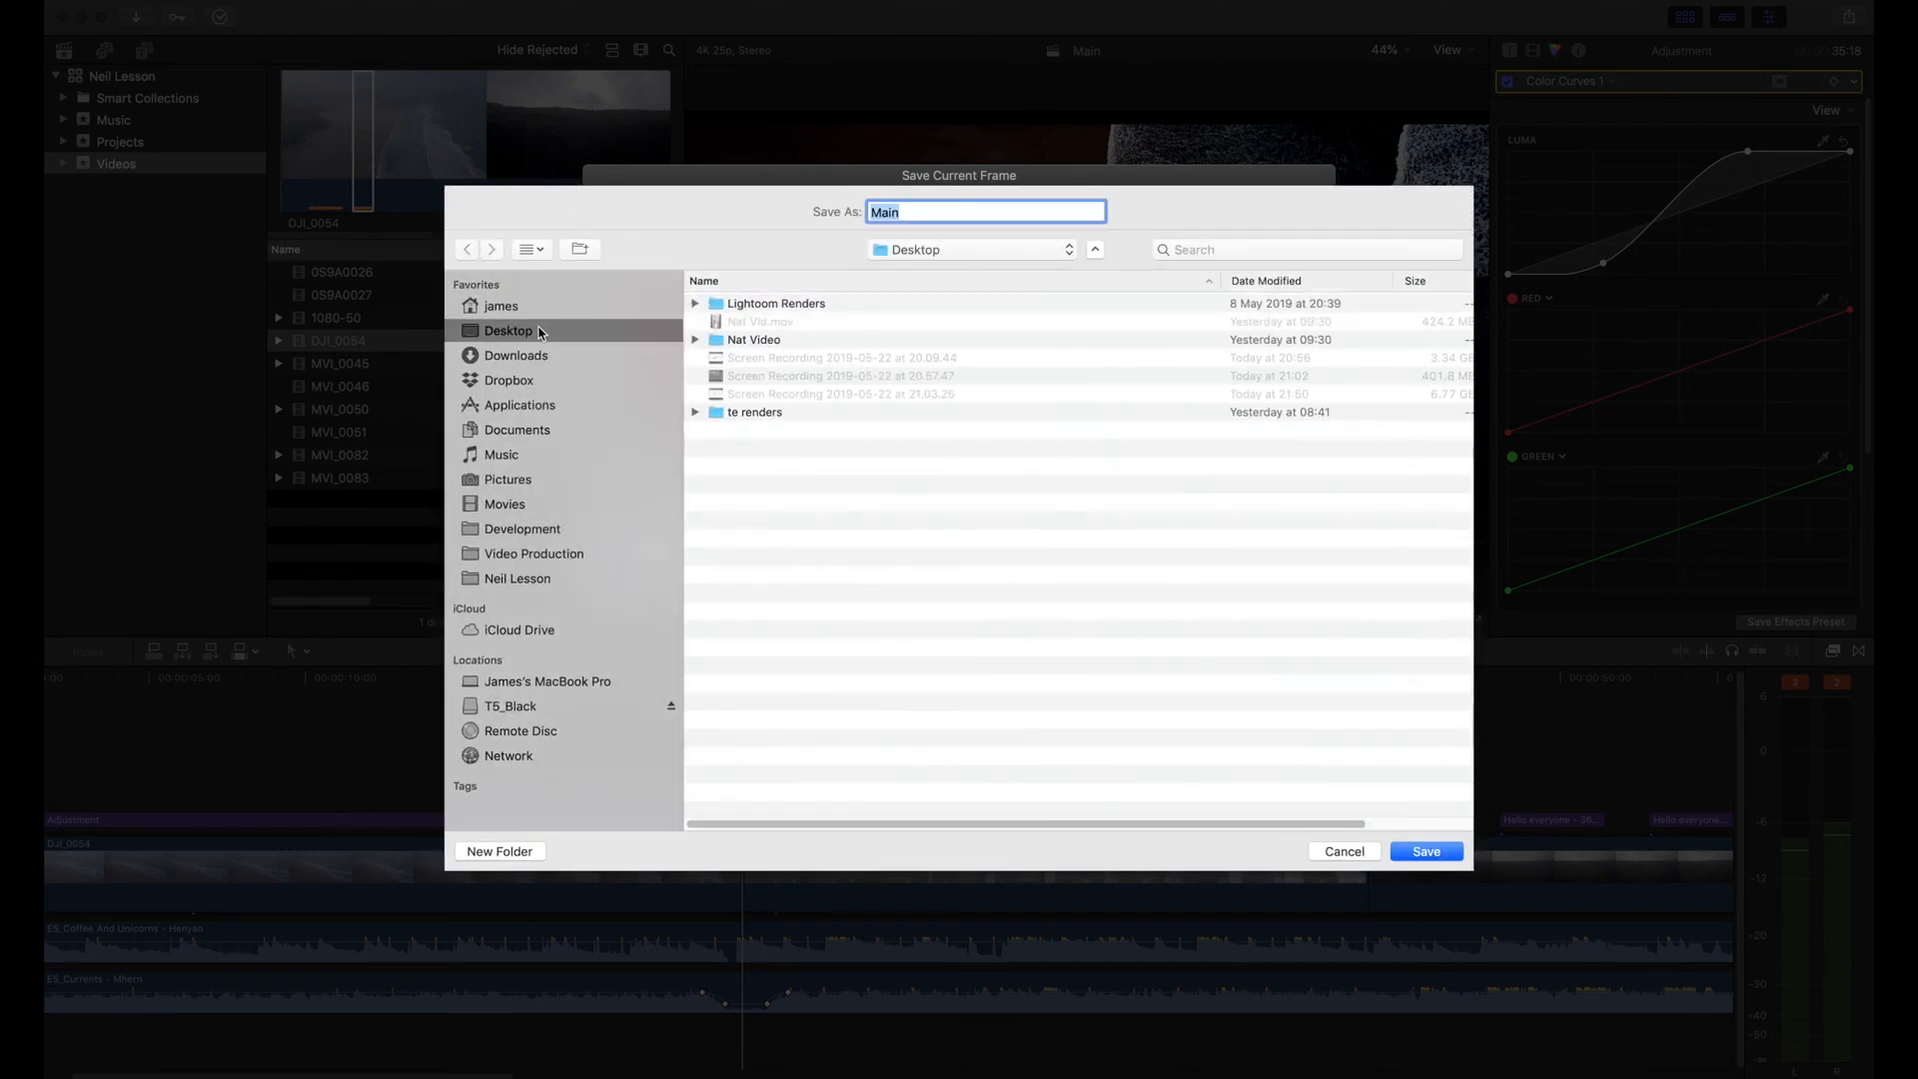
left_click(1439, 848)
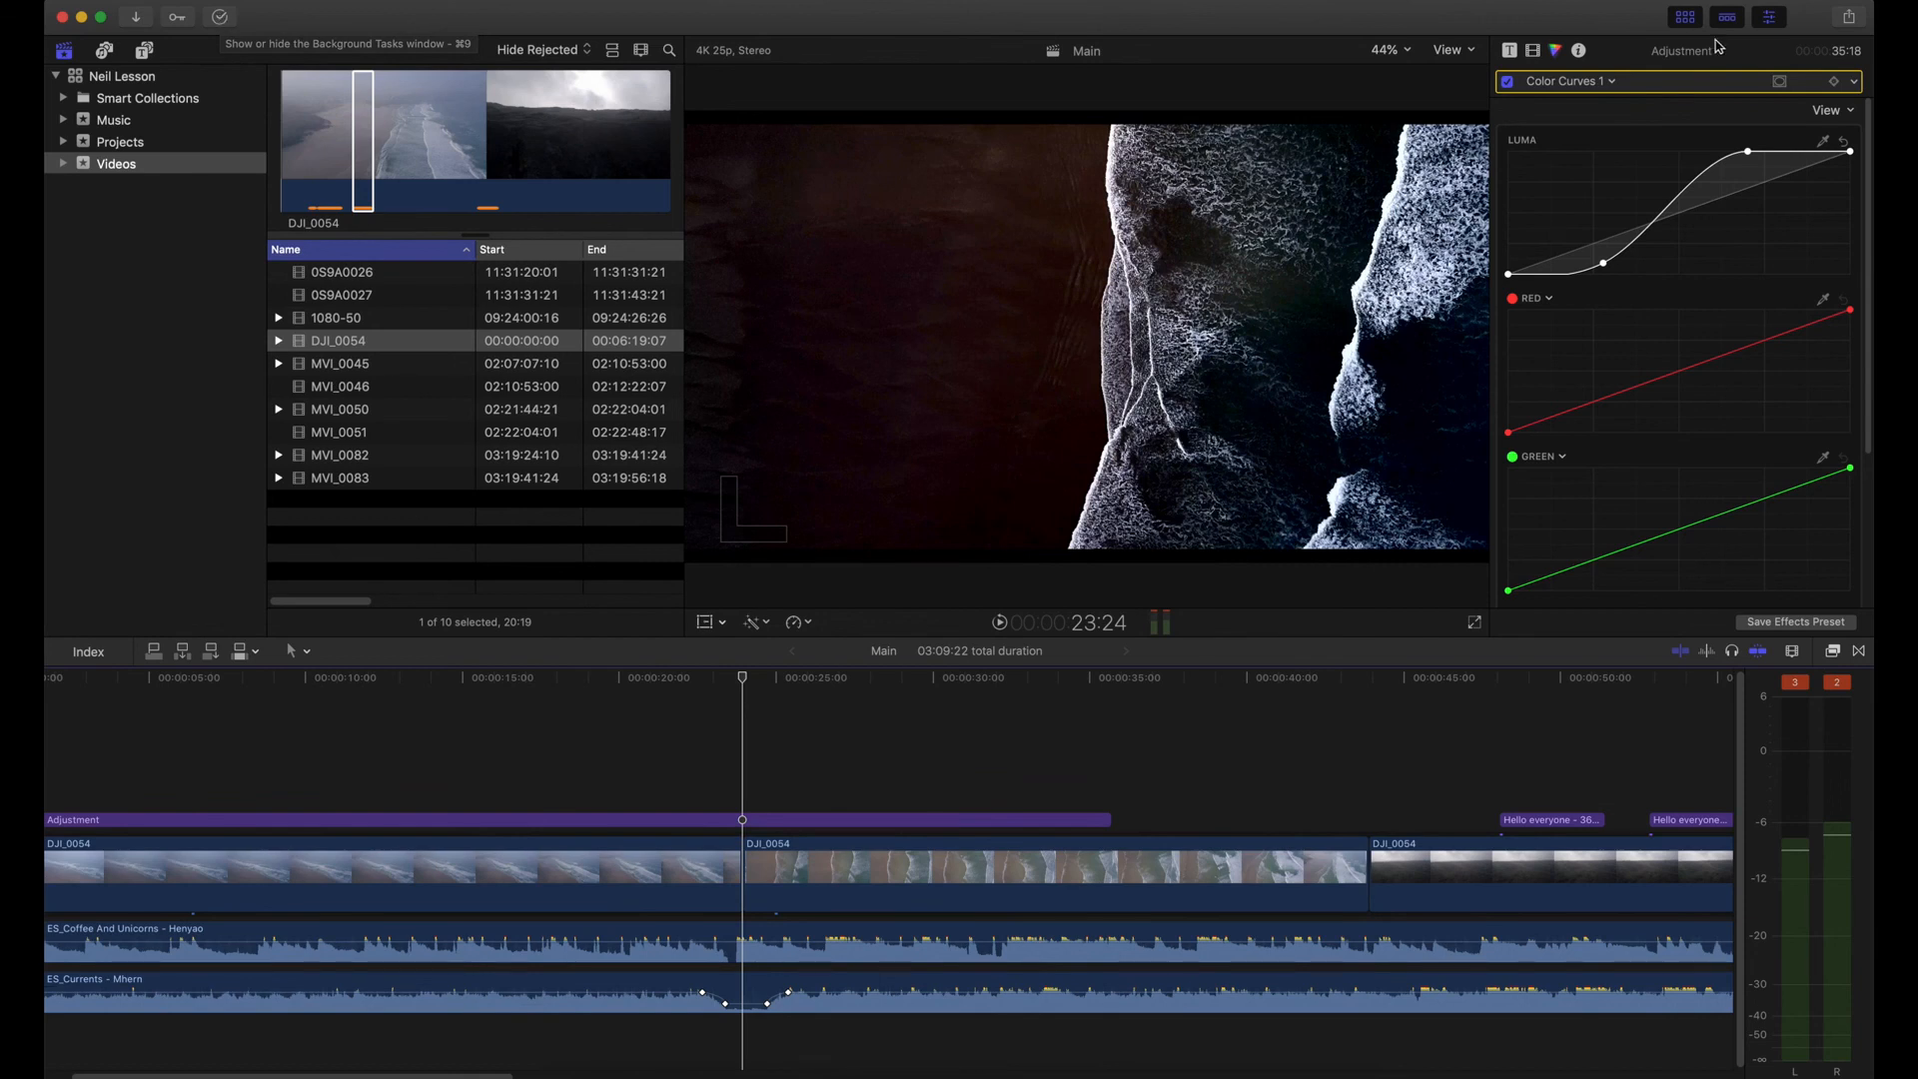
Step: Try a master file export of the whole project as Video and Audio with the Apple ProRes 422 codec, and cancel it
left_click(1849, 17)
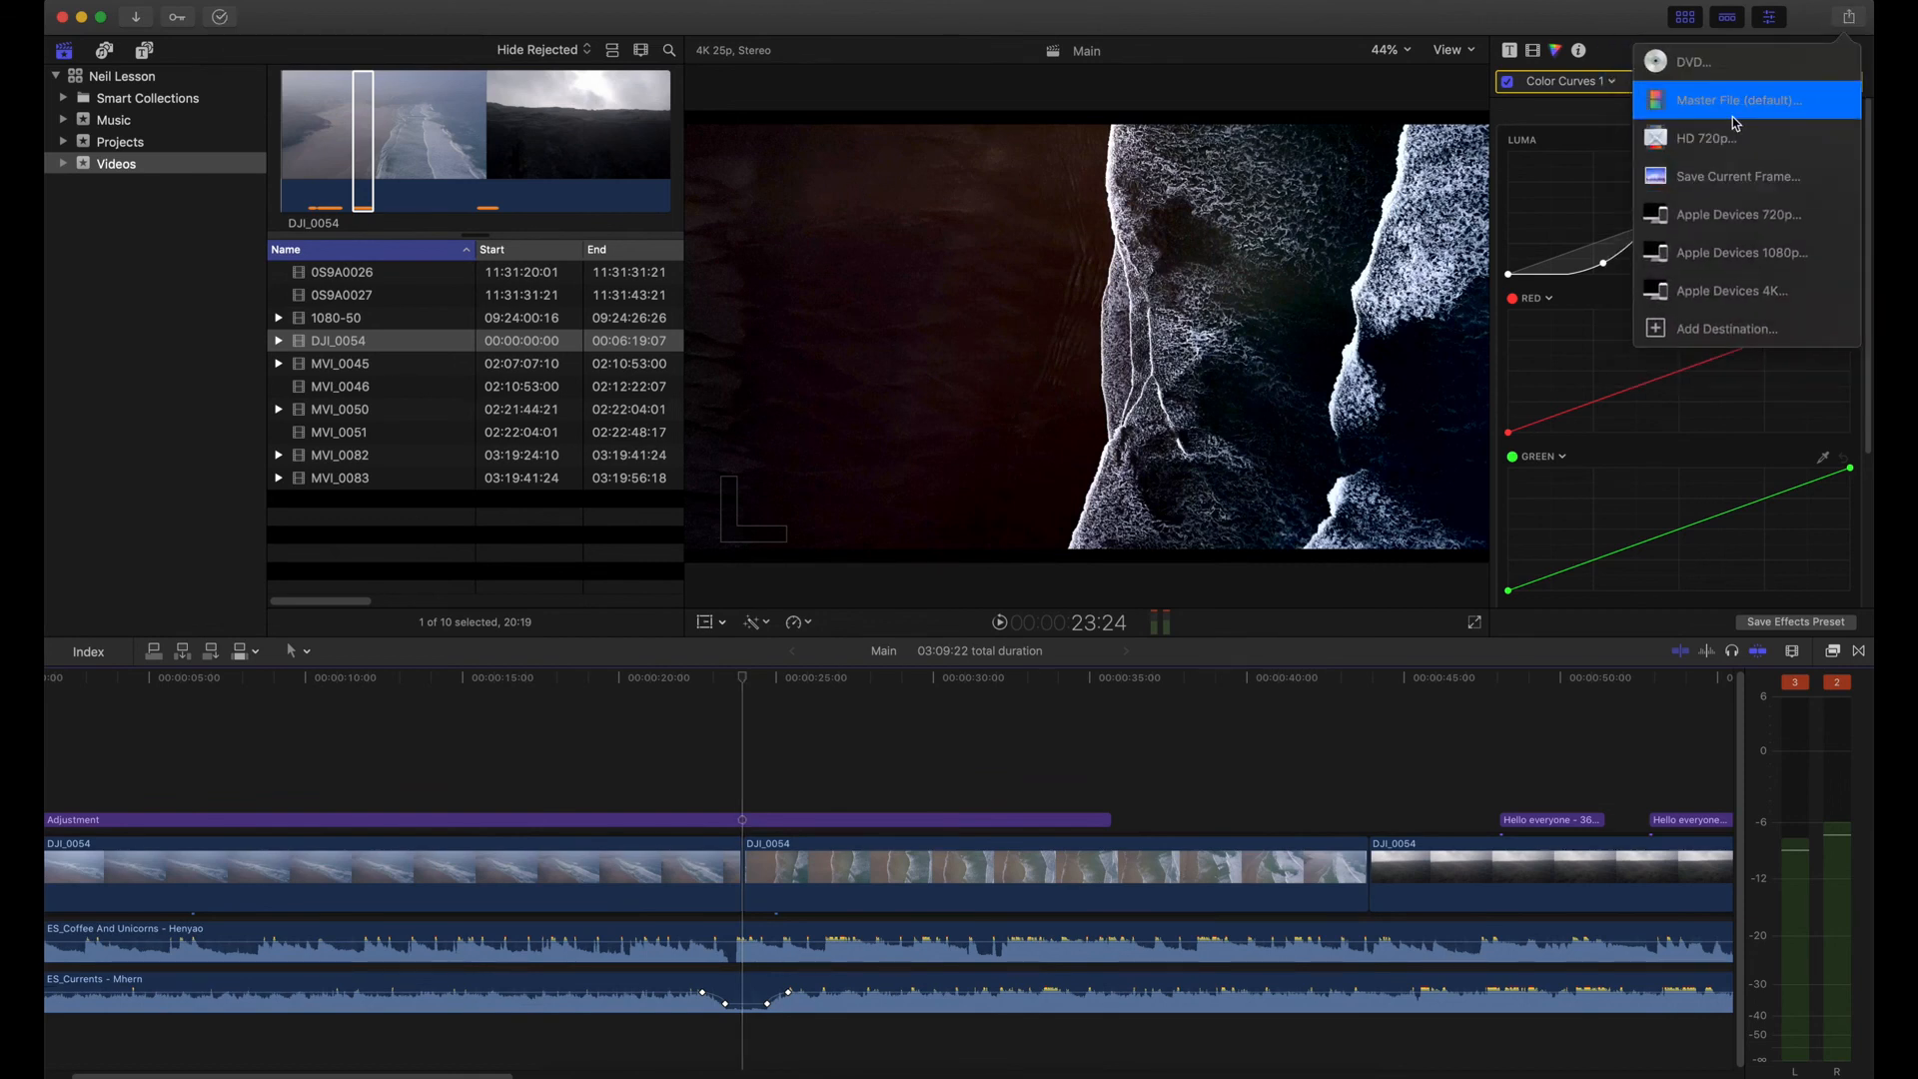
left_click(1734, 123)
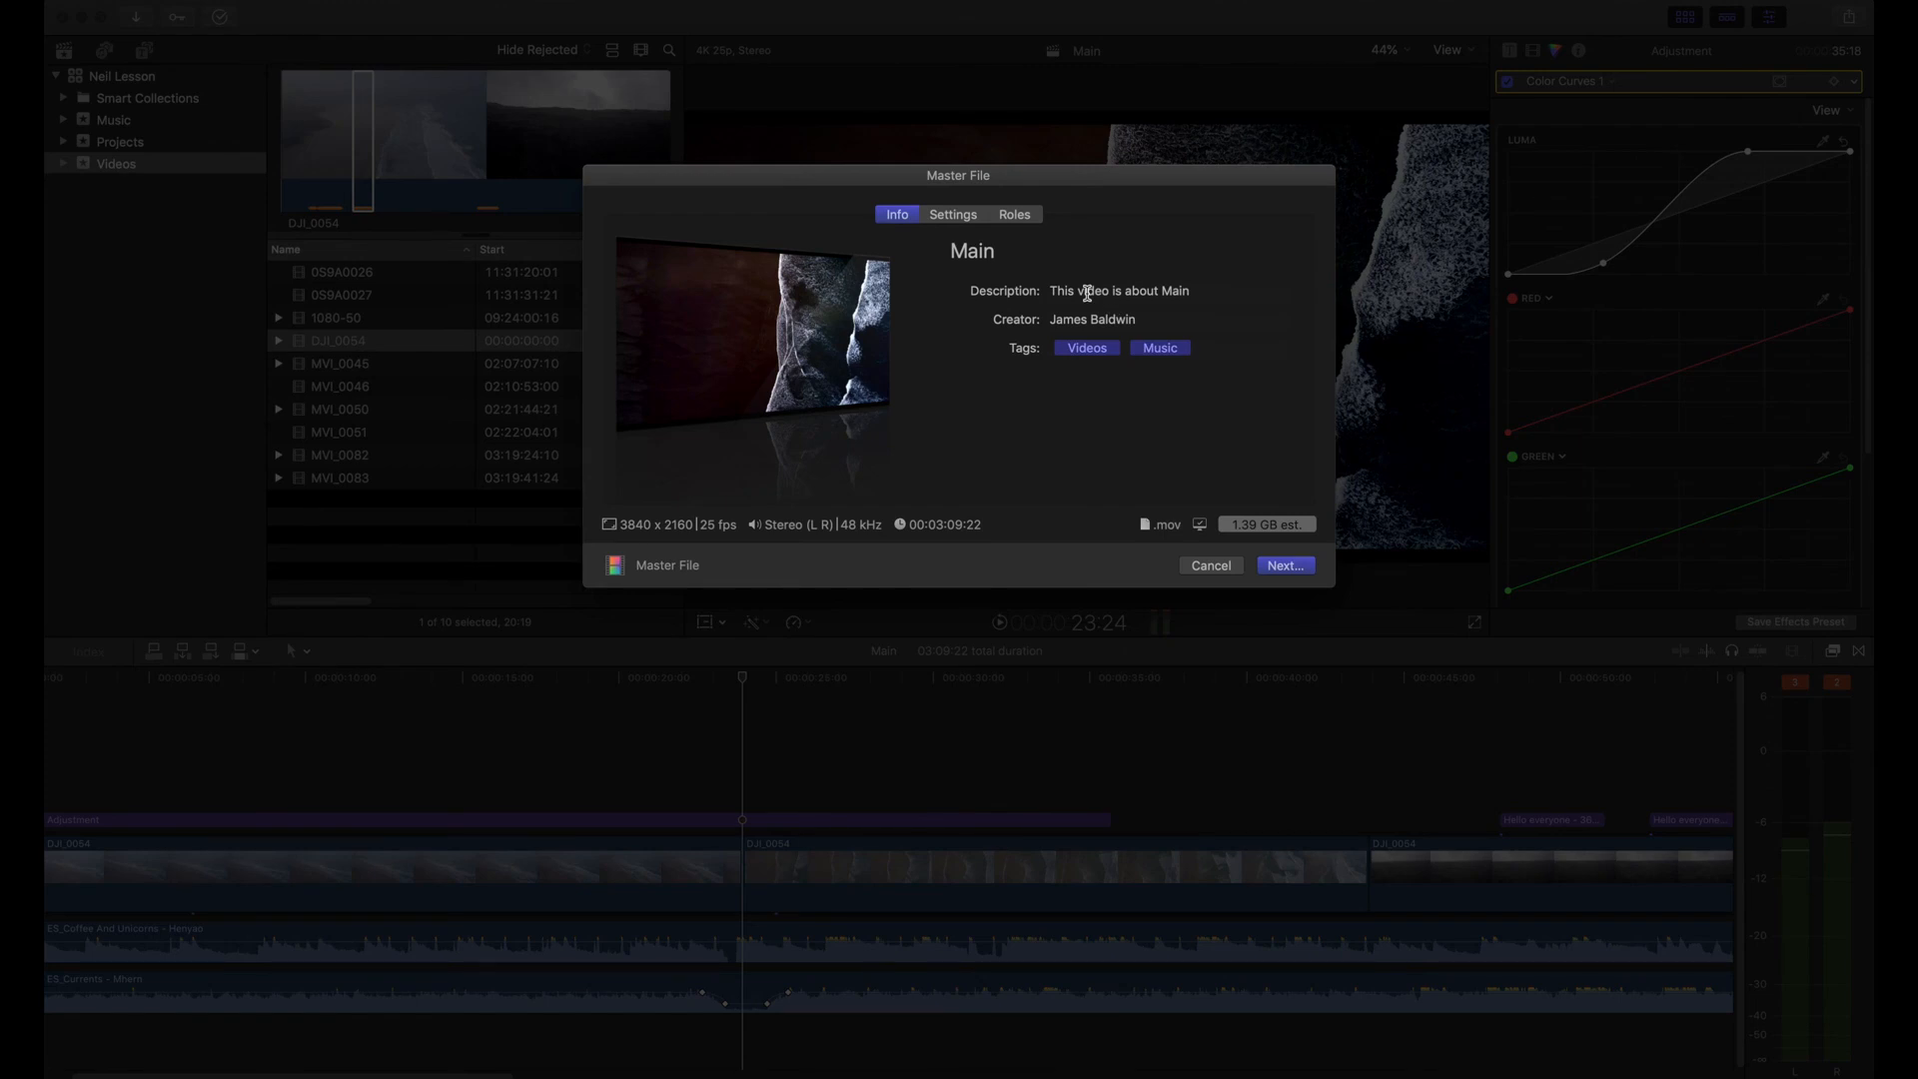
left_click(953, 215)
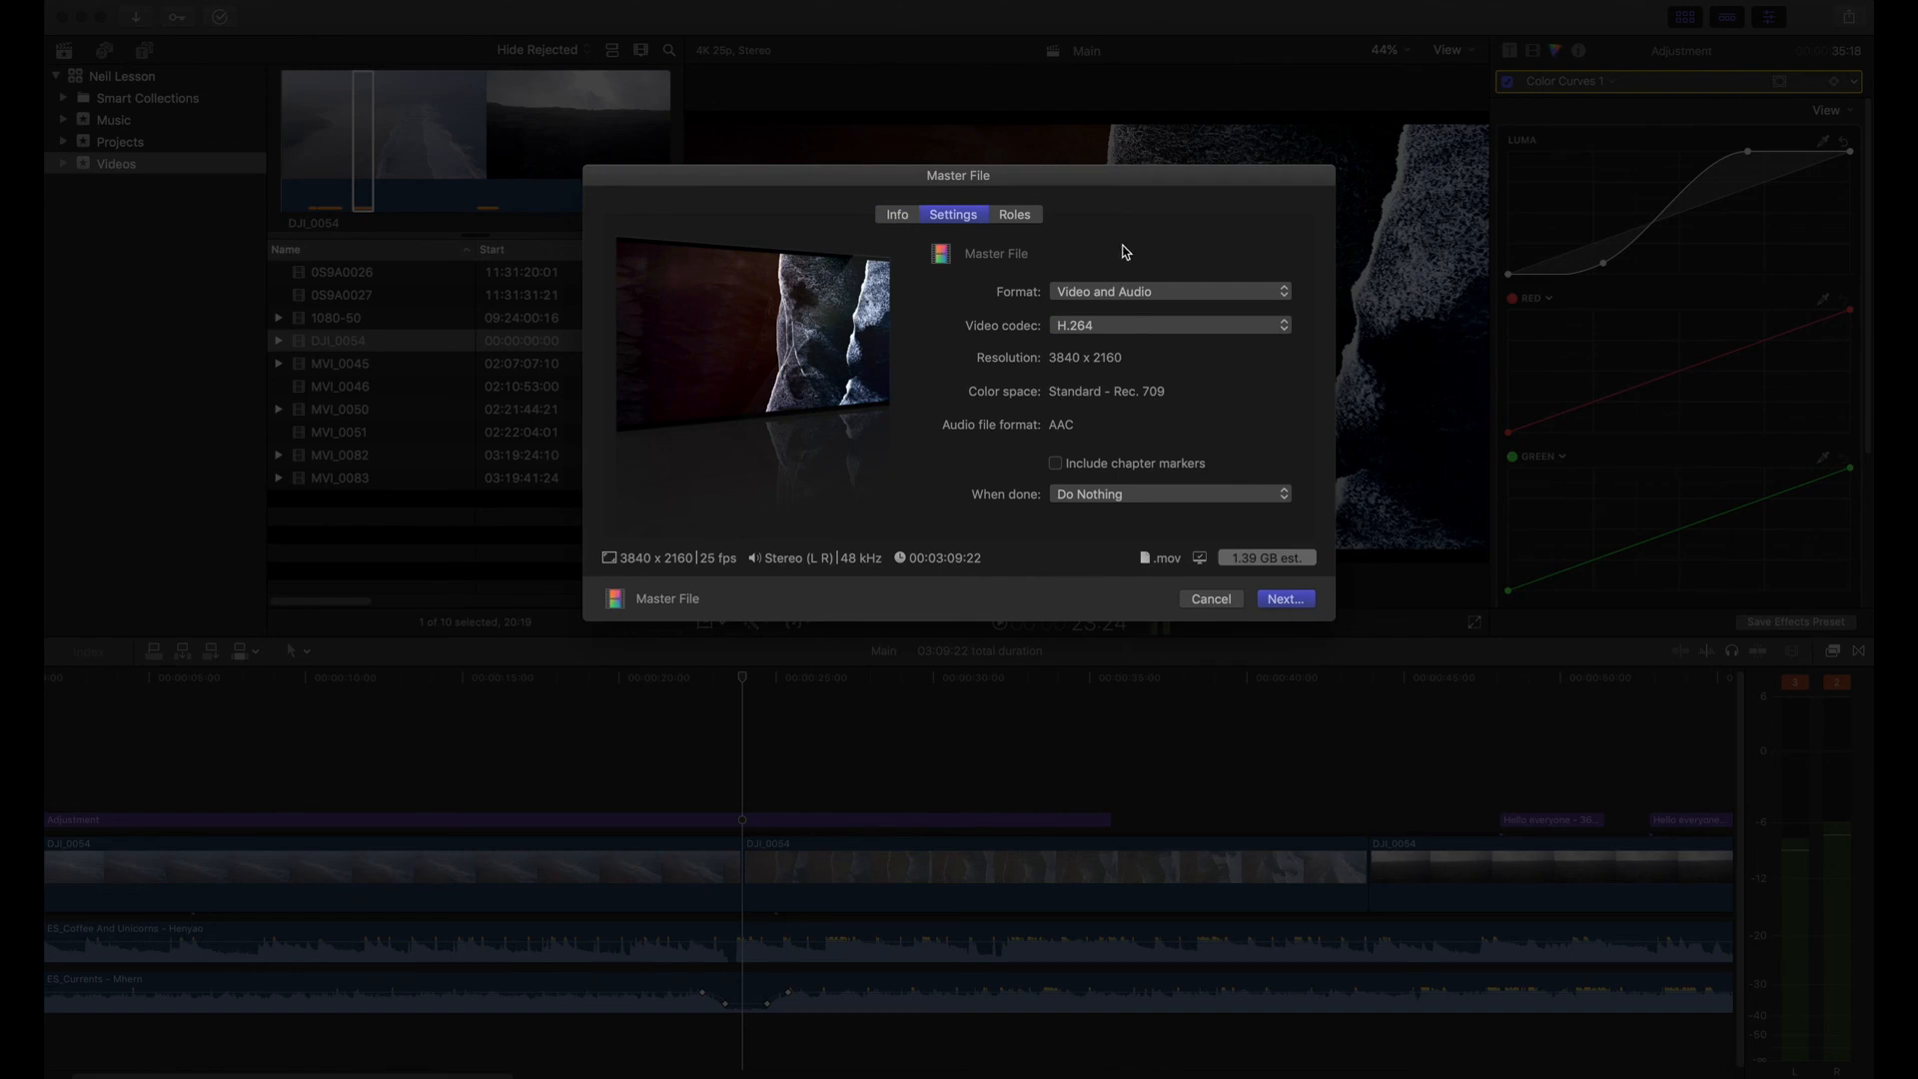
left_click(1165, 301)
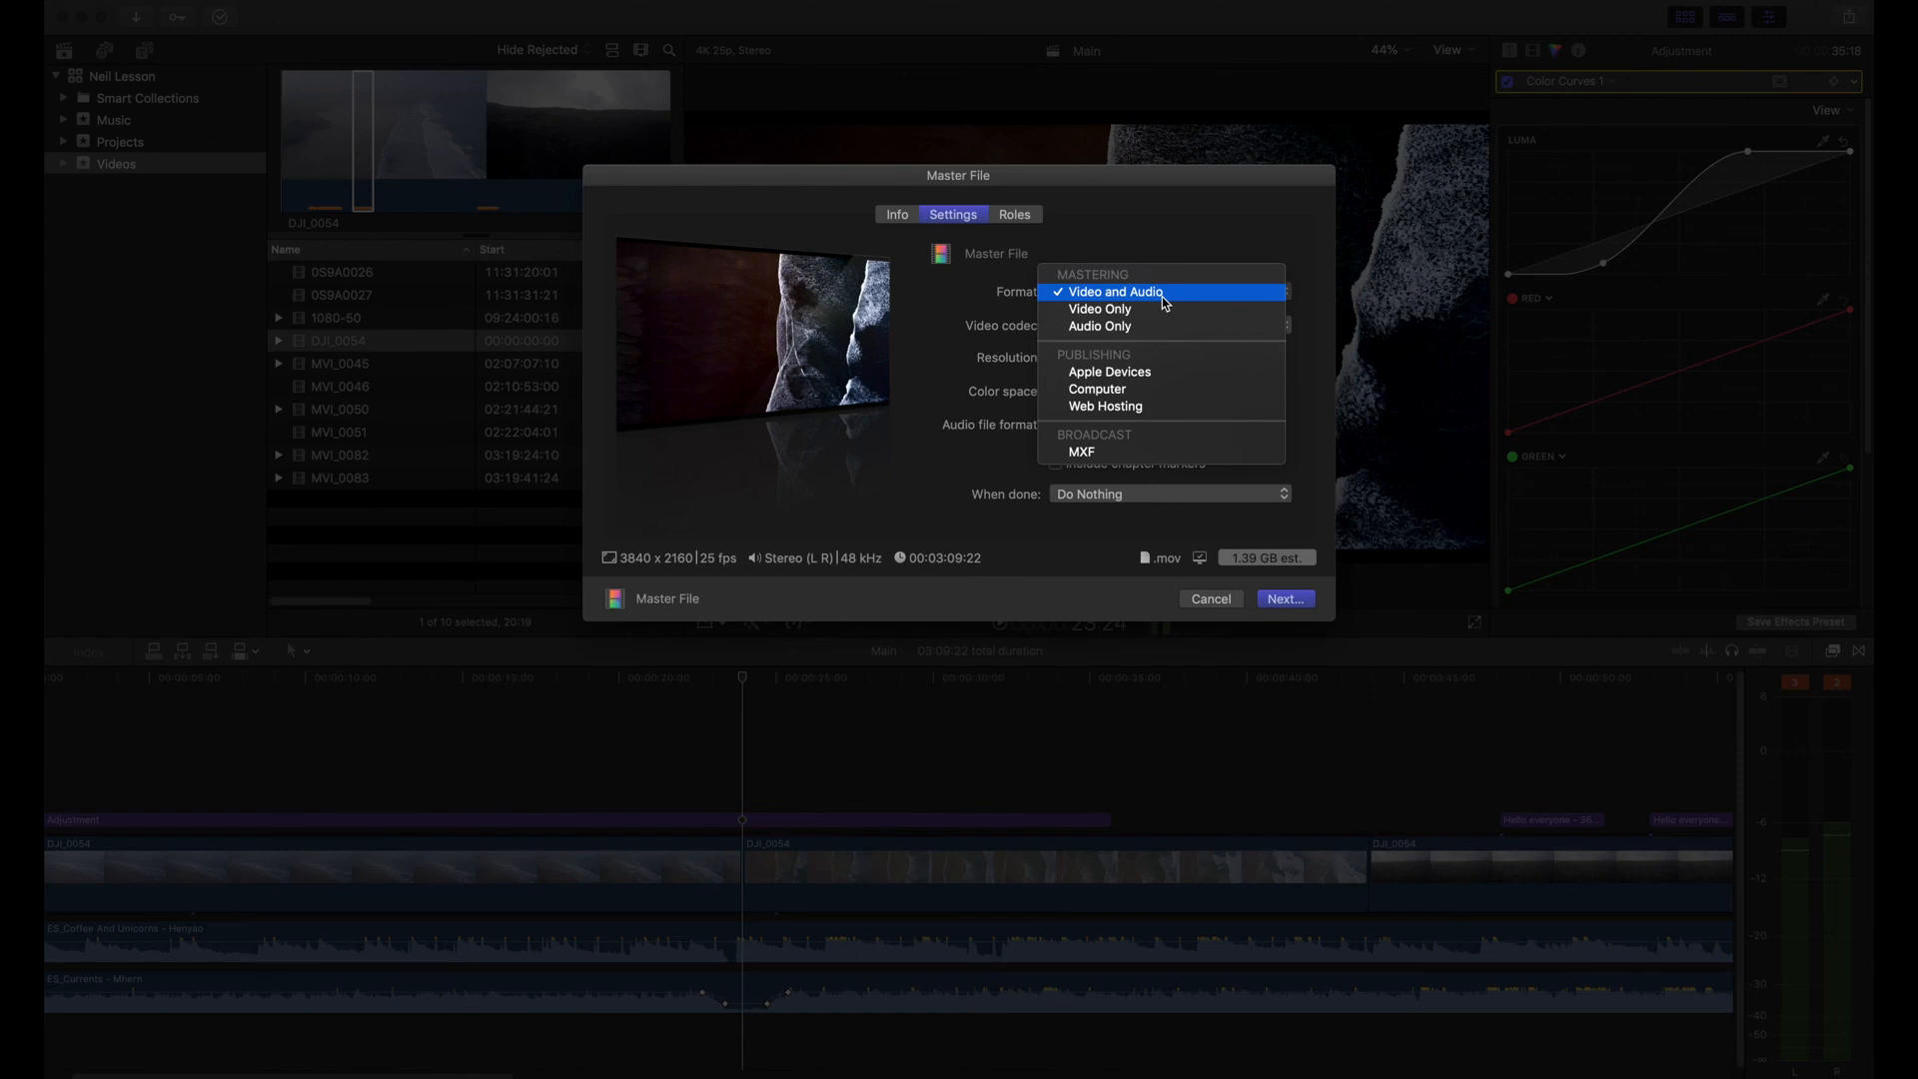
left_click(1162, 297)
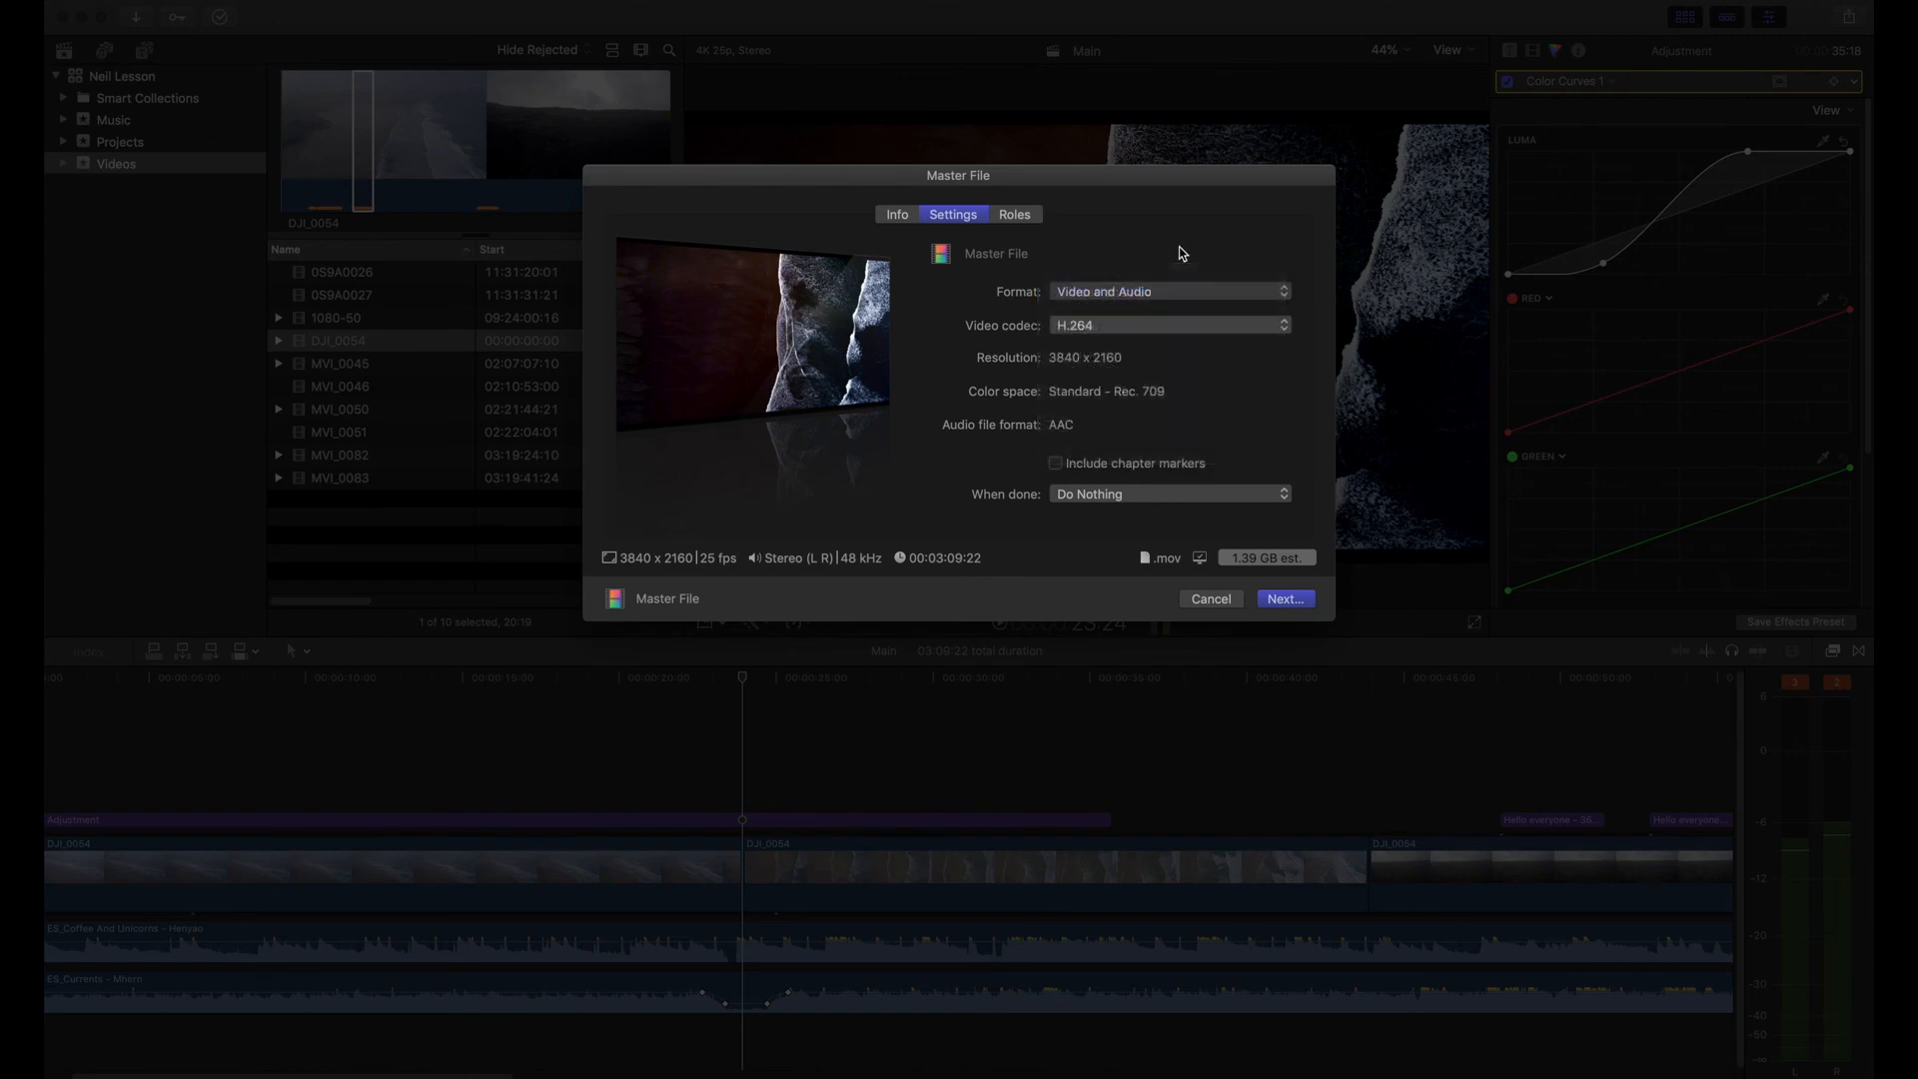
left_click(1122, 329)
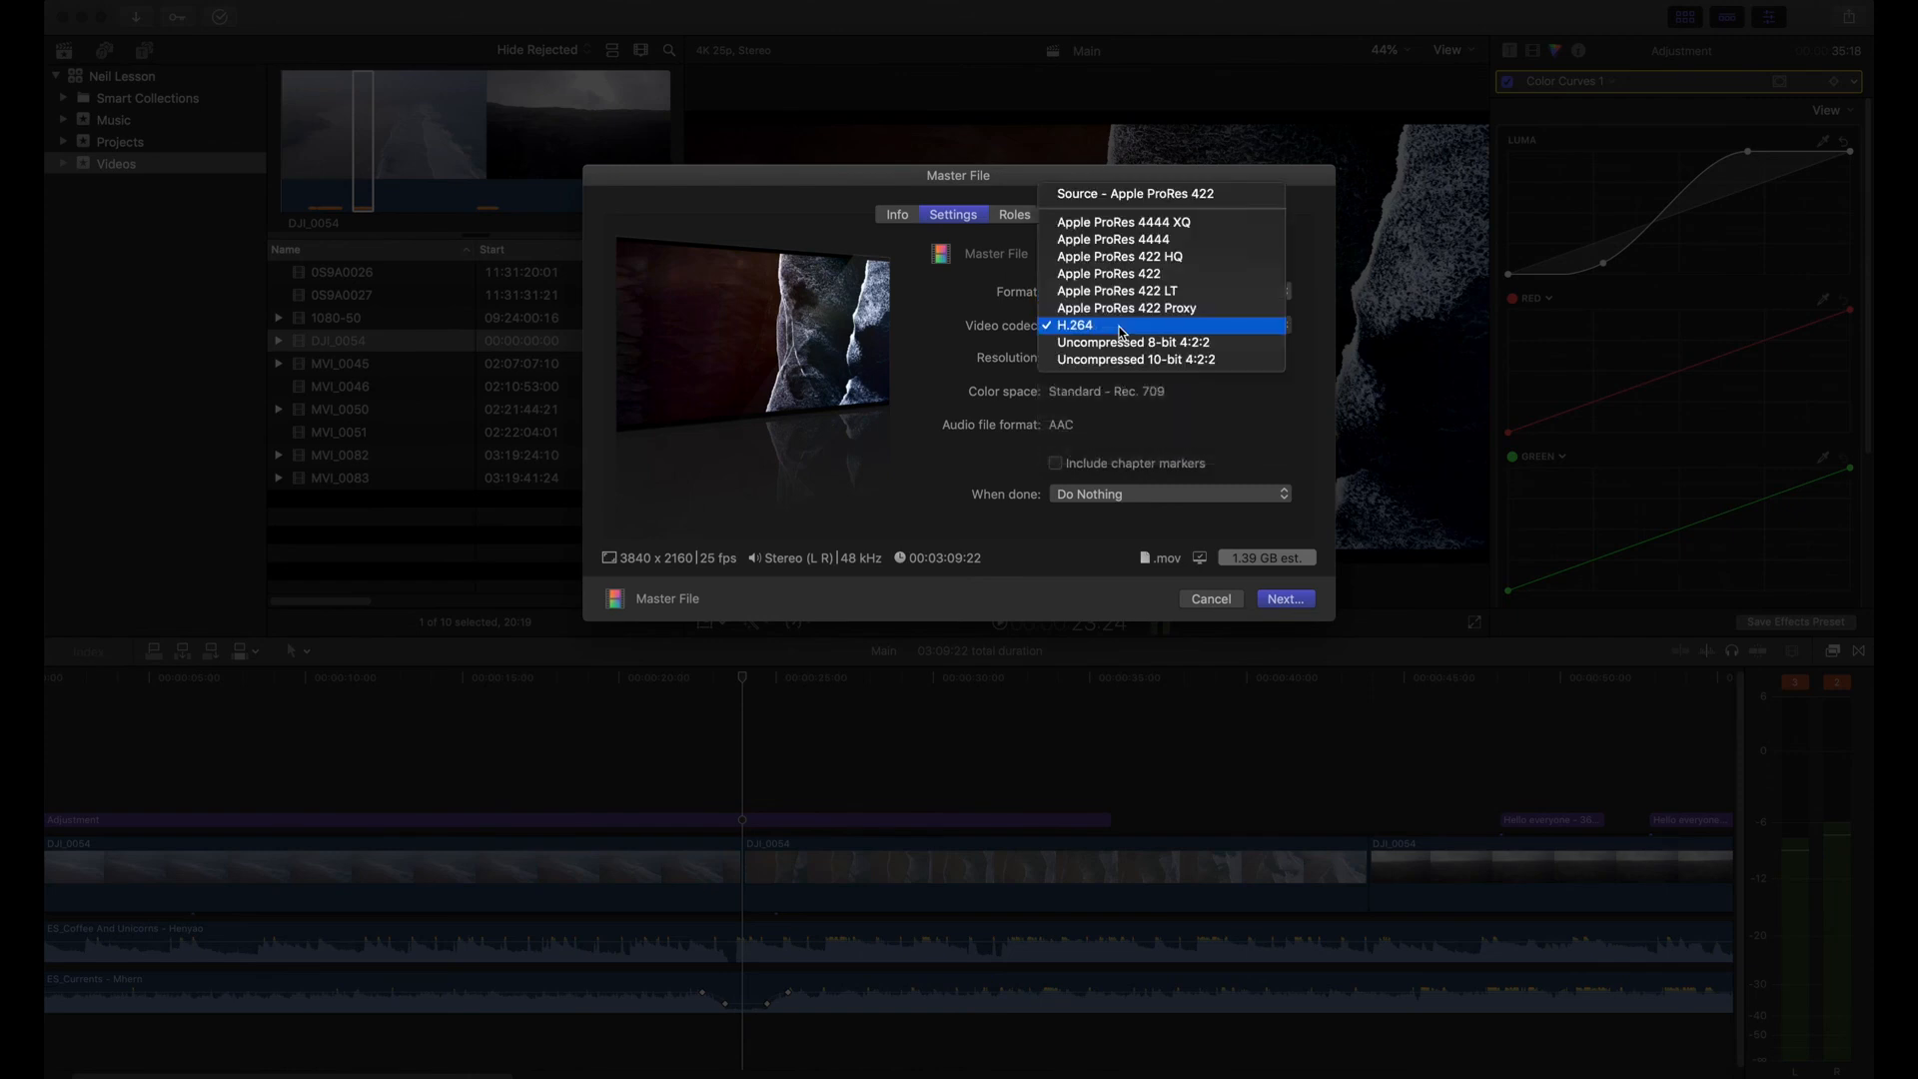
left_click(1132, 276)
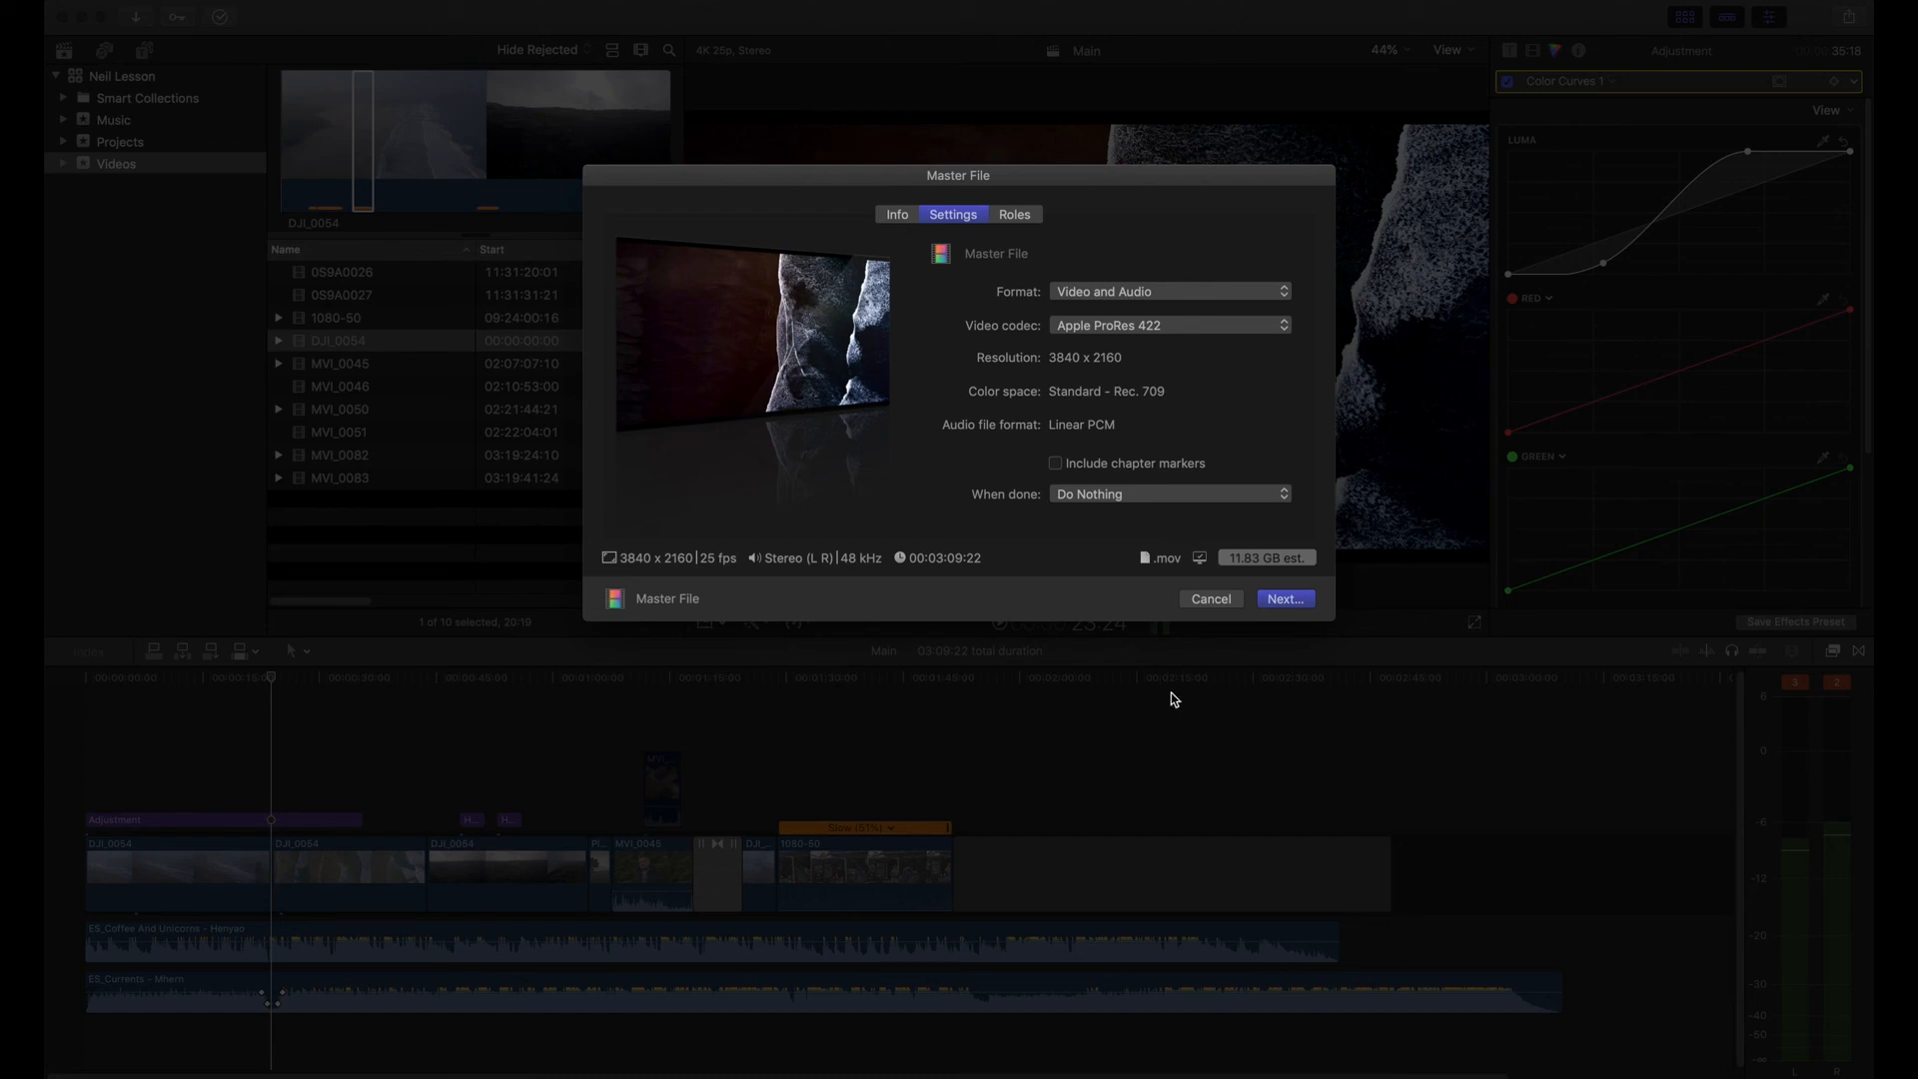
left_click(1202, 598)
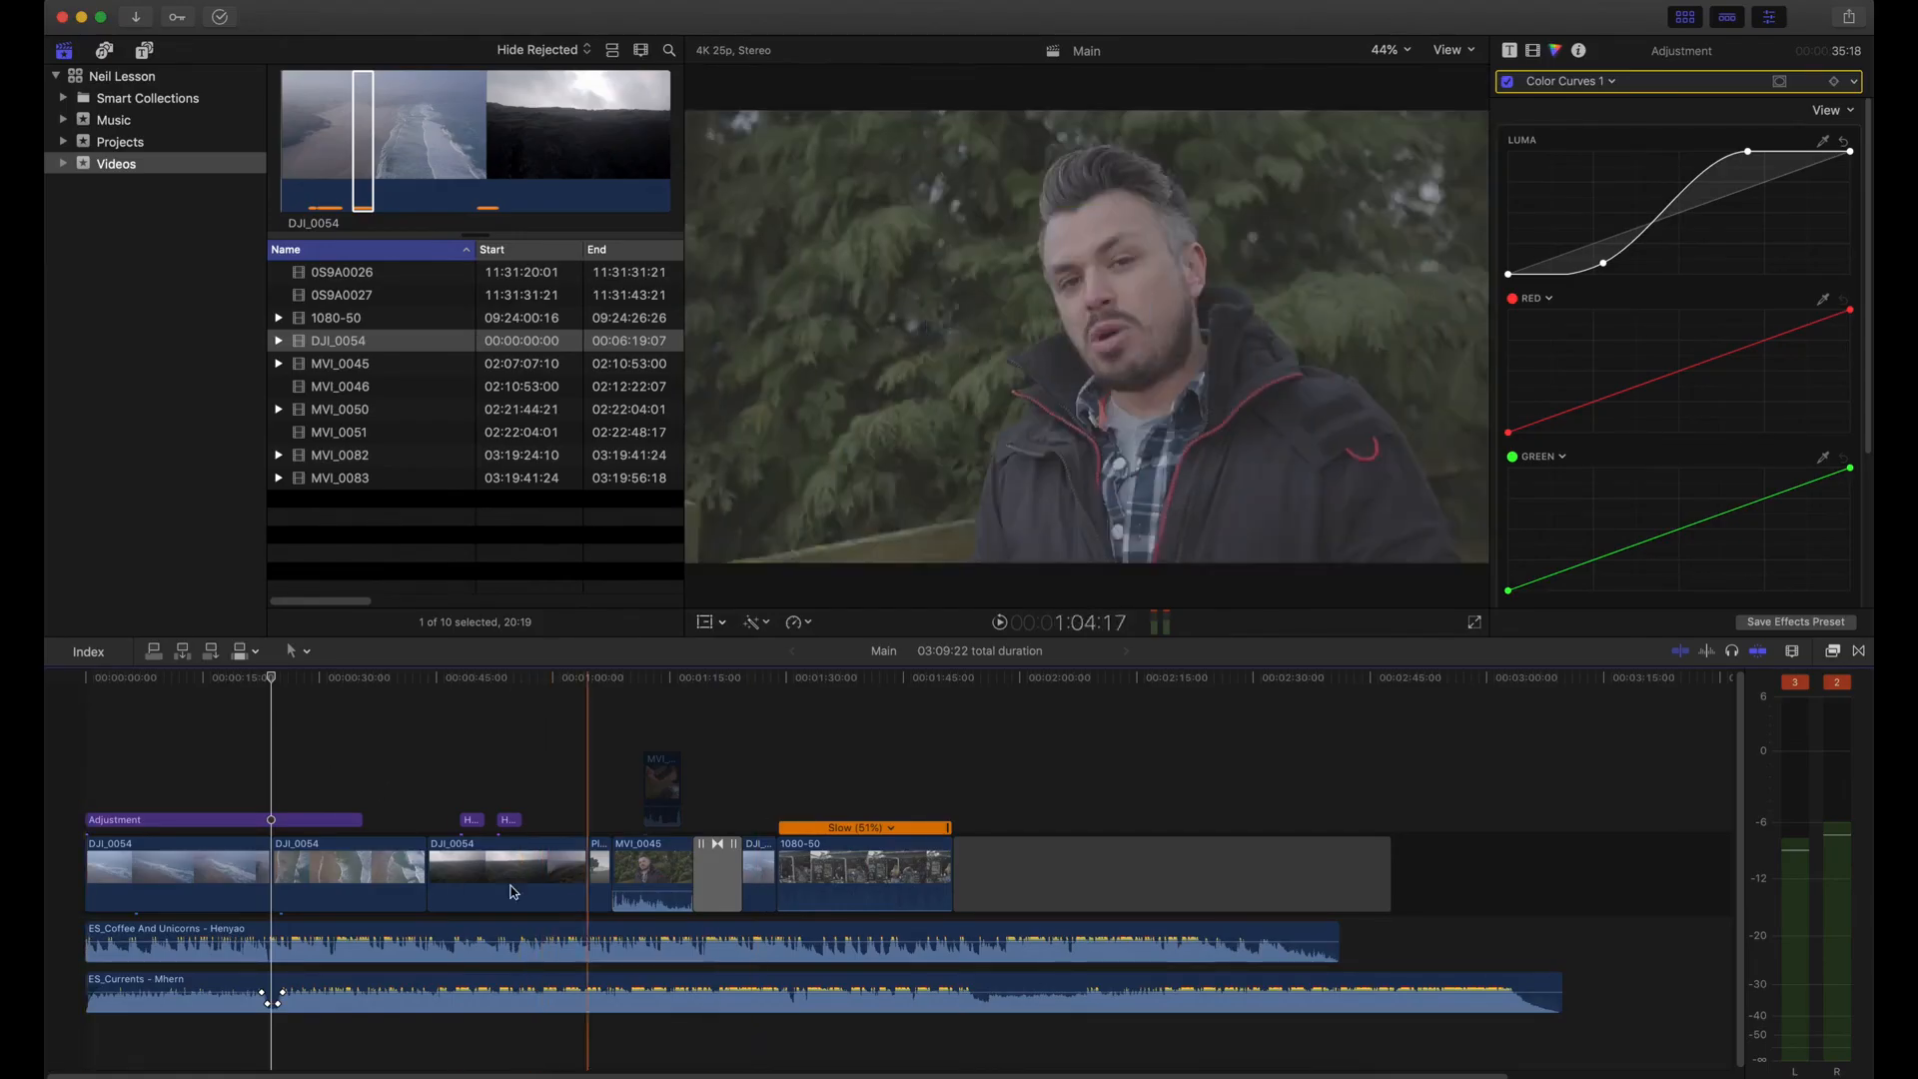
Step: Select a 32:18 range from the project start across the first two DJI_0054 clips, open its master file export, and cancel it
left_click(362, 762)
left_click(328, 762)
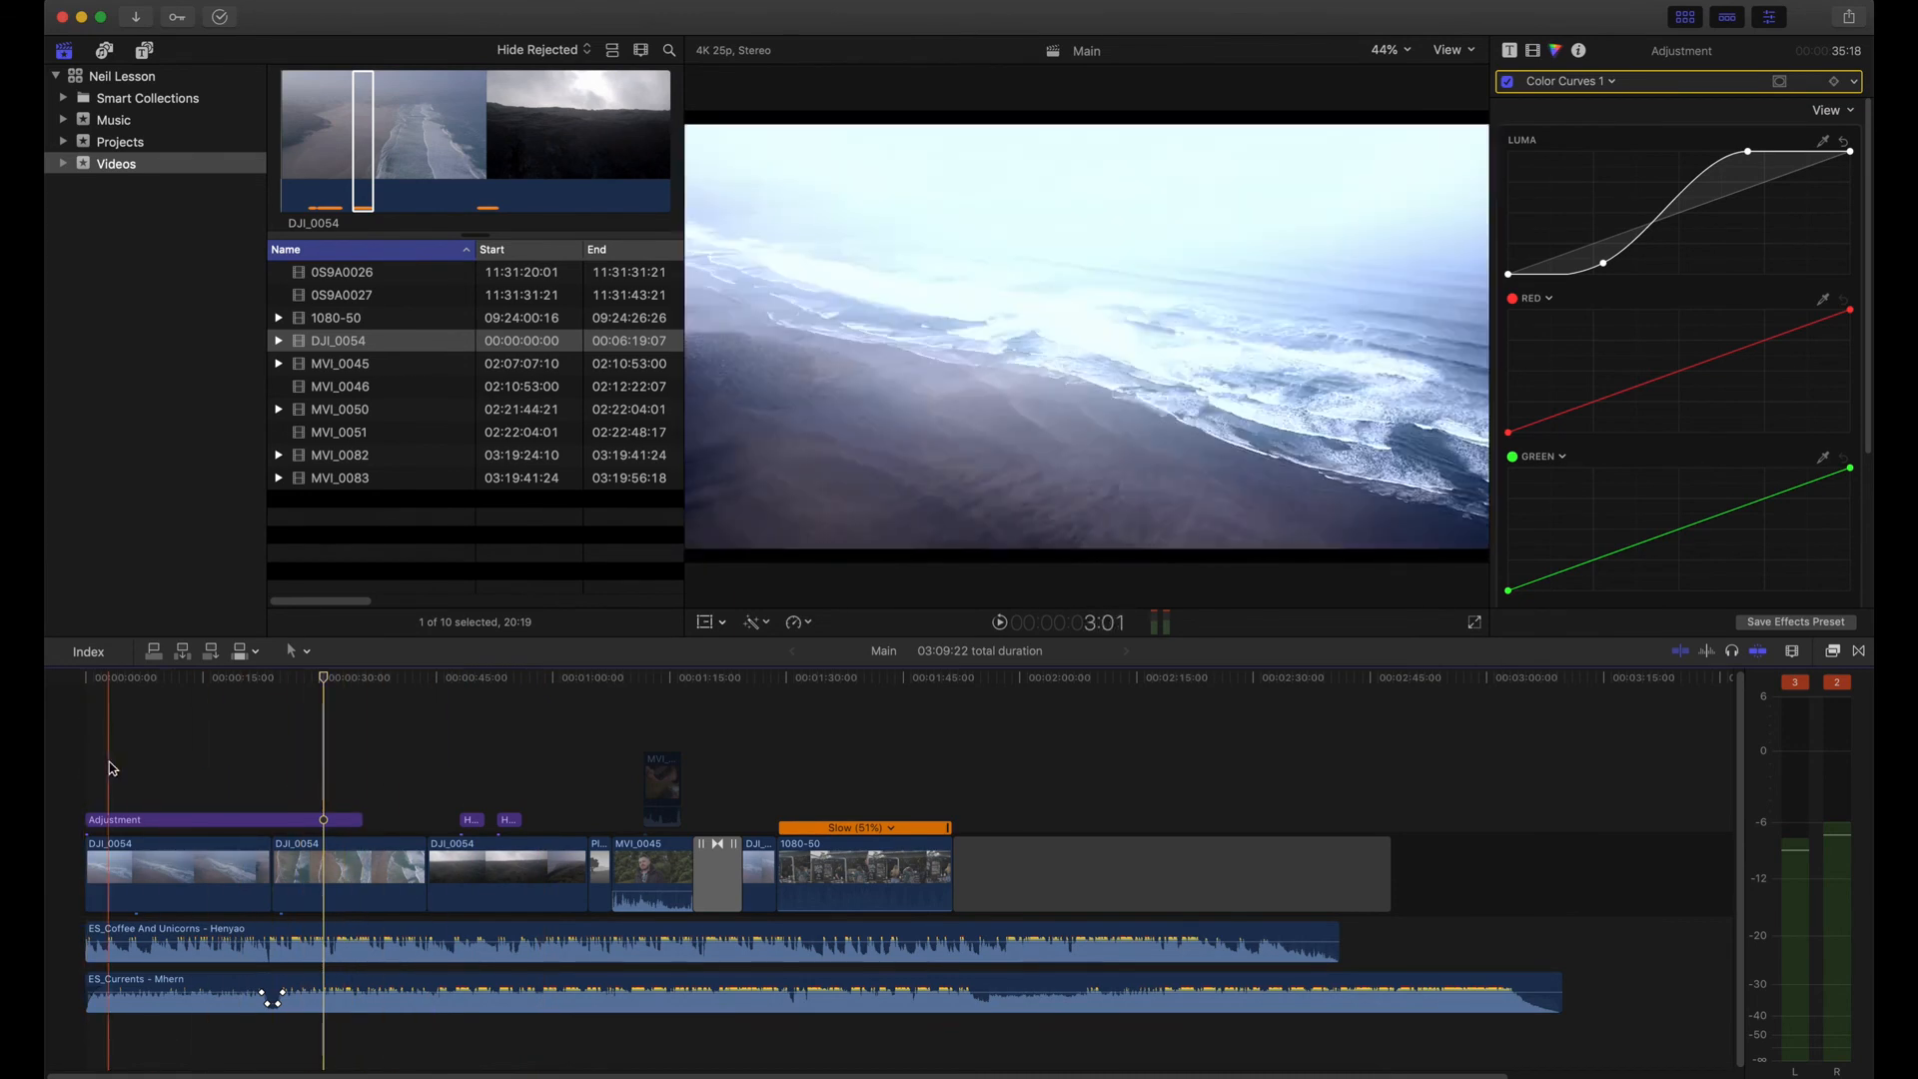
key("c")
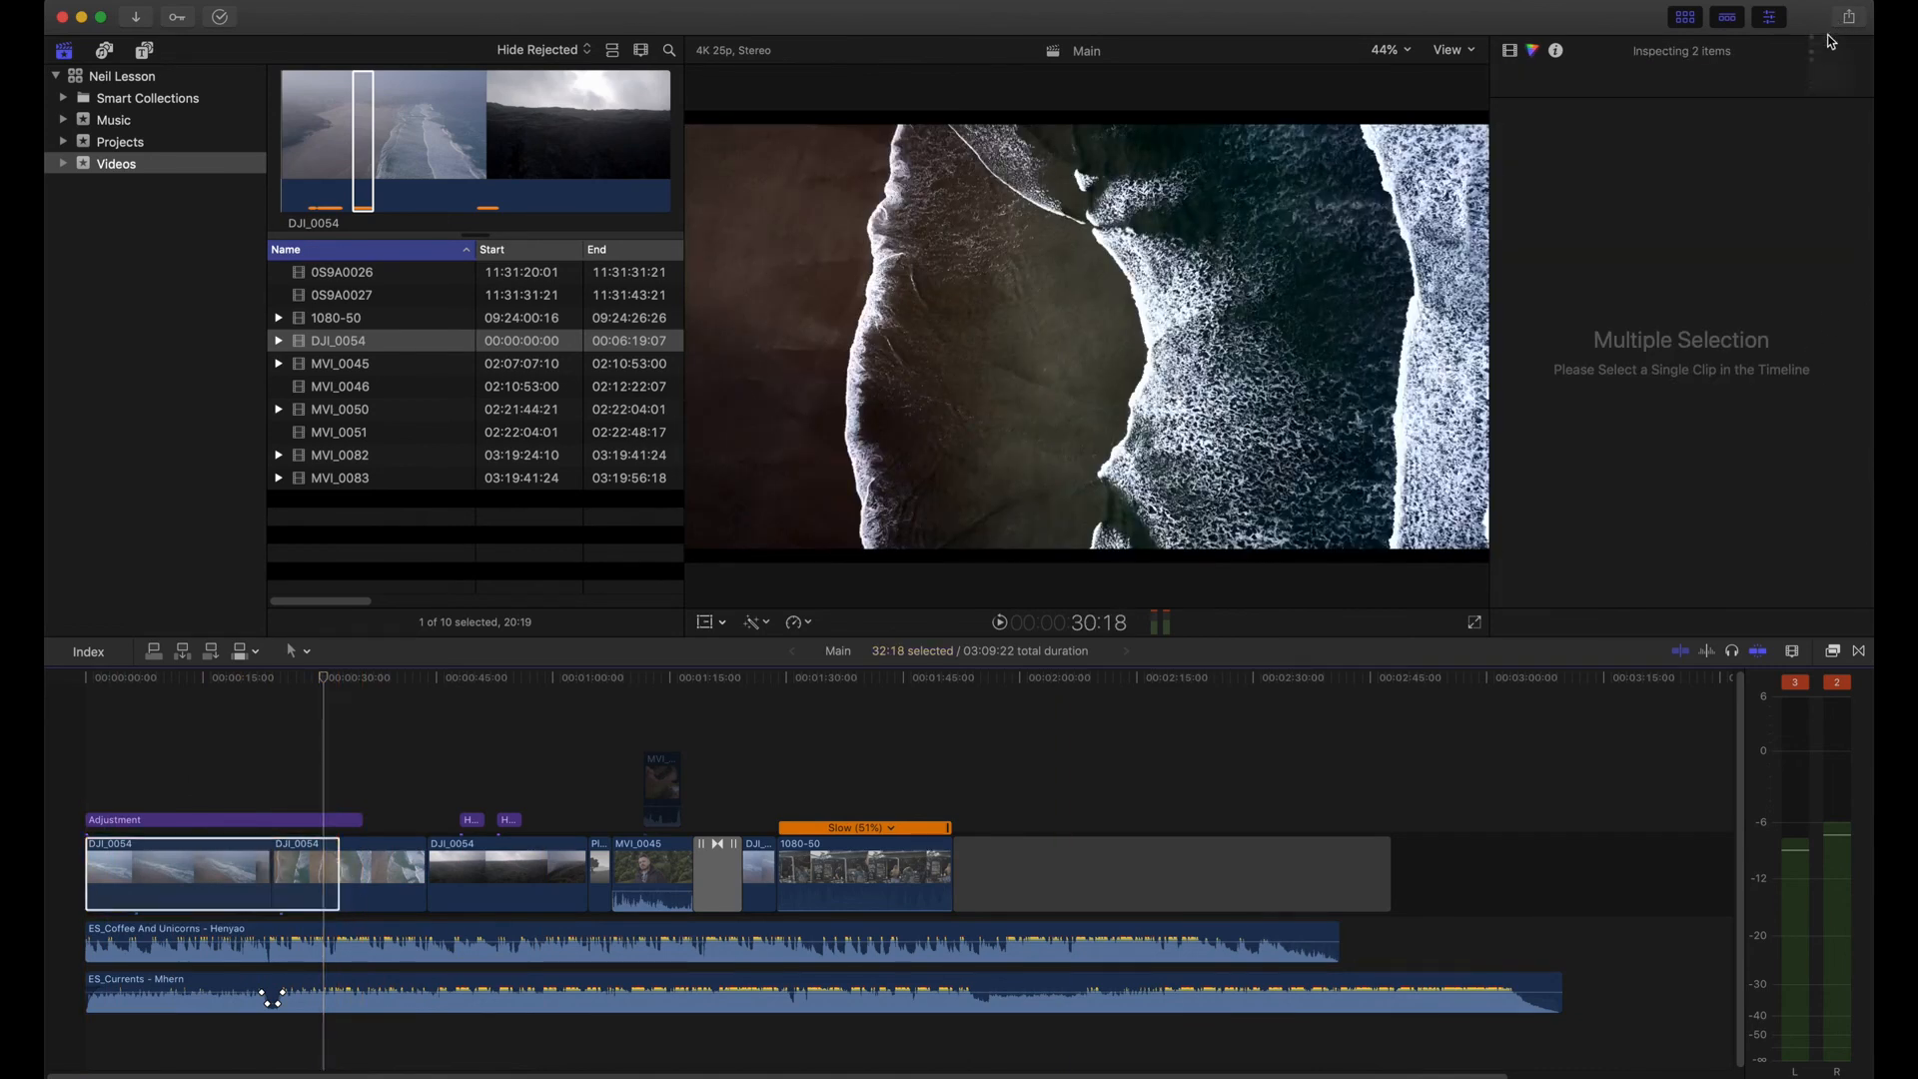
left_click(1847, 17)
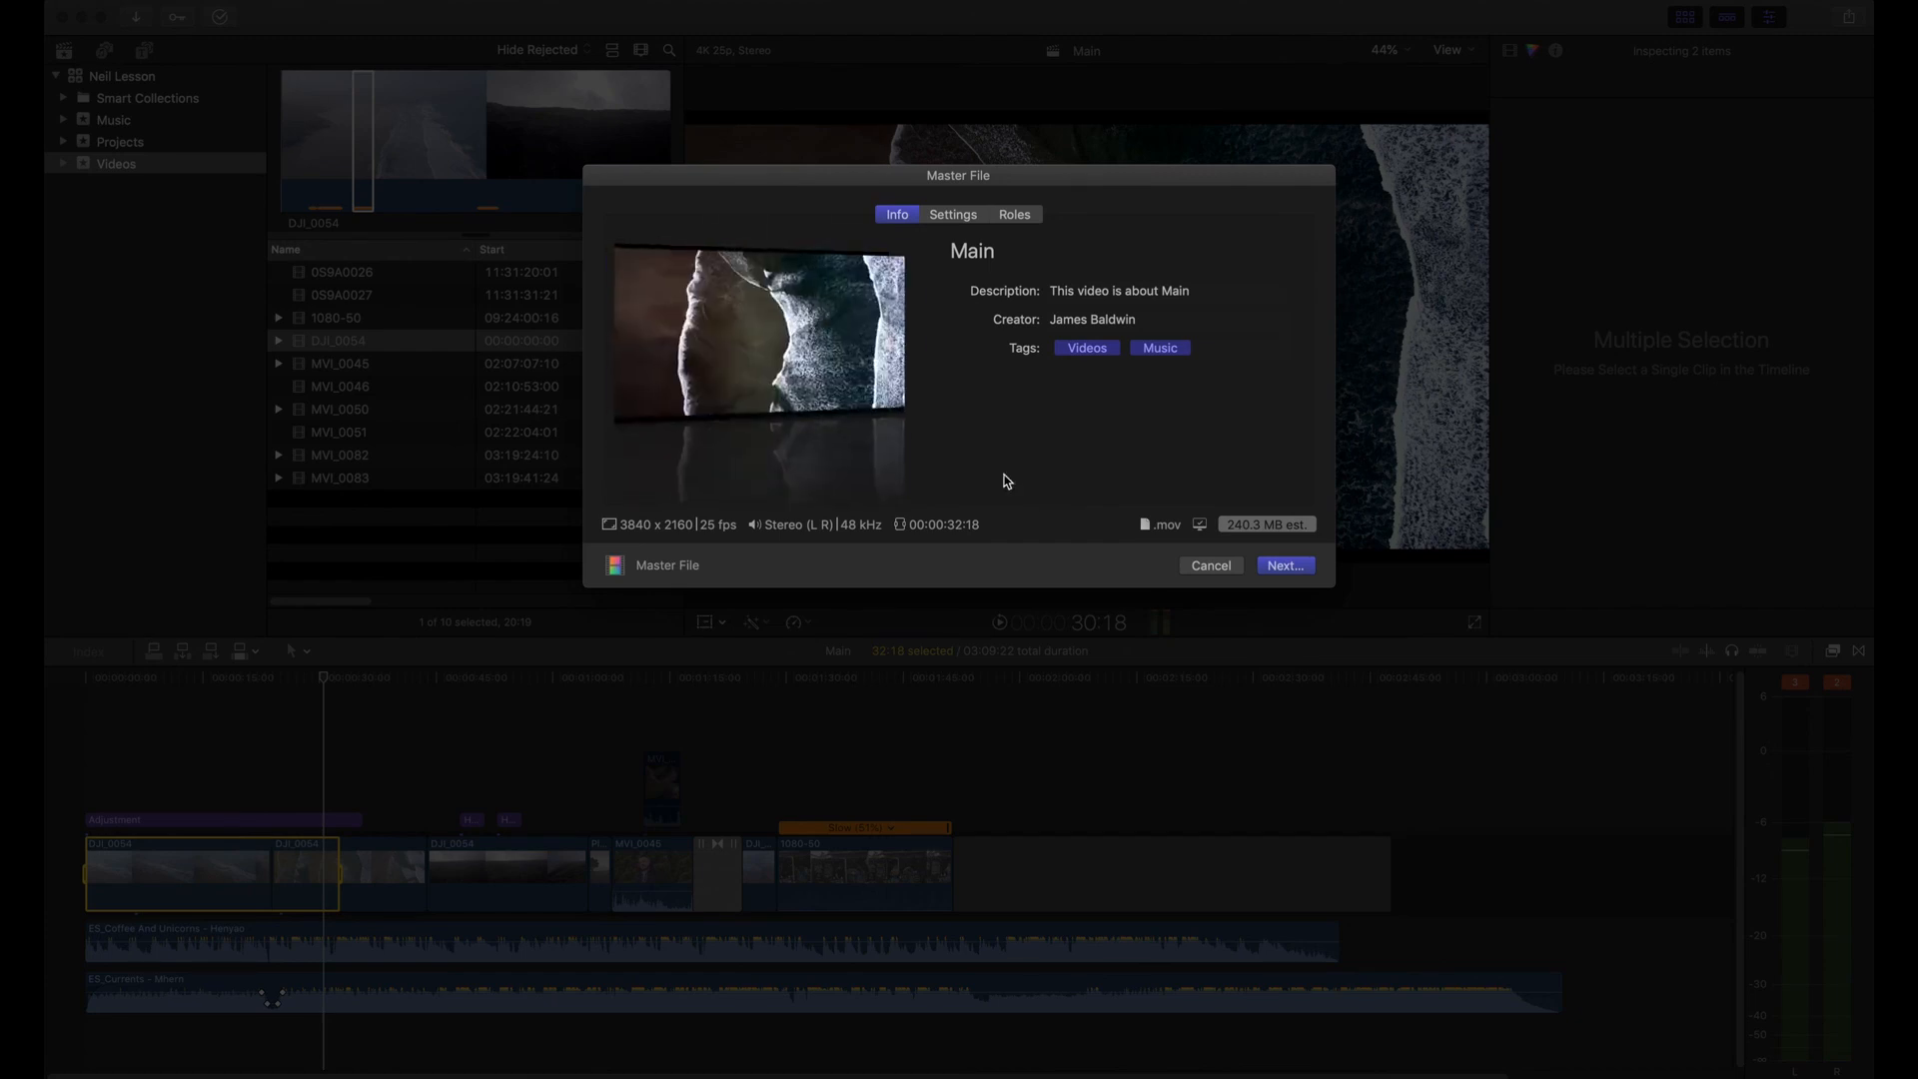
left_click(1207, 565)
Step: Clear the range selection and set up a master file export of the whole project with the Apple ProRes 422 video codec
left_click(455, 783)
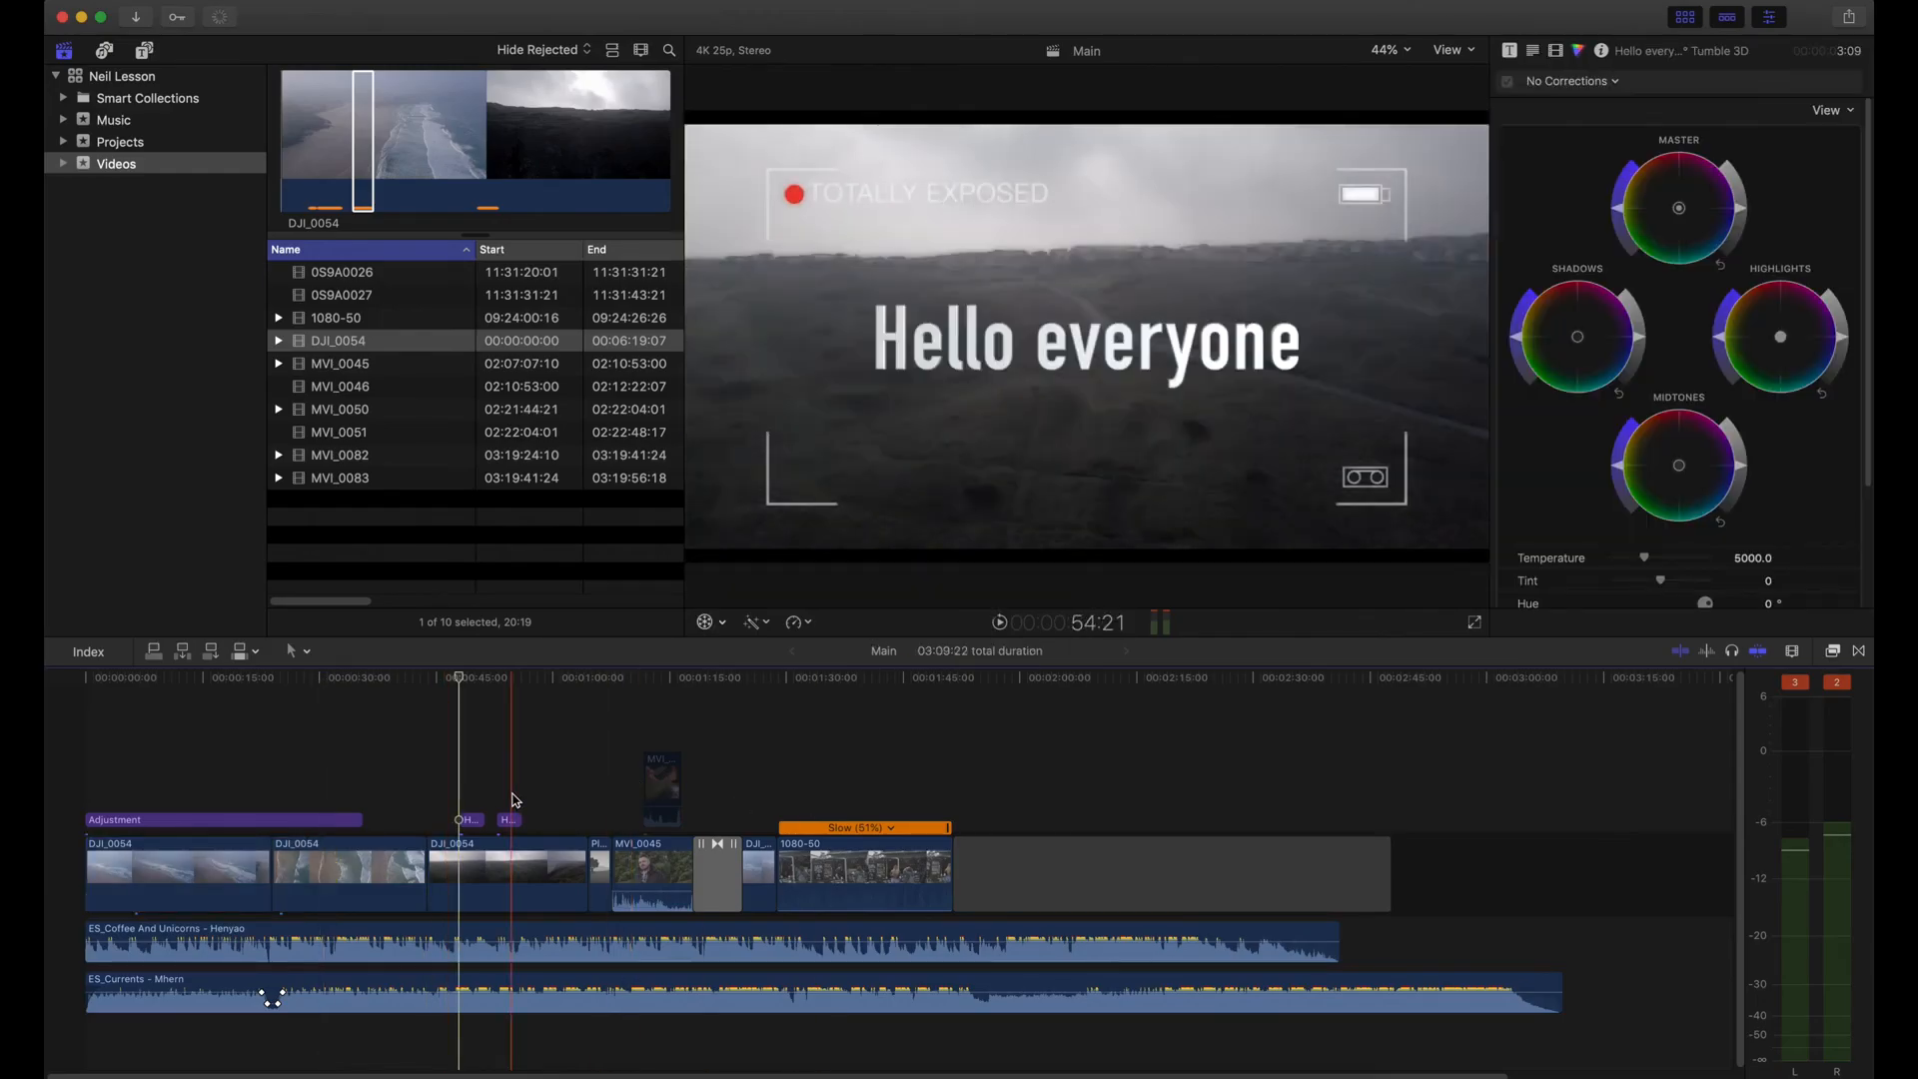
left_click(1850, 17)
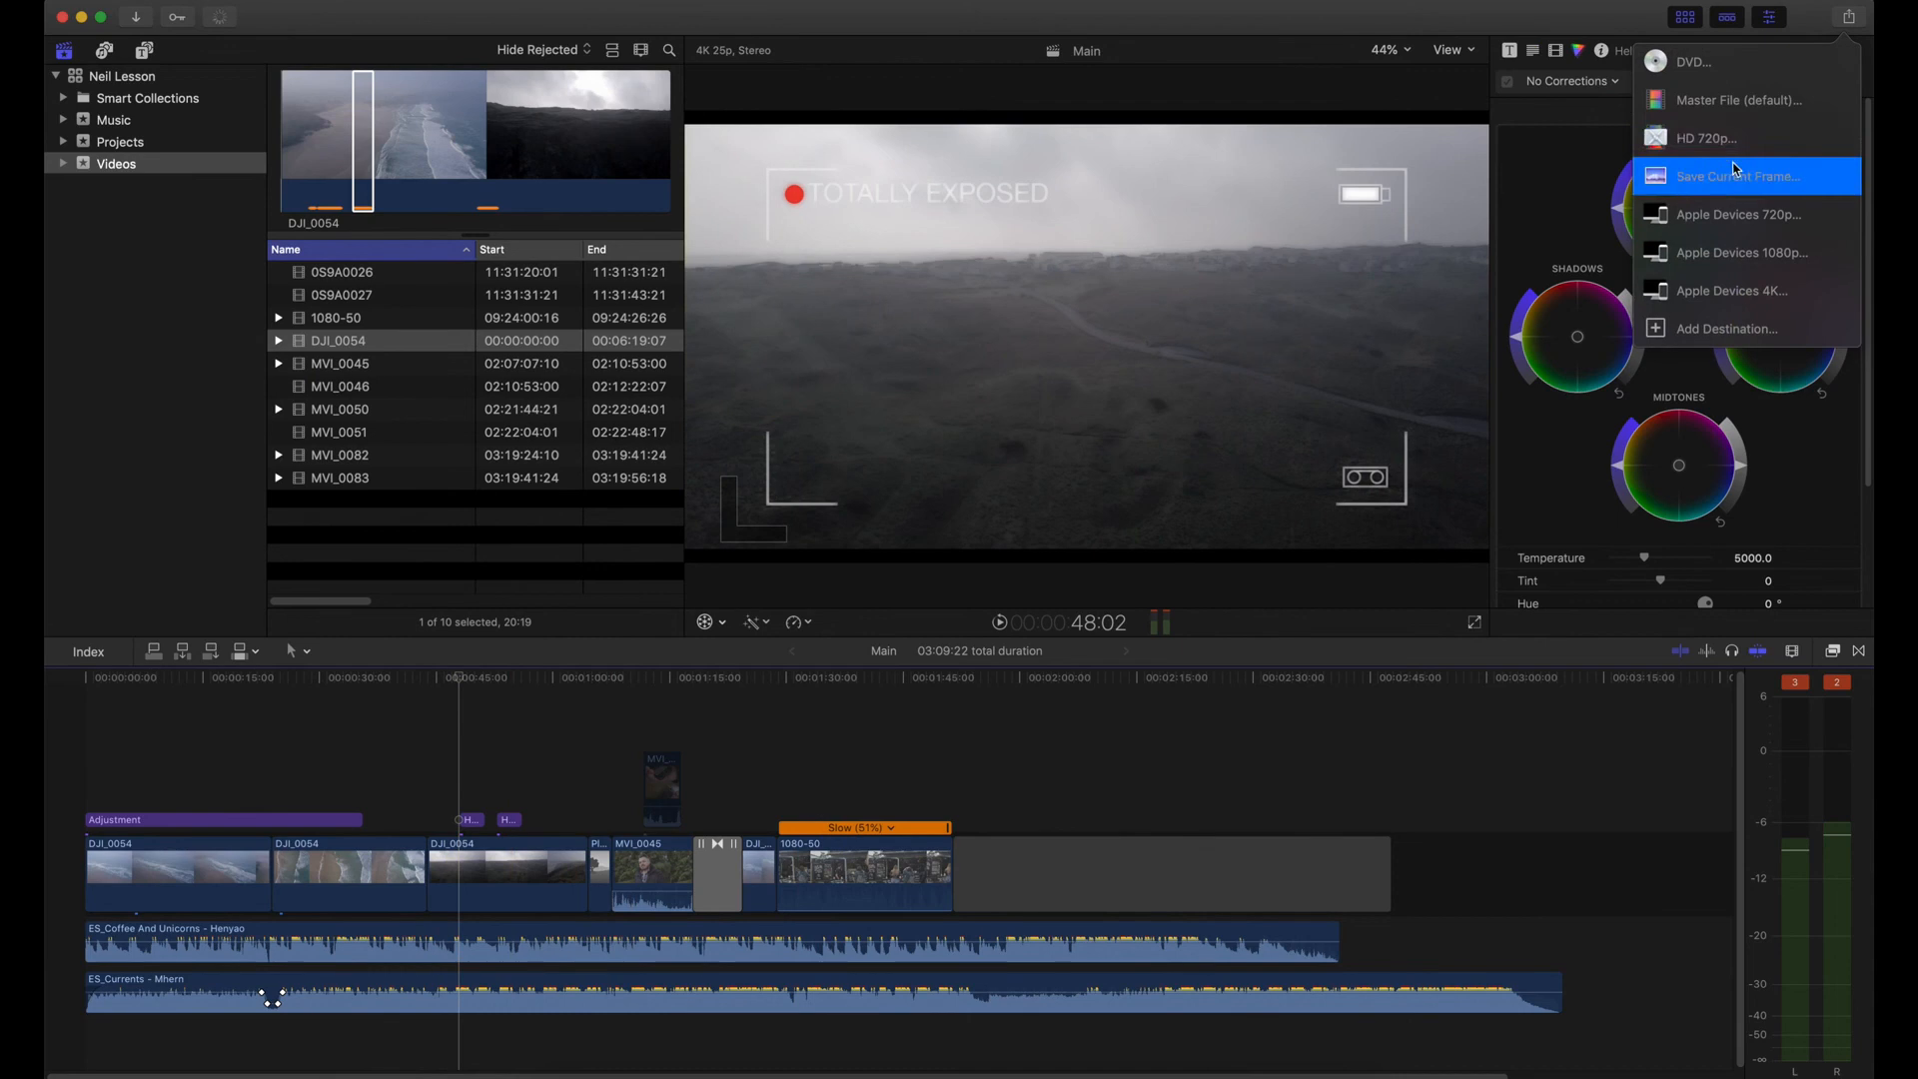
left_click(1752, 114)
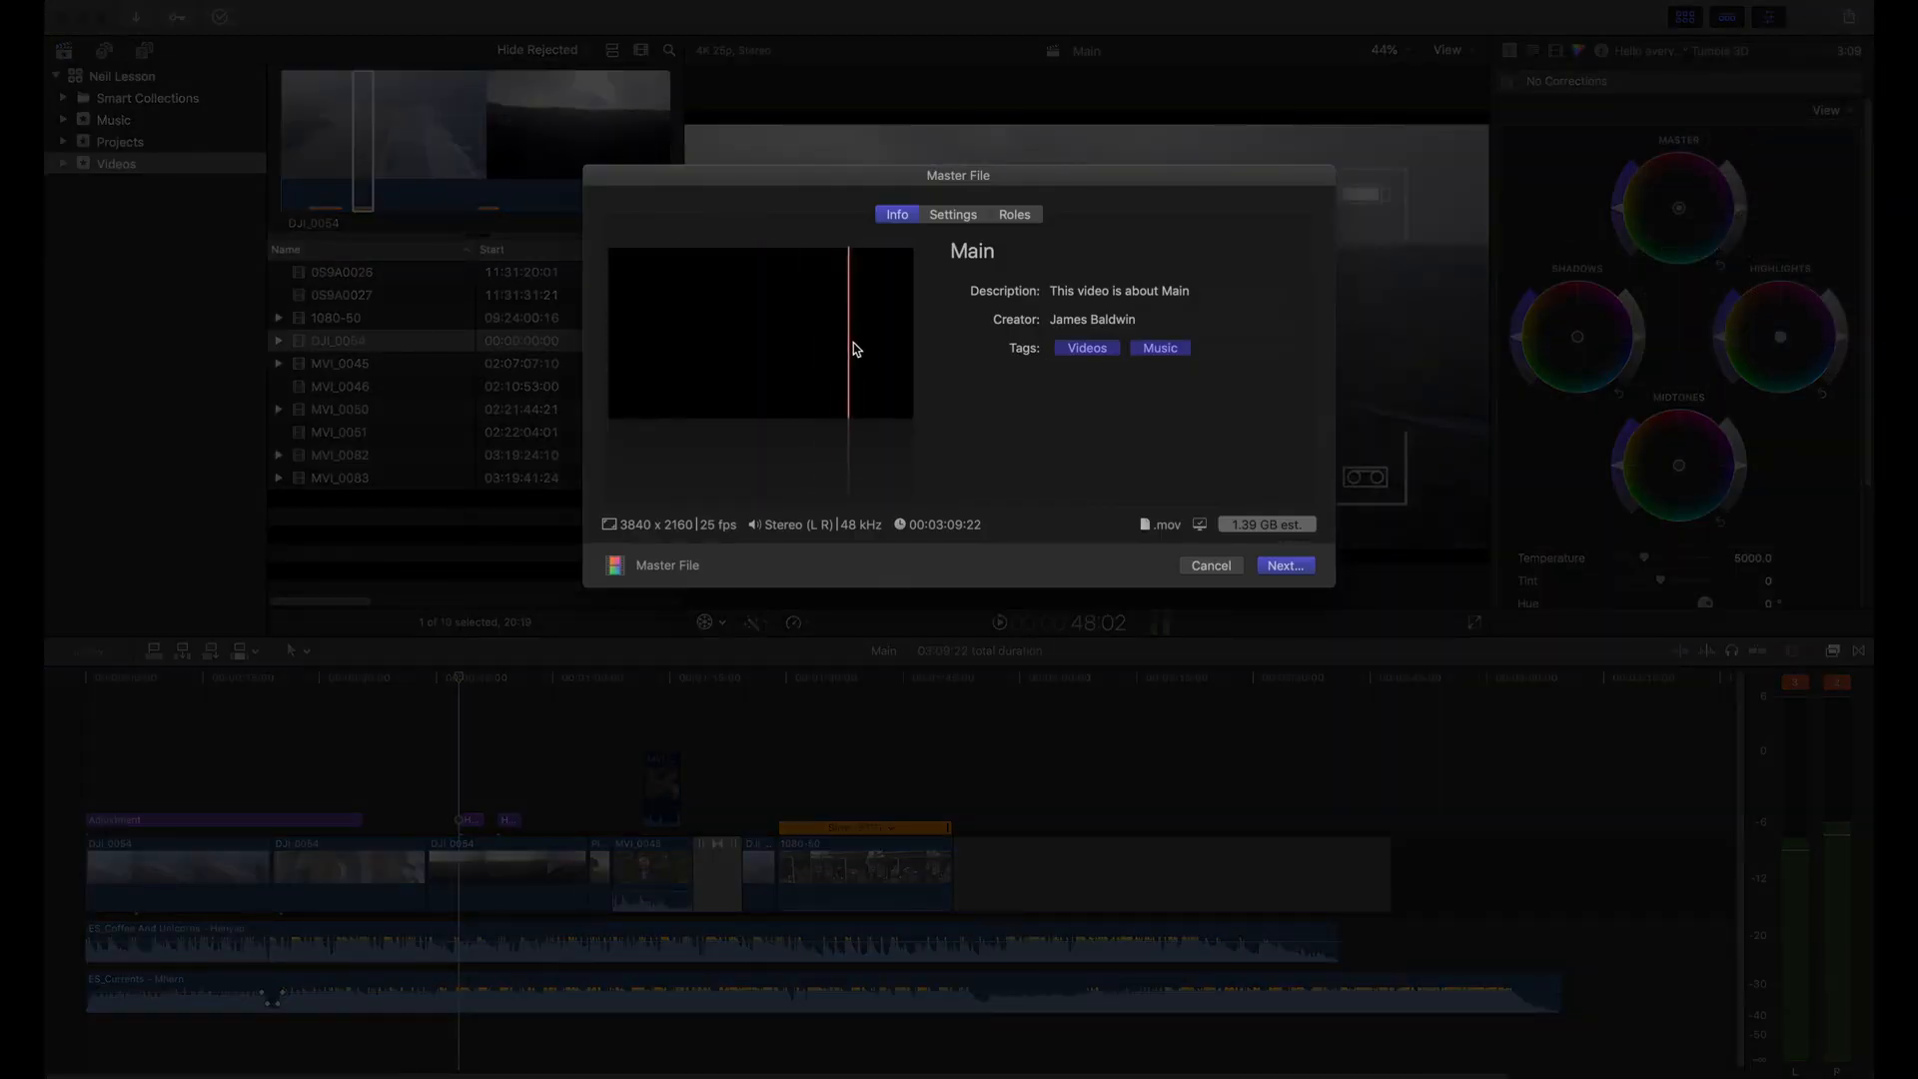
left_click(965, 219)
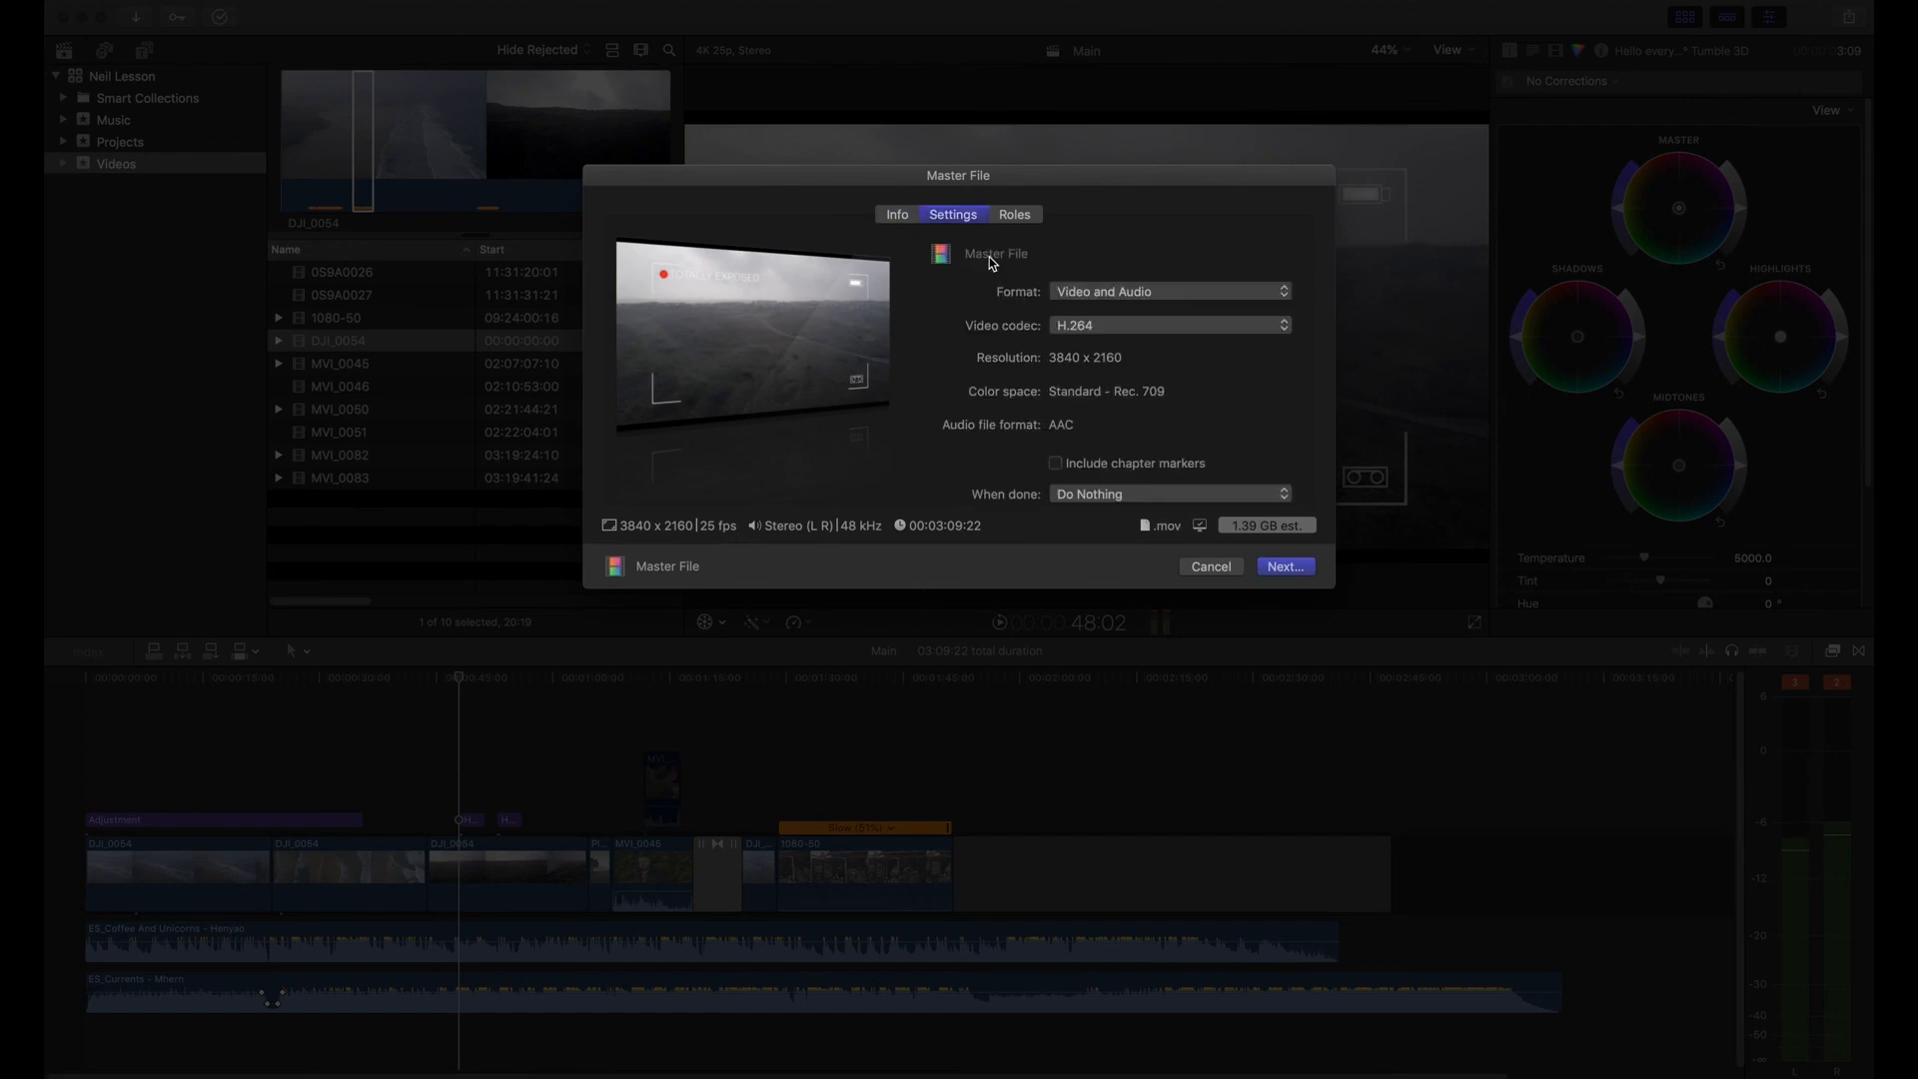
left_click(1114, 330)
left_click(1134, 278)
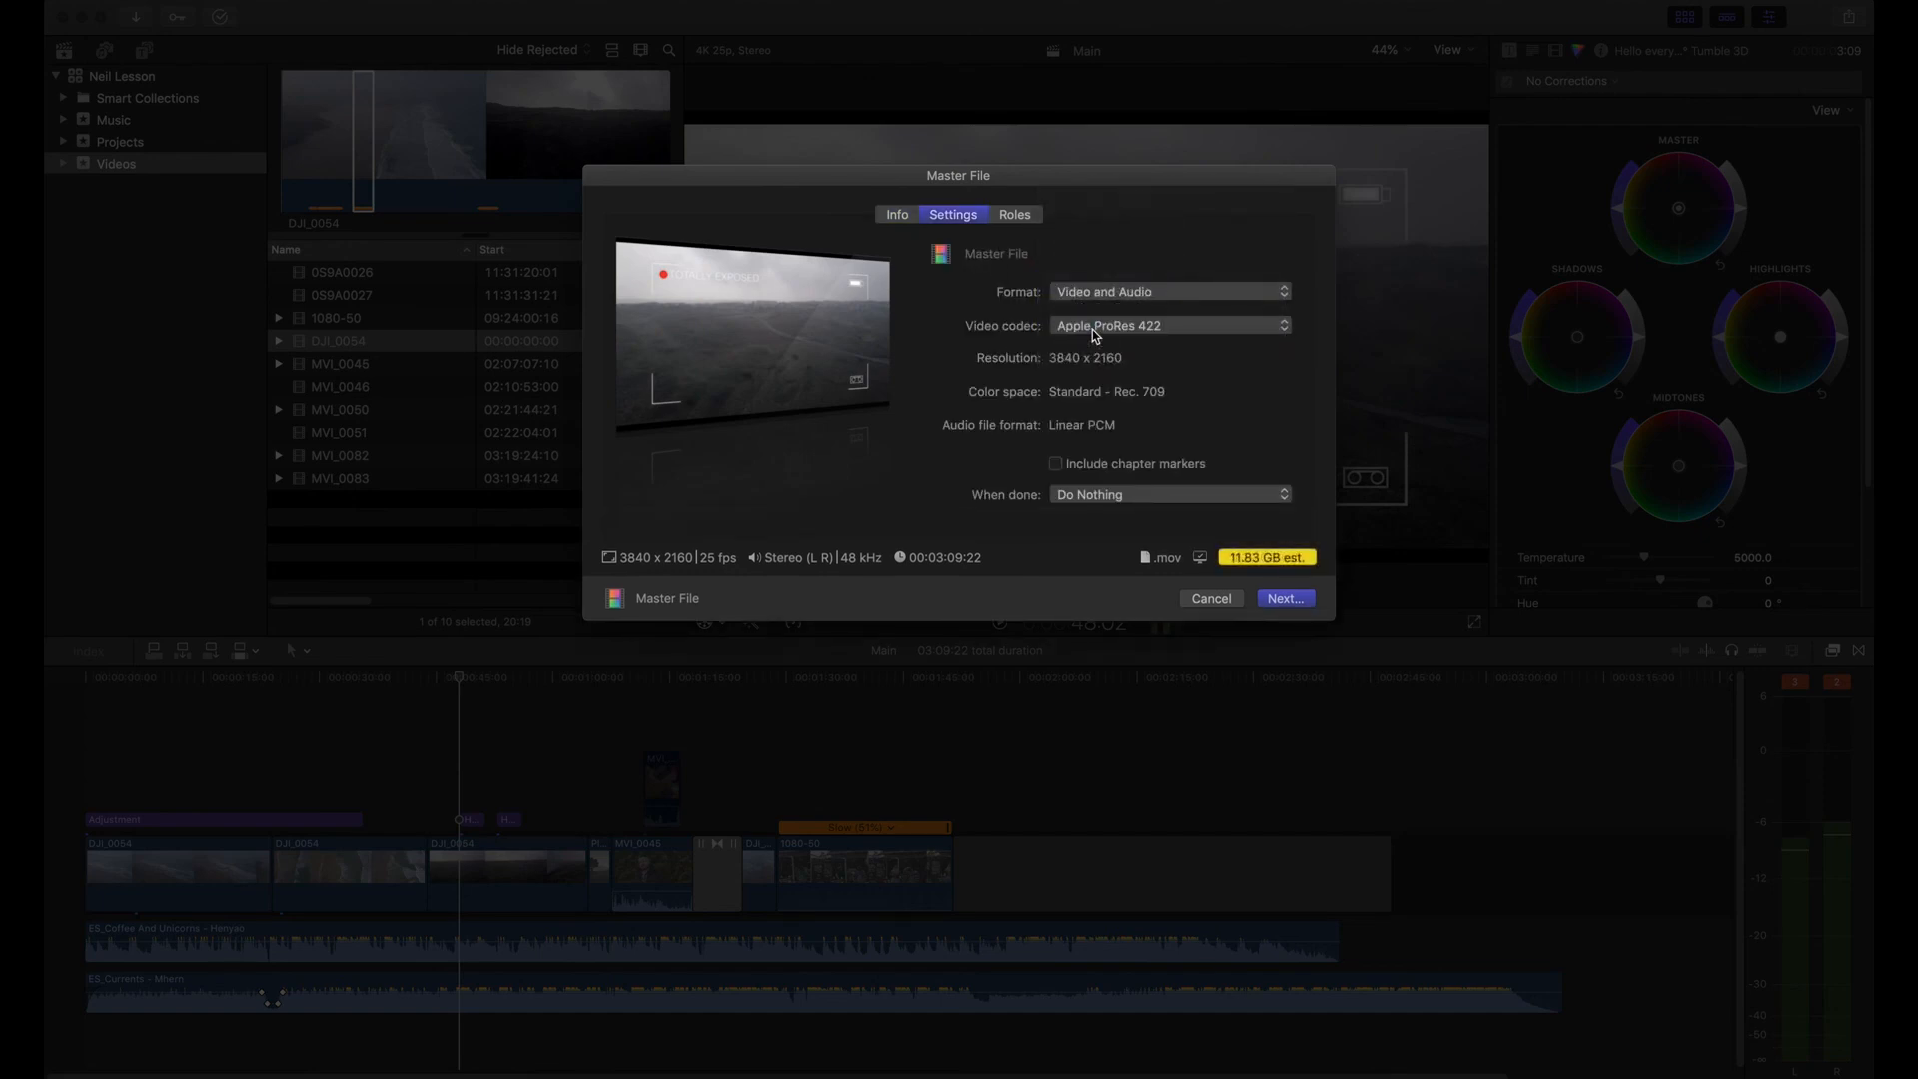